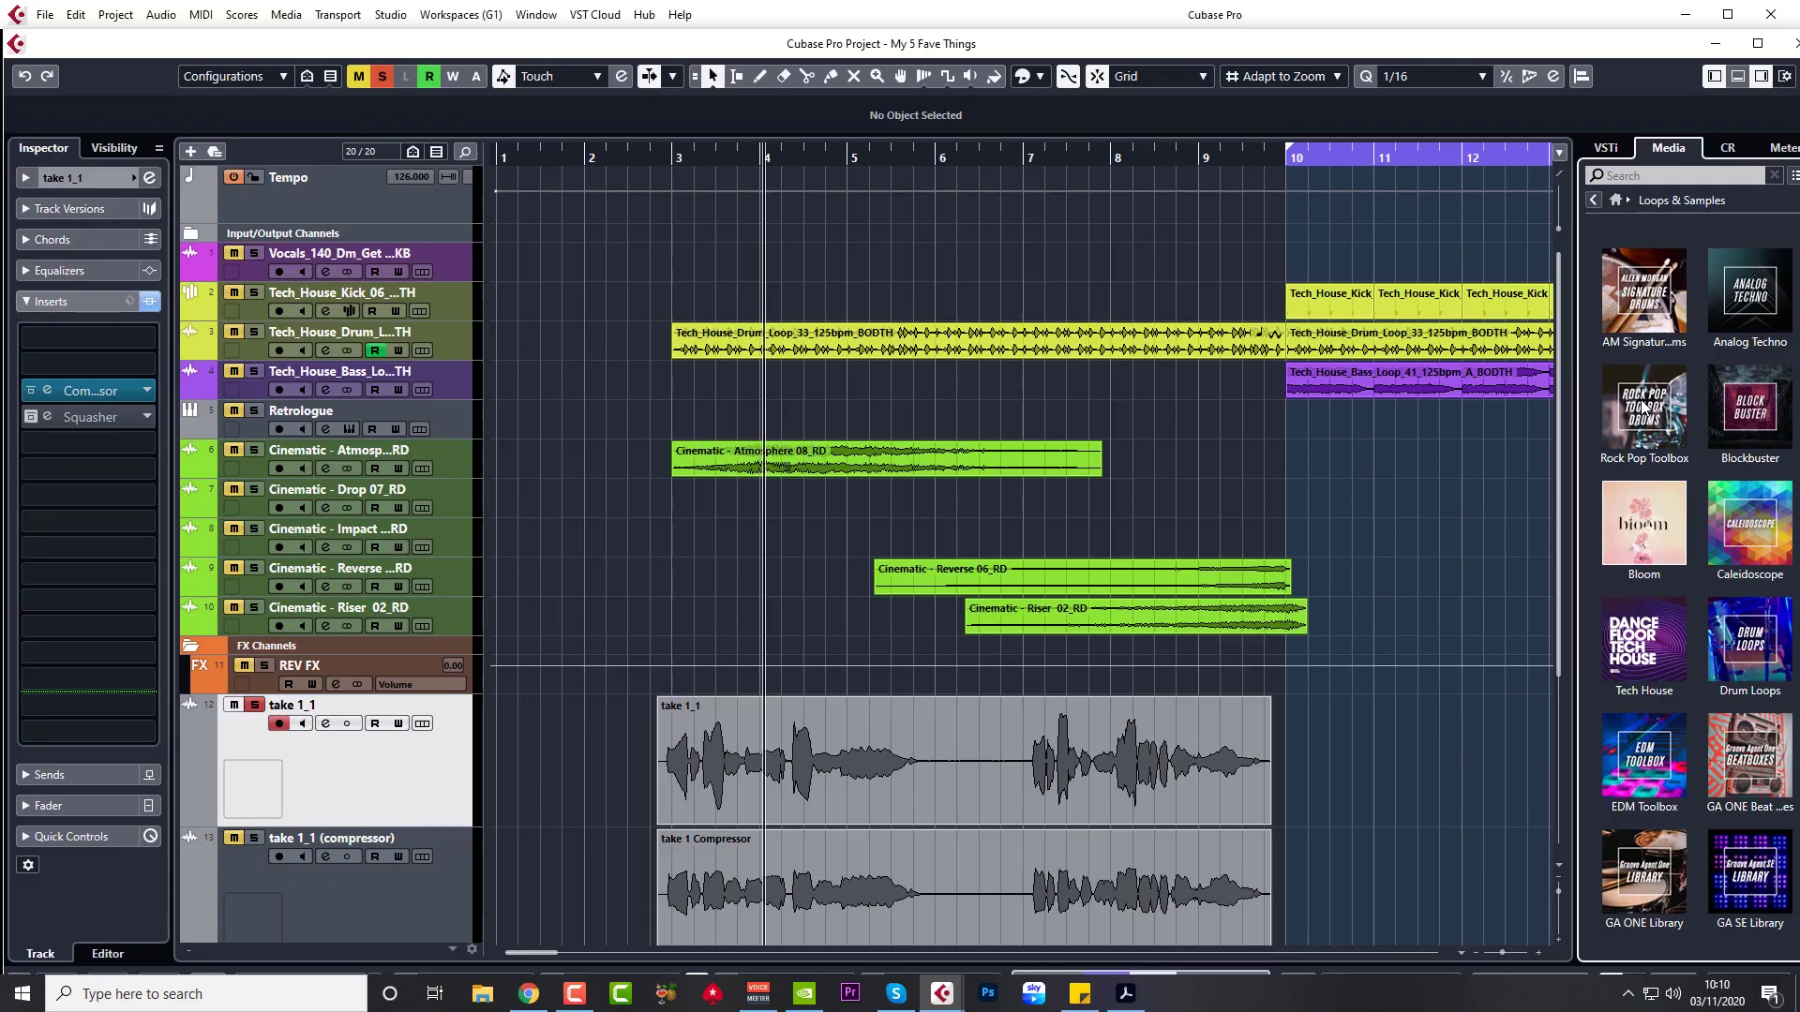
- Open the Bloom sample library and audition its adlib and In The End lead vocals, including Lead_02 and Lead_15
left_click(1635, 520)
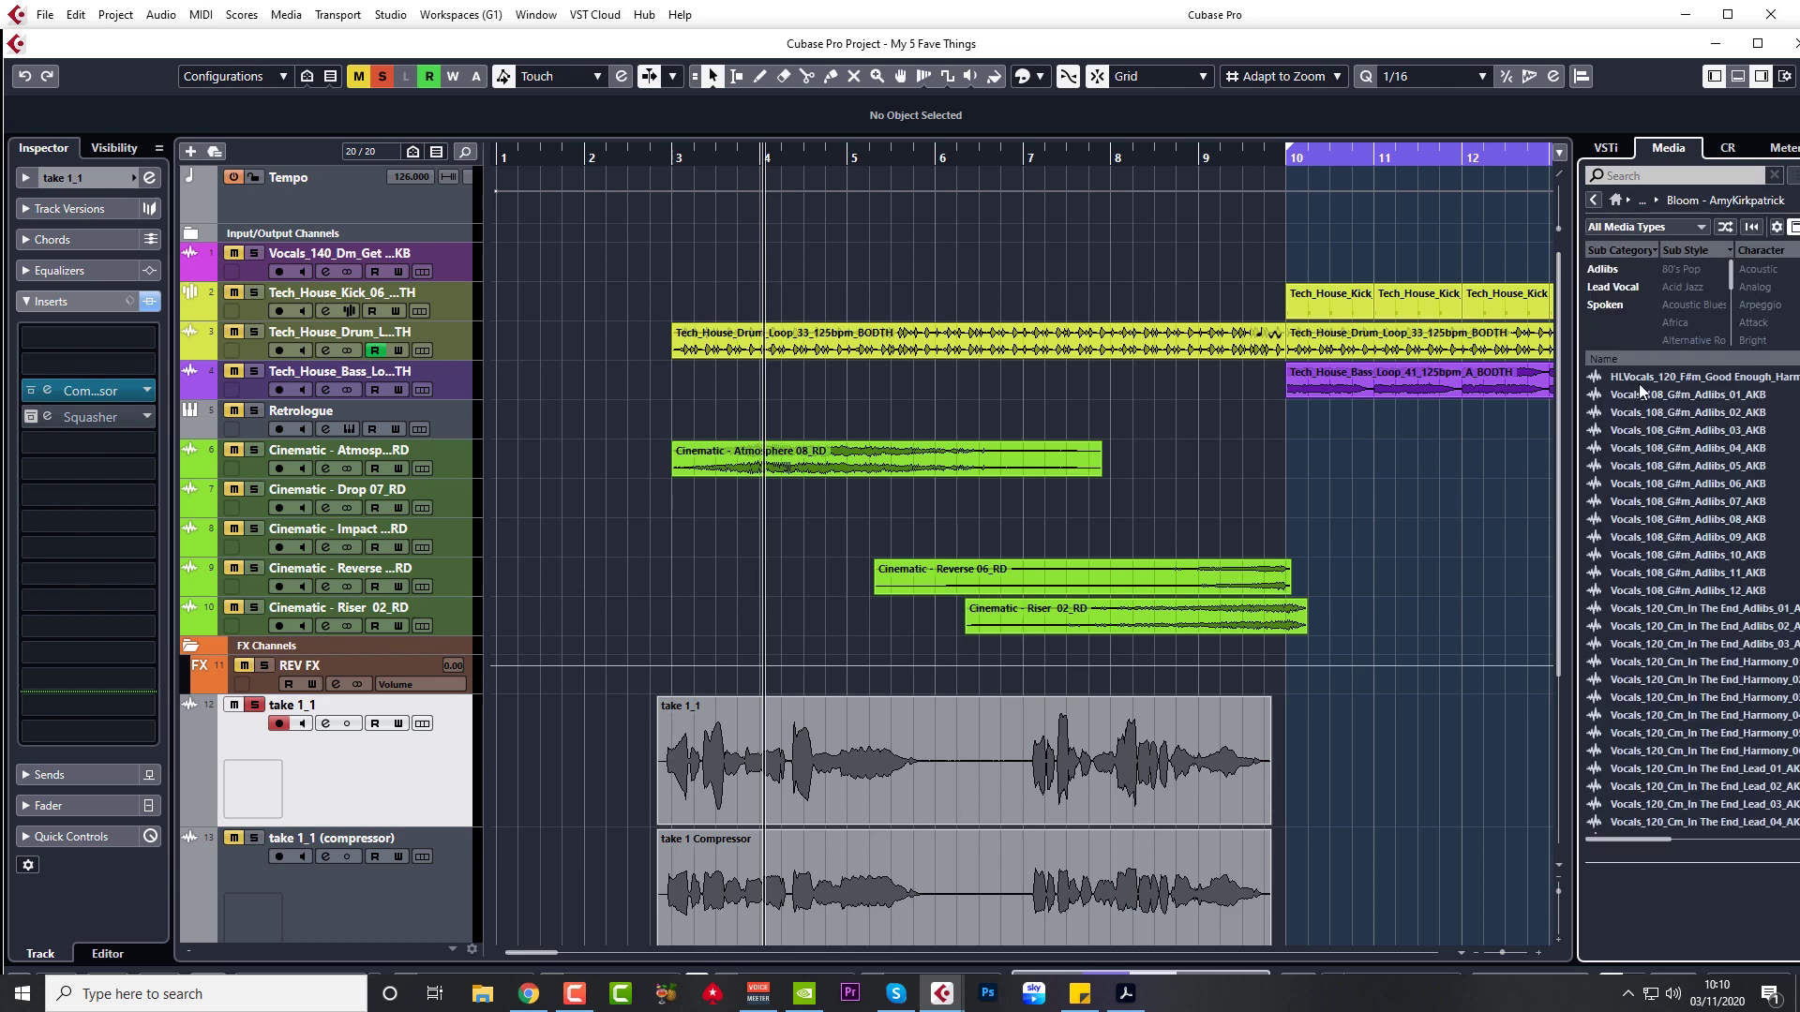
left_click(1643, 413)
left_click(1659, 589)
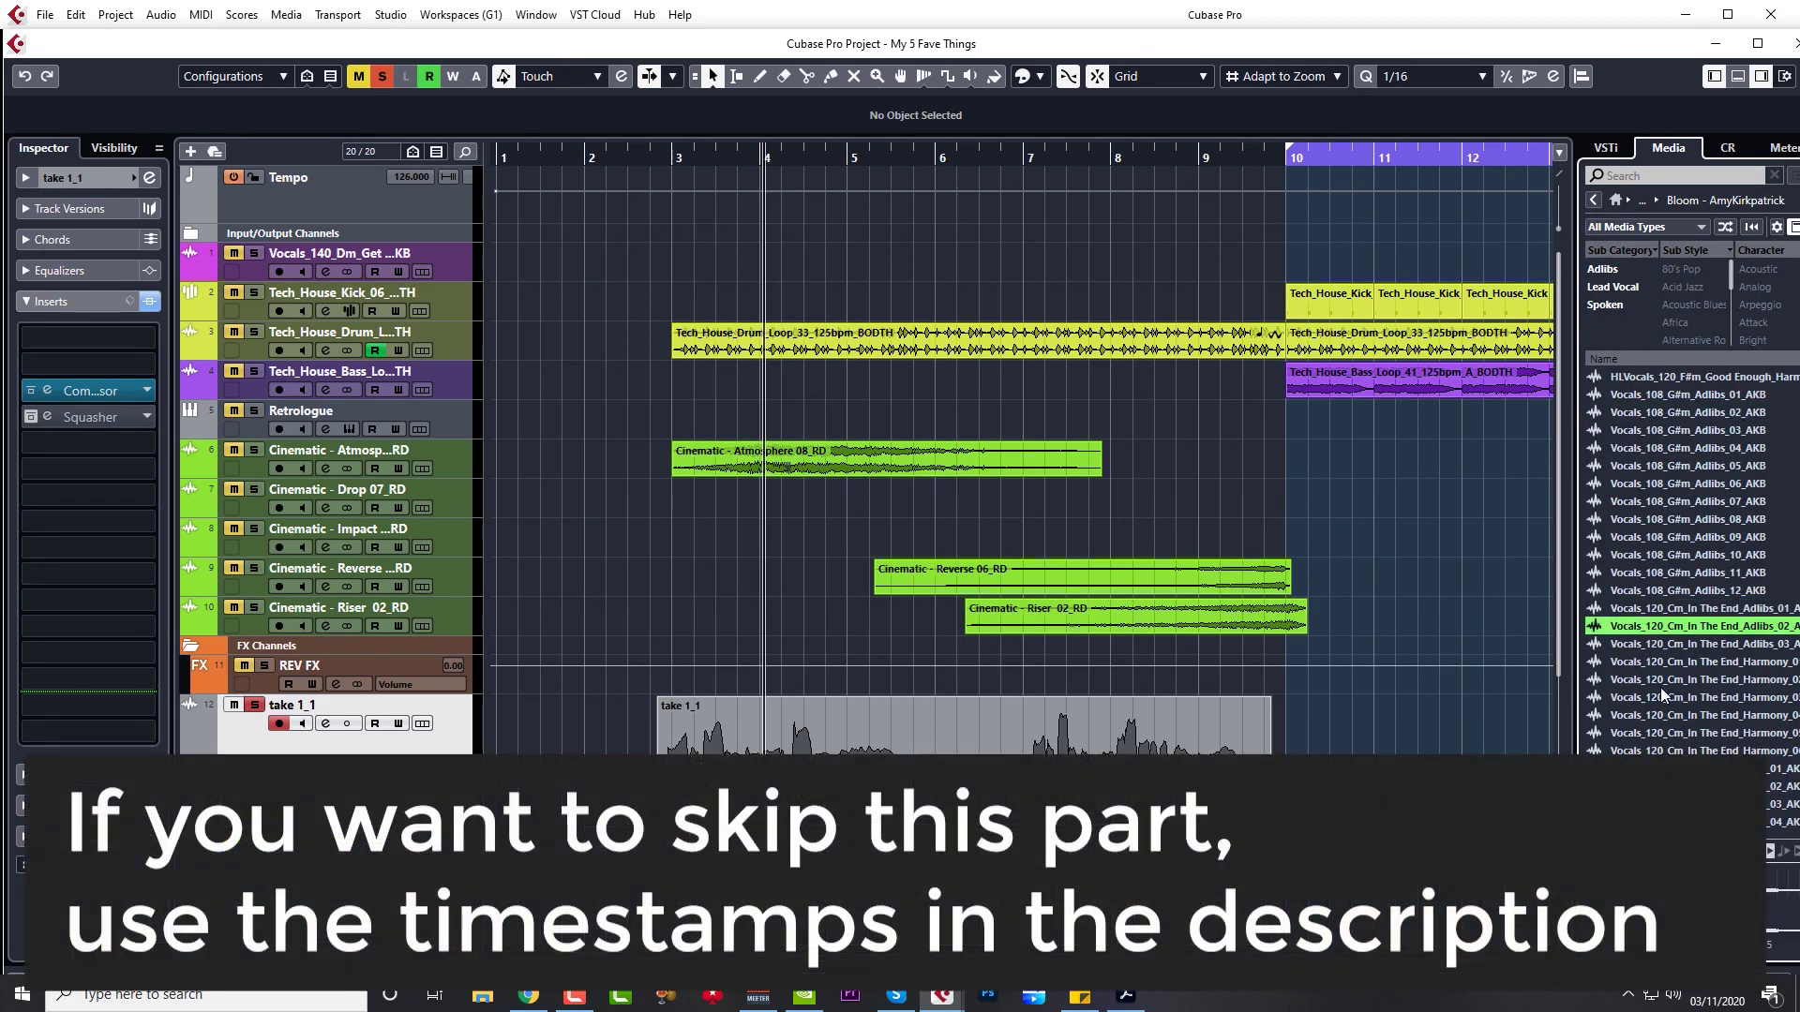
scroll(1659, 681, "down", 3)
left_click(1655, 610)
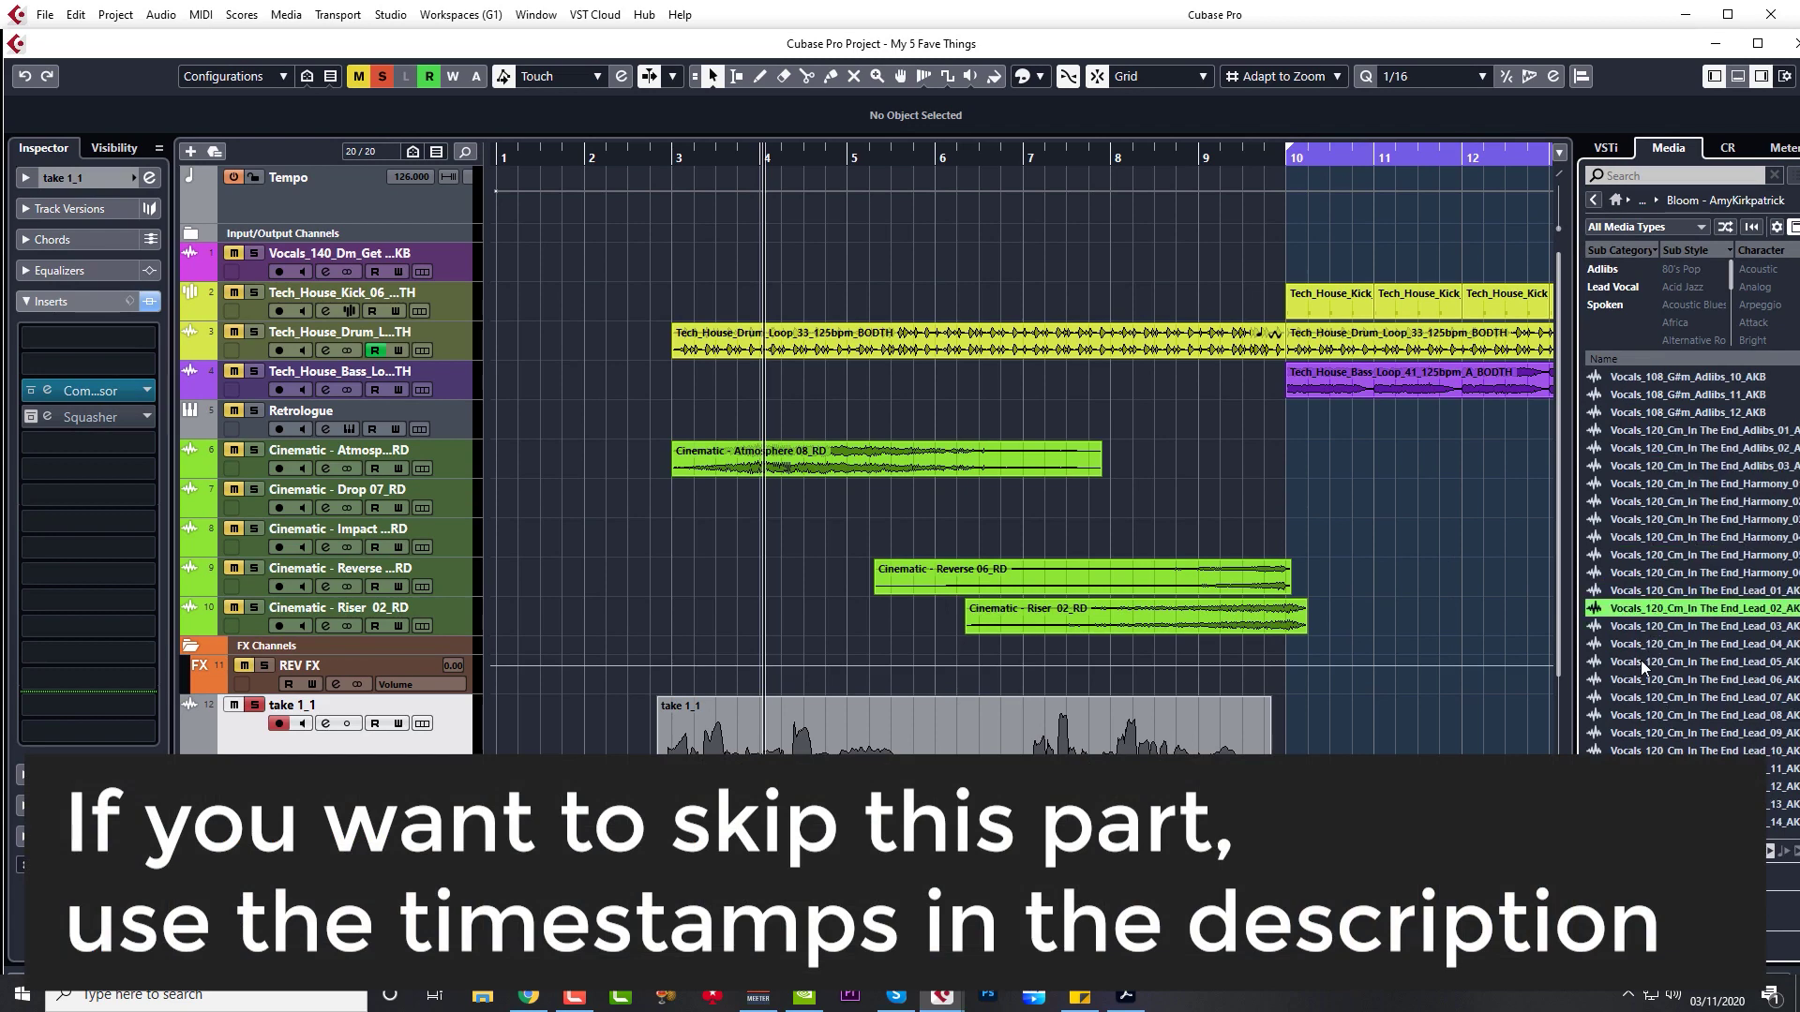
scroll(1638, 665, "down", 4)
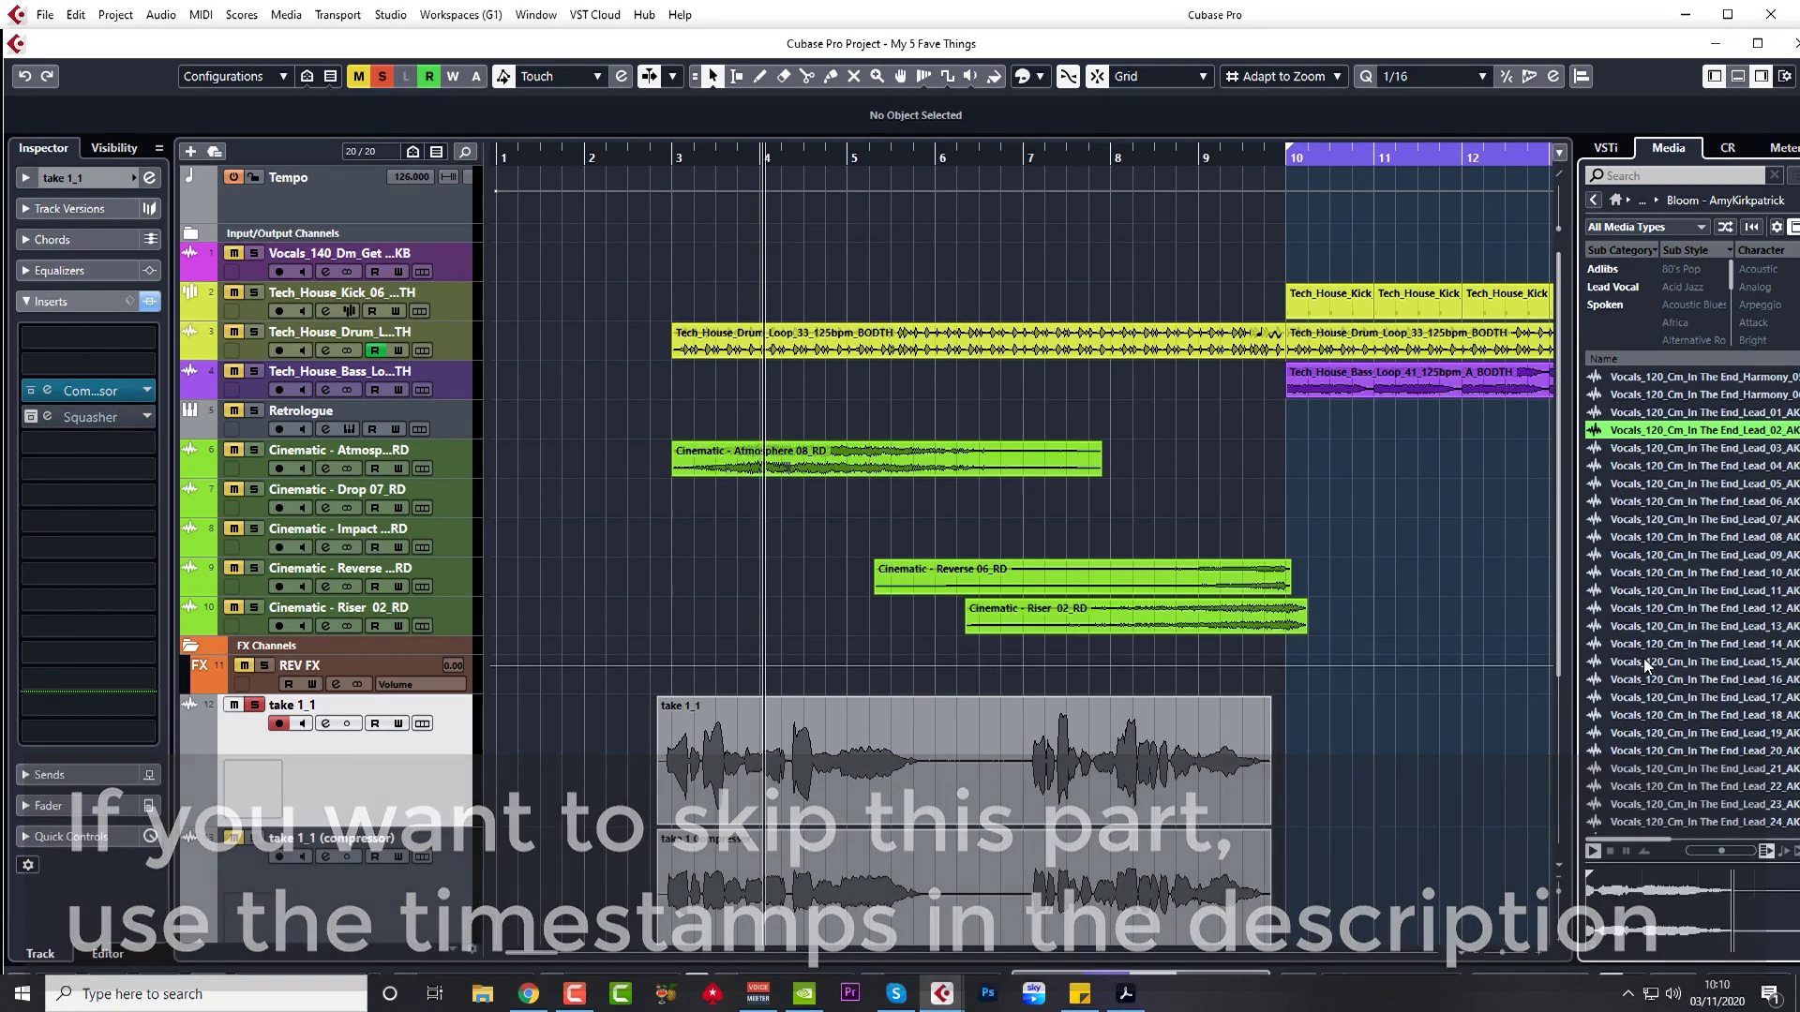
left_click(1643, 663)
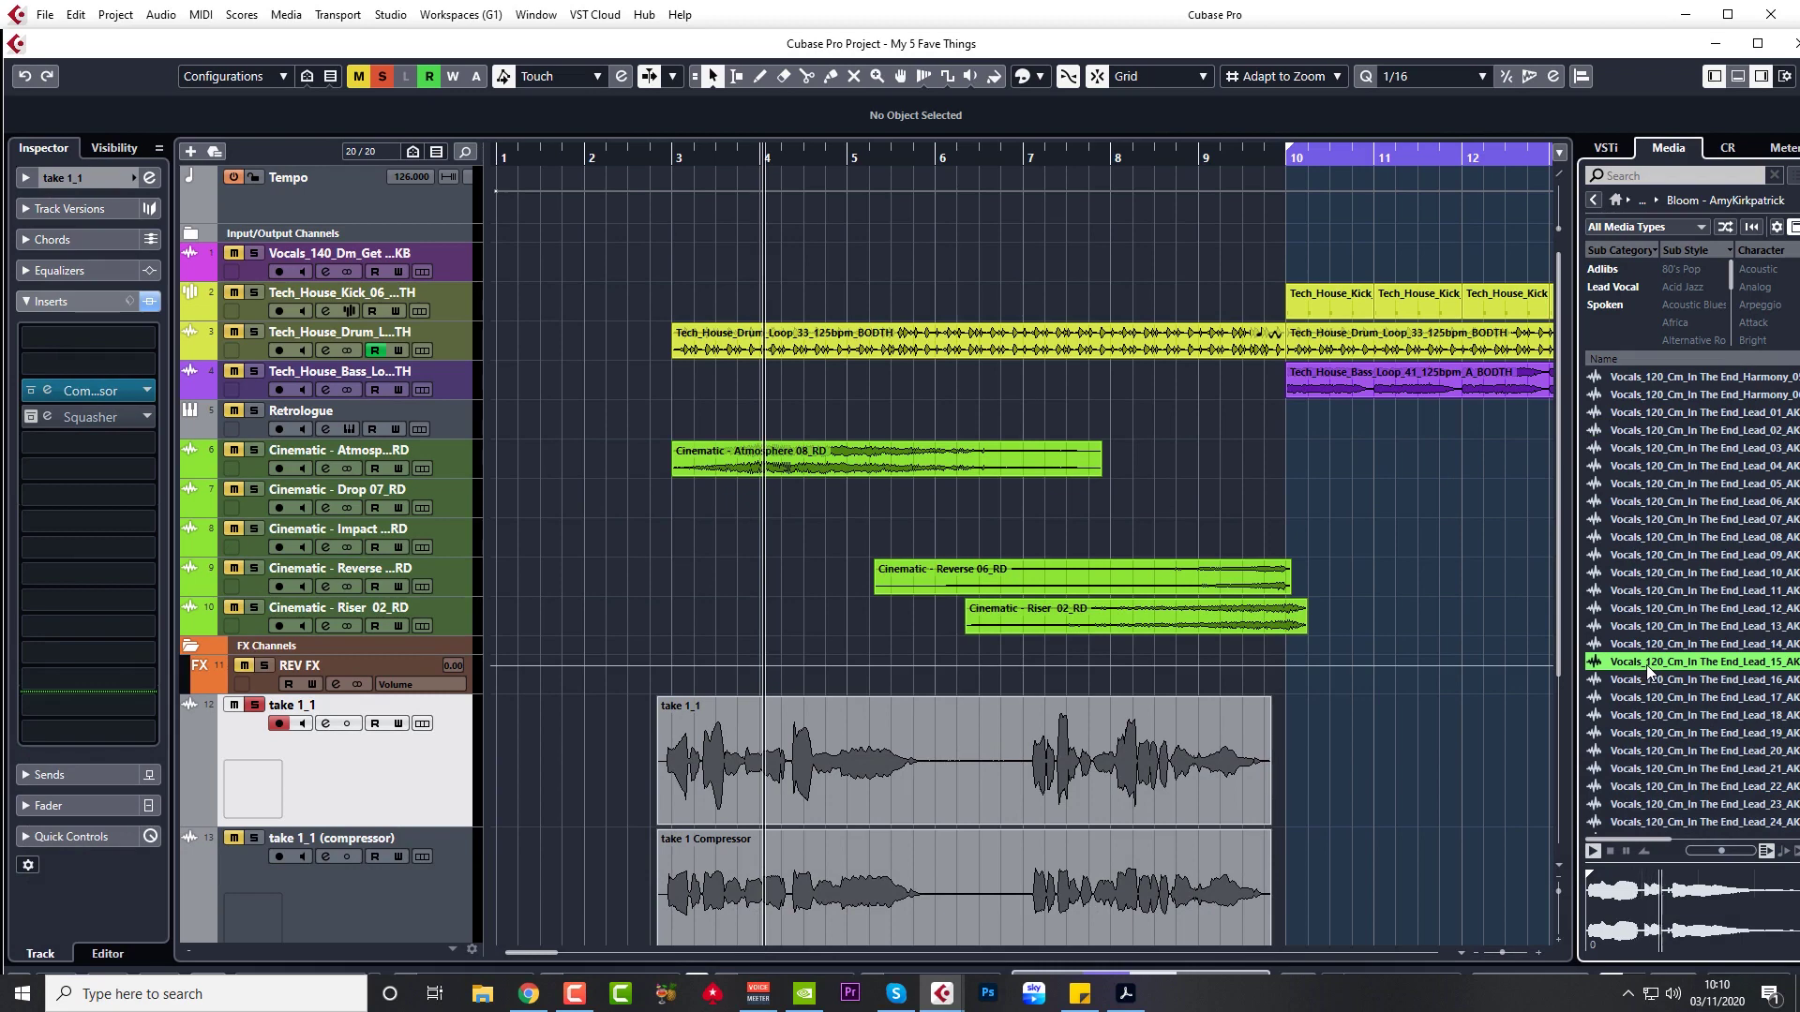
scroll(1660, 732, "down", 5)
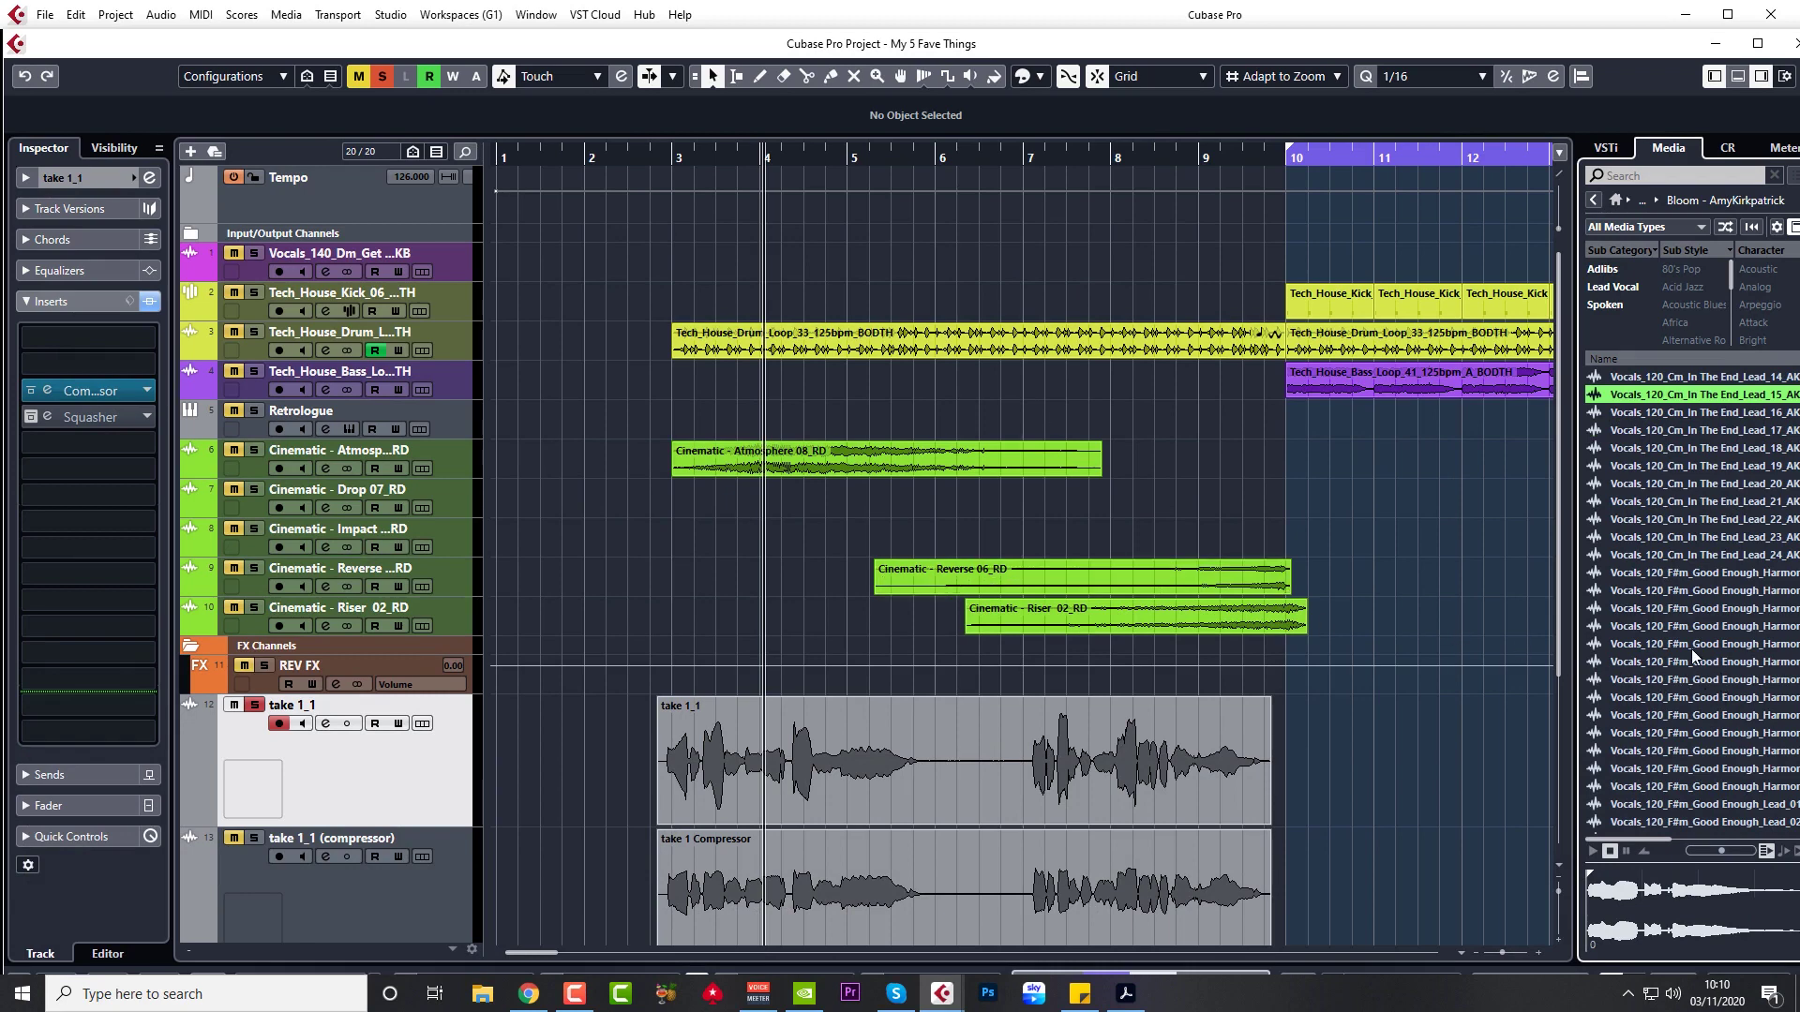
- Audition Bloom's Good Enough harmony, Get Your Body spoken and Suspended_Lead_09 vocal samples
left_click(1656, 628)
scroll(1646, 718, "down", 5)
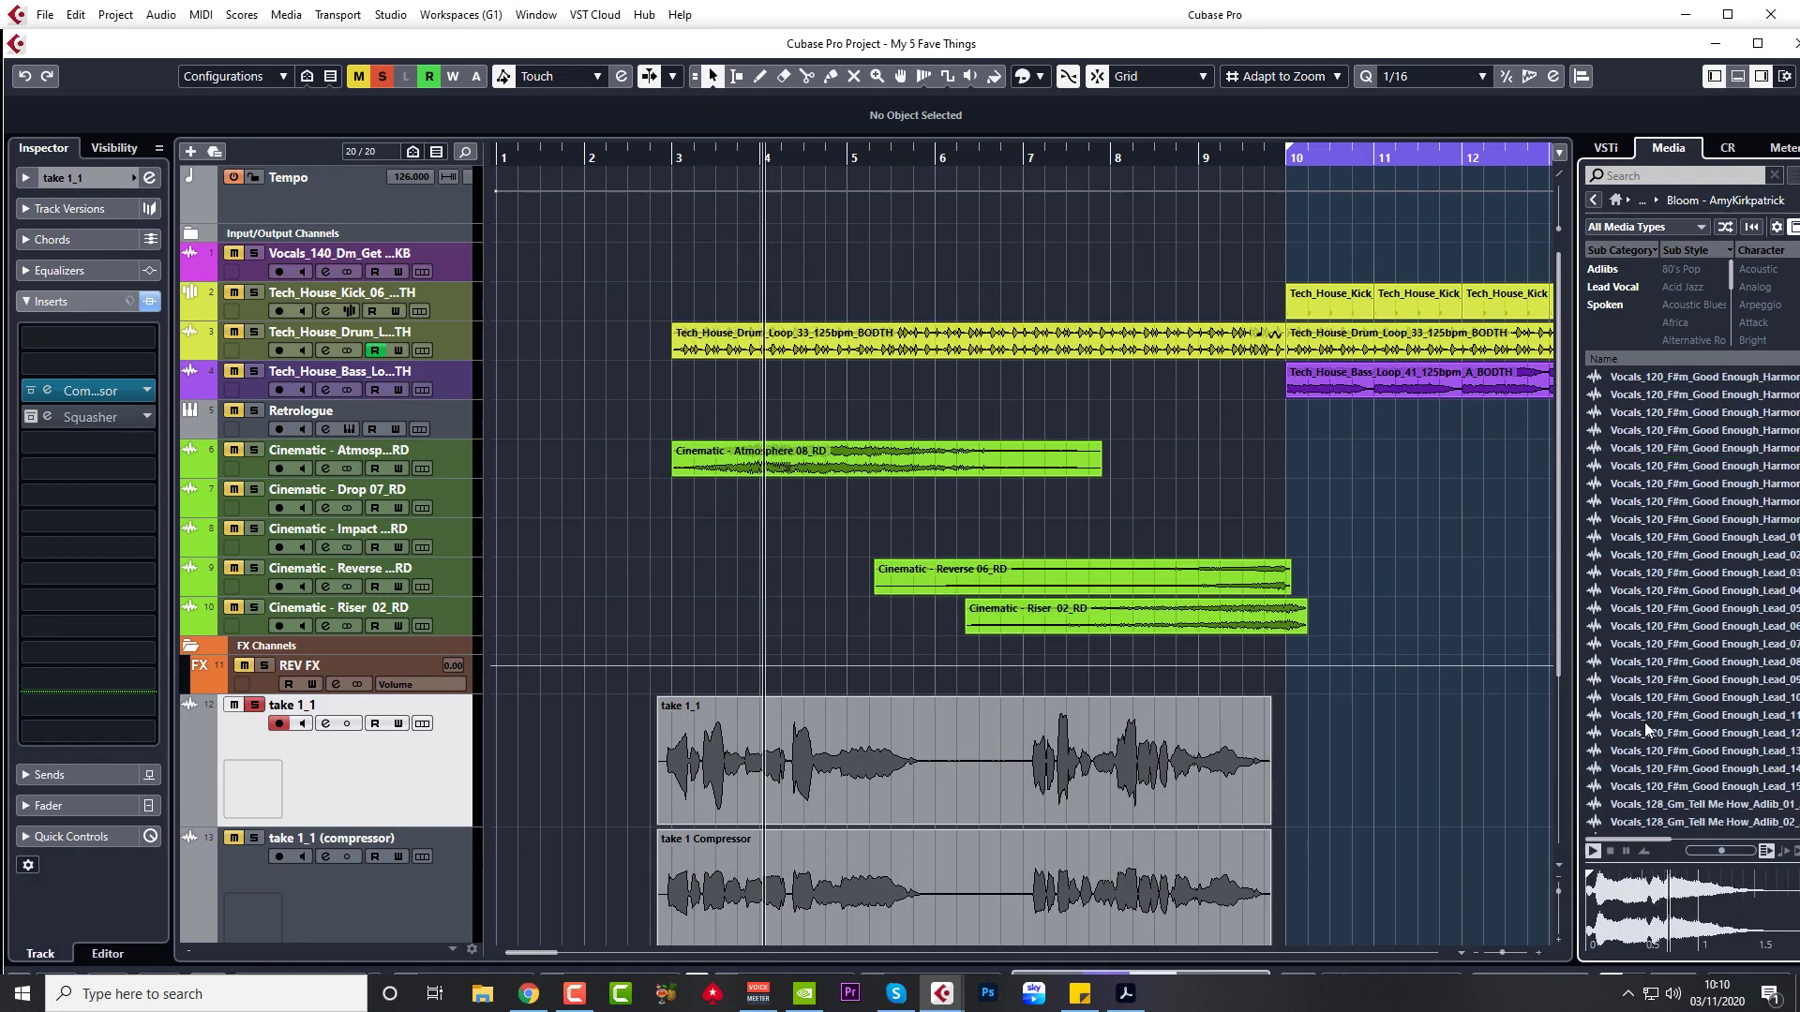
scroll(1657, 695, "down", 8)
left_click(1654, 484)
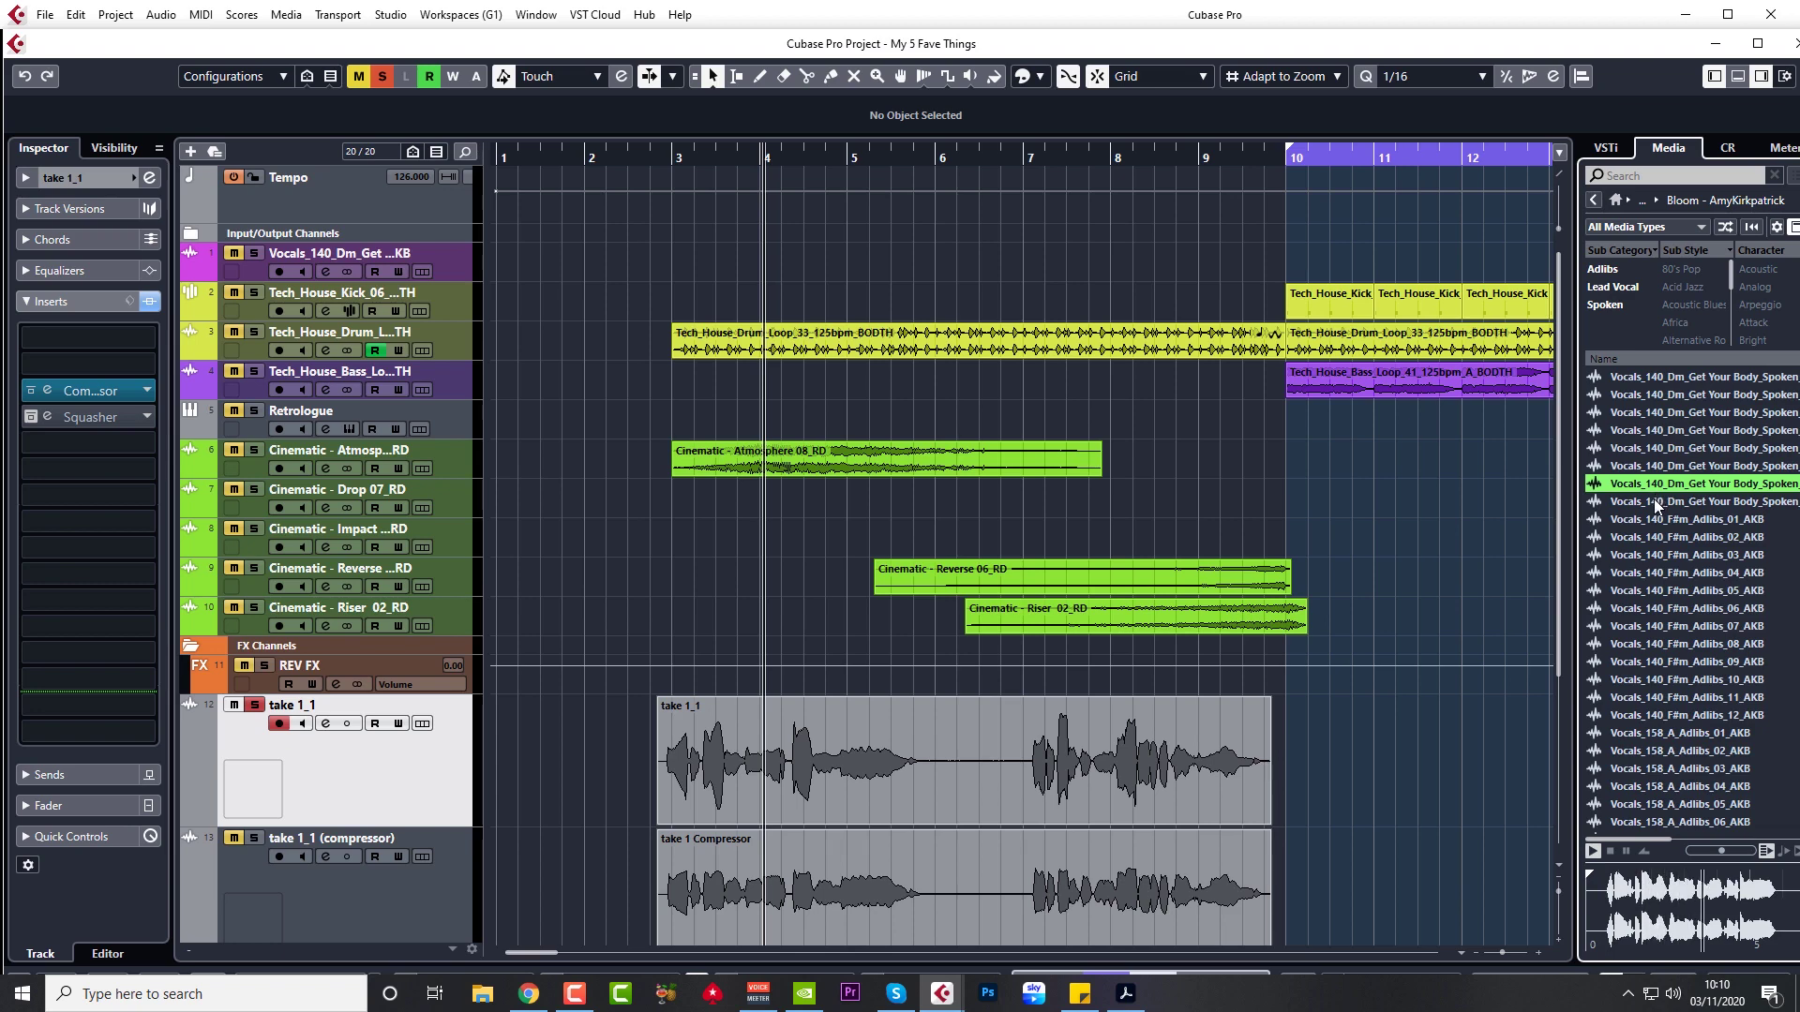
left_click(1664, 646)
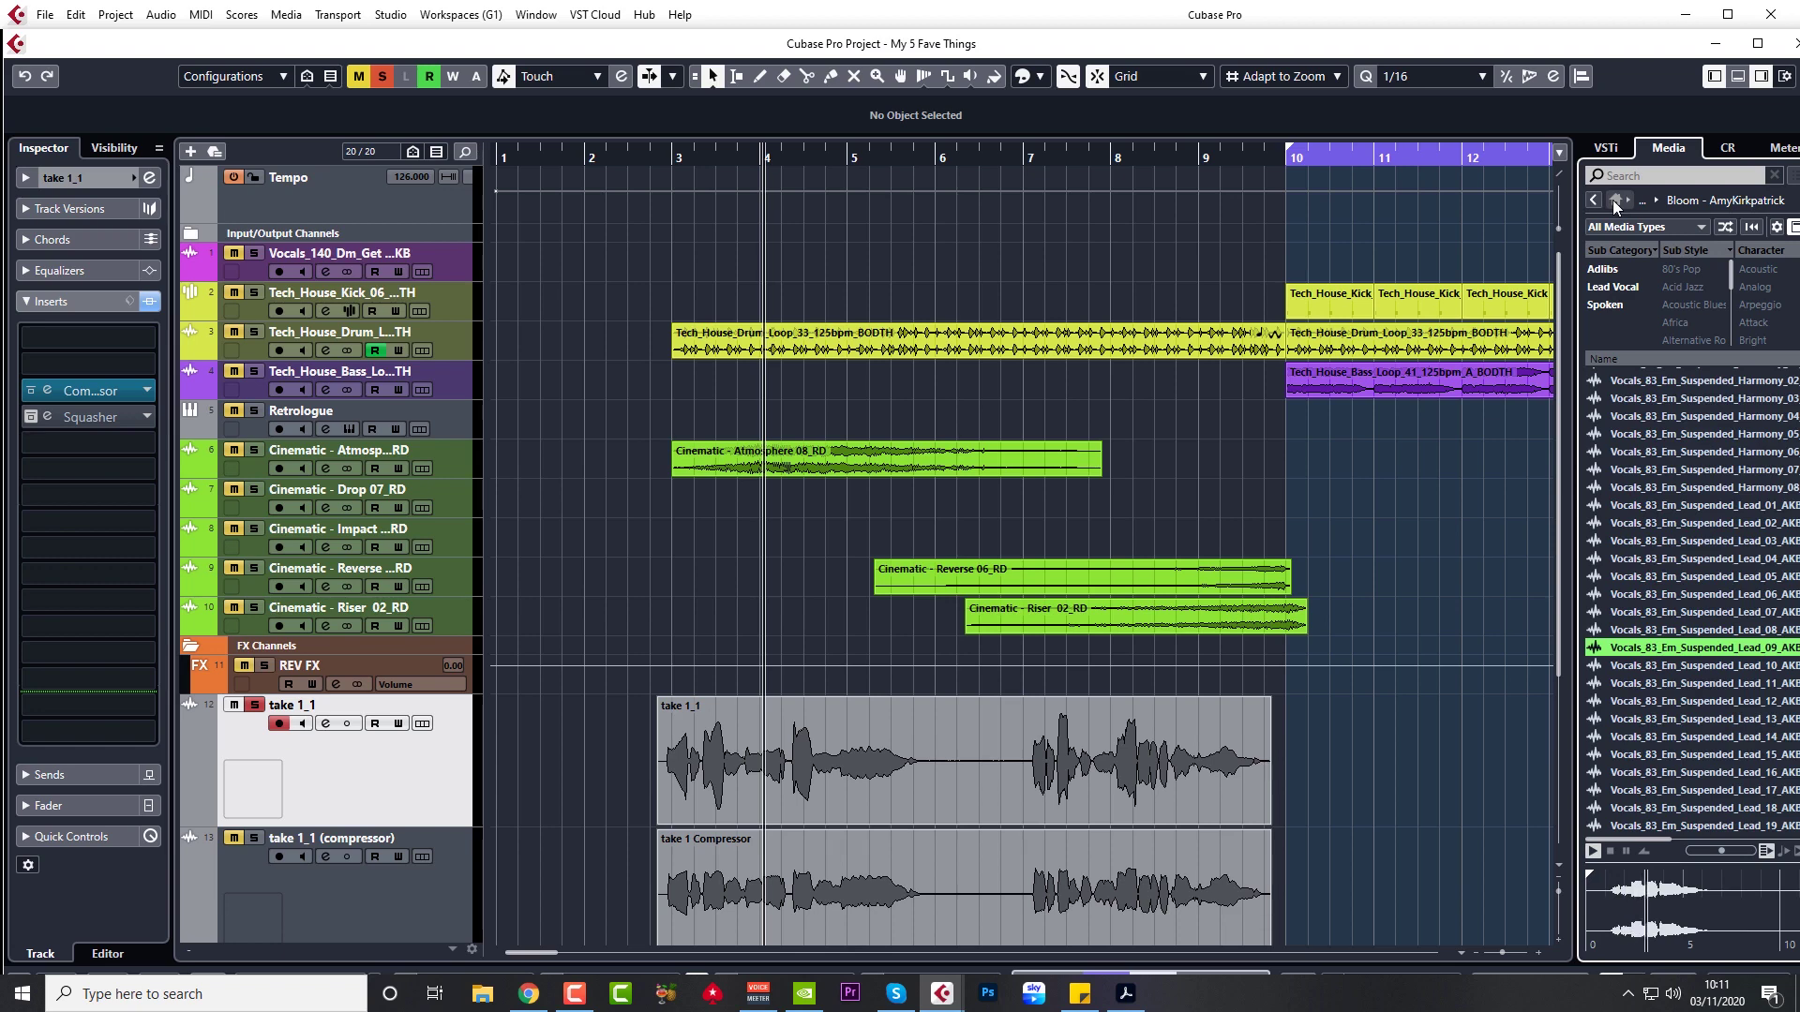
- Open the Dancefloor TechHouse library from Loops & Samples and audition bass loops 03, 18 and 42
left_click(1612, 200)
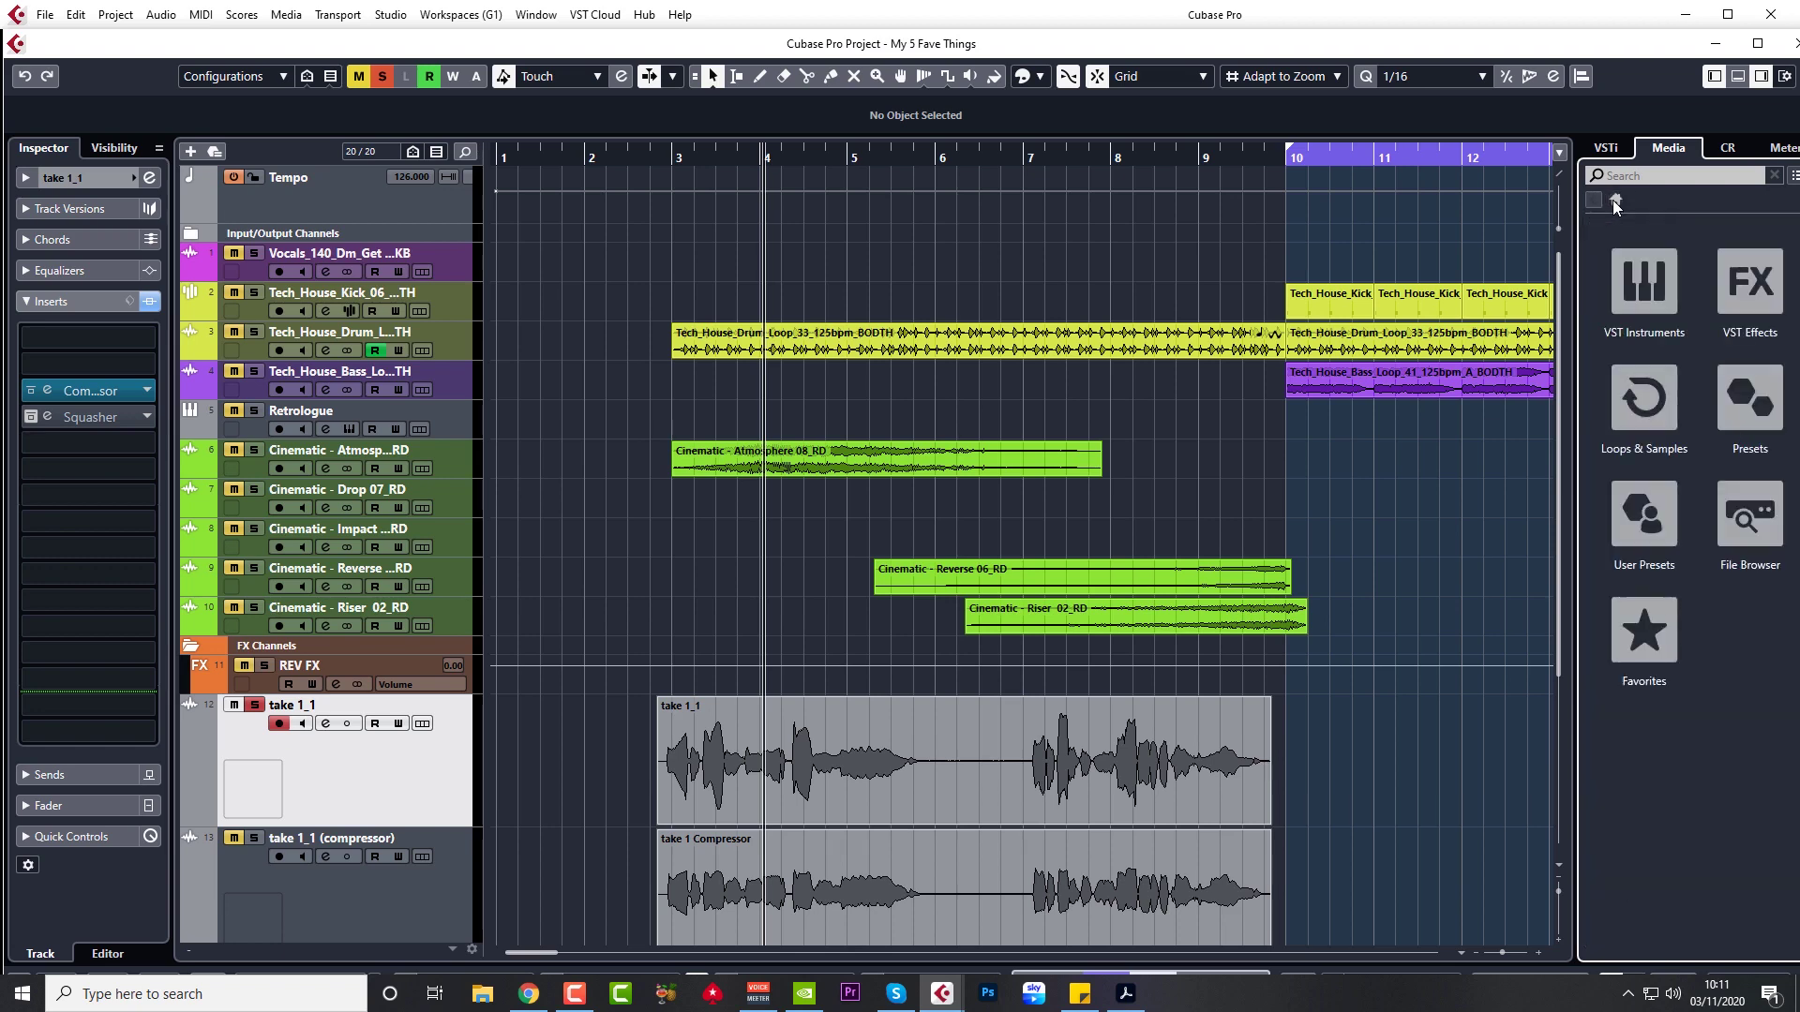
left_click(1642, 397)
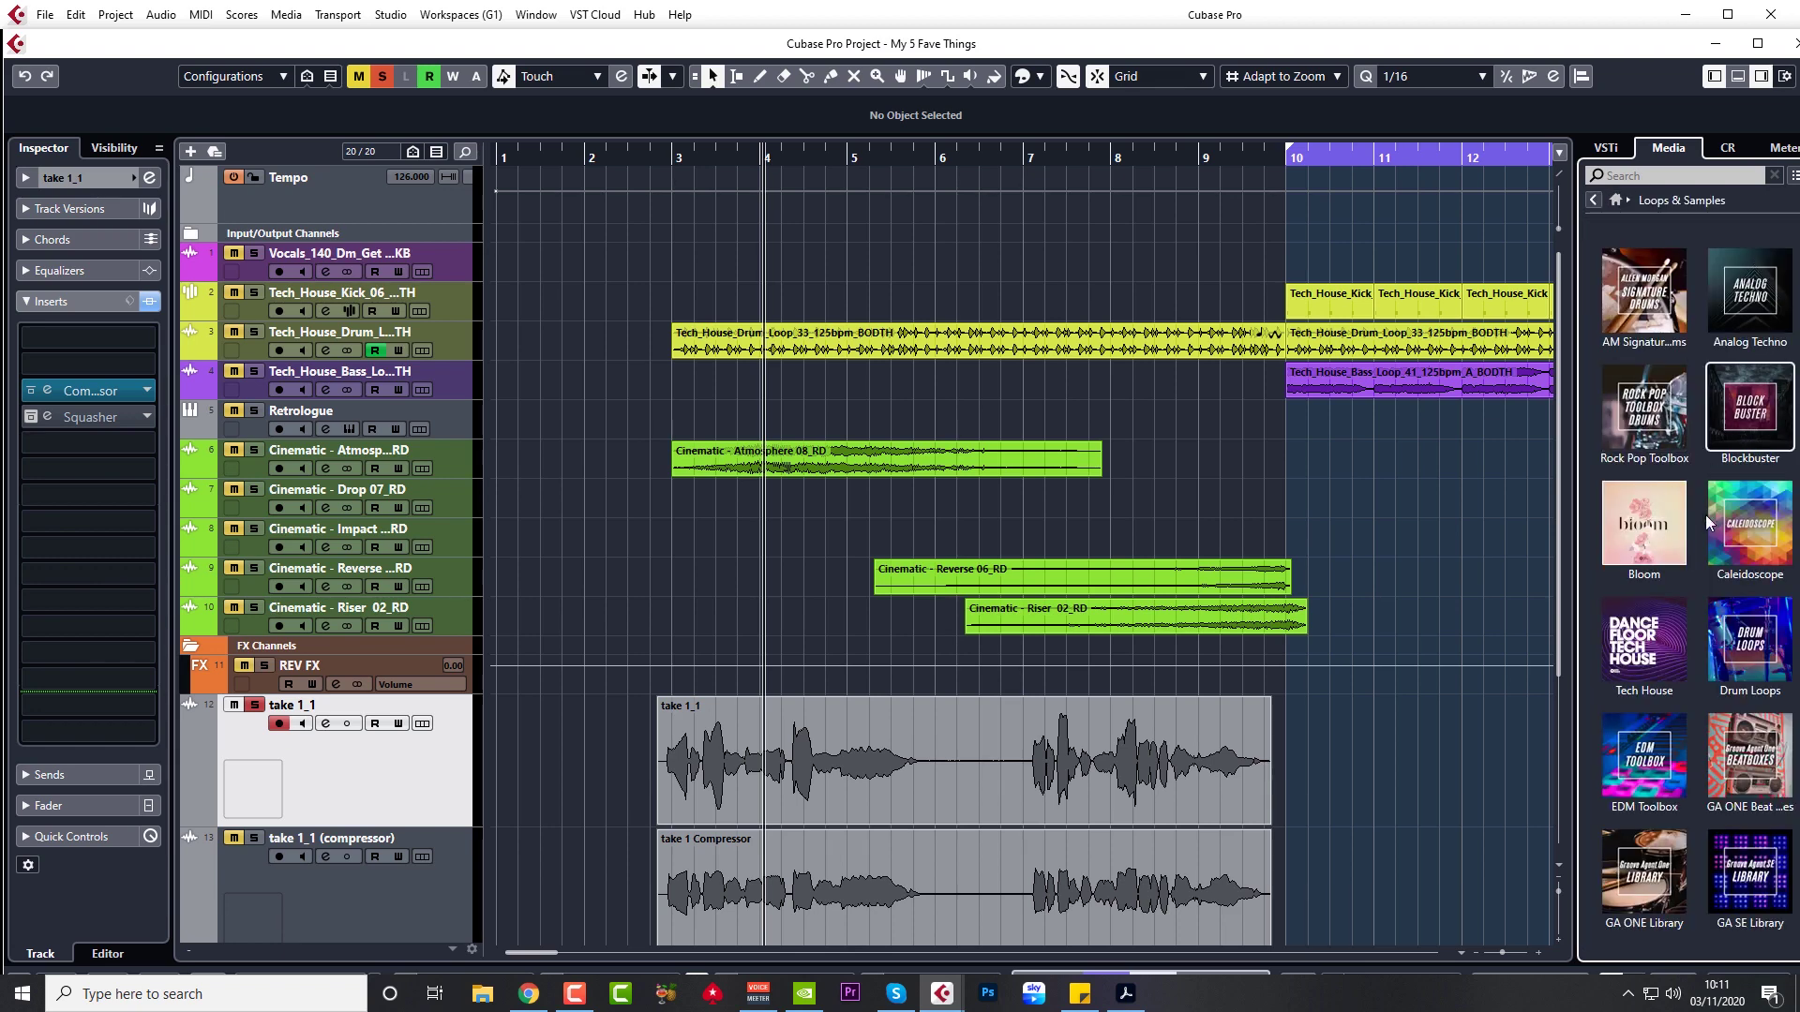
left_click(1652, 645)
left_click(1689, 411)
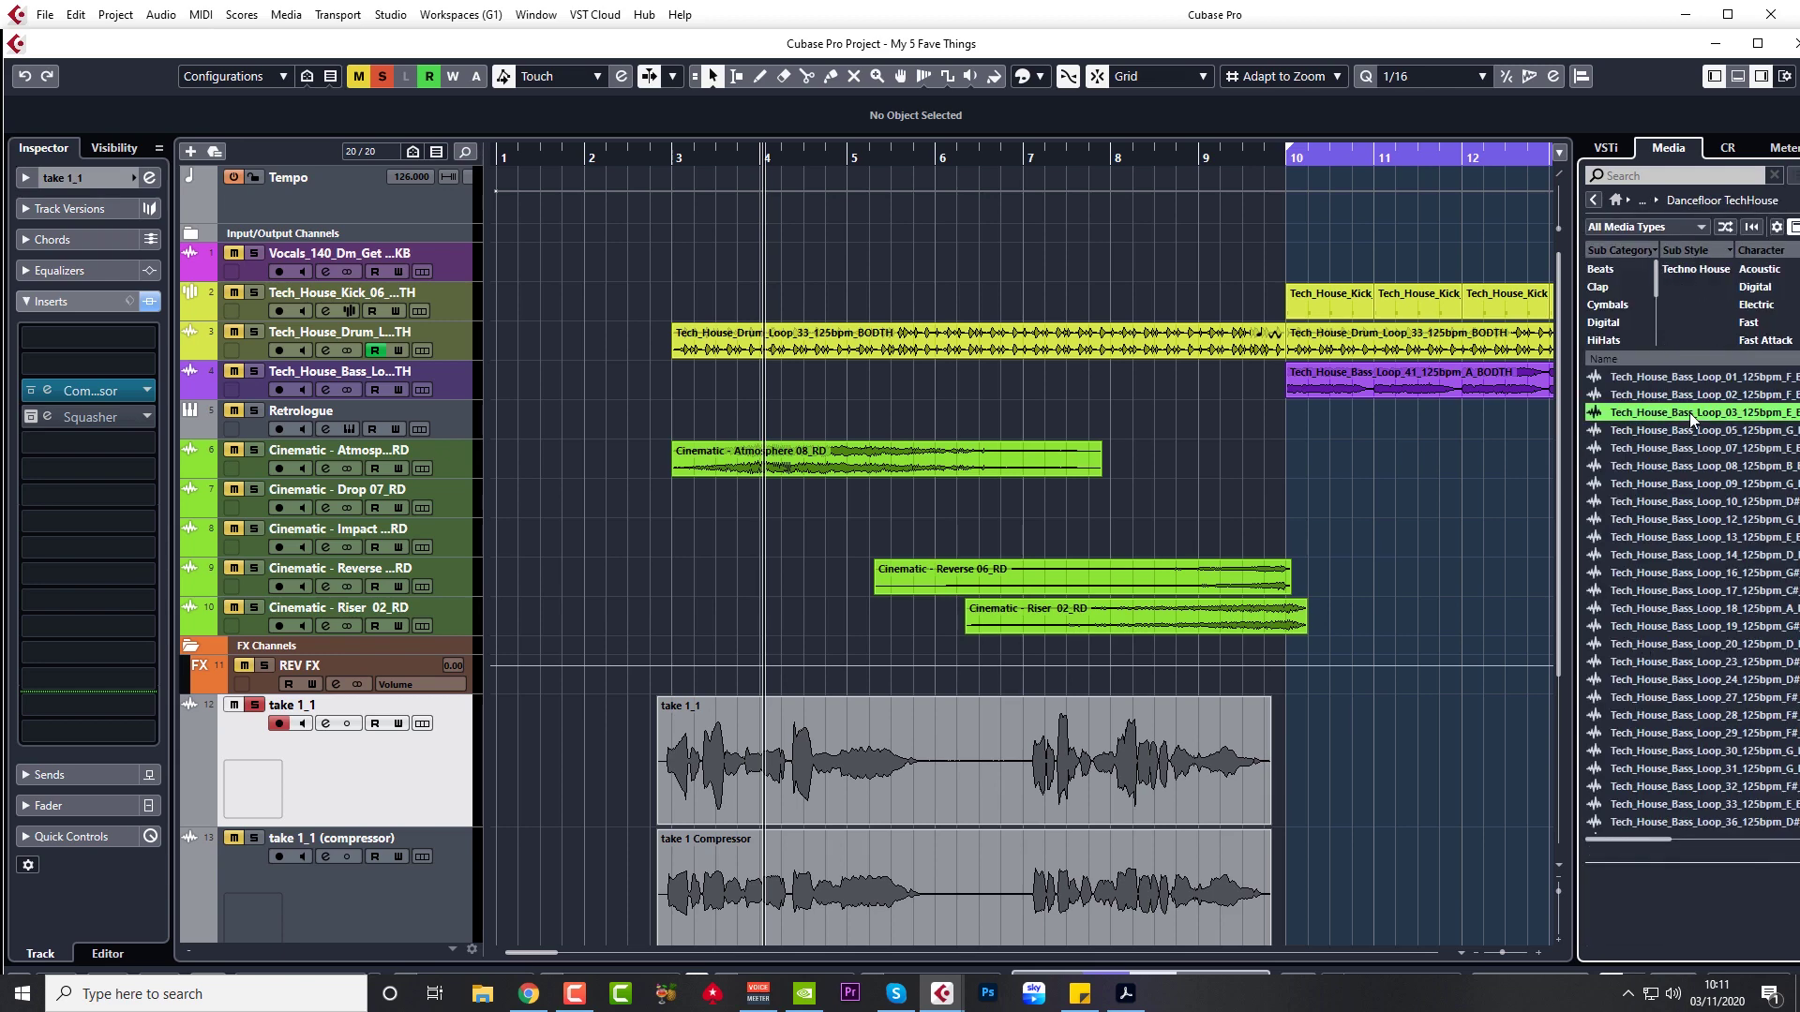
left_click(1656, 609)
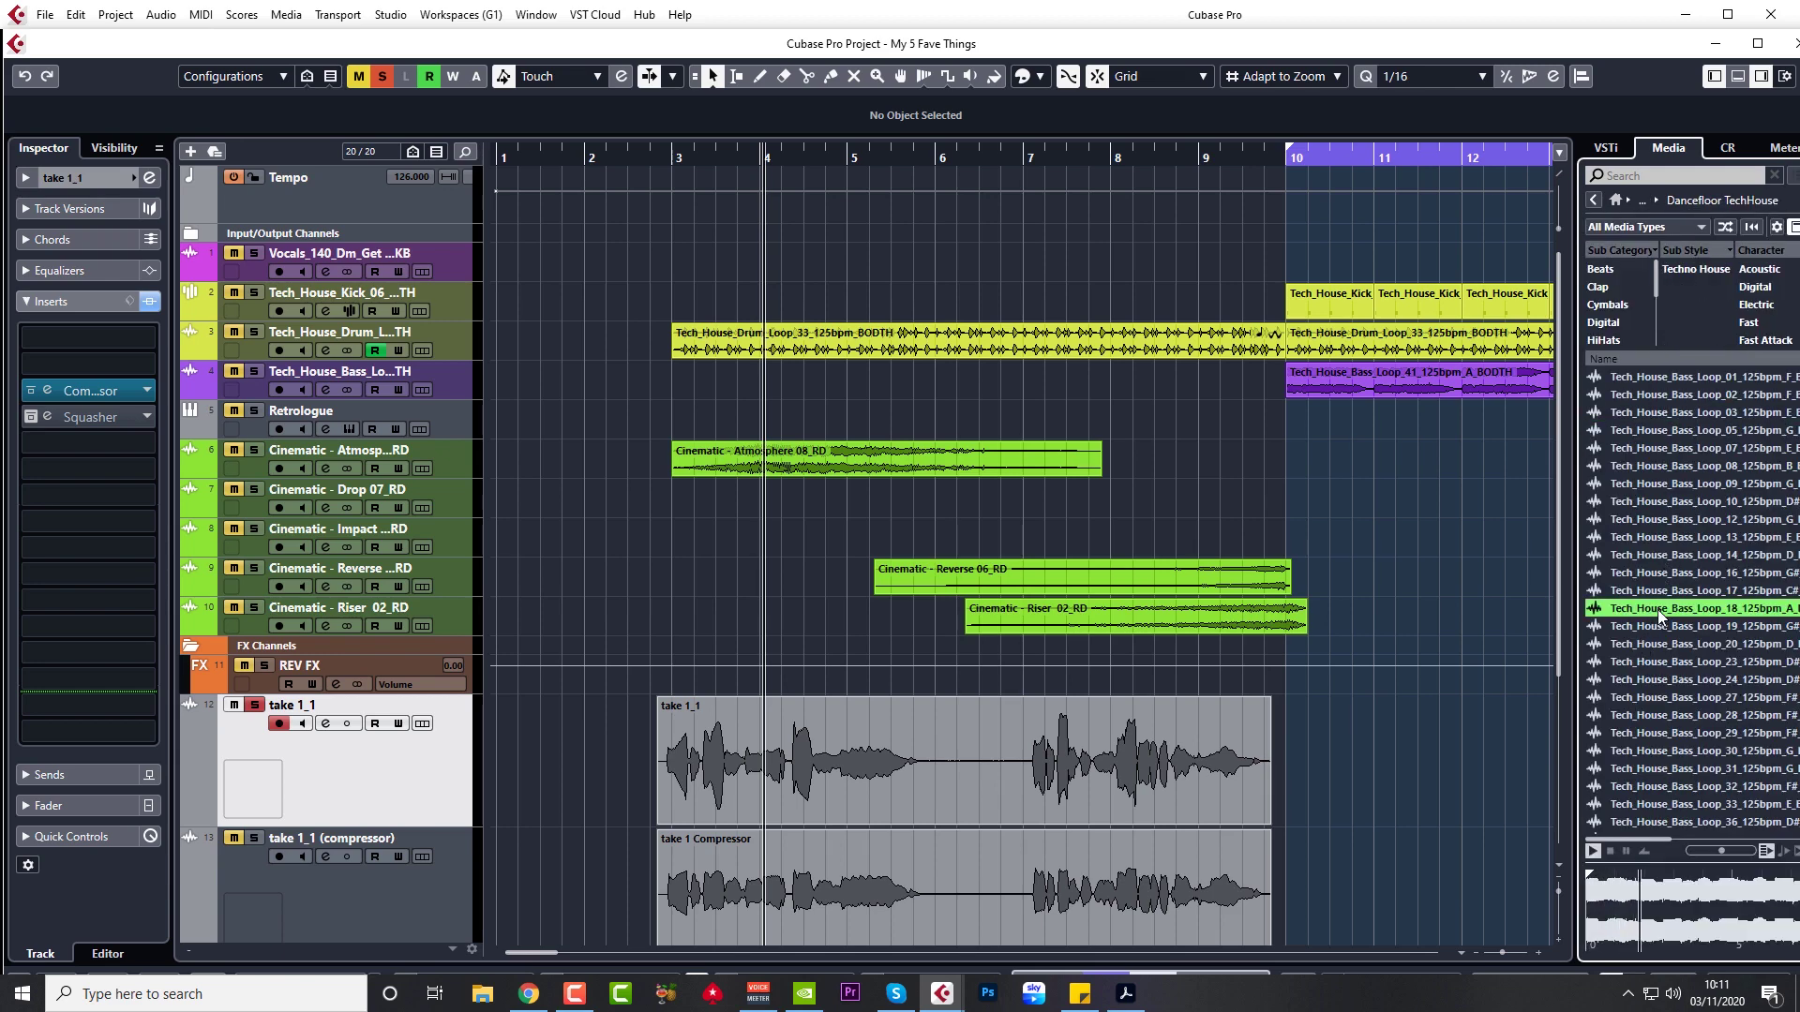
scroll(1672, 649, "down", 7)
left_click(1661, 574)
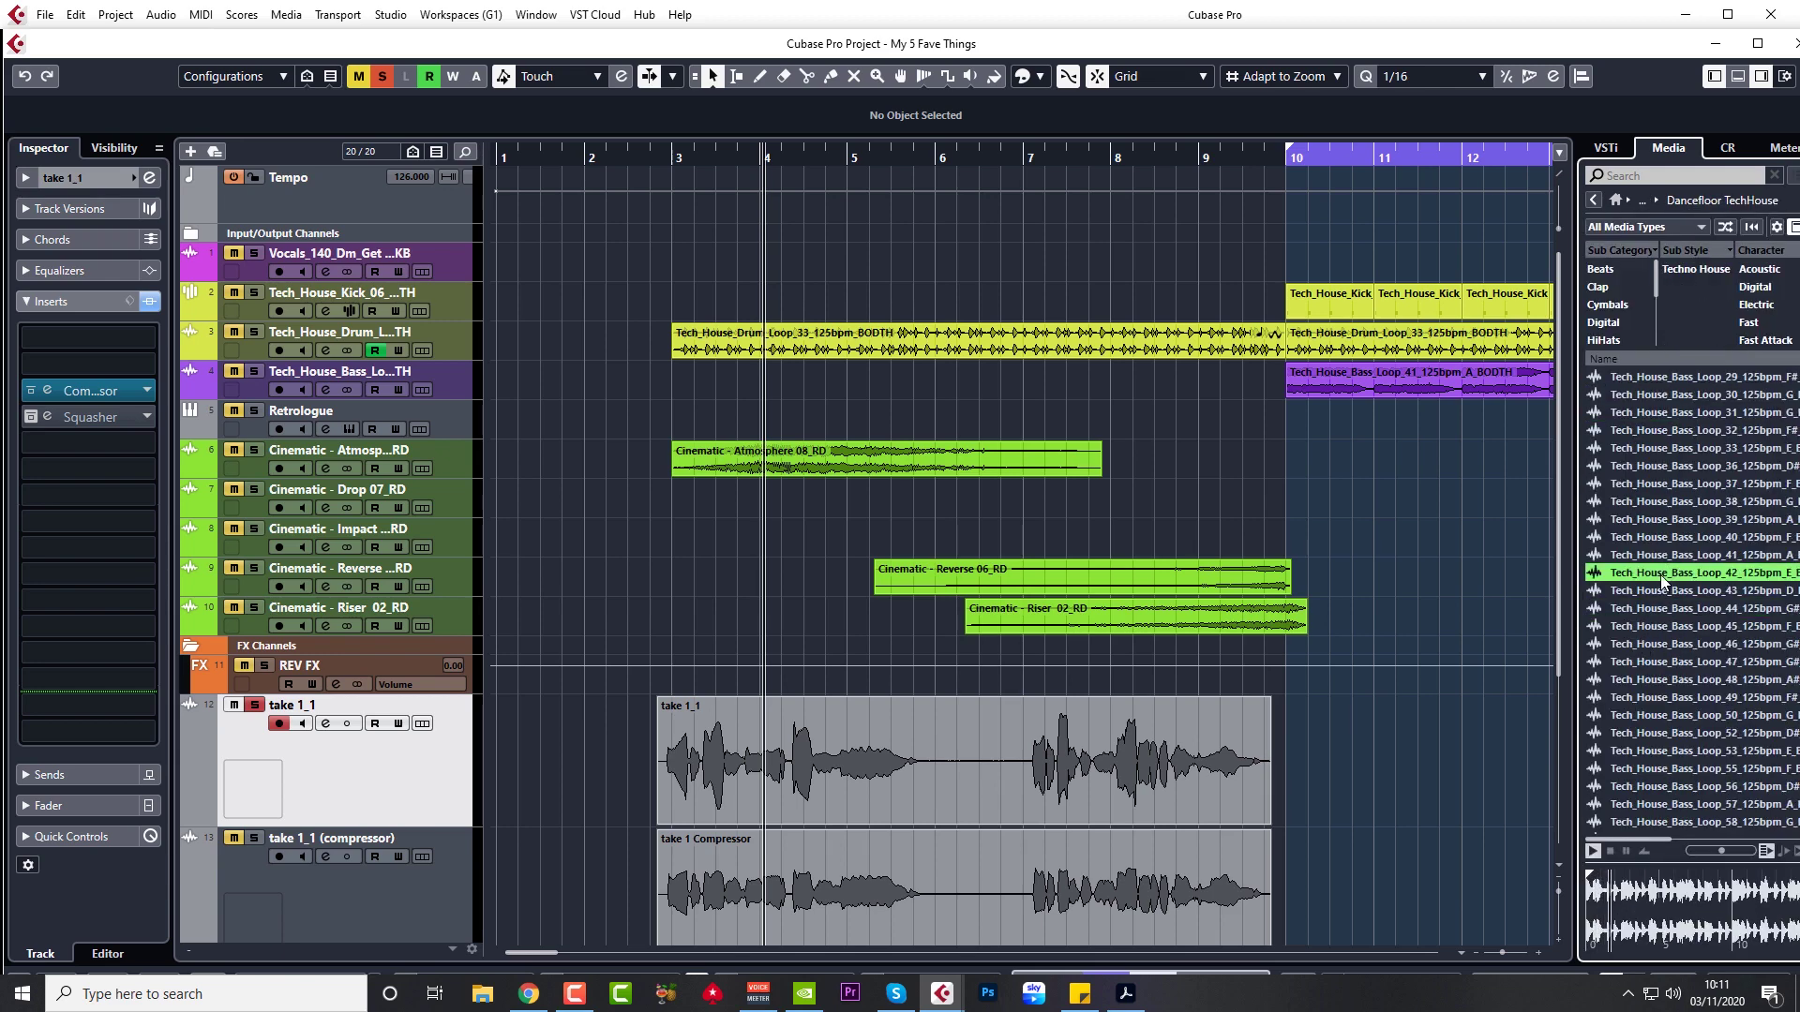
- Audition one-shots from the Tech House set: a clap, Crash_04, Downlifter_10 and Downlifter_02
scroll(1673, 686, "down", 7)
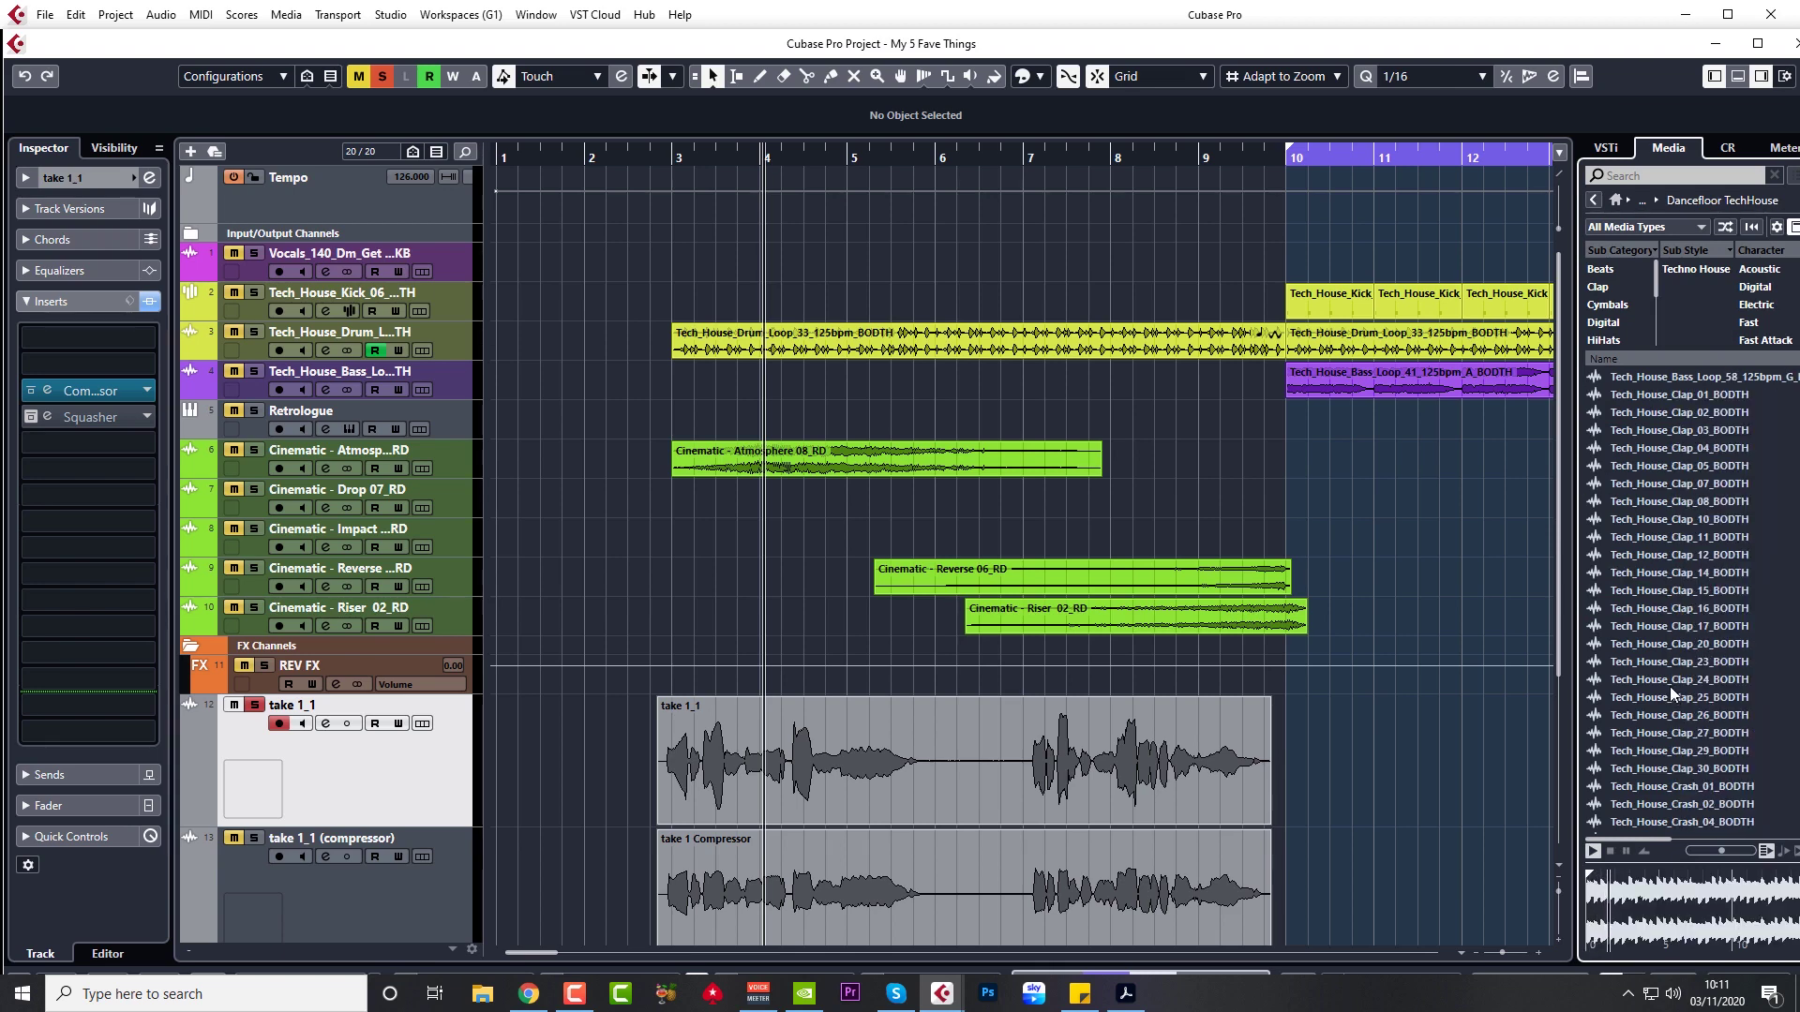
left_click(1645, 589)
scroll(1663, 736, "down", 3)
left_click(1658, 645)
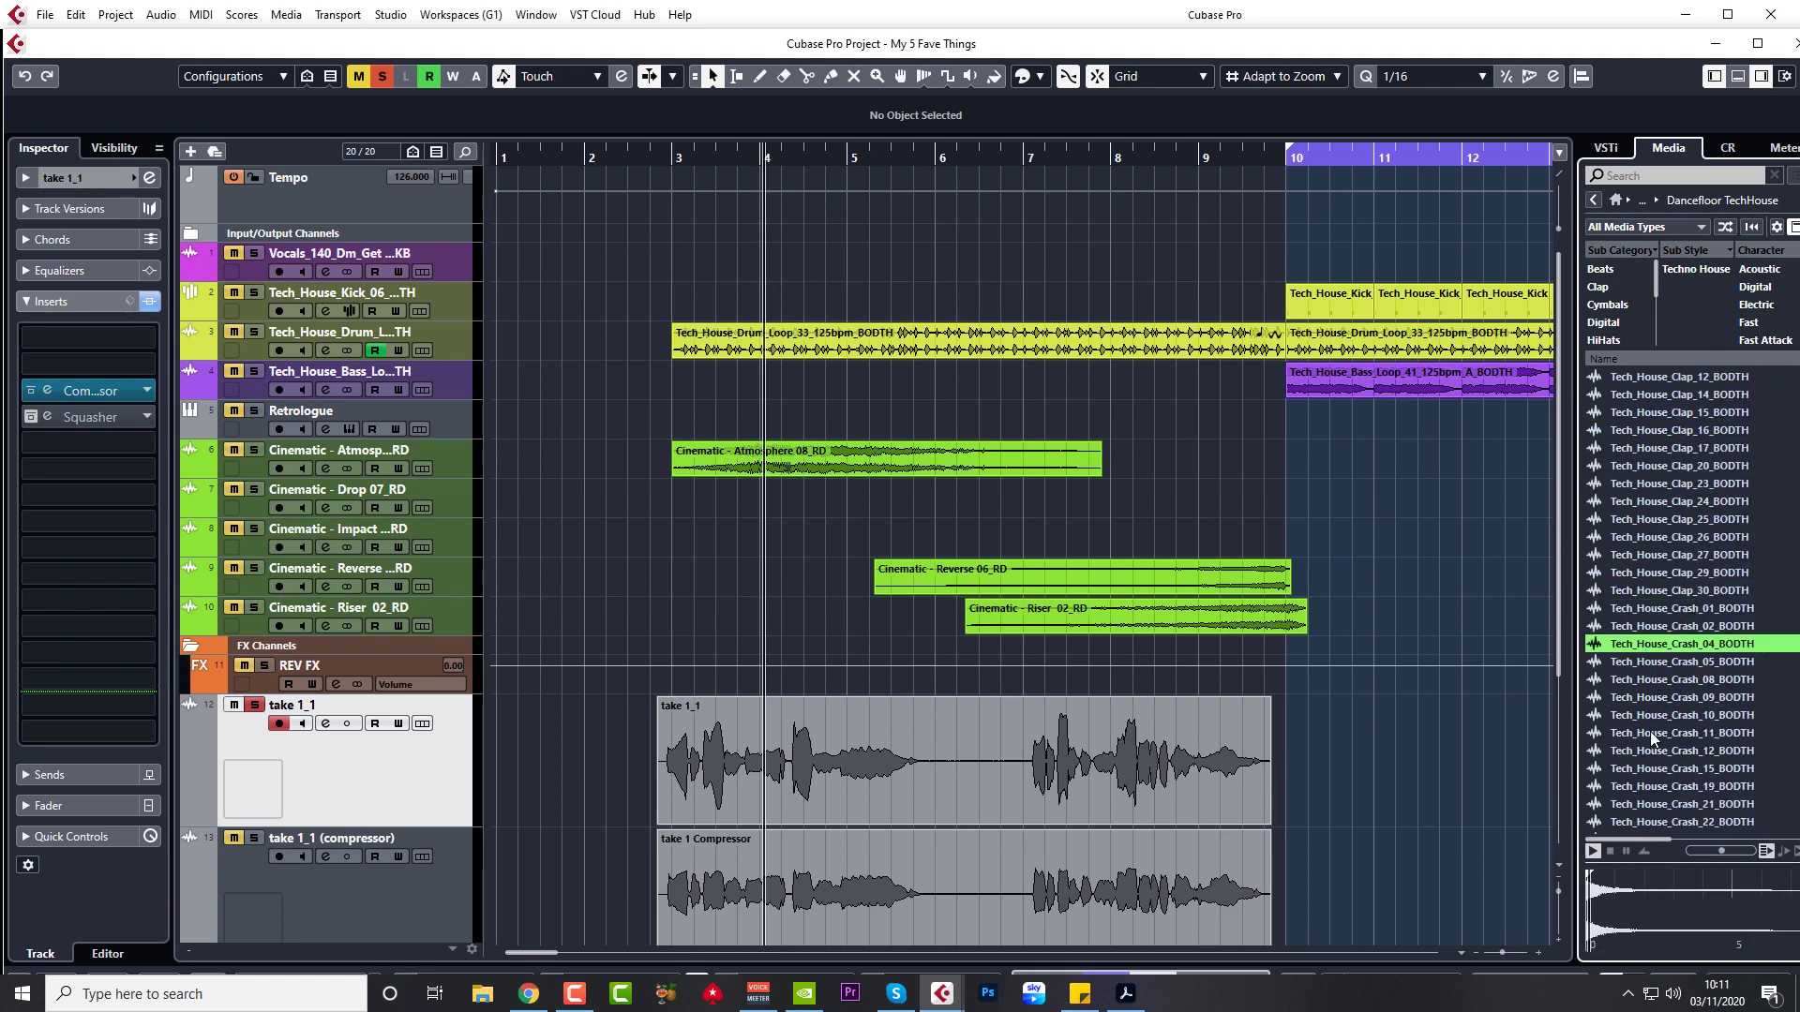
scroll(1652, 702, "down", 7)
left_click(1649, 663)
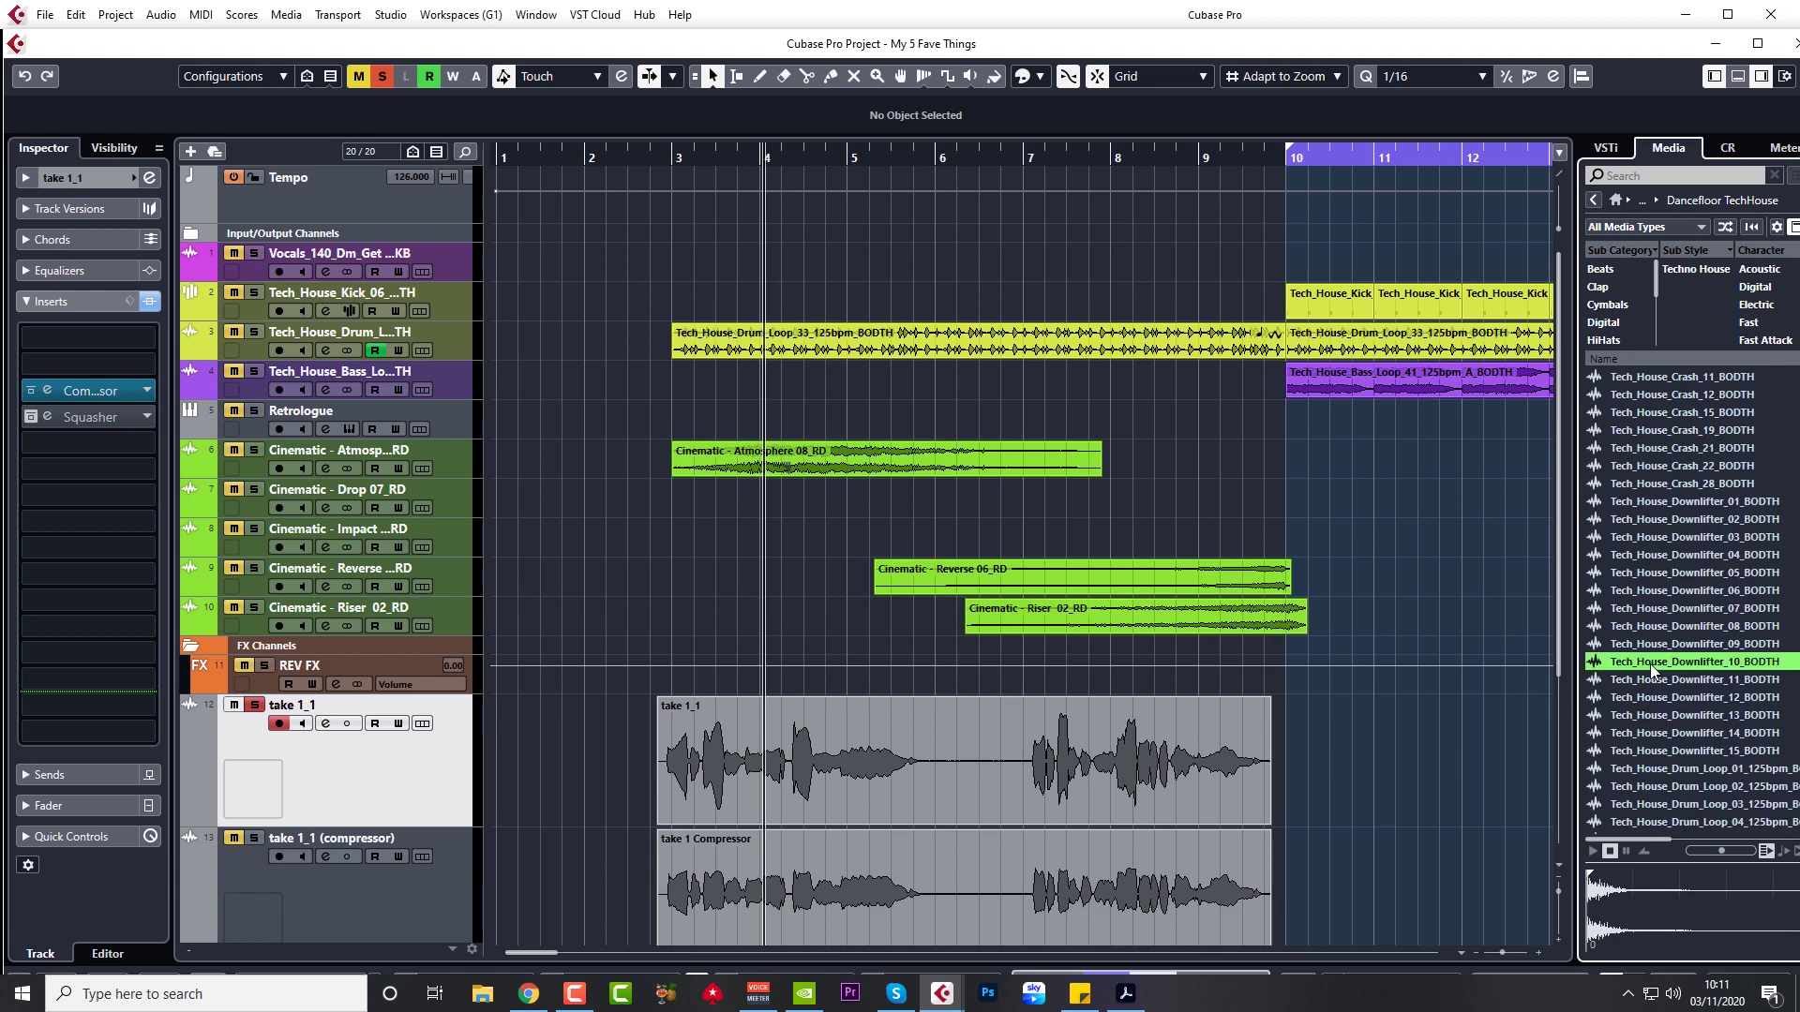
left_click(1647, 522)
- Audition Tech House drum loops 07, 02, 27, 39 and 59
scroll(1650, 749, "down", 3)
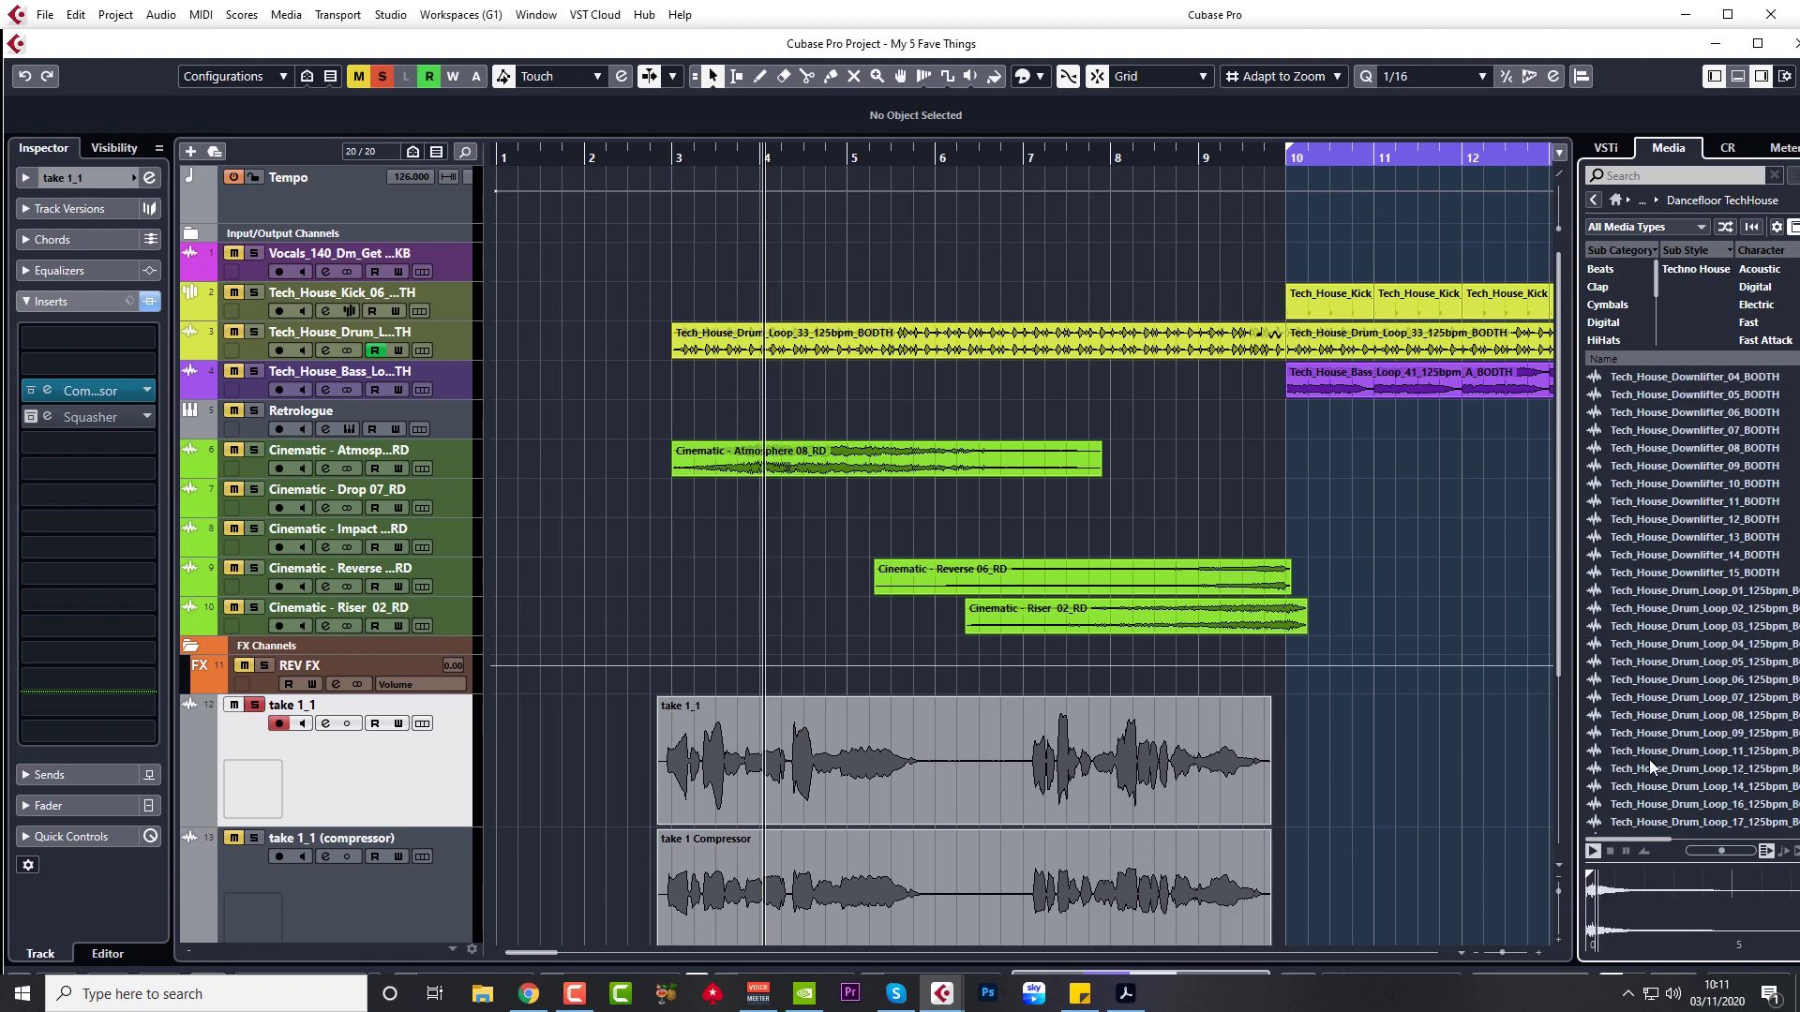
left_click(1646, 694)
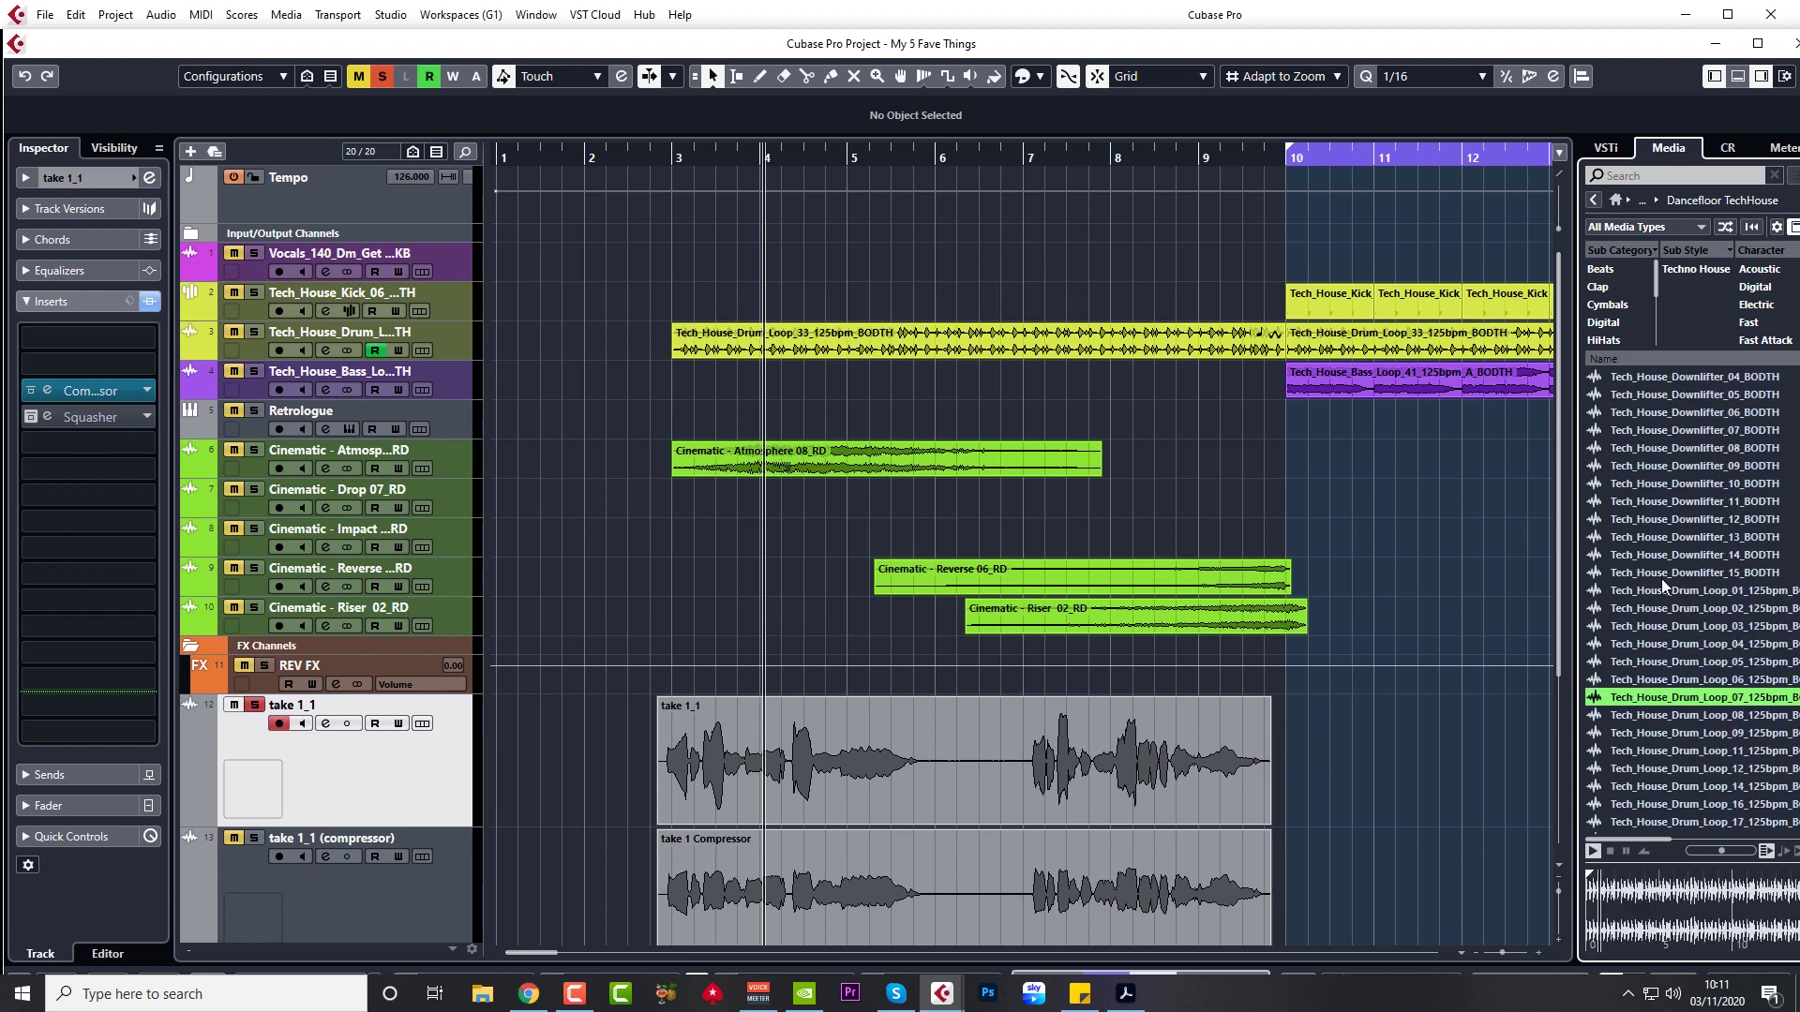
left_click(1660, 609)
scroll(1674, 756, "down", 5)
left_click(1651, 679)
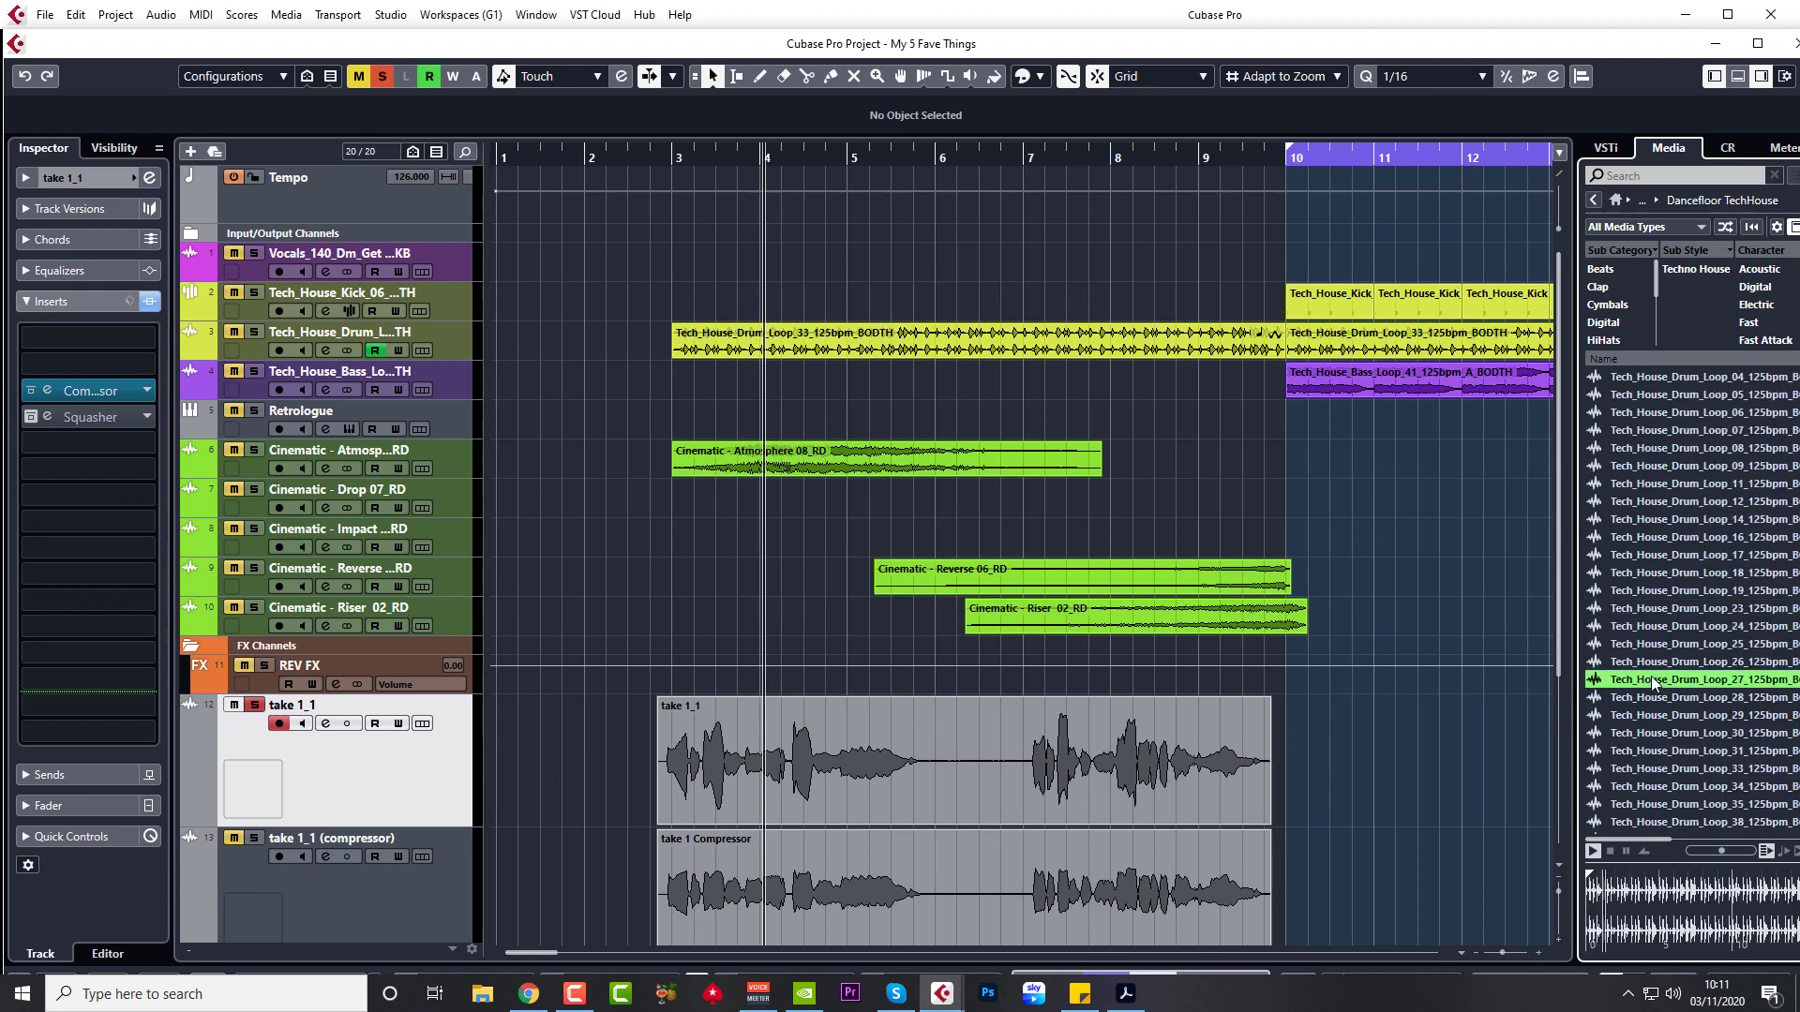
scroll(1675, 755, "down", 3)
left_click(1666, 663)
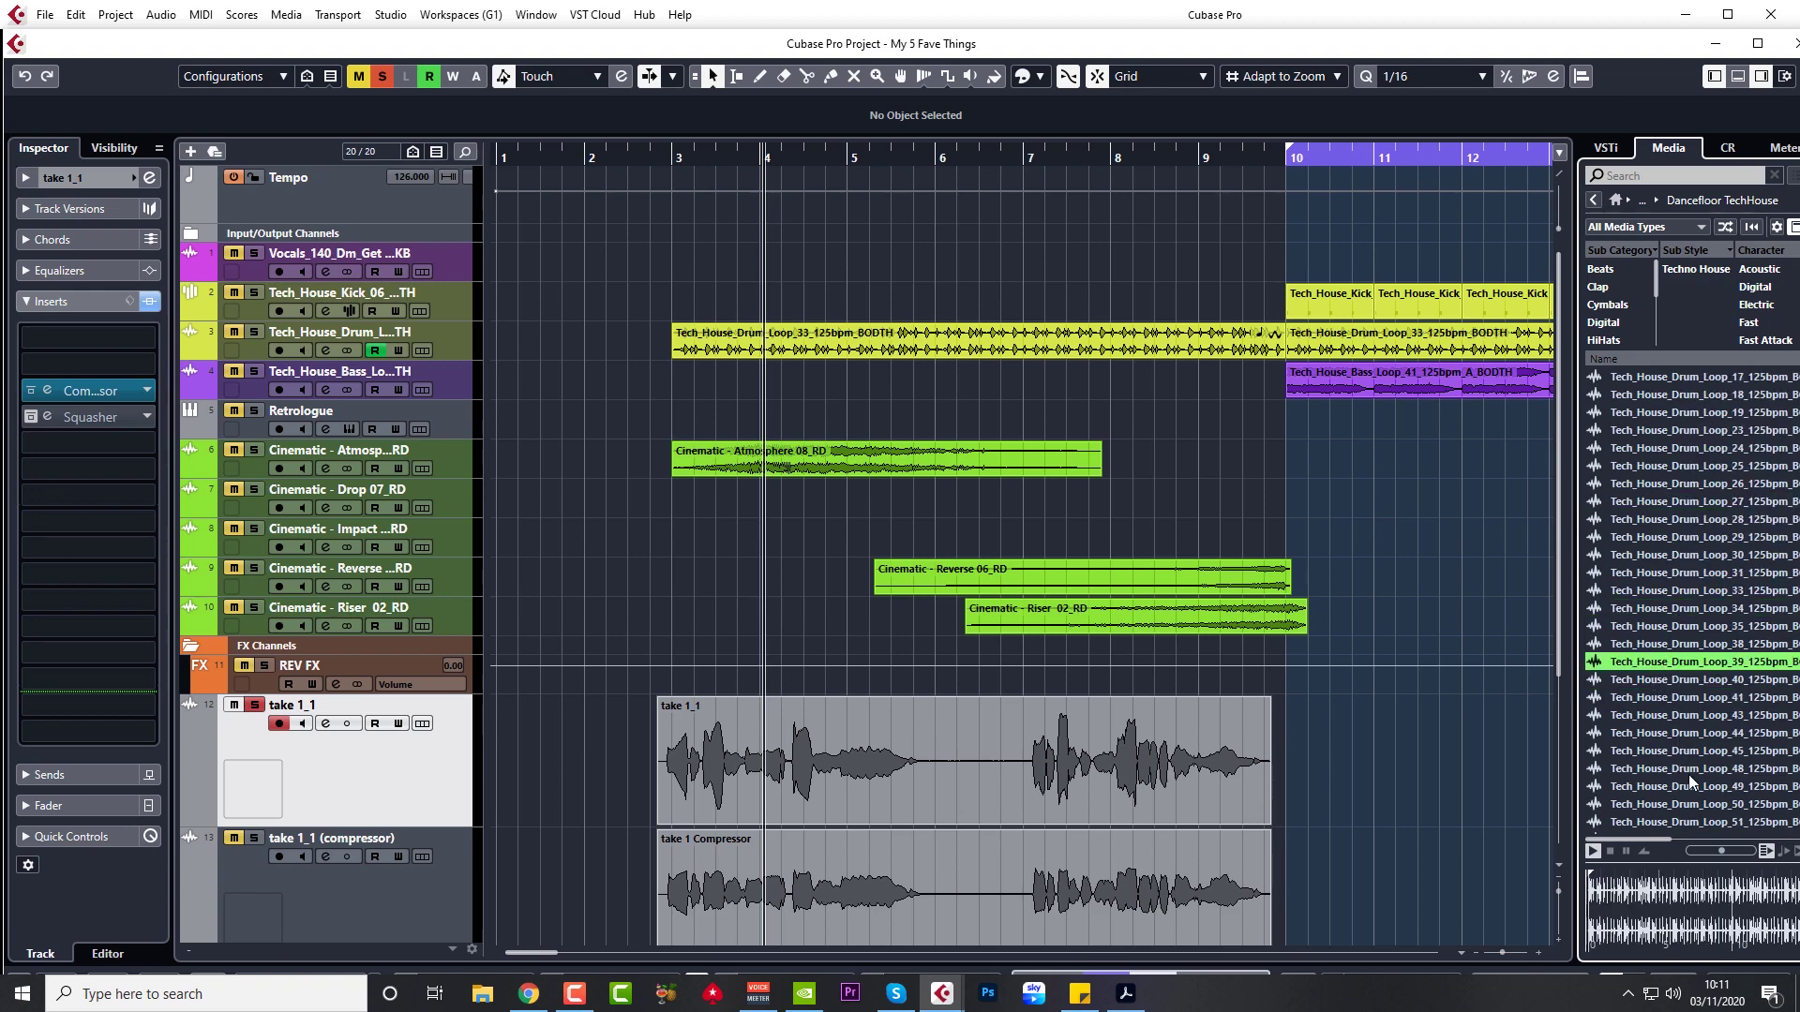
scroll(1684, 750, "down", 5)
left_click(1670, 675)
- Audition Tech House drum fills, including Drumfill_03 and one near the end of the fills
scroll(1667, 744, "down", 2)
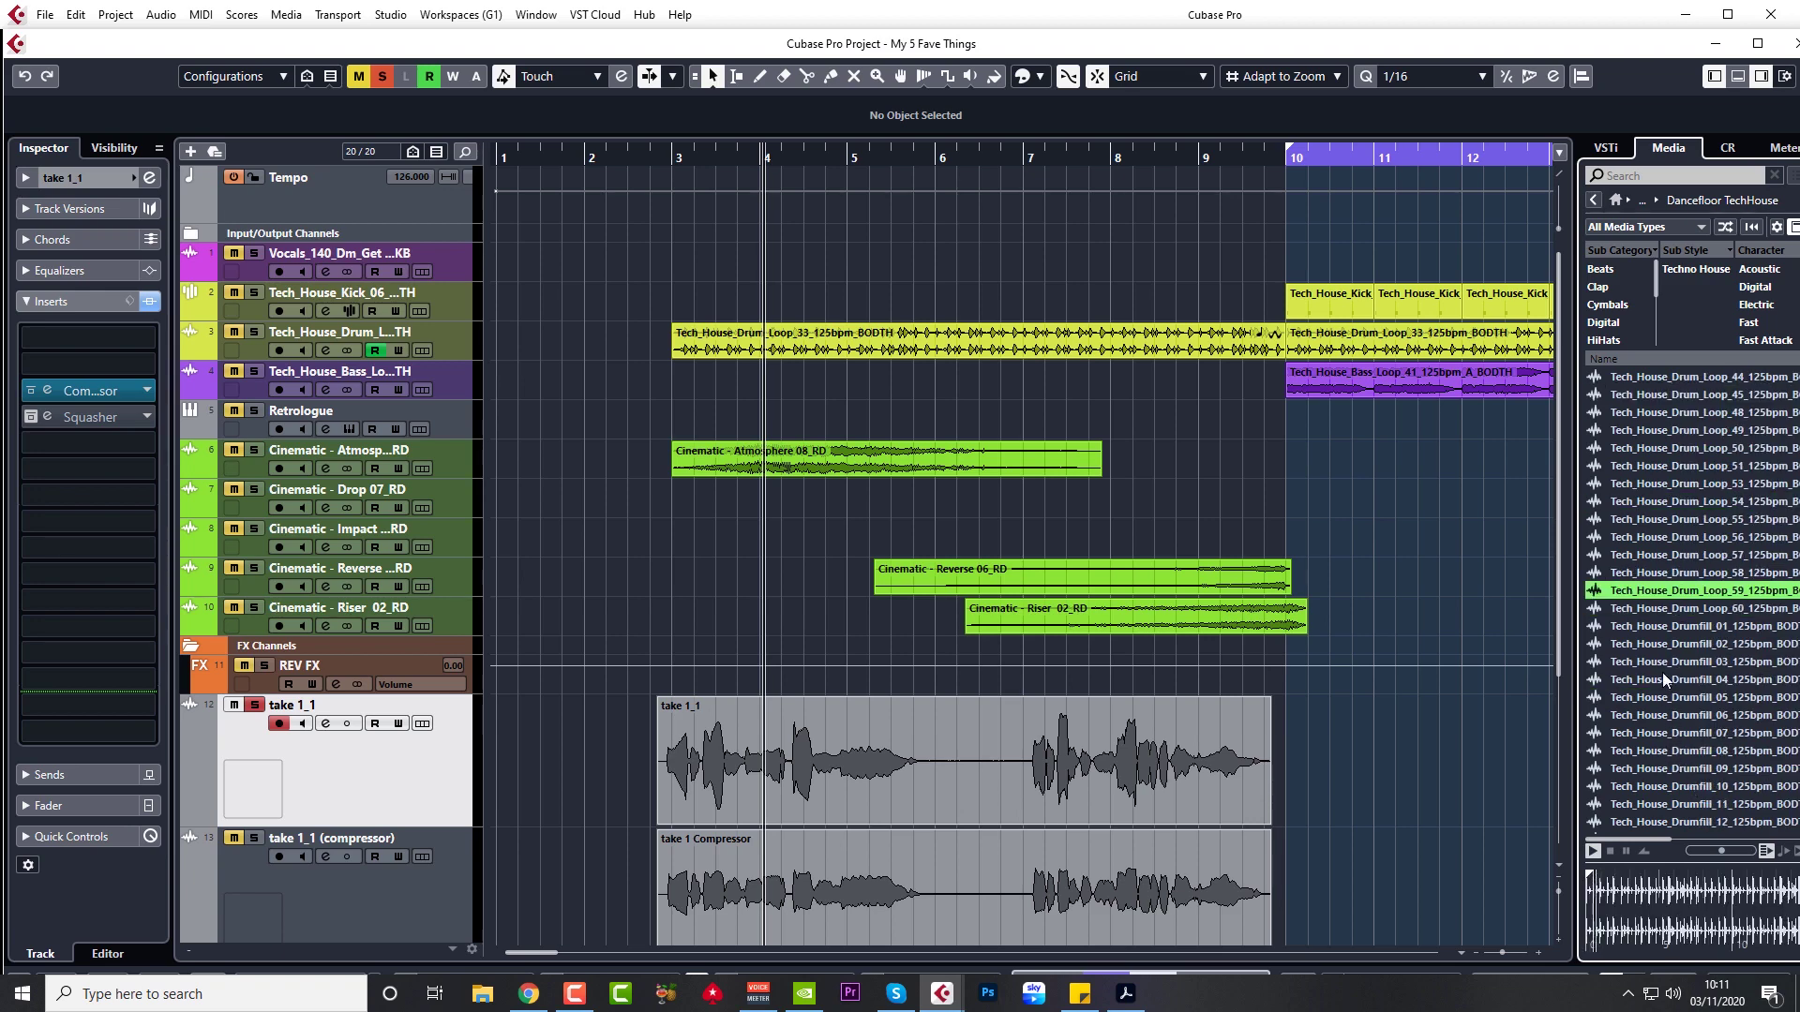
left_click(1661, 664)
scroll(1662, 769, "down", 5)
scroll(1660, 770, "down", 3)
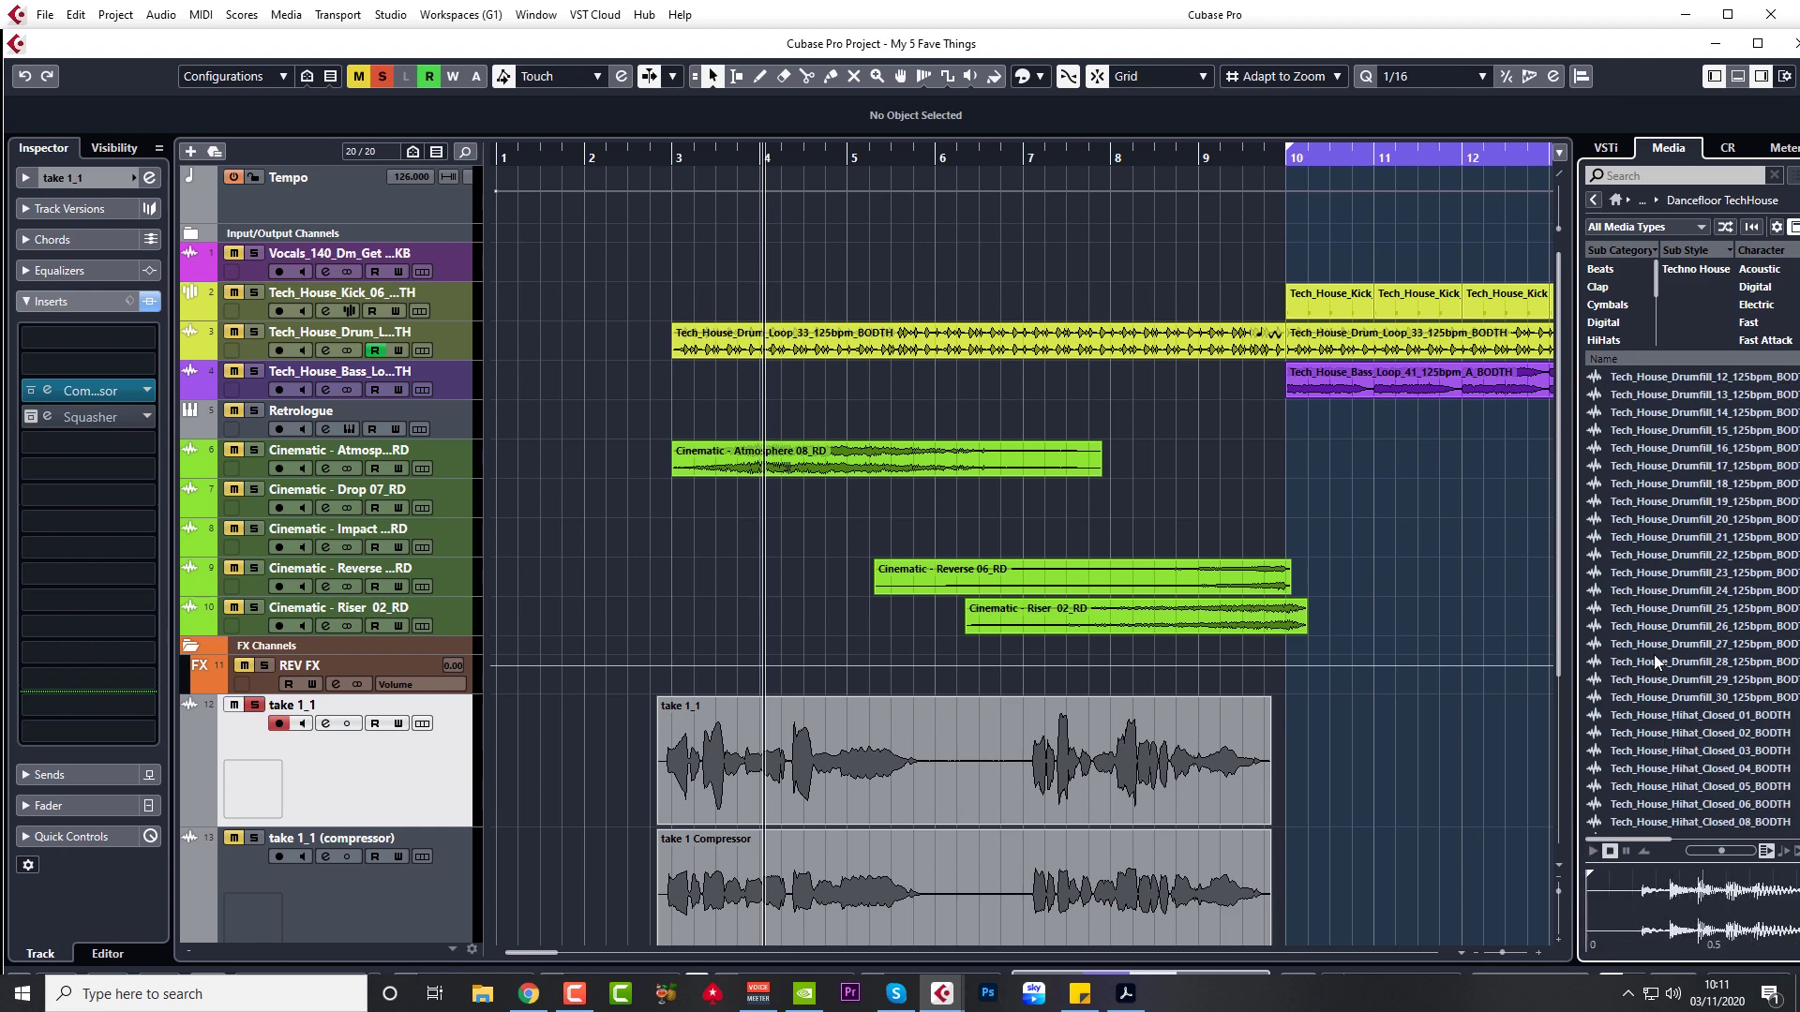
left_click(1655, 652)
- Audition Tech House hi-hats, including Hihat_Closed_09, Hihat_Open_02 and Hihat_Open_22
scroll(1664, 764, "down", 3)
left_click(1666, 663)
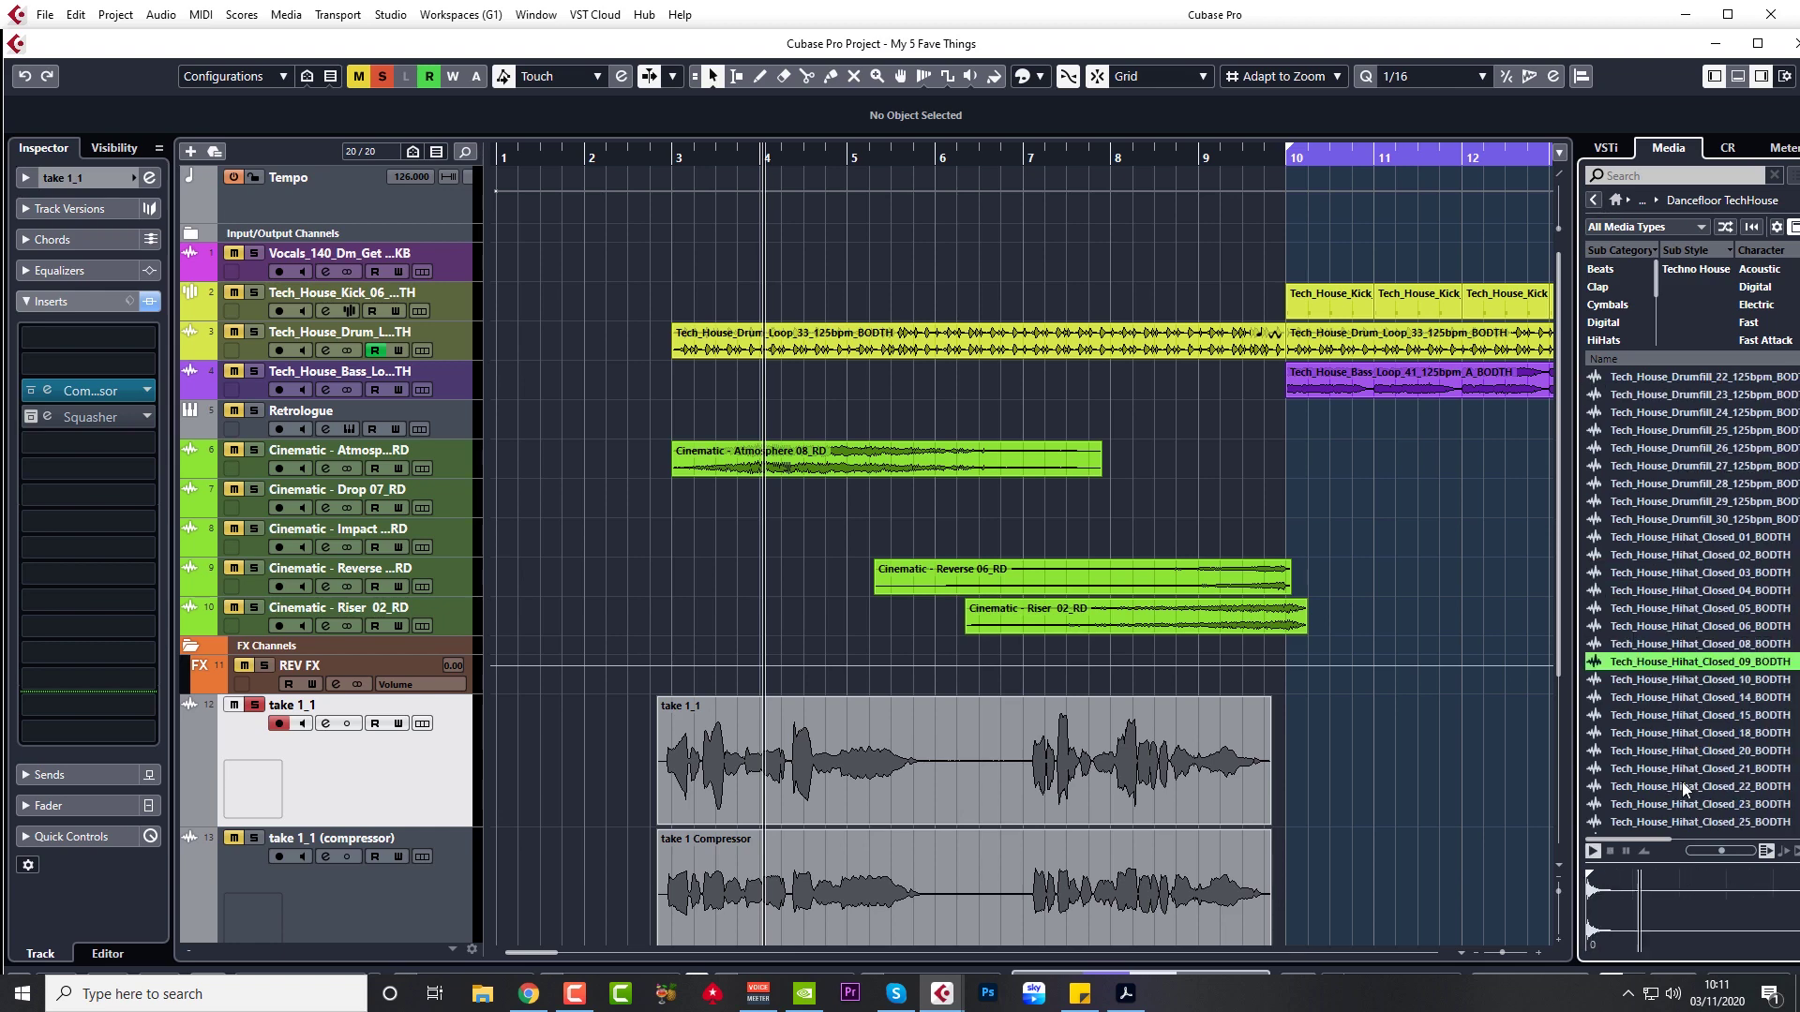
scroll(1673, 765, "down", 5)
left_click(1665, 685)
scroll(1663, 757, "down", 3)
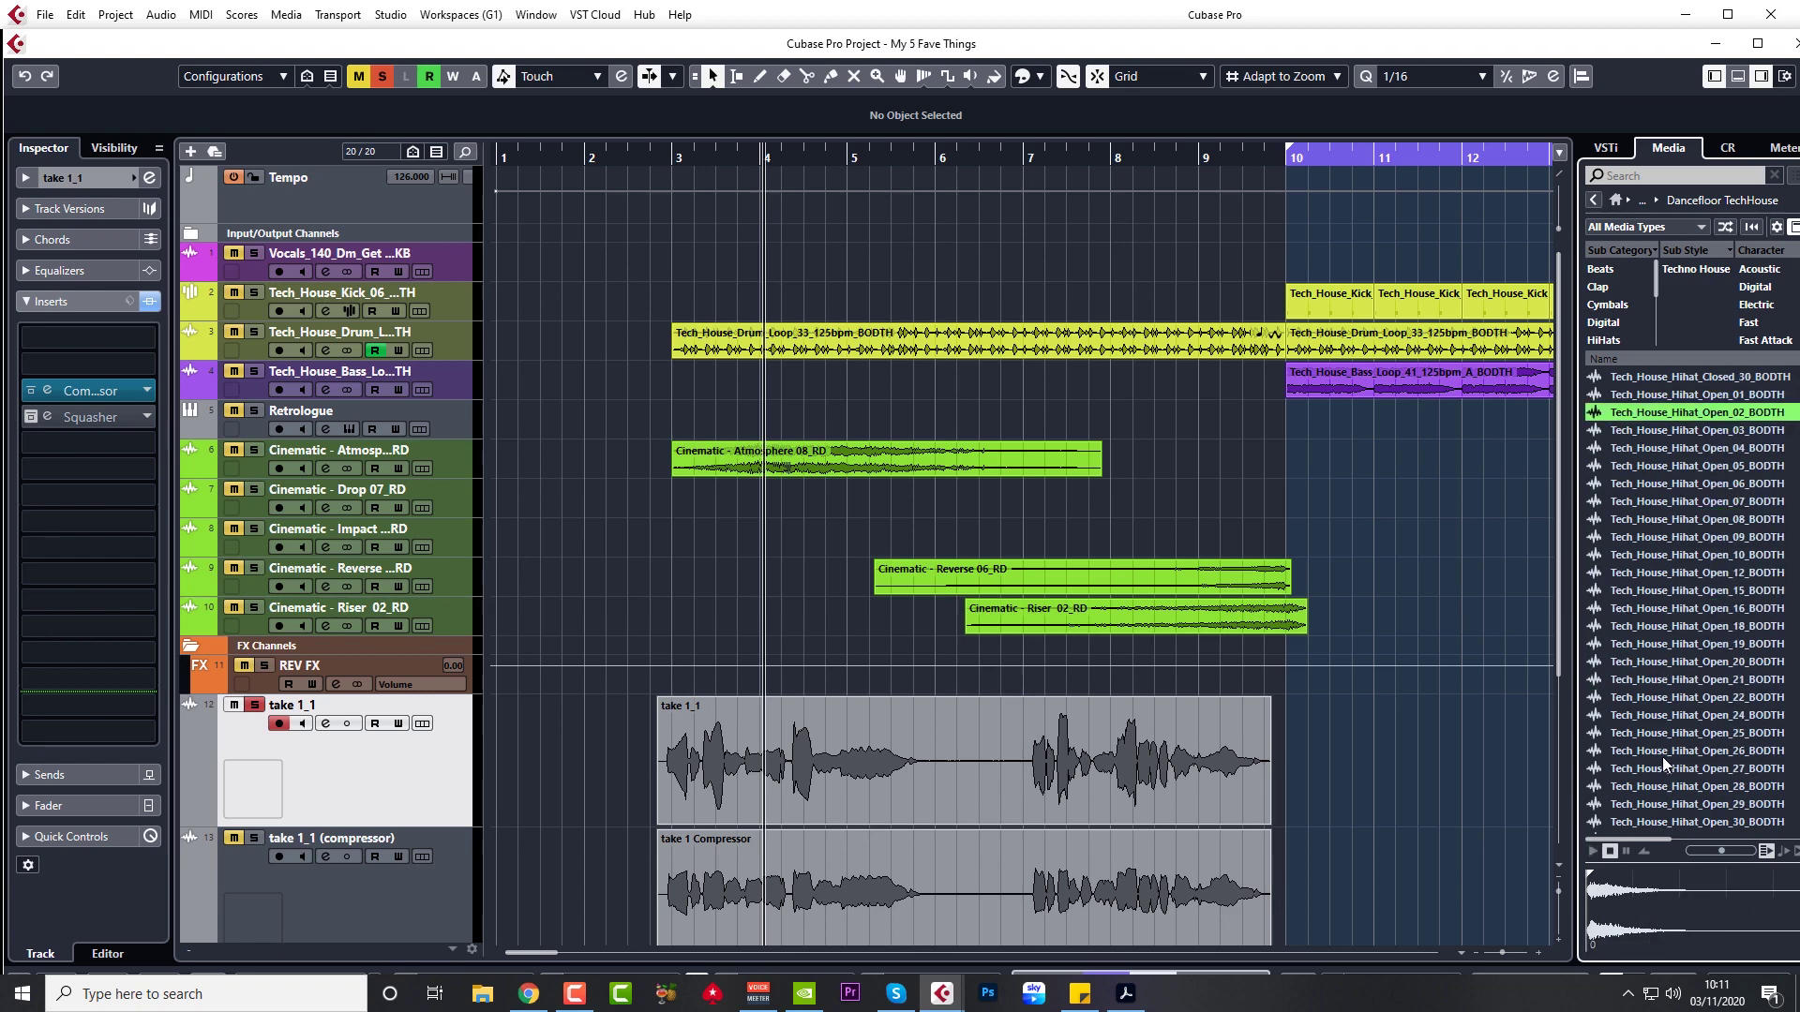
left_click(1662, 705)
- Audition Tech House kick samples 11, 01, 07 and 27
scroll(1660, 749, "down", 5)
left_click(1660, 663)
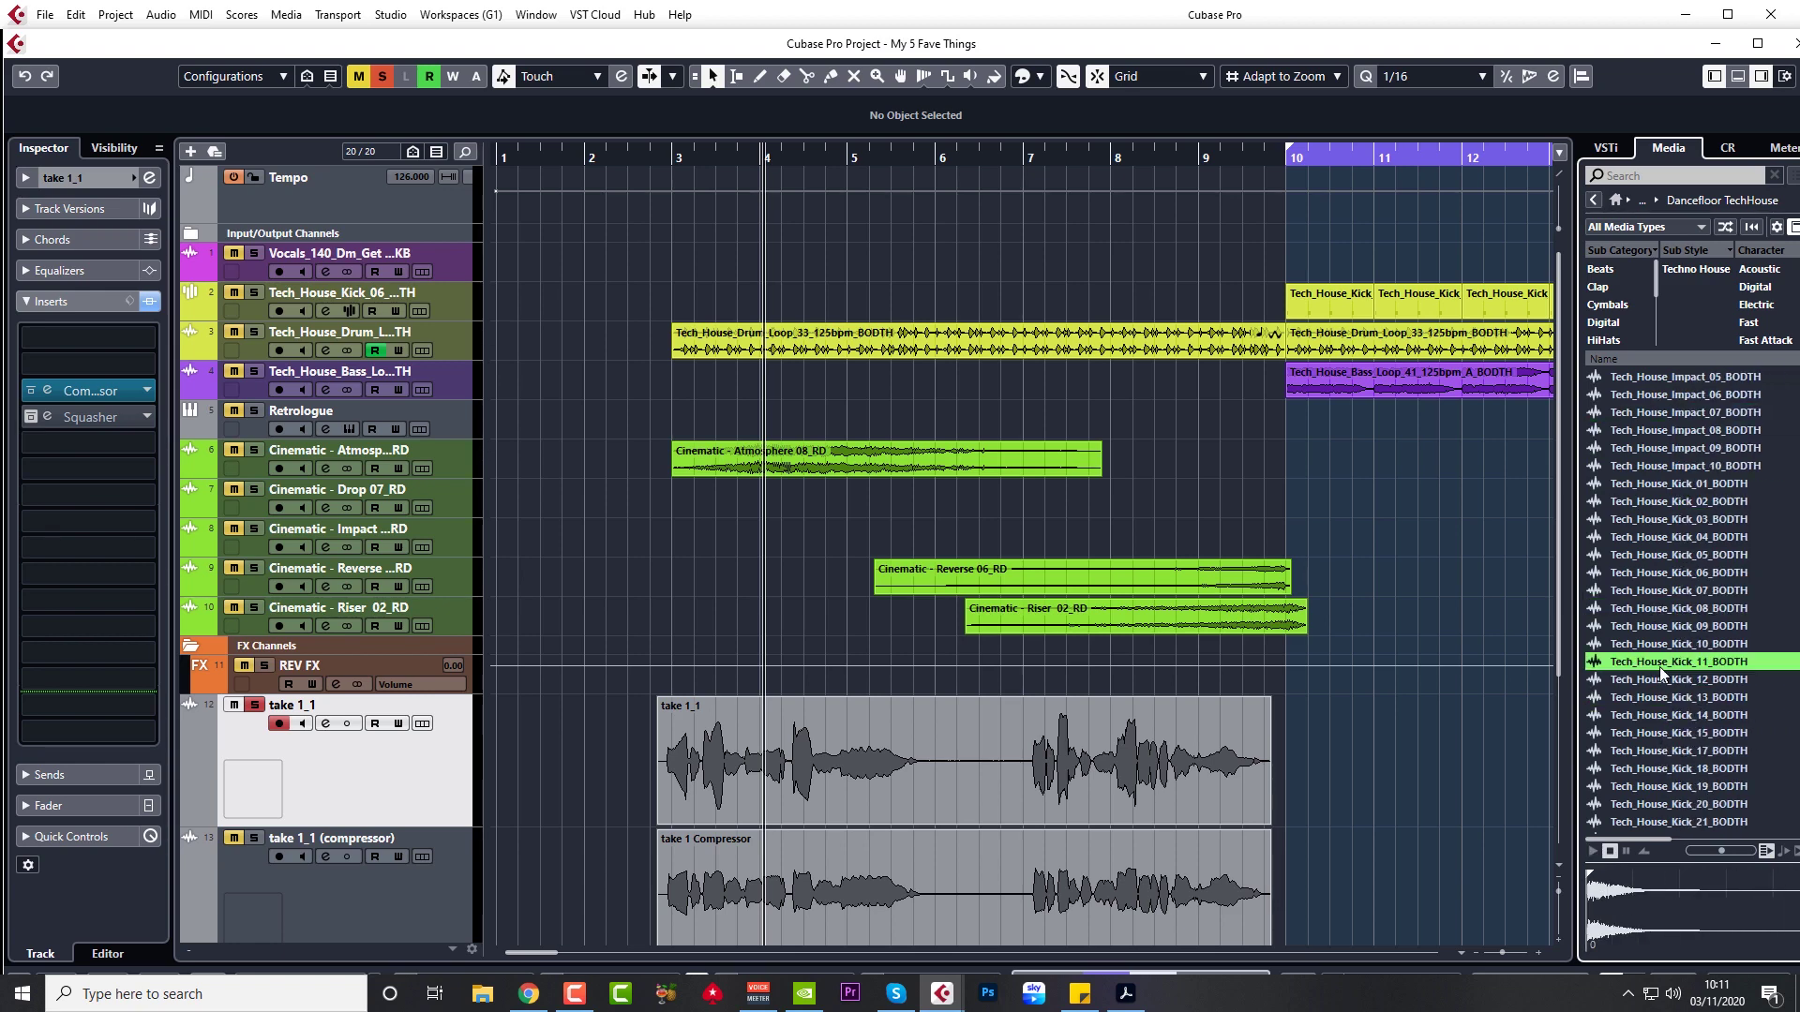
left_click(1661, 484)
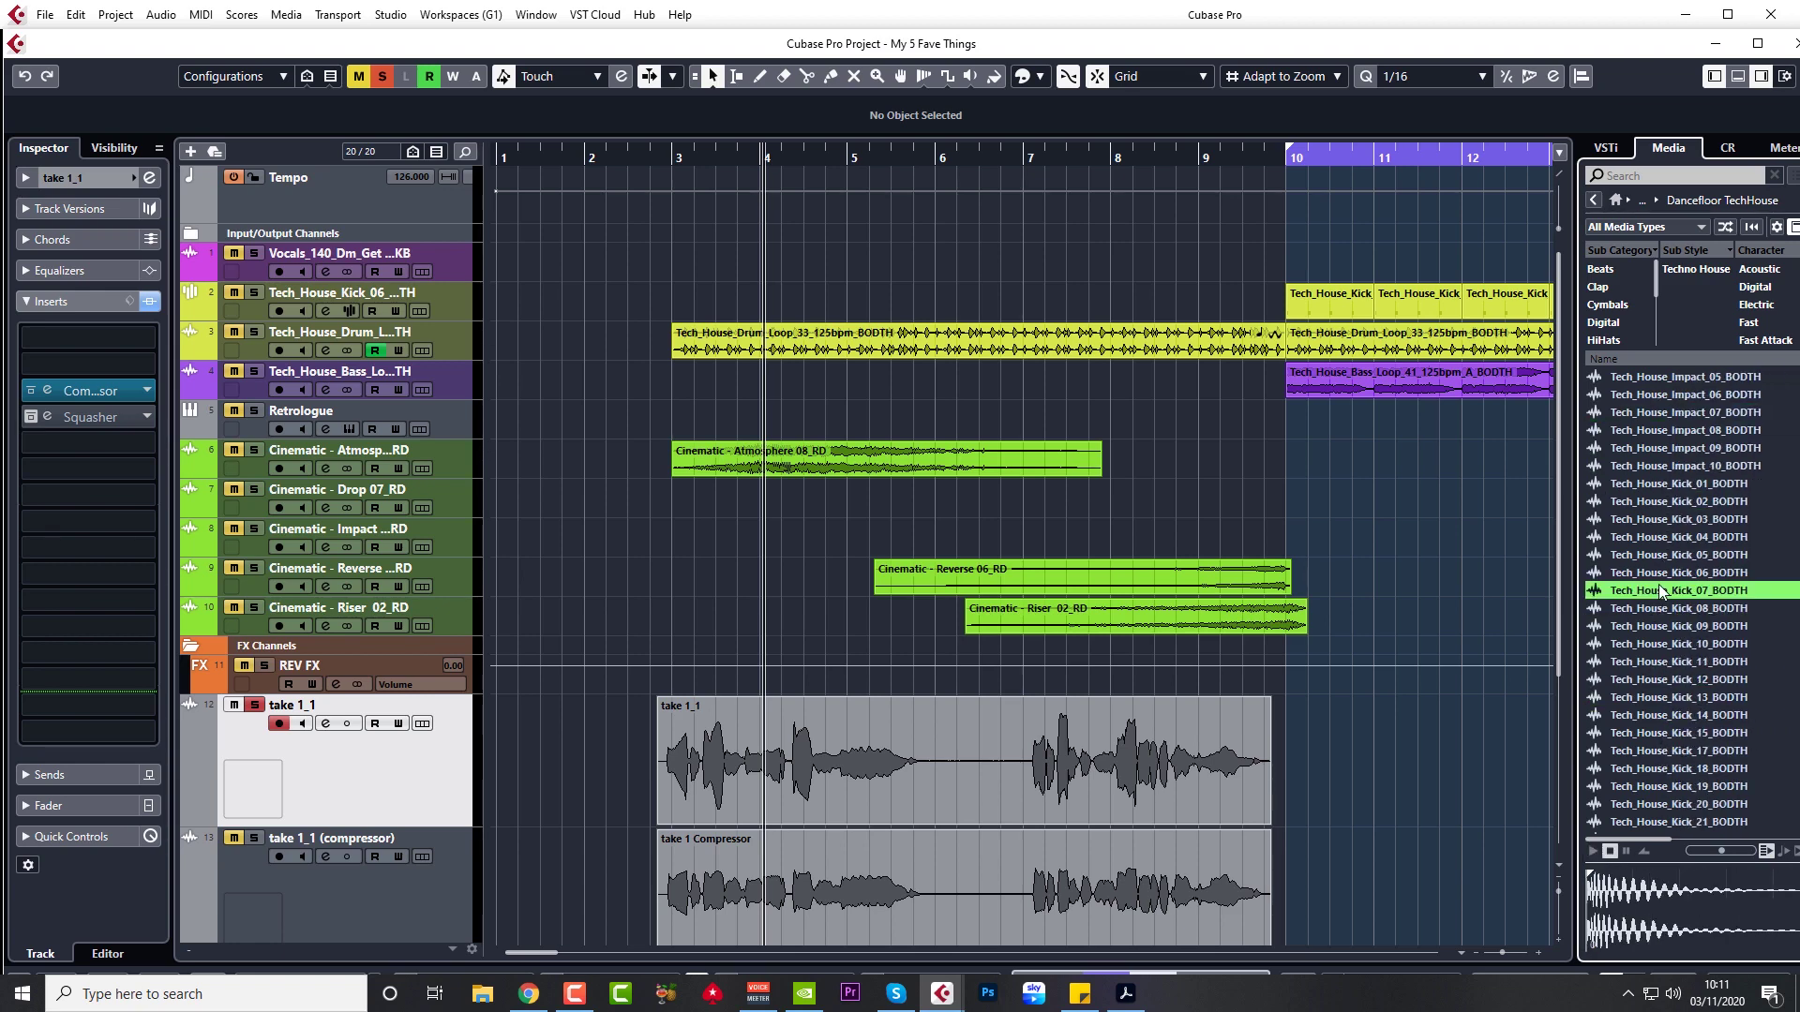
left_click(1661, 590)
scroll(1651, 657, "down", 5)
left_click(1643, 551)
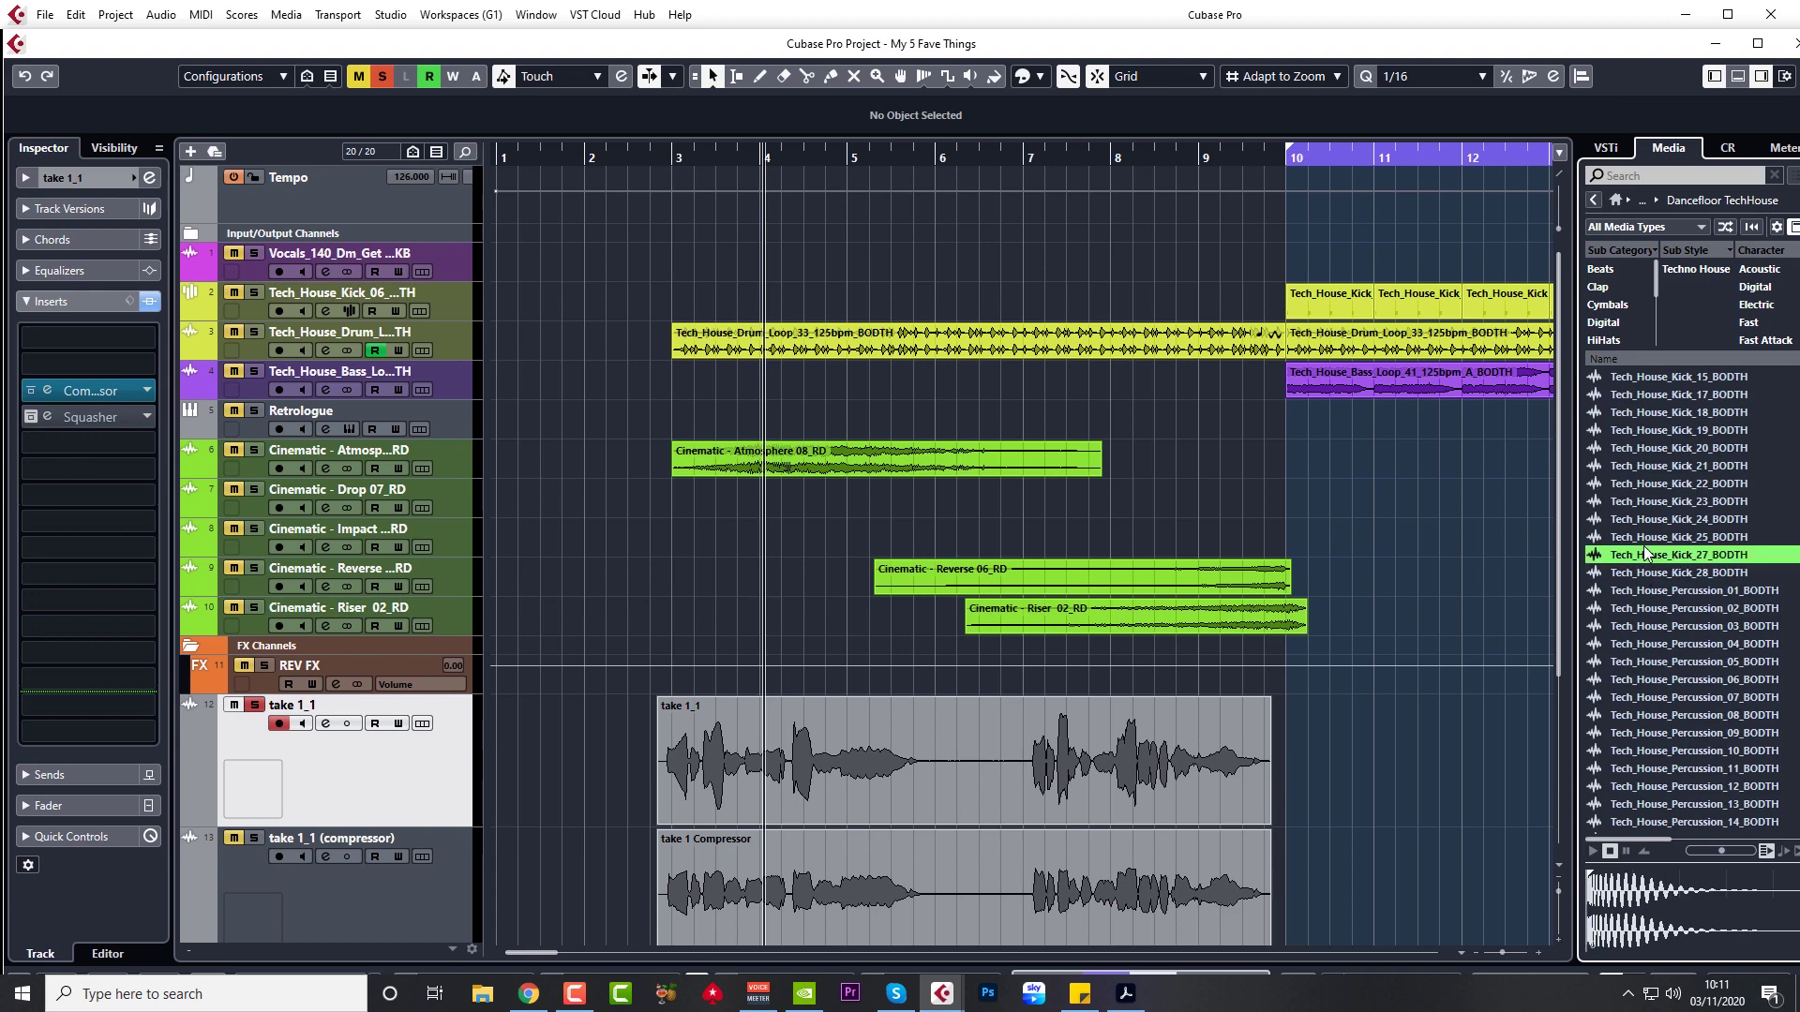
- Audition Tech House percussion loops 08, 17 and 02, plus the Snare_21 sample
scroll(1658, 600, "down", 6)
left_click(1659, 626)
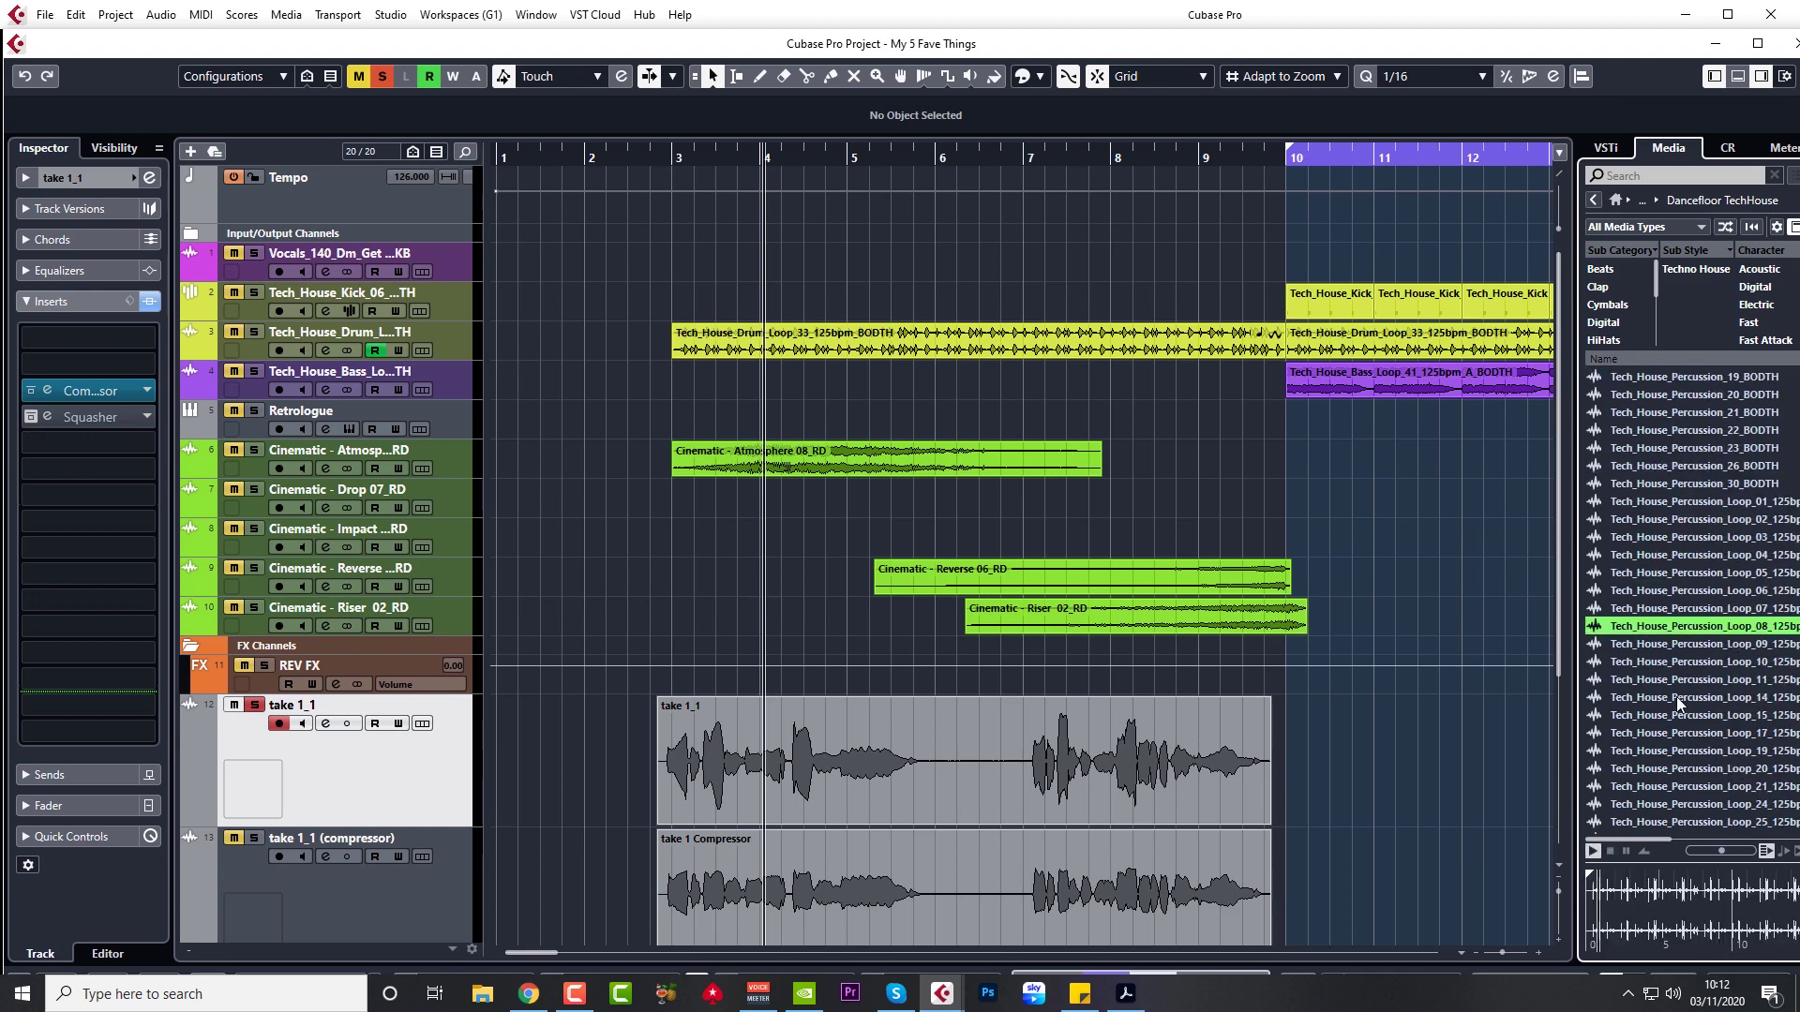
left_click(1657, 735)
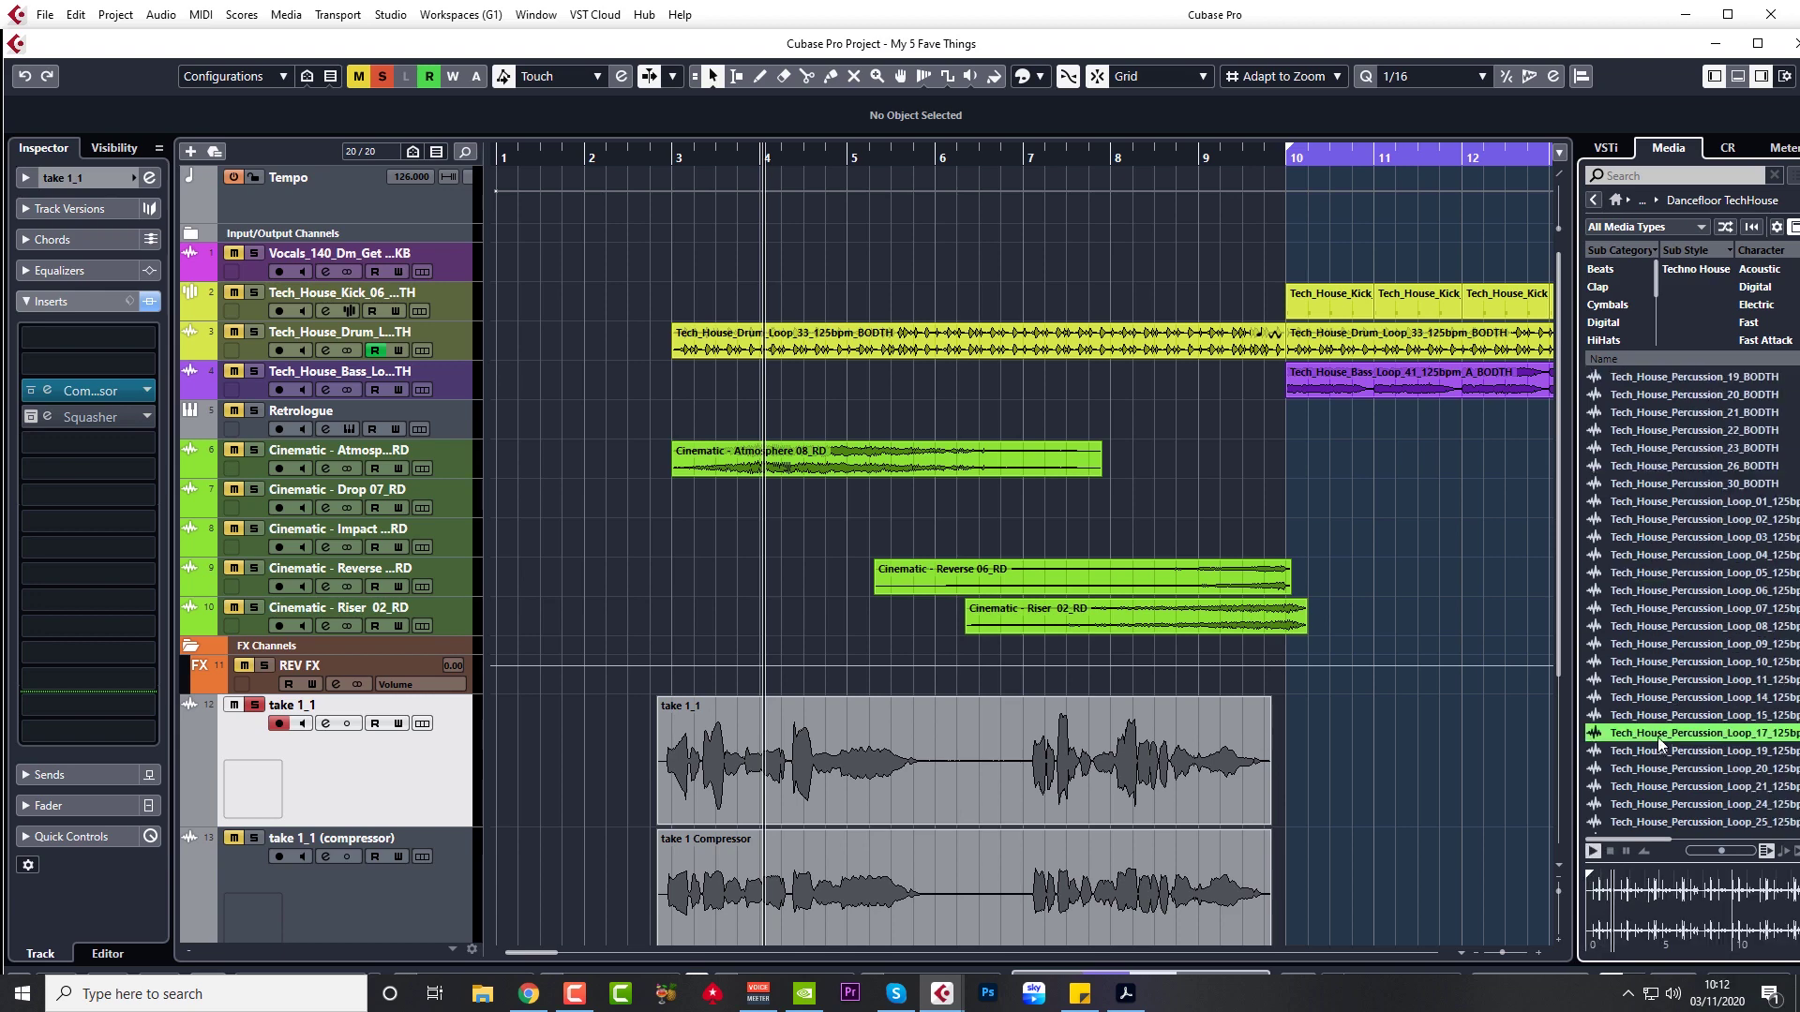
left_click(1678, 518)
left_click(1670, 678)
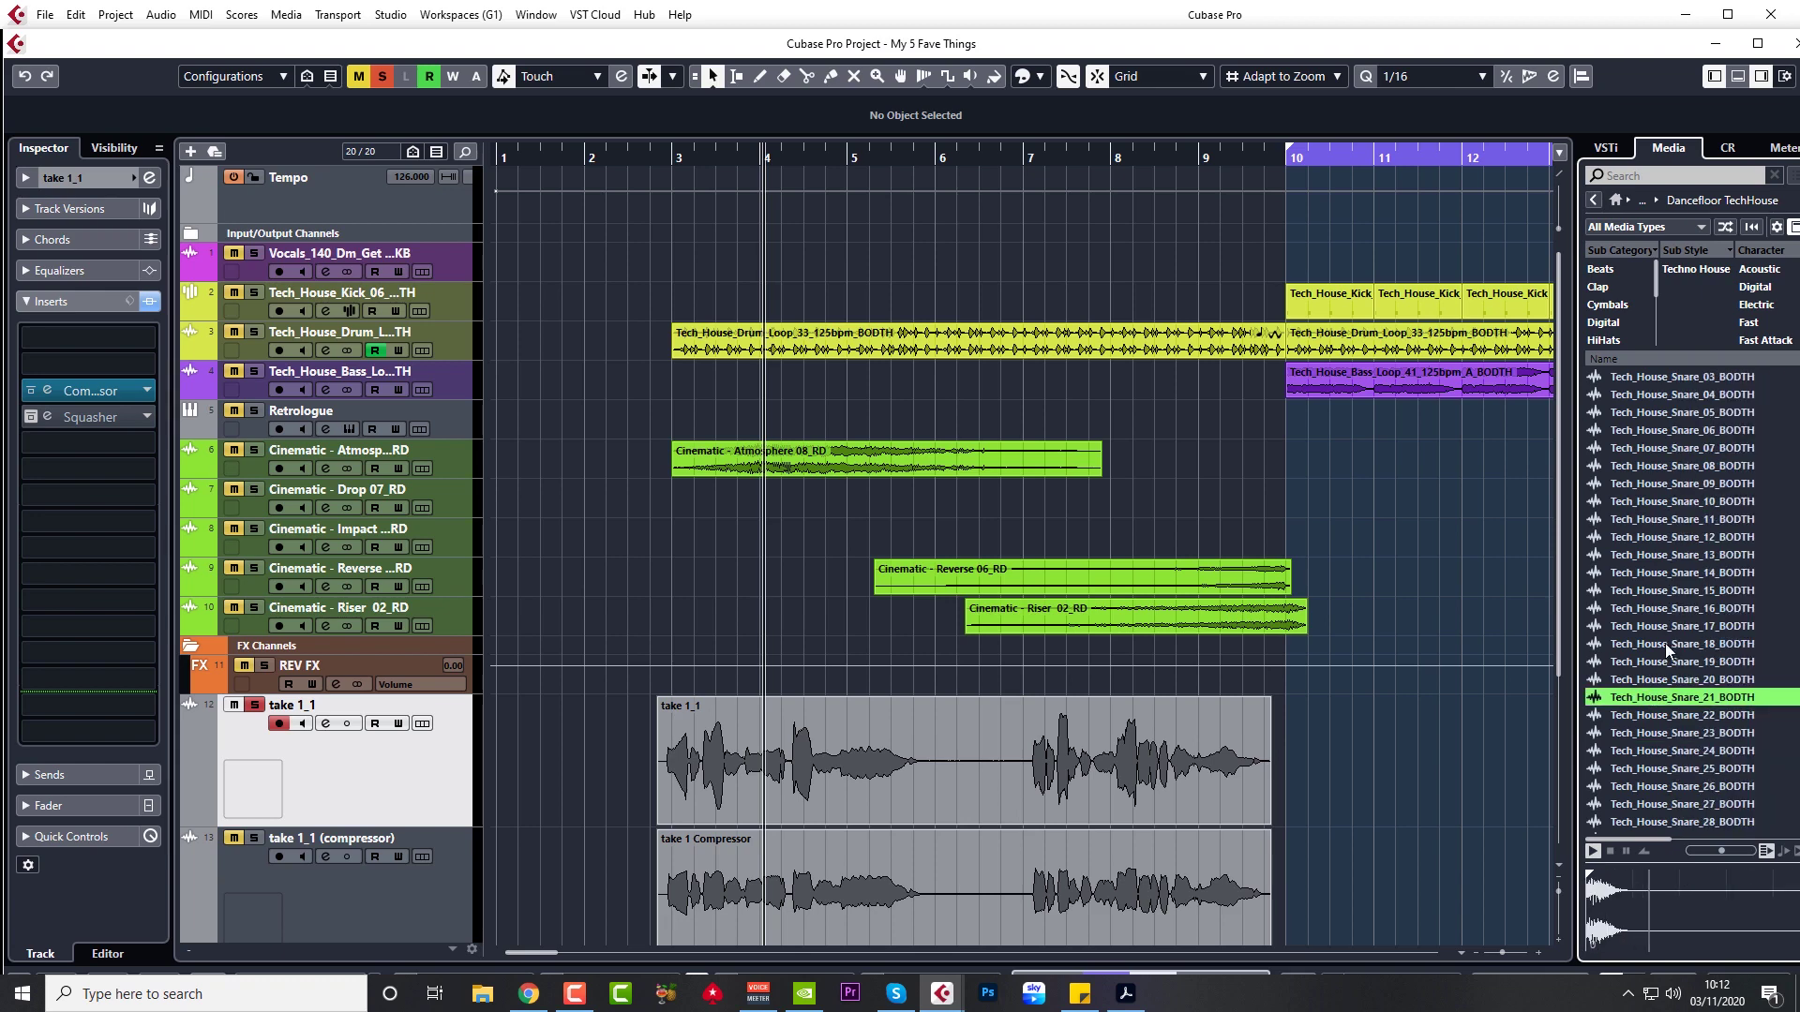
- Audition Tech House synth loops 05, 22, 14, 03, 18 and 54
scroll(1659, 694, "down", 6)
scroll(1657, 717, "down", 5)
left_click(1665, 502)
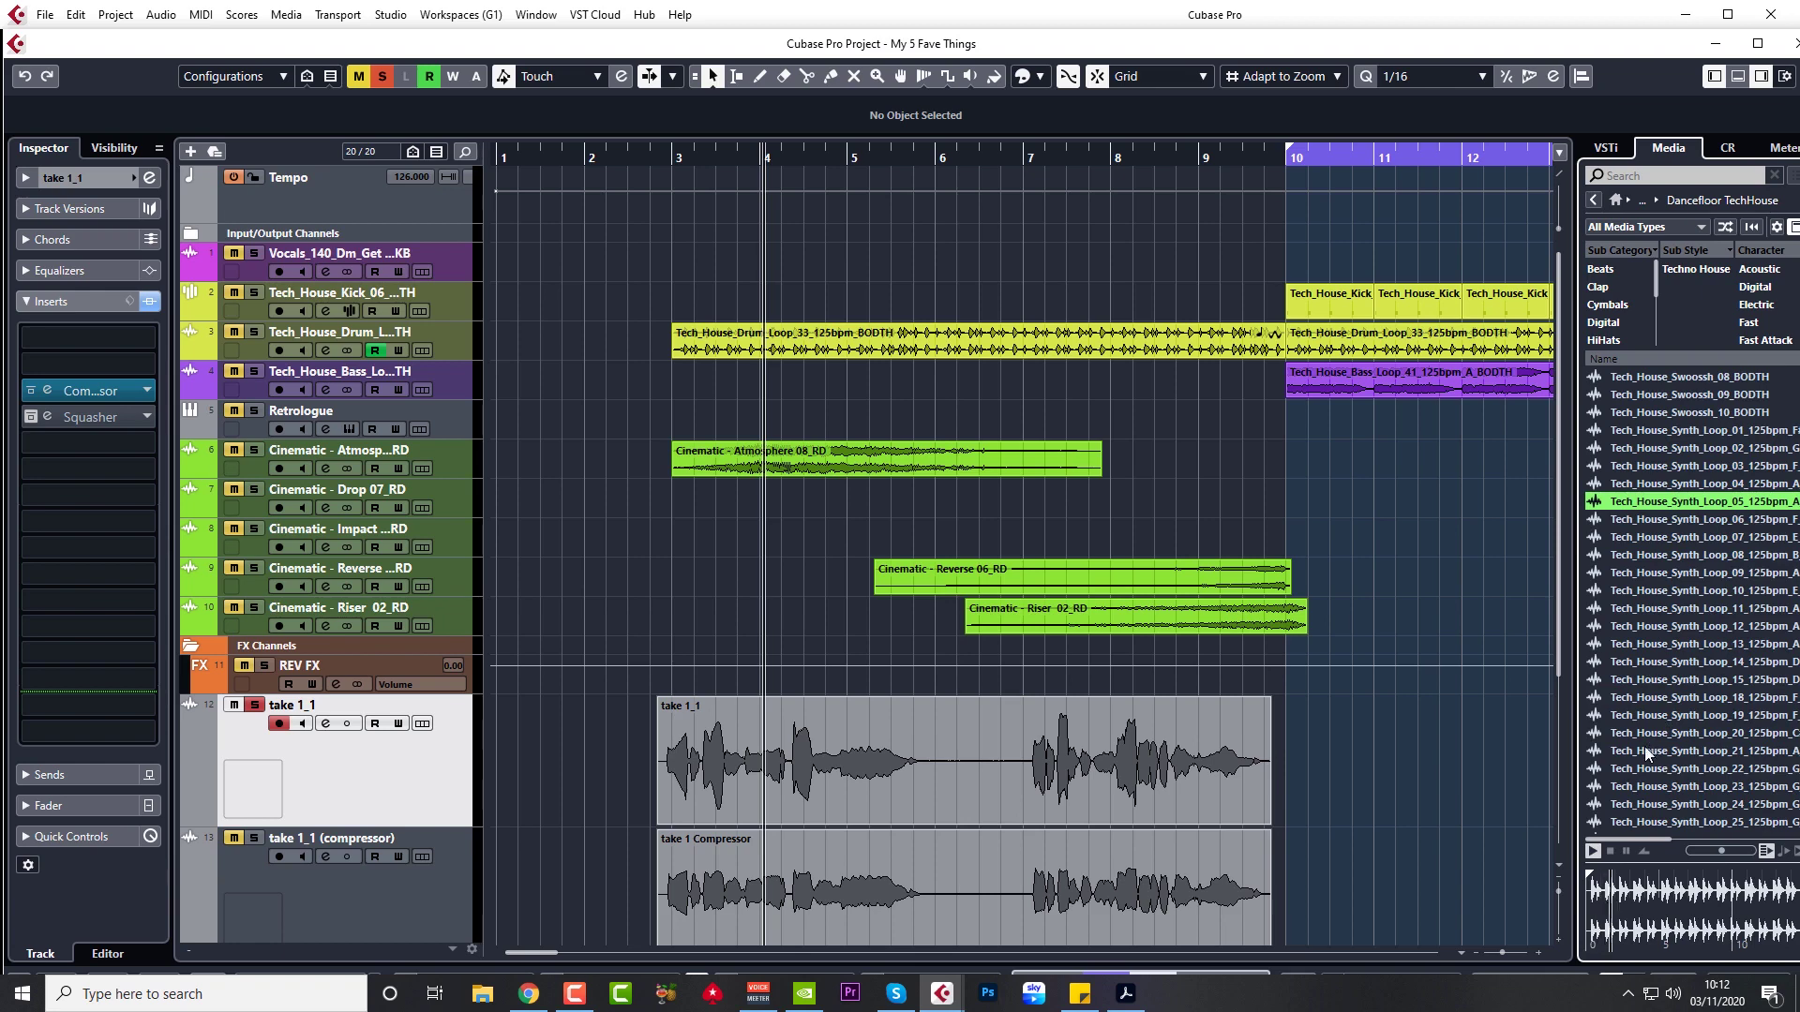
left_click(1645, 773)
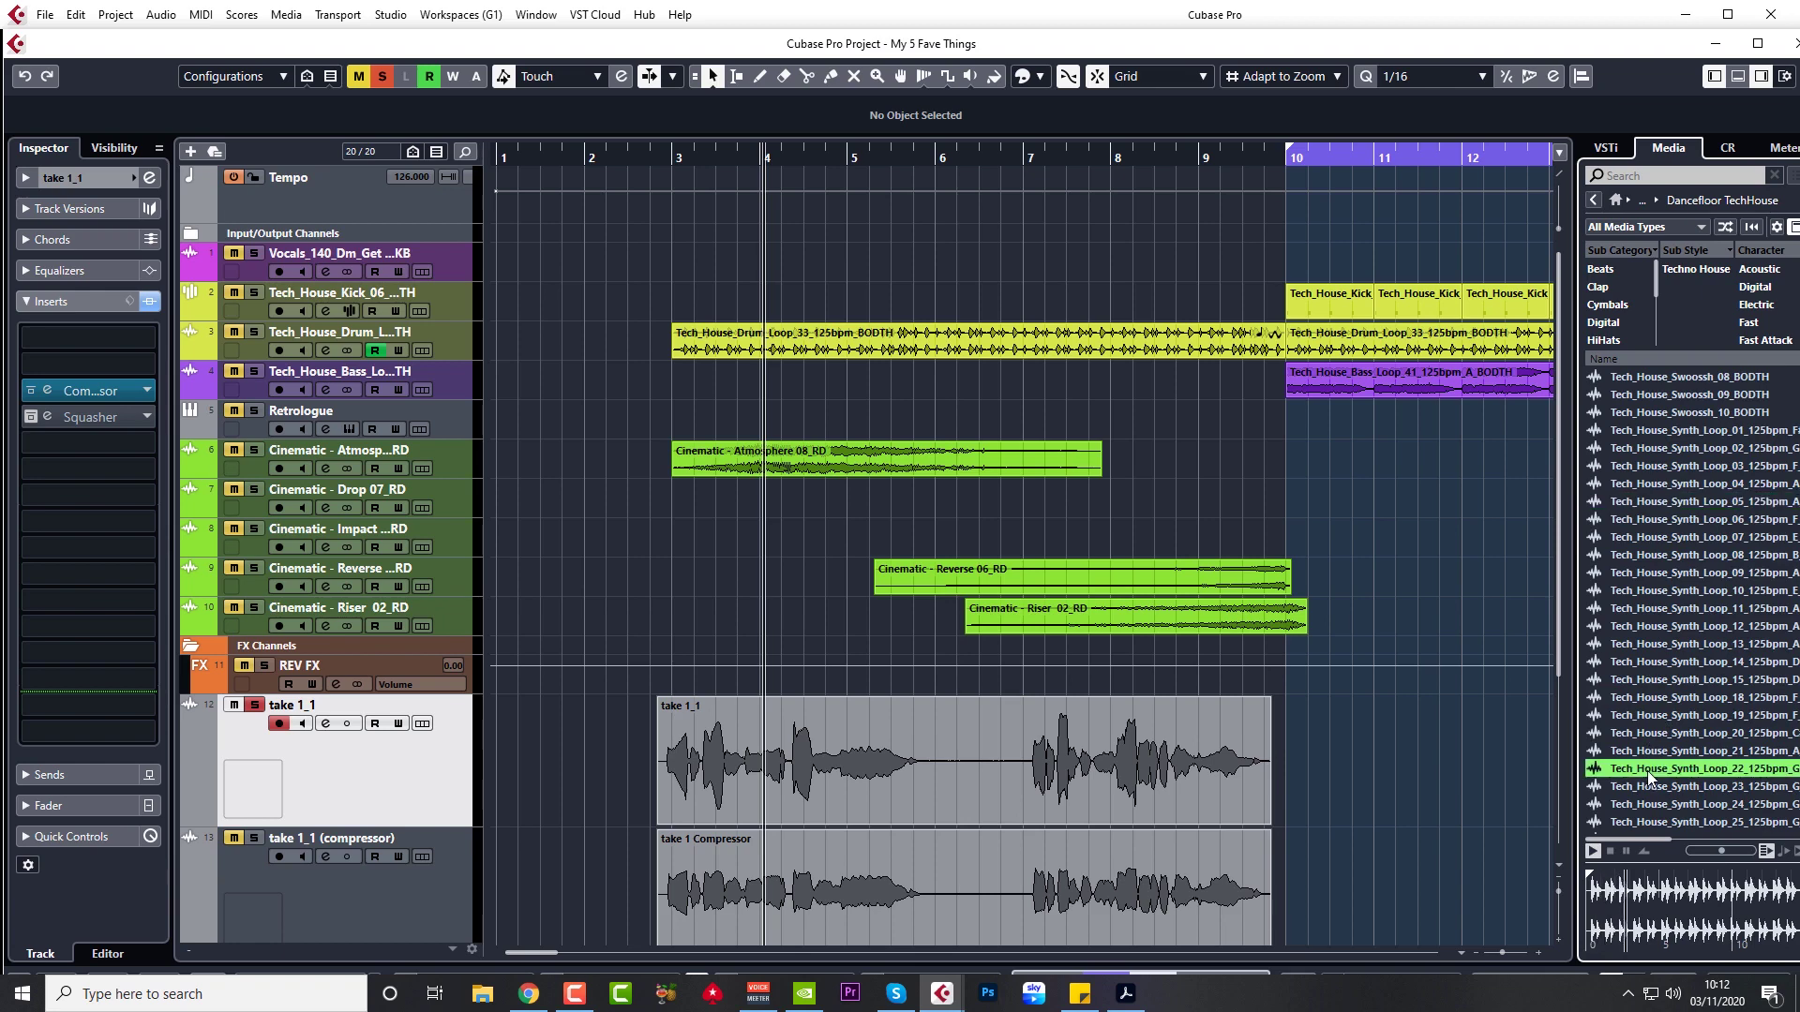
left_click(1662, 663)
left_click(1654, 464)
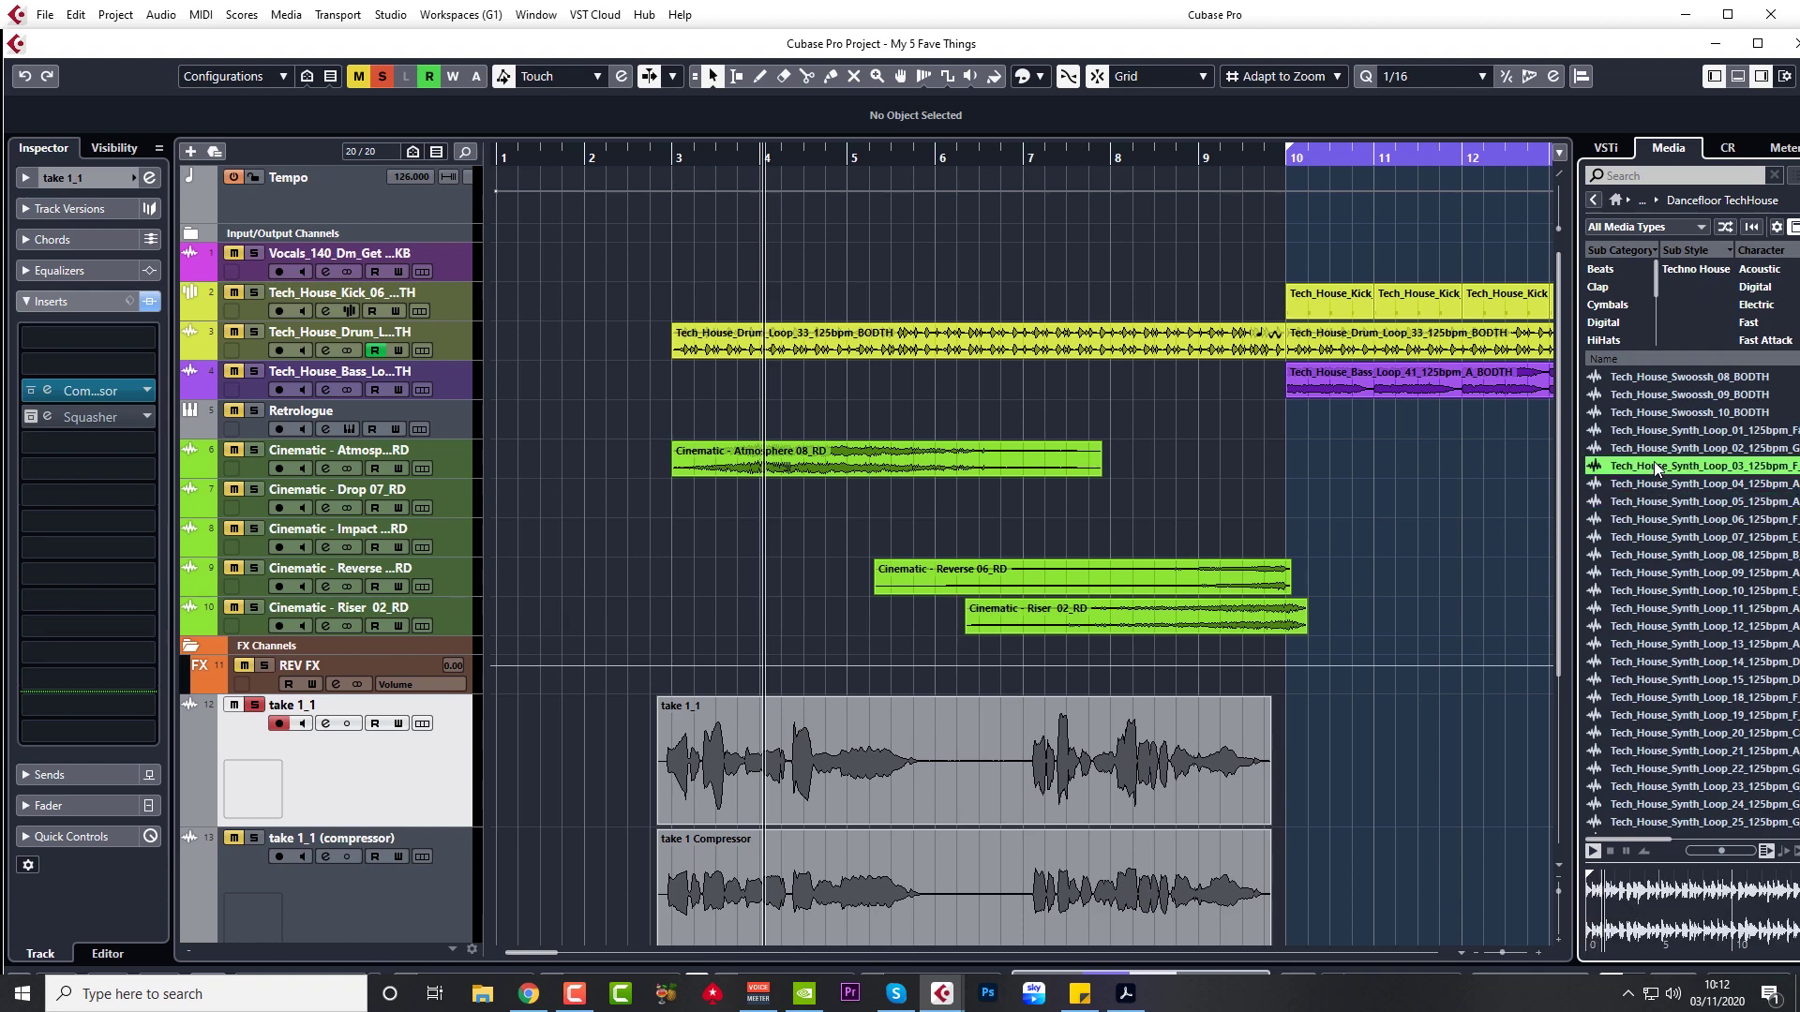
left_click(1674, 698)
scroll(1674, 698, "down", 9)
left_click(1673, 718)
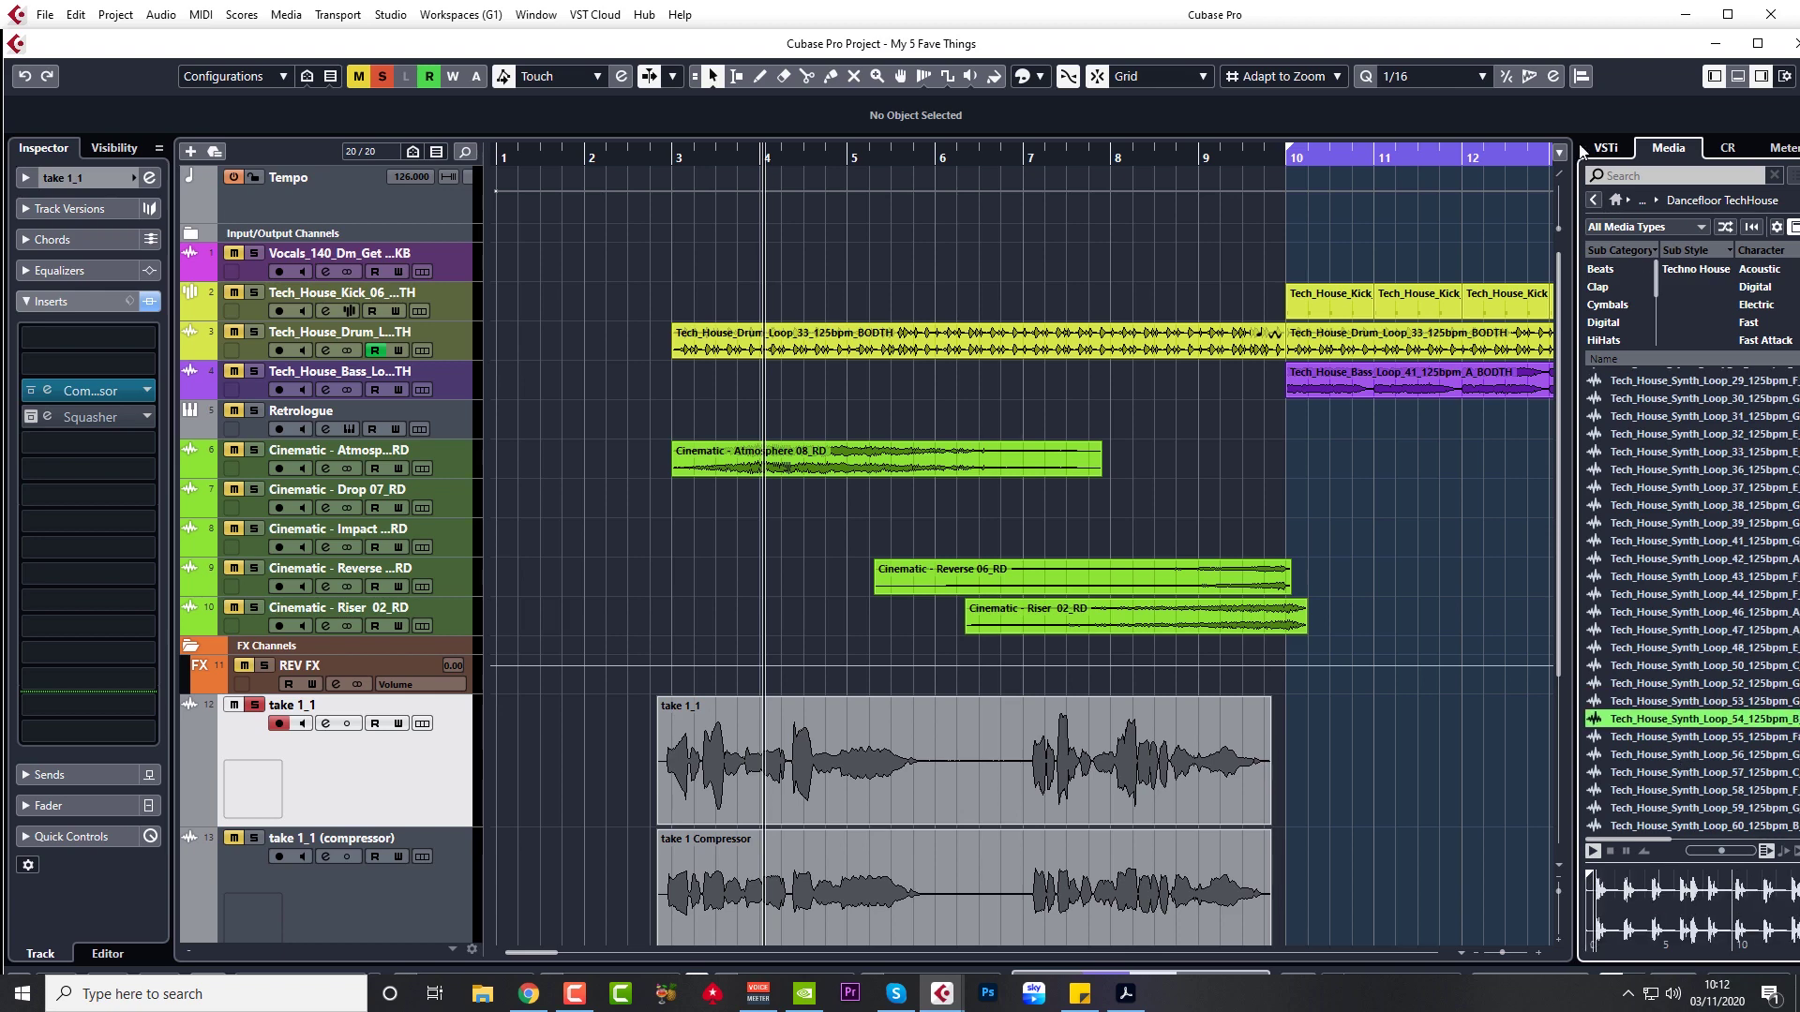
- Open the HardKnocks sound set and audition Afro Beats Drum Loop 01_99bpm, 90s Hip Hop Drum Loop 82bpm and Hip Hop Bass Loop G Min 01
left_click(1620, 200)
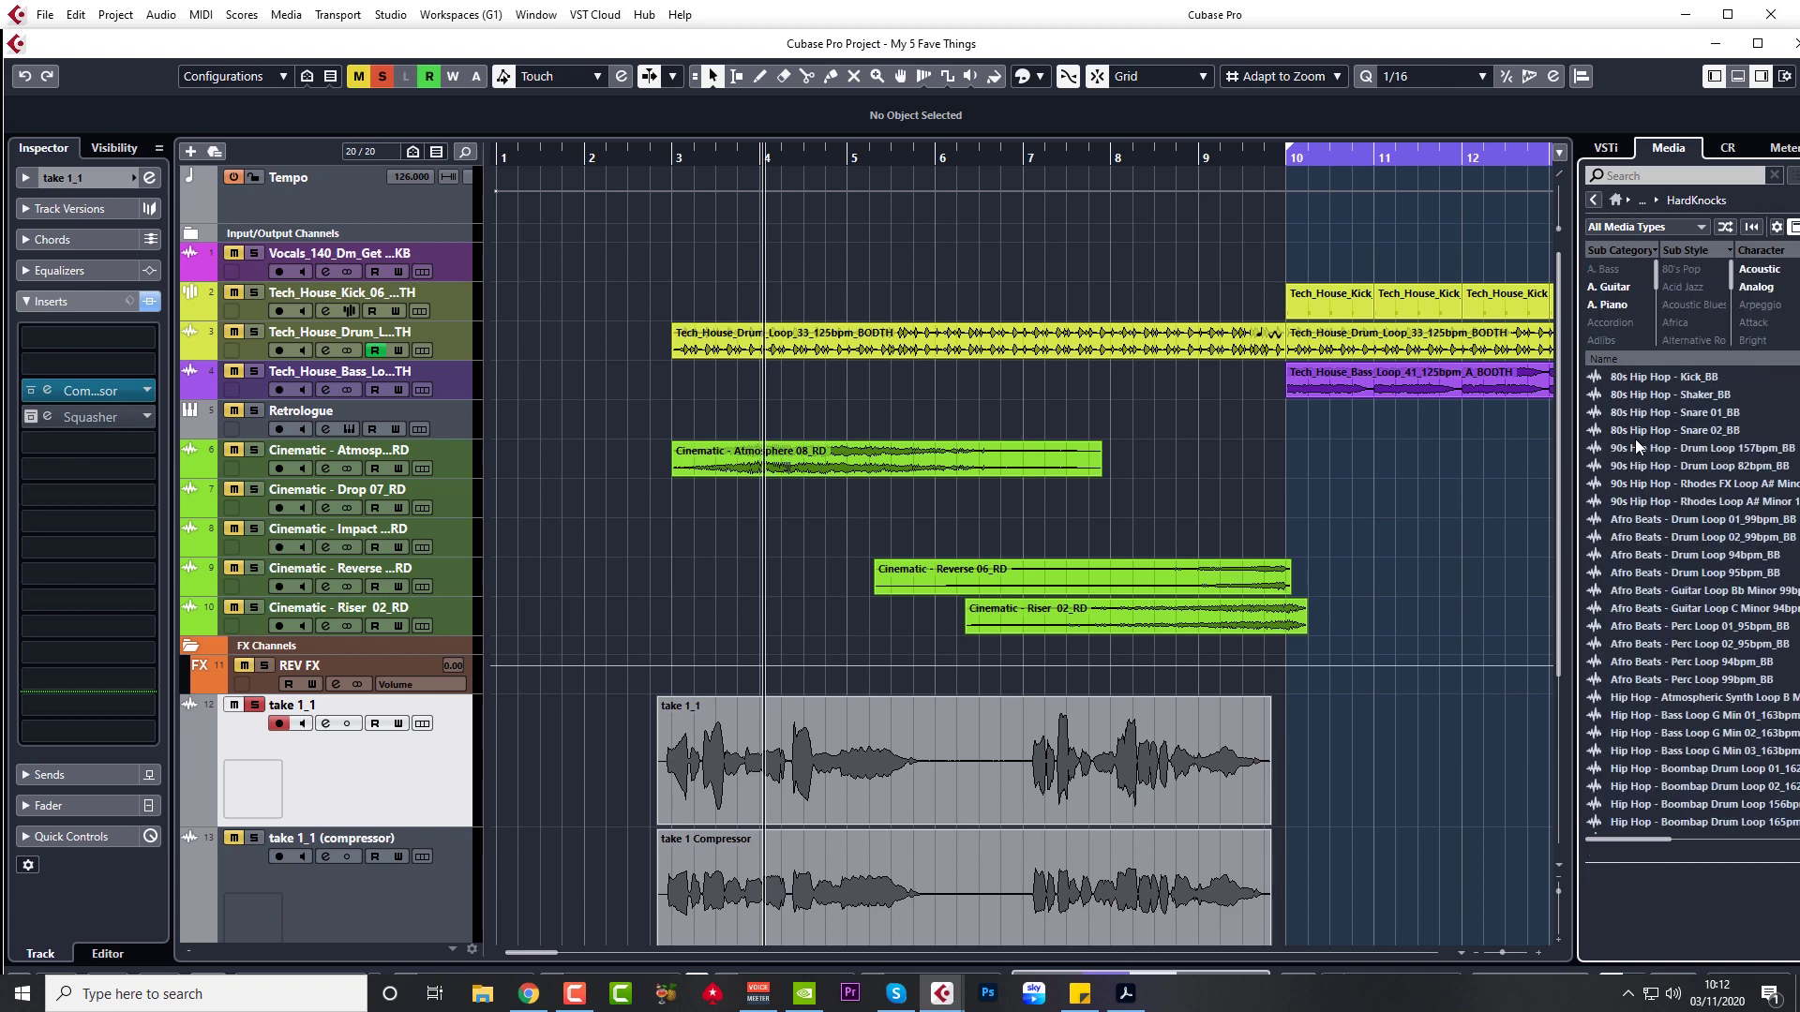
left_click(1664, 522)
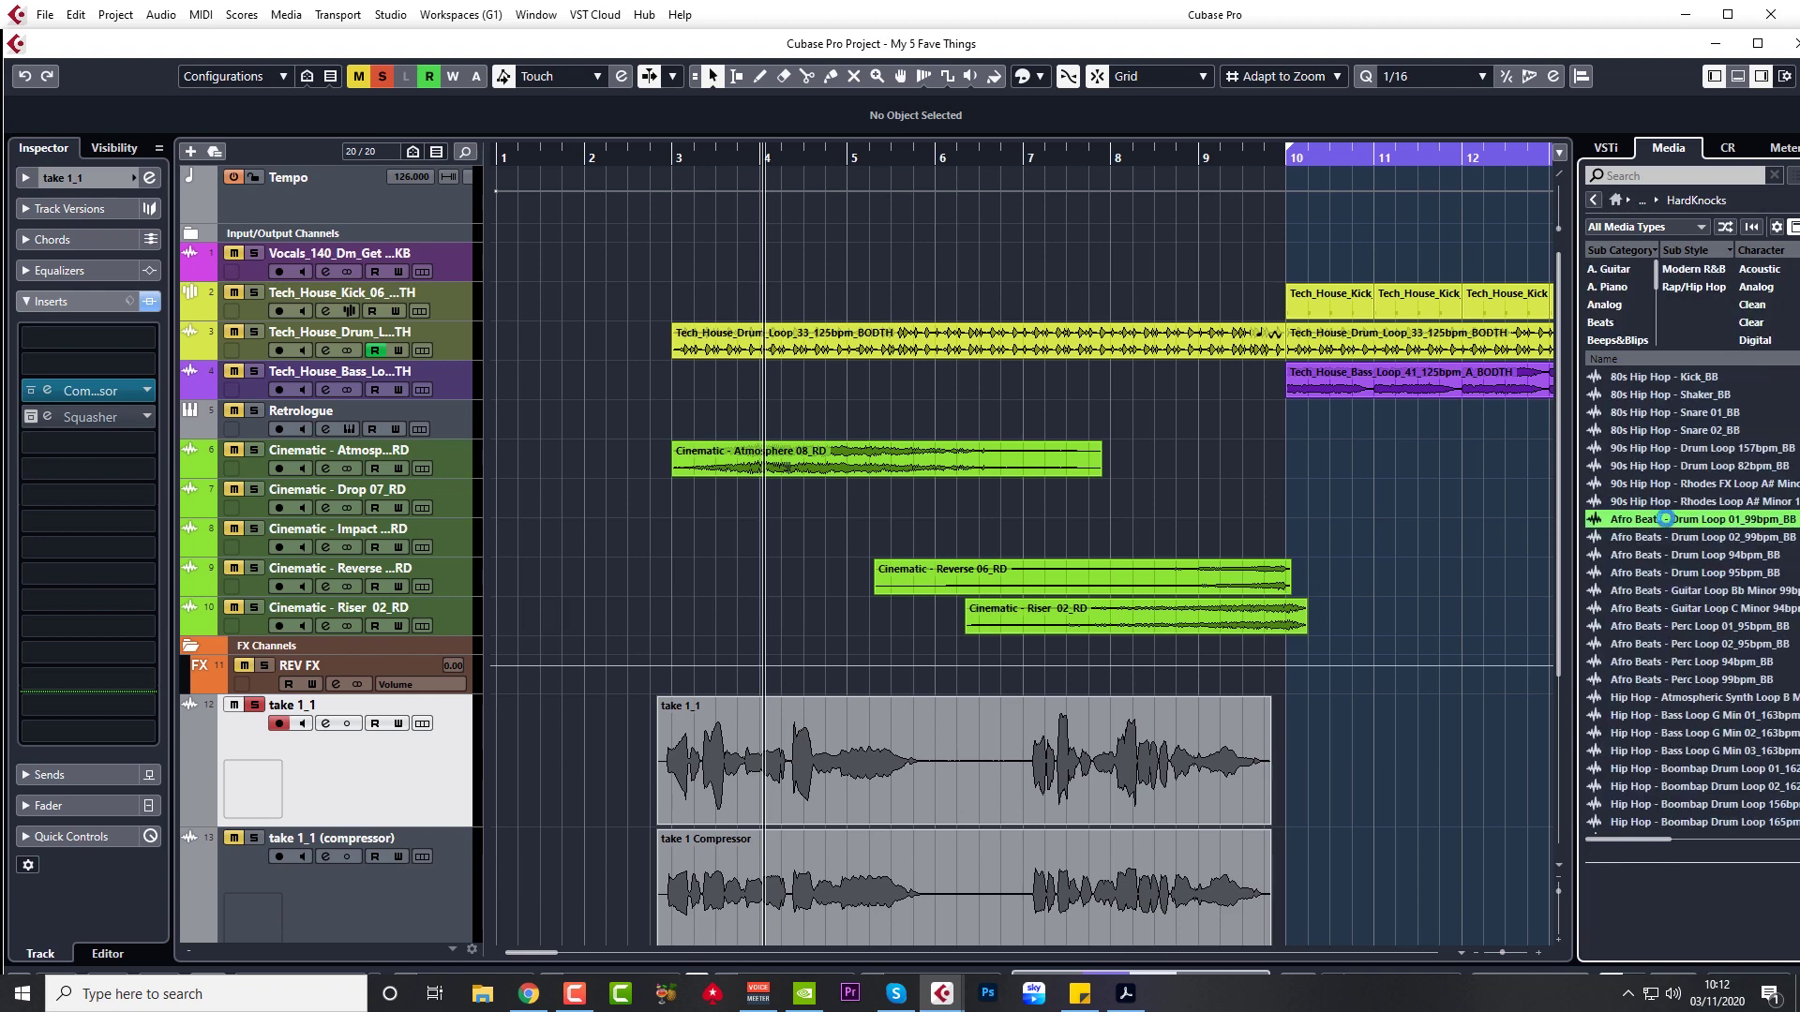
left_click(1653, 465)
scroll(1667, 569, "down", 3)
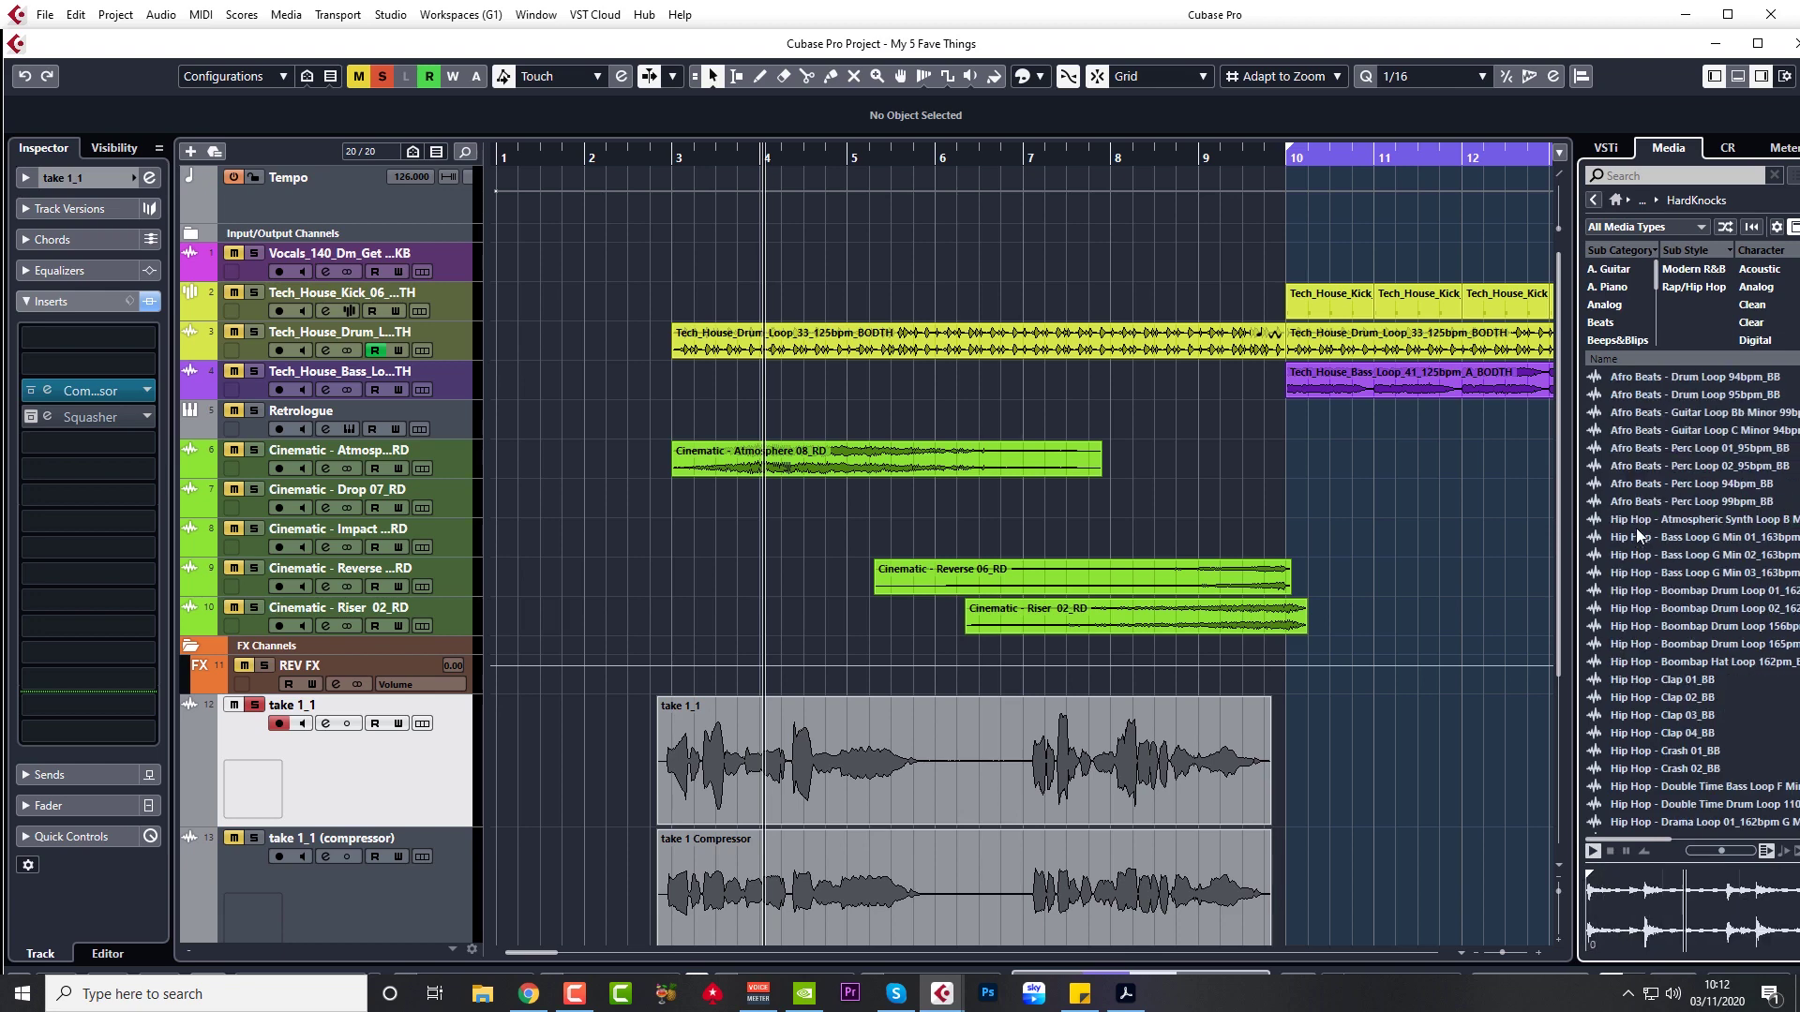
left_click(1637, 535)
scroll(1655, 685, "down", 5)
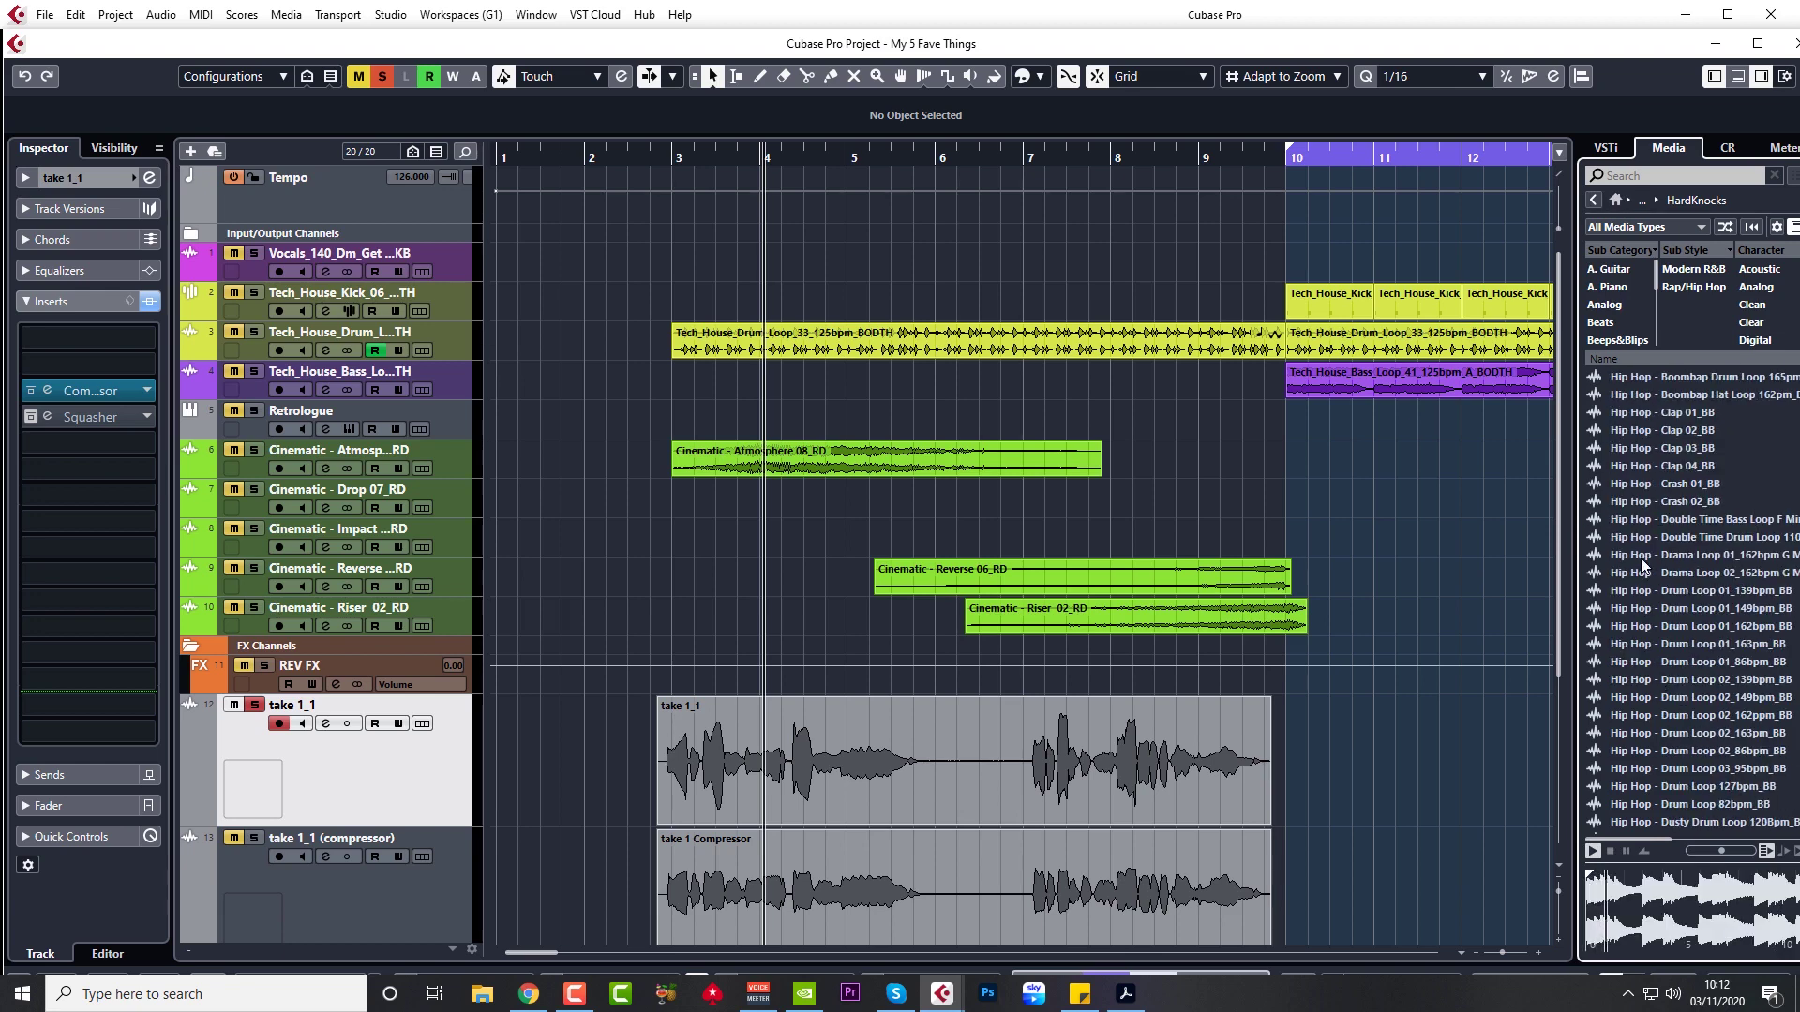
- Audition the Hip Hop samples Drama Loop 01_162bpm, Emotional Piano Loop A# Minor, Drum Loop 02_149bpm and Exotic Drum Loop 84bpm
left_click(1652, 556)
scroll(1657, 713, "down", 3)
left_click(1647, 658)
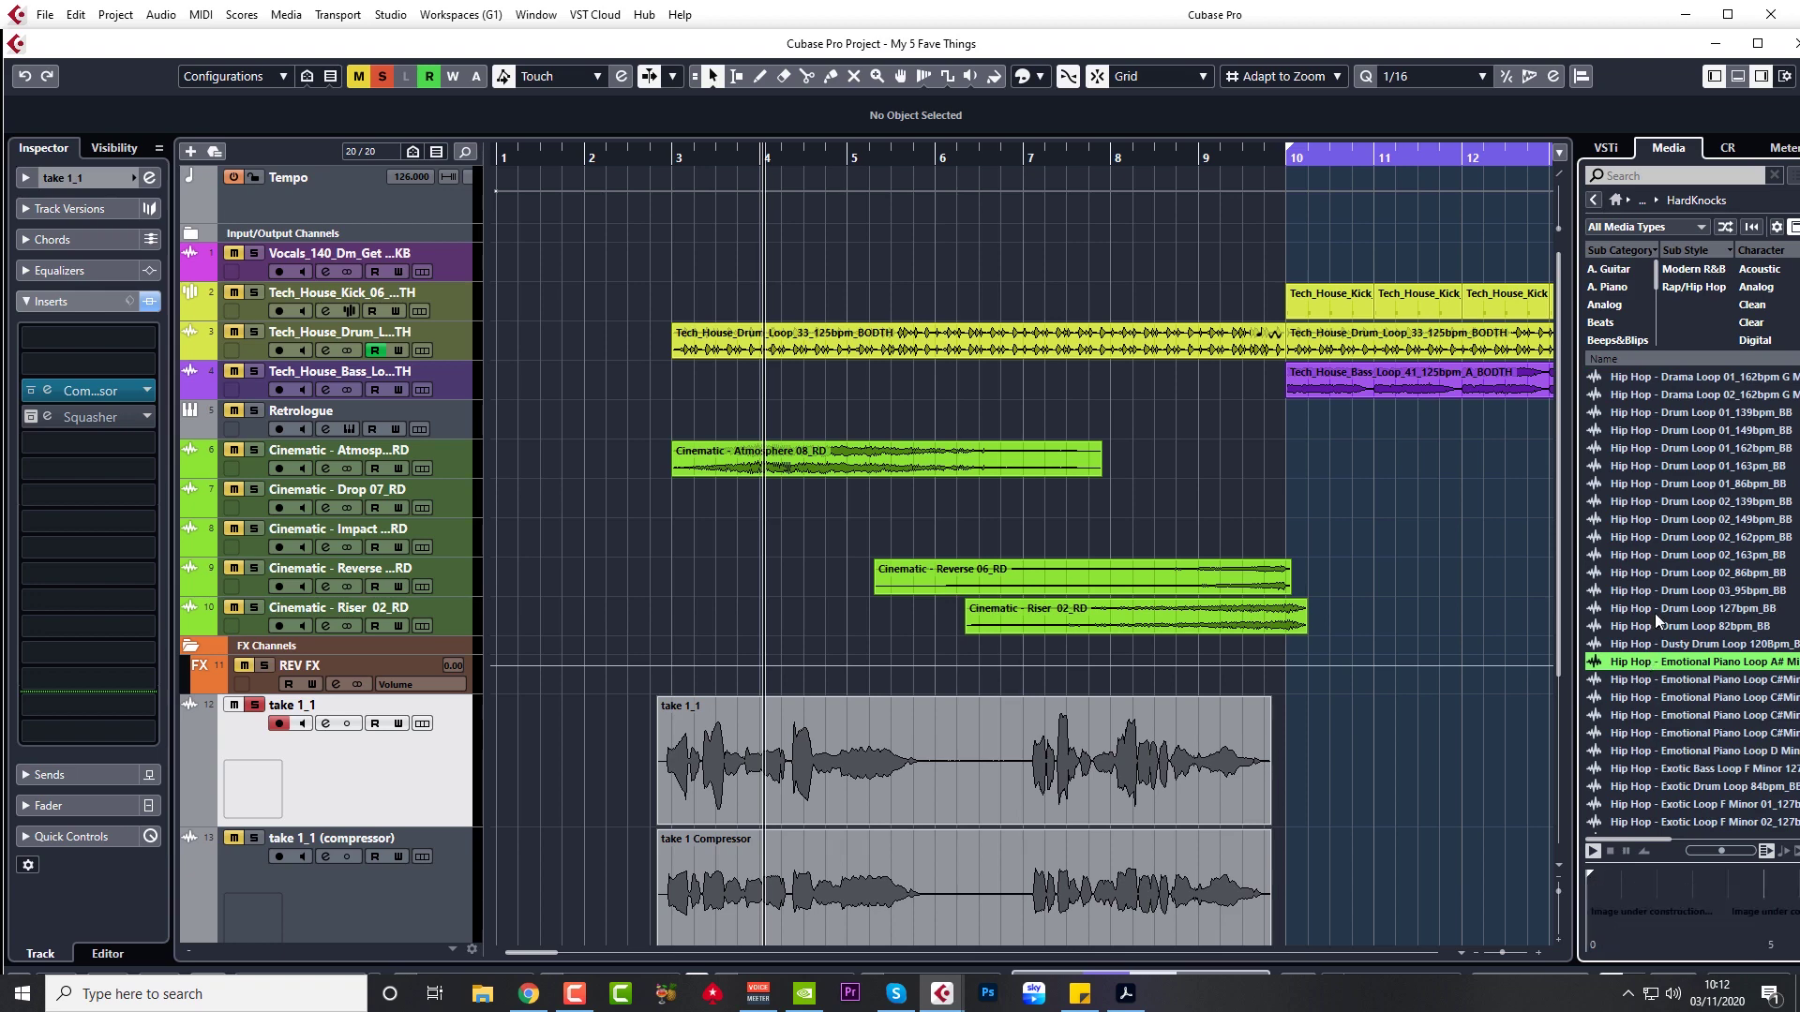
left_click(1670, 523)
scroll(1687, 745, "down", 3)
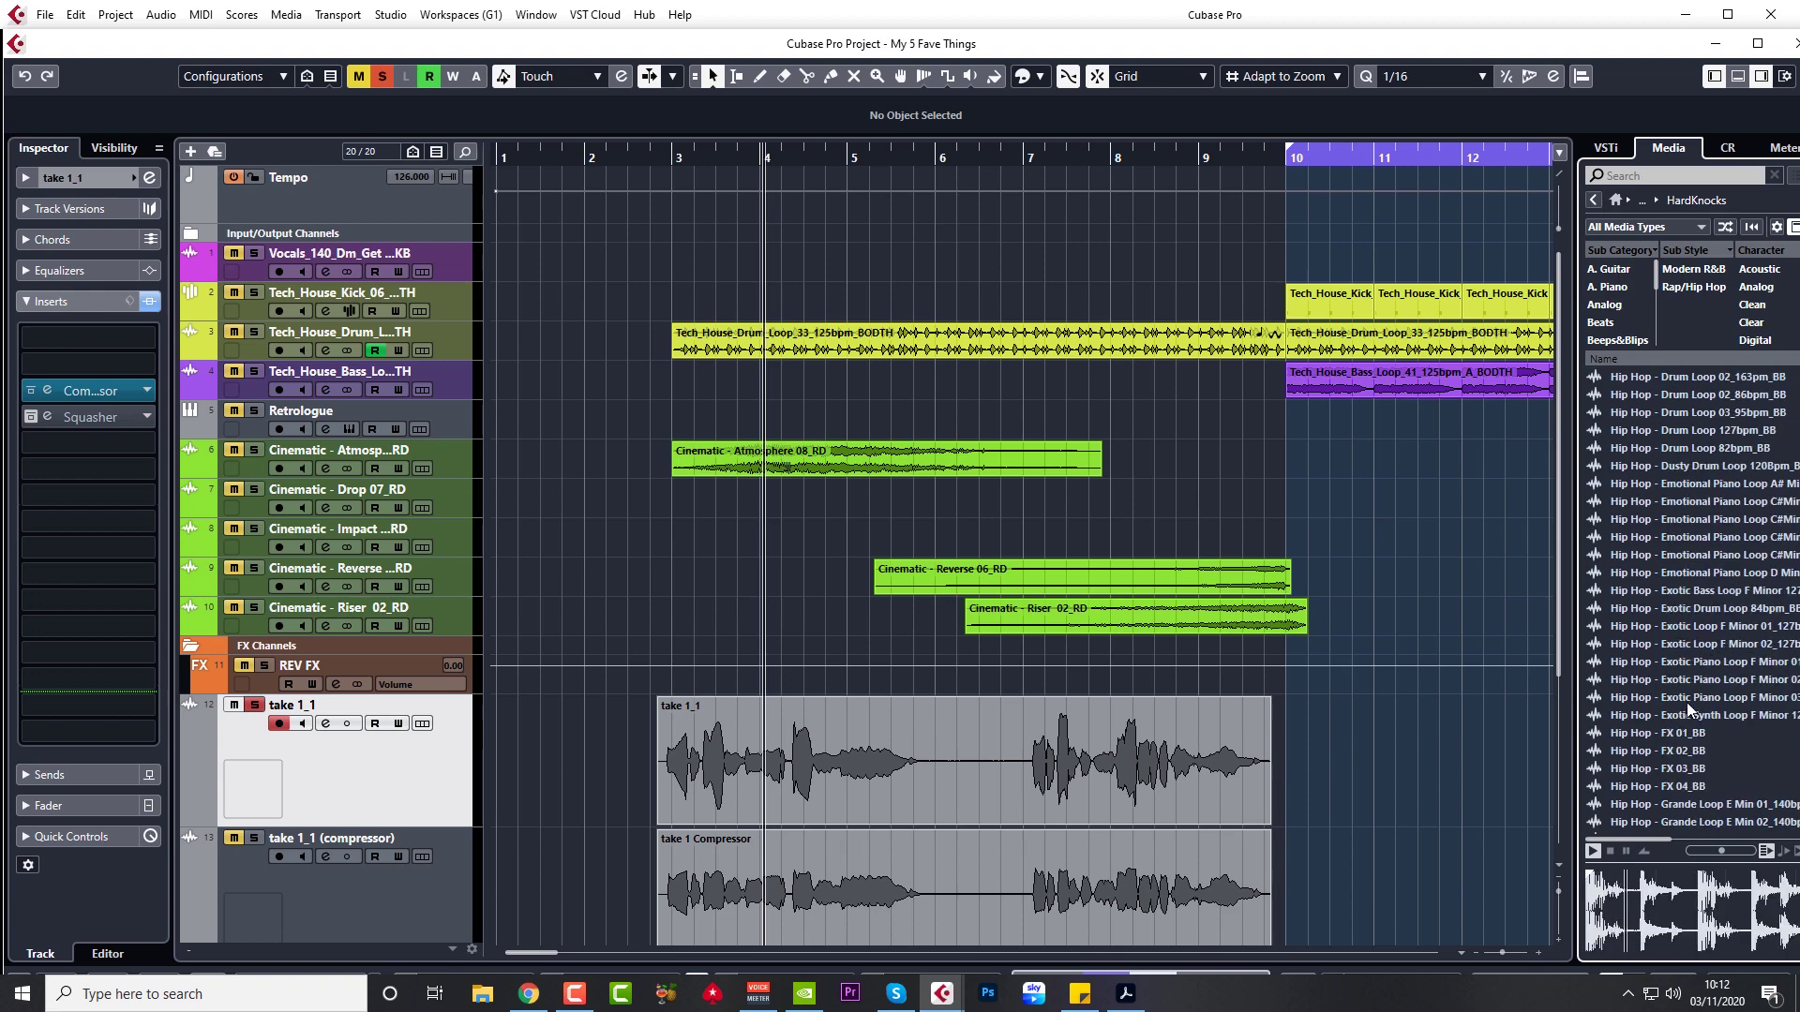
scroll(1657, 651, "down", 2)
left_click(1659, 519)
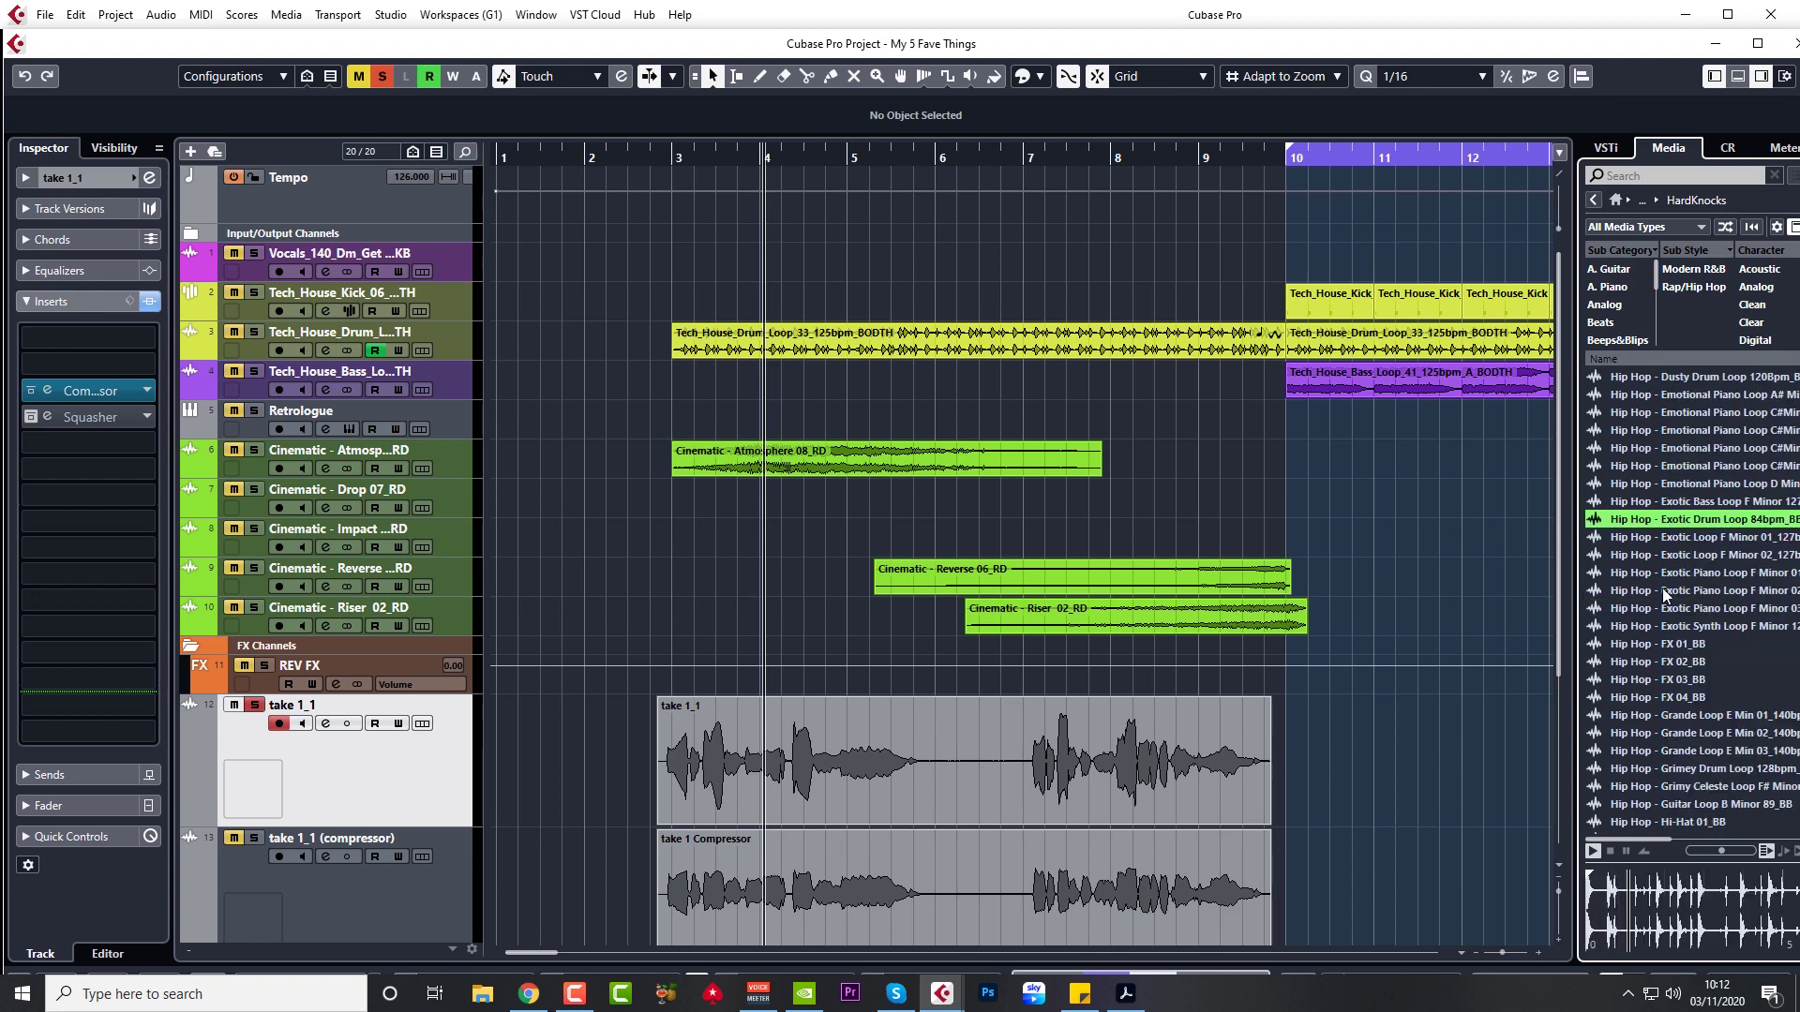
- Audition the Hip Hop loops Exotic Piano F Minor 02, Grande E Min 03, Jazzy G Minor 01 and Keys G Minor 01
left_click(1662, 590)
left_click(1668, 751)
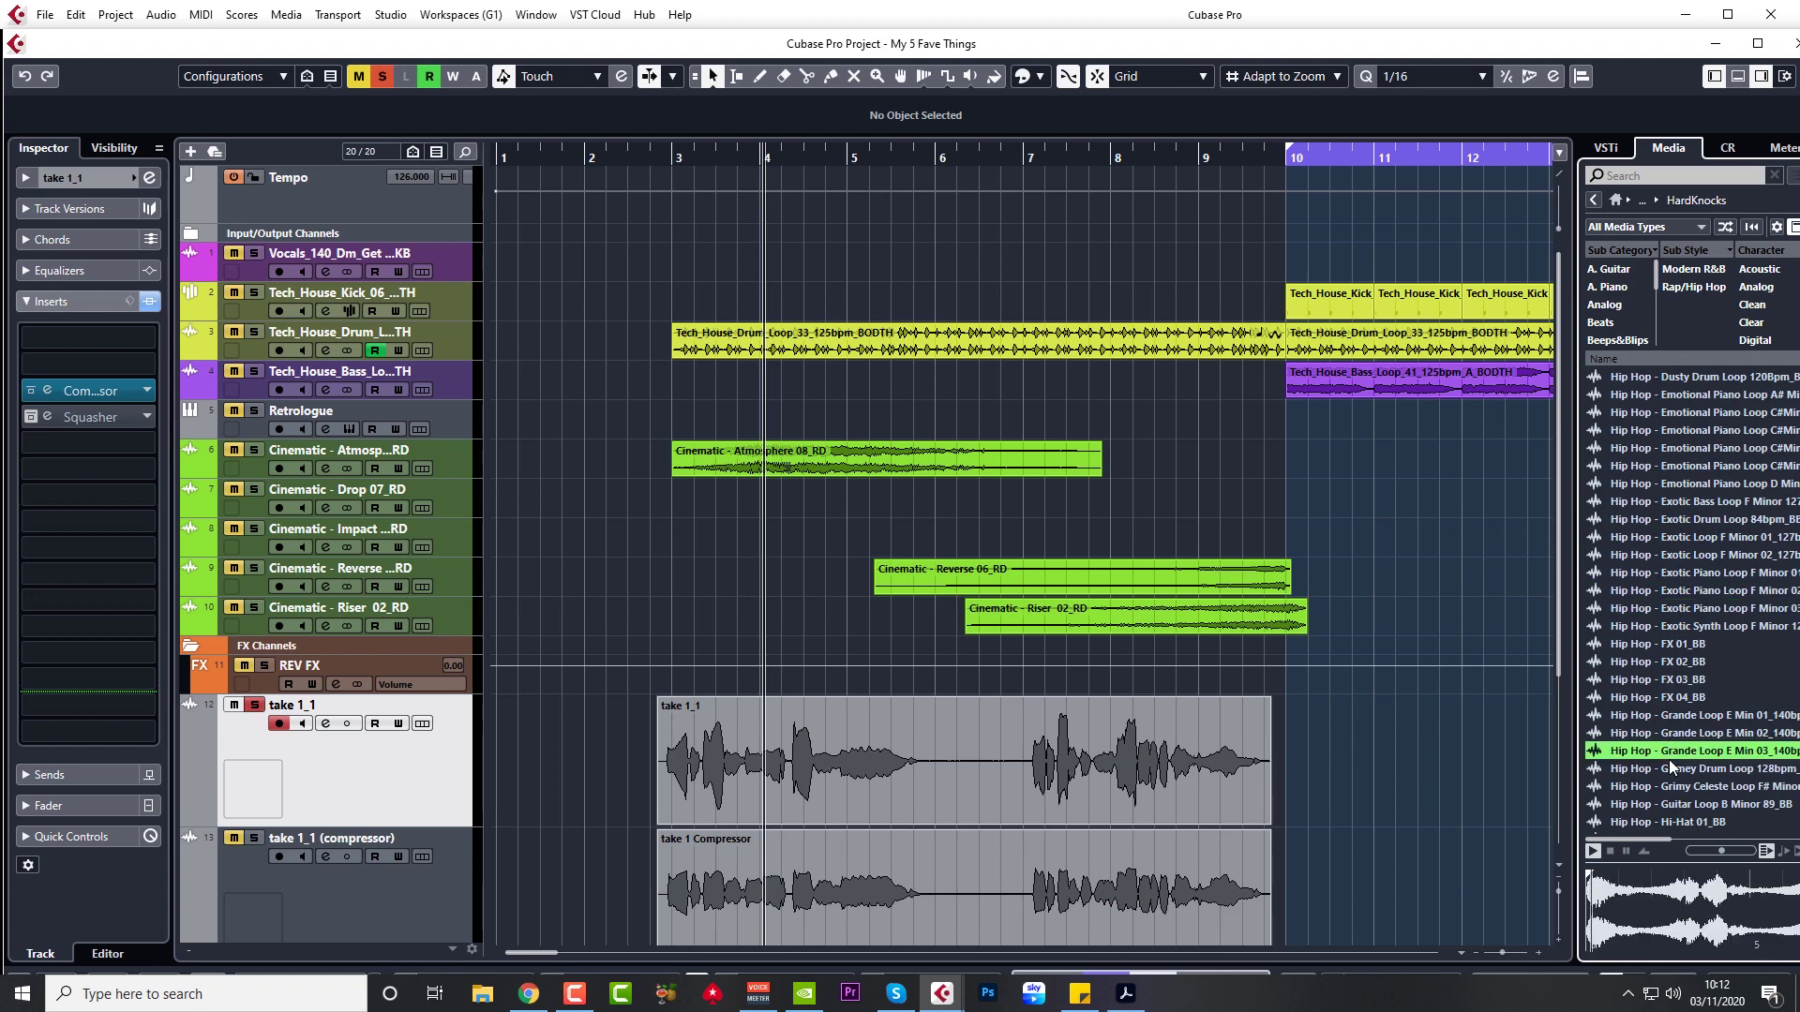
scroll(1669, 742, "down", 6)
left_click(1666, 646)
scroll(1673, 739, "down", 3)
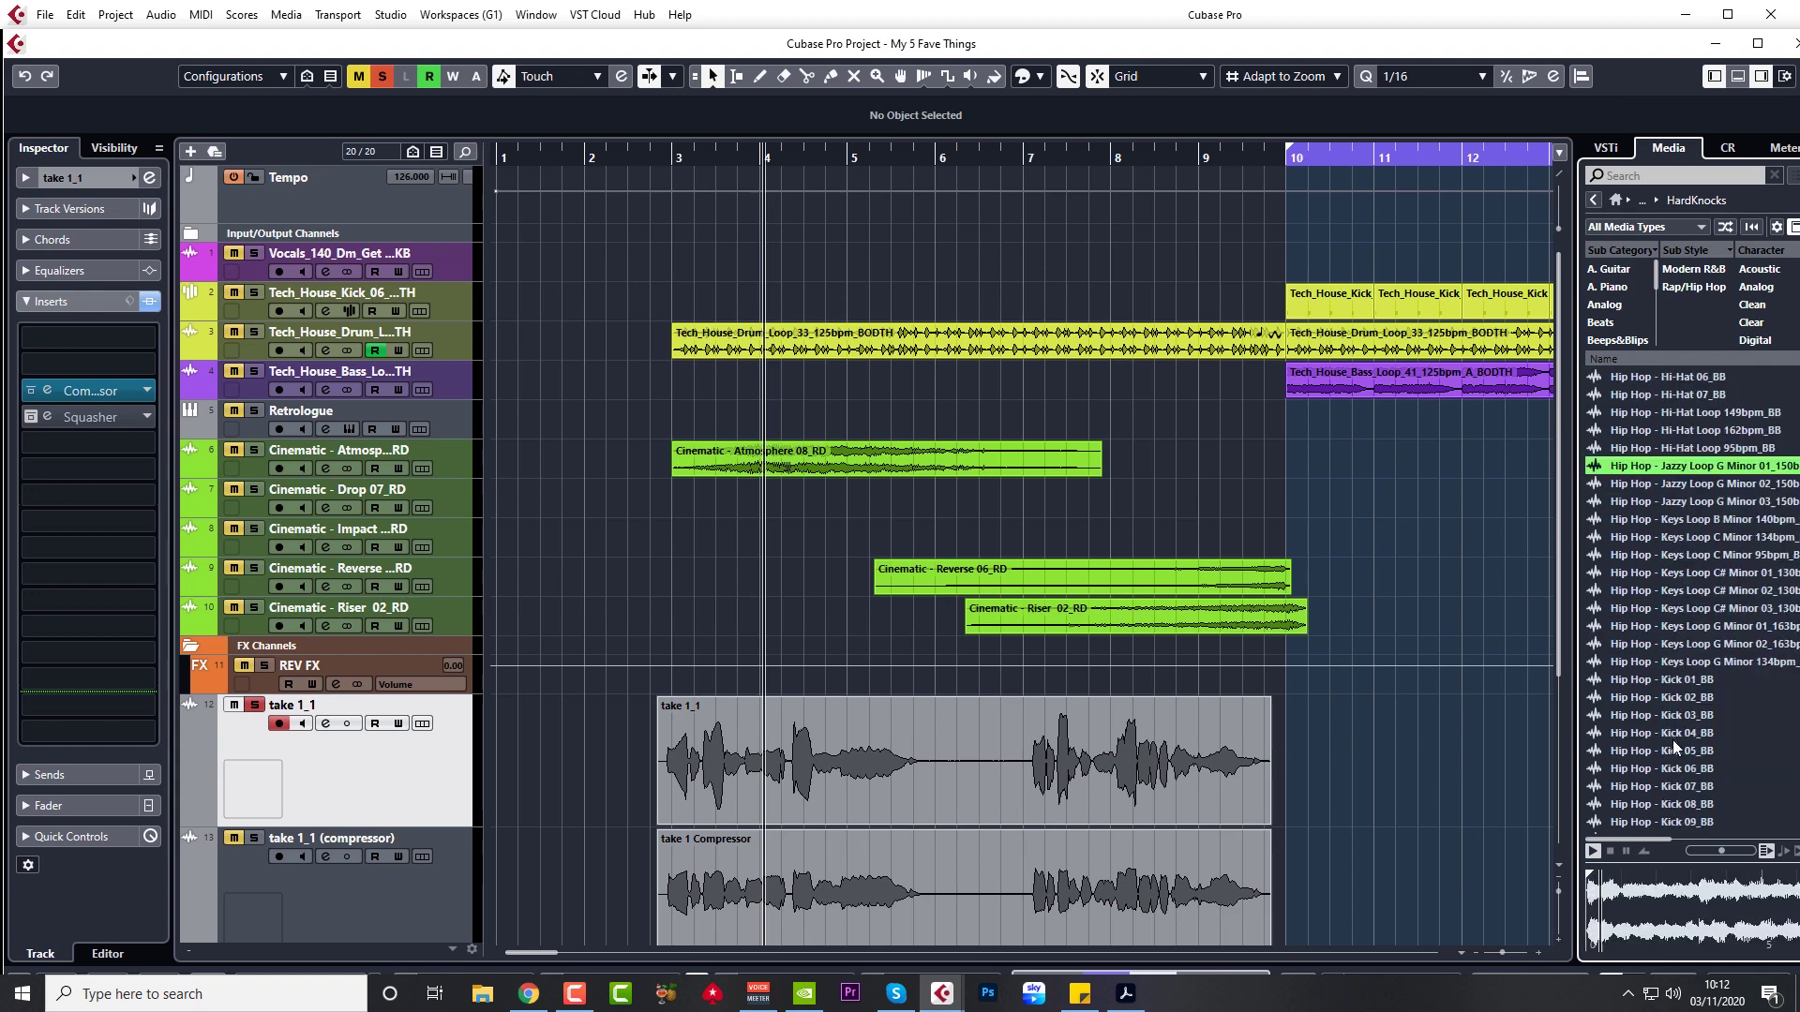
left_click(1660, 621)
- Audition further Hip Hop samples, including Lofi Rhodes Loop C Minor 04, Perc 06 and Piano Loop Bb Minor 01
scroll(1663, 736, "down", 3)
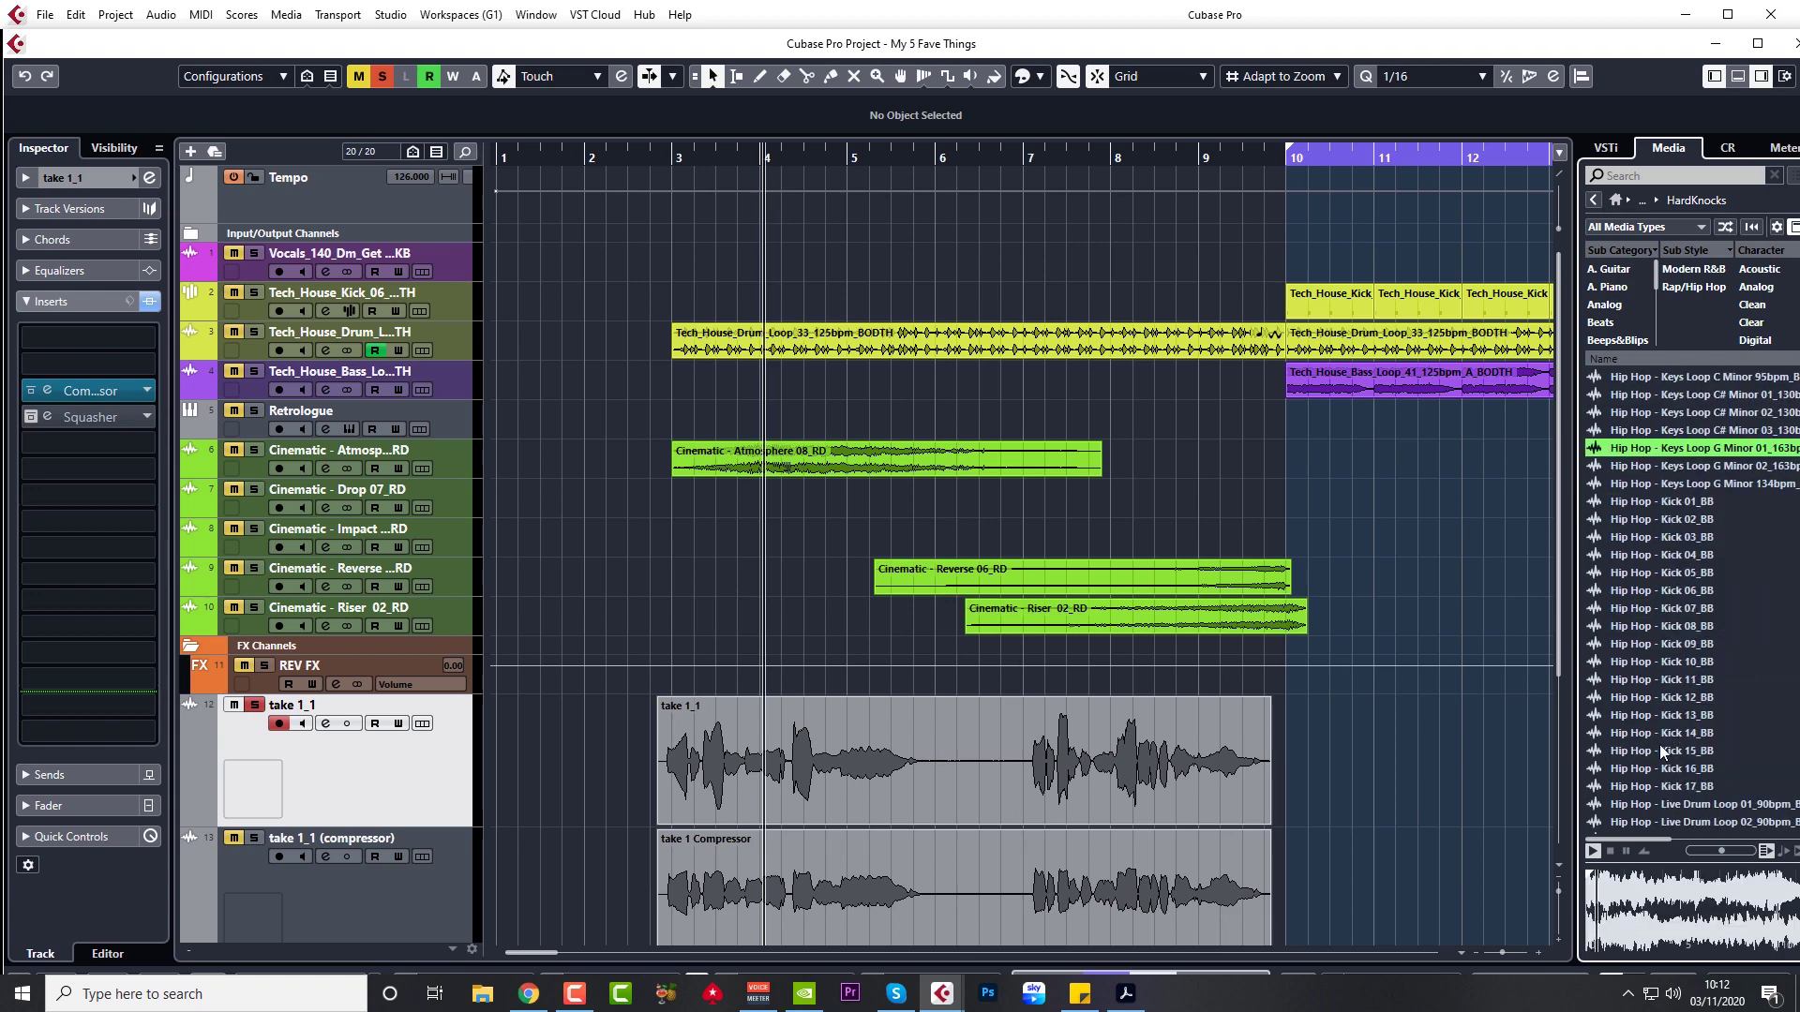
left_click(1649, 663)
left_click(1675, 611)
scroll(1661, 709, "down", 3)
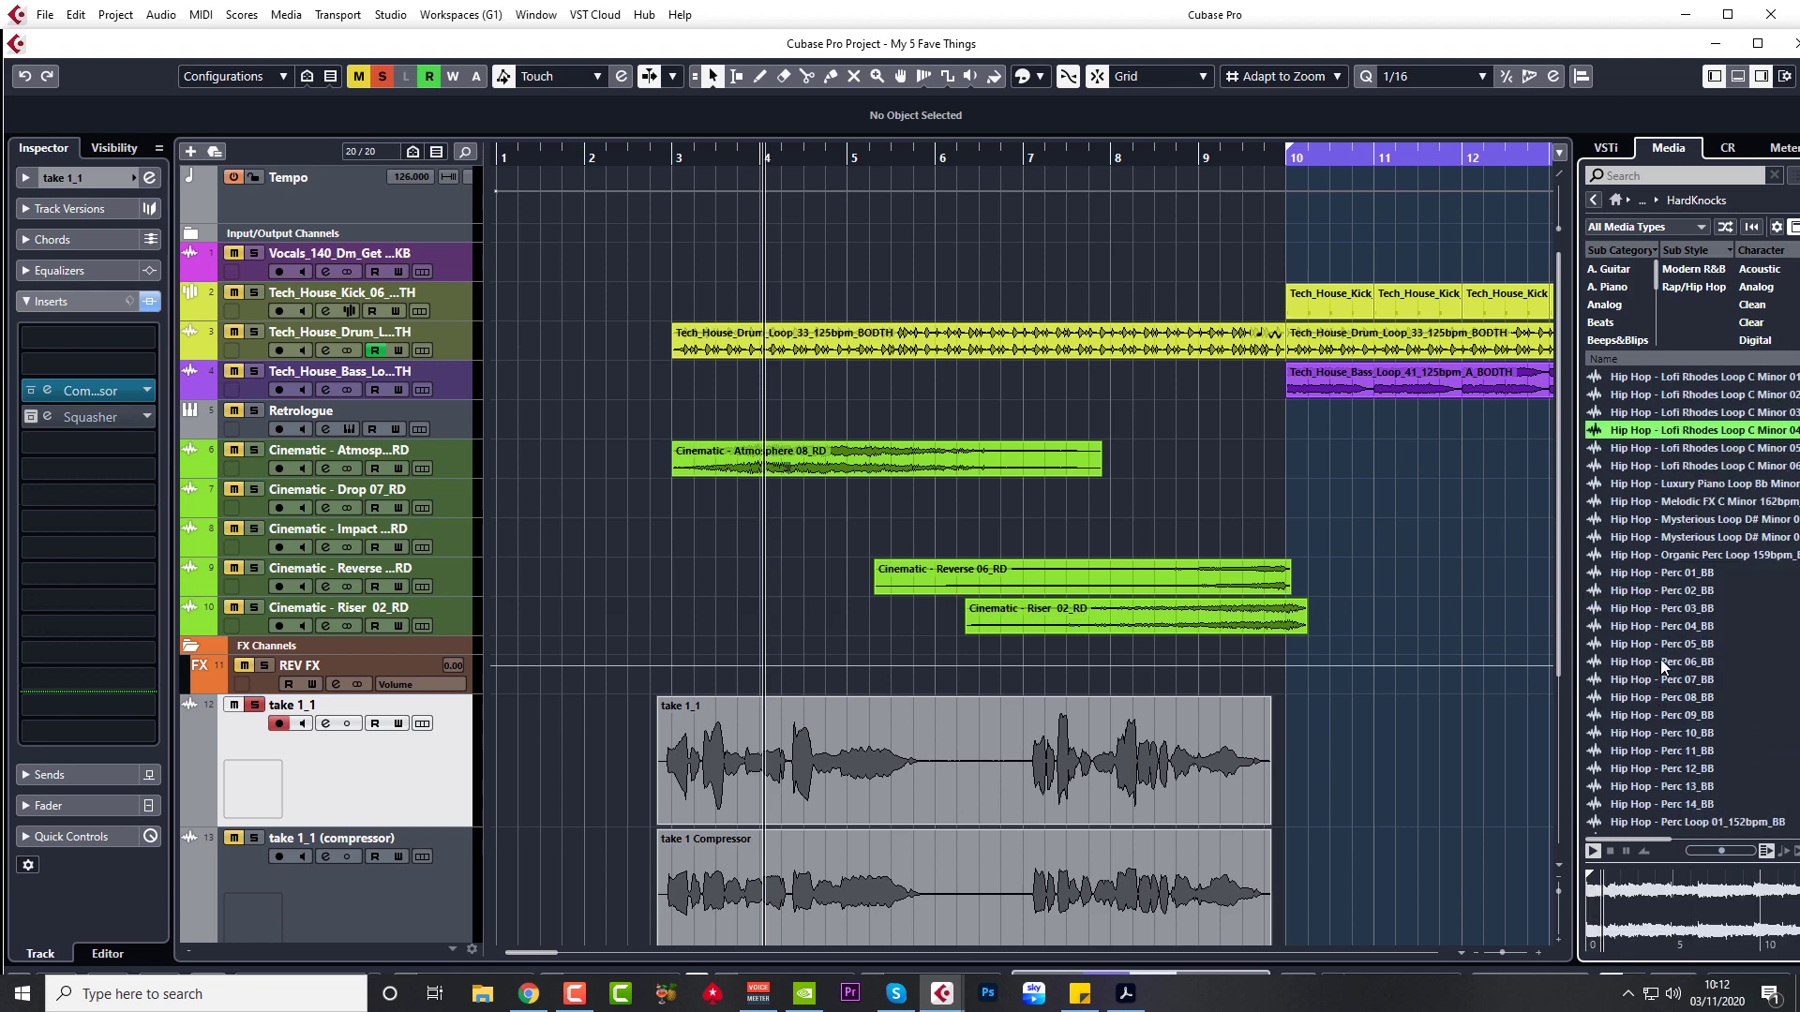
left_click(1661, 662)
scroll(1667, 738, "down", 5)
left_click(1671, 746)
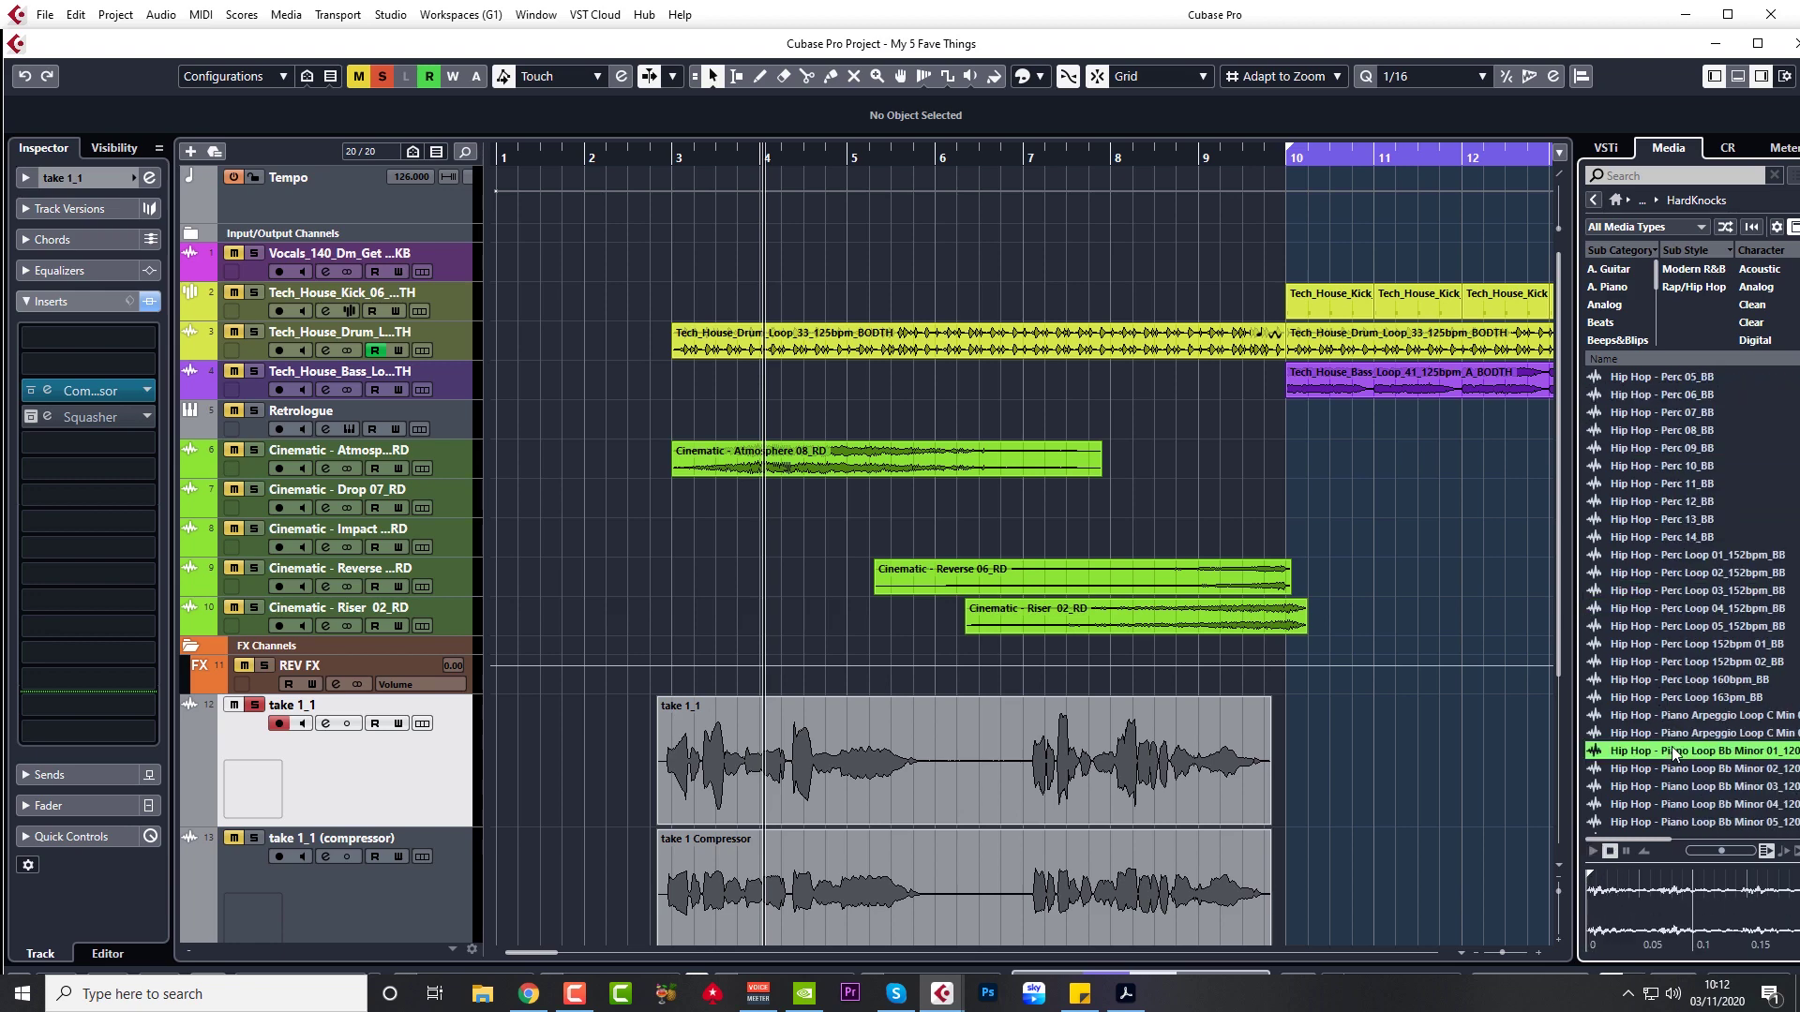
- Audition Hip Hop Rhodes Loop G Minor 01, Sinister Loop E Minor 02 and Synth Bass Loop G Minor 01
scroll(1672, 747, "down", 5)
left_click(1687, 620)
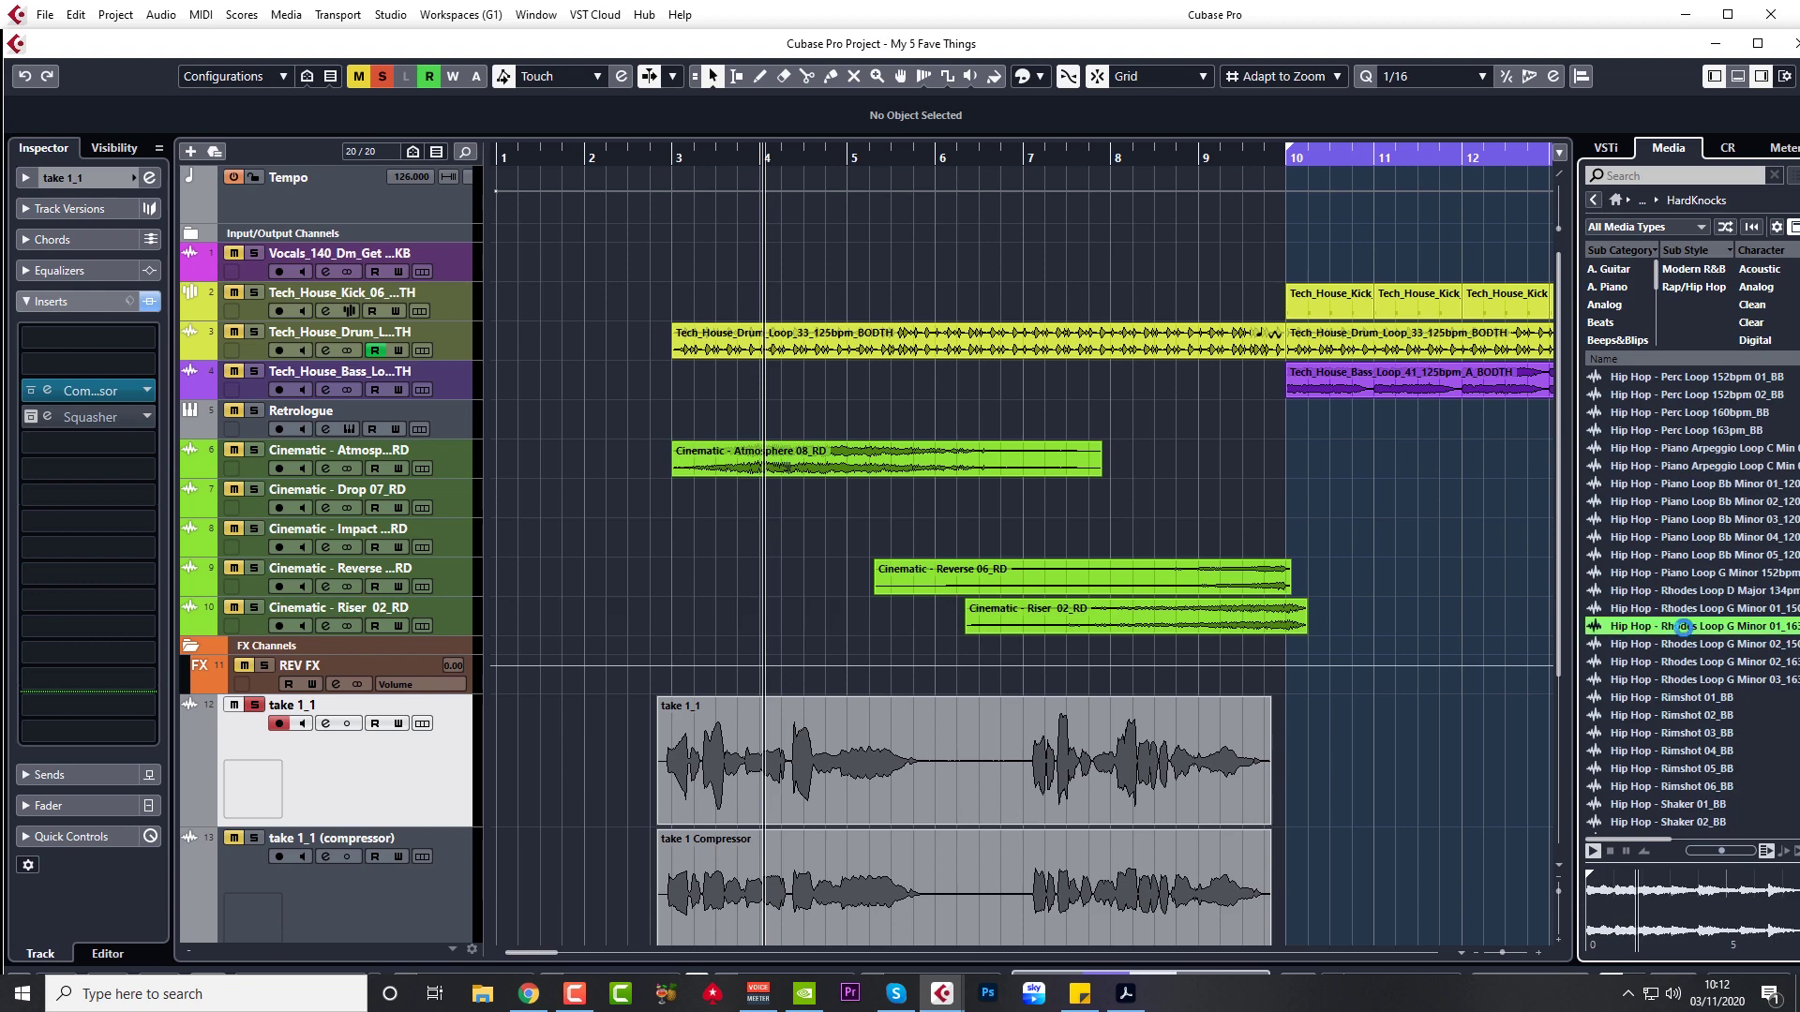
scroll(1679, 690, "down", 5)
left_click(1676, 609)
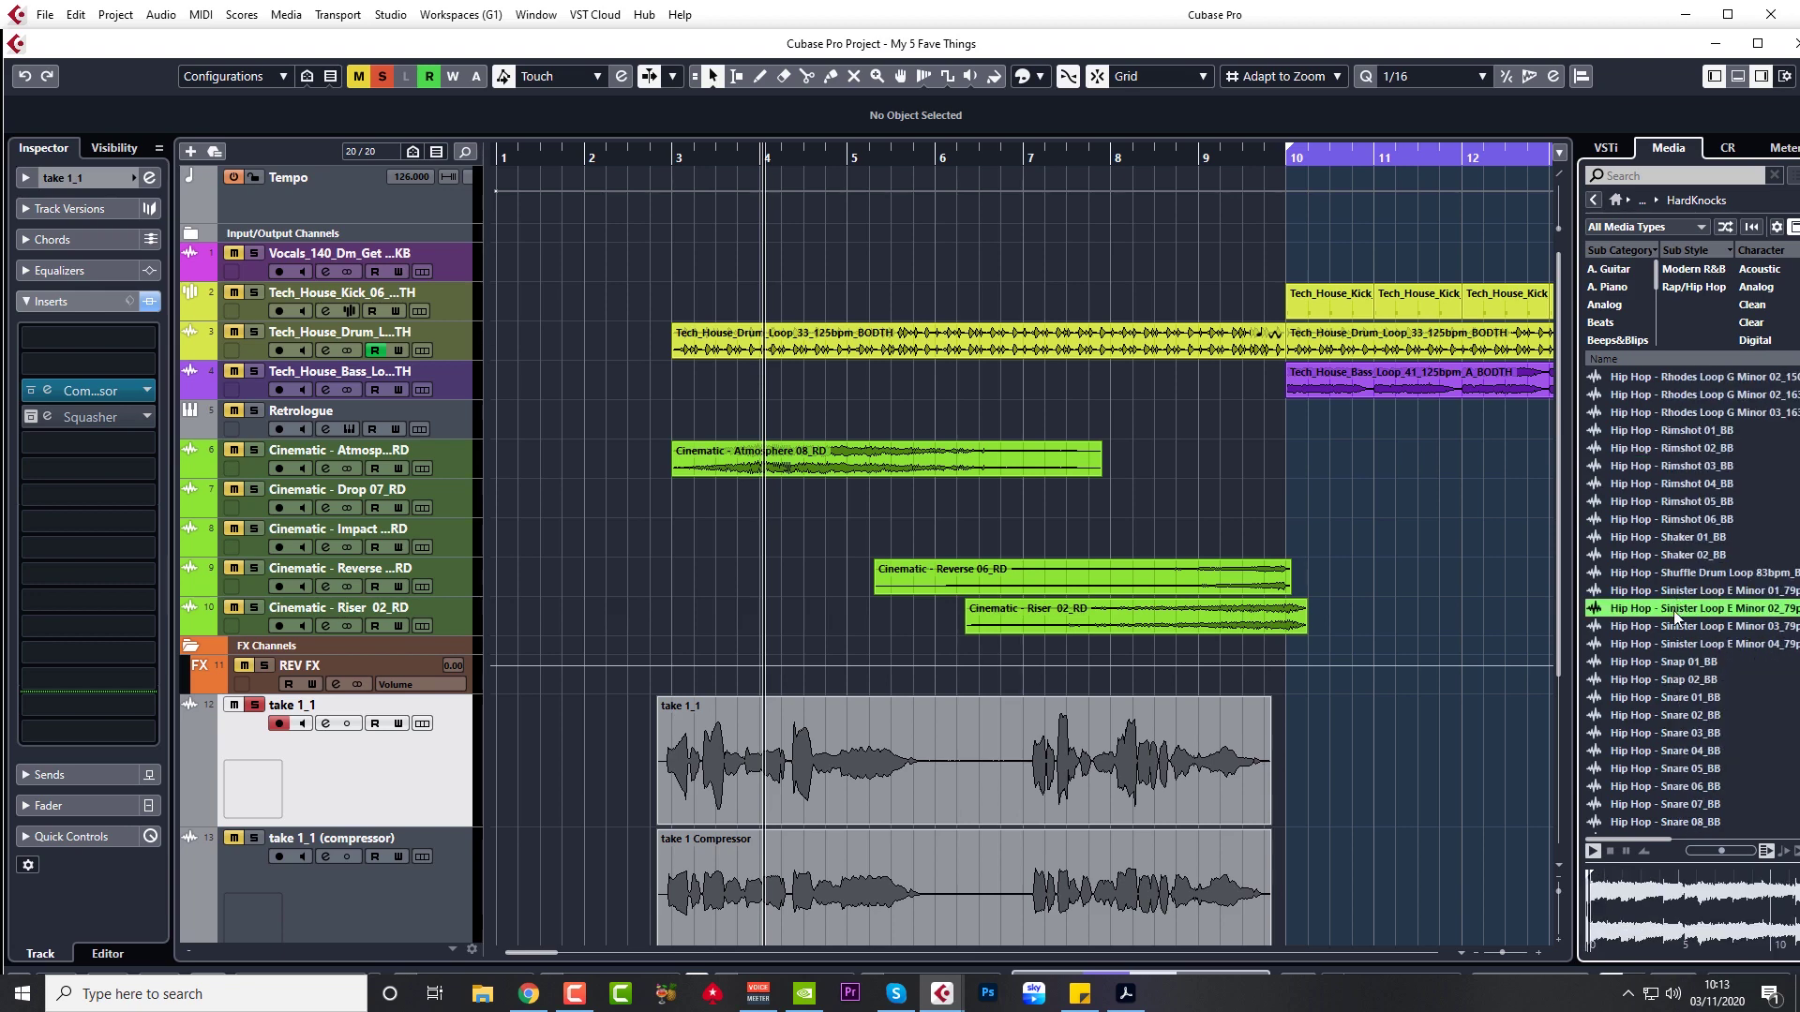
scroll(1666, 658, "down", 8)
left_click(1667, 592)
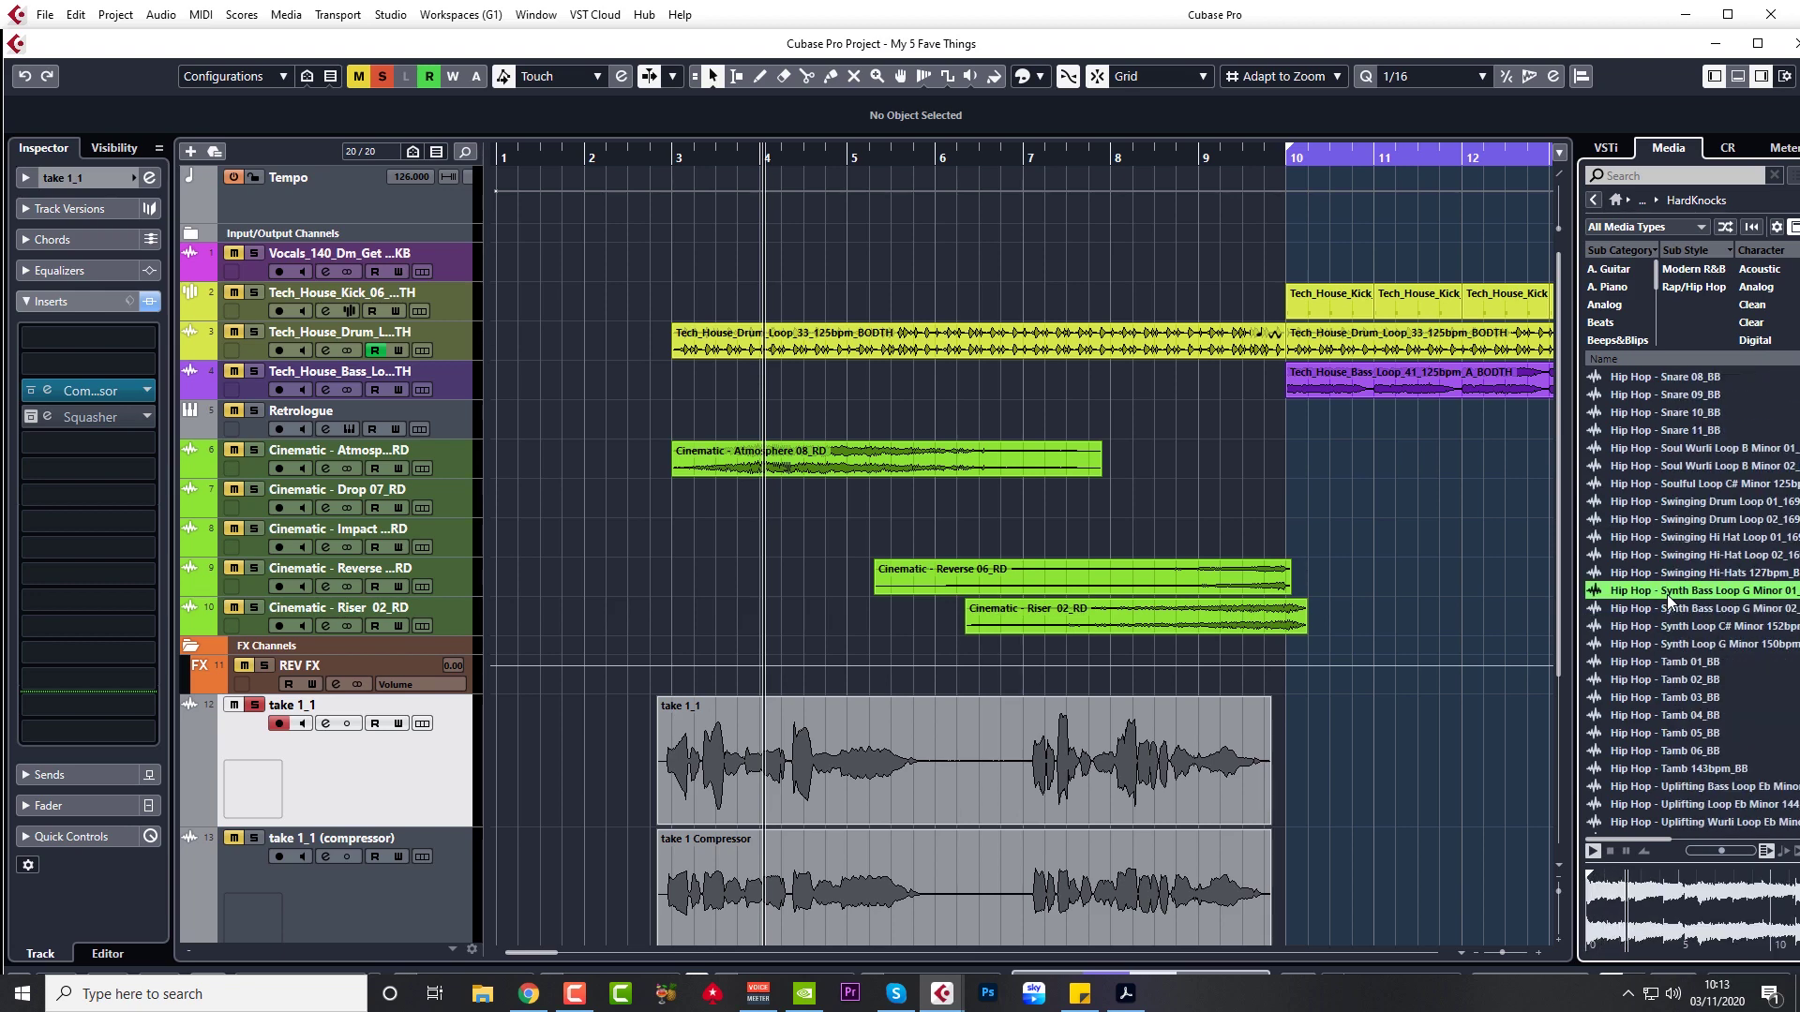
- Audition the Hip Hop West Coast Bass Loop B Min and a West Coast hi-hat loop
scroll(1659, 650, "down", 5)
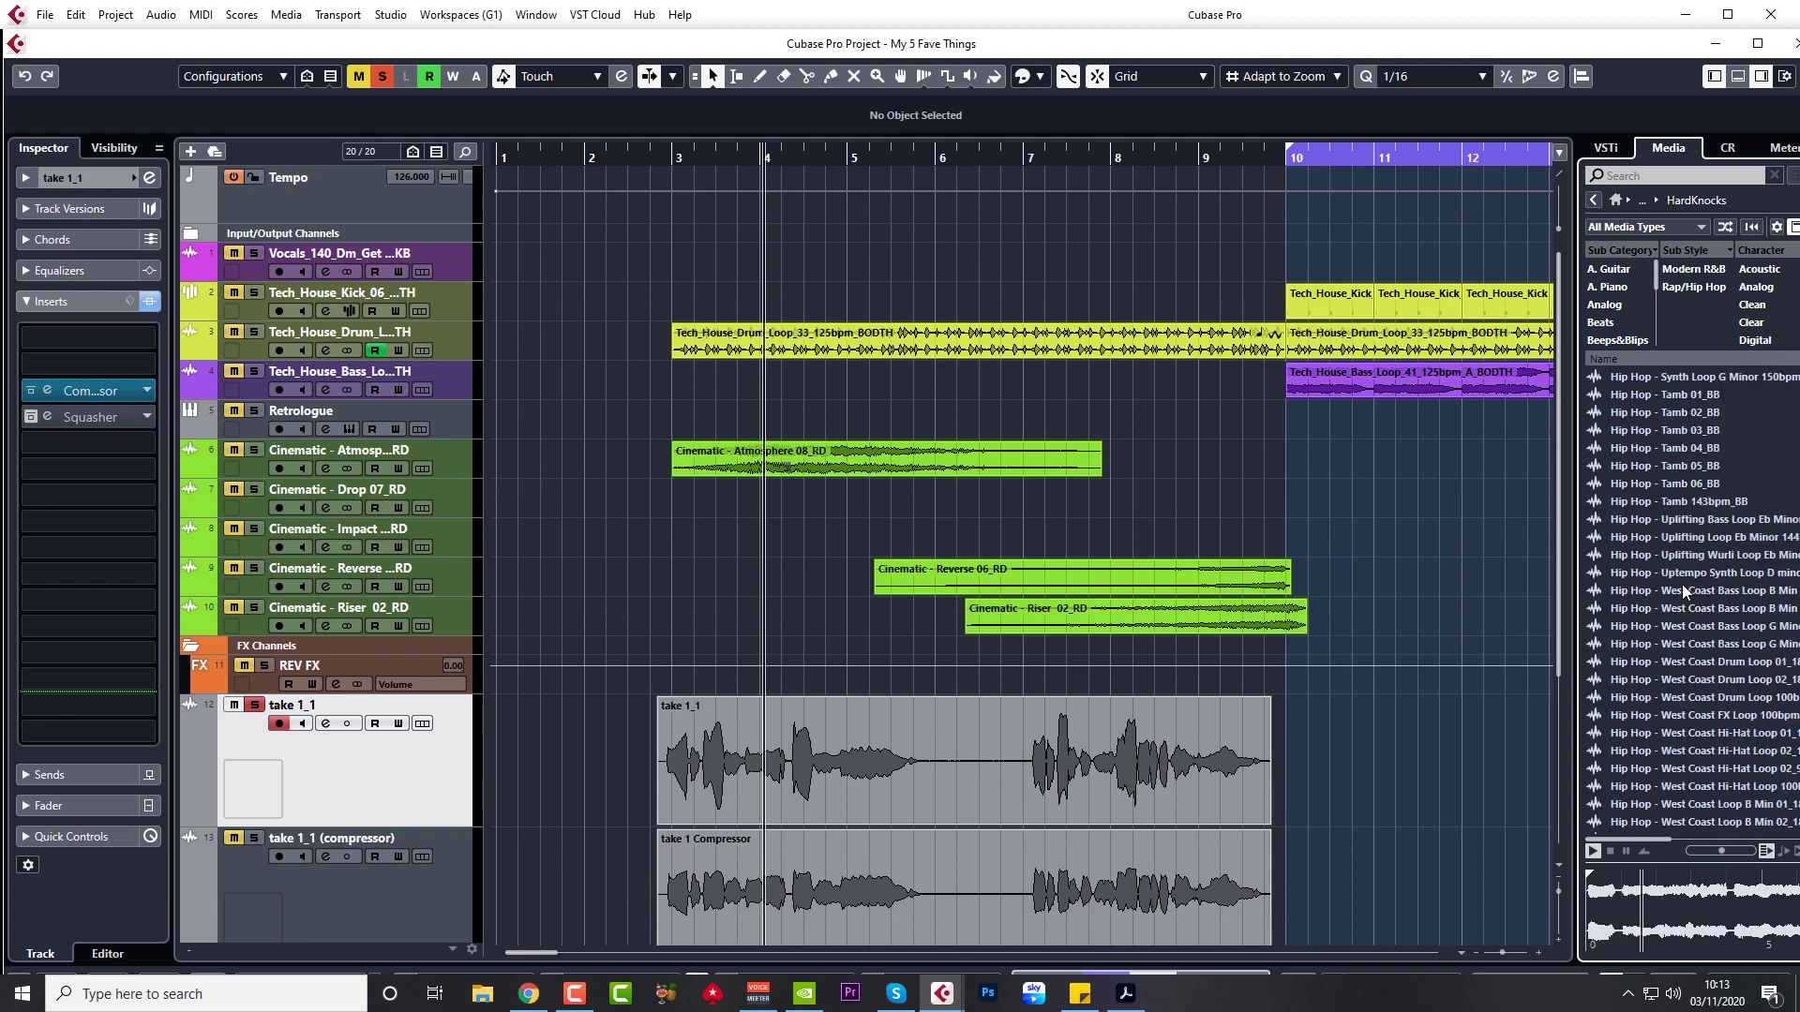
left_click(1680, 590)
scroll(1665, 645, "down", 3)
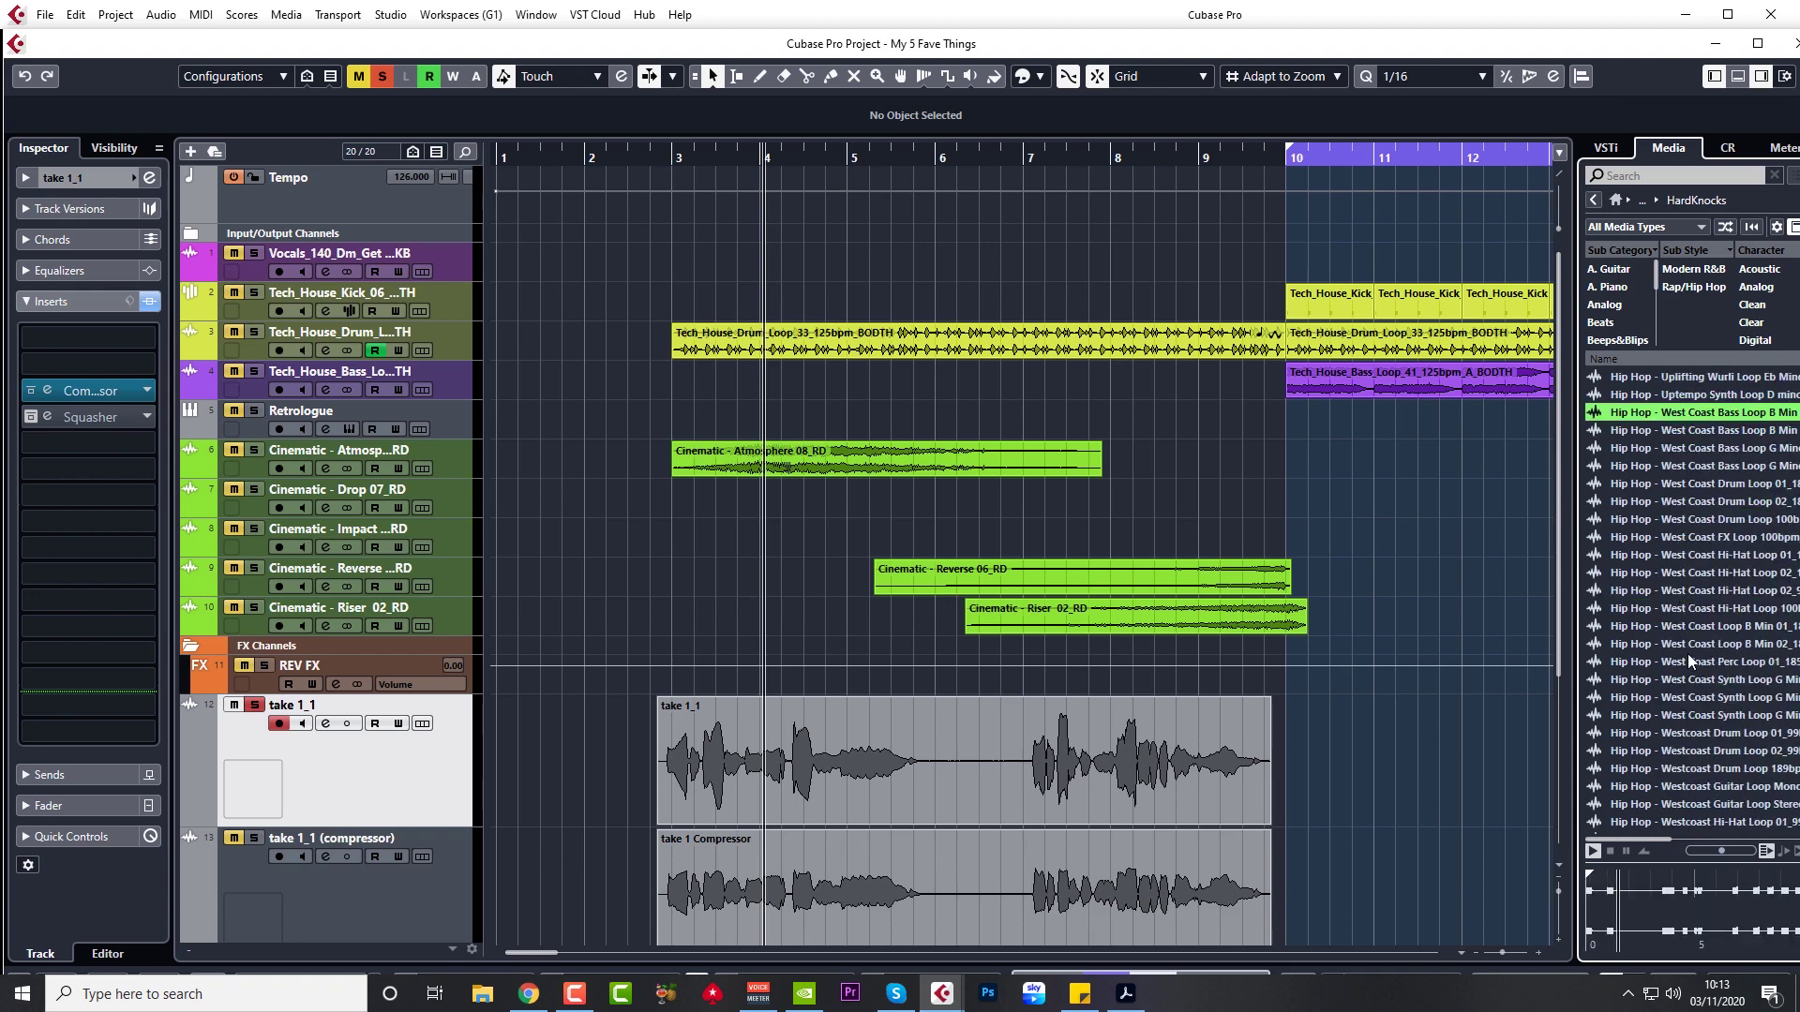
left_click(1695, 592)
scroll(1691, 649, "down", 5)
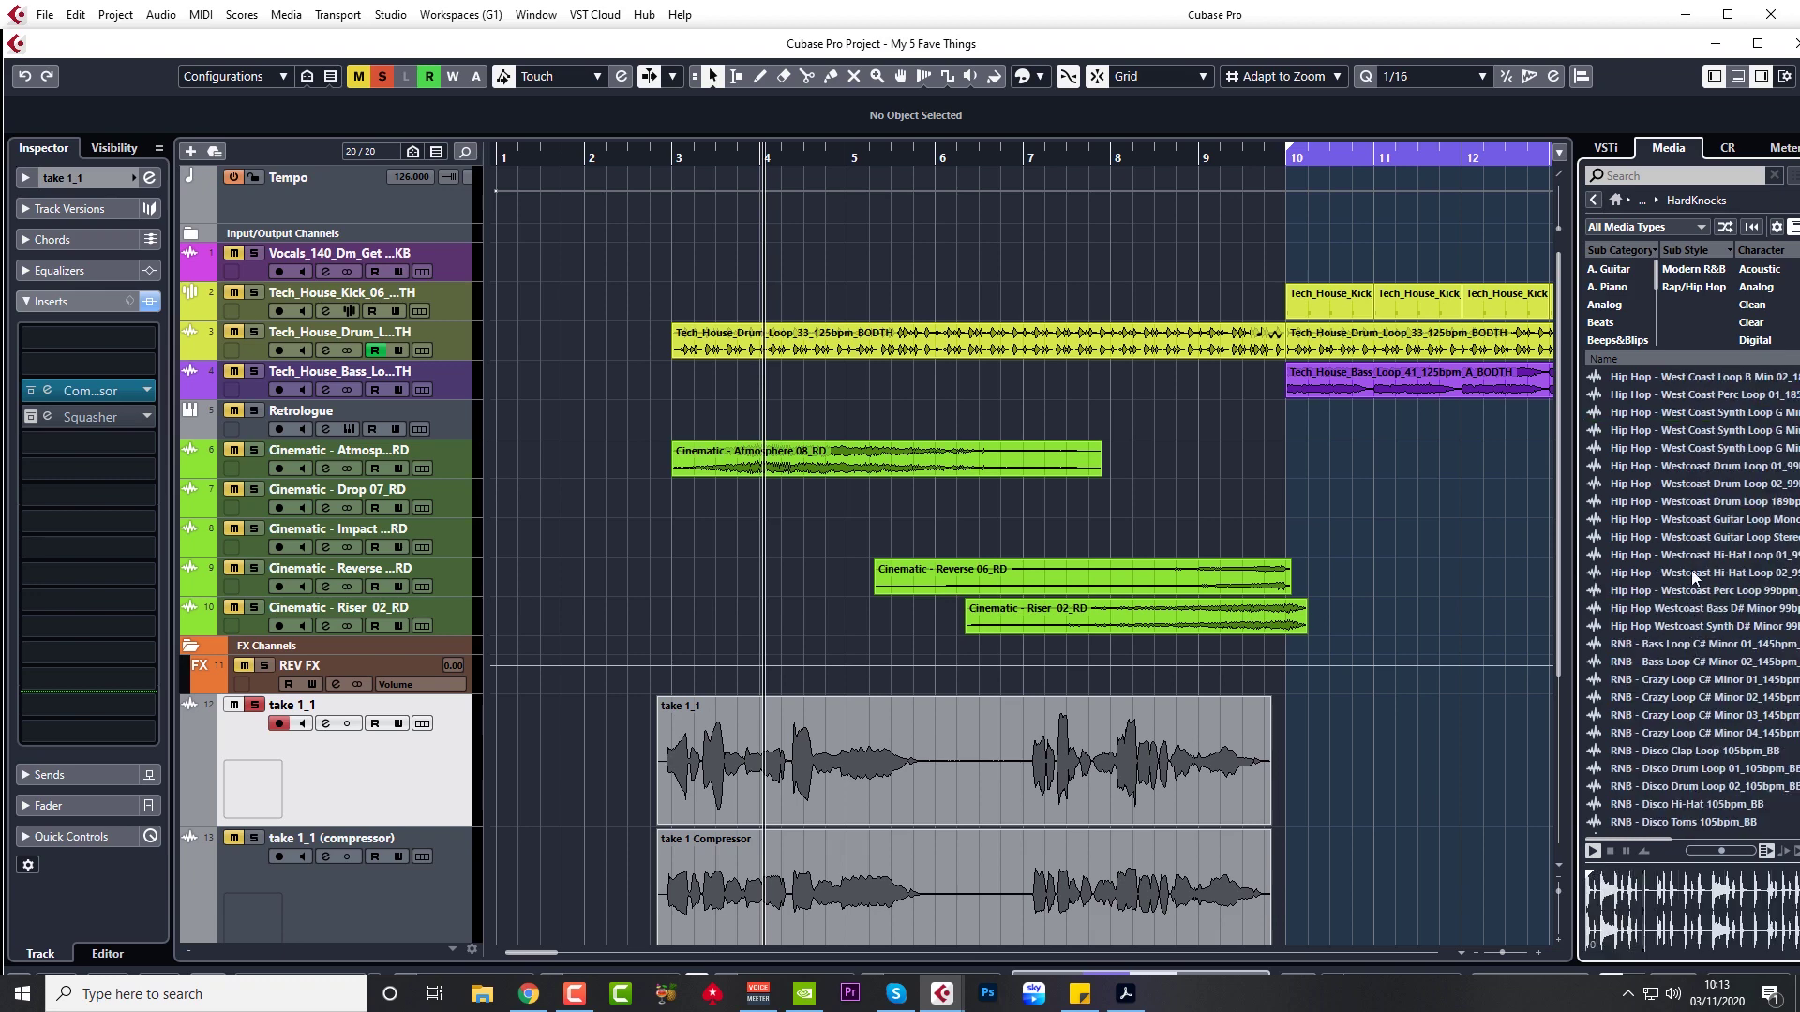
- Audition RNB Bass Loop C# Minor 01_145bpm, Guitar Loop E Minor 01_150bpm and Synth Loop C# Minor 02_145bpm
left_click(1677, 647)
scroll(1678, 654, "down", 3)
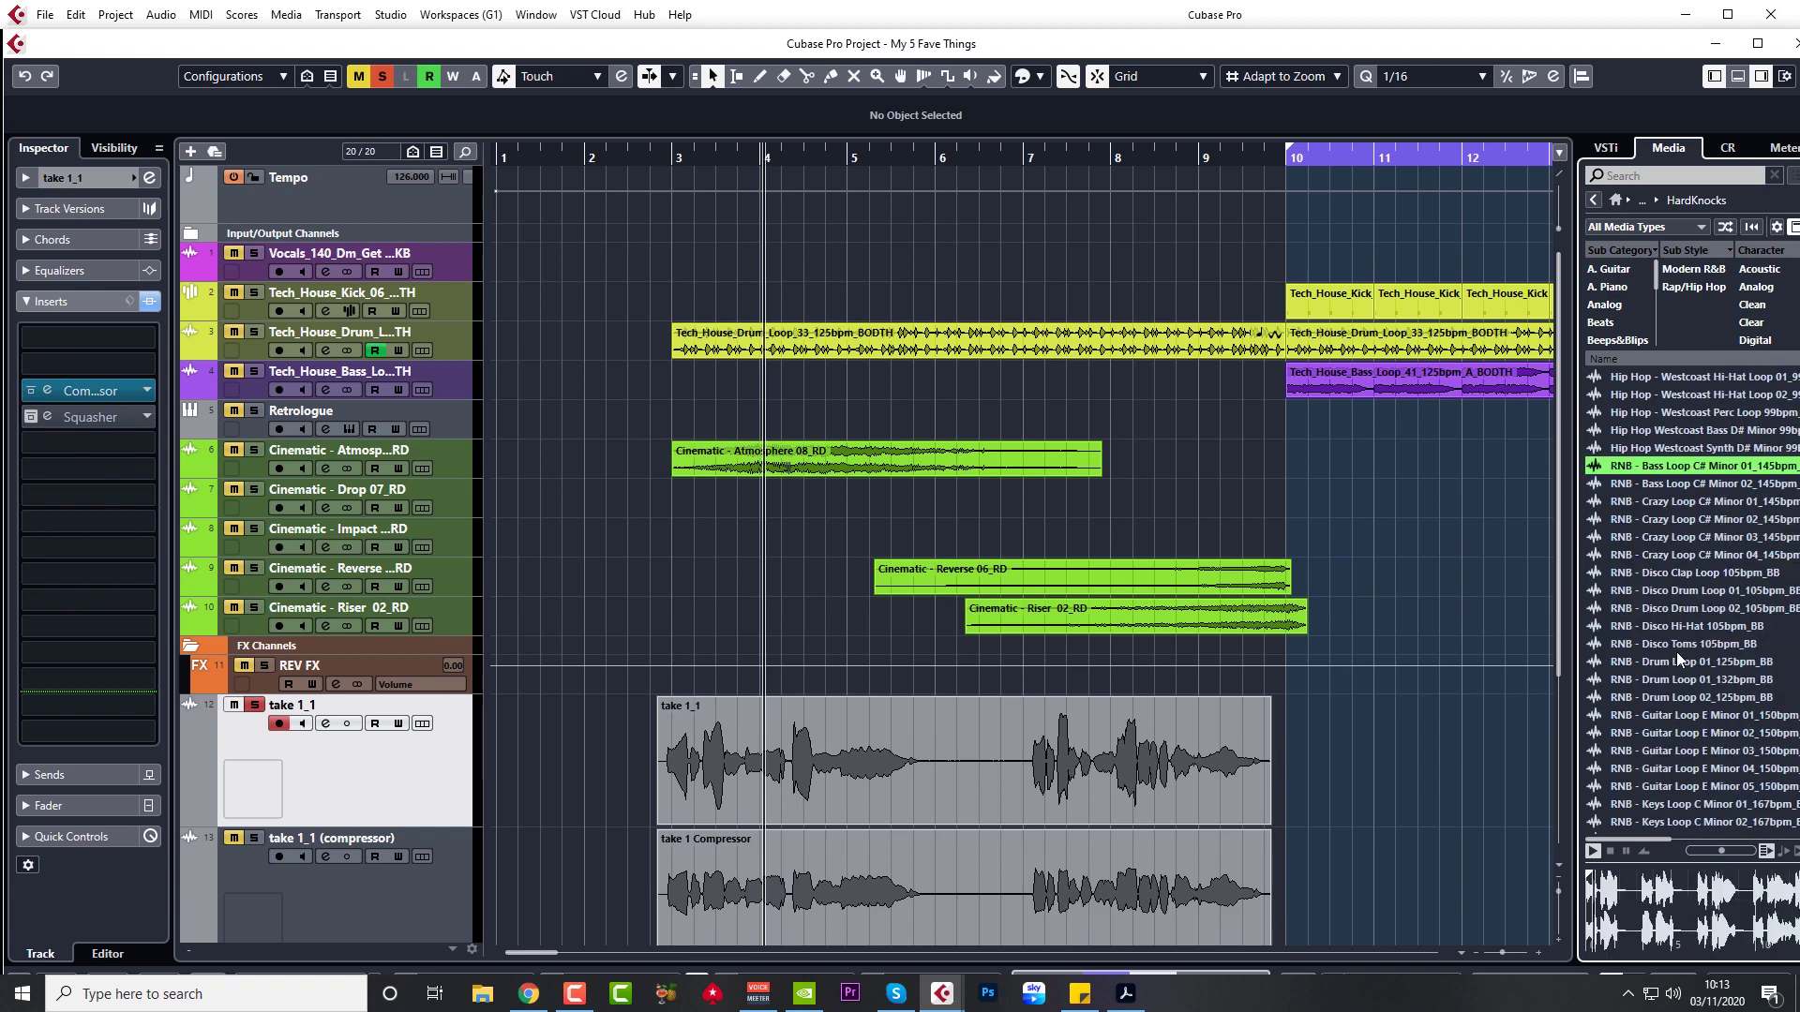
left_click(1678, 716)
scroll(1672, 647, "down", 5)
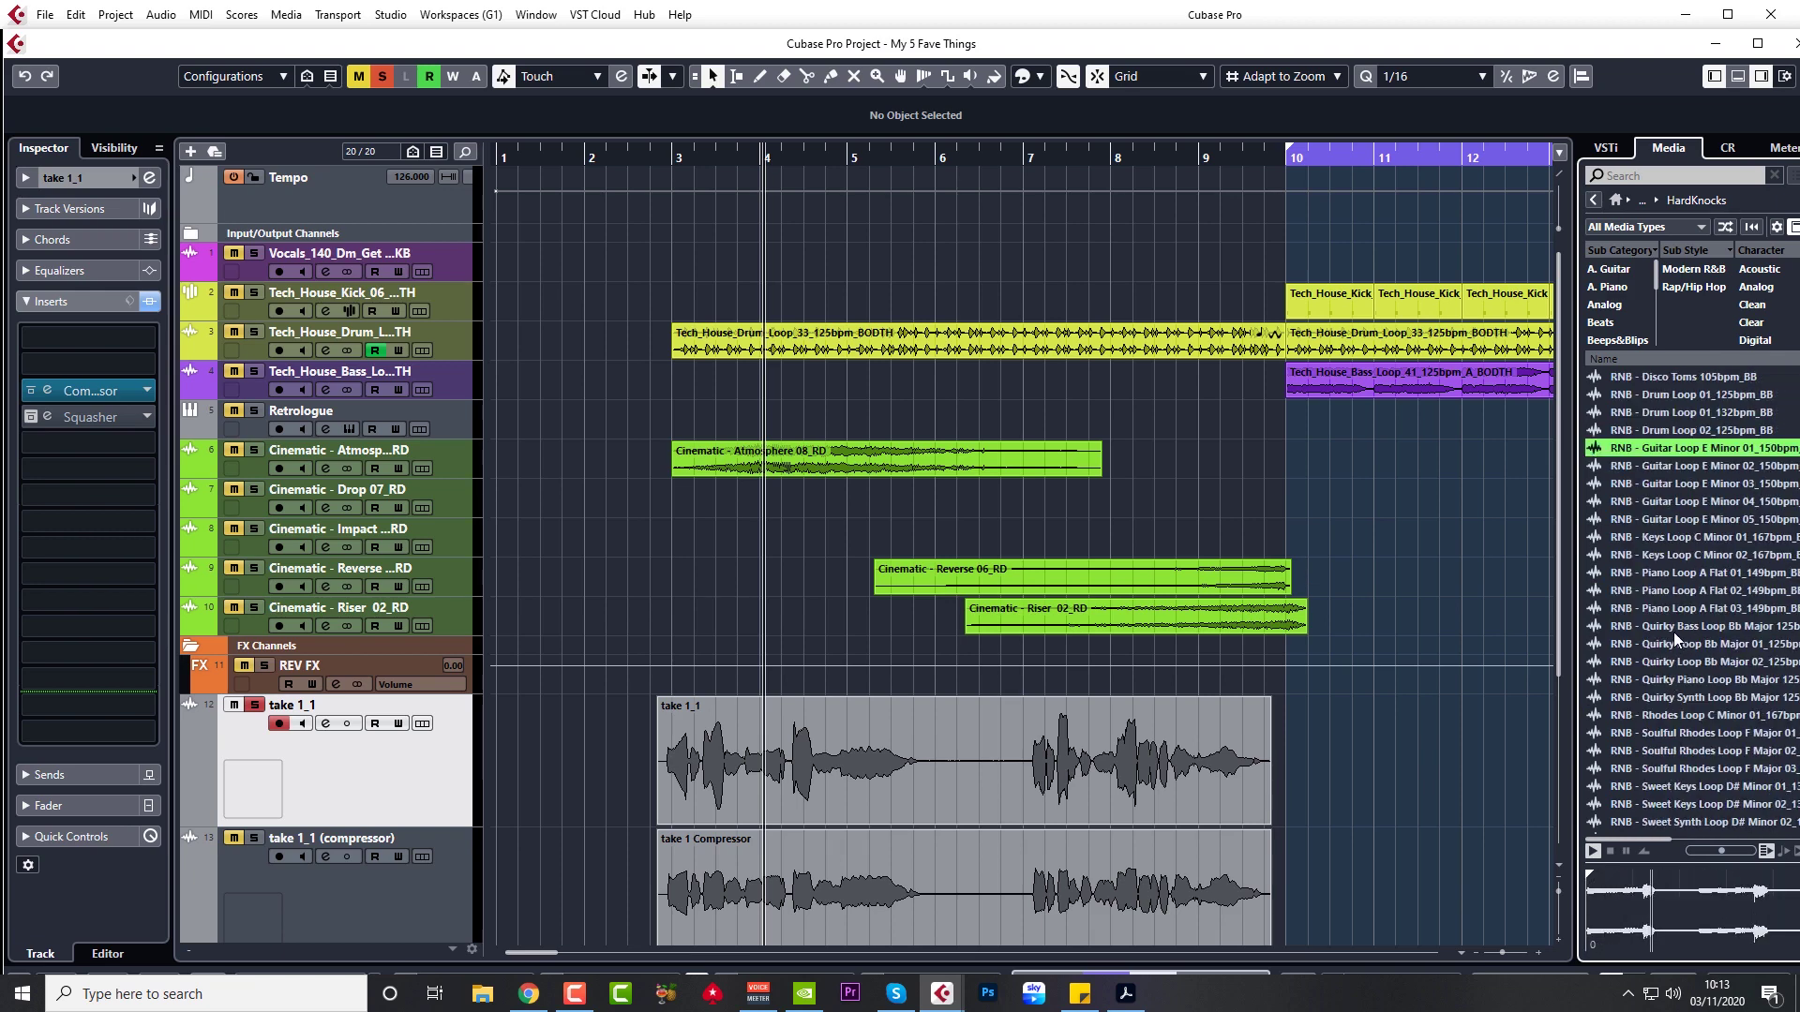
scroll(1673, 632, "down", 5)
left_click(1676, 609)
- Audition Trap Hat Loop 131bpm, Keys Loop Bb Minor 01_126bpm and Drum Loop 03_126bpm
scroll(1678, 673, "down", 10)
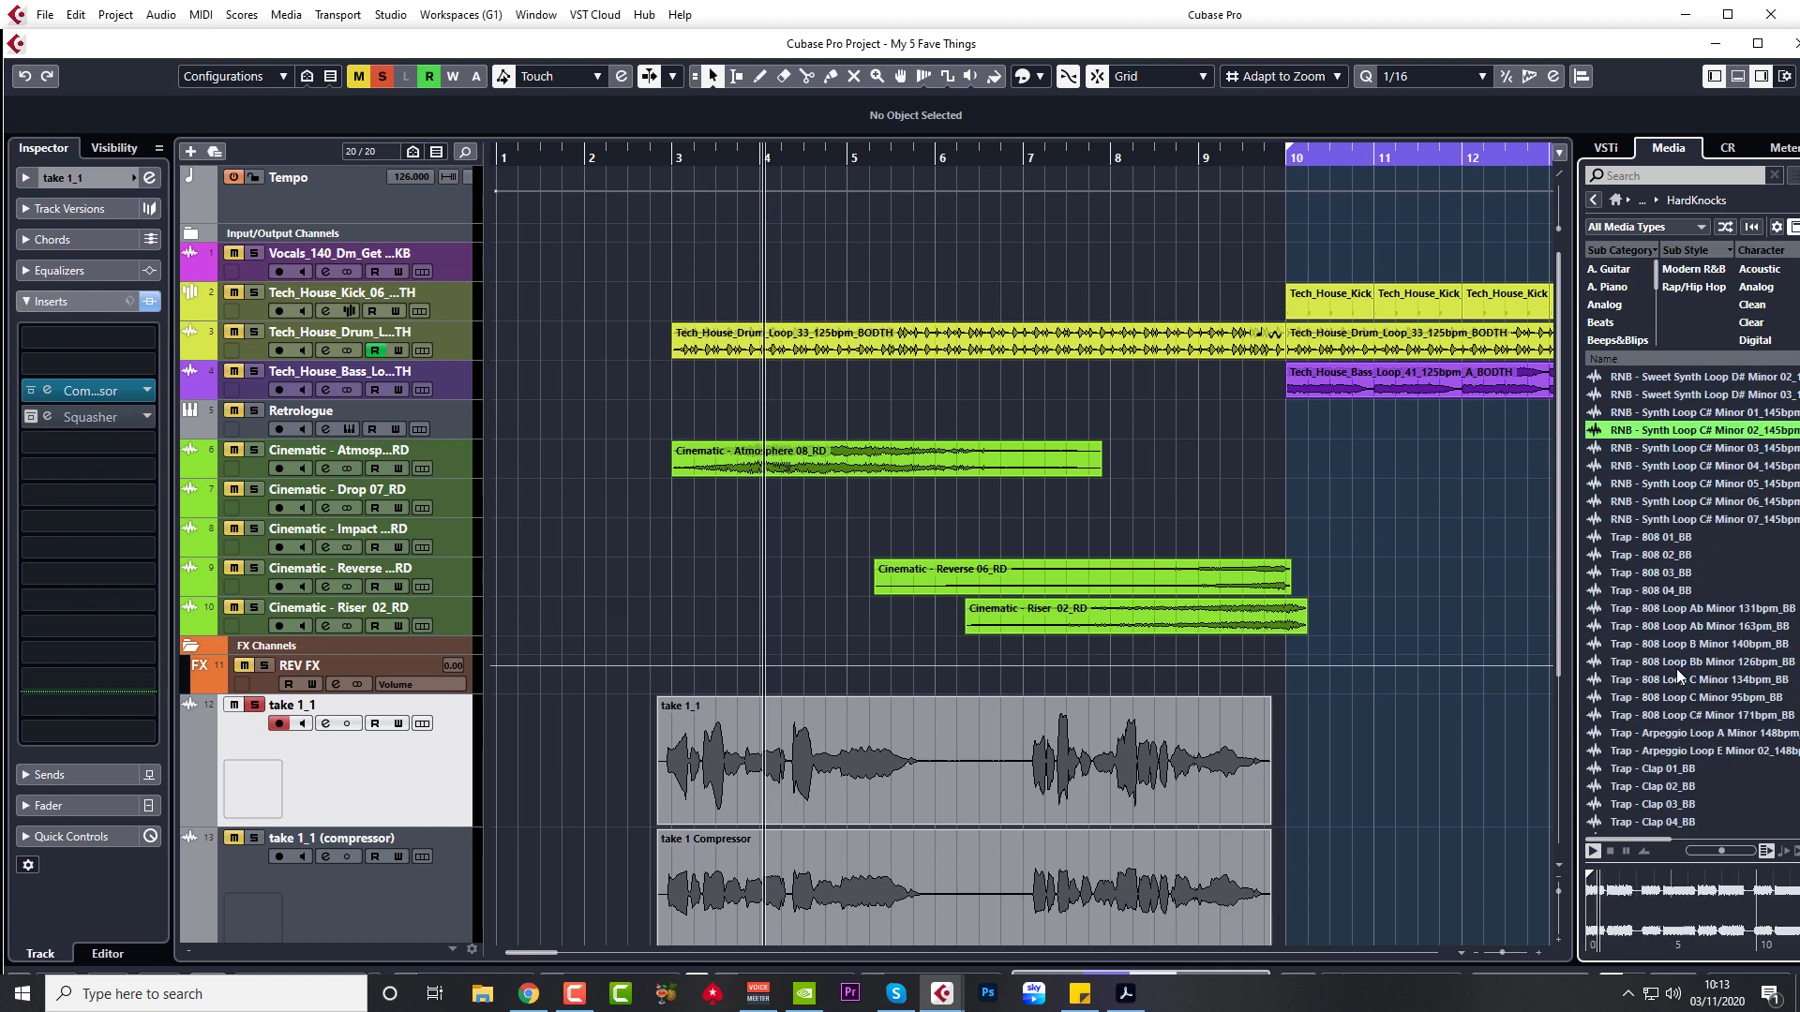
left_click(1676, 668)
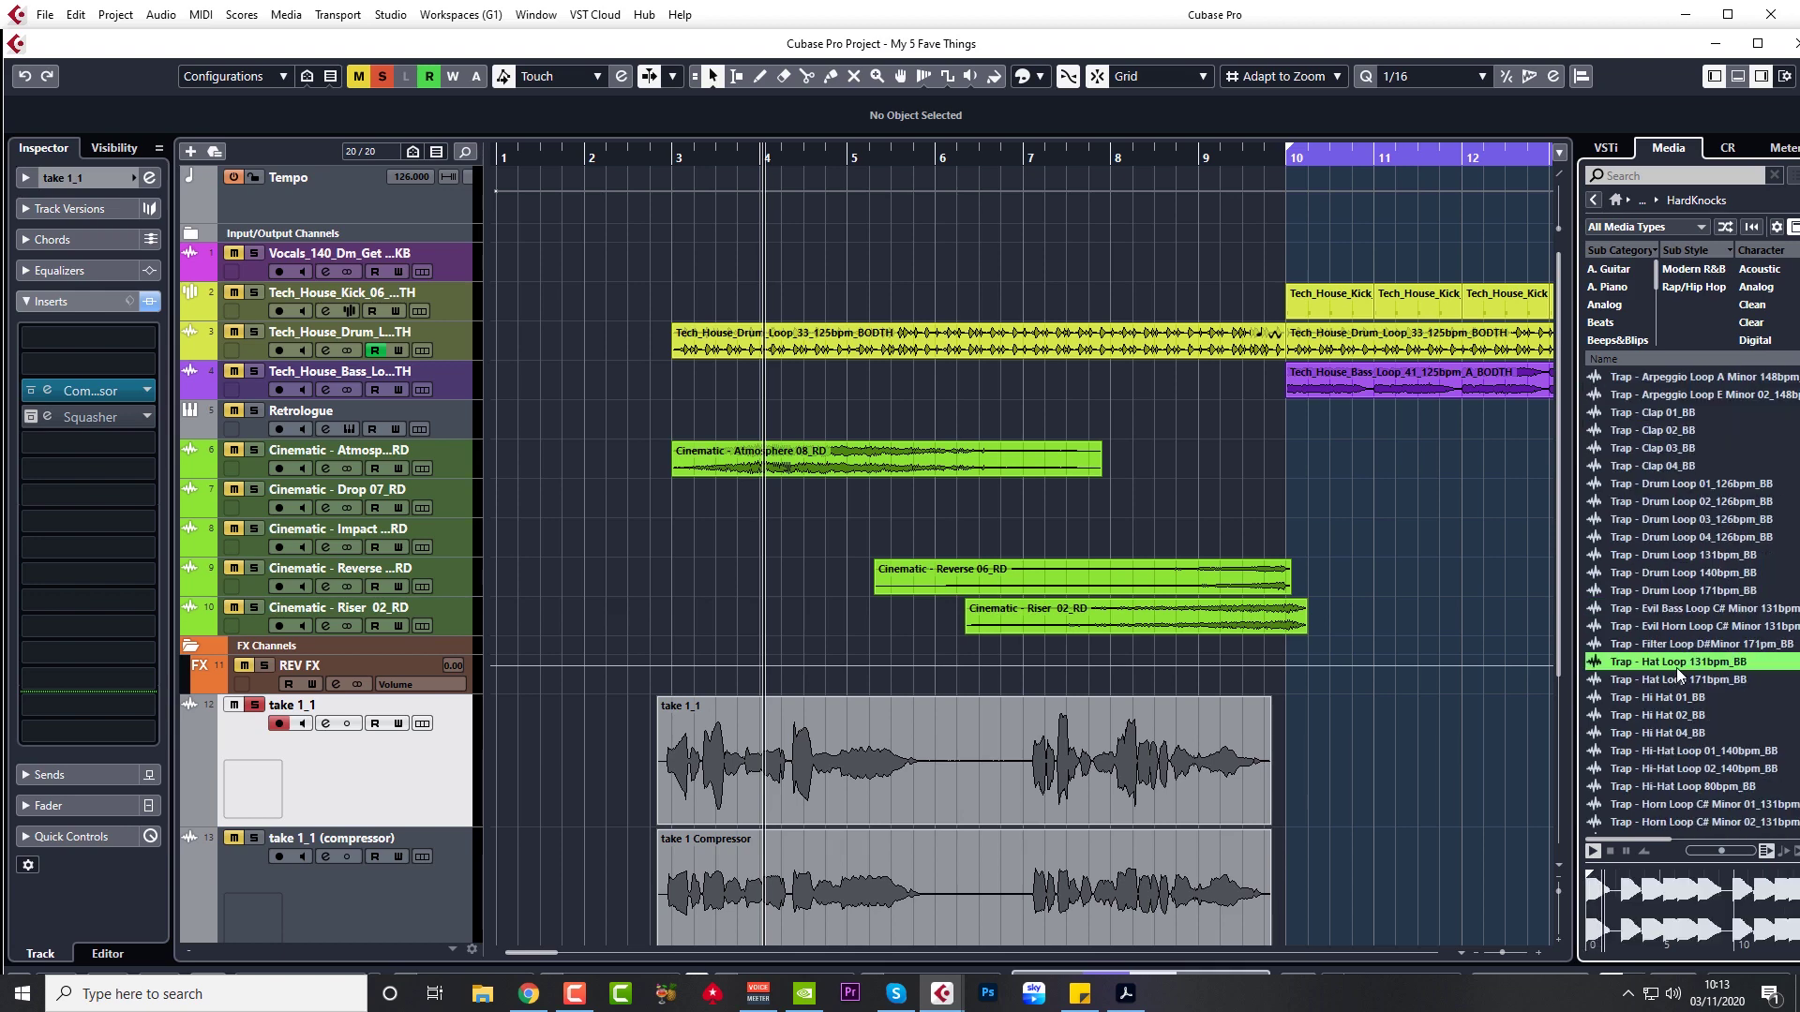
scroll(1672, 682, "down", 5)
left_click(1675, 667)
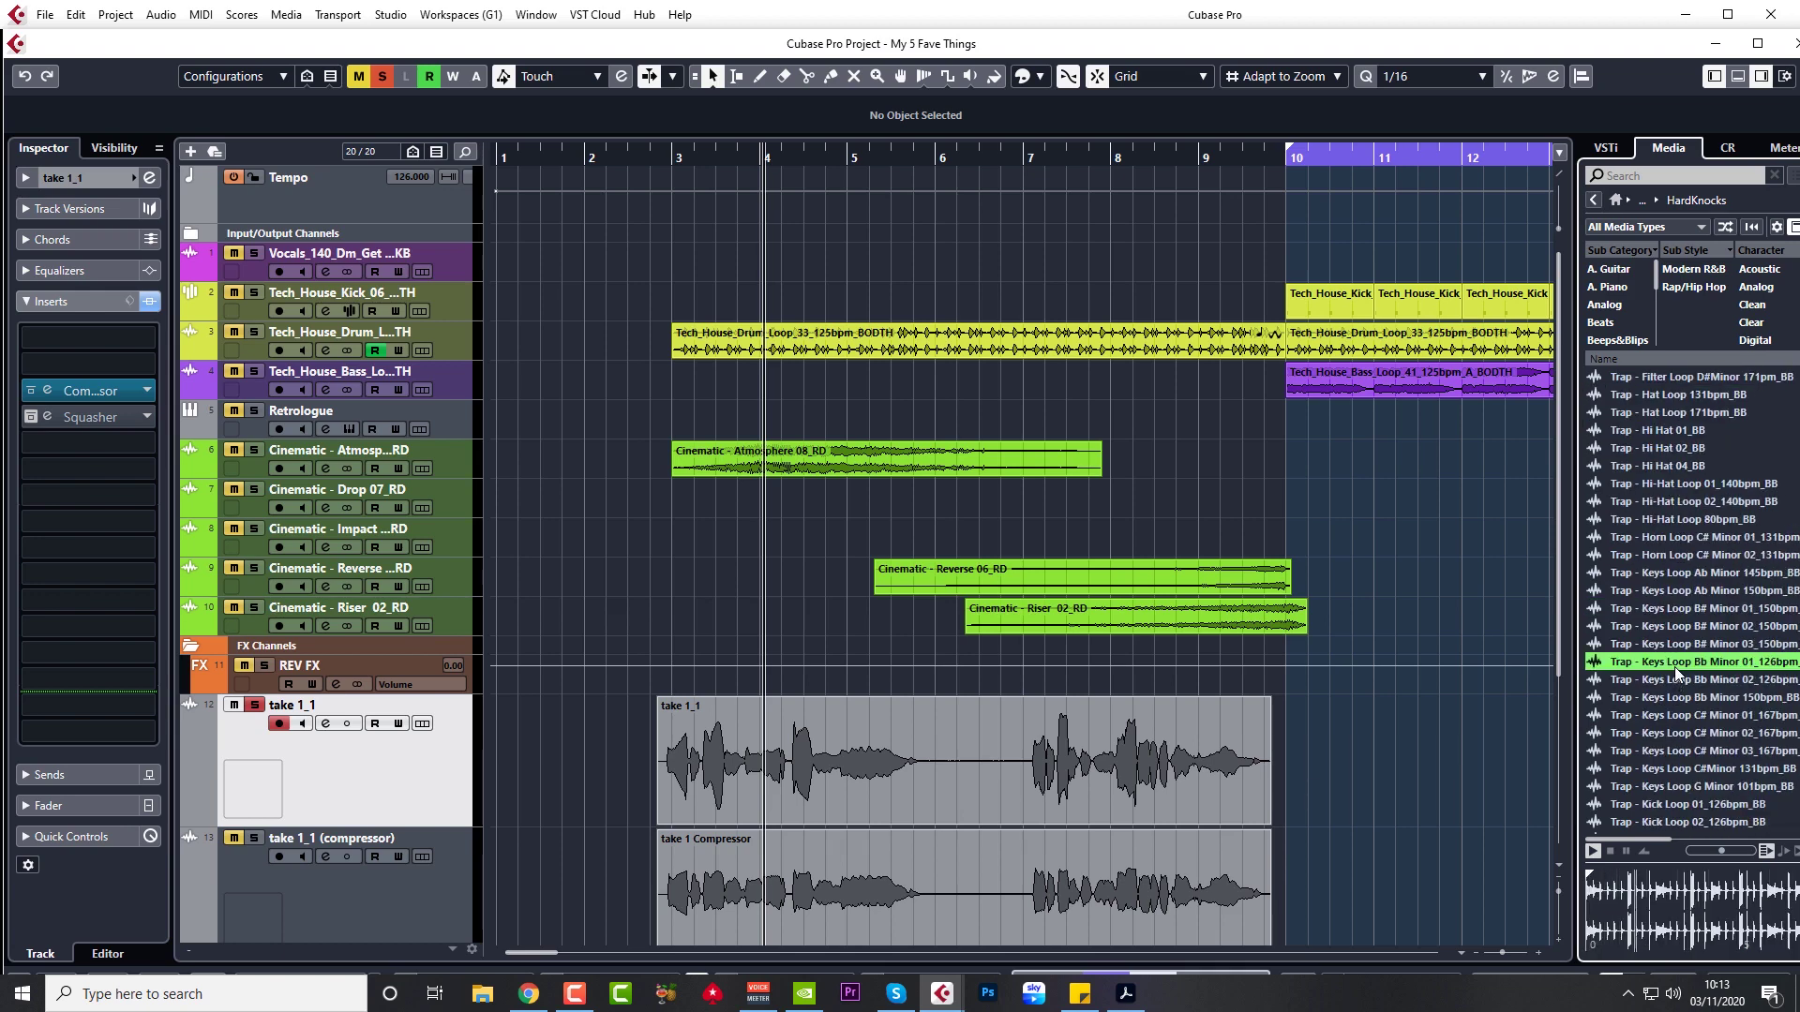
scroll(1679, 610, "up", 7)
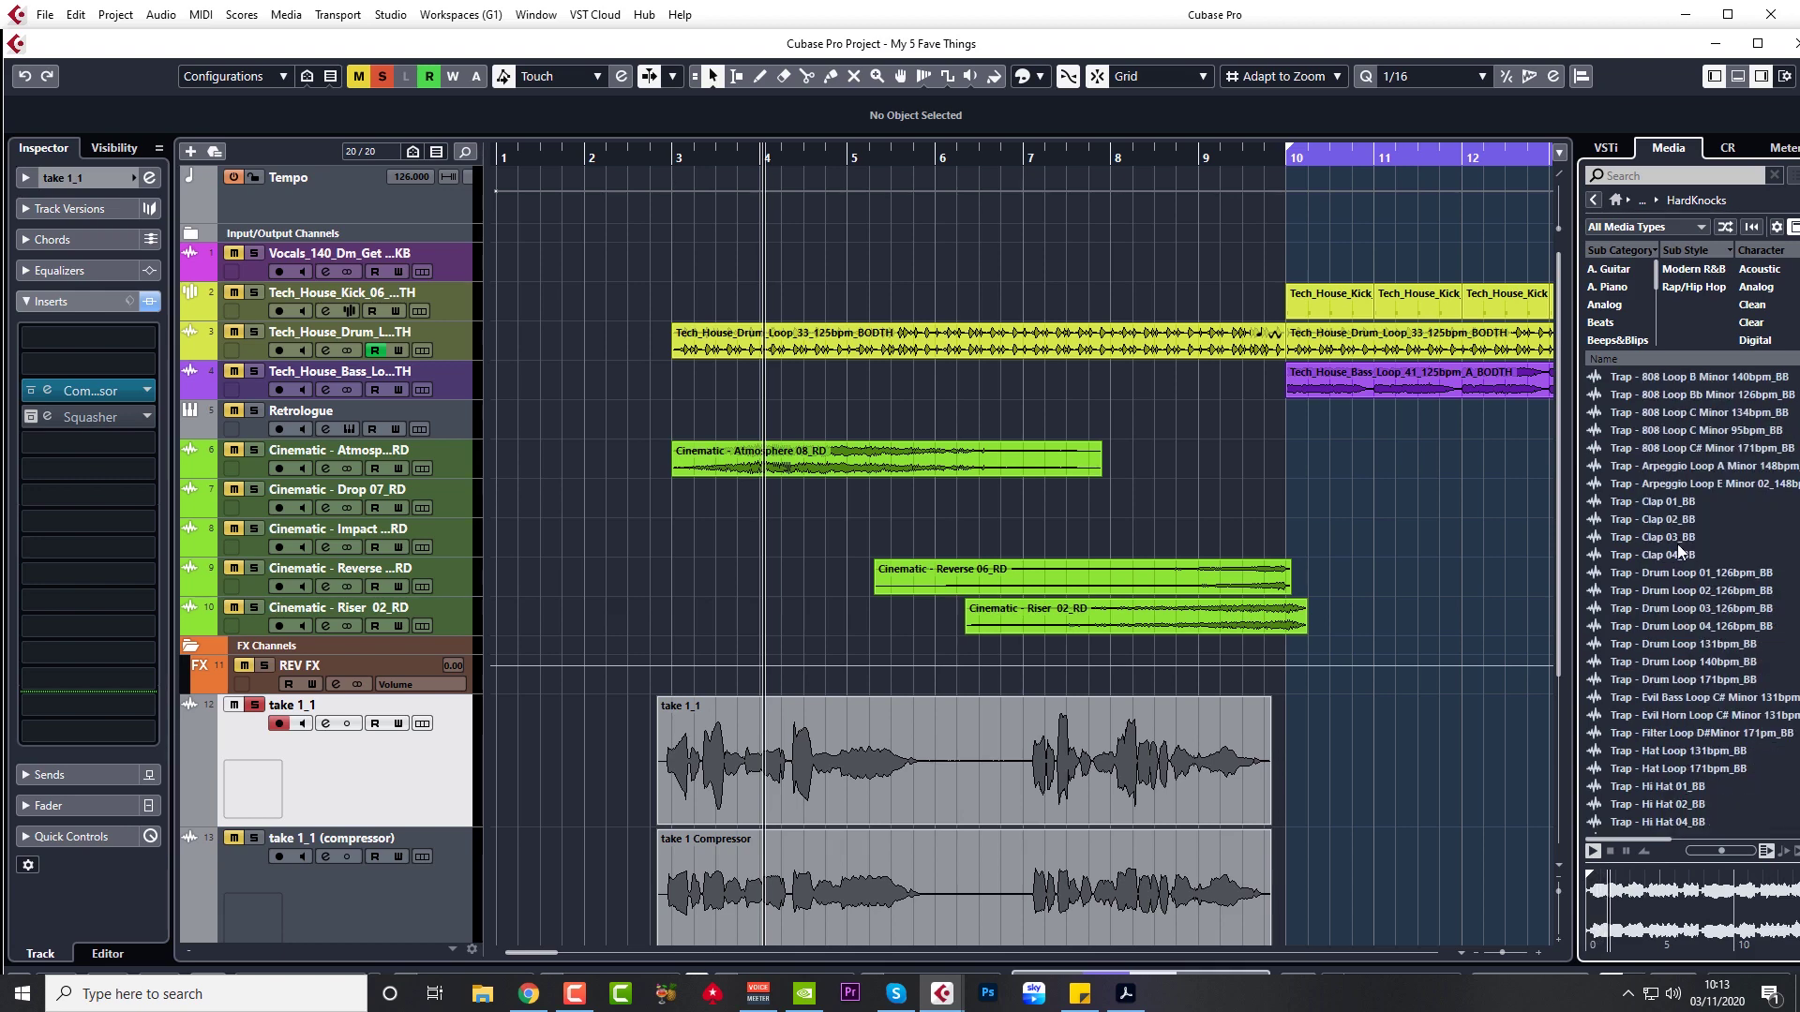
left_click(1671, 609)
- Audition Trap Keys Loop C# Minor 02_167bpm, Music Box Loop C# Minor 02 and Synth Loop A Minor 02_148bpm
scroll(1665, 688, "down", 8)
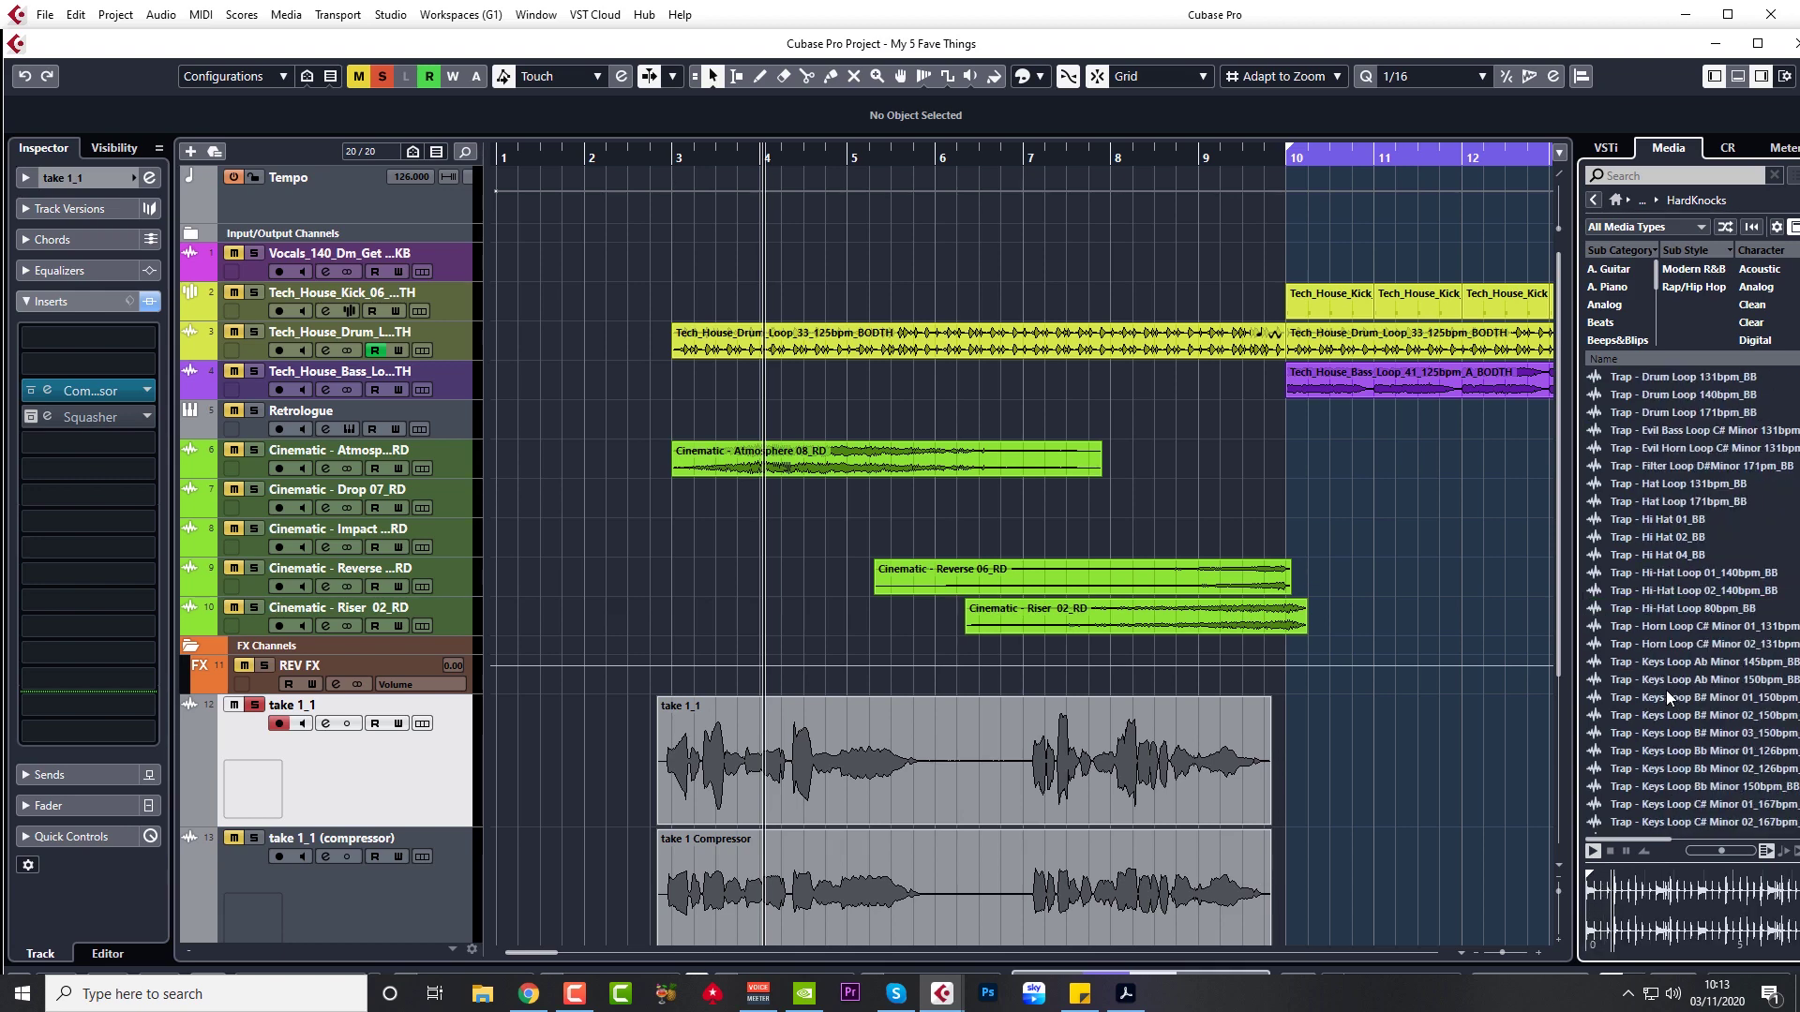
left_click(1660, 643)
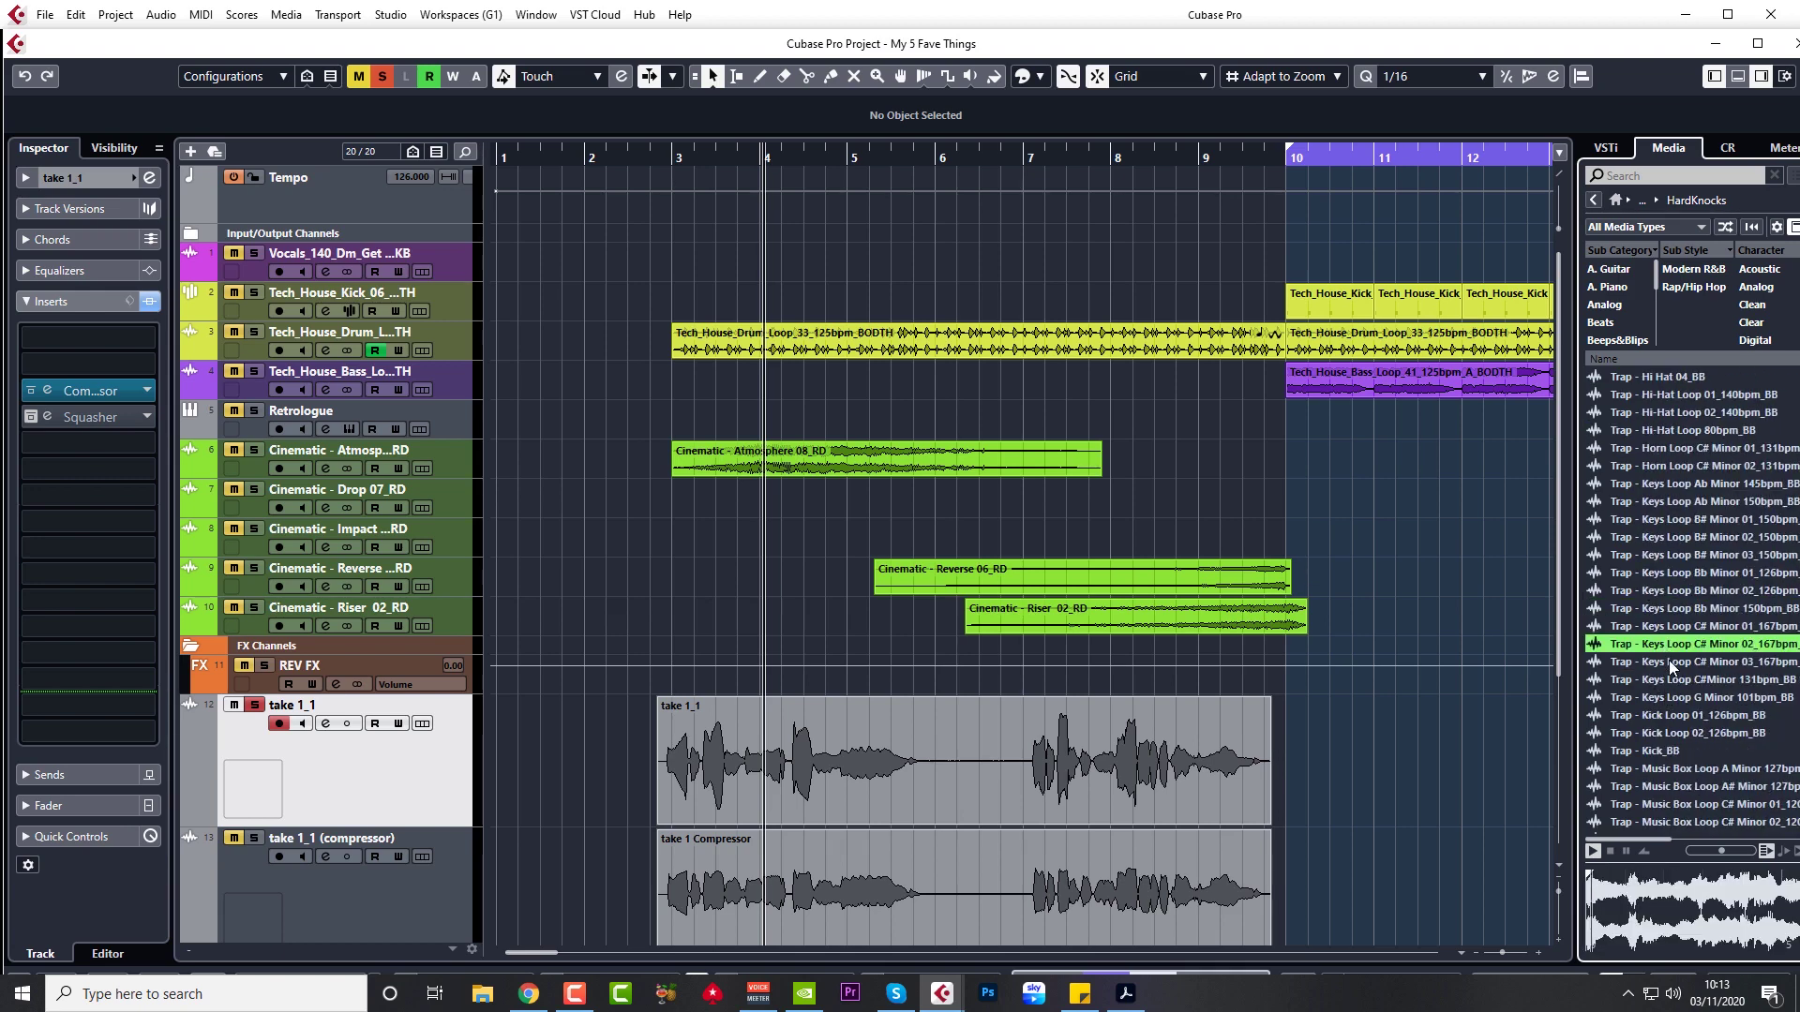
scroll(1670, 659, "down", 3)
left_click(1675, 642)
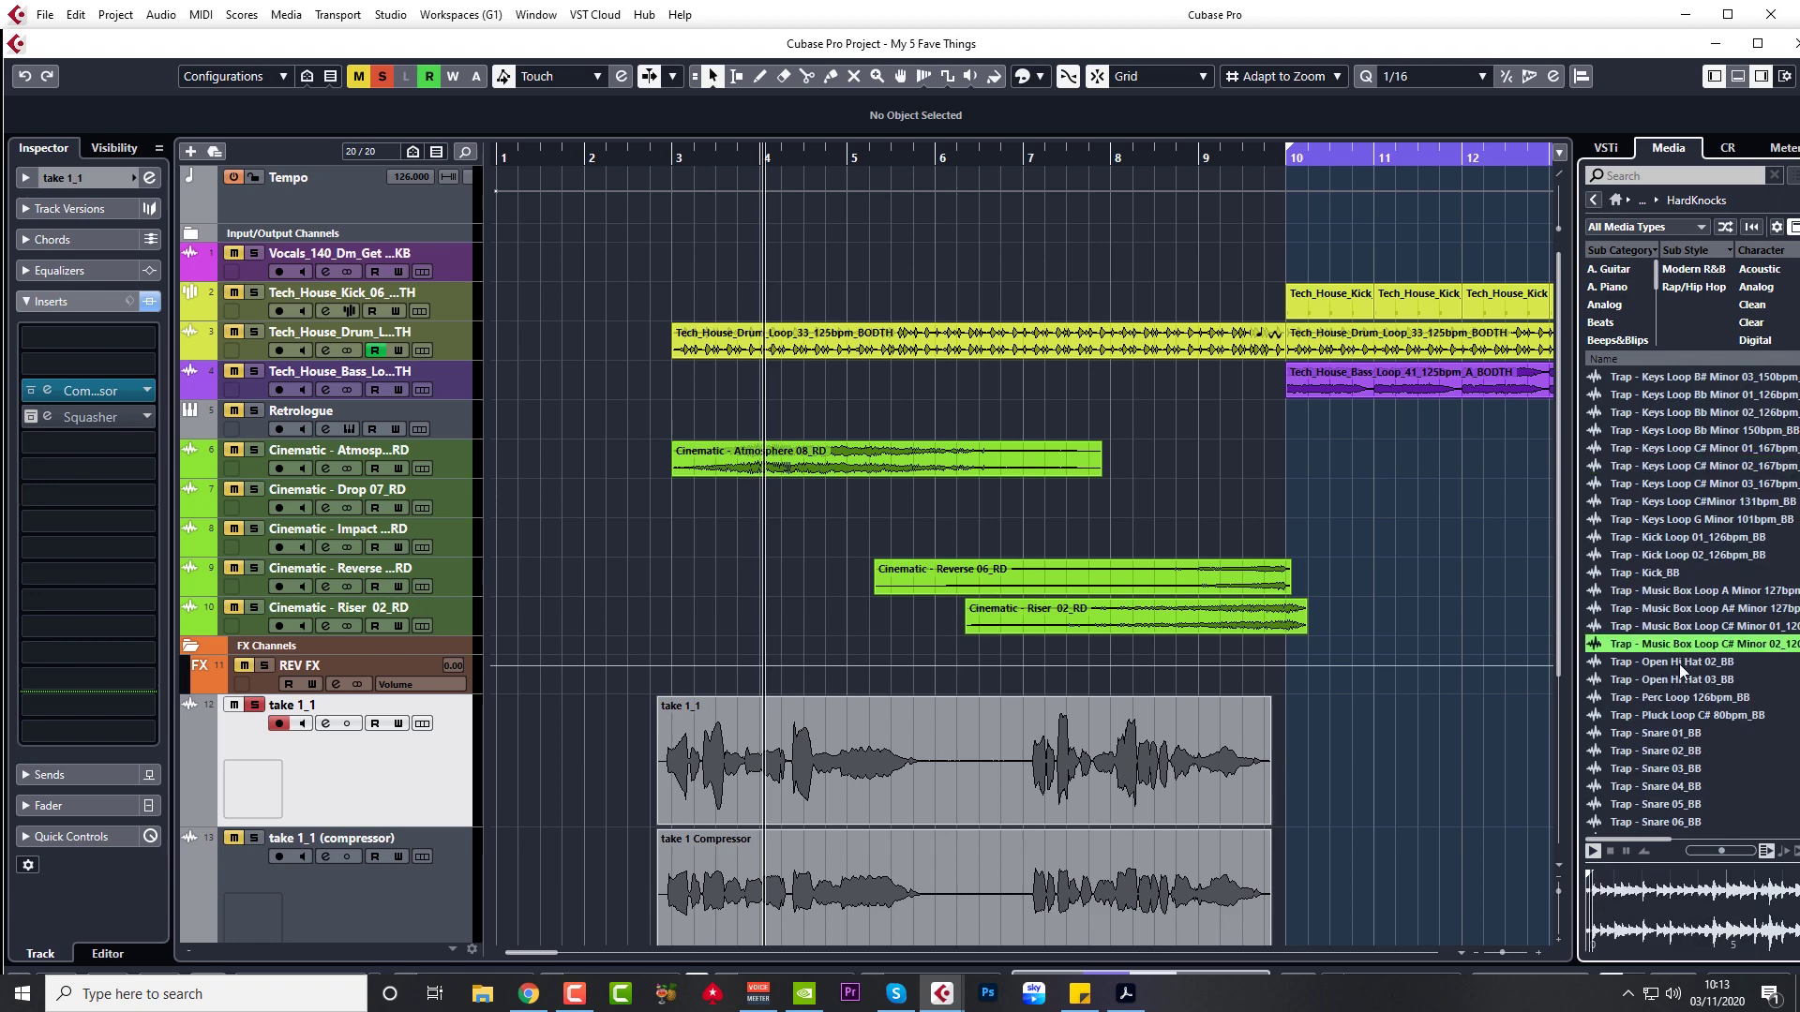
scroll(1678, 664, "down", 5)
left_click(1683, 641)
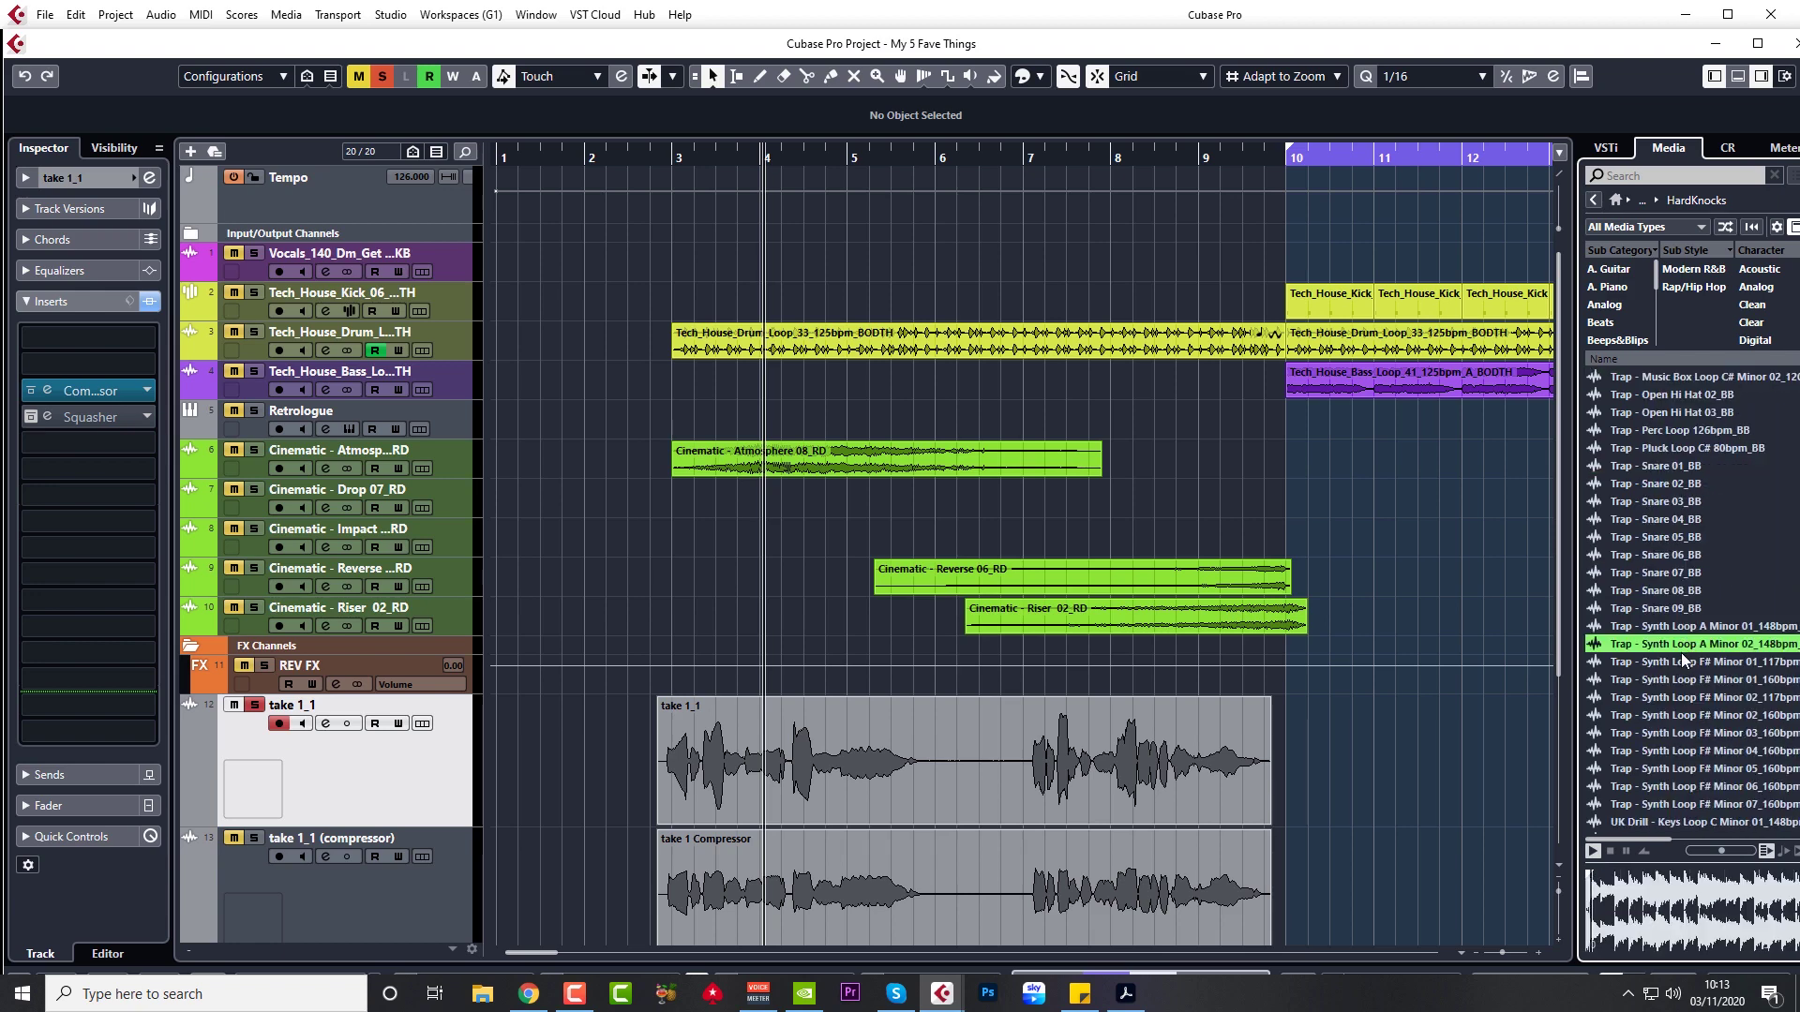
- Open the LoFiDreams sound set and audition Lofi_Ambience_05_Rain, Lofi_Ambience_26_Vinyl_Crackle and Lofi_Bass_808_G_01
scroll(1679, 656, "down", 1)
left_click(1676, 754)
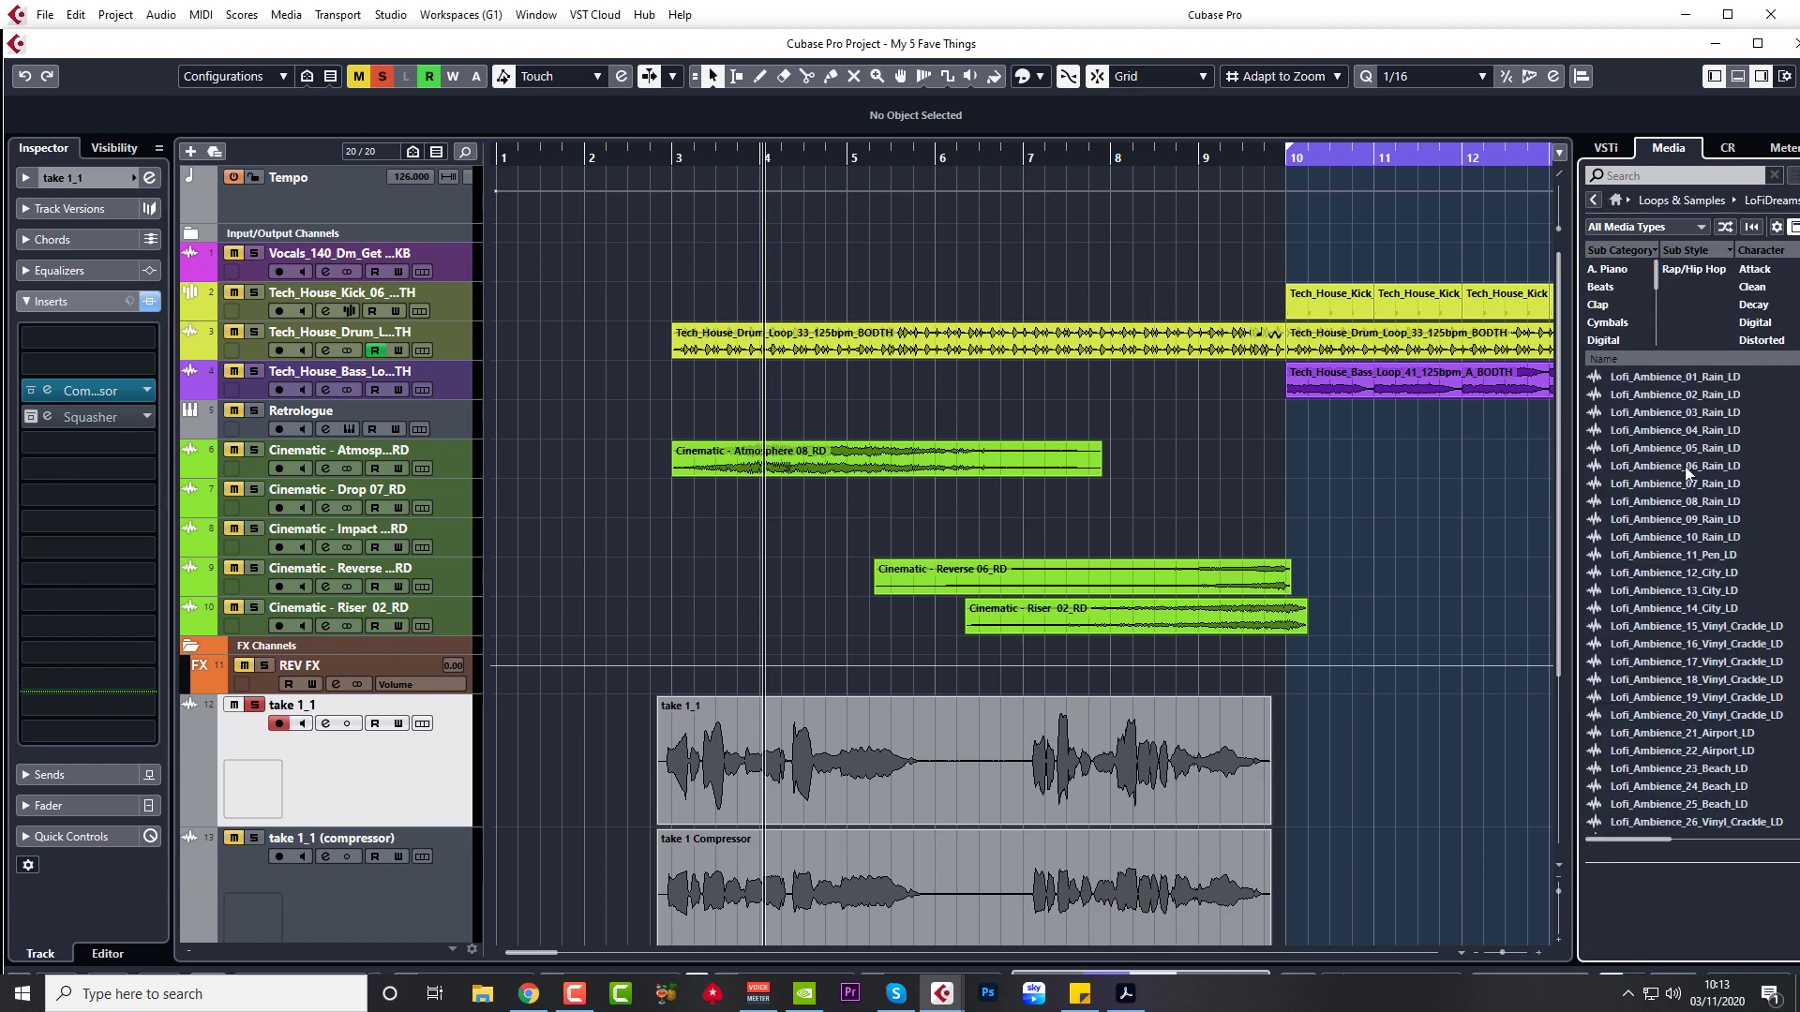
left_click(1661, 447)
scroll(1667, 533, "down", 5)
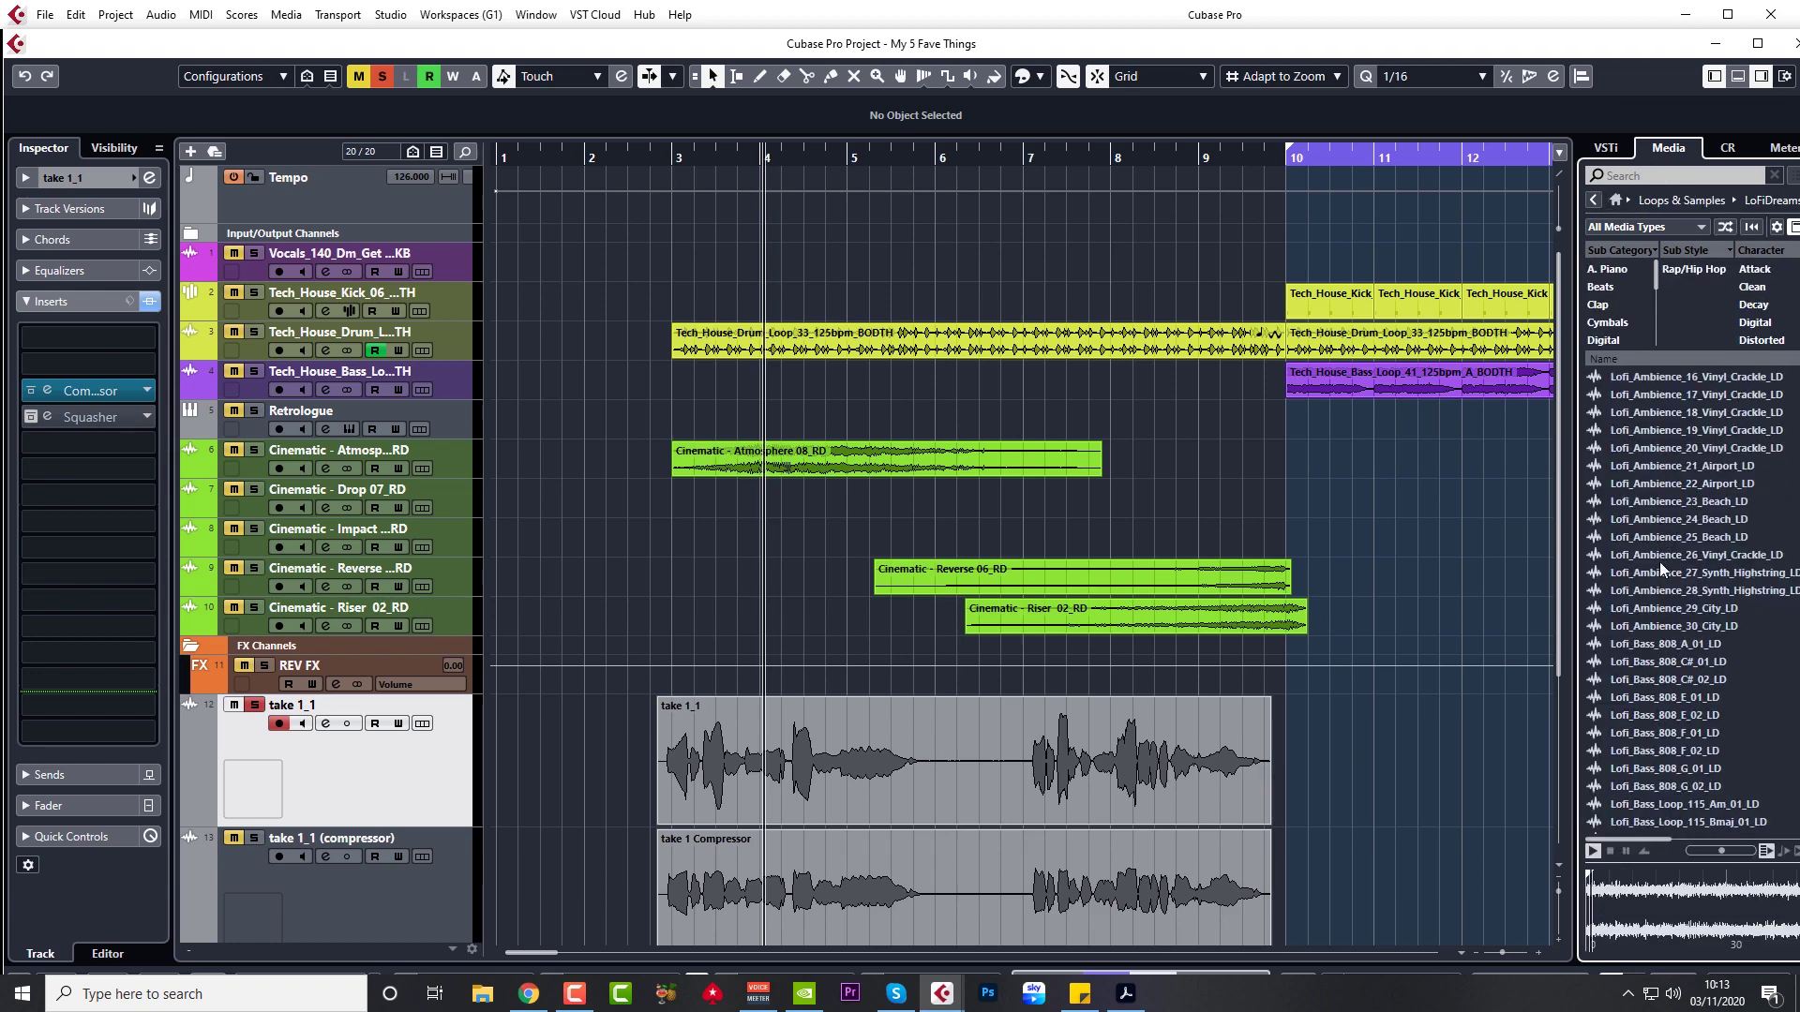
left_click(1660, 560)
scroll(1668, 656, "down", 3)
left_click(1648, 590)
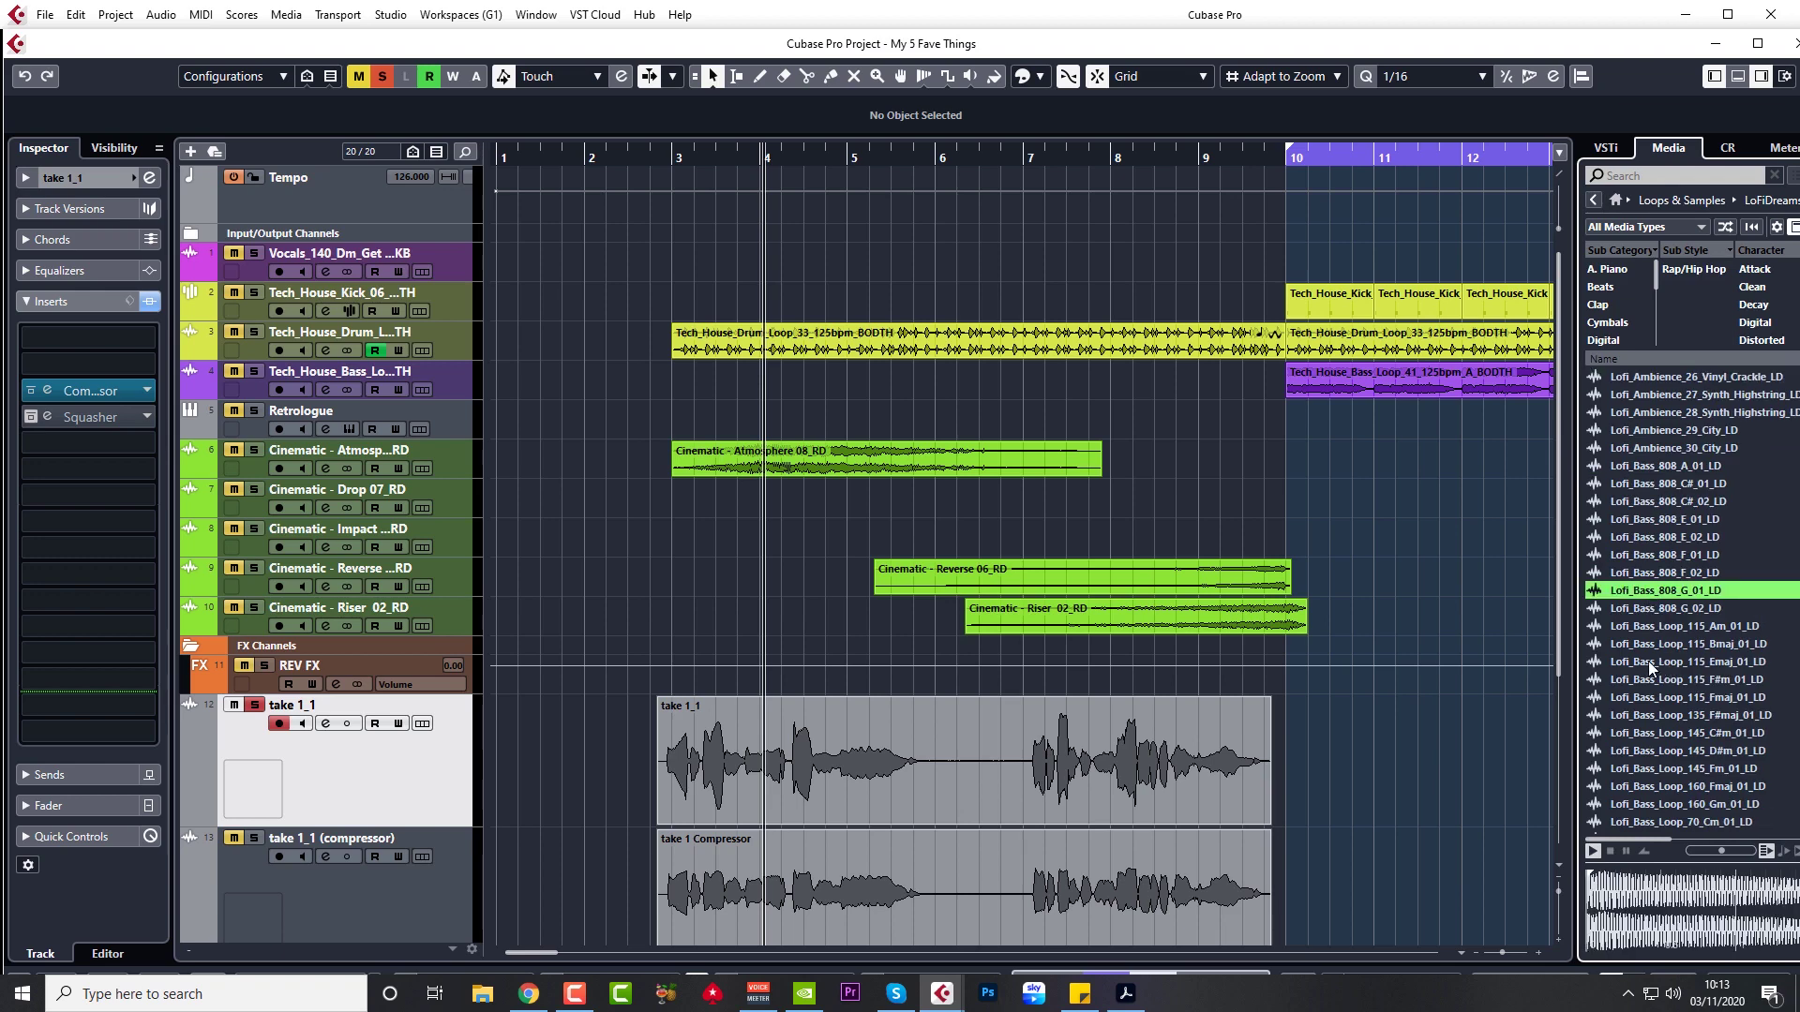
- Audition Lofi_Bass_Loop_160_Gm_01, Lofi_Bass_Shot_D_04 and Lofi_Chords_Loop_80_D#maj_01 from the LoFiDreams set
scroll(1654, 676, "down", 3)
scroll(1673, 676, "down", 5)
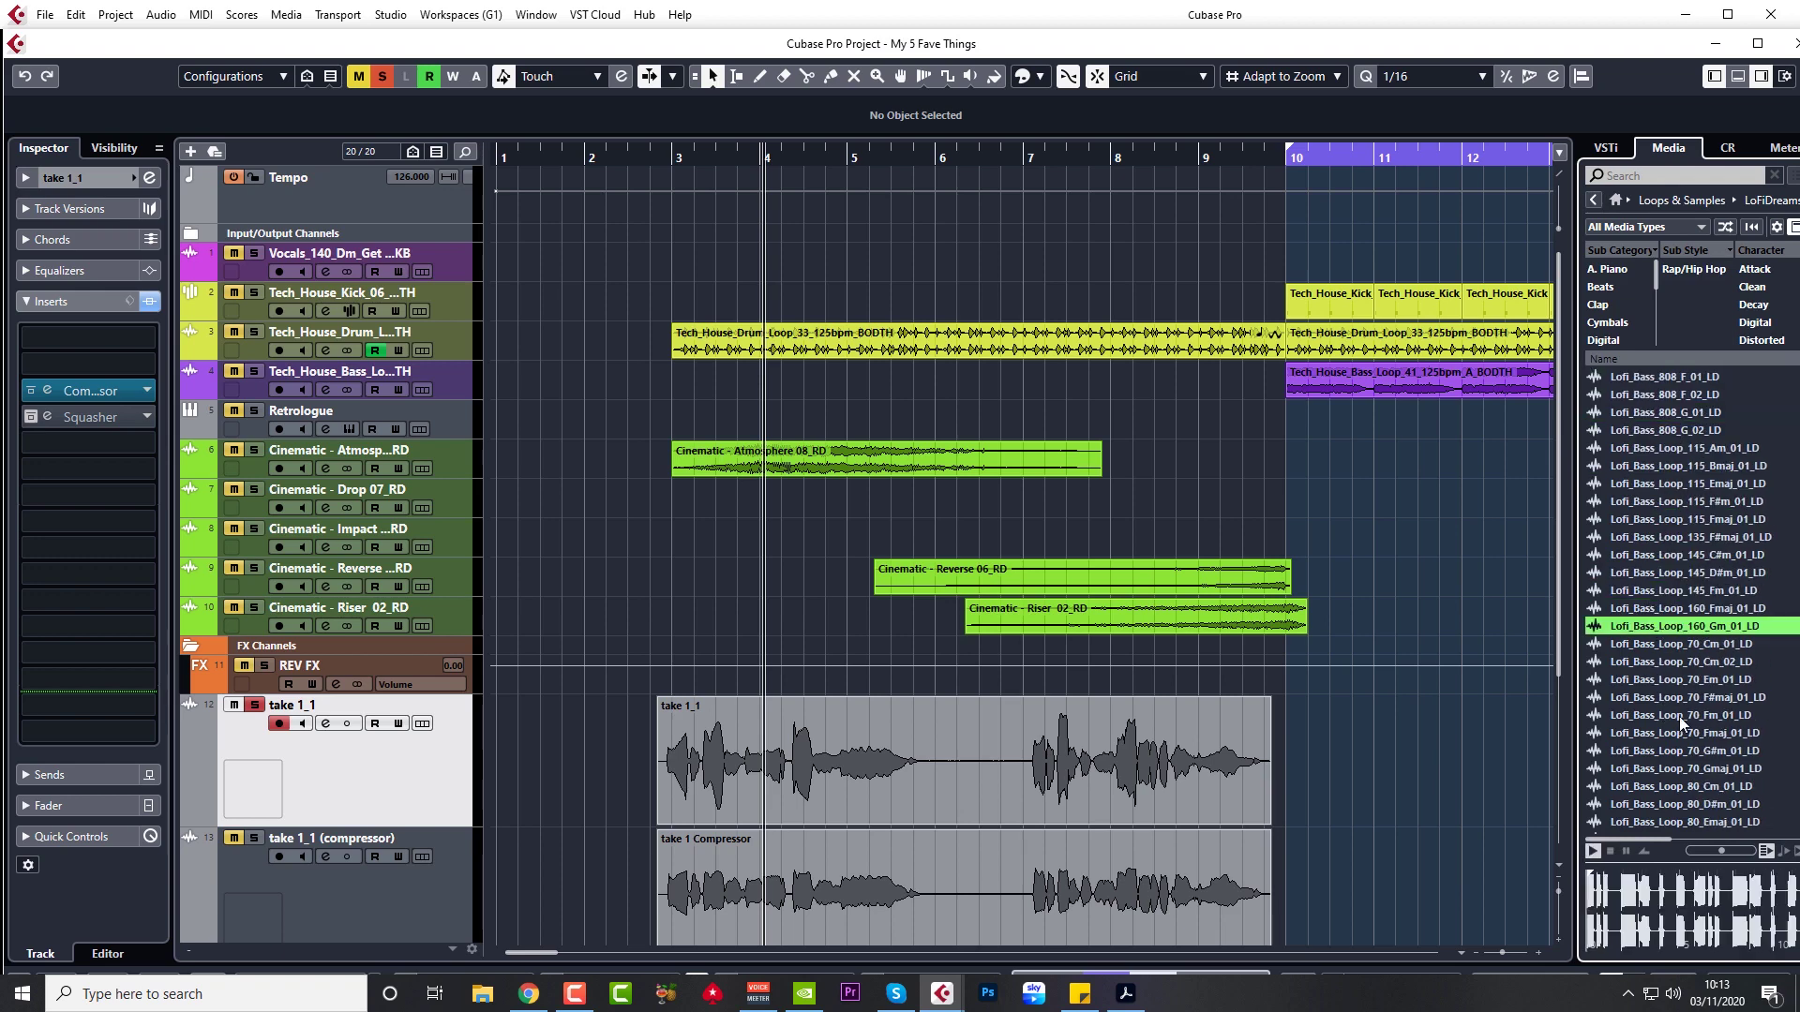
left_click(1660, 627)
scroll(1680, 737, "down", 3)
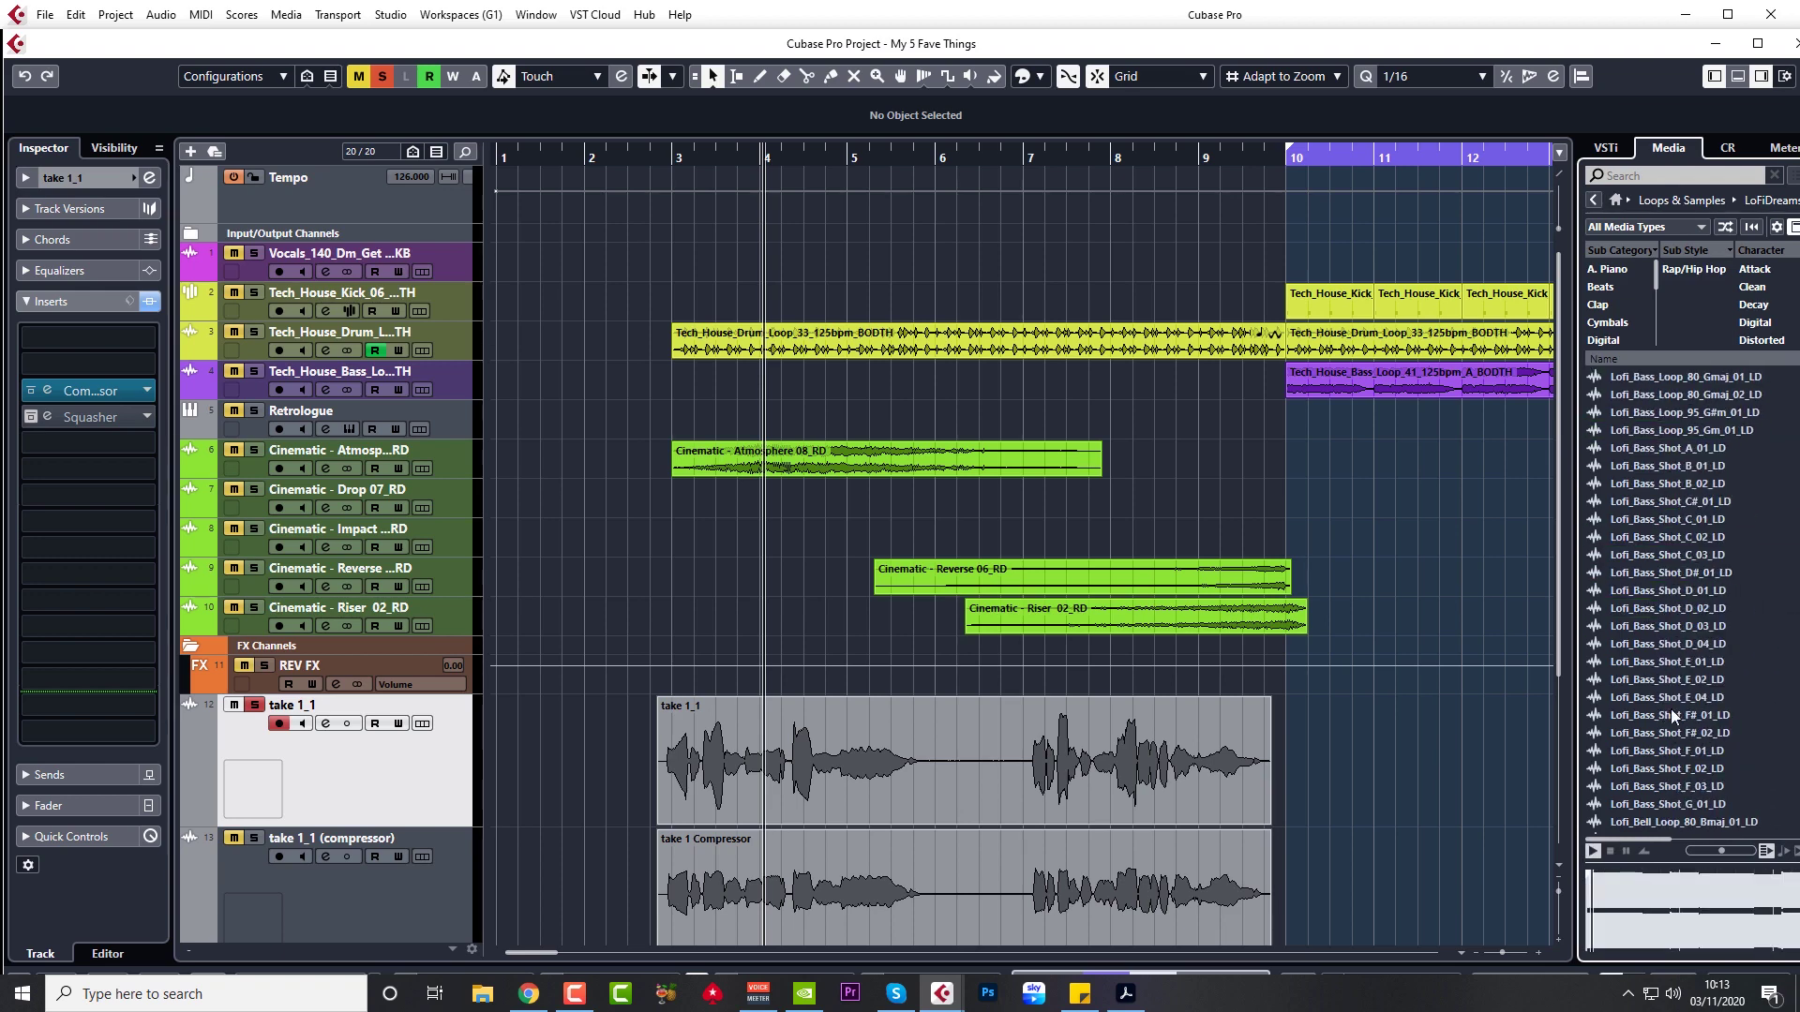
left_click(1661, 645)
scroll(1659, 713, "down", 3)
left_click(1653, 641)
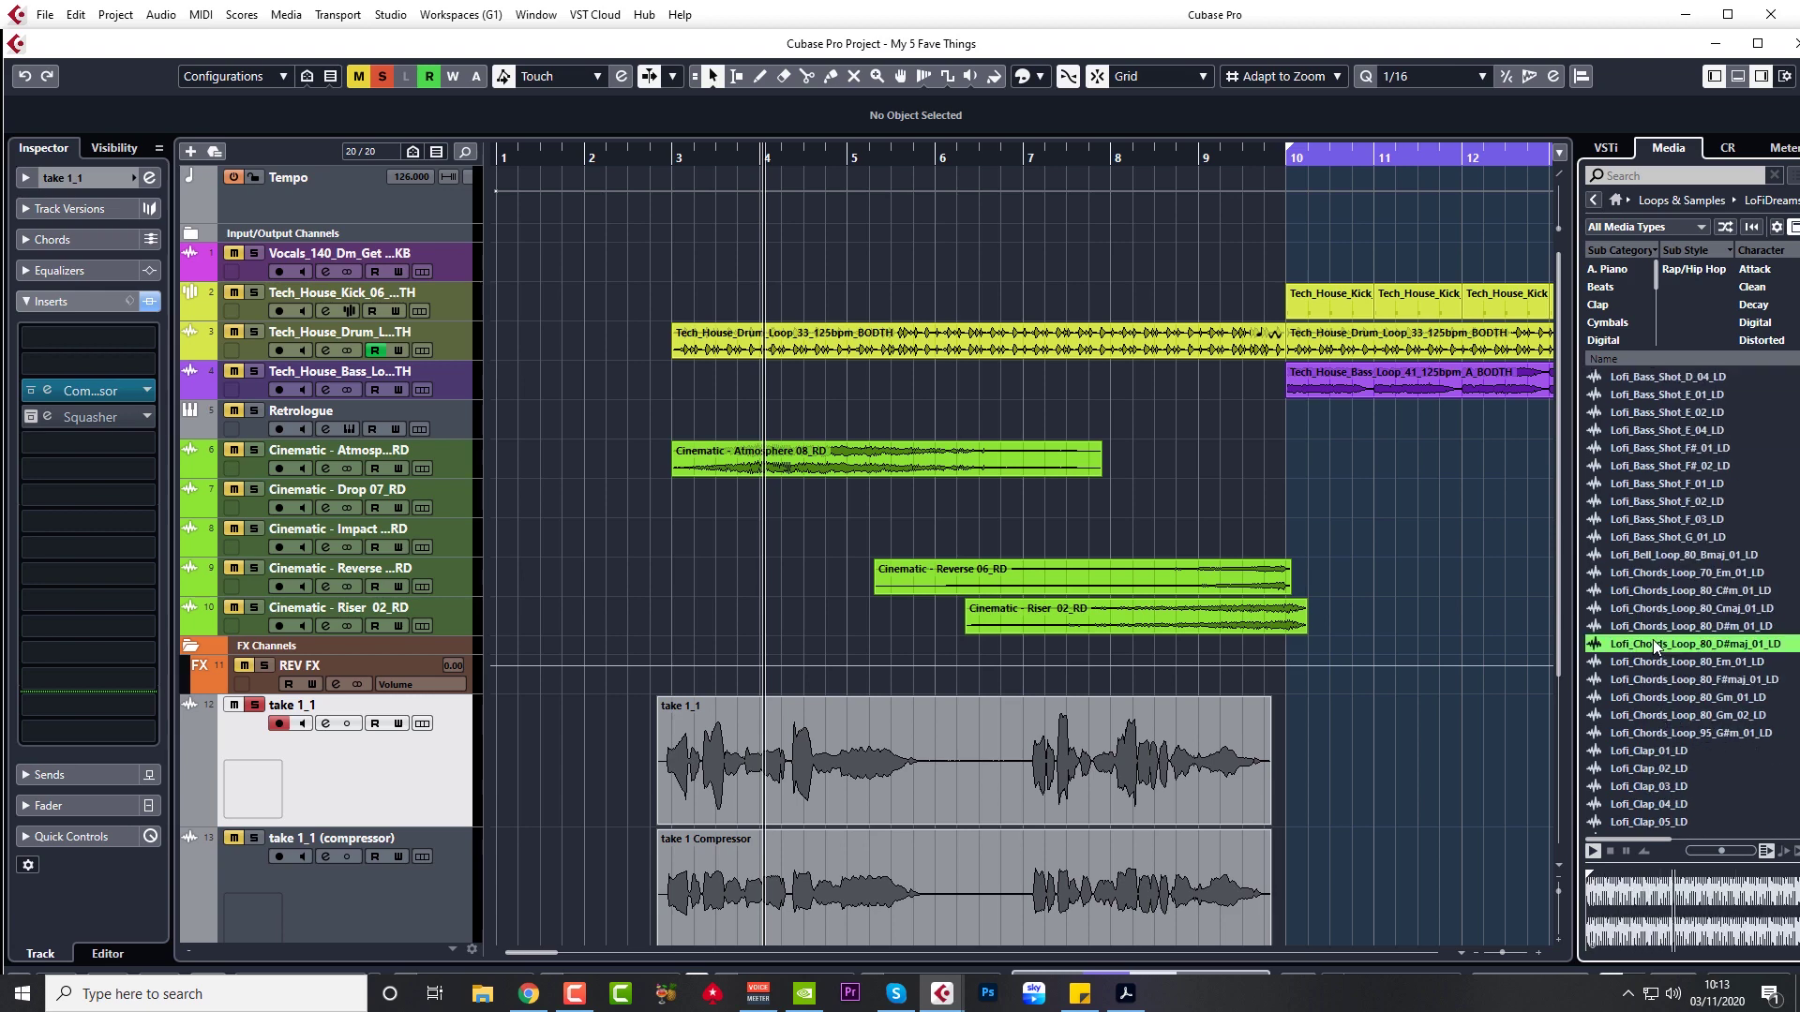
scroll(1677, 713, "down", 3)
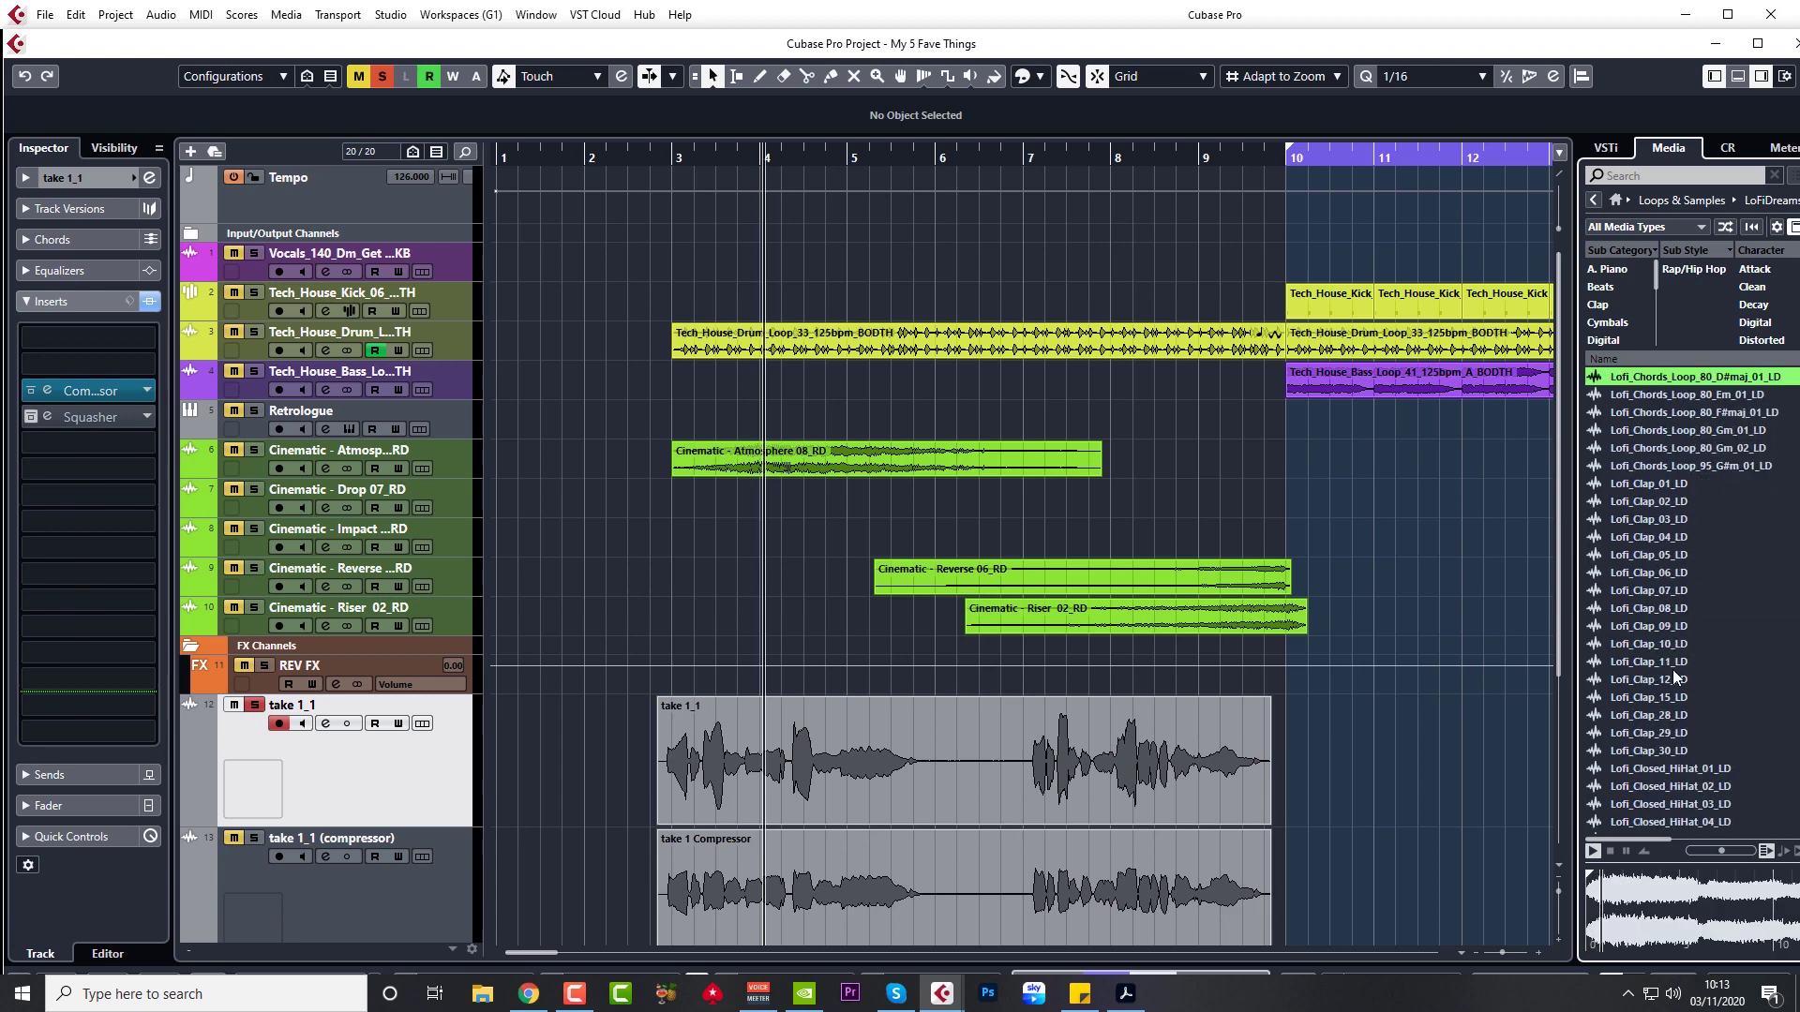
- Audition Lofi_Chords_Loop_80_Gm_01 and Lofi_Closed_HiHat_04, then one further sample down the LoFiDreams list
left_click(1668, 431)
scroll(1683, 636, "down", 3)
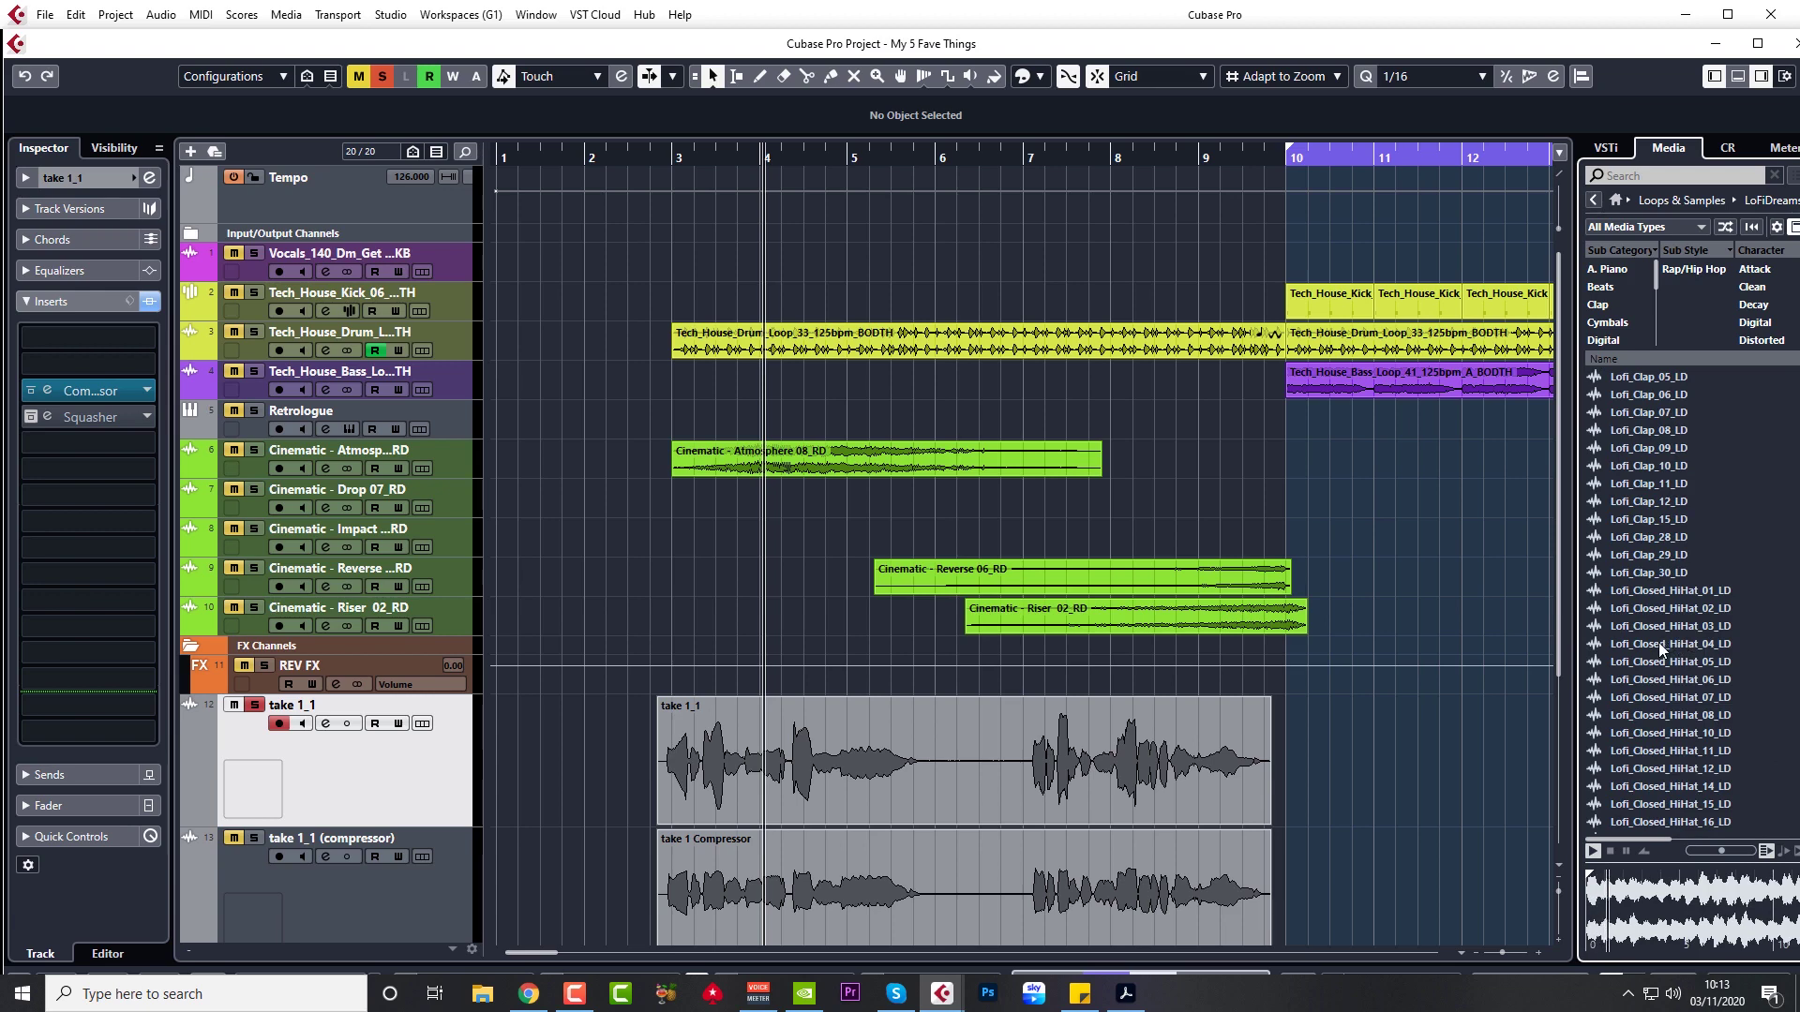
left_click(1659, 643)
scroll(1658, 649, "down", 4)
left_click(1648, 633)
- Audition Lofi_Downfaller_White_Noise_05, Lofi_Drum_Loop_135_02_Full and Lofi_Drum_Loop_145_03_Strpd
scroll(1658, 682, "down", 3)
scroll(1660, 657, "down", 2)
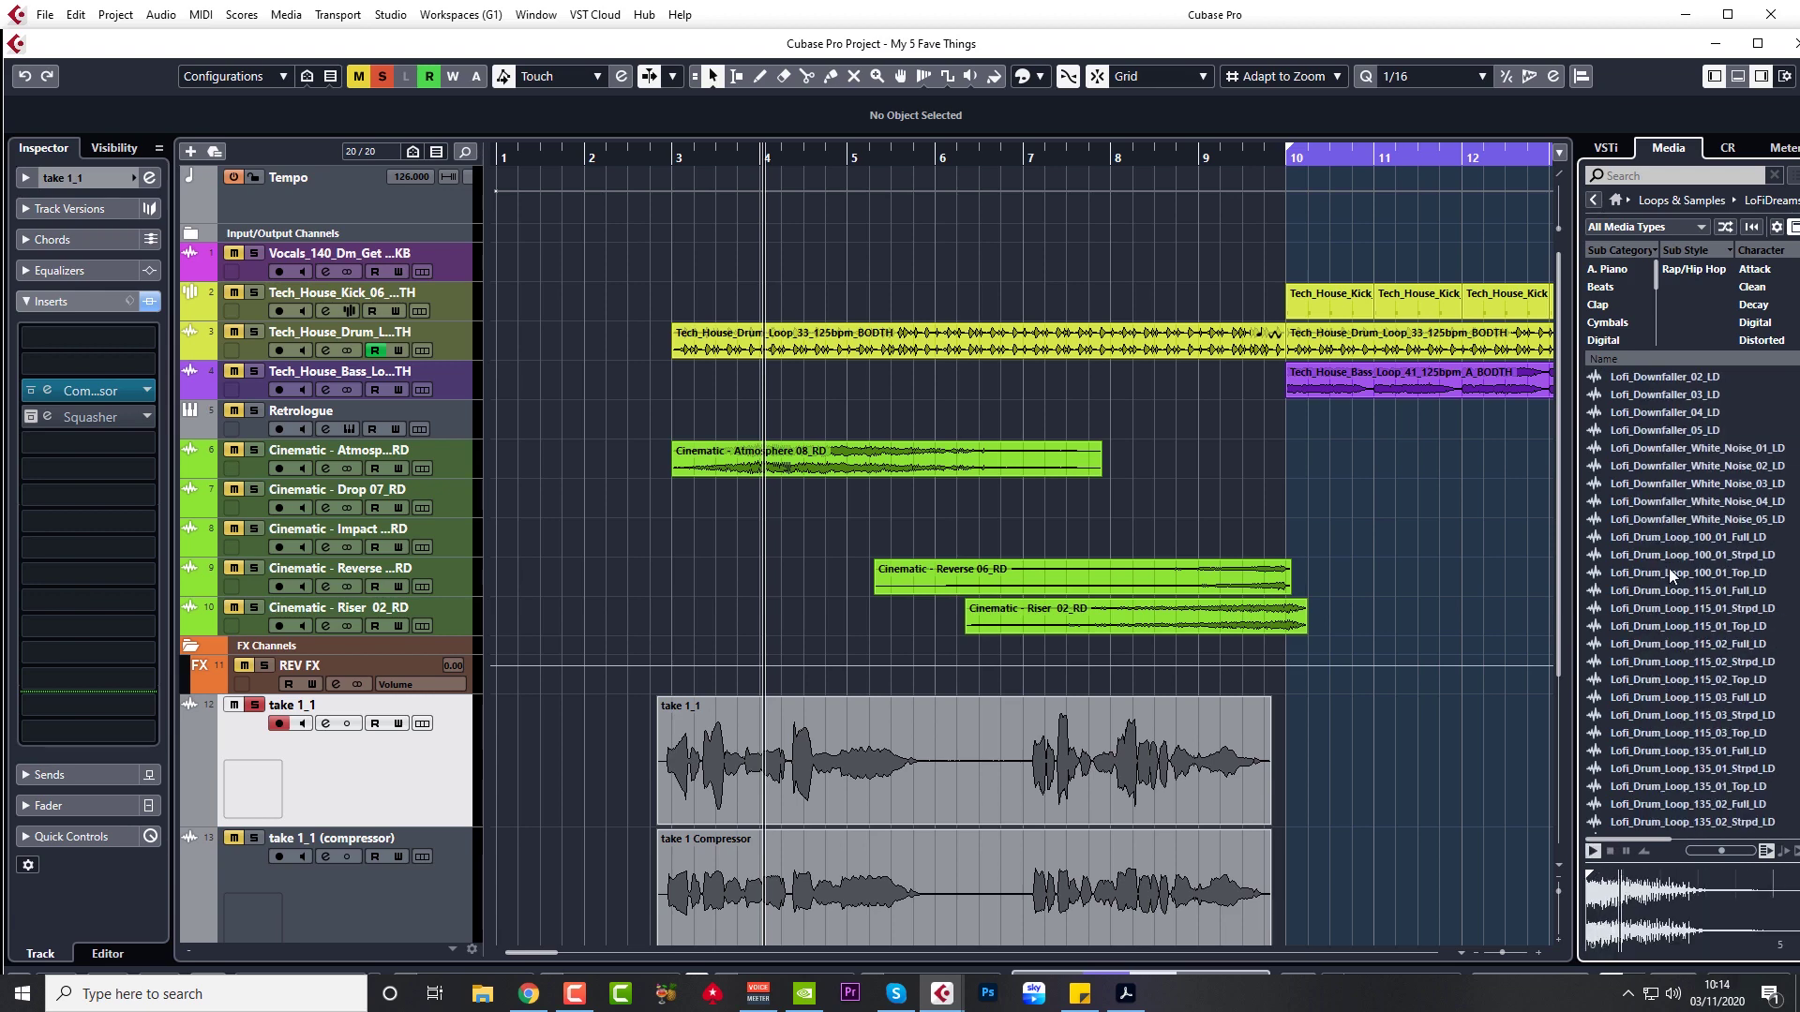
left_click(1674, 520)
scroll(1687, 657, "down", 3)
left_click(1656, 629)
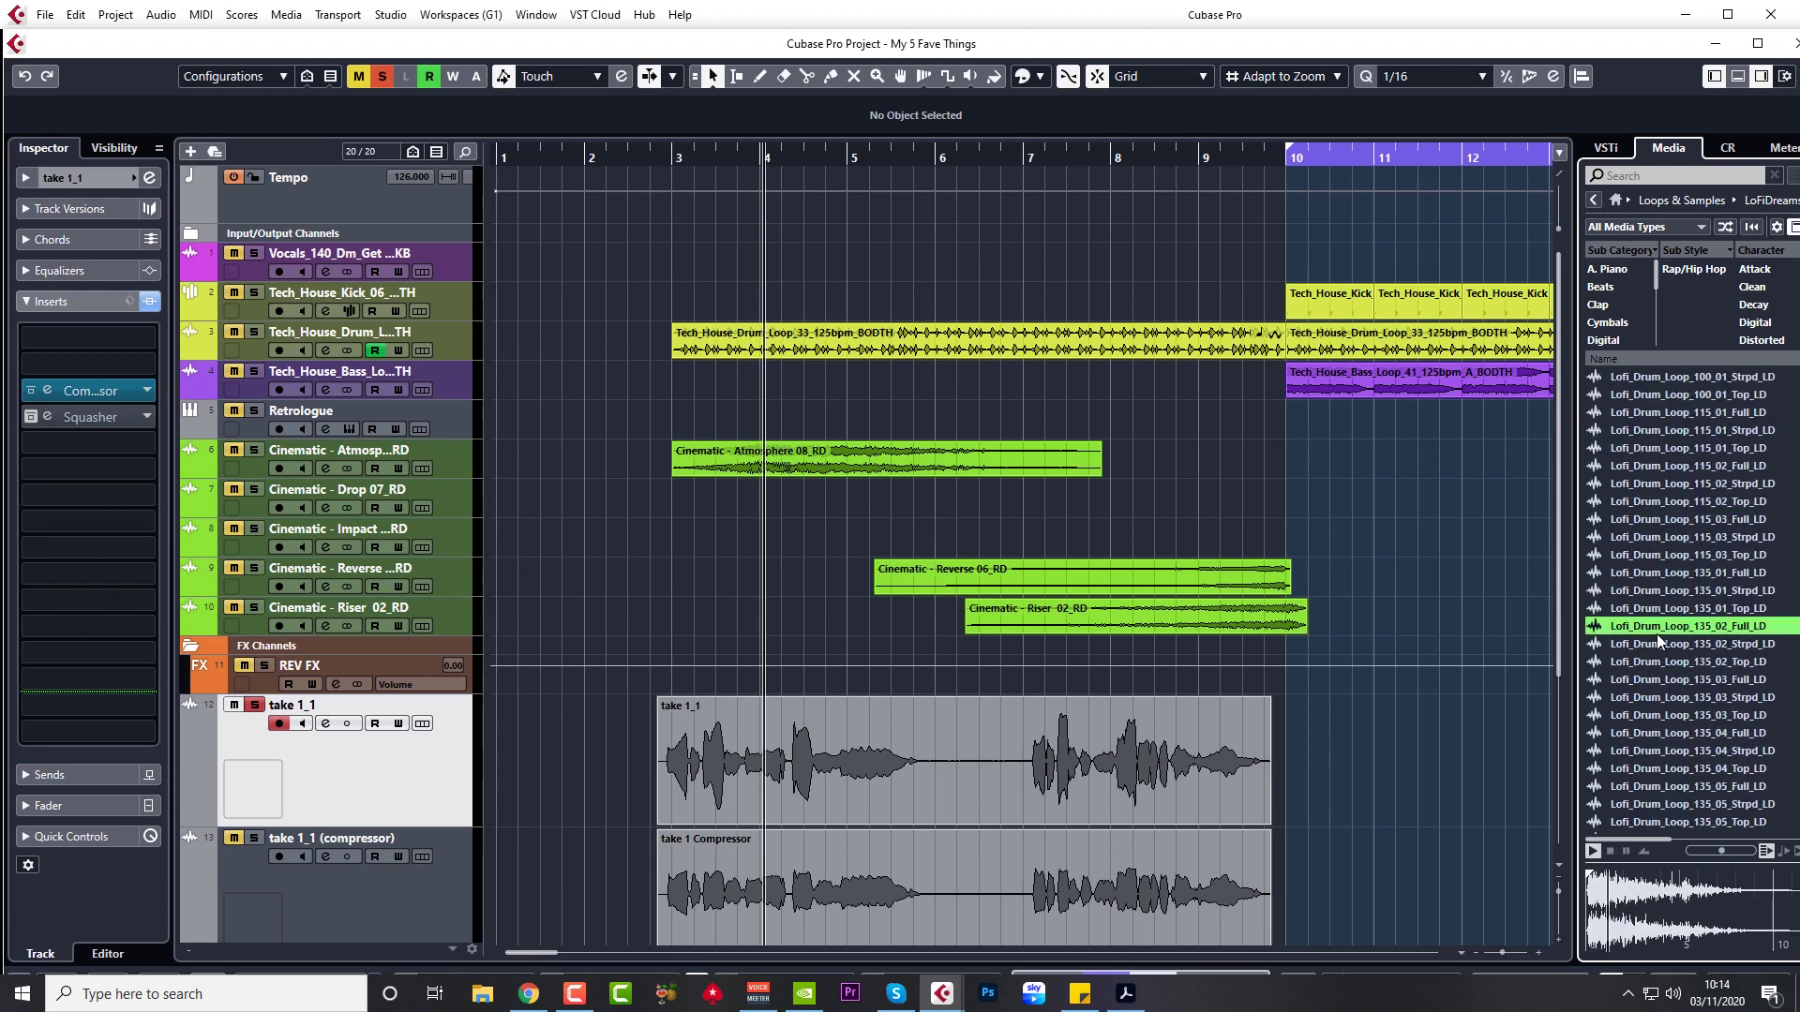
scroll(1727, 729, "down", 5)
left_click(1656, 693)
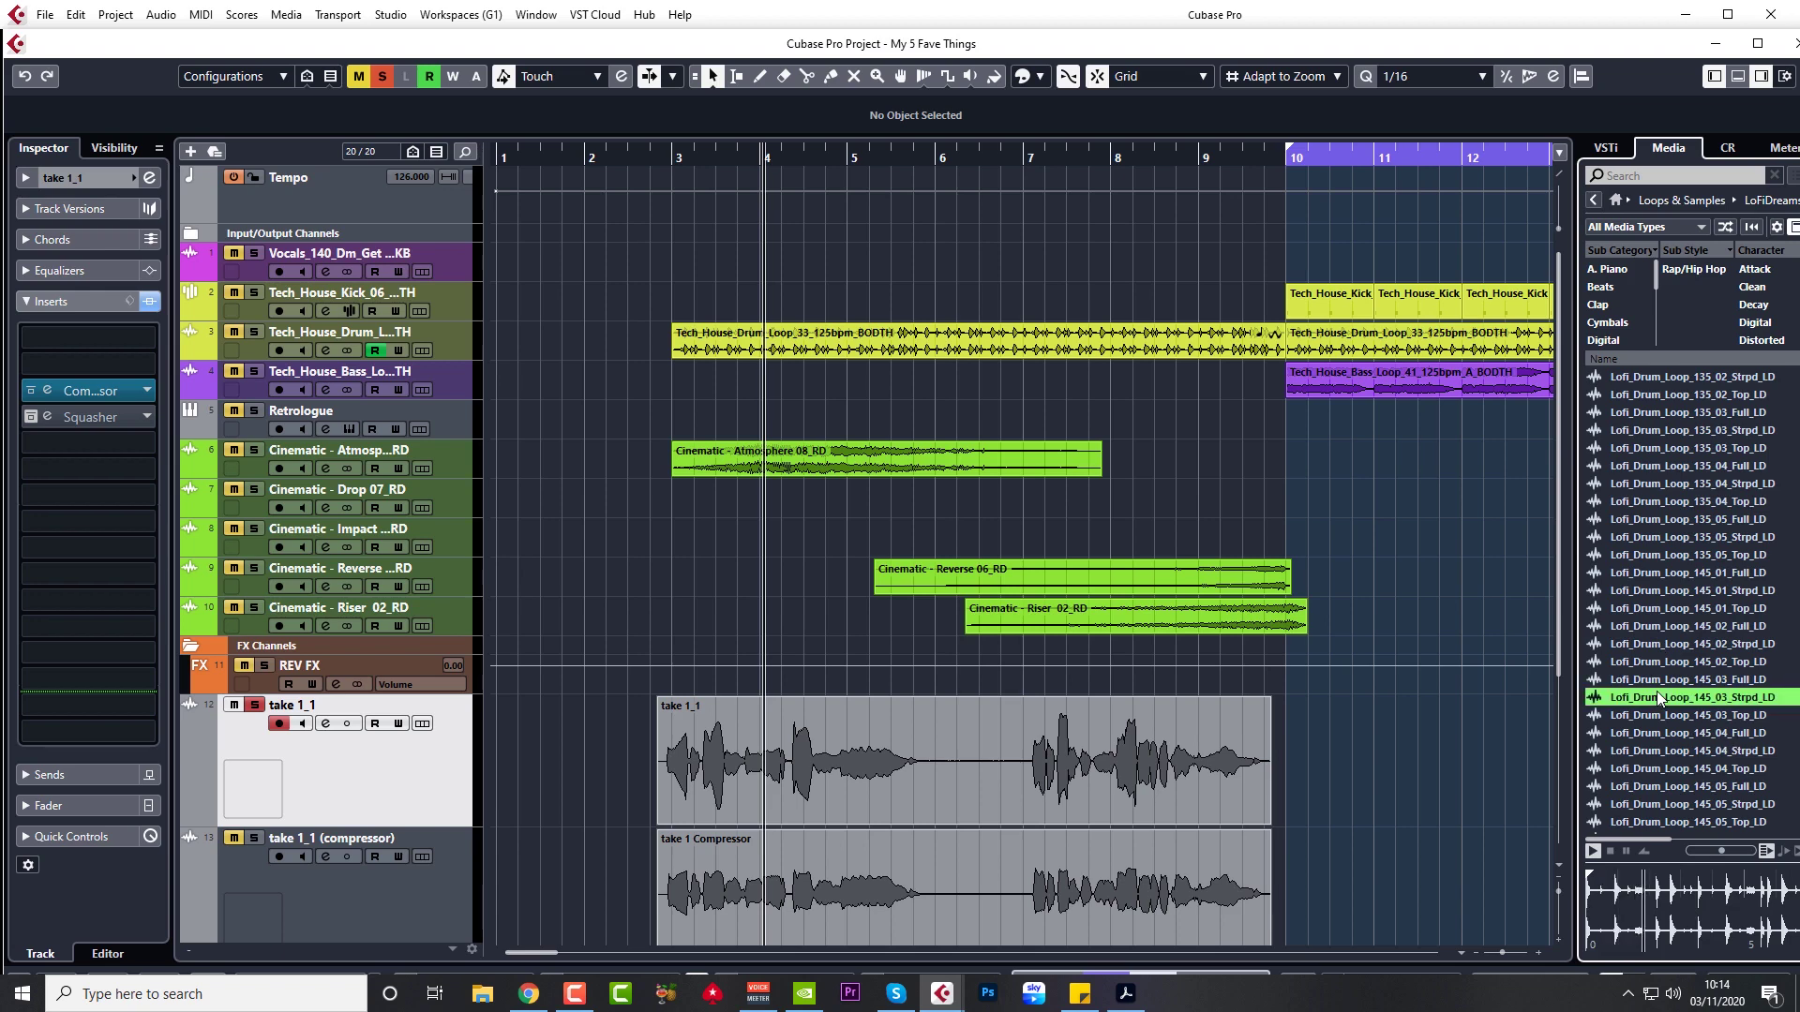
- Audition the drum loops Lofi_Drum_Loop_160_01_Top, Lofi_Drum_Loop_70_03_Full and Lofi_Drum_Loop_160_04_Full
scroll(1657, 713, "down", 3)
left_click(1655, 736)
scroll(1659, 731, "down", 2)
scroll(1661, 731, "down", 3)
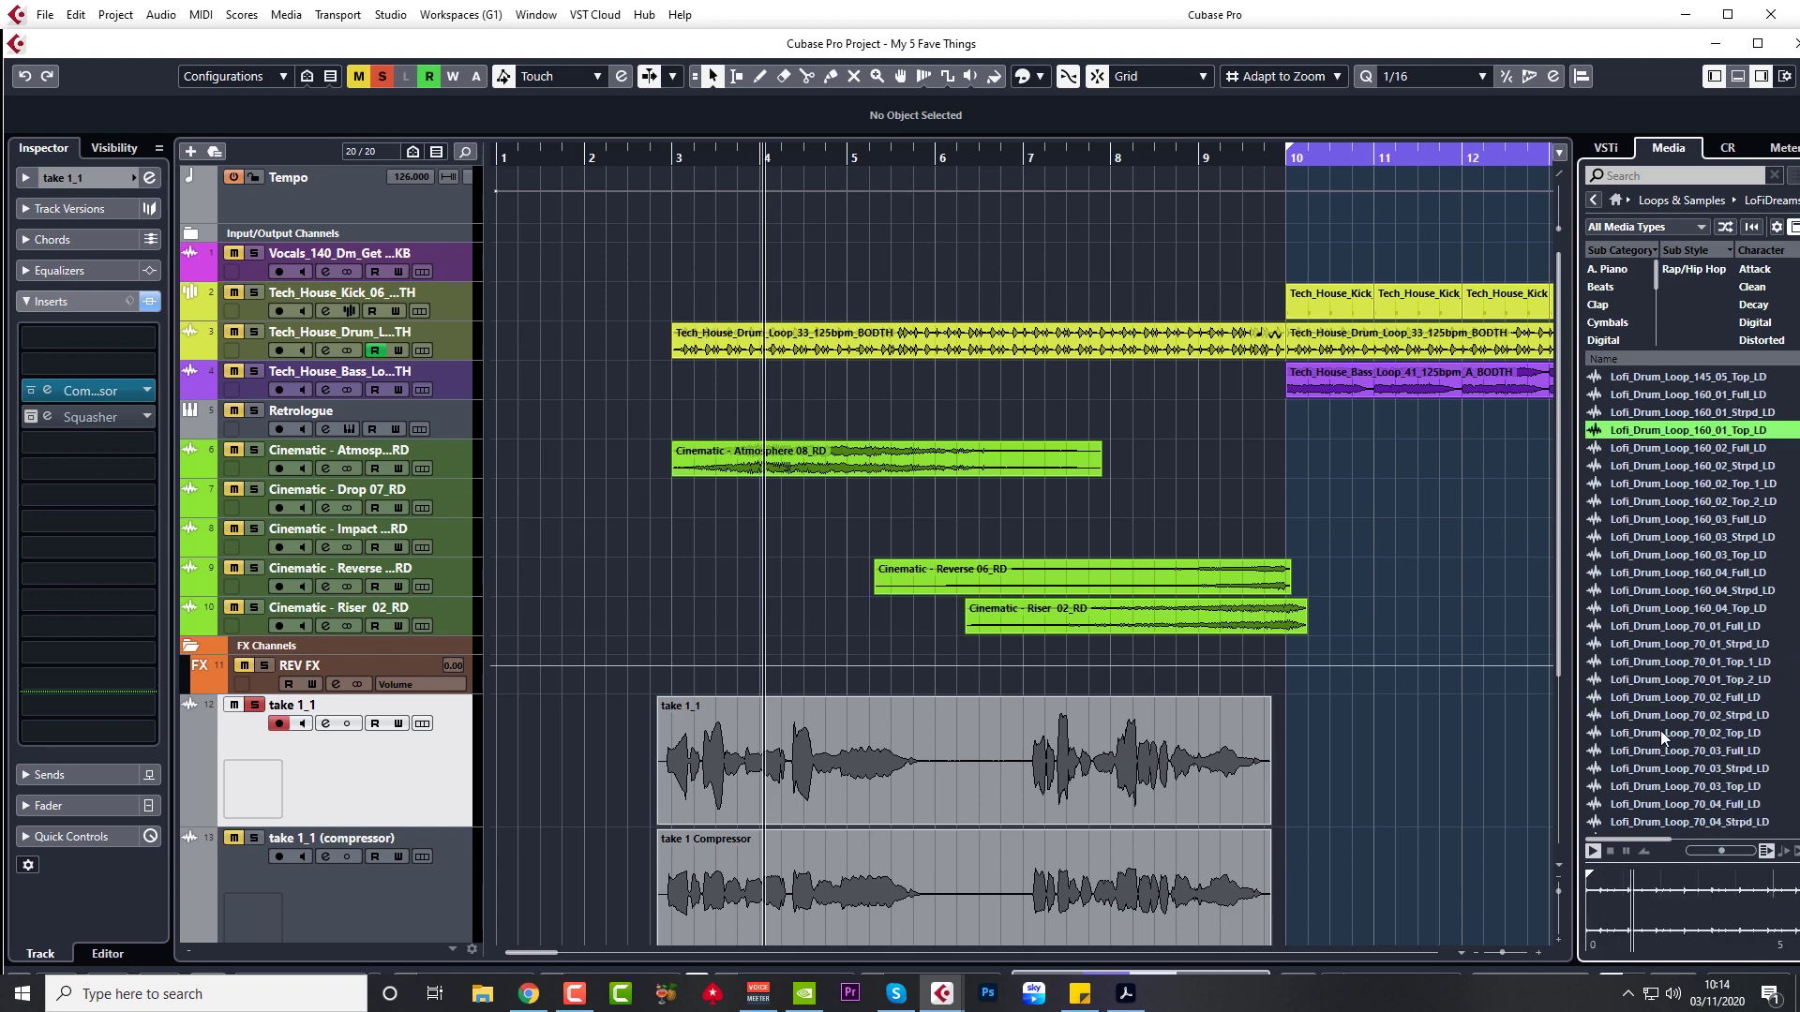
left_click(1655, 755)
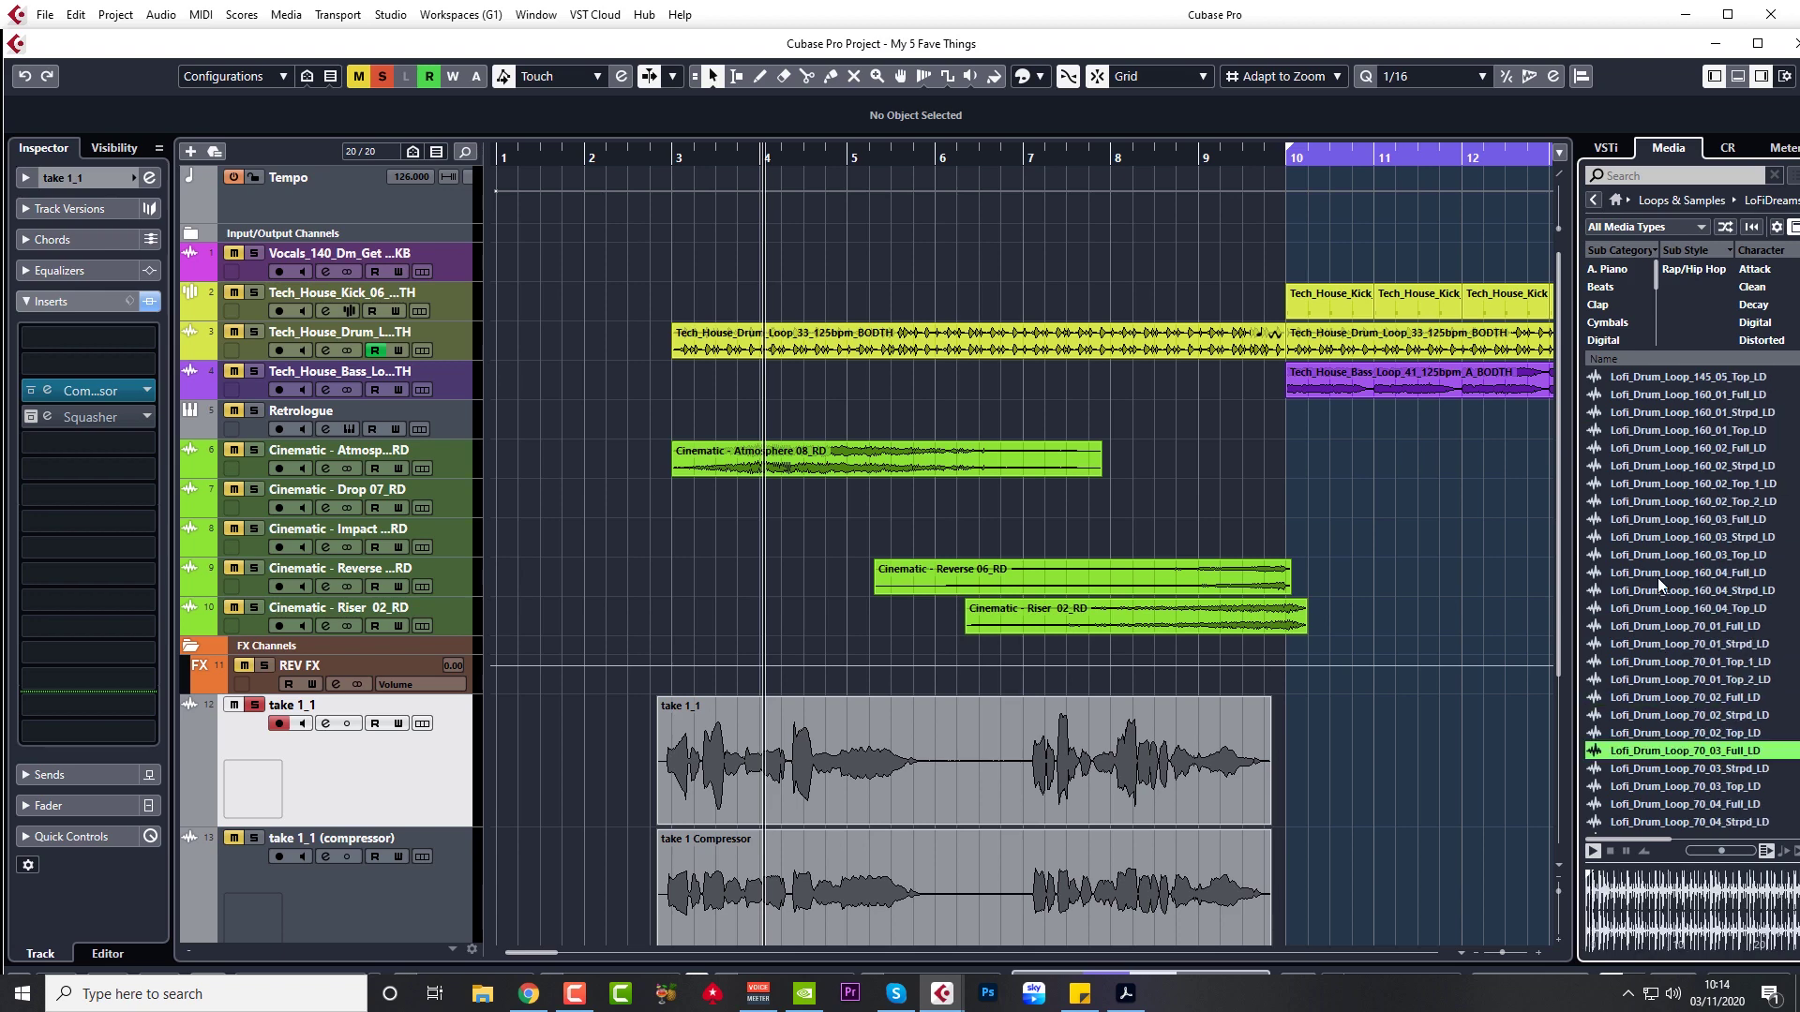
left_click(1658, 574)
- Audition the drum loops Lofi_Drum_Loop_80_04_Full, Lofi_Drum_Loop_80_10_Full and Lofi_Drum_Loop_95_03_Full
scroll(1670, 749, "down", 6)
left_click(1667, 734)
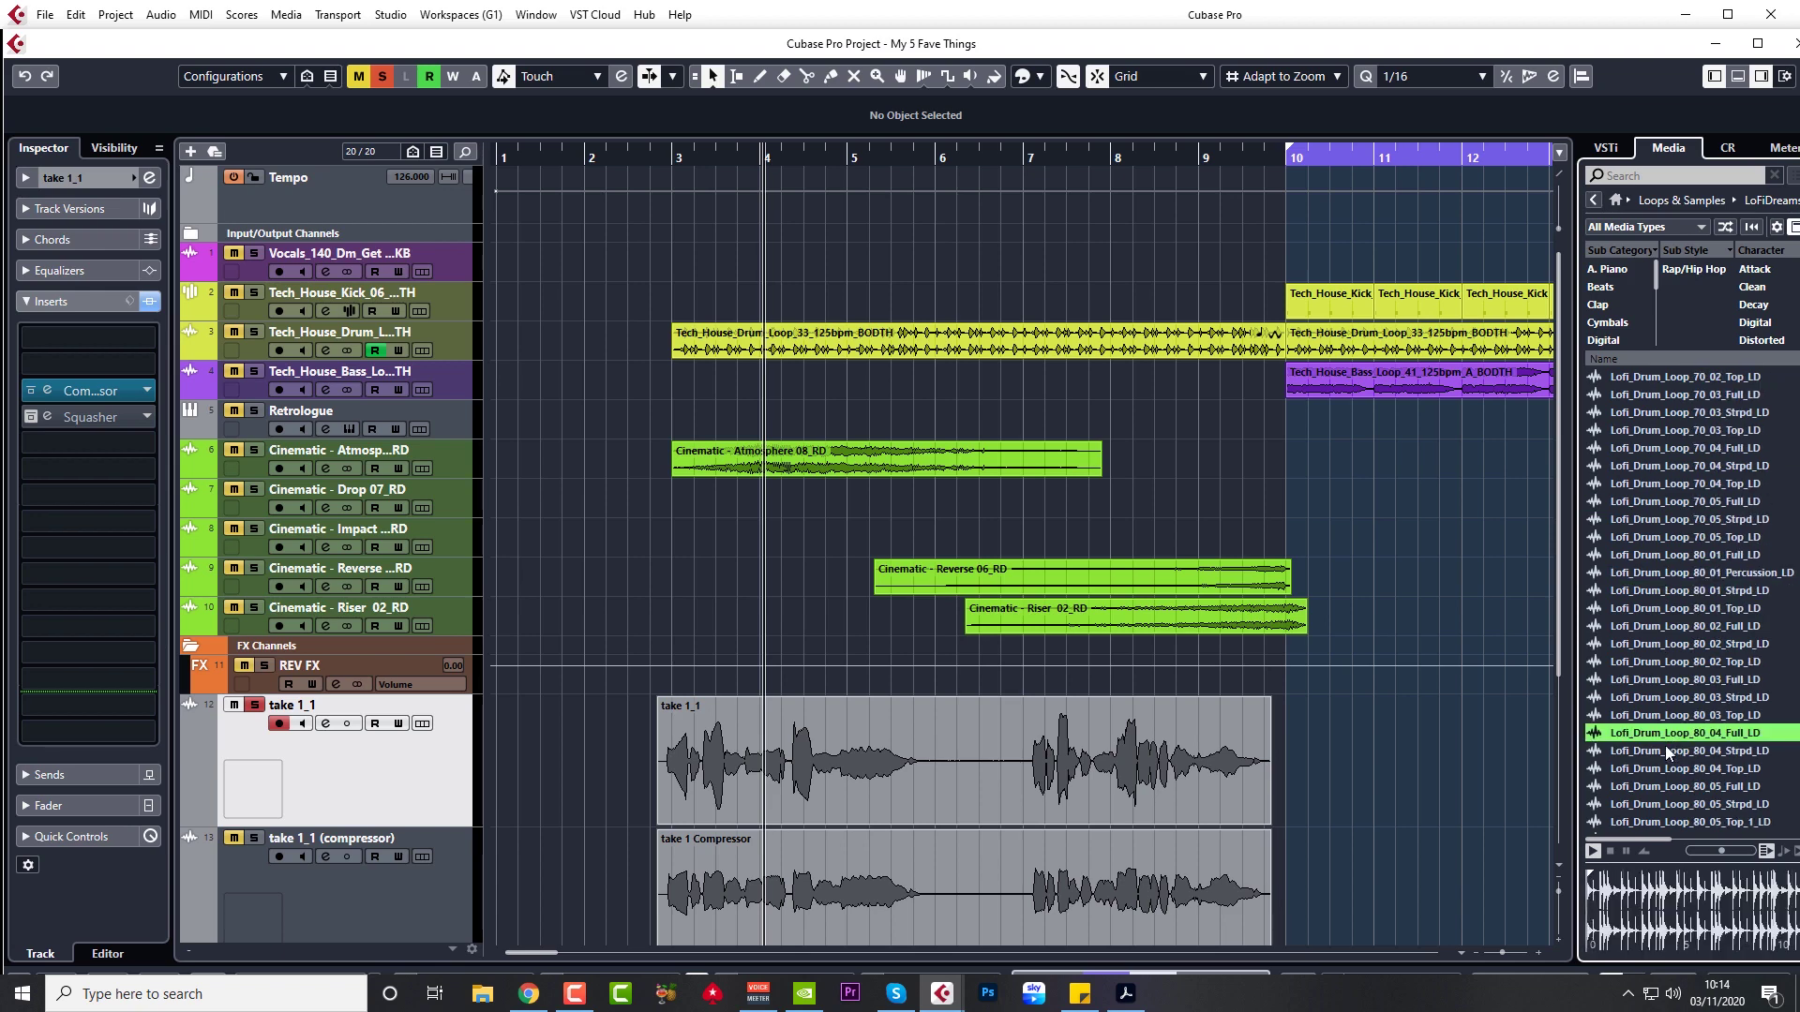
scroll(1665, 755, "down", 6)
left_click(1661, 716)
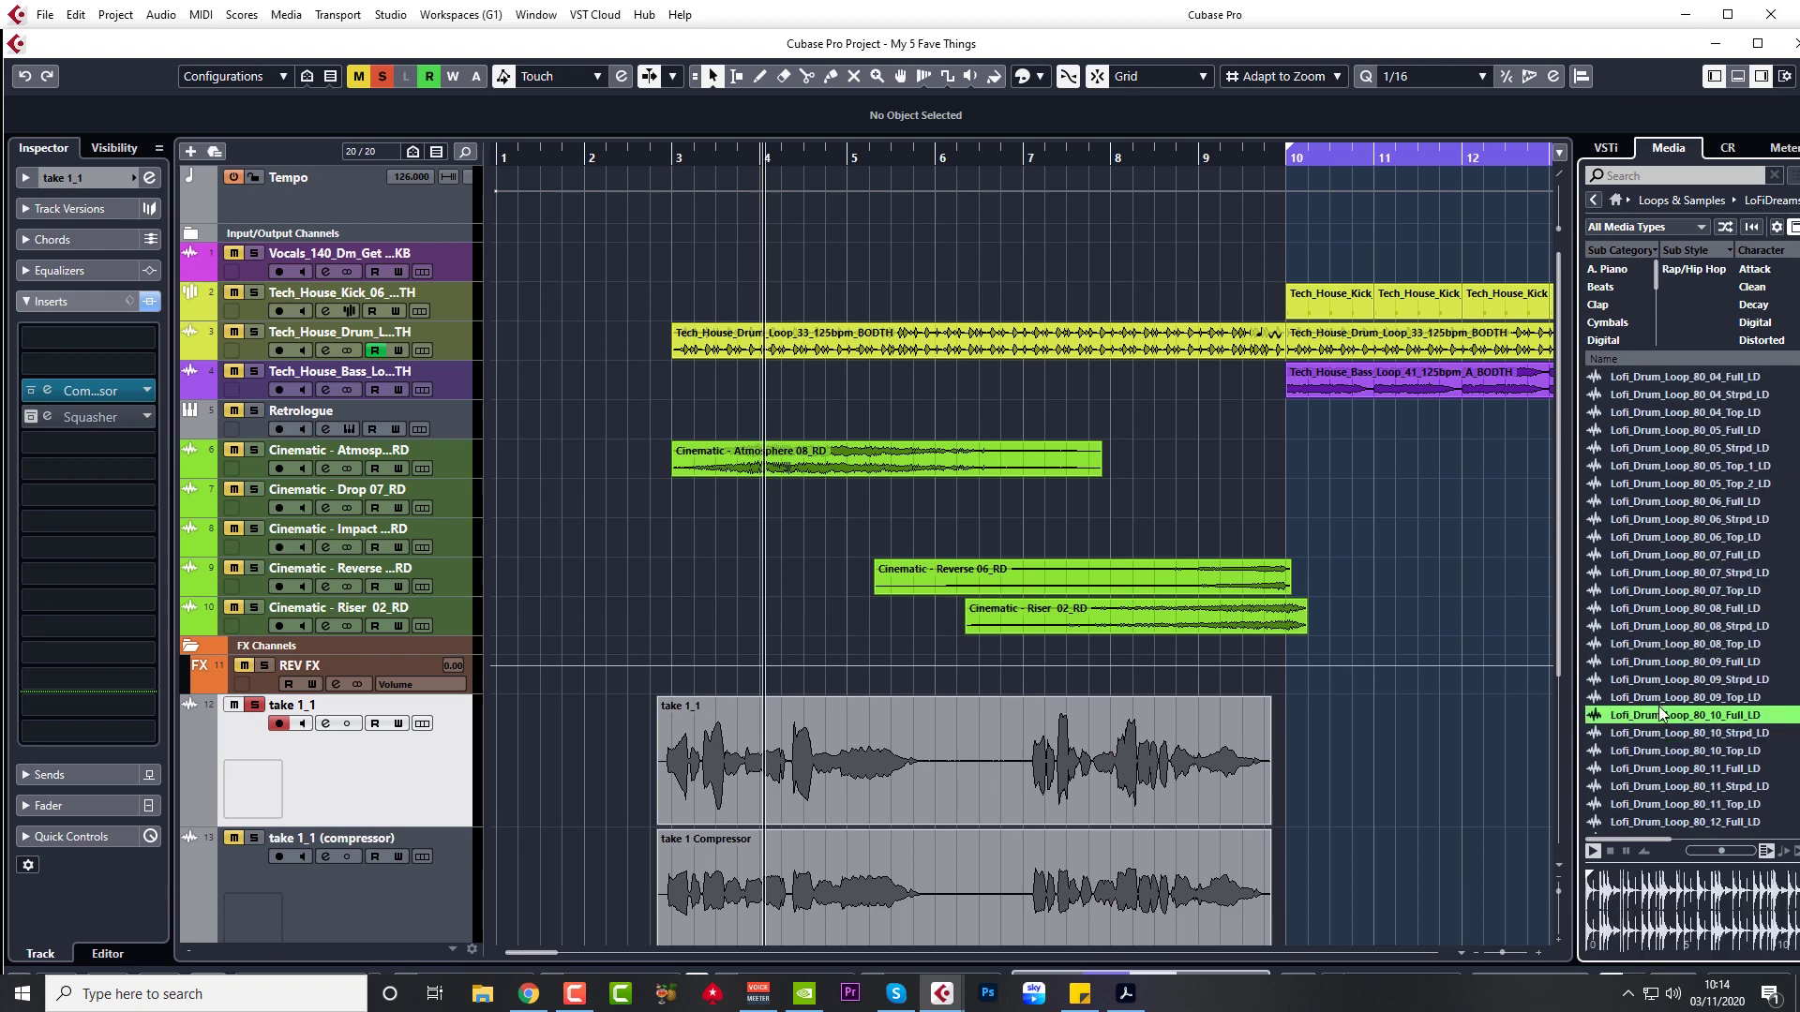
scroll(1676, 745, "down", 6)
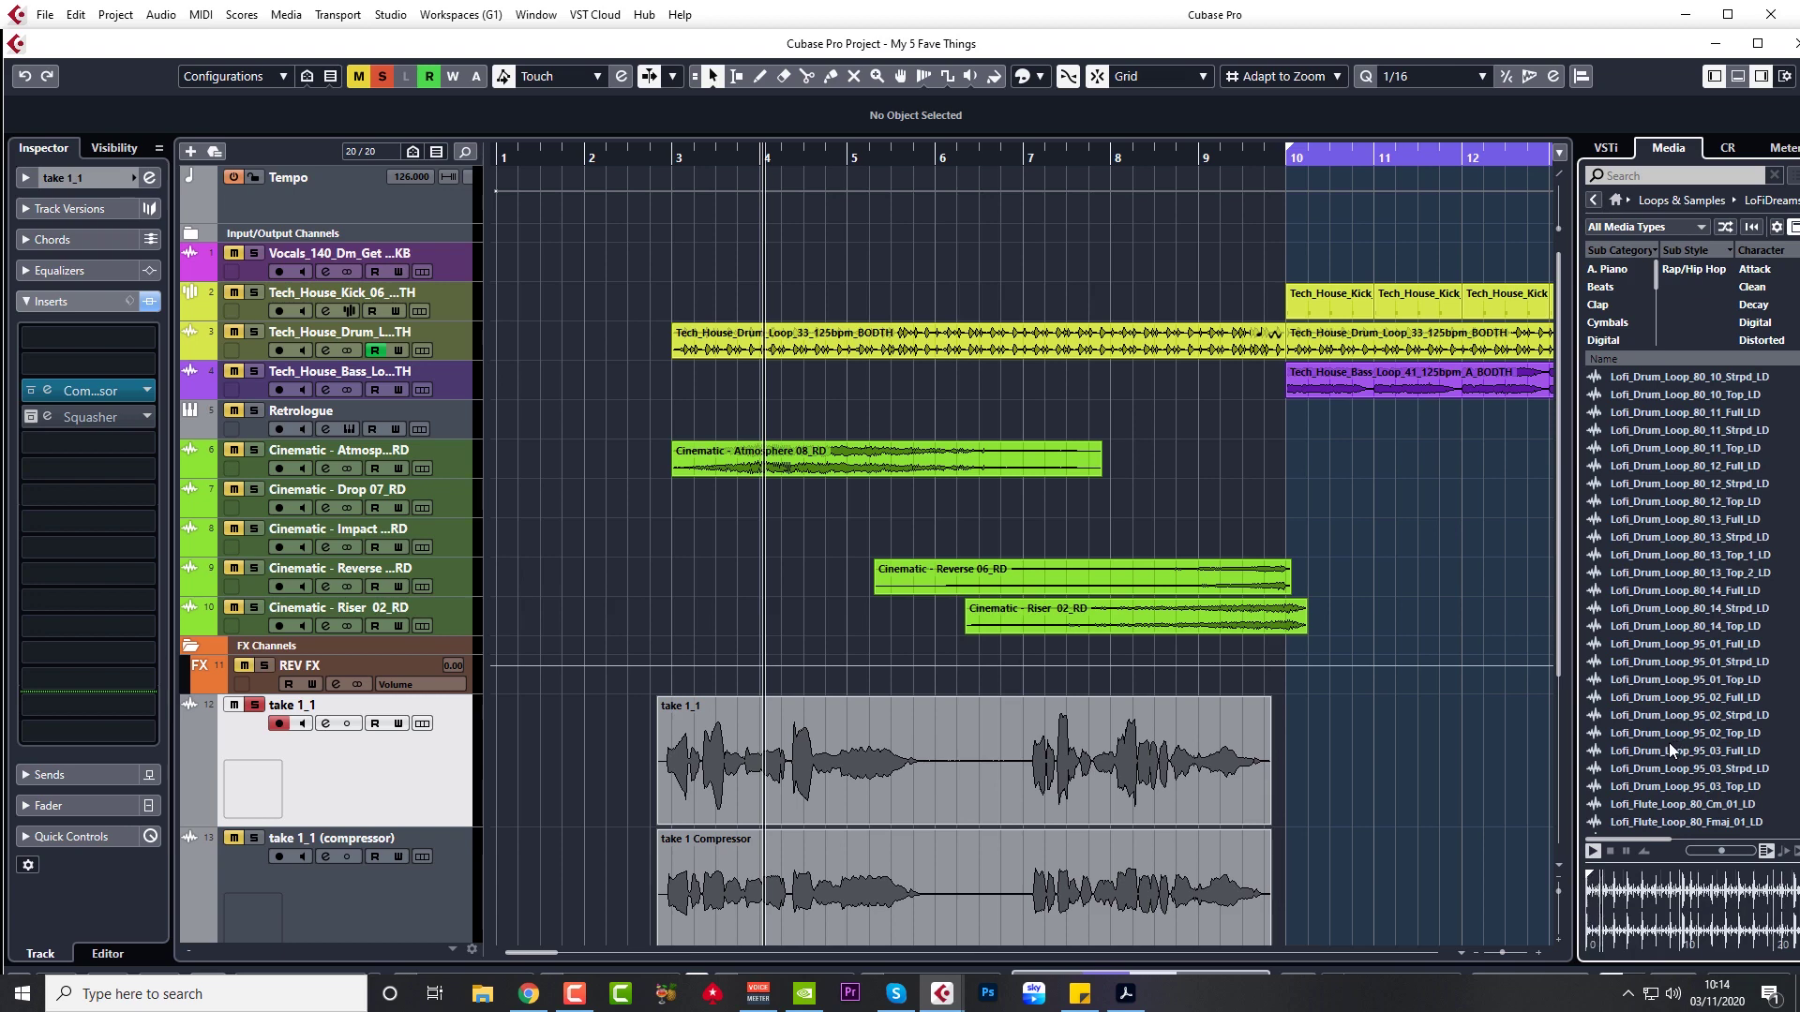
left_click(1671, 747)
- Audition the effect sample Lofi_FX_Shot_09 and the guitar loop Lofi_Guitar_Loop_115_Bmaj_01
scroll(1675, 755, "down", 5)
left_click(1665, 712)
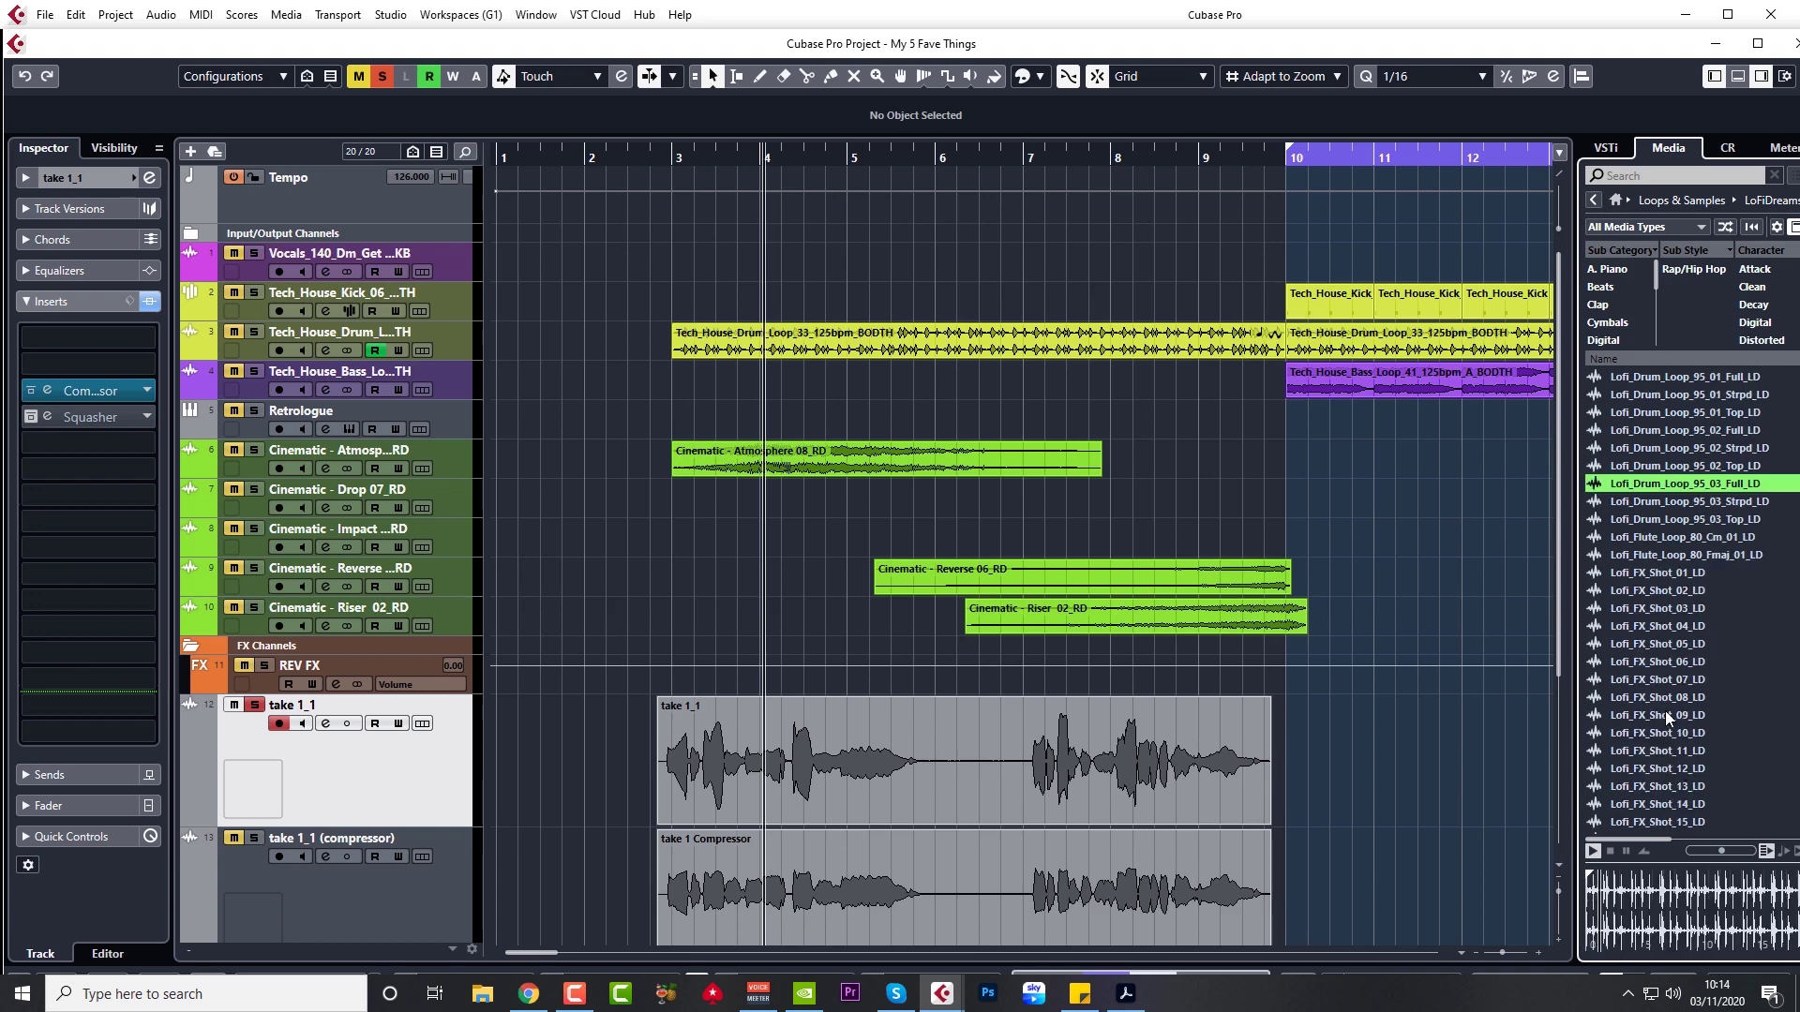
scroll(1692, 770, "down", 4)
left_click(1693, 769)
- Audition the guitar loops Lofi_Guitar_Loop_70_Bm_01, Lofi_Guitar_Loop_80_Fm_02 and Lofi_Guitar_Loop_80_Cmaj_01
scroll(1698, 769, "down", 6)
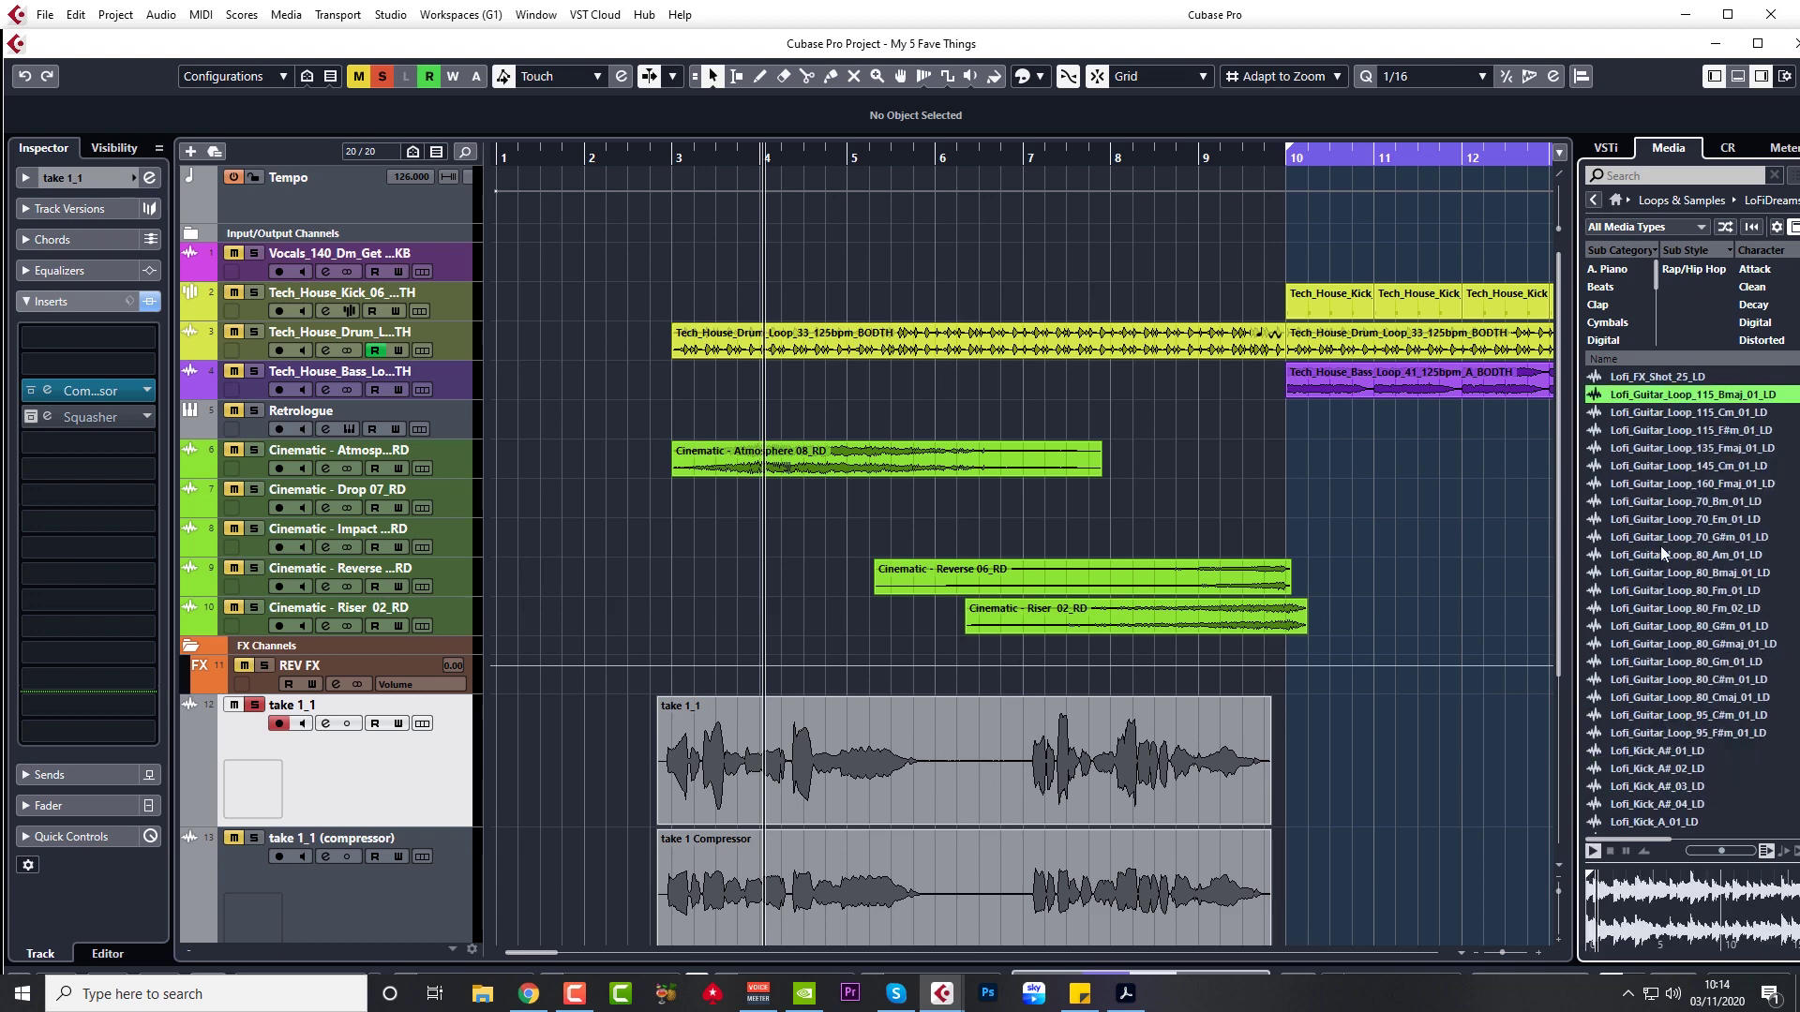
left_click(1650, 502)
left_click(1661, 608)
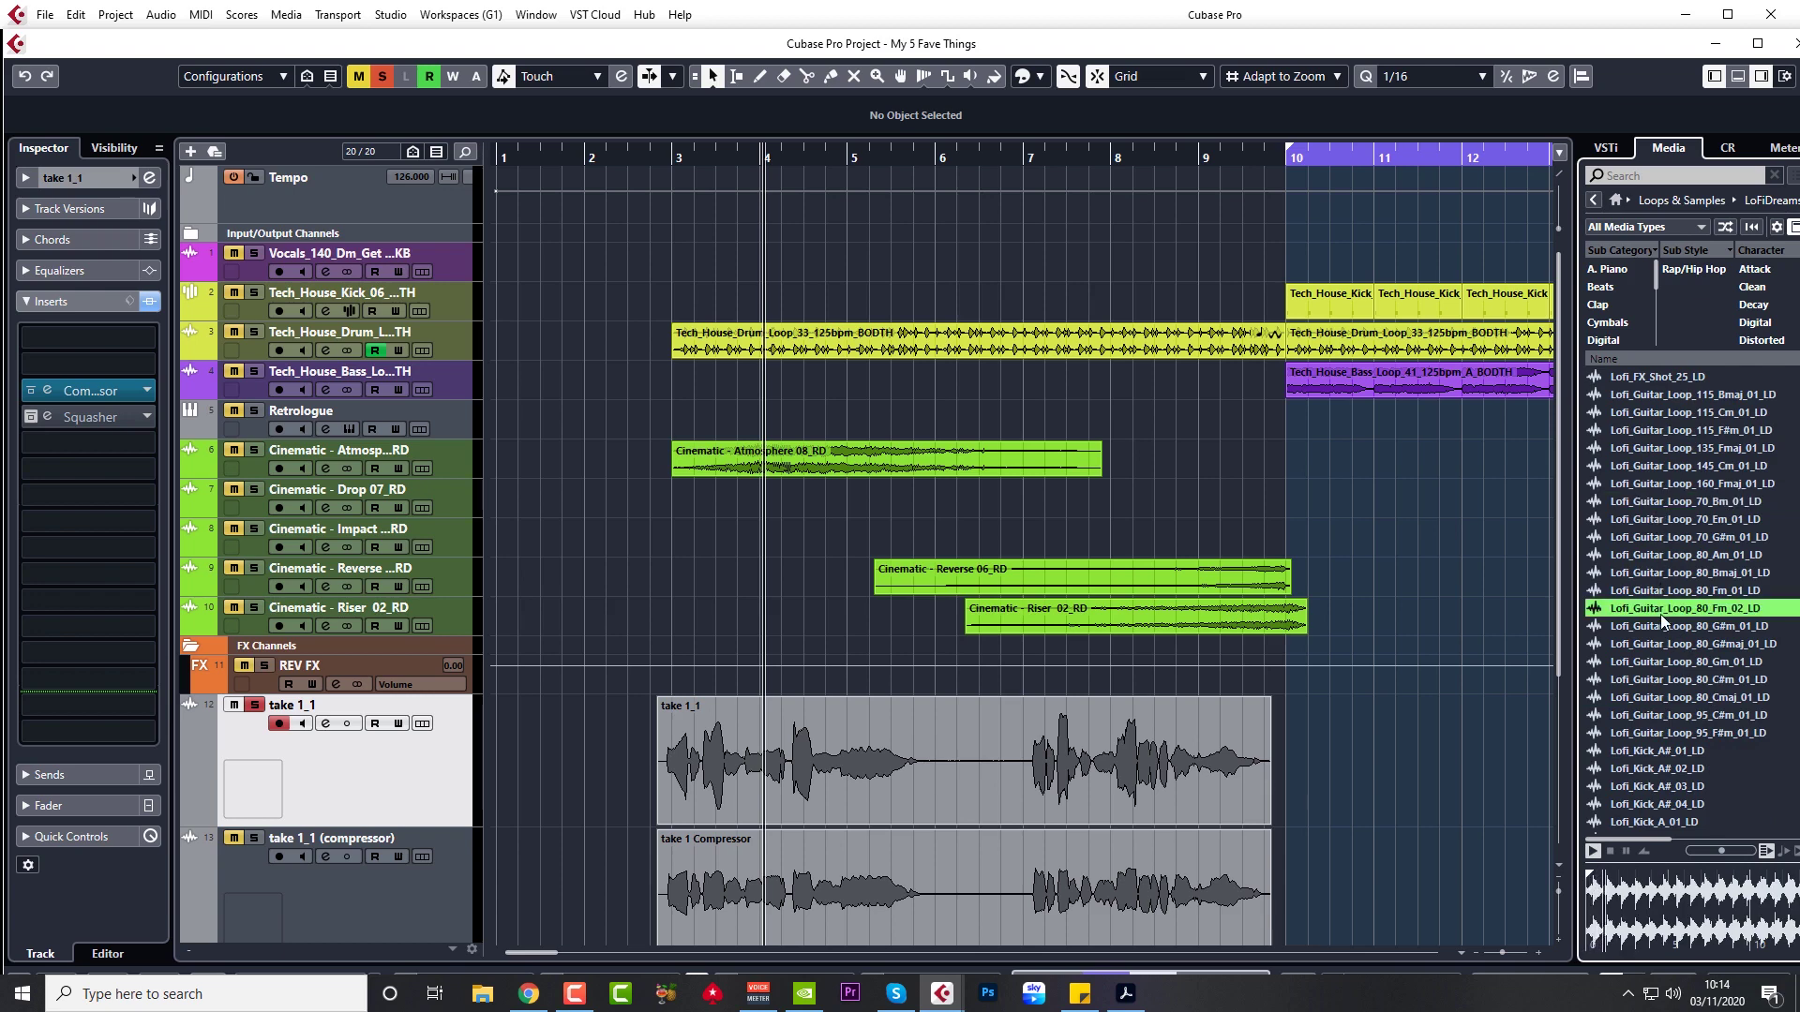
left_click(1665, 697)
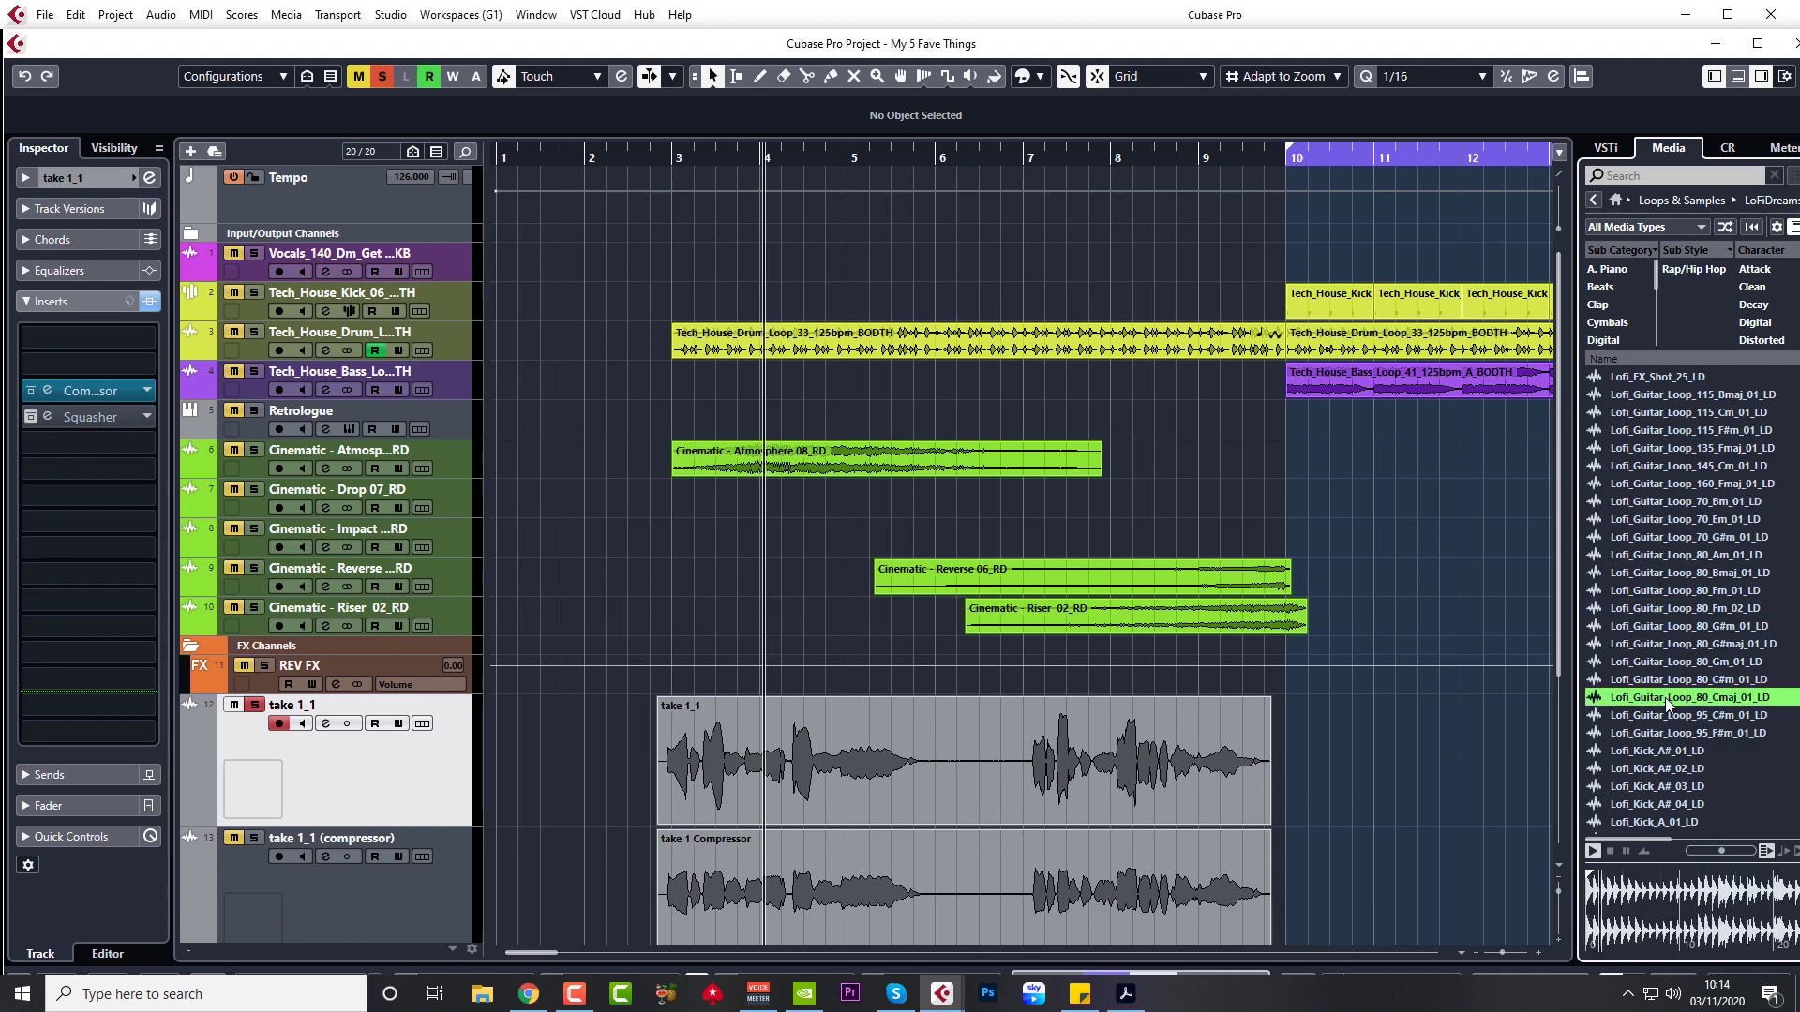
- Audition the piano loops Lofi_Piano_Loop_80_Cmaj_02, Lofi_Piano_Loop_80_D#maj_01 and Lofi_Piano_Loop_80_Fmaj_01
scroll(1665, 698, "down", 10)
scroll(1650, 661, "down", 10)
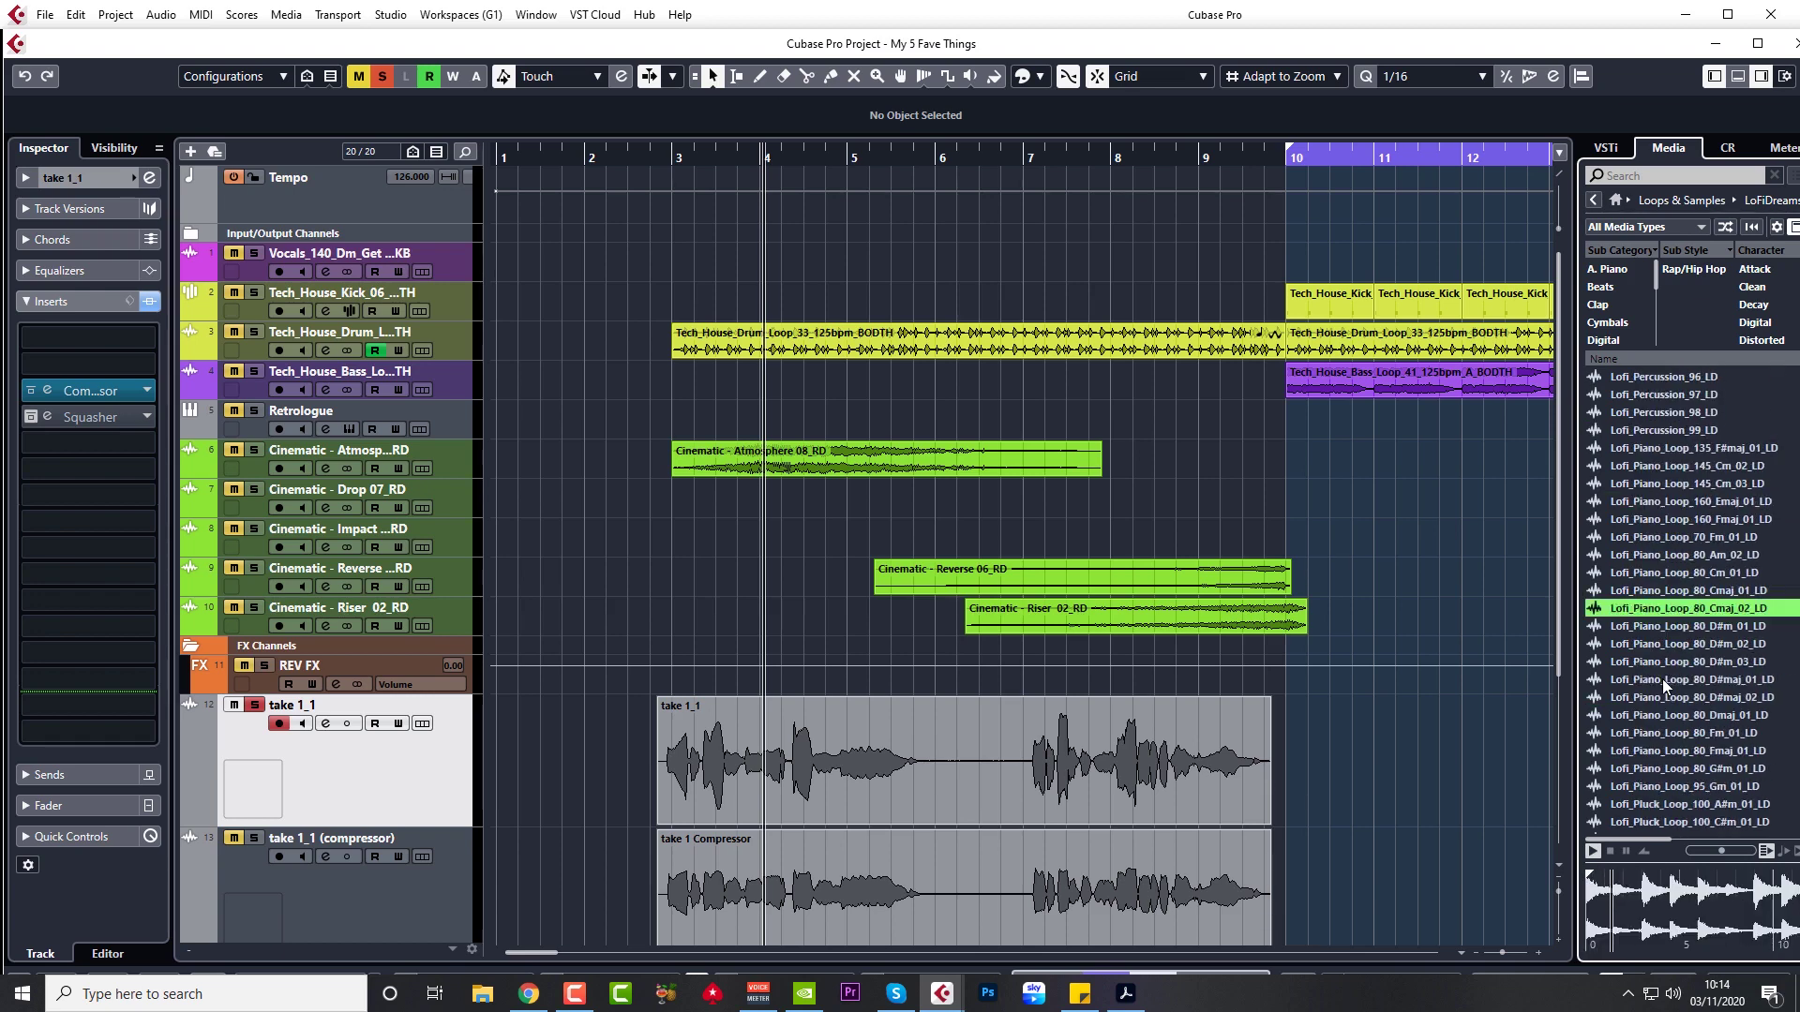
left_click(1662, 679)
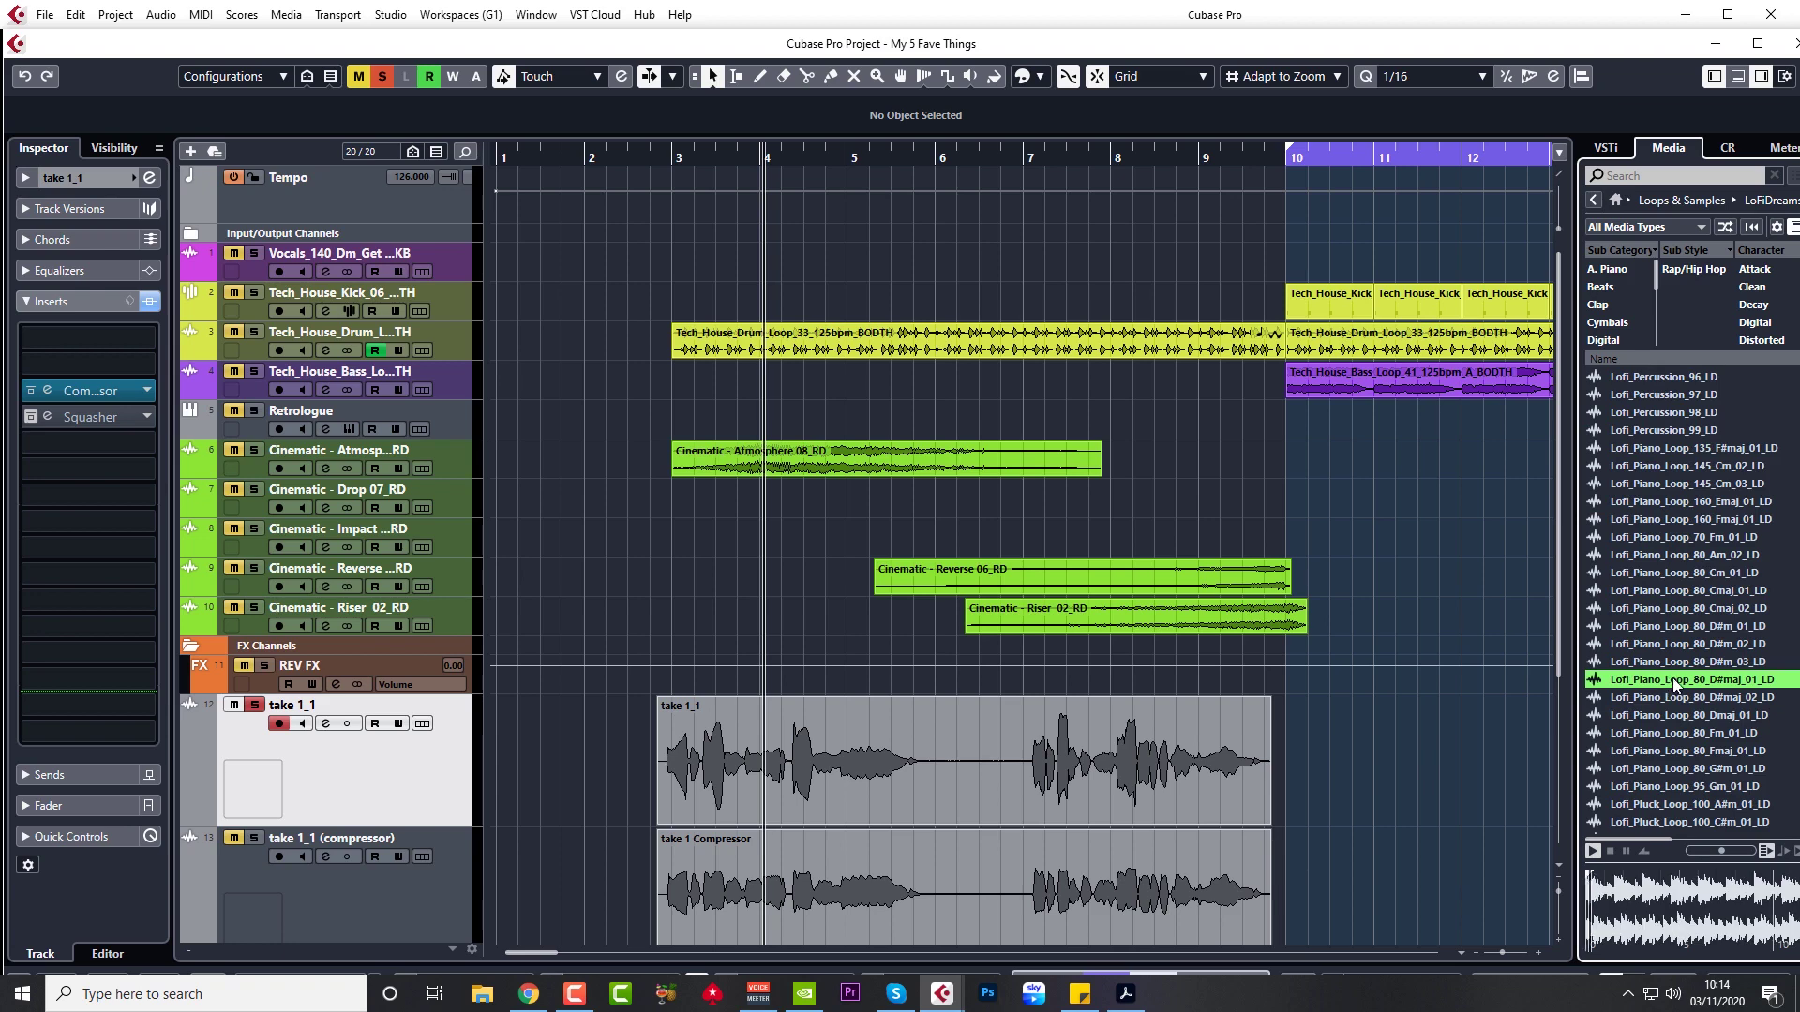
left_click(1658, 751)
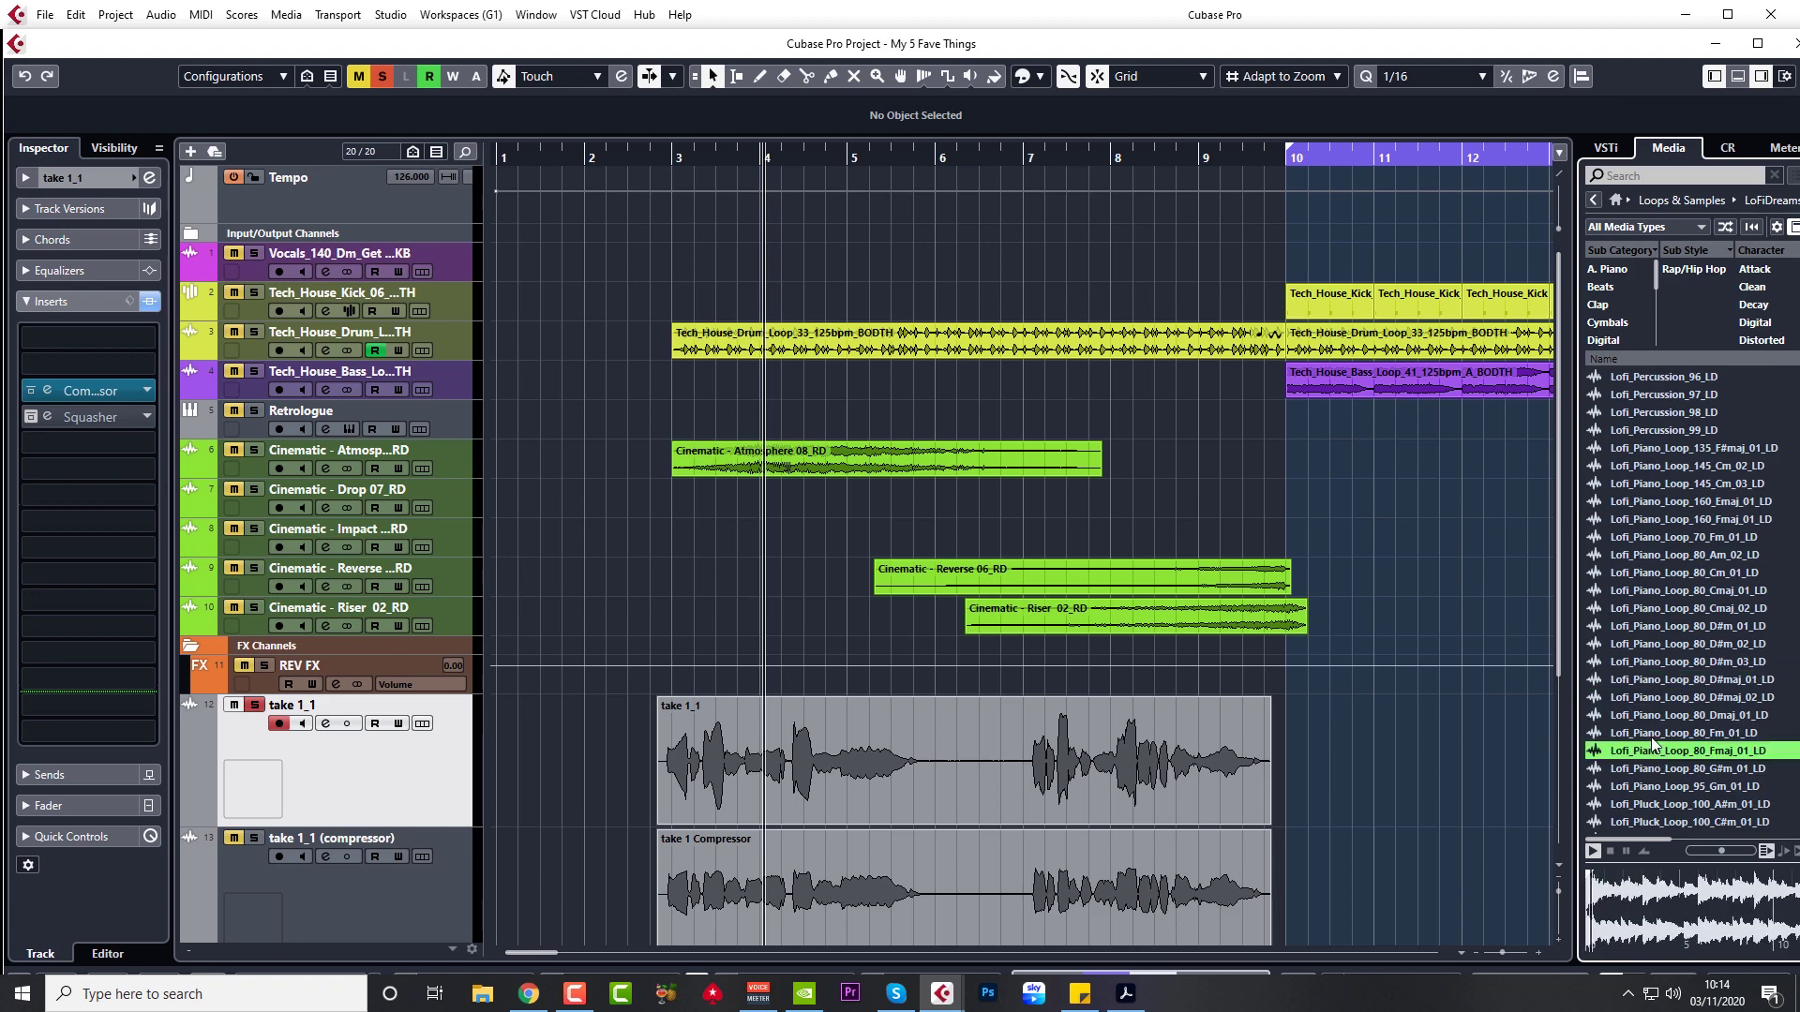
- Open the Night CallSynthwave sound set and audition Synth_Wave_Arp_Loop_105_E_01 and Synth_Wave_Arp_Loop_90_G_01
scroll(1658, 751, "down", 5)
scroll(1660, 713, "down", 15)
left_click(1664, 573)
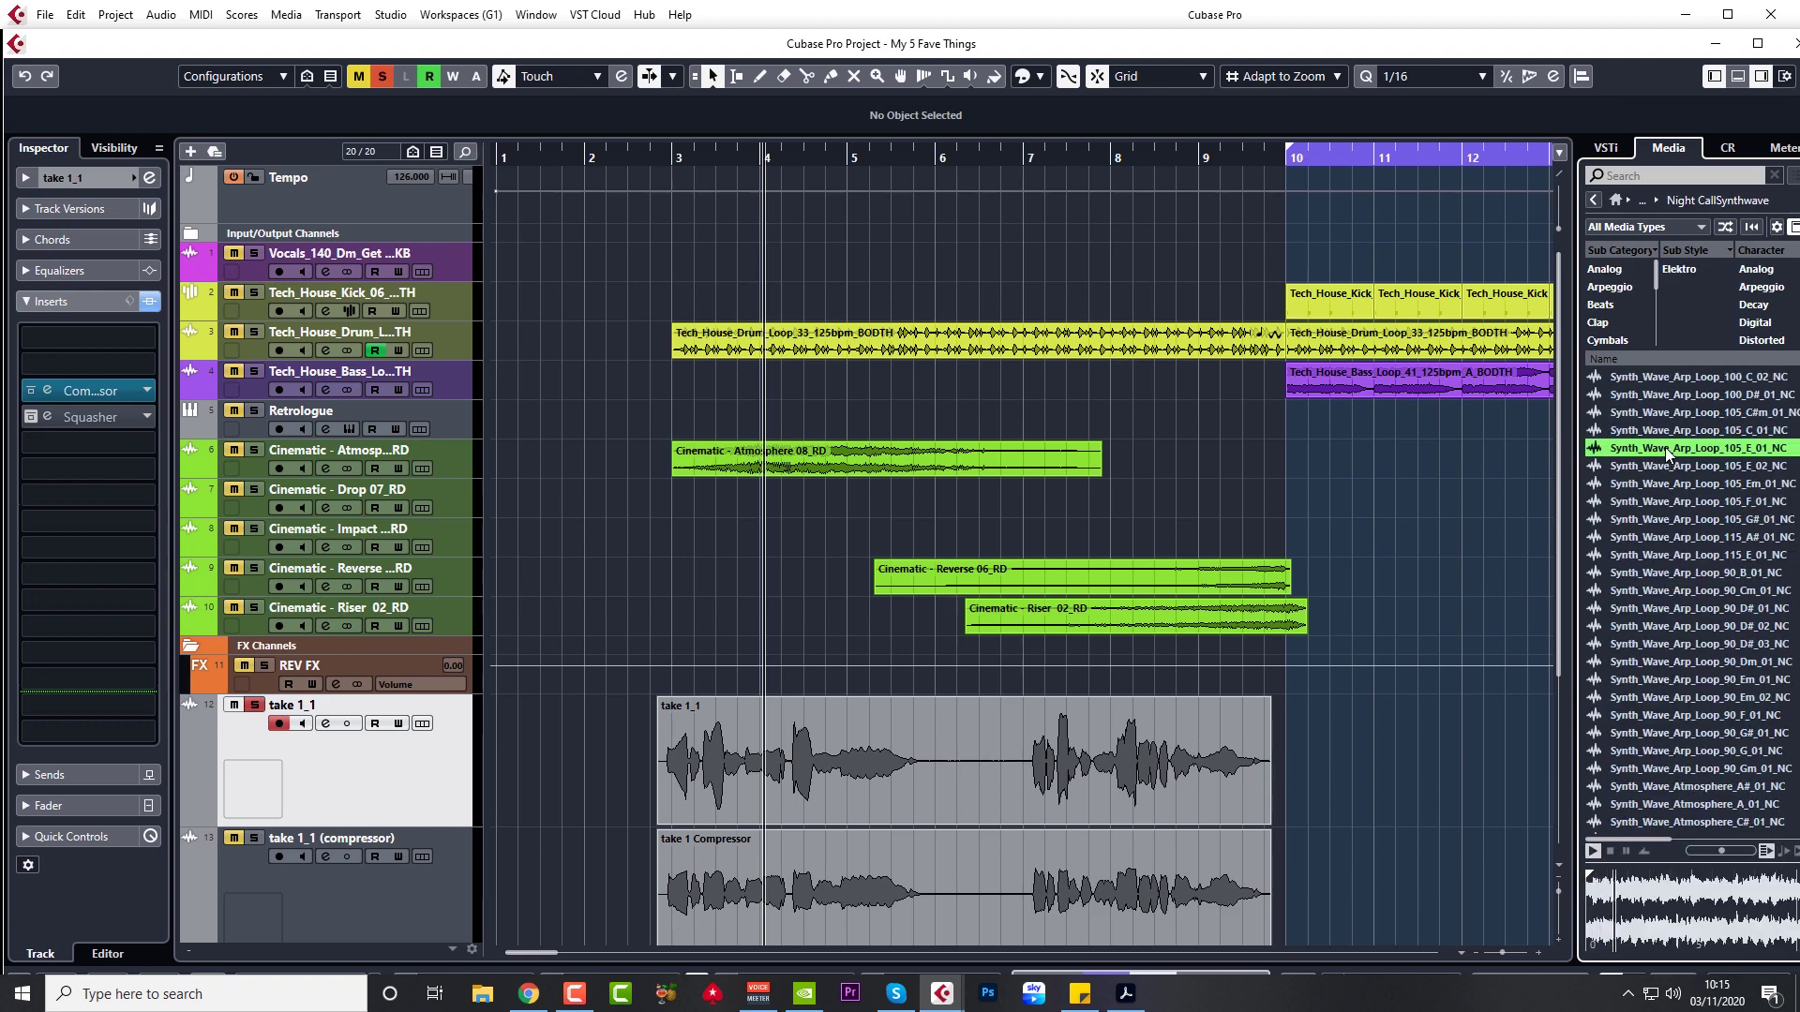
scroll(1708, 692, "down", 5)
left_click(1666, 572)
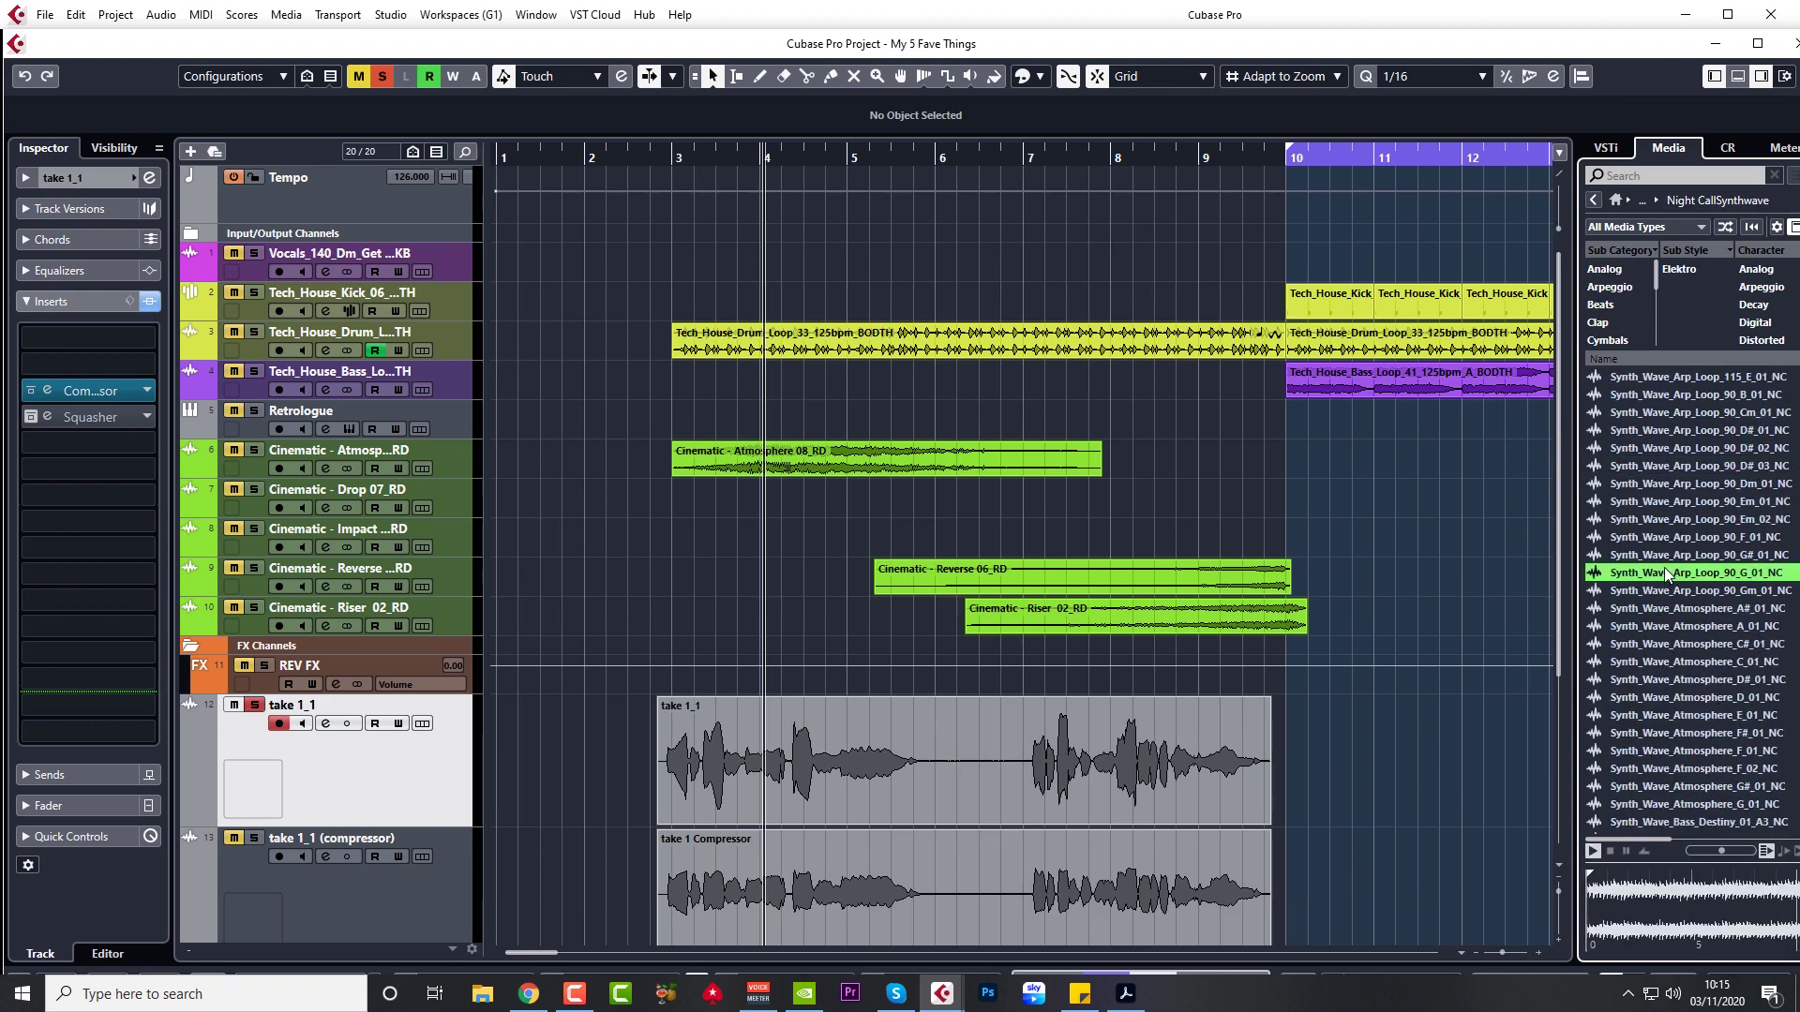
- Audition the bass samples Synth_Wave_Bass_Destiny_07_D#5 and Synth_Wave_Bass_Lightspeed_04_F#4
scroll(1654, 697, "down", 5)
scroll(1665, 575, "down", 5)
left_click(1678, 577)
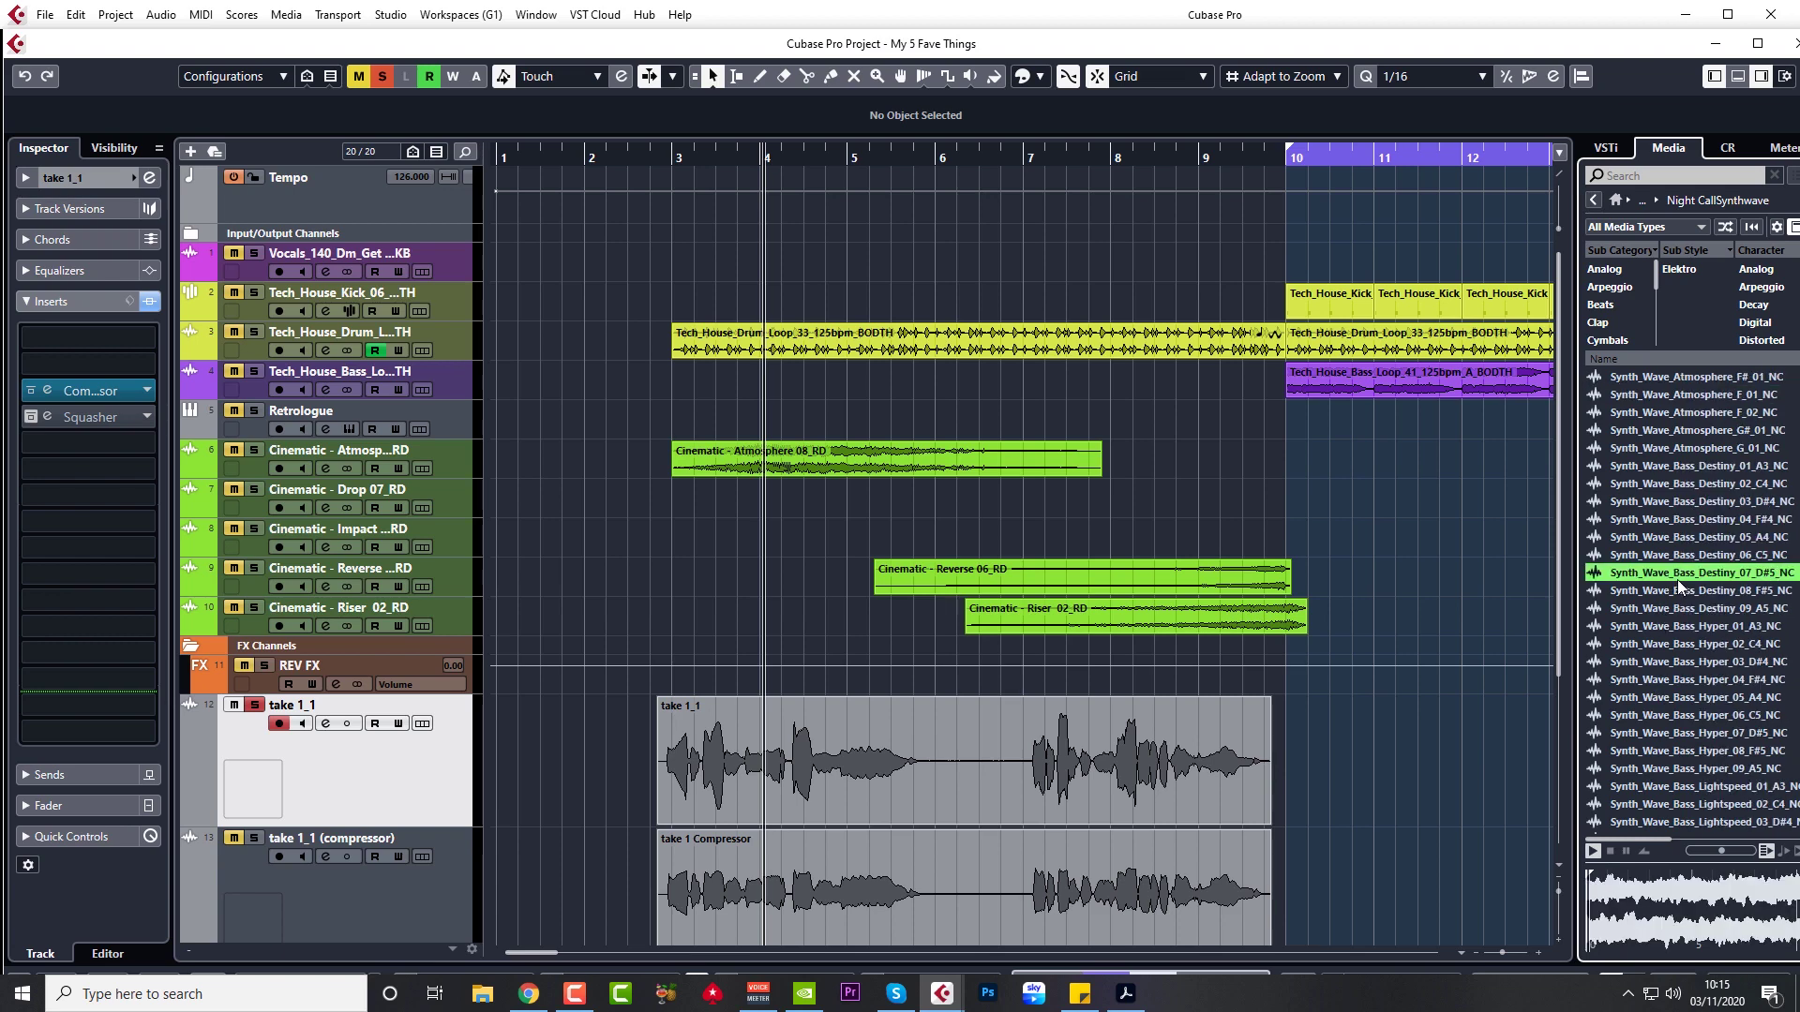
scroll(1670, 605, "down", 5)
left_click(1663, 575)
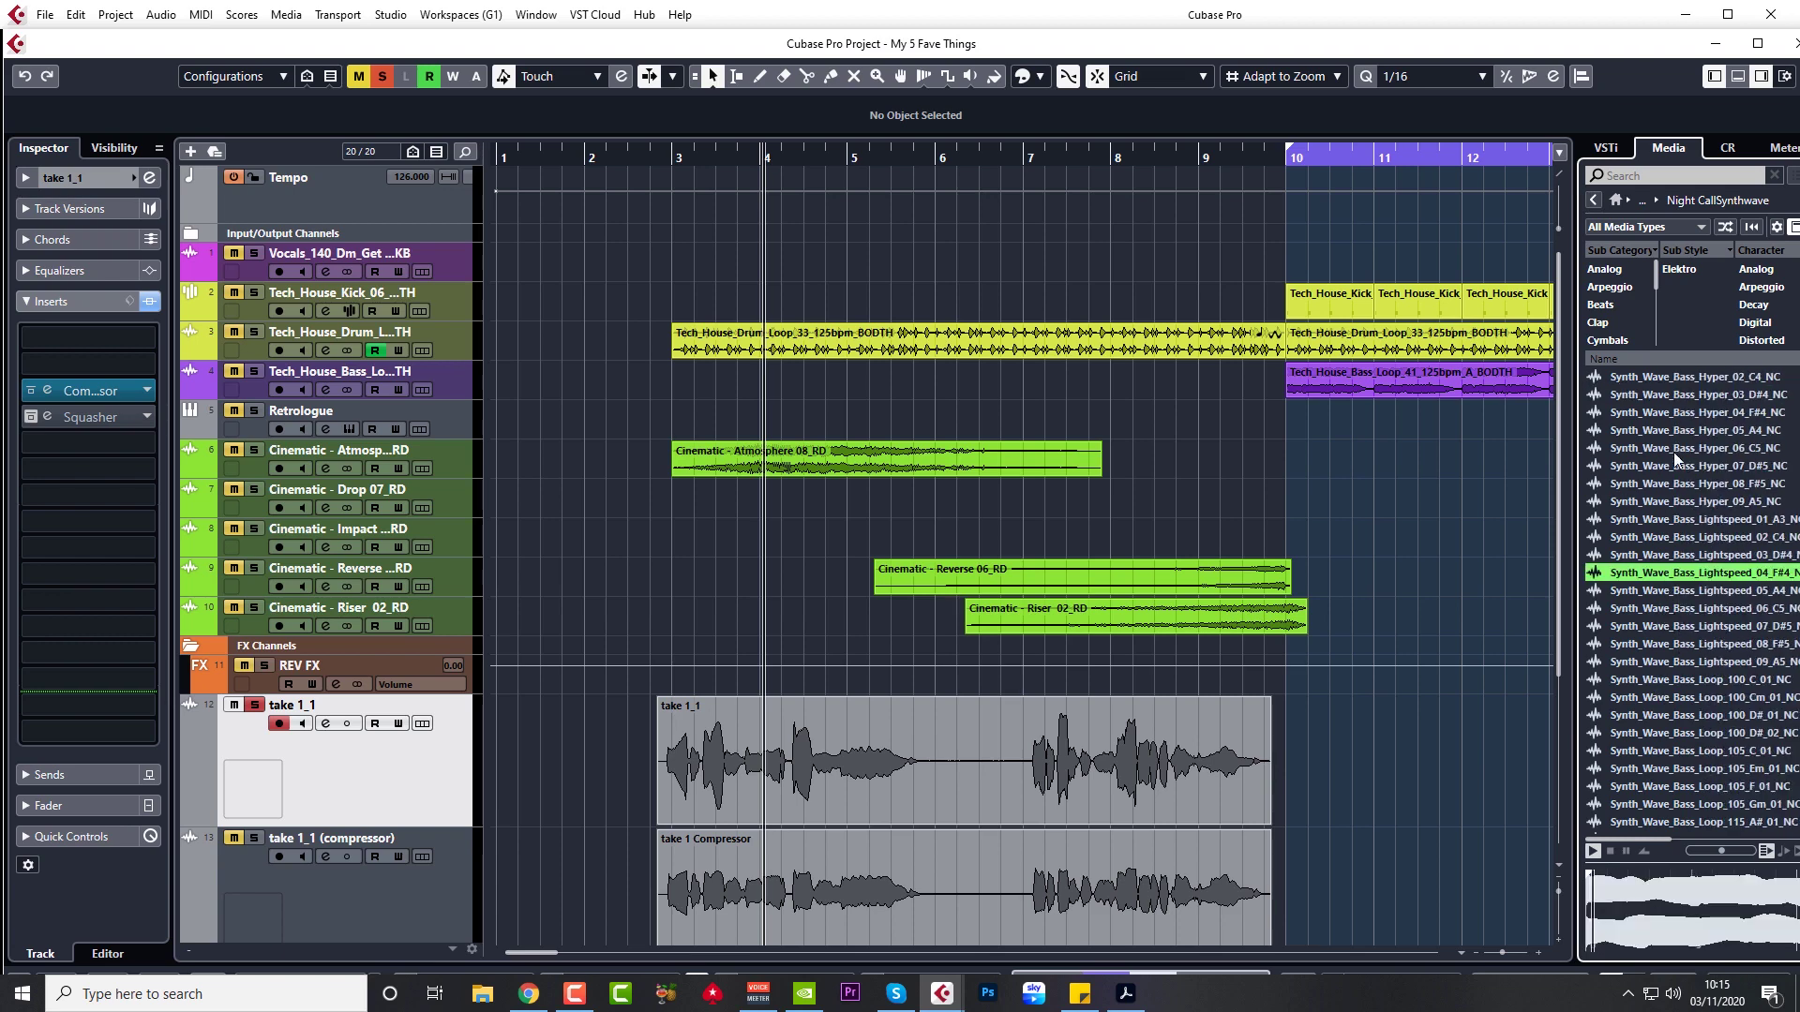
- Audition the bass loops Synth_Wave_Bass_Loop_105_Gm_01, Synth_Wave_Bass_Loop_90_A_01 and Synth_Wave_Bass_Loop_90_Gm_01
scroll(1670, 488, "down", 2)
scroll(1678, 563, "down", 5)
left_click(1669, 625)
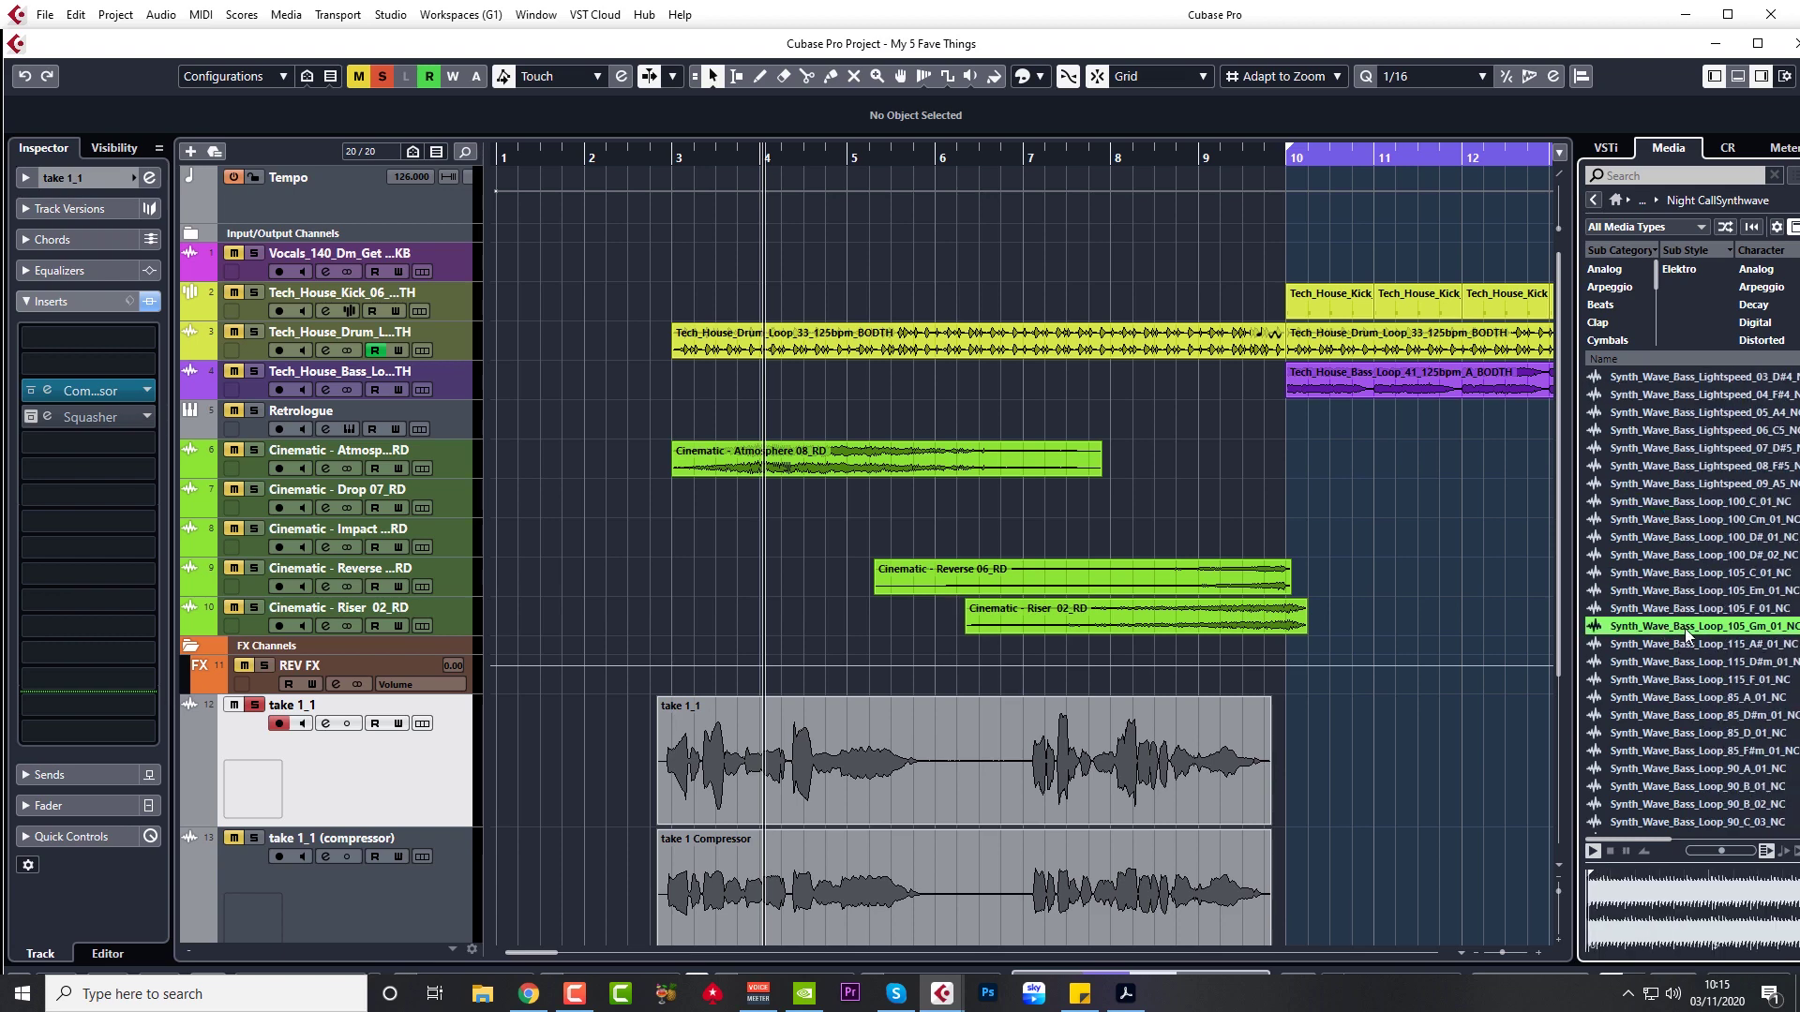
scroll(1687, 676, "down", 5)
left_click(1660, 591)
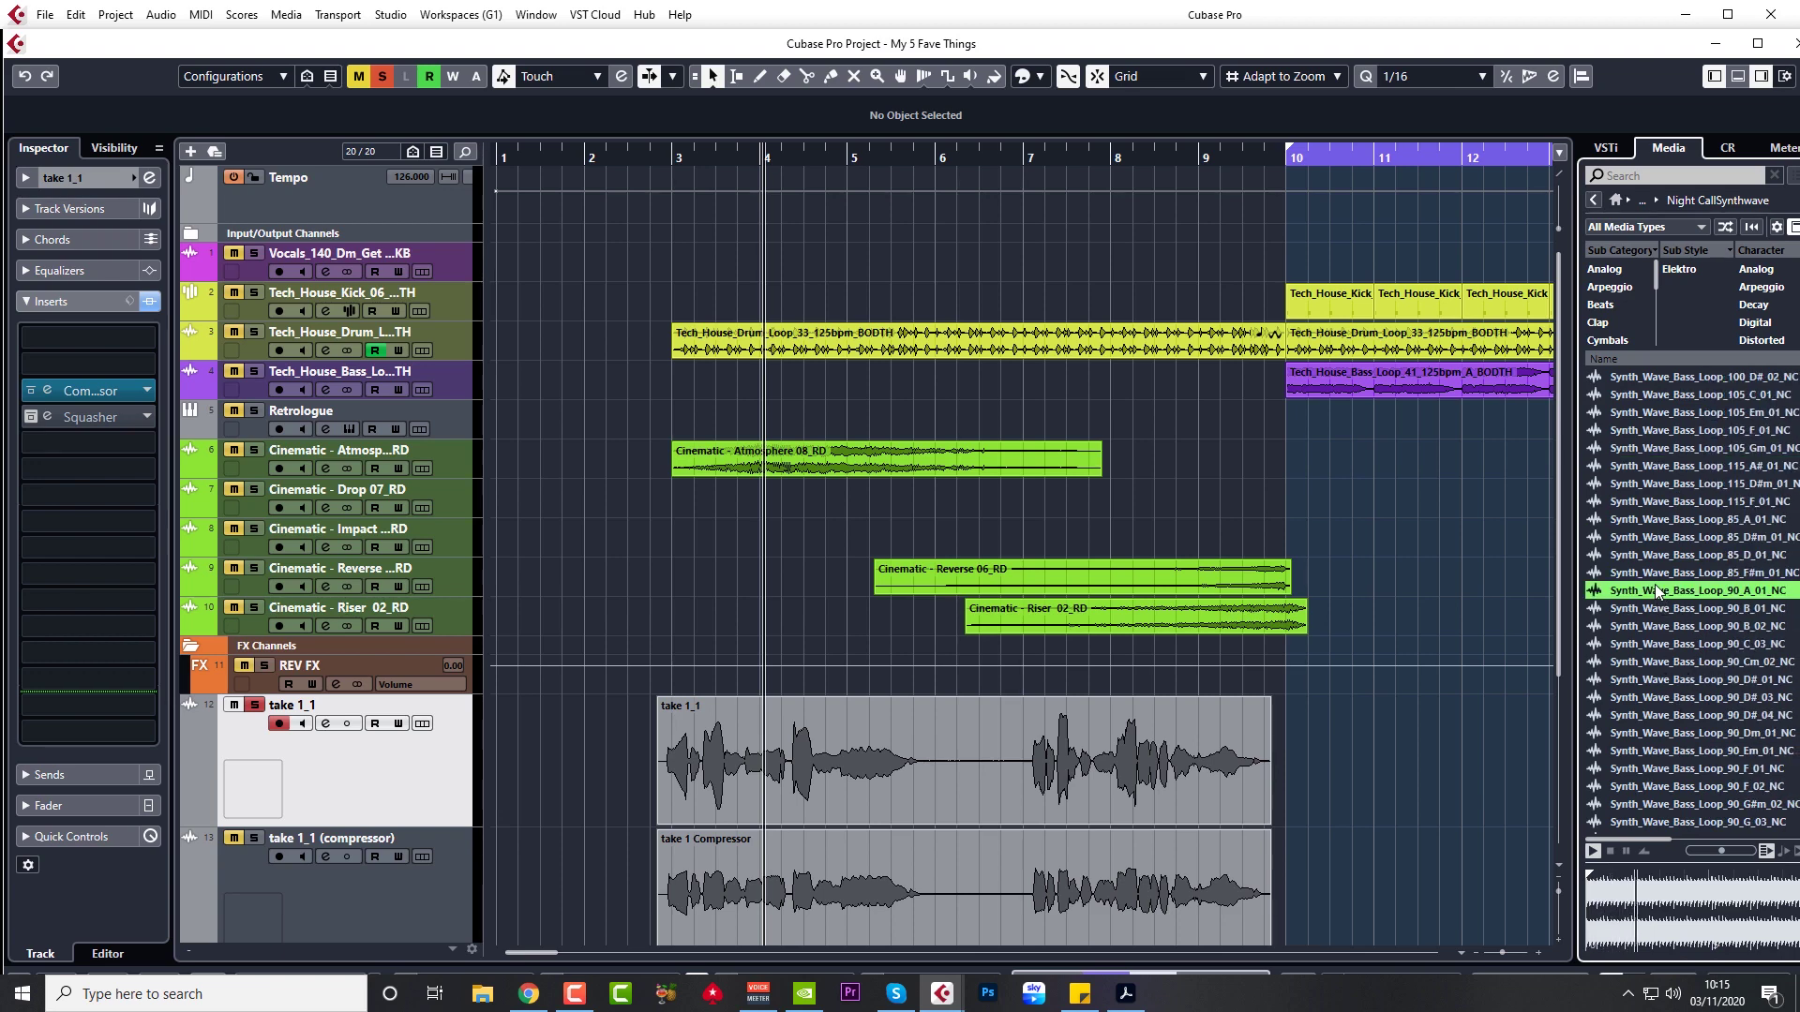
scroll(1648, 633, "down", 5)
left_click(1642, 662)
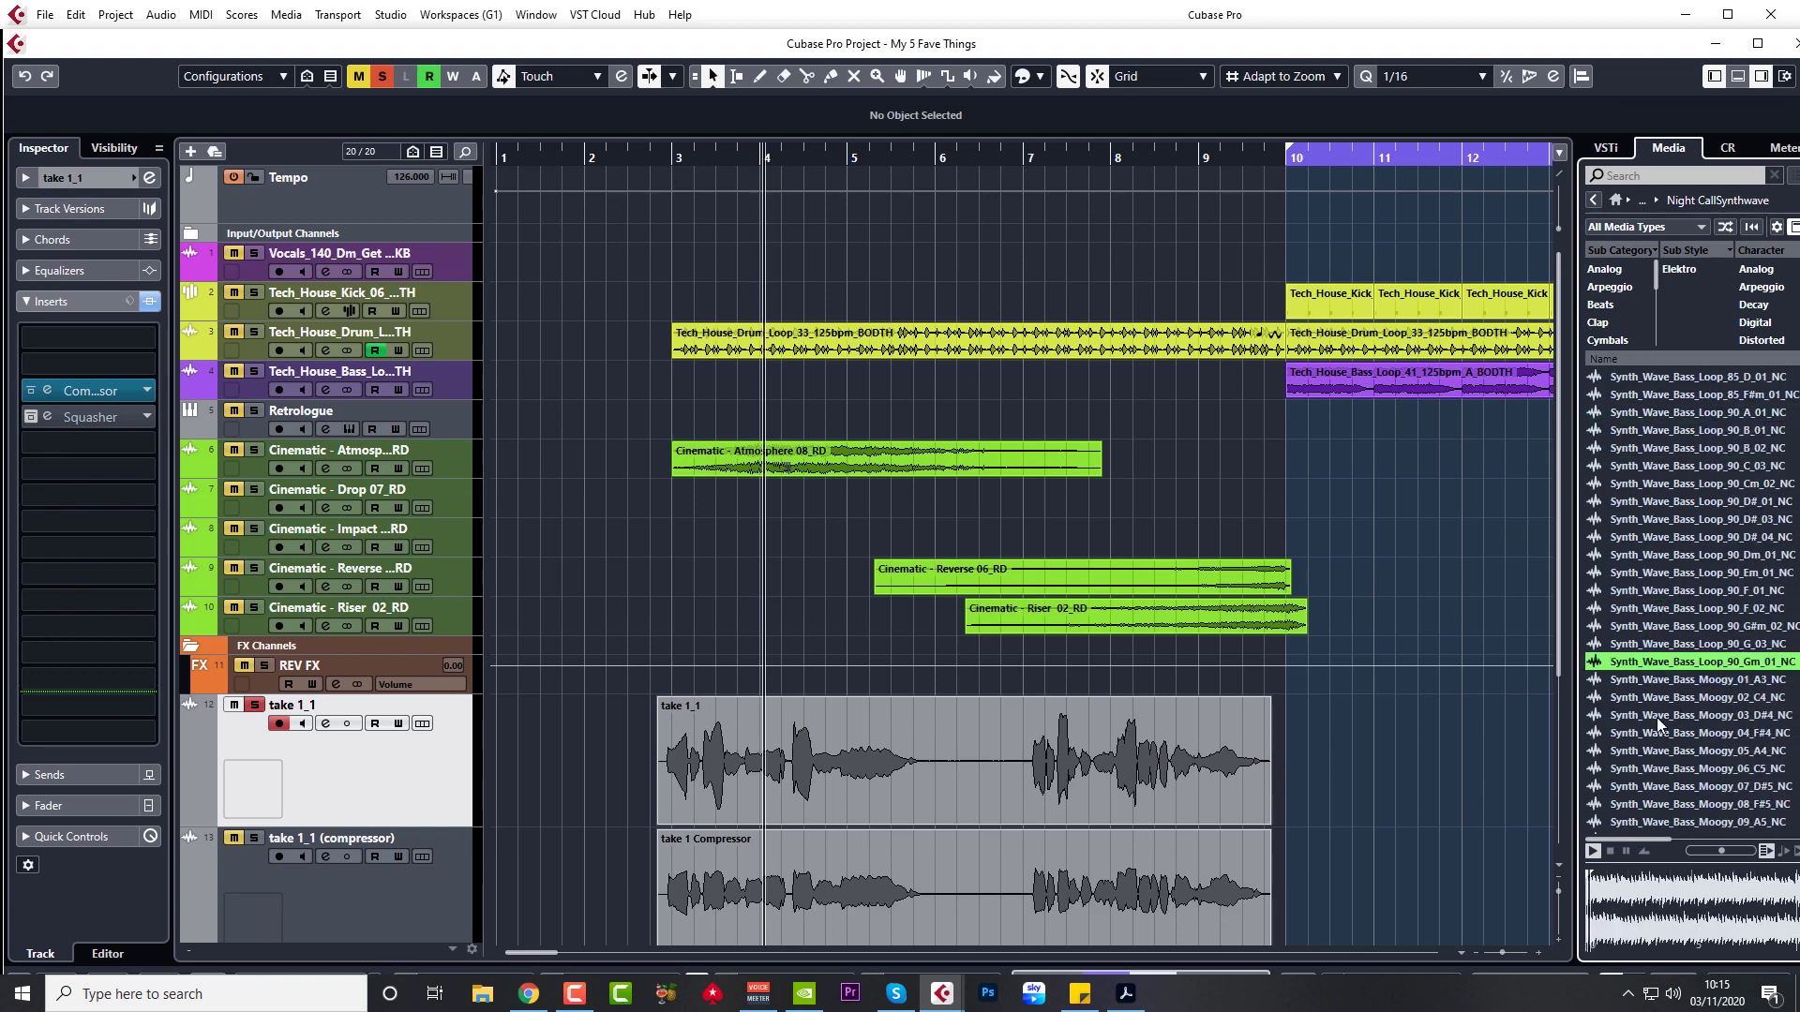
- Audition Synth_Wave_Bass_Shot_A#_07, Synth_Wave_Downfaller_08 and Synth_Wave_Downfaller_14
scroll(1656, 718, "down", 5)
scroll(1657, 719, "down", 10)
left_click(1654, 672)
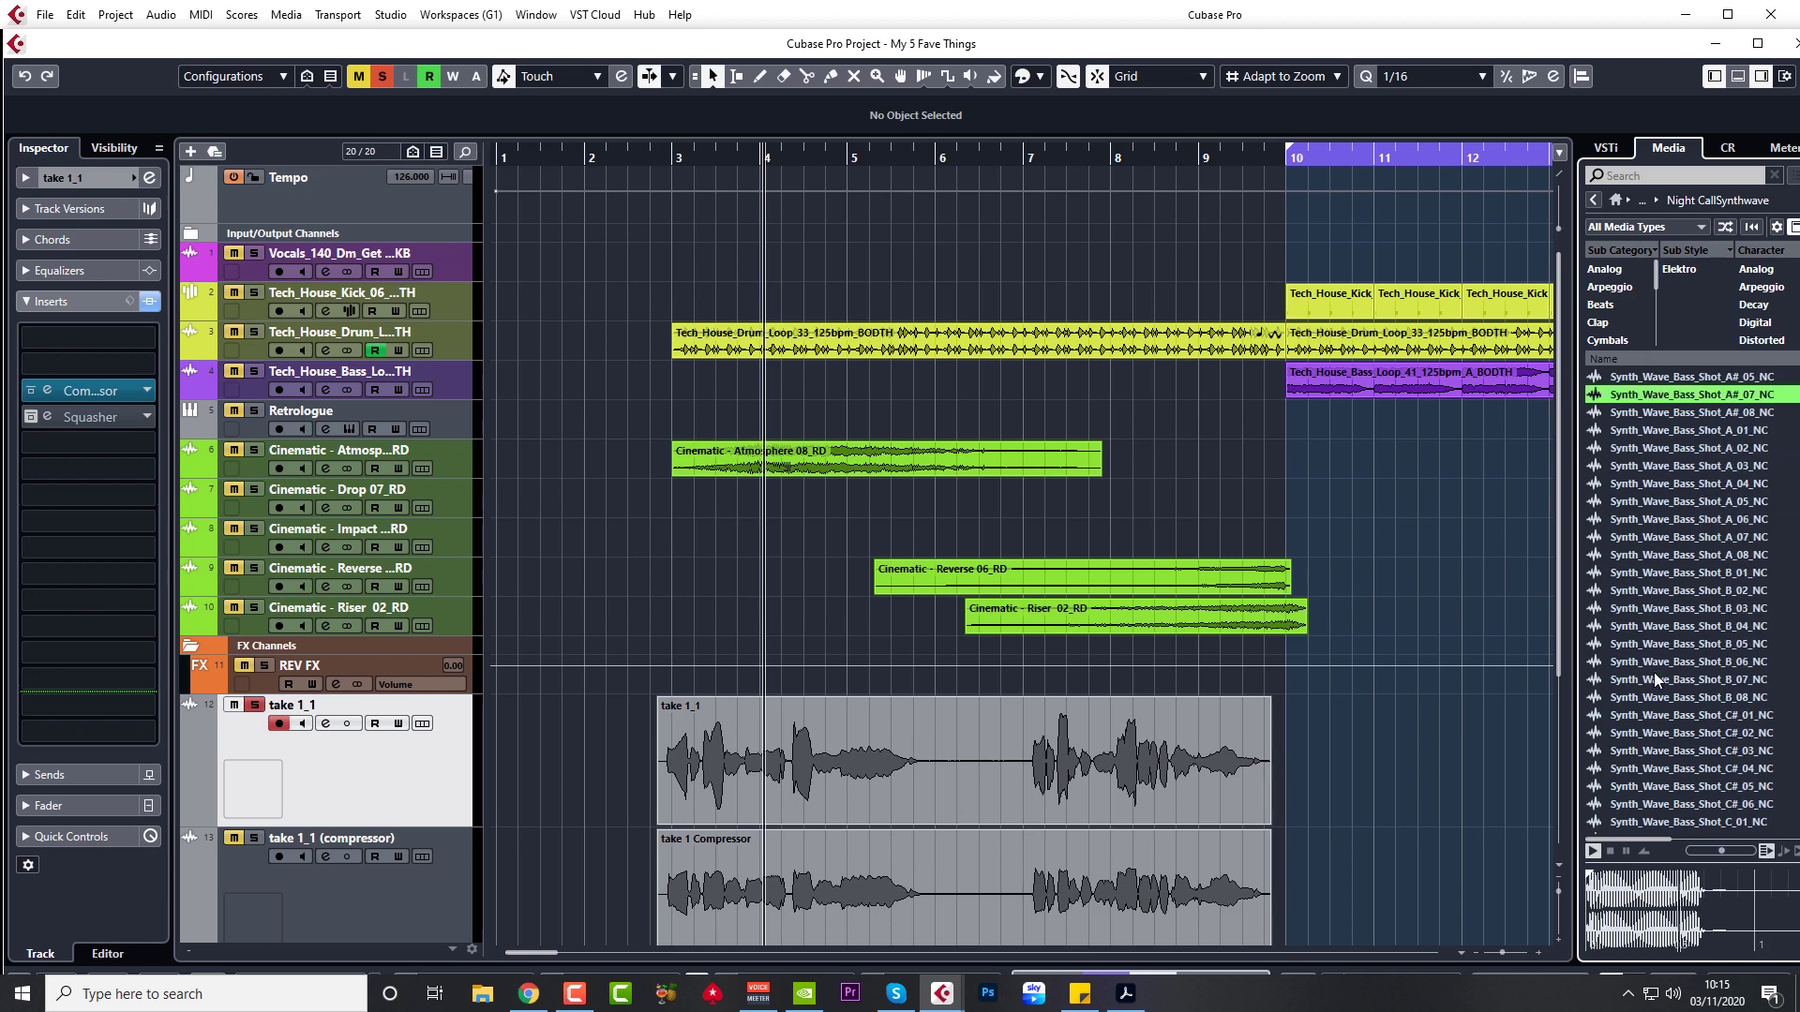
scroll(1650, 599, "down", 5)
left_click(1647, 524)
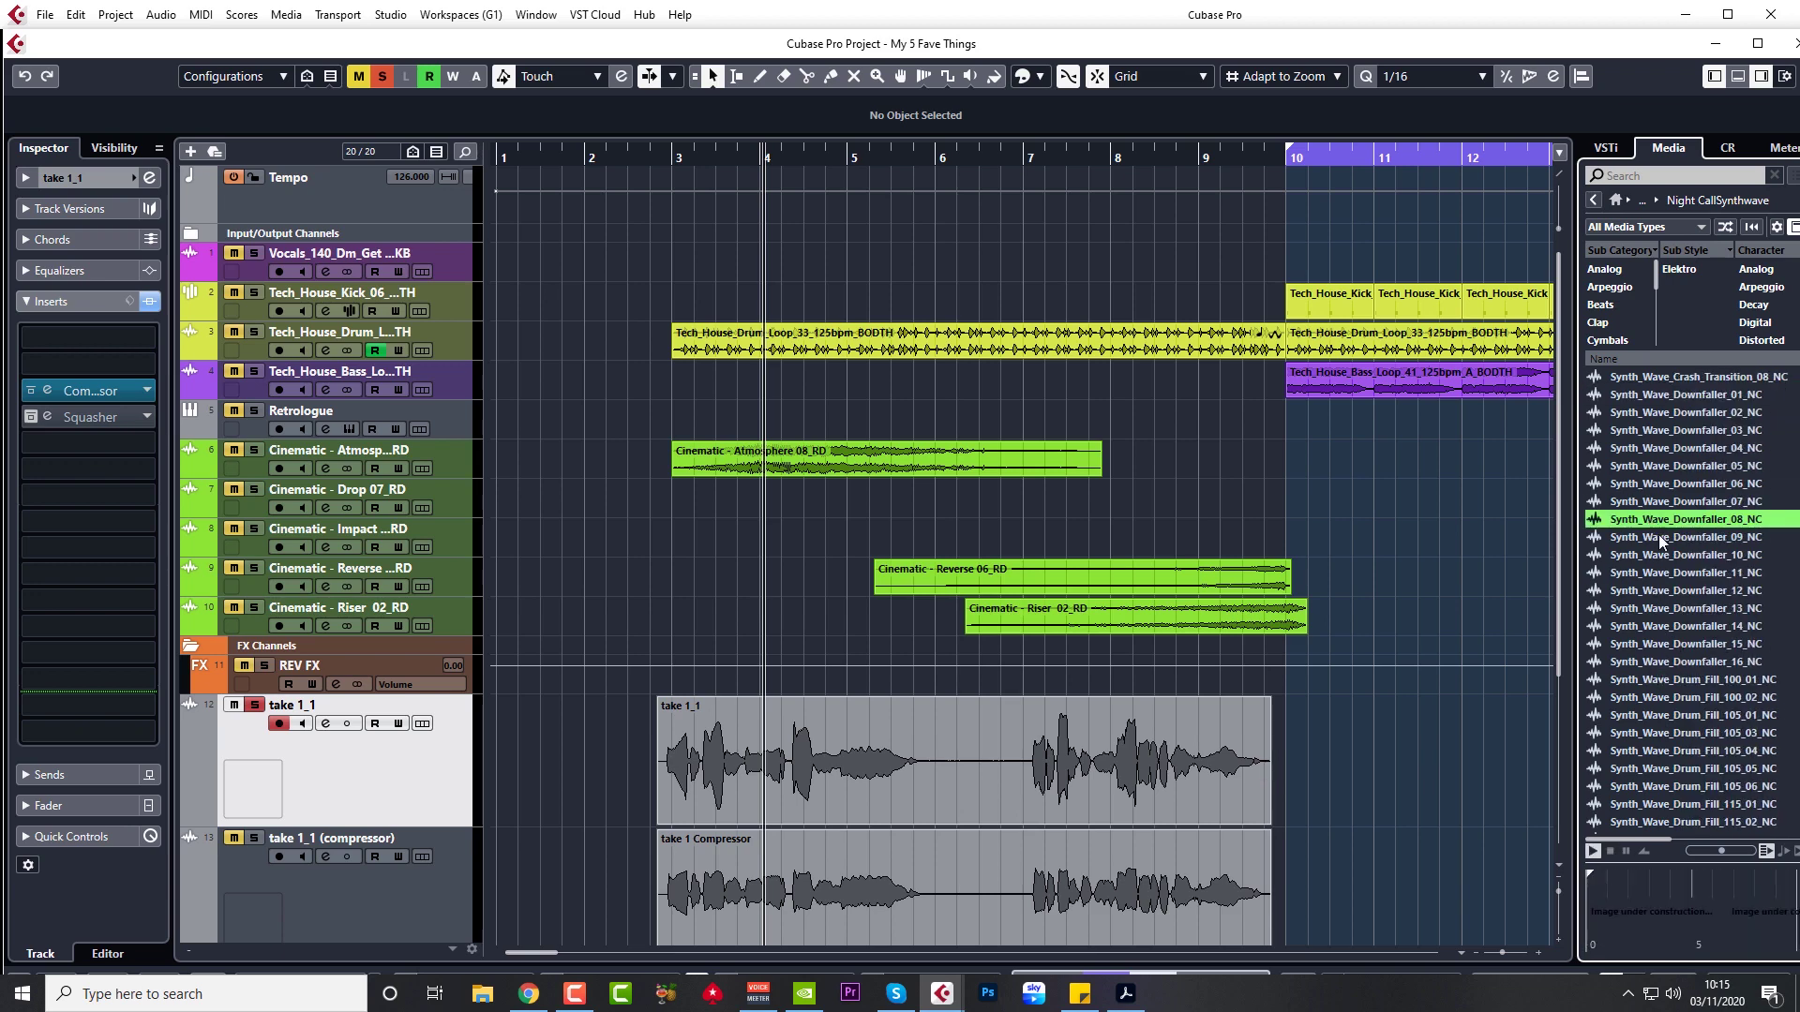
left_click(1647, 626)
- Audition the drum fills Synth_Wave_Drum_Fill_90_02 and Synth_Wave_Drum_Fill_90_07
scroll(1660, 650, "down", 5)
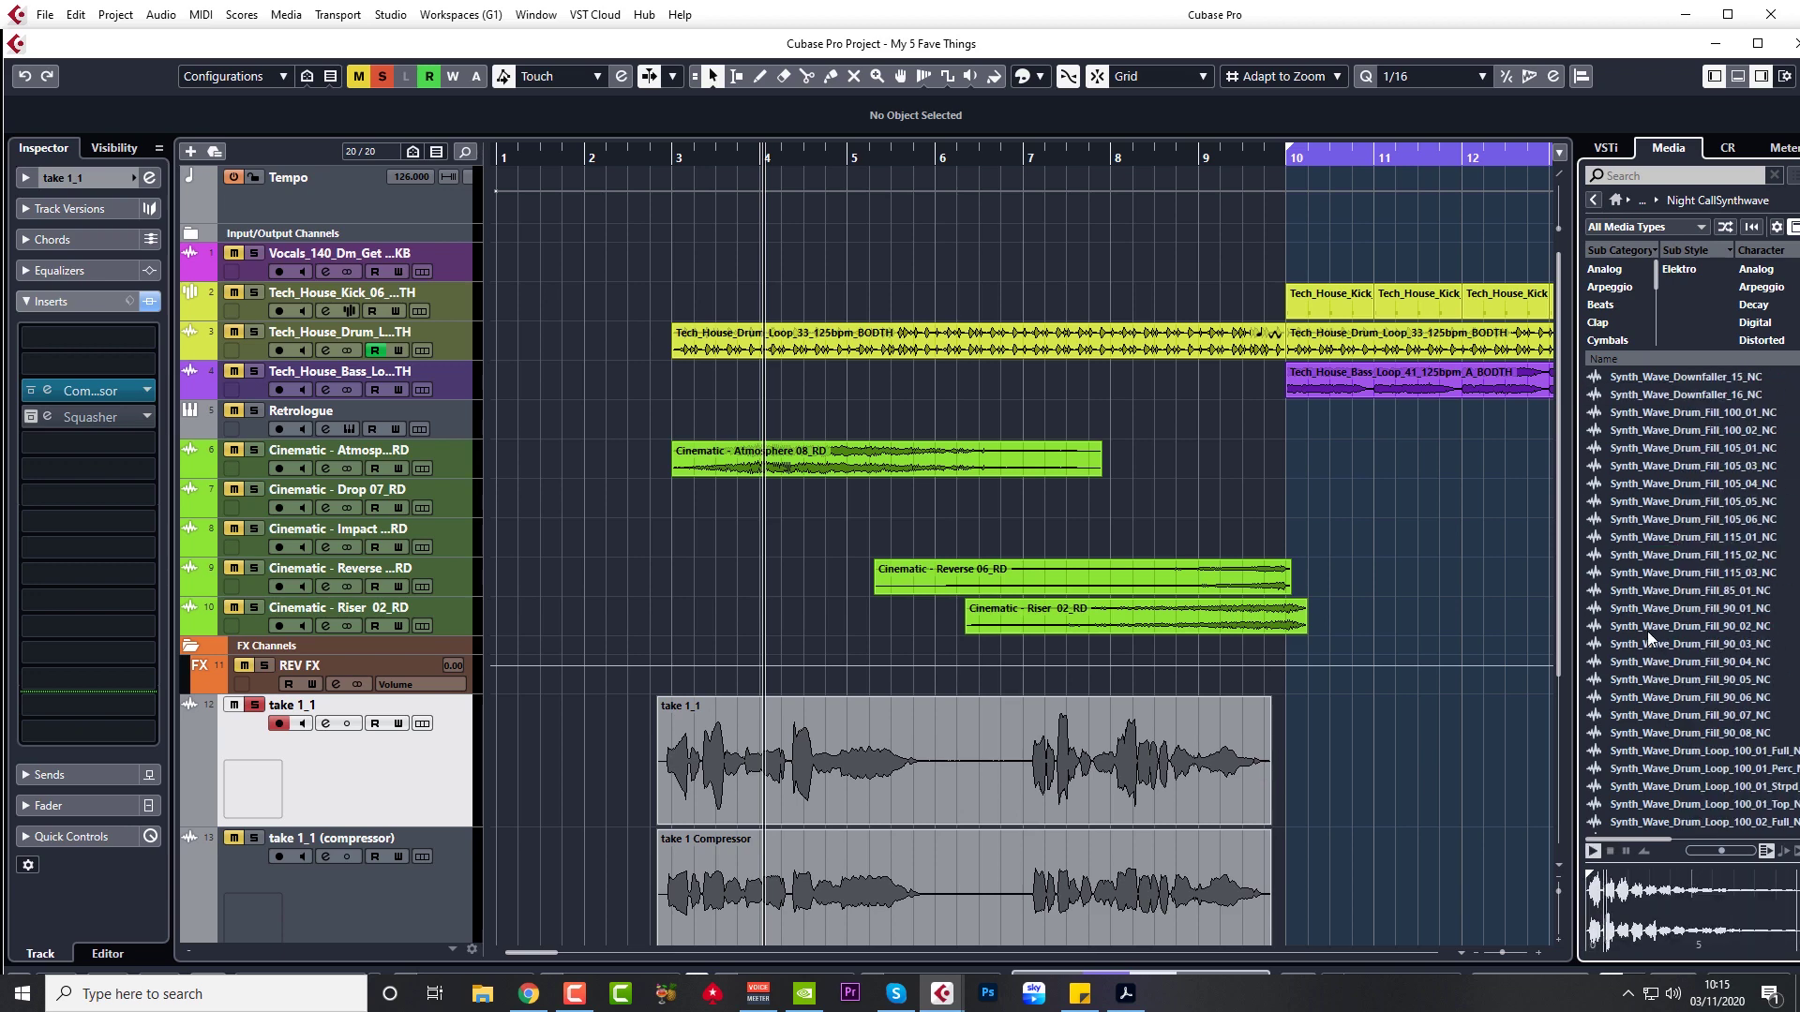
left_click(1647, 626)
scroll(1660, 635, "down", 3)
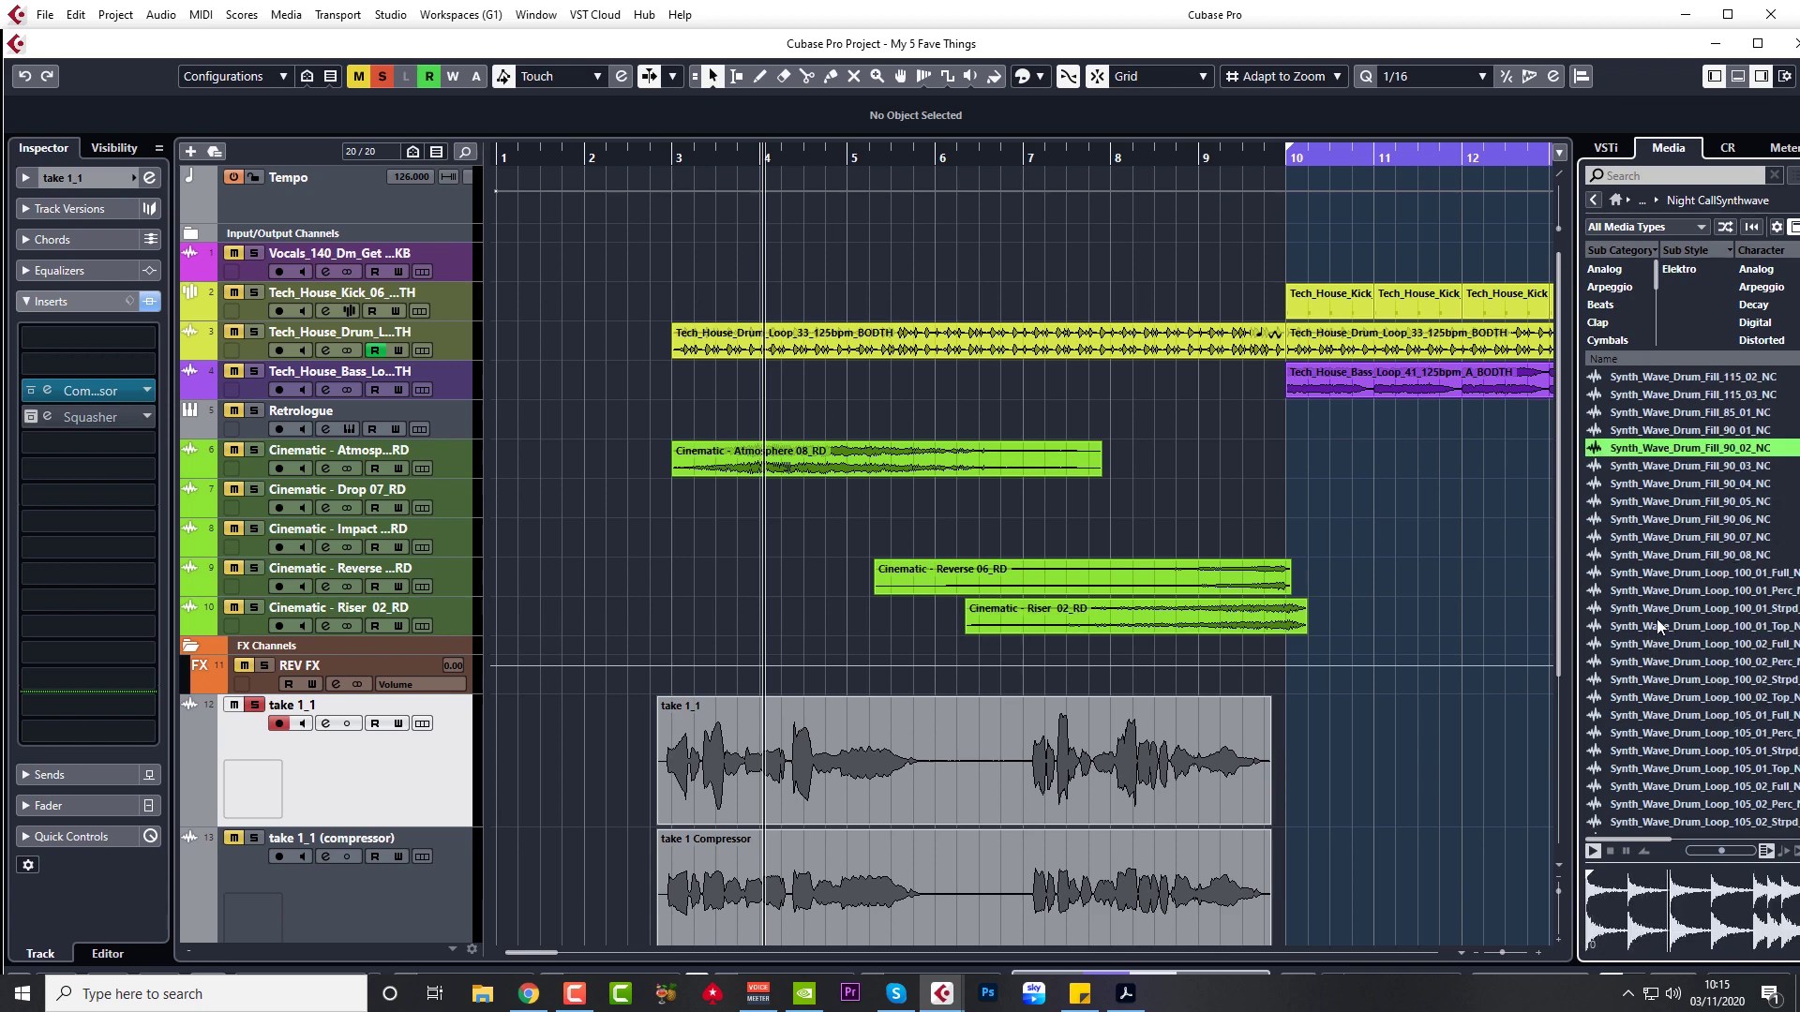
left_click(1652, 536)
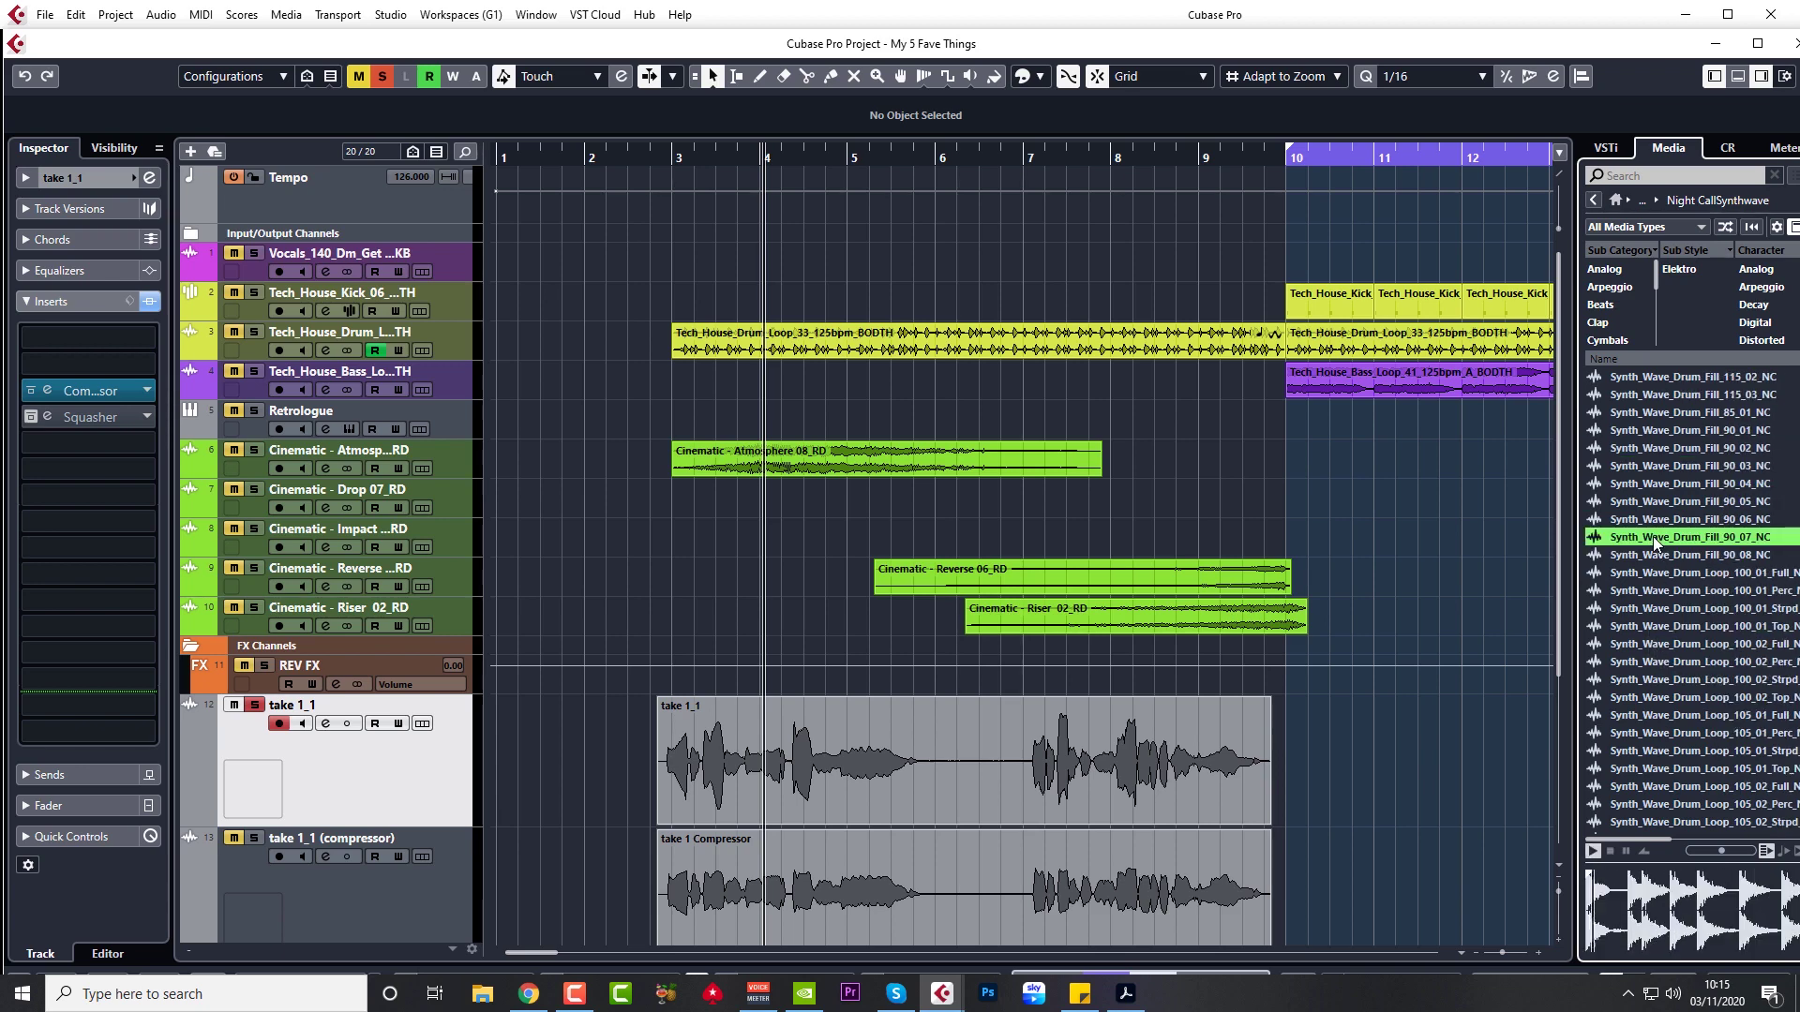
- Audition the drum loops Synth_Wave_Drum_Loop_100_01_Top, Synth_Wave_Drum_Loop_105_02_Strpd and Synth_Wave_Drum_Loop_105_06_Top
left_click(1658, 623)
scroll(1694, 647, "down", 5)
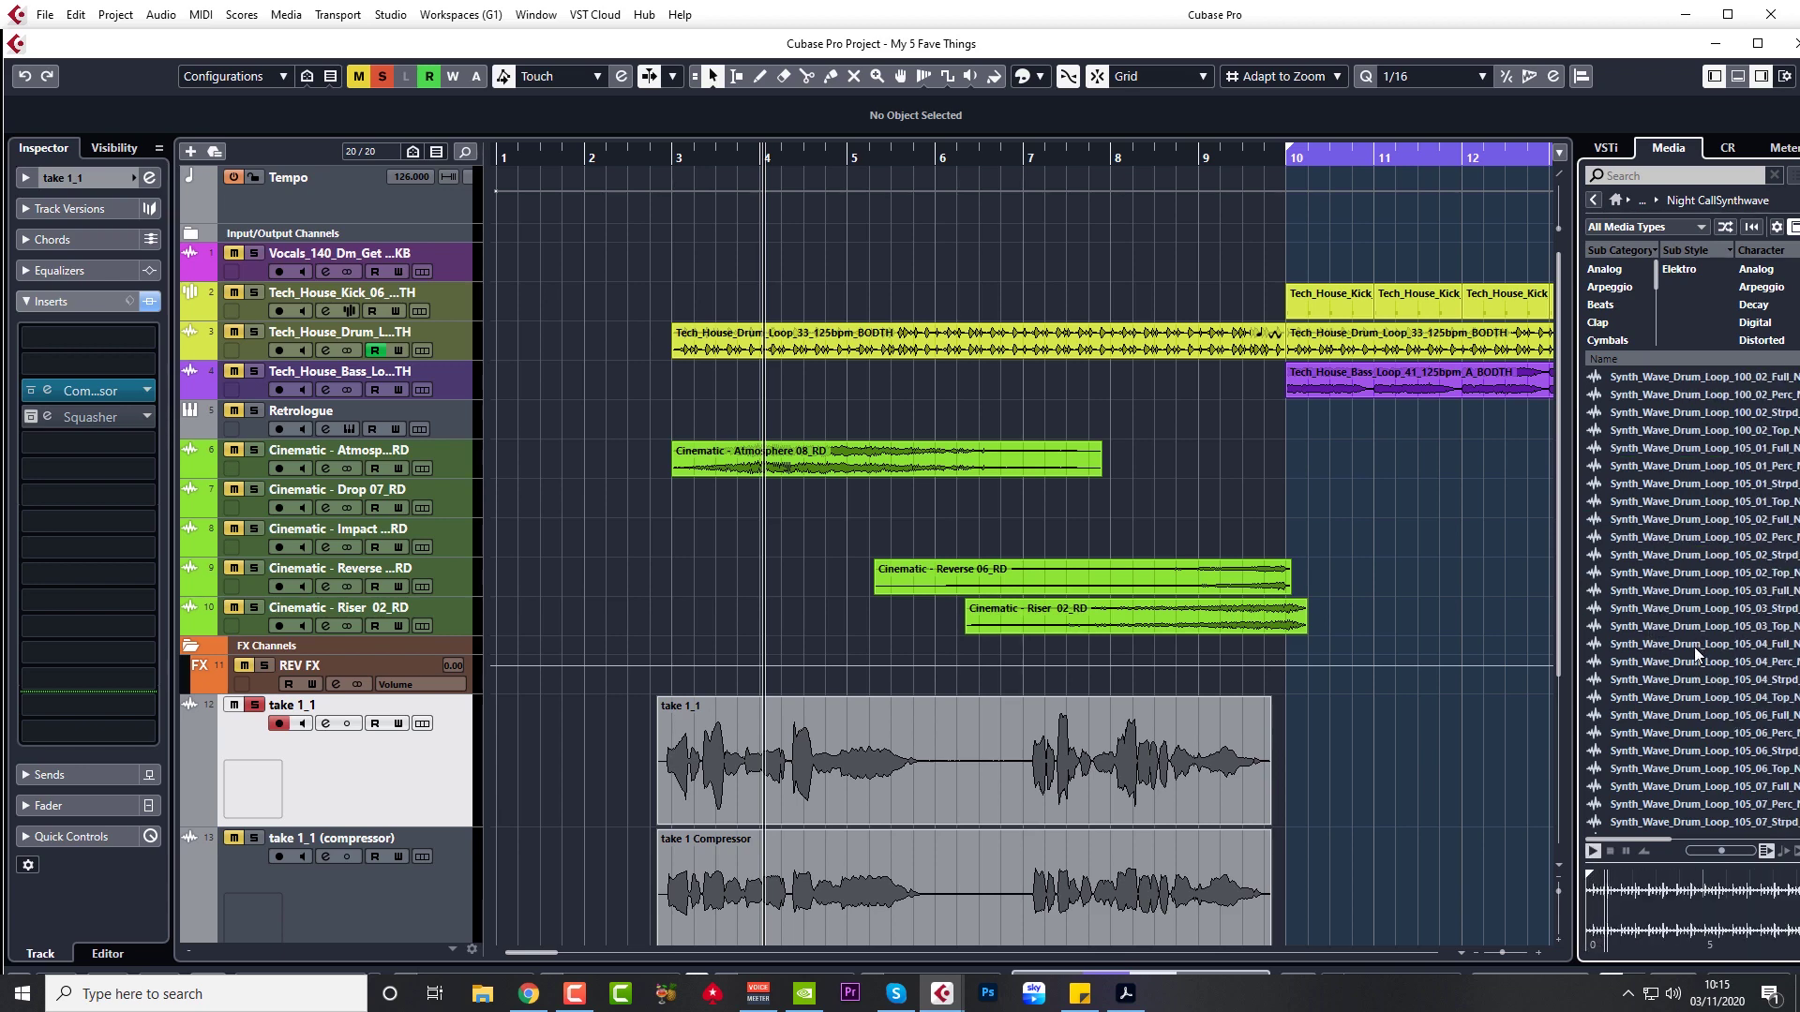
left_click(1674, 560)
scroll(1673, 561, "down", 3)
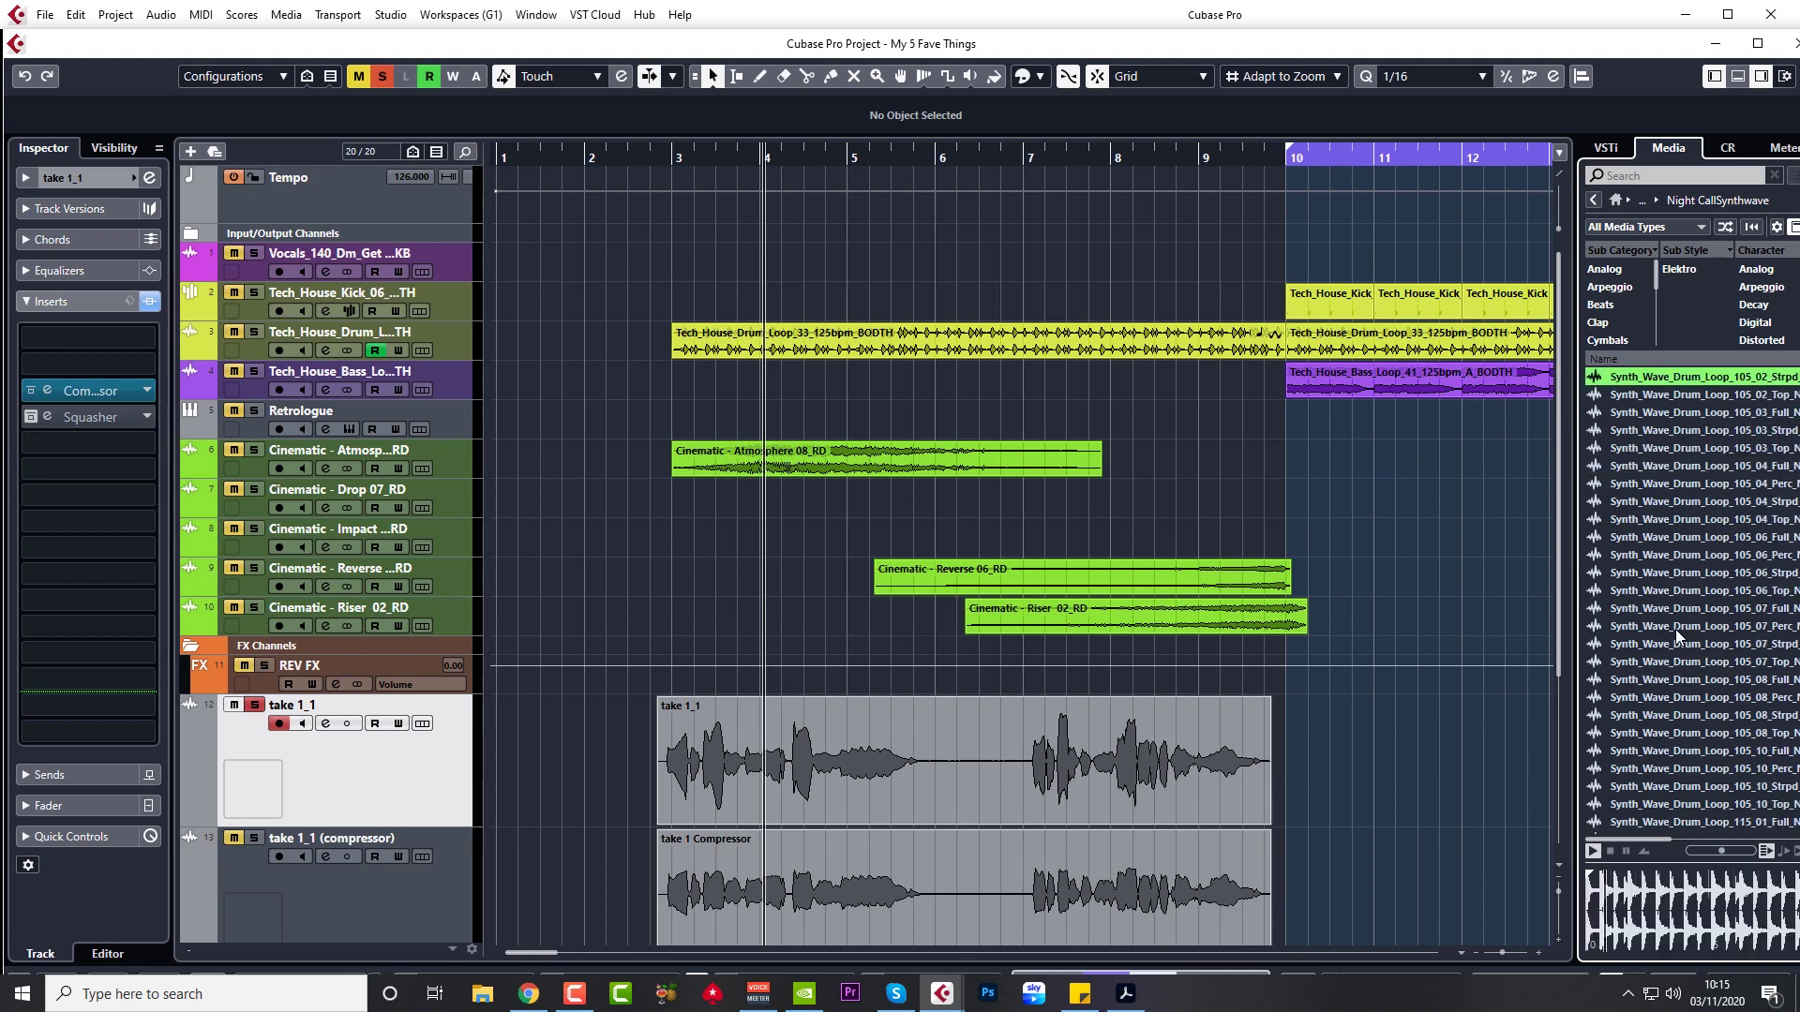
scroll(1673, 597, "down", 5)
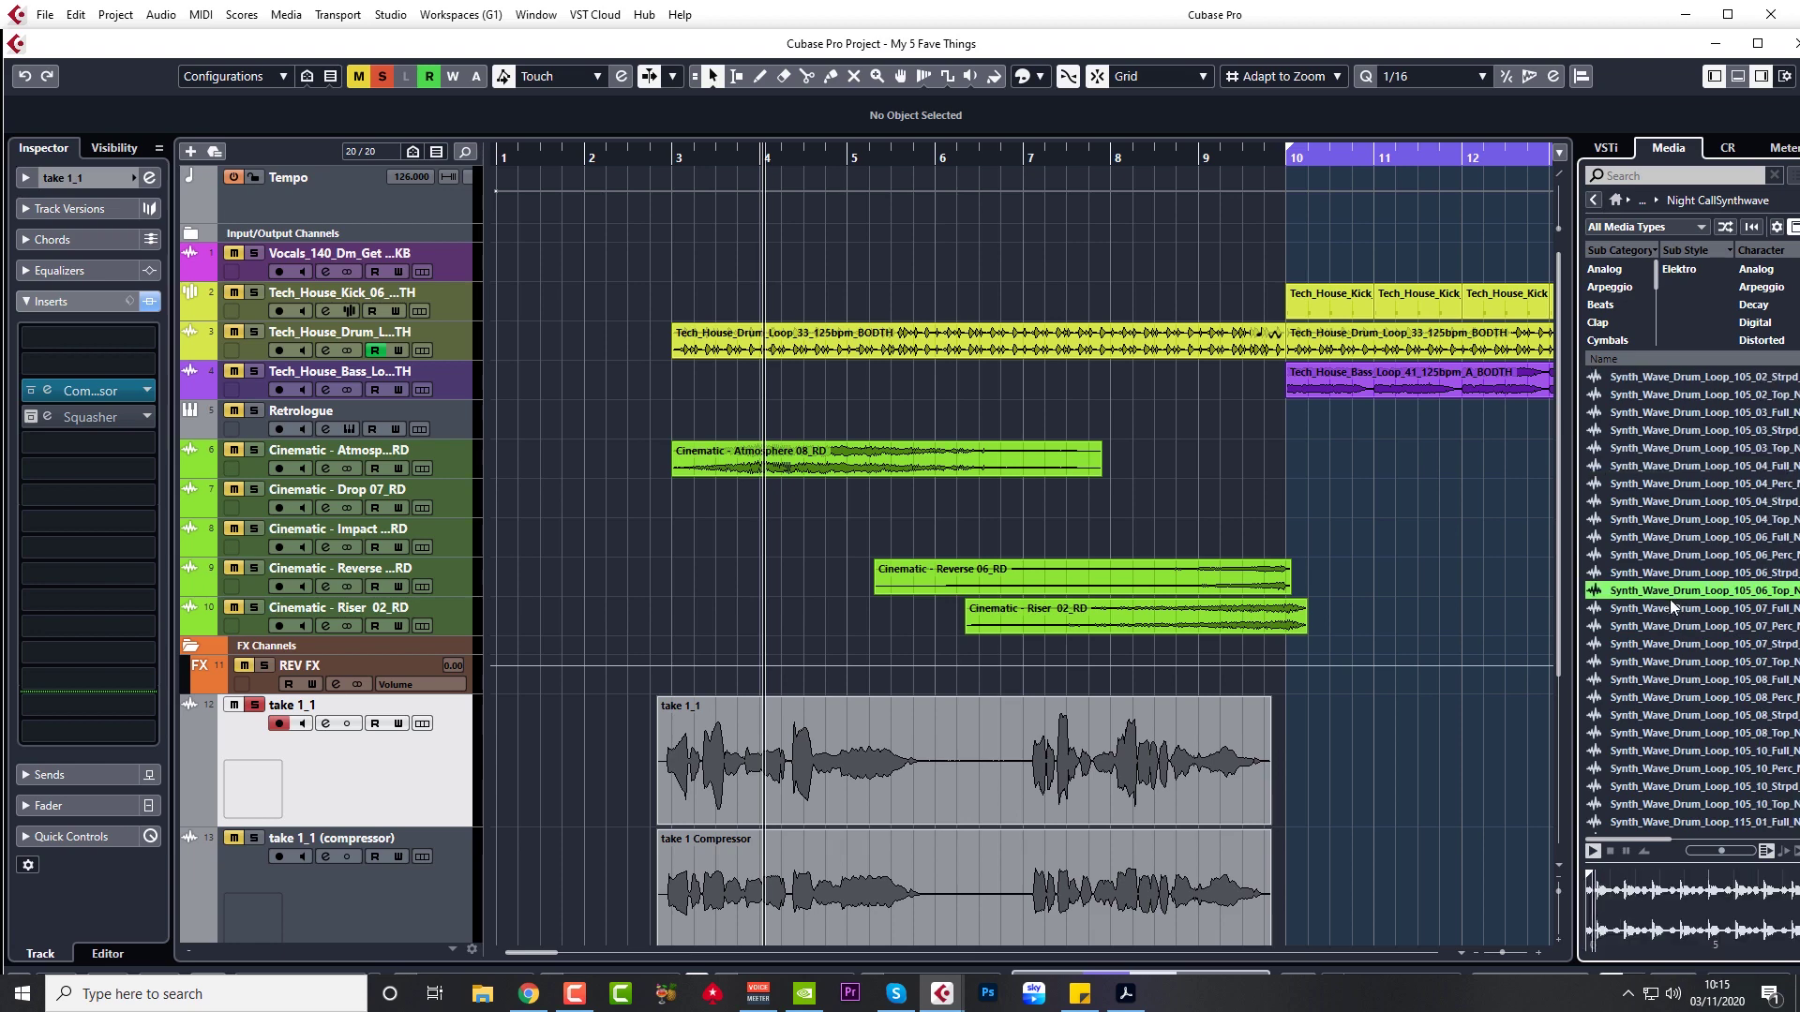
left_click(1664, 601)
- Audition the melodic loops Synth_Wave_Pad_Loop_100_Cm_01 and Synth_Wave_Pluck_Loop_90_G_01
scroll(1670, 618, "down", 8)
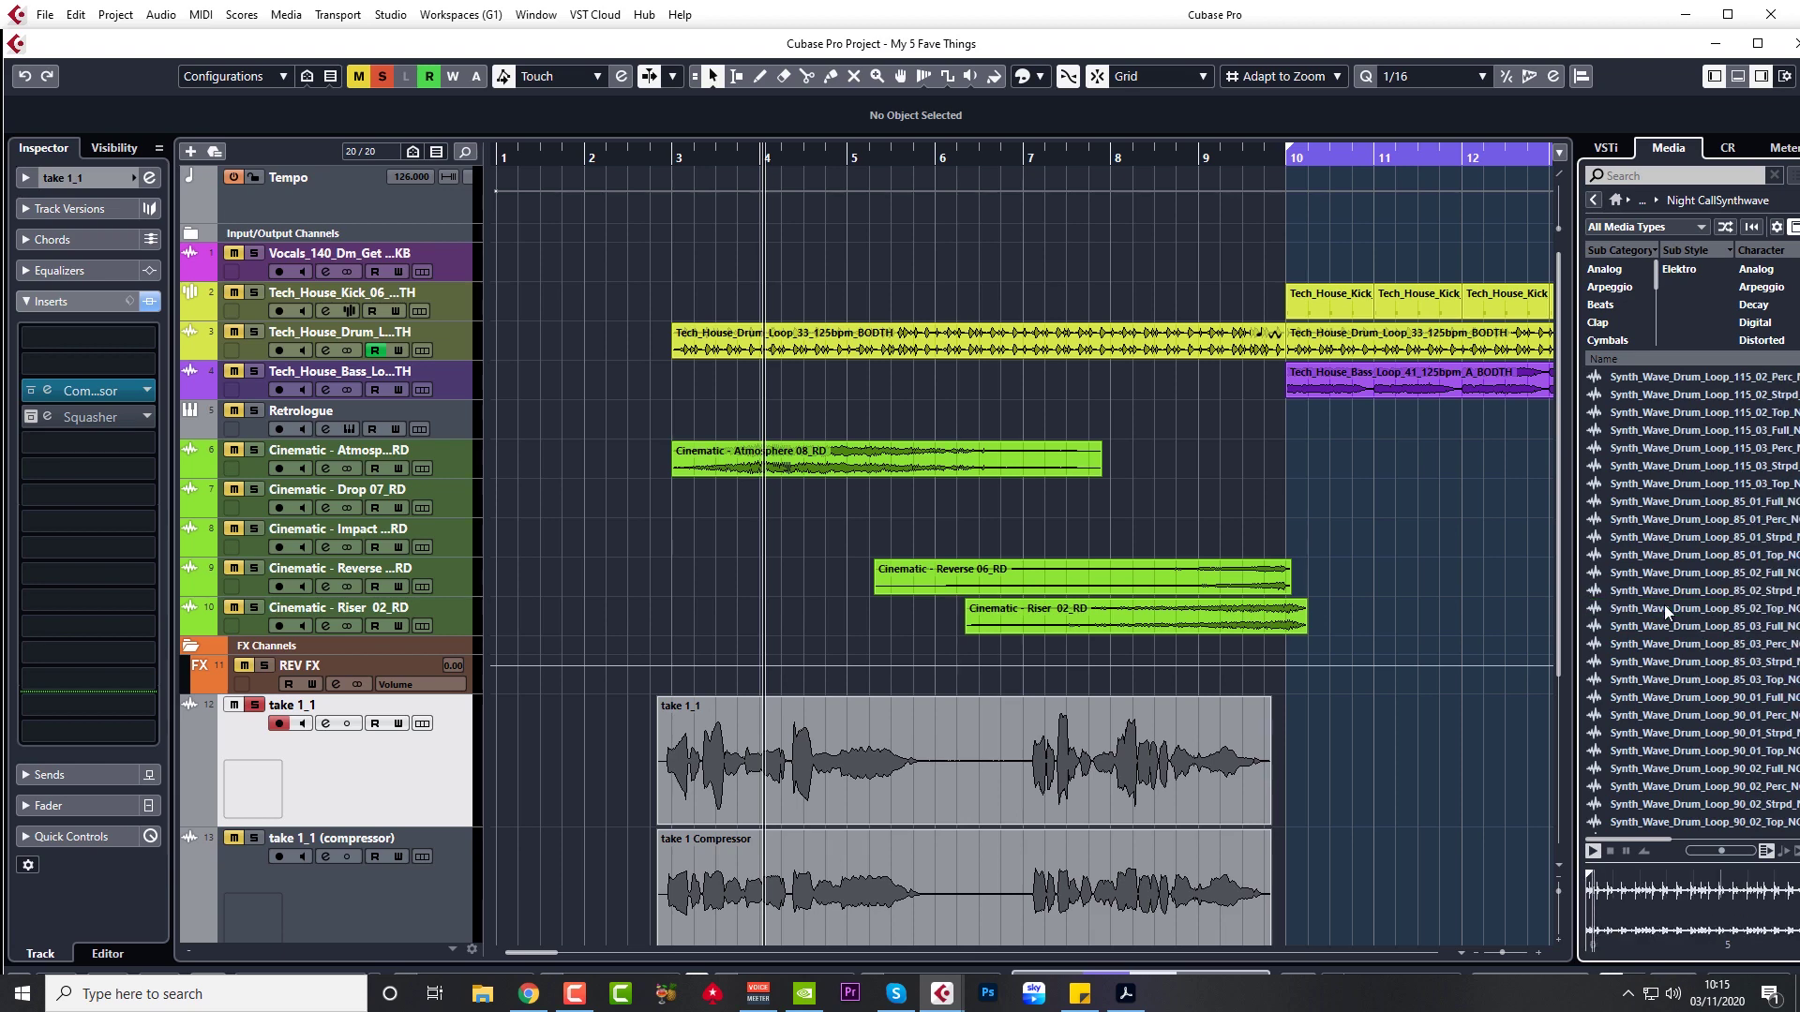
scroll(1669, 628, "down", 13)
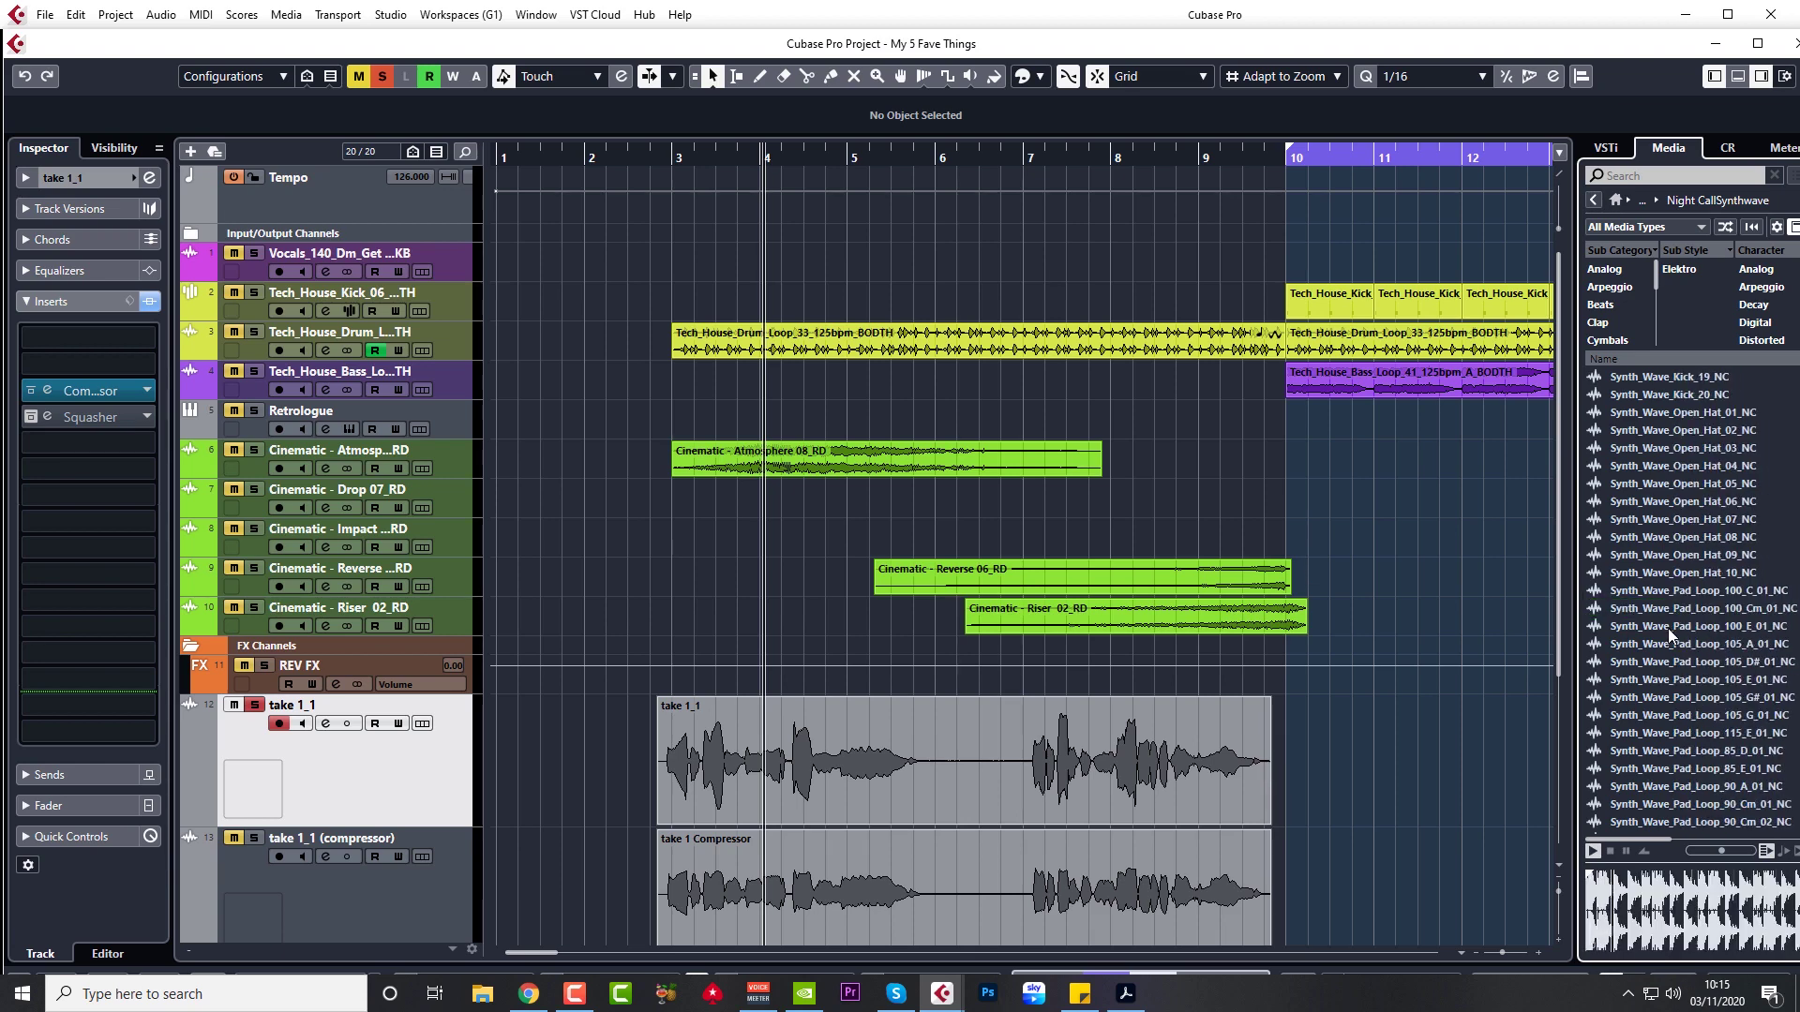
left_click(1664, 609)
scroll(1665, 620, "down", 12)
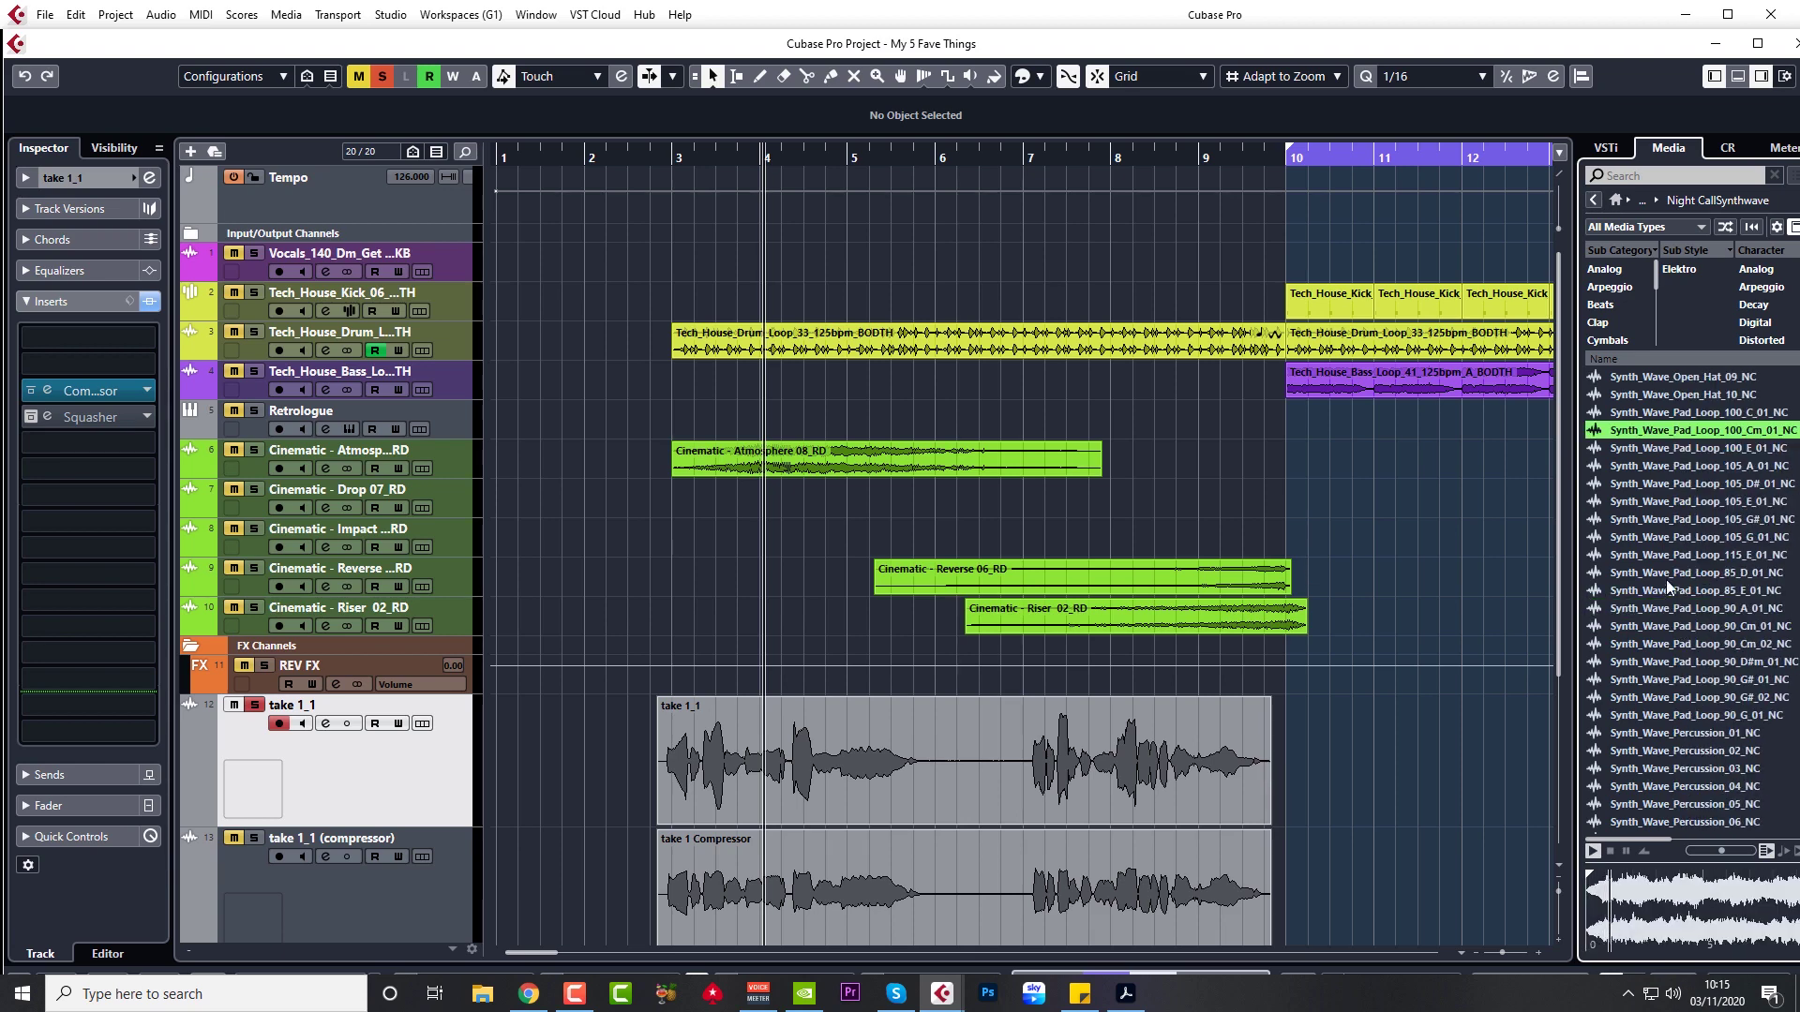
left_click(1661, 590)
scroll(1678, 647, "down", 12)
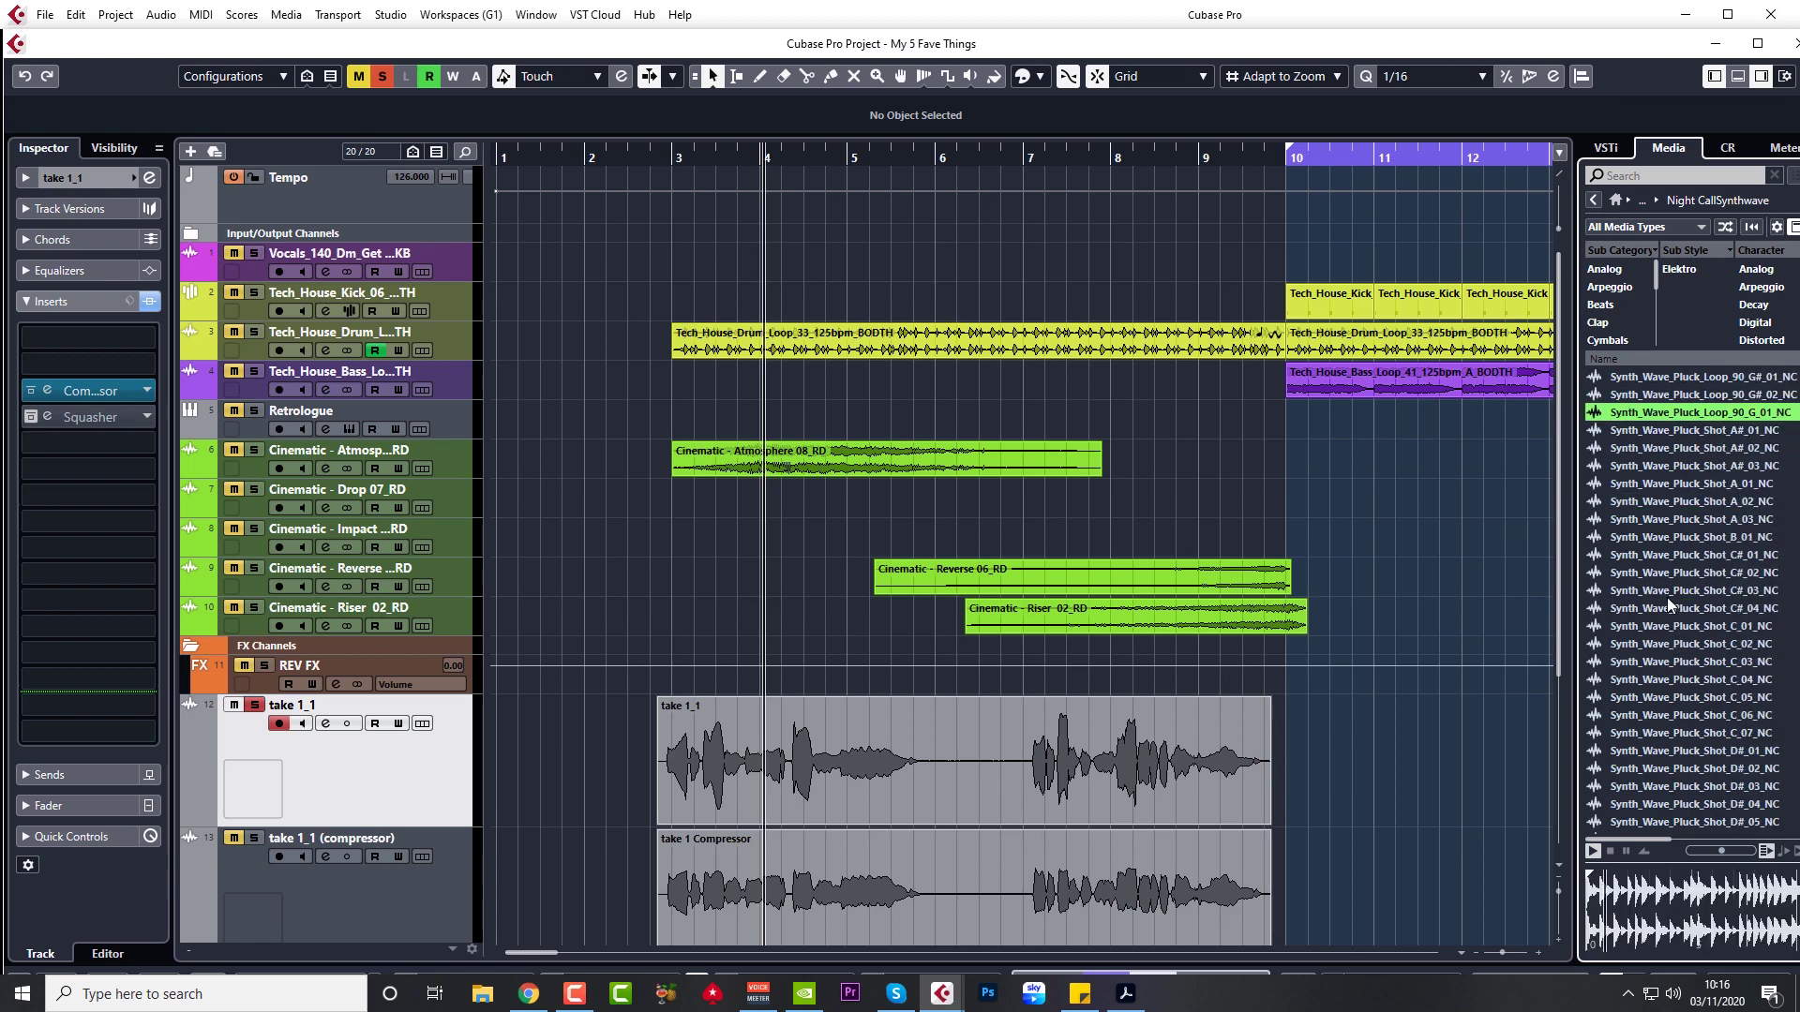
- Audition Synth_Wave_Pluck_Shot_C#_03 and the synth loops Synth_Wave_Synth_Loop_100_D#_01 and Synth_Wave_Synth_Loop_105_Em_02
left_click(1664, 591)
scroll(1677, 674, "up", 1)
scroll(1693, 743, "down", 3)
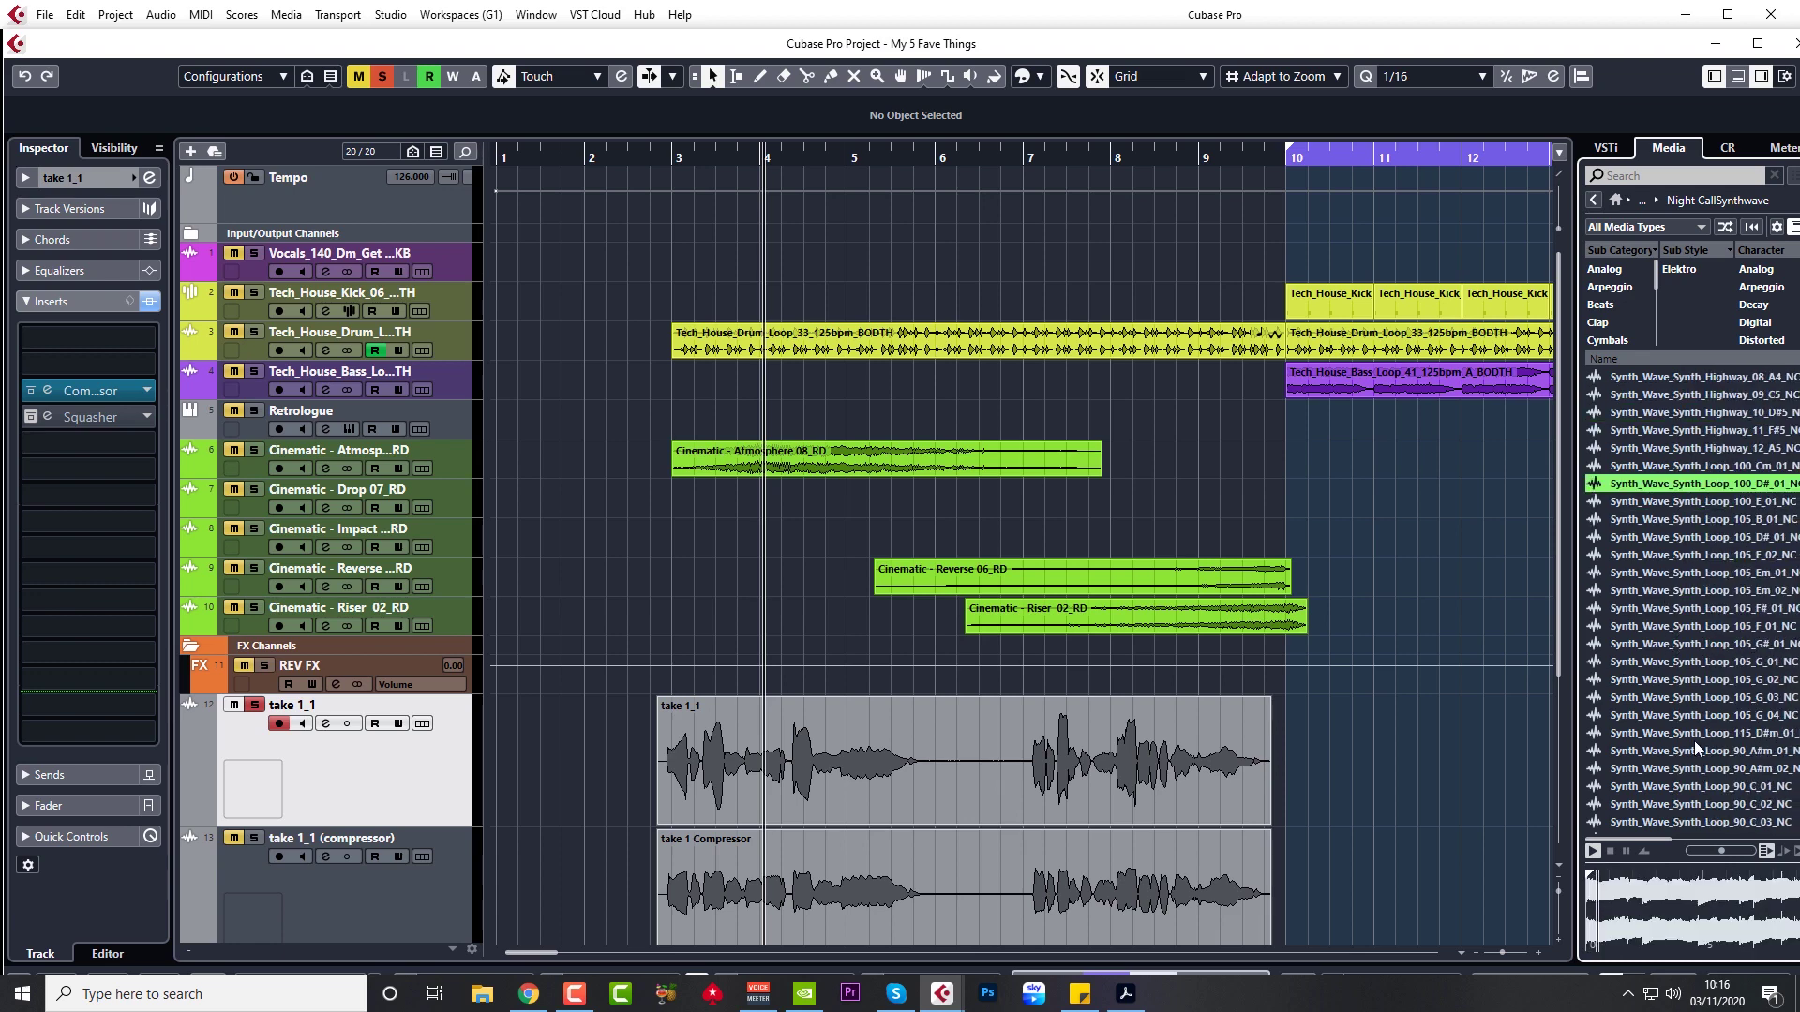
left_click(1671, 641)
left_click(1666, 591)
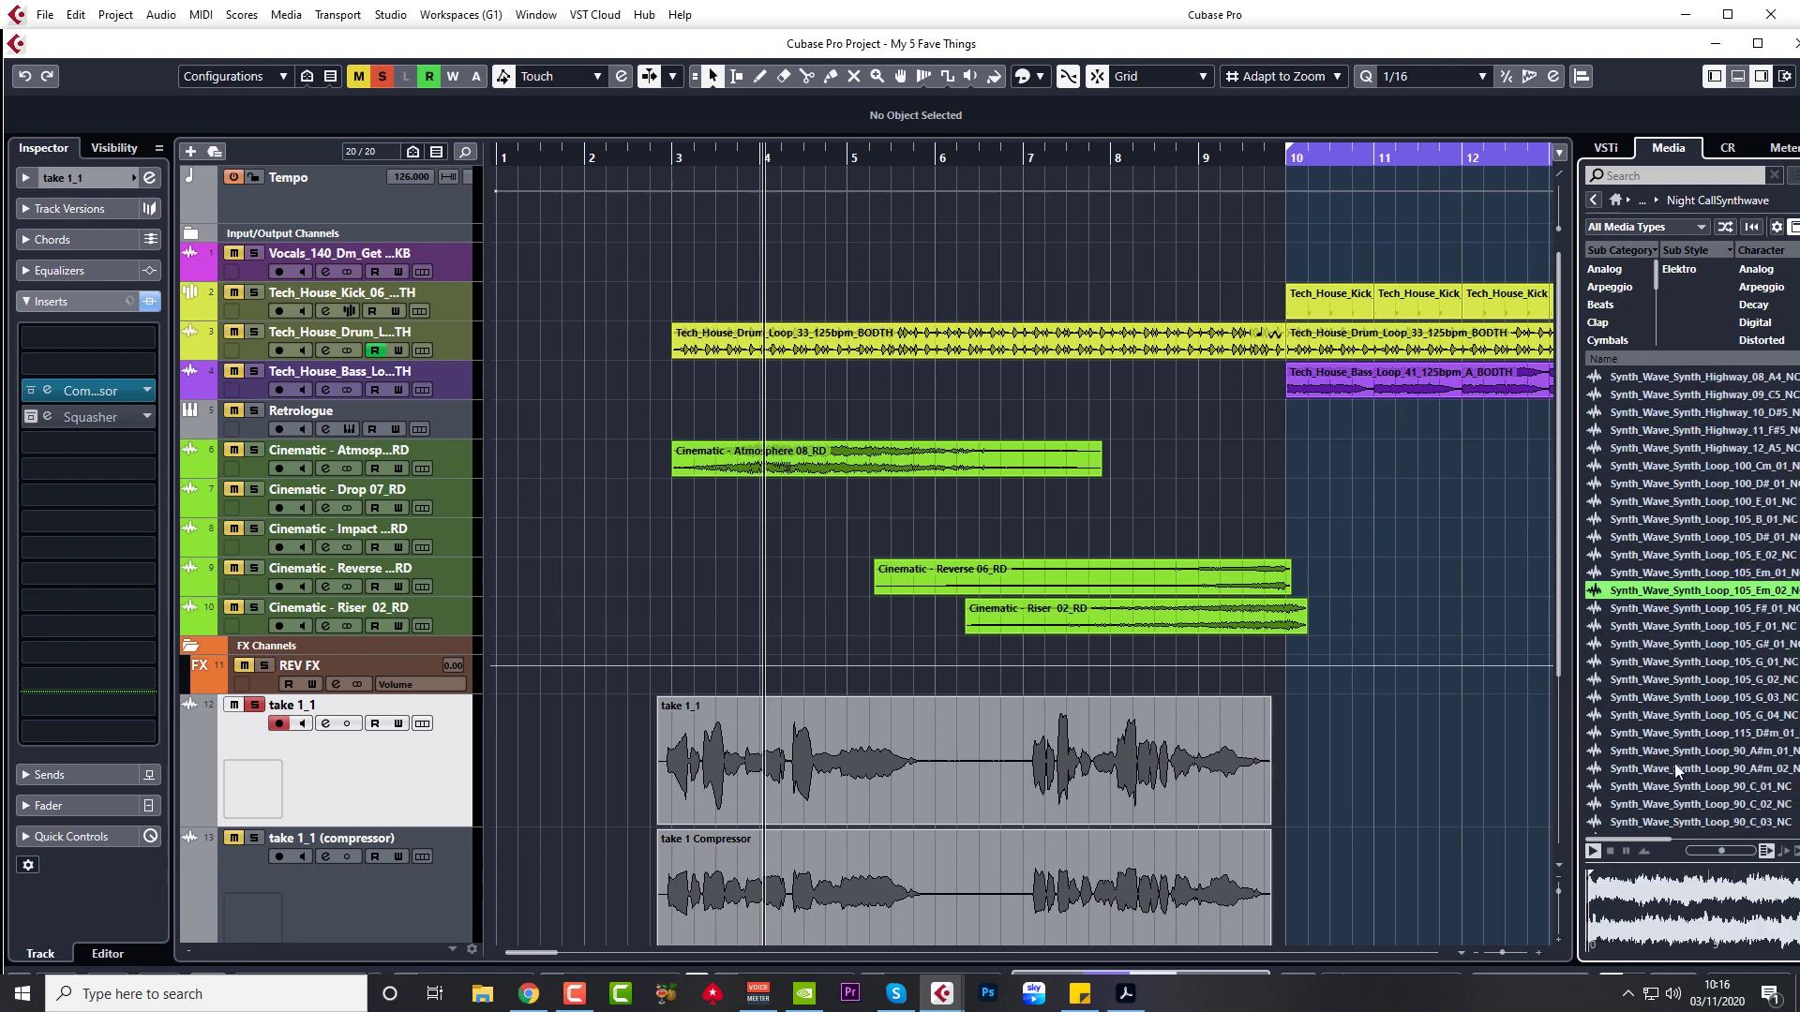
- Audition the synth loops Synth_Wave_Synth_Loop_90_D#_02 and Synth_Wave_Synth_Loop_90_G_03
scroll(1672, 776, "down", 2)
left_click(1668, 714)
scroll(1674, 750, "down", 3)
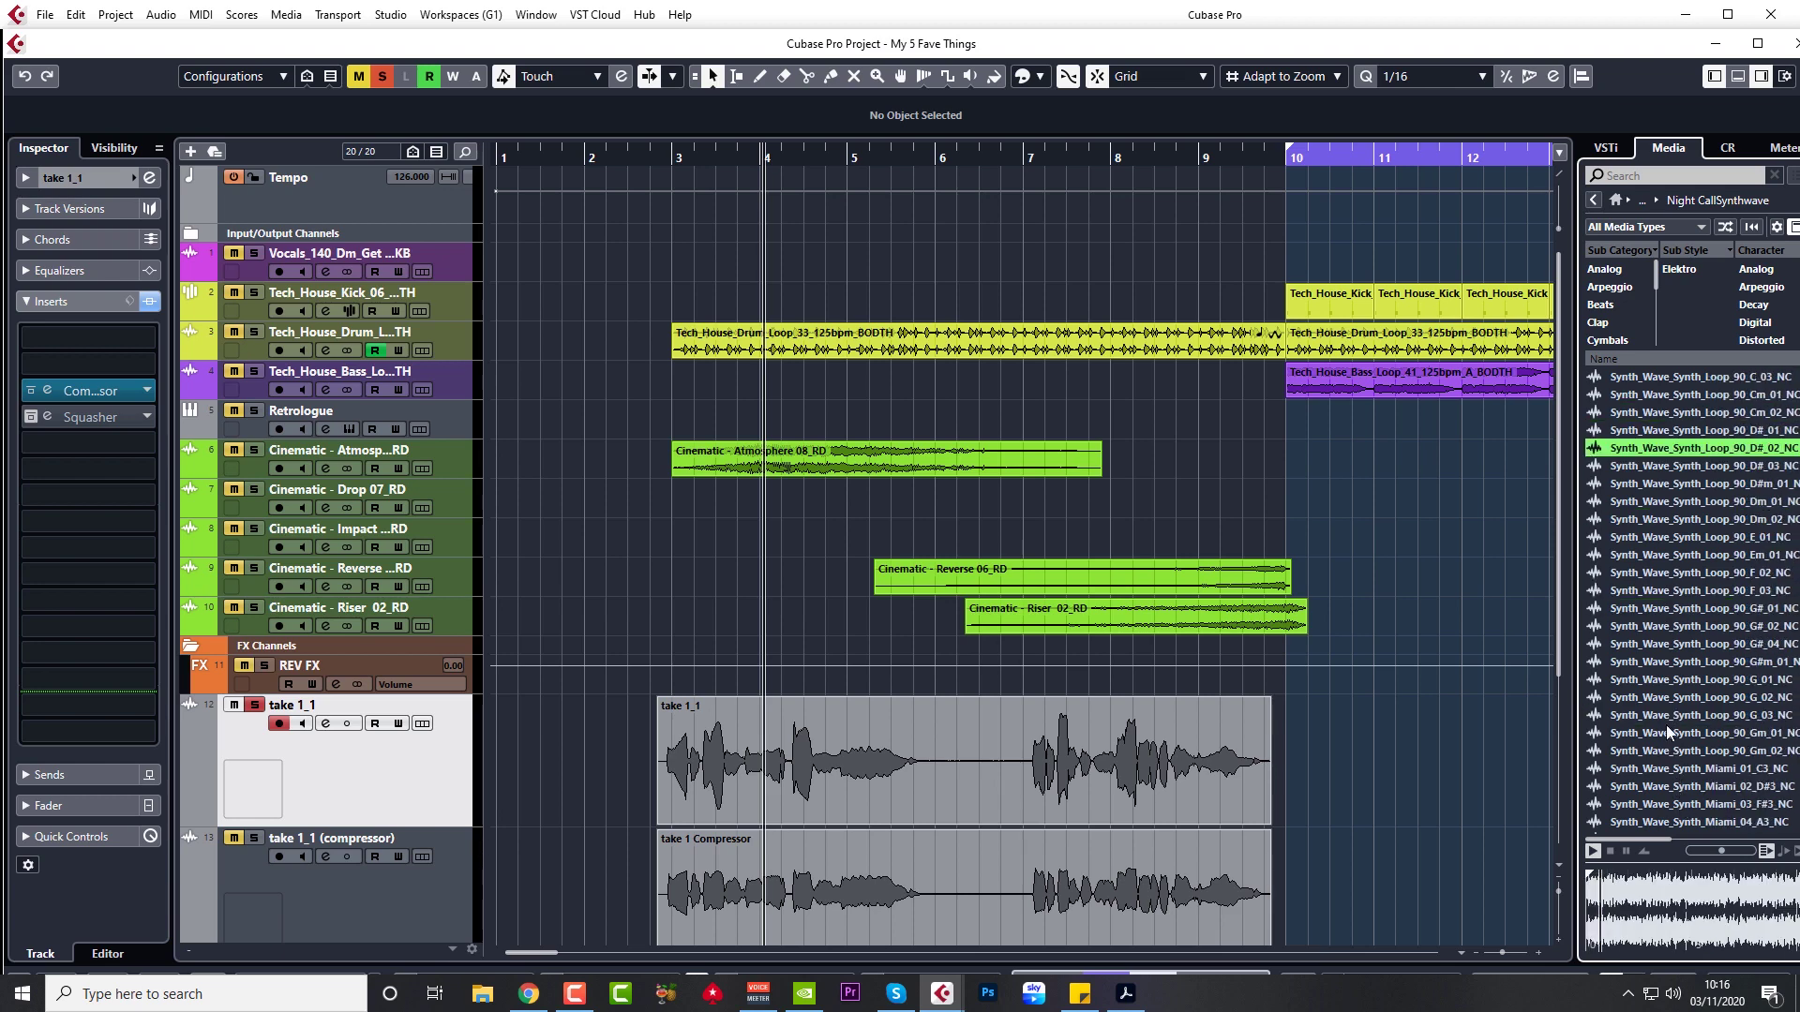
left_click(1665, 717)
scroll(1655, 772, "down", 3)
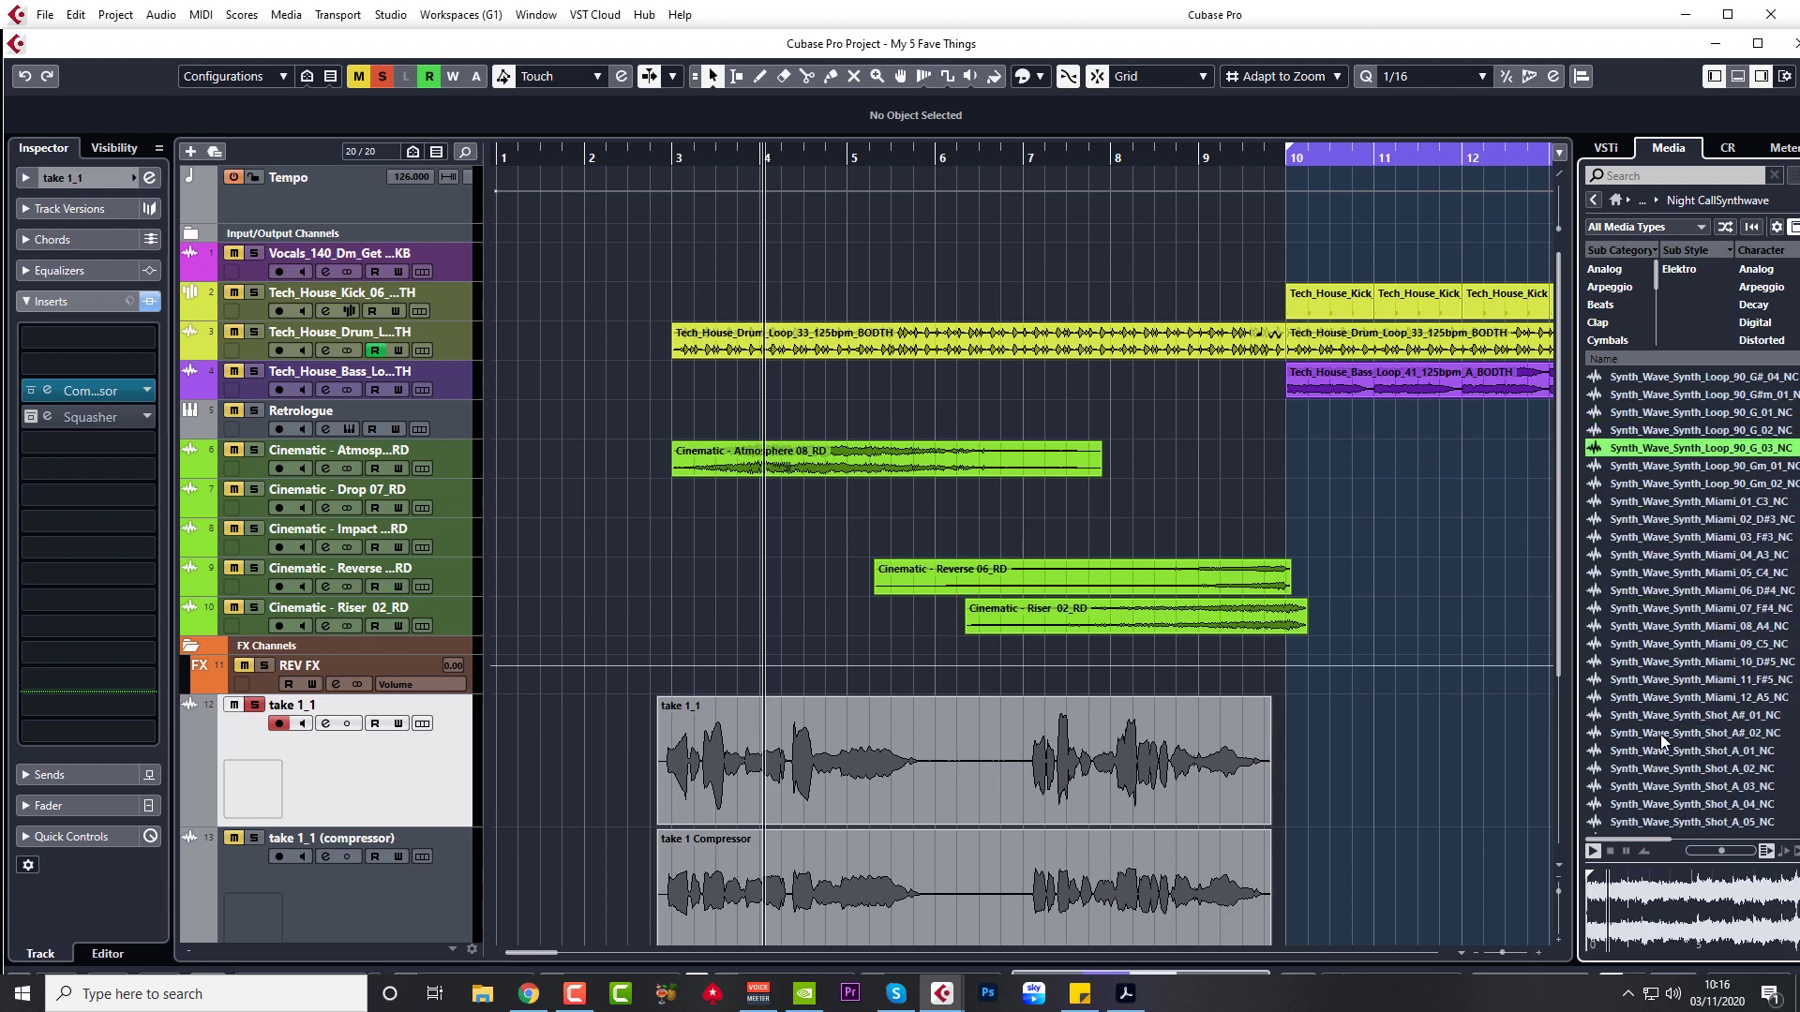
- Audition Synth_Wave_Synth_Shot_A#_02, Synth_Wave_Synth_Miami_08_A4 and Synth_Wave_Synth_Shot_D#_01
left_click(1661, 734)
left_click(1681, 626)
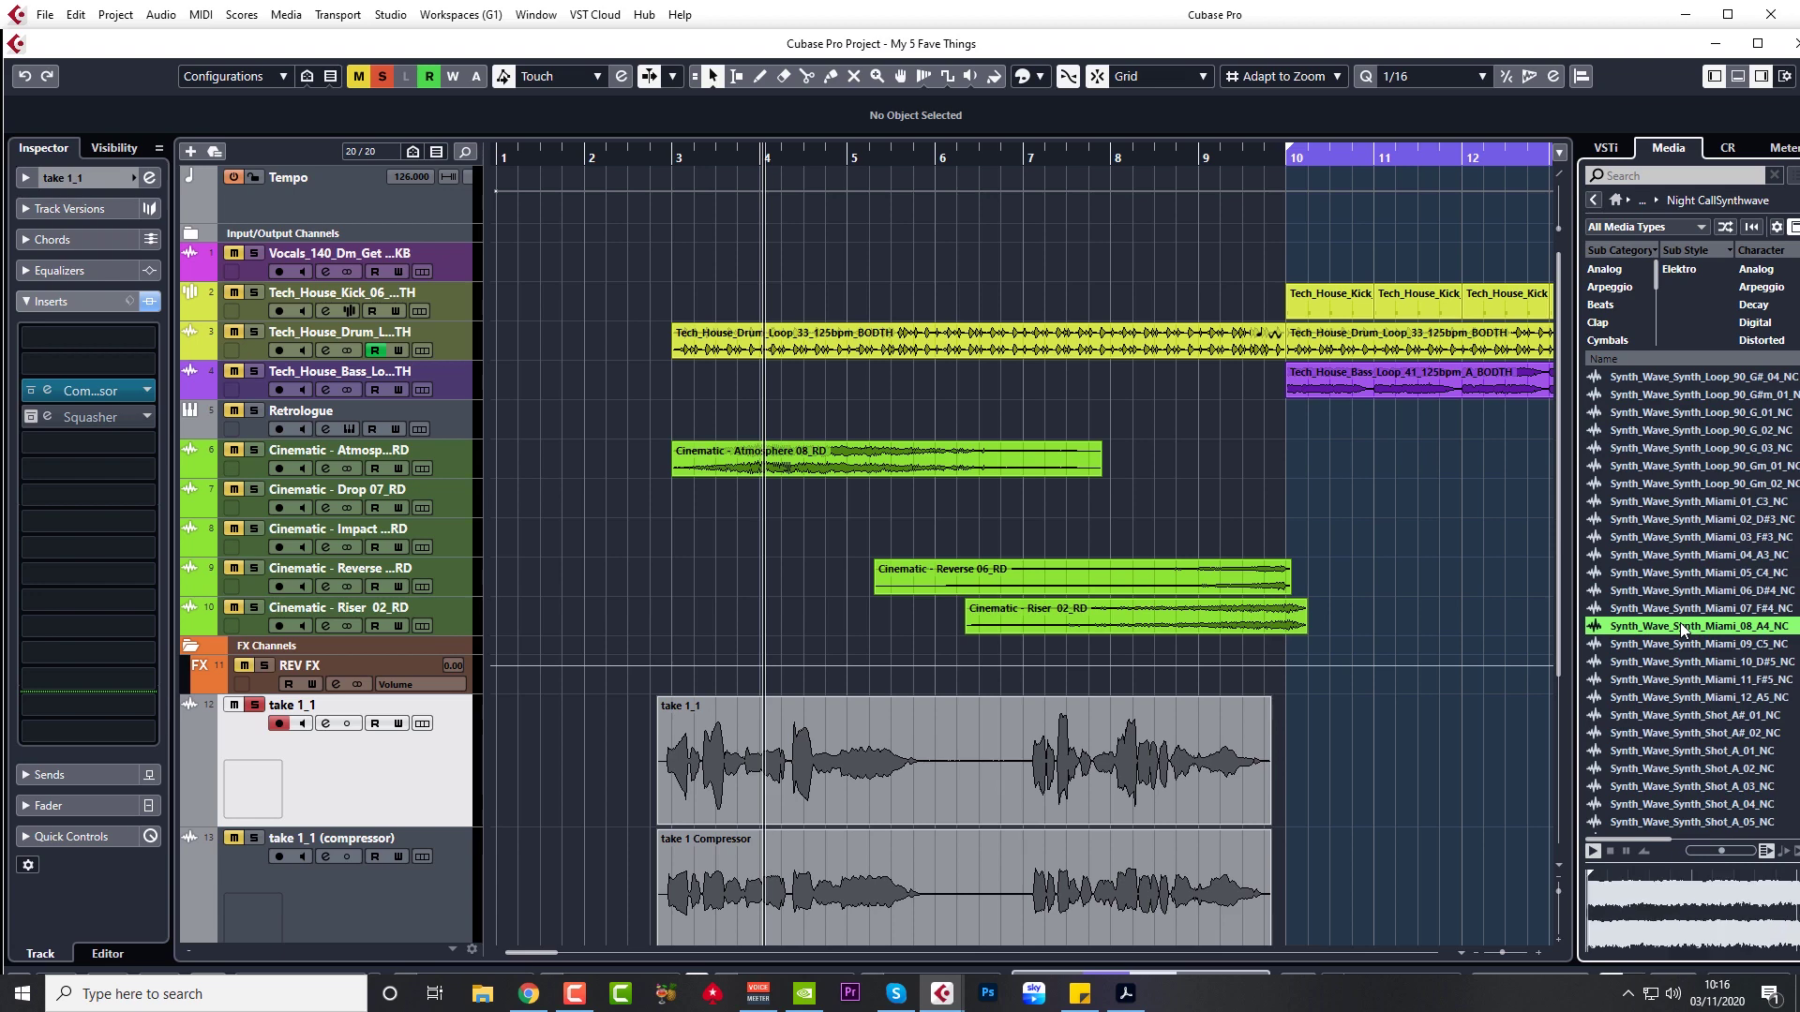
scroll(1682, 704, "down", 4)
left_click(1662, 735)
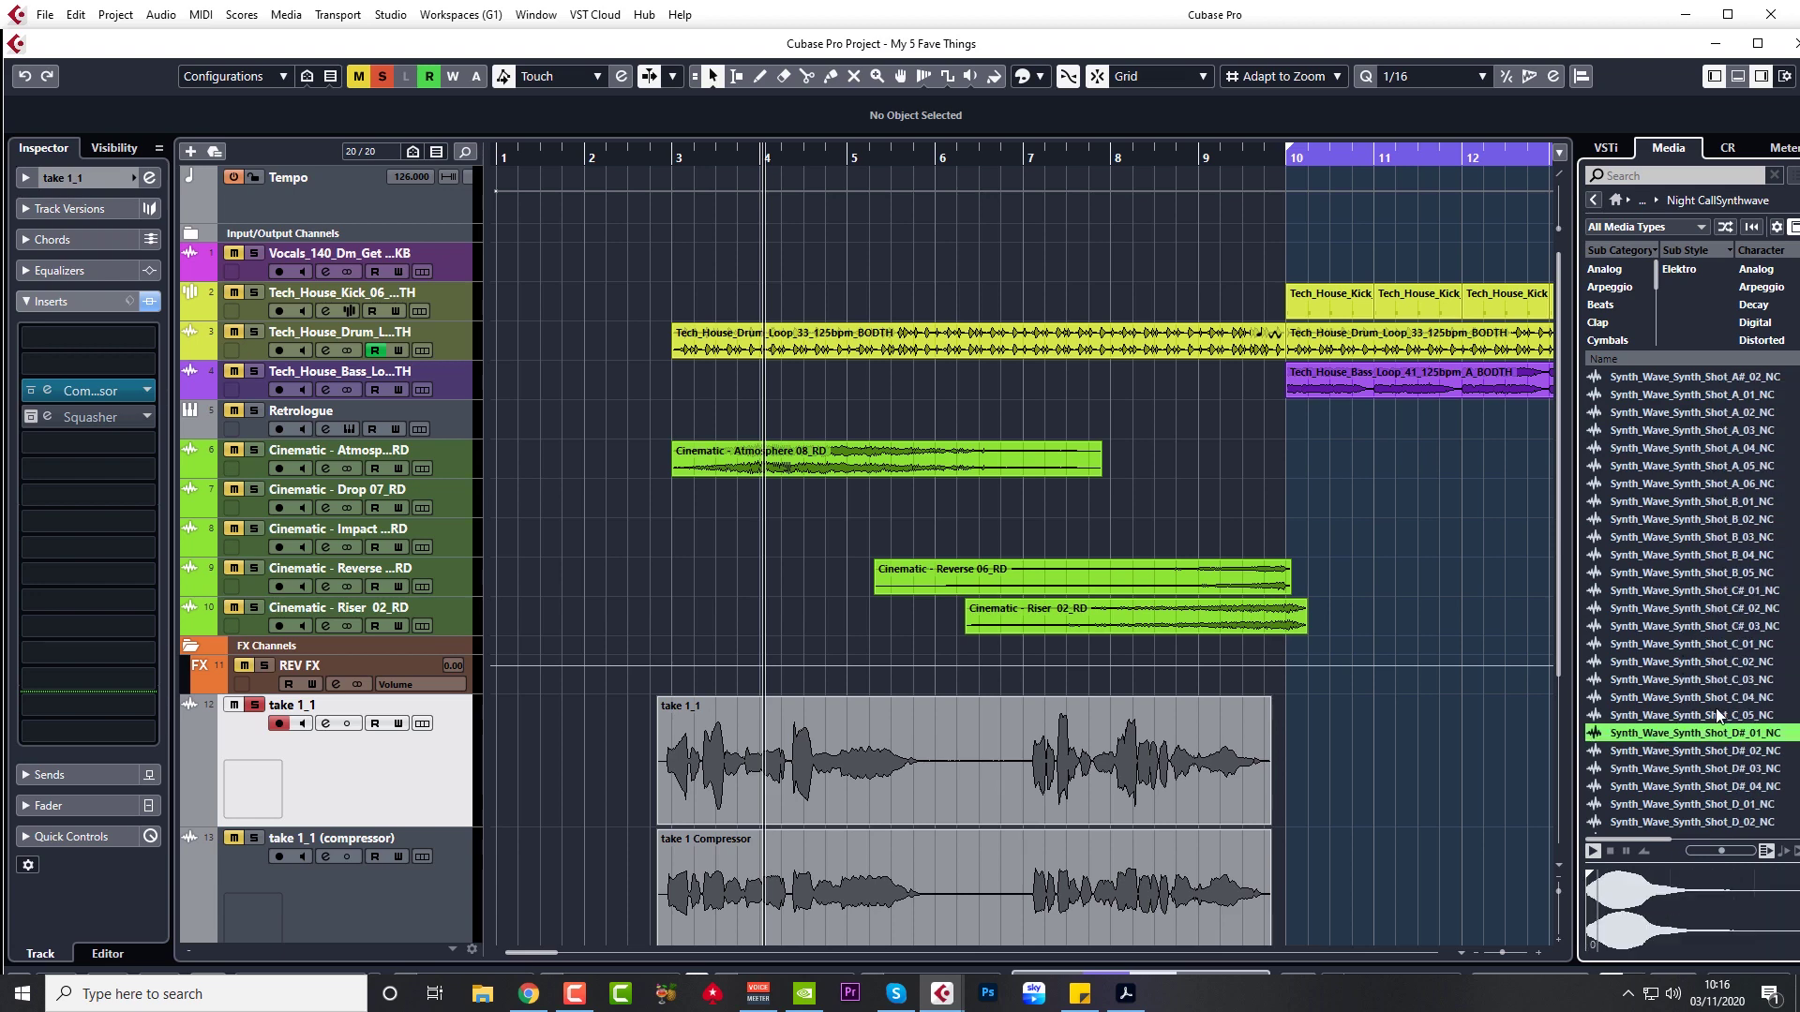
- Return to the Loops & Samples overview and open the Noir sound set
left_click(1614, 200)
left_click(1645, 406)
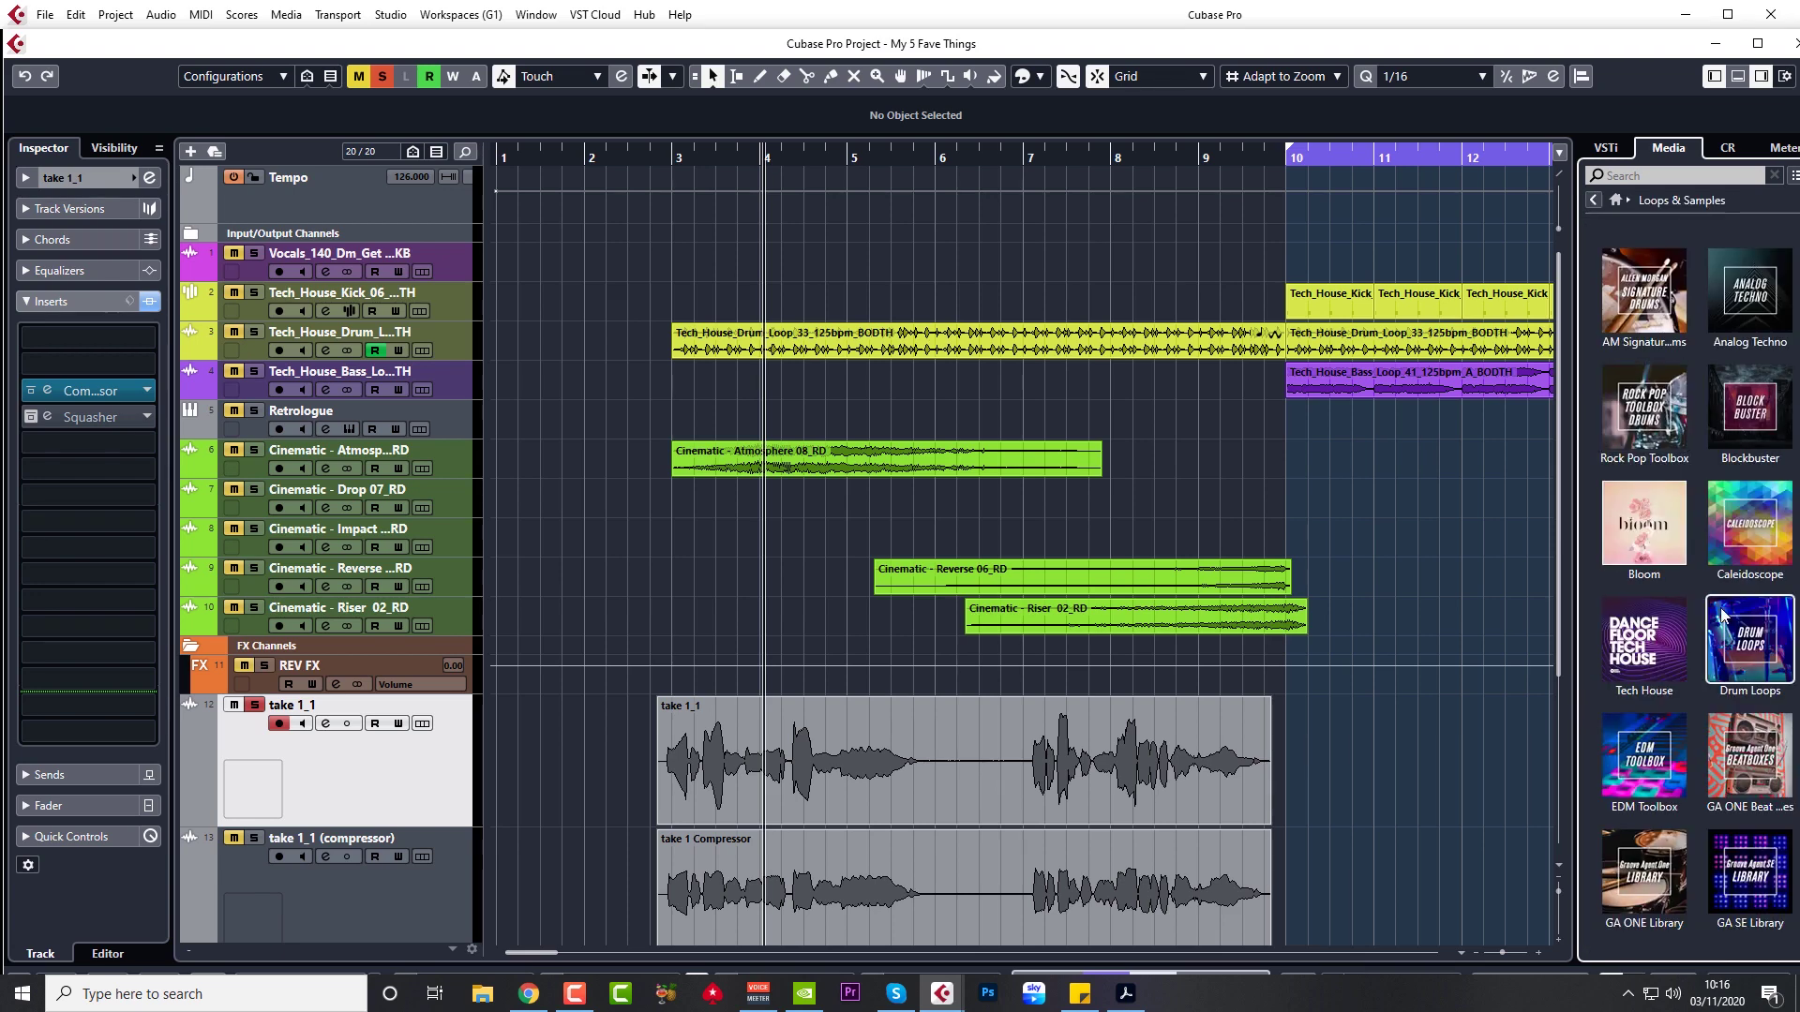
scroll(1719, 613, "down", 5)
left_click(1724, 619)
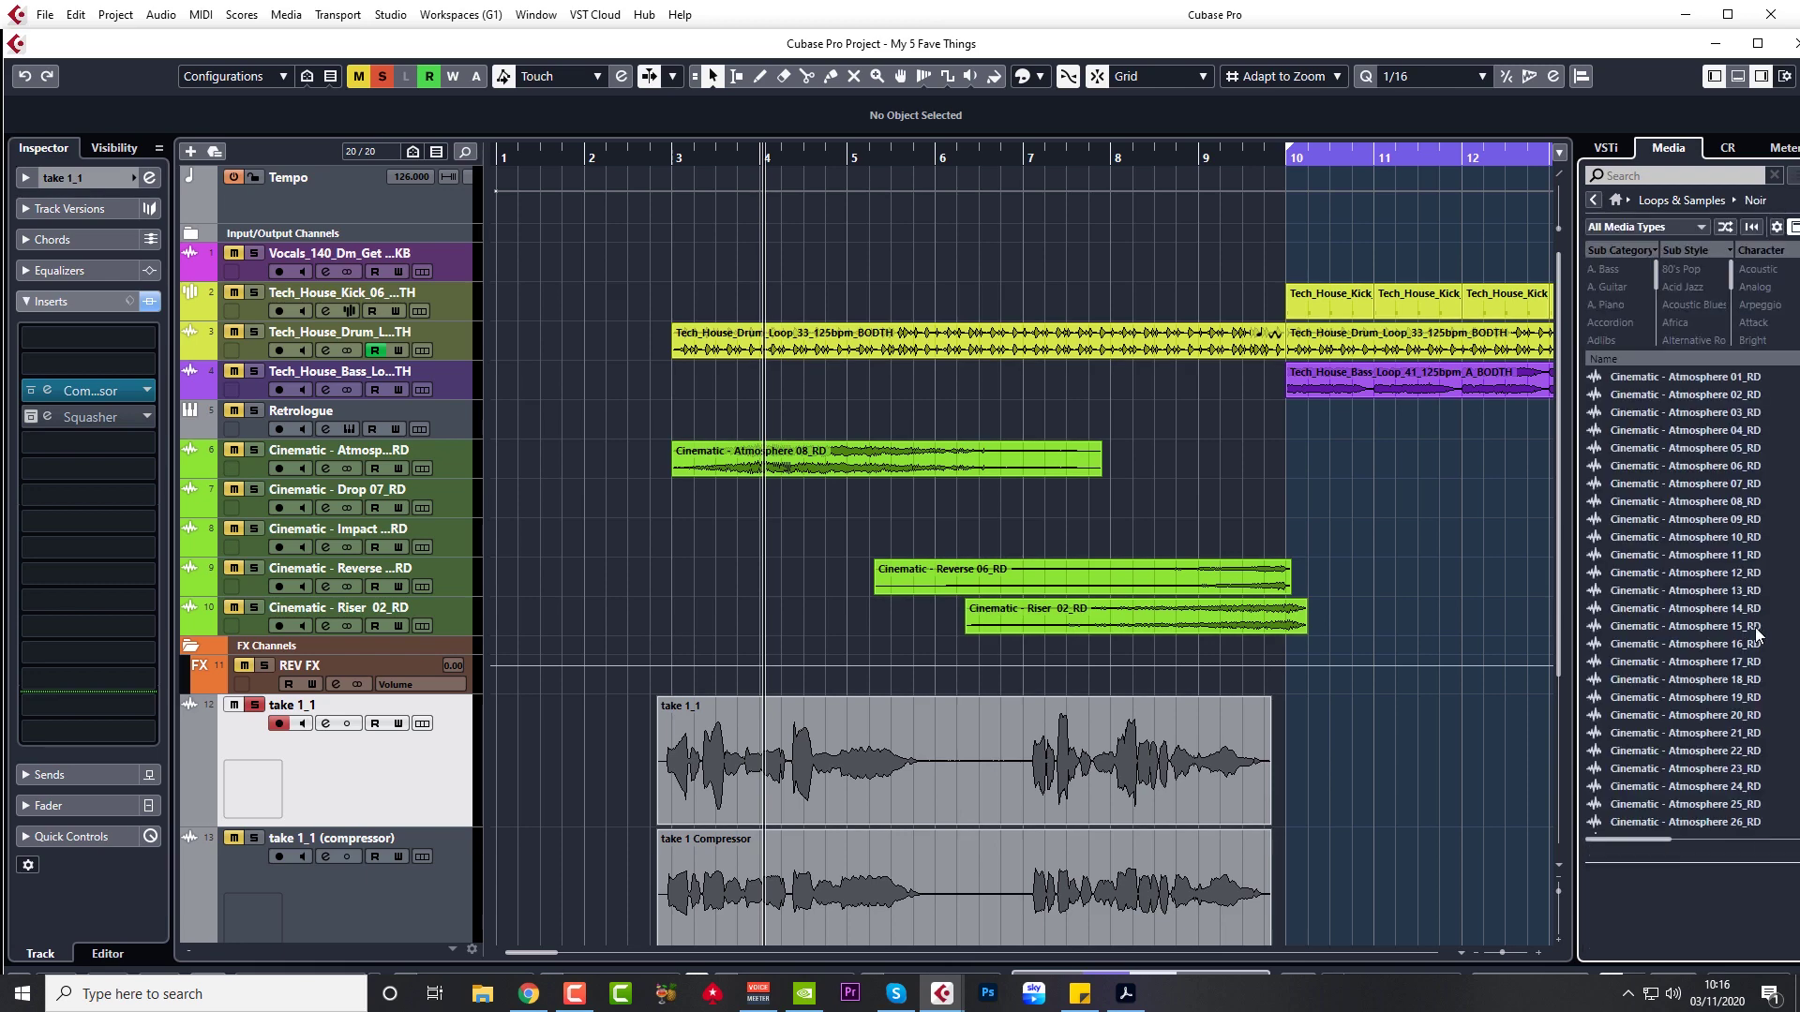
- Audition Cinematic - Atmosphere 09_RD and Cinematic - Braam 11_RD from the Noir set
left_click(1651, 522)
scroll(1654, 610, "down", 5)
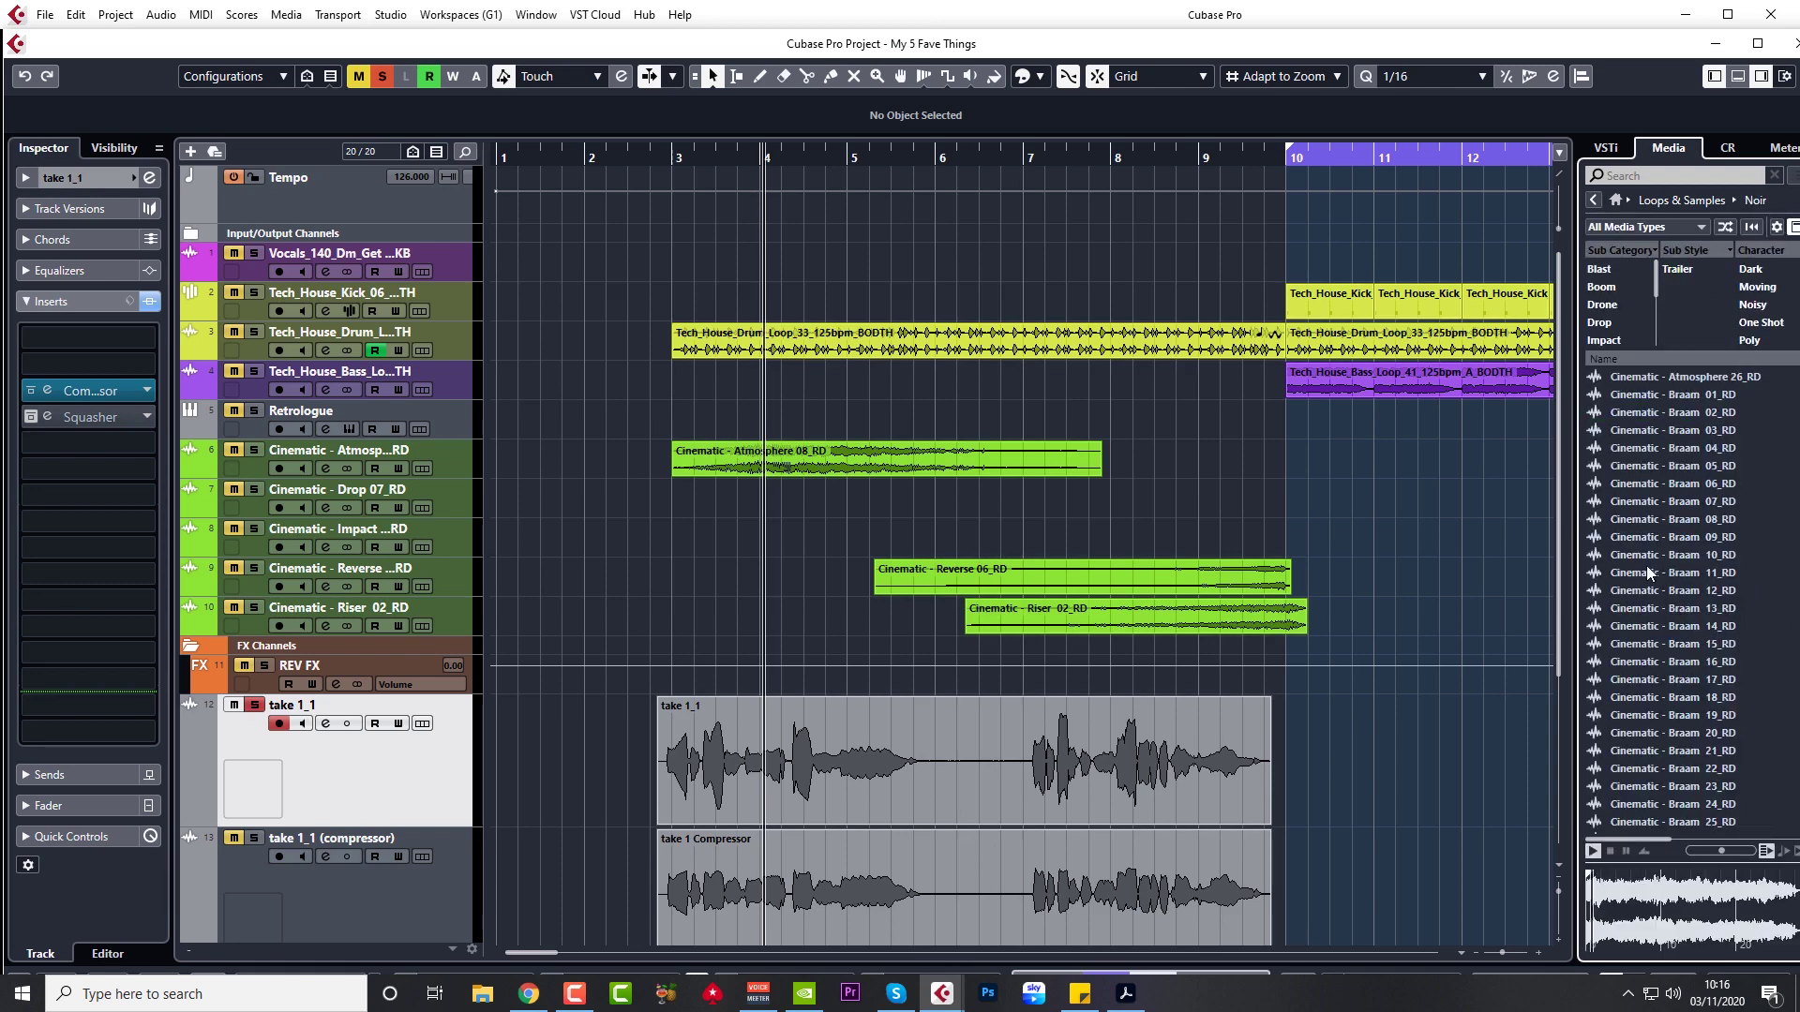
left_click(1647, 573)
scroll(1677, 661, "down", 5)
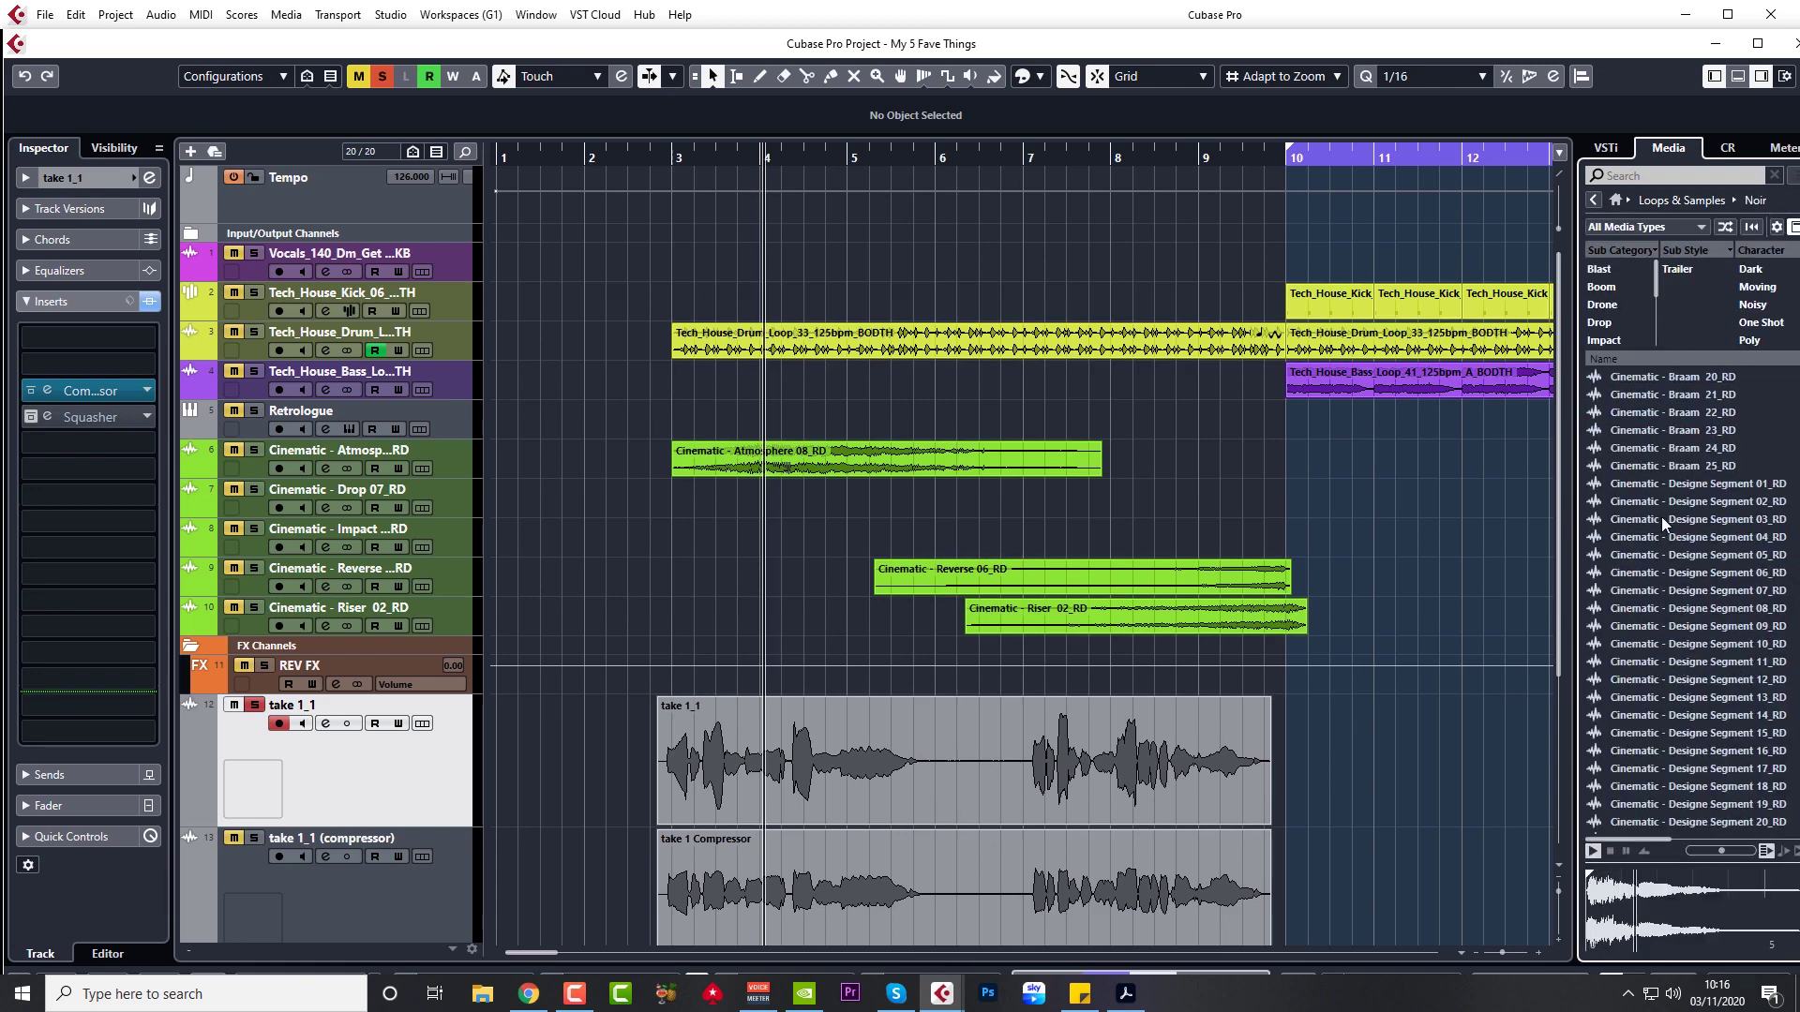
- Audition Cinematic - Designe Segment 03_RD and Cinematic - Designe Segment 23_RD
left_click(1661, 518)
scroll(1661, 618, "down", 5)
left_click(1655, 609)
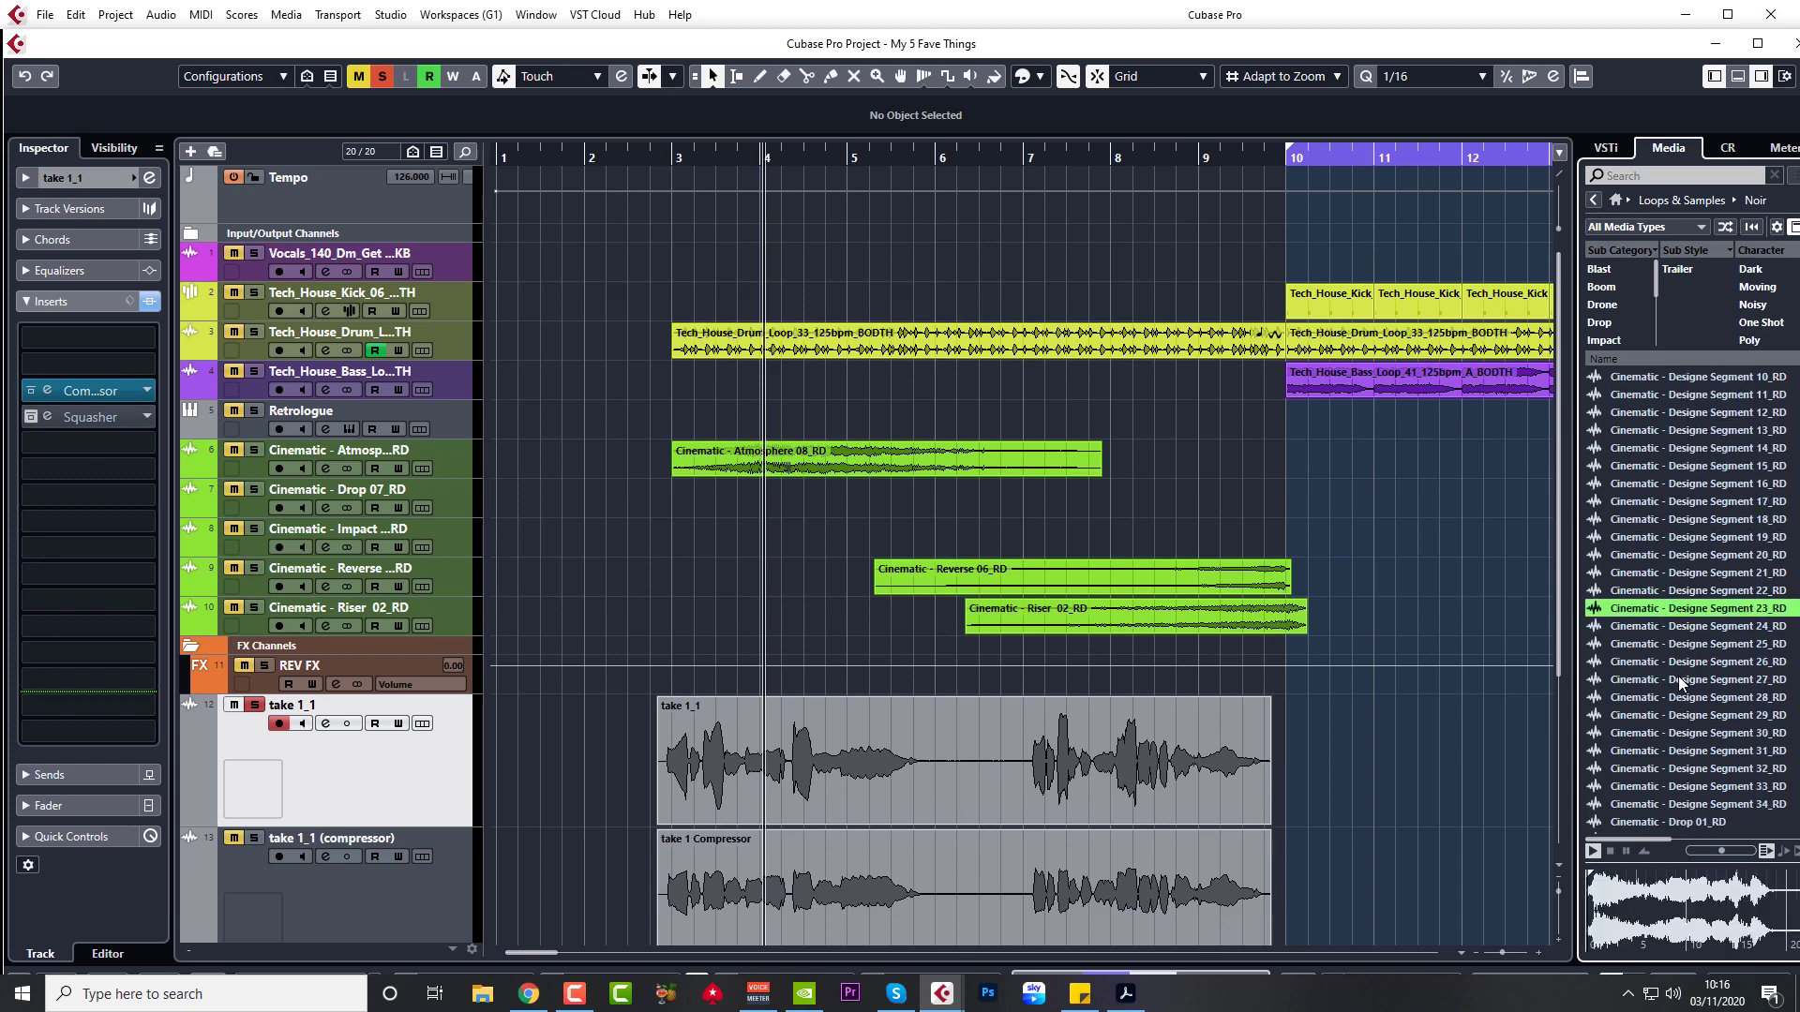
- Audition Cinematic - Drop 25_RD and the impact samples Cinematic - Impact 06_RD, 18_RD and 34_RD
scroll(1678, 675, "down", 5)
left_click(1657, 589)
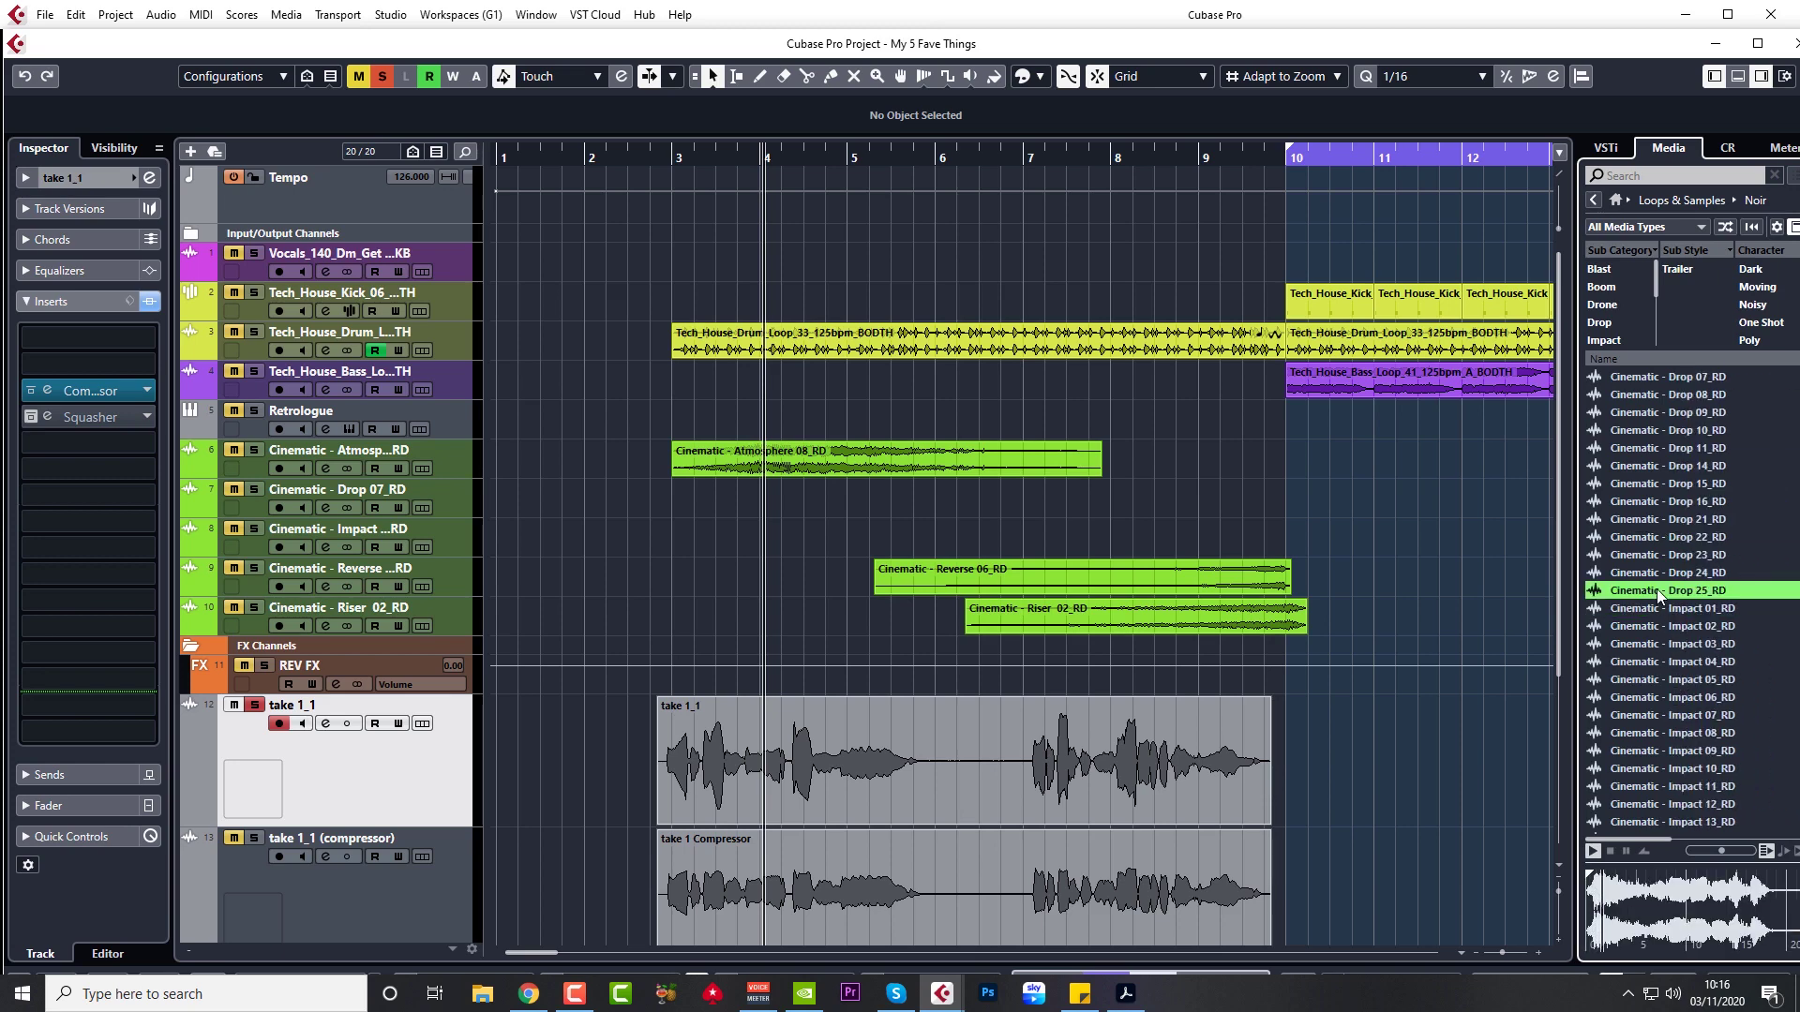
left_click(1660, 696)
scroll(1667, 691, "down", 5)
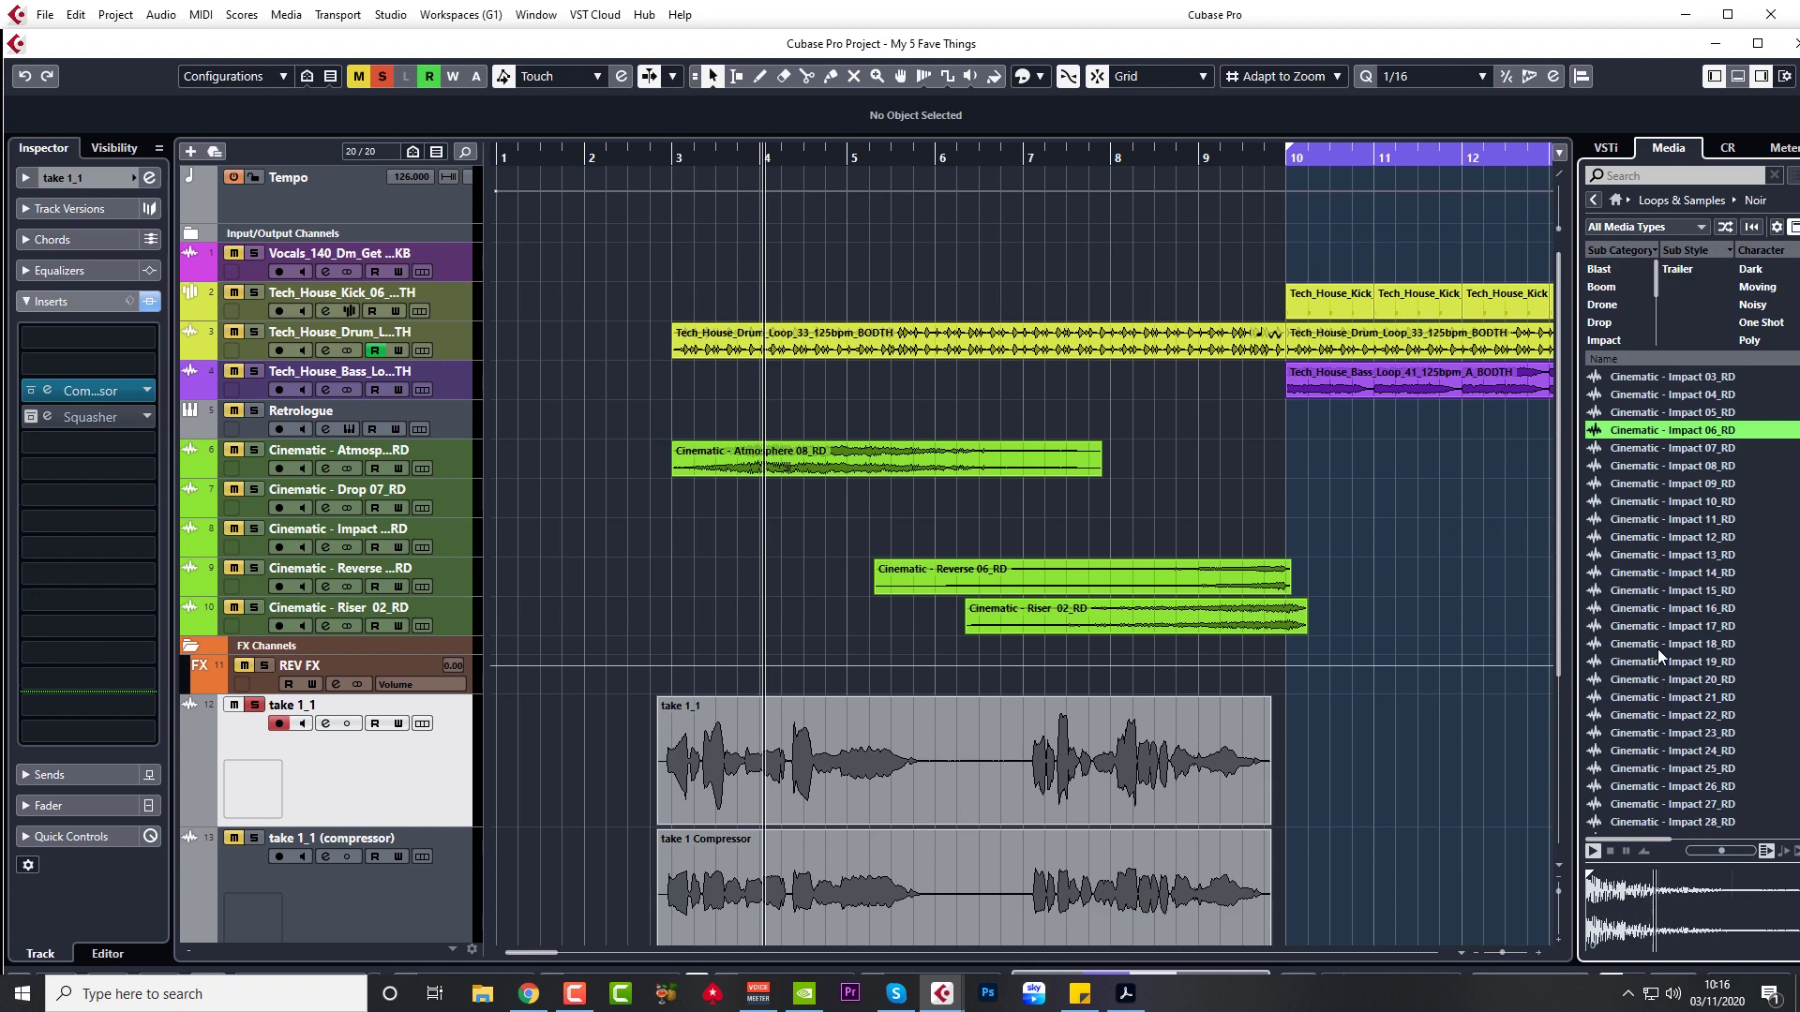
left_click(1658, 646)
scroll(1680, 714, "down", 5)
left_click(1671, 662)
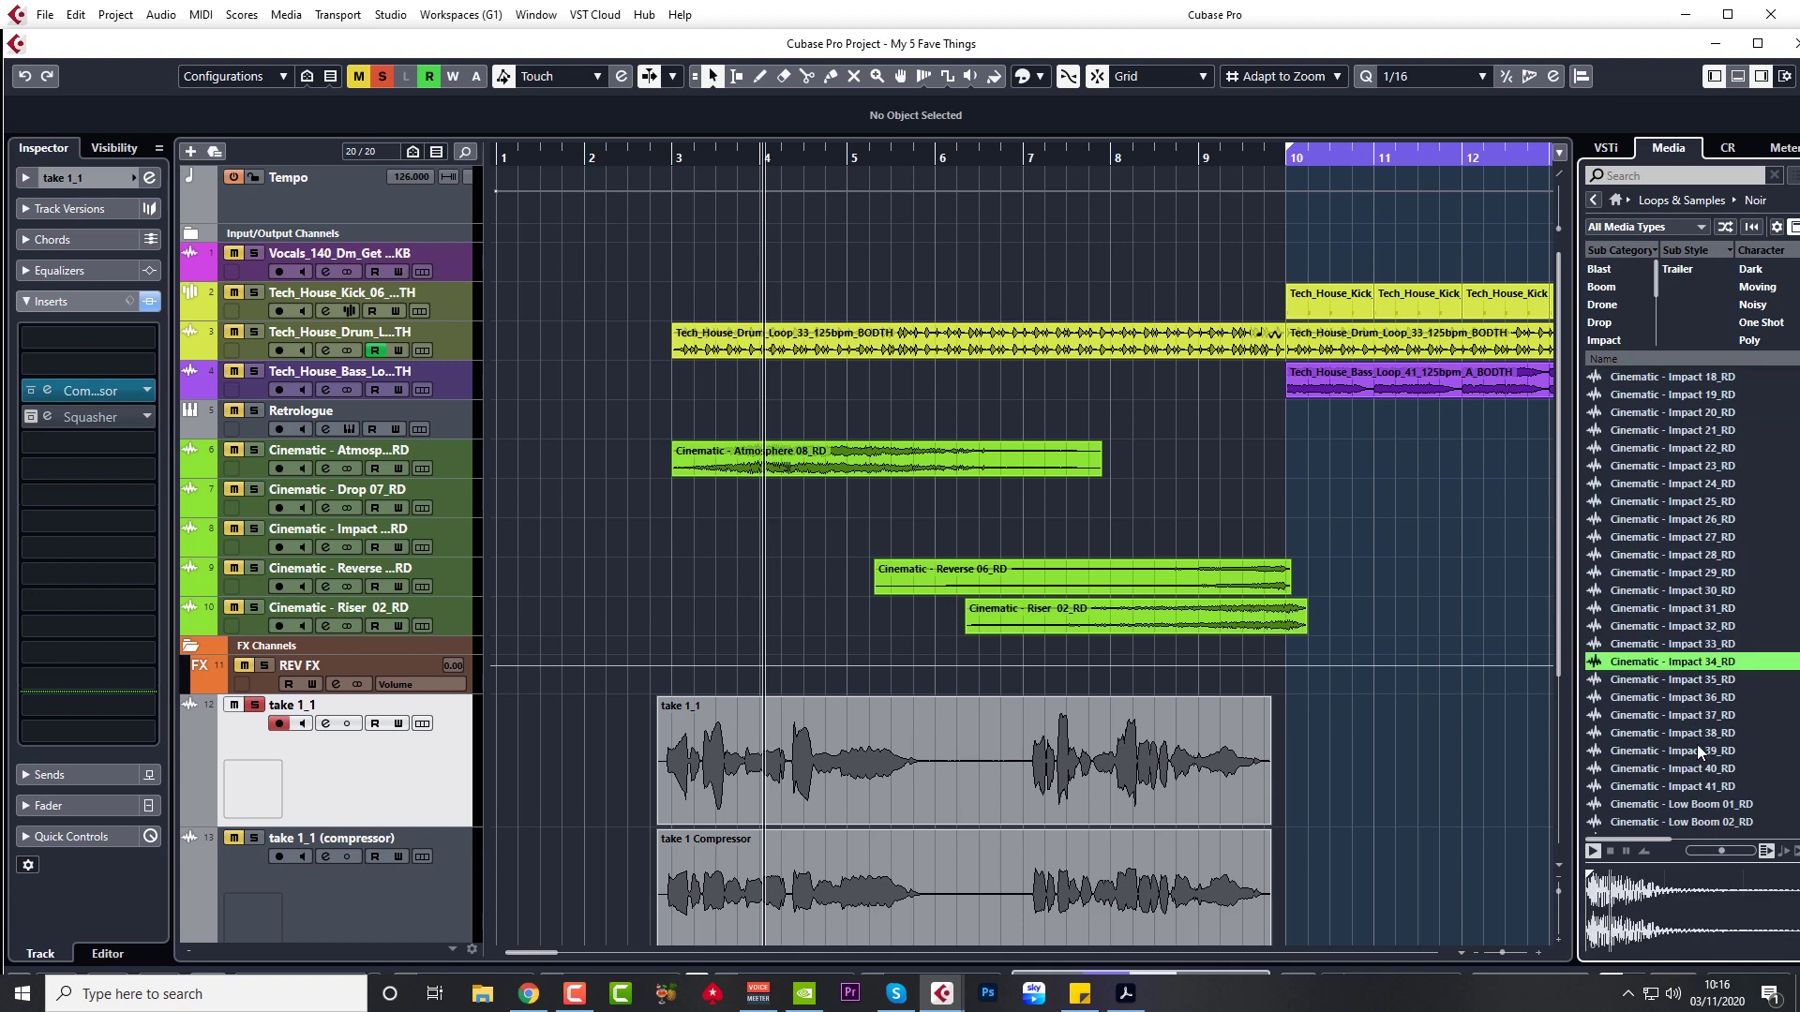
- Audition one of the Cinematic - Reverse samples and Cinematic - Riser 03_RD
scroll(1694, 743, "down", 5)
left_click(1663, 624)
scroll(1685, 750, "down", 5)
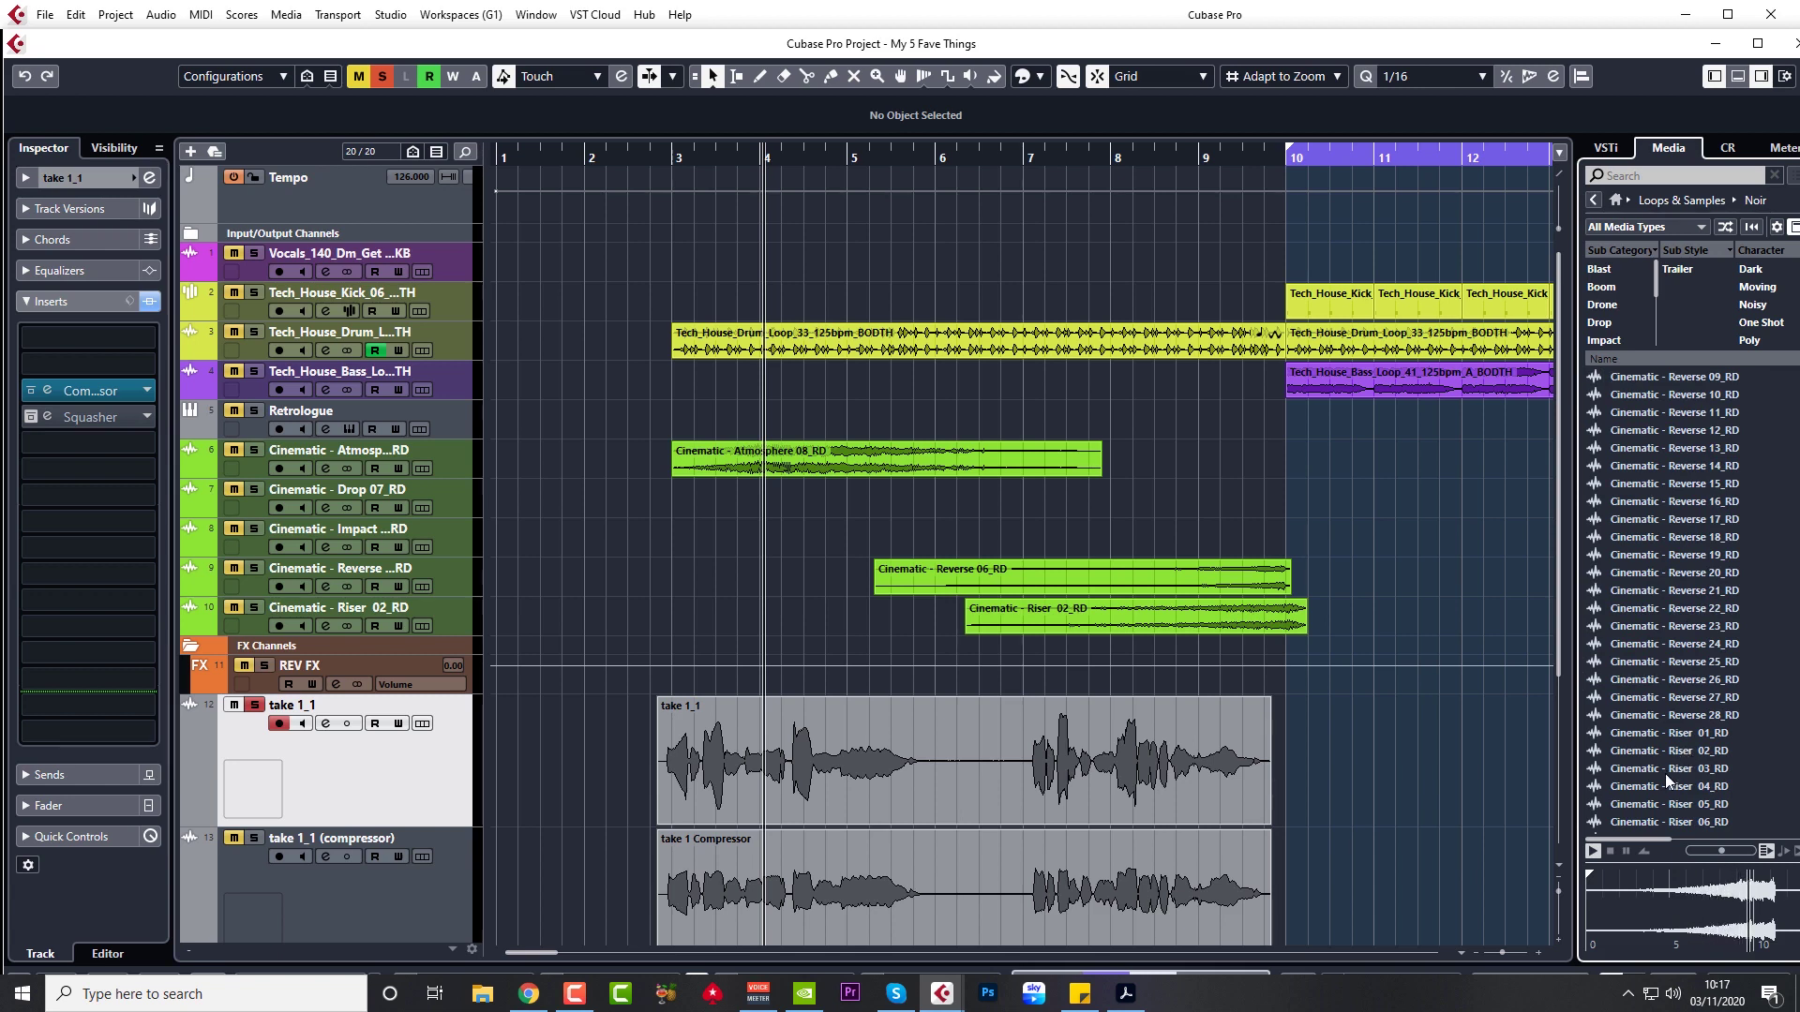
left_click(1665, 774)
scroll(1664, 773, "down", 5)
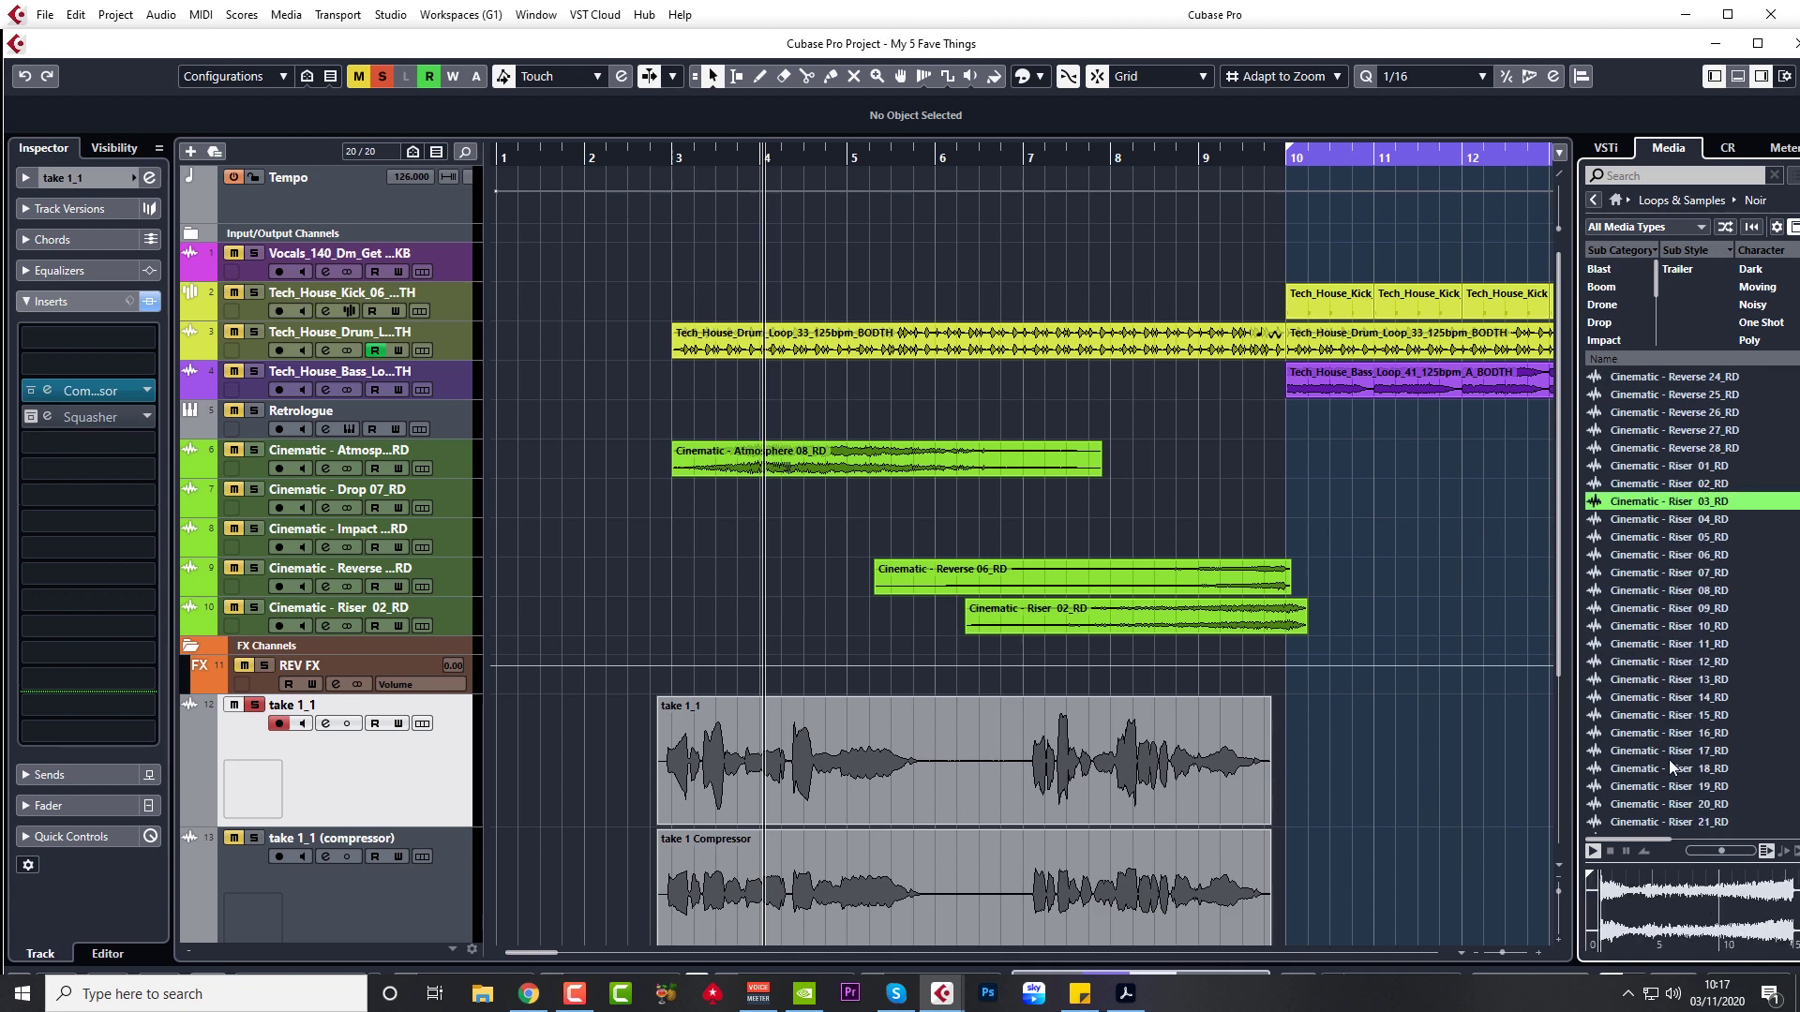
- Audition Cinematic - Suspenseful Stingers 23_RD and one of the Cinematic - Tonal samples
scroll(1668, 759, "down", 10)
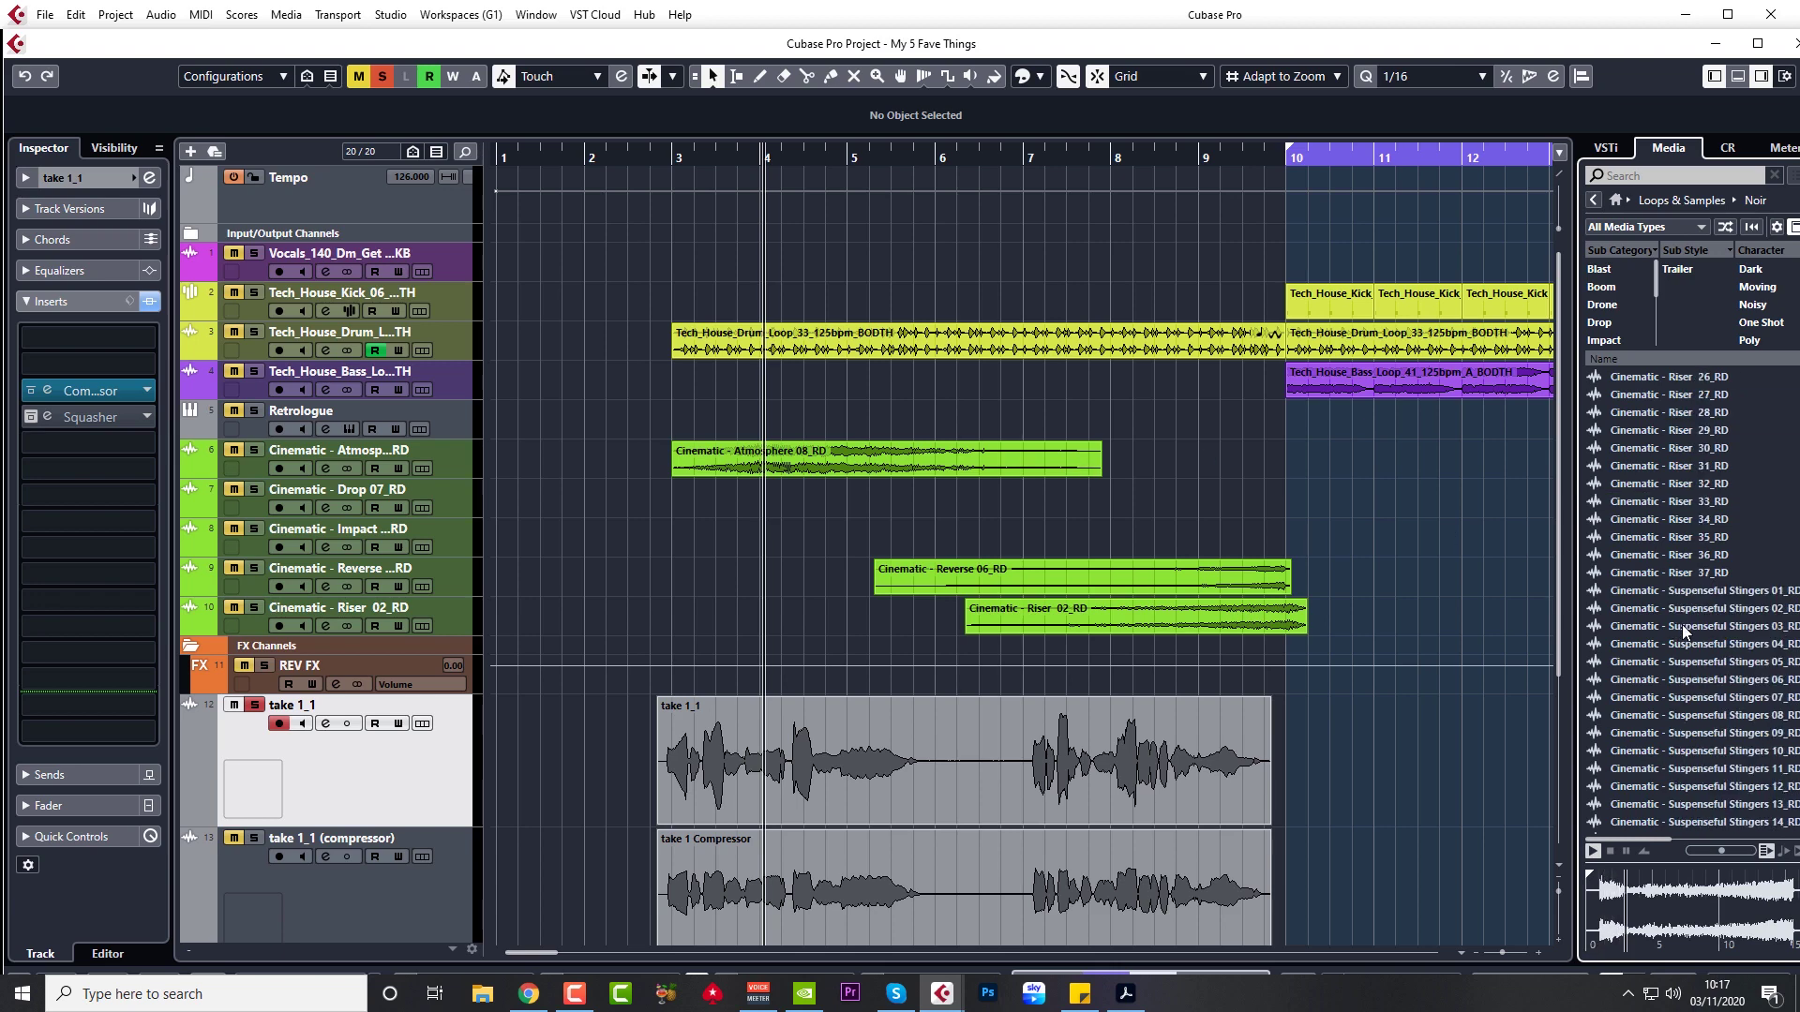
scroll(1681, 625, "down", 6)
left_click(1675, 627)
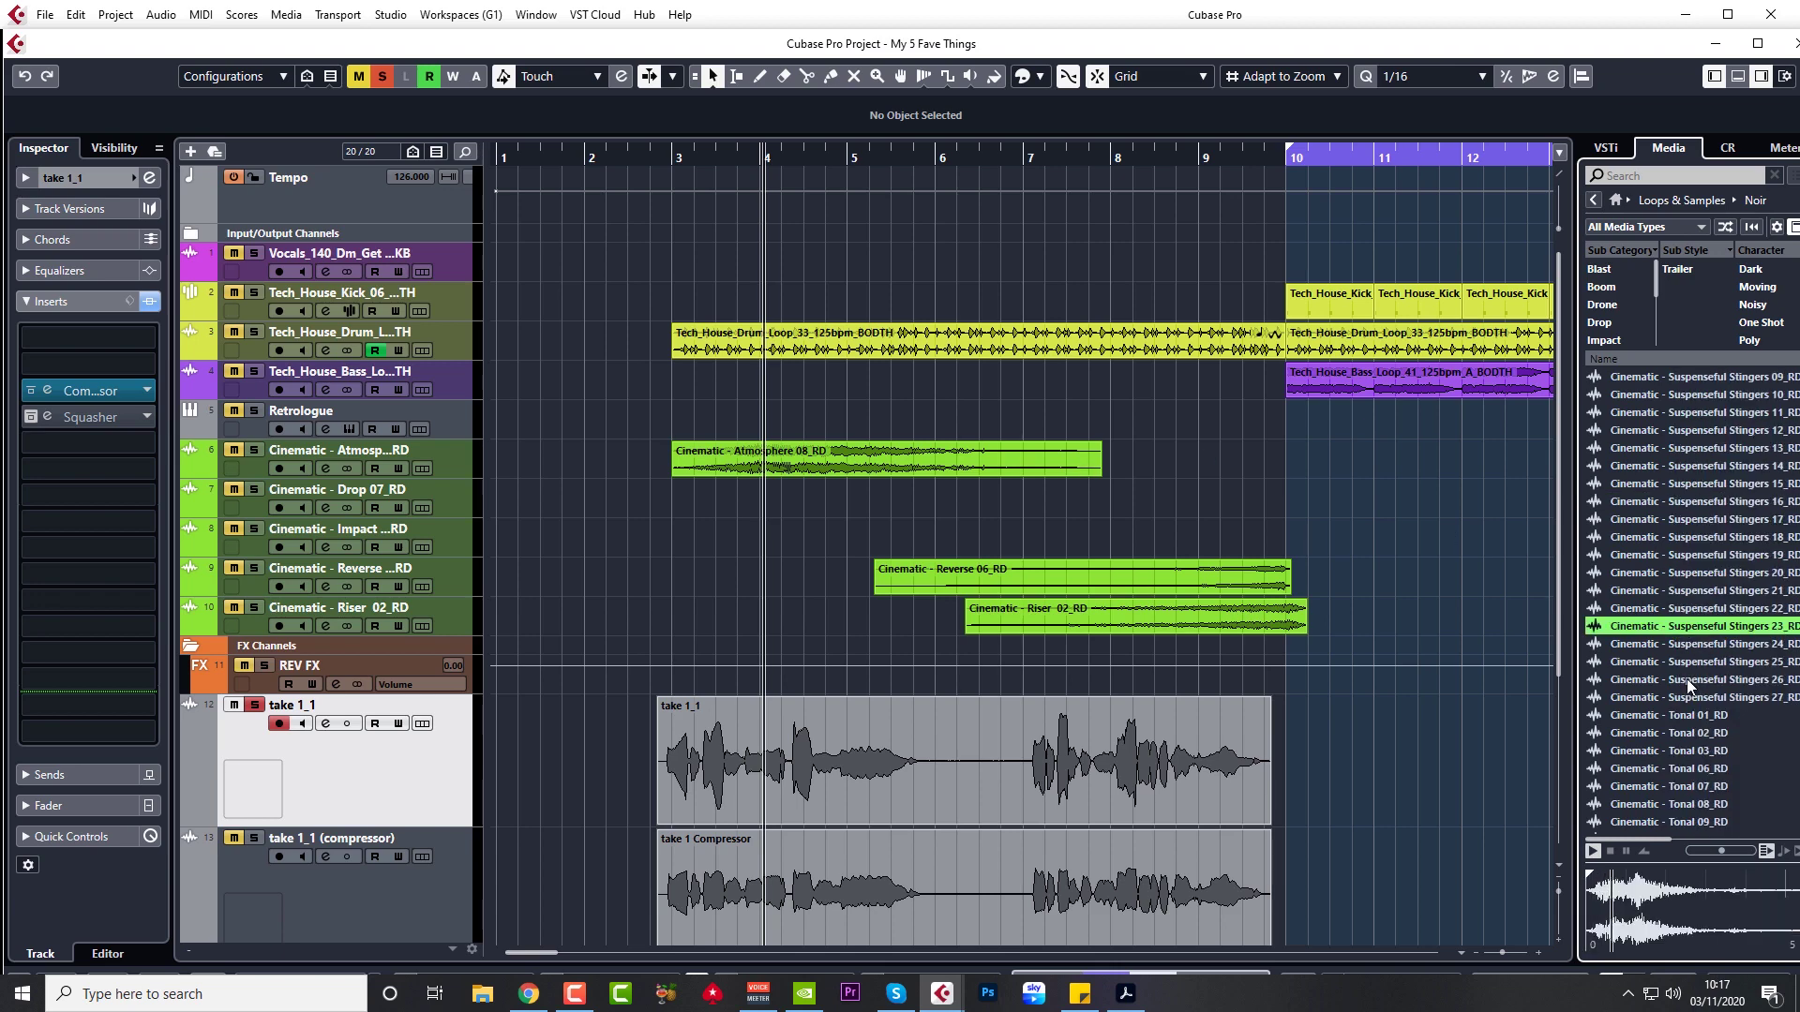
scroll(1683, 666, "down", 6)
left_click(1668, 626)
scroll(1670, 736, "down", 5)
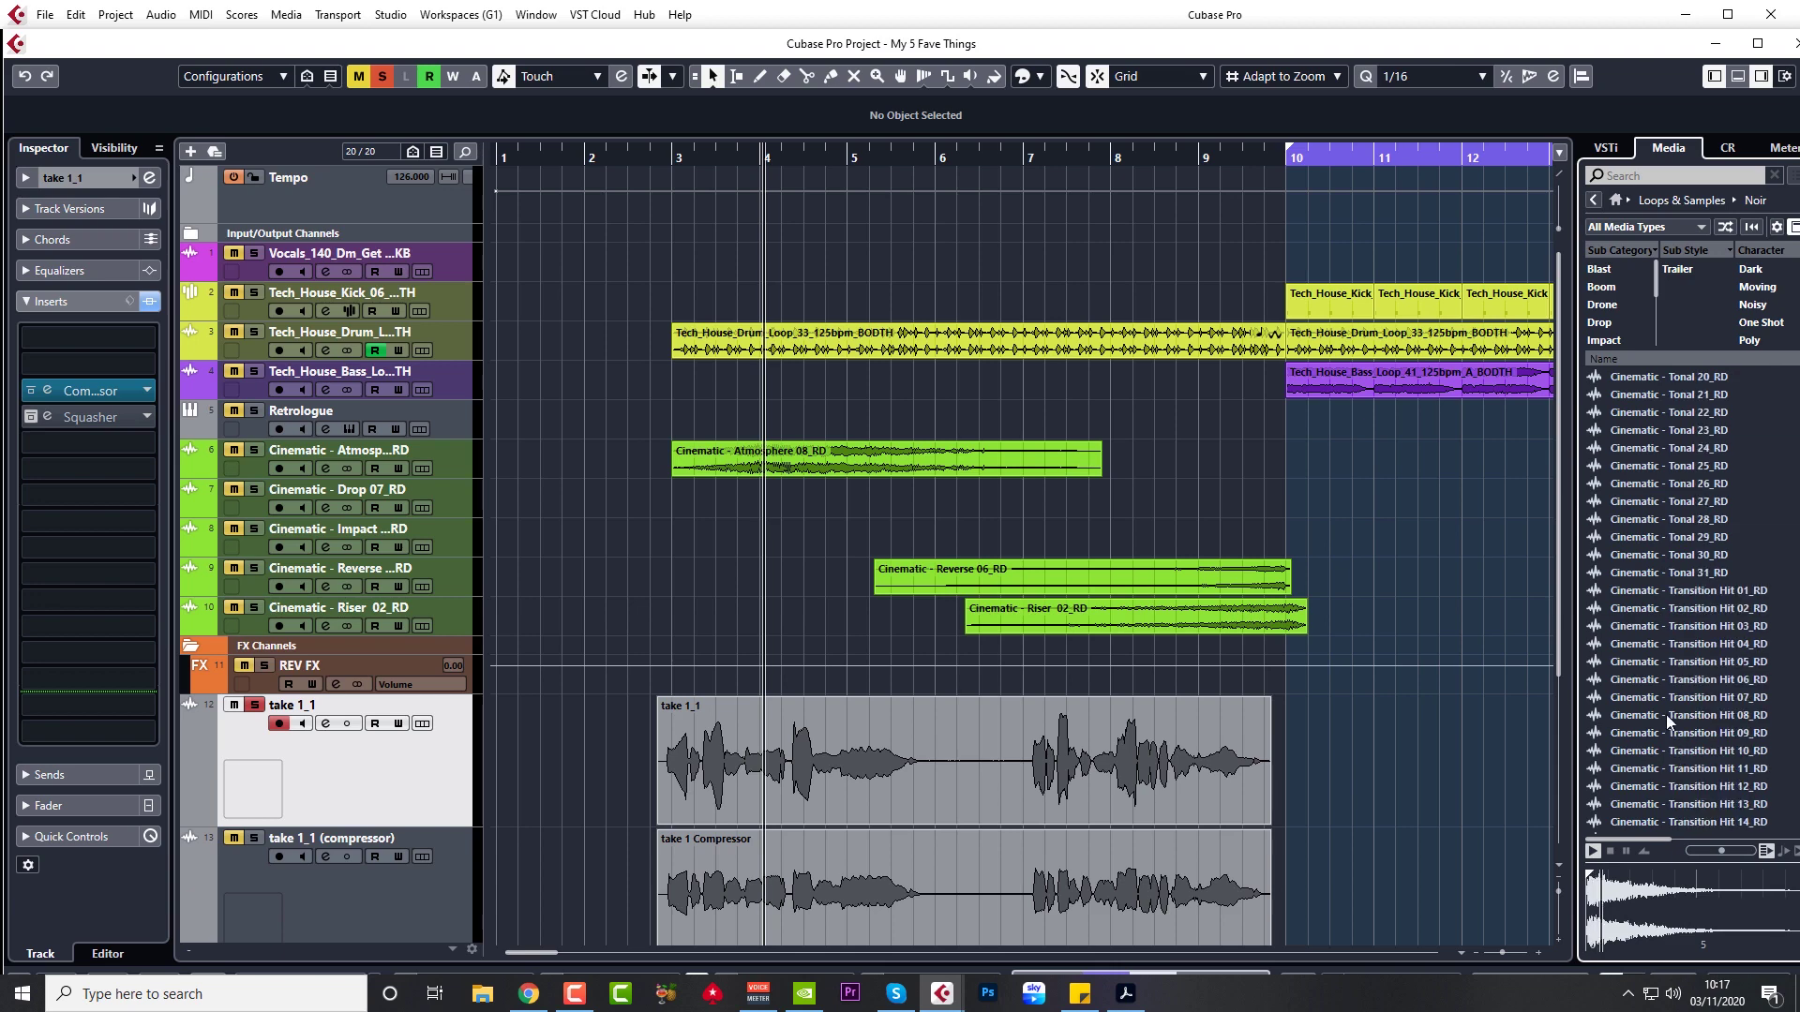
- Audition Cinematic - Transition Hit 07_RD, Transition Hit 33_RD and Whoosh 14_RD, and return to the media browser's home page
left_click(1660, 698)
scroll(1664, 710, "down", 8)
left_click(1669, 716)
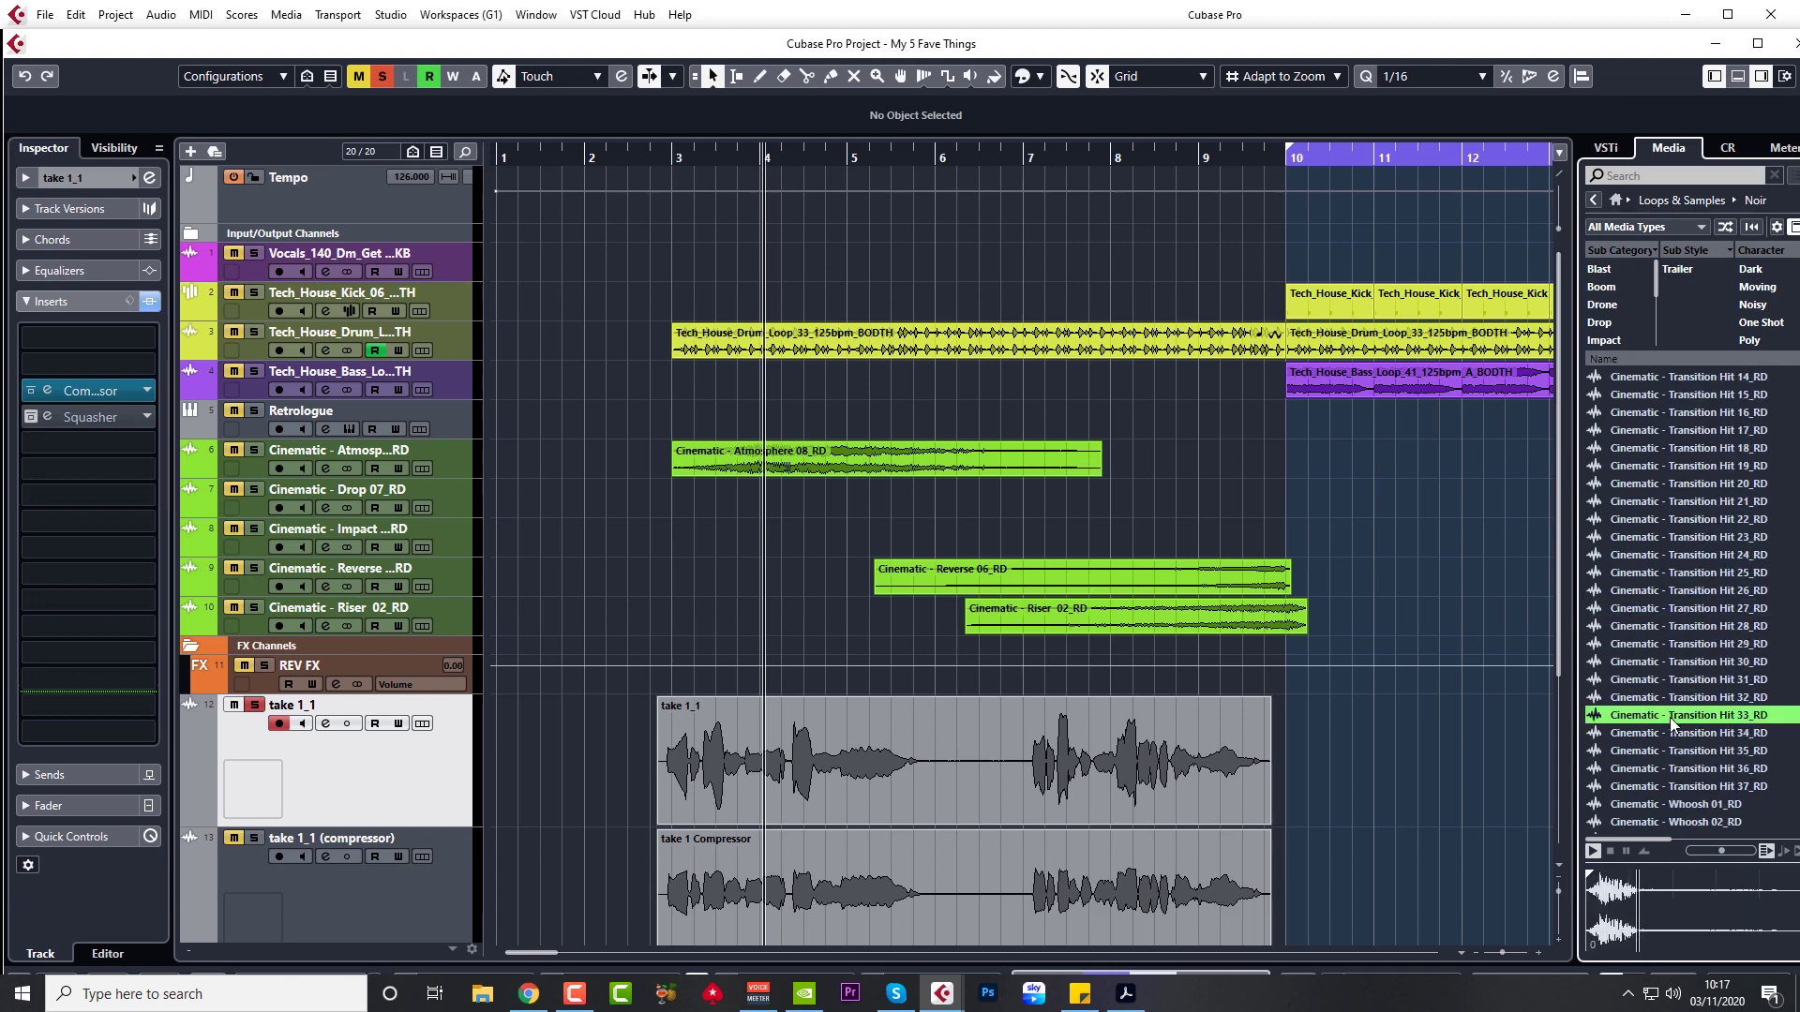
scroll(1670, 717, "down", 7)
left_click(1671, 666)
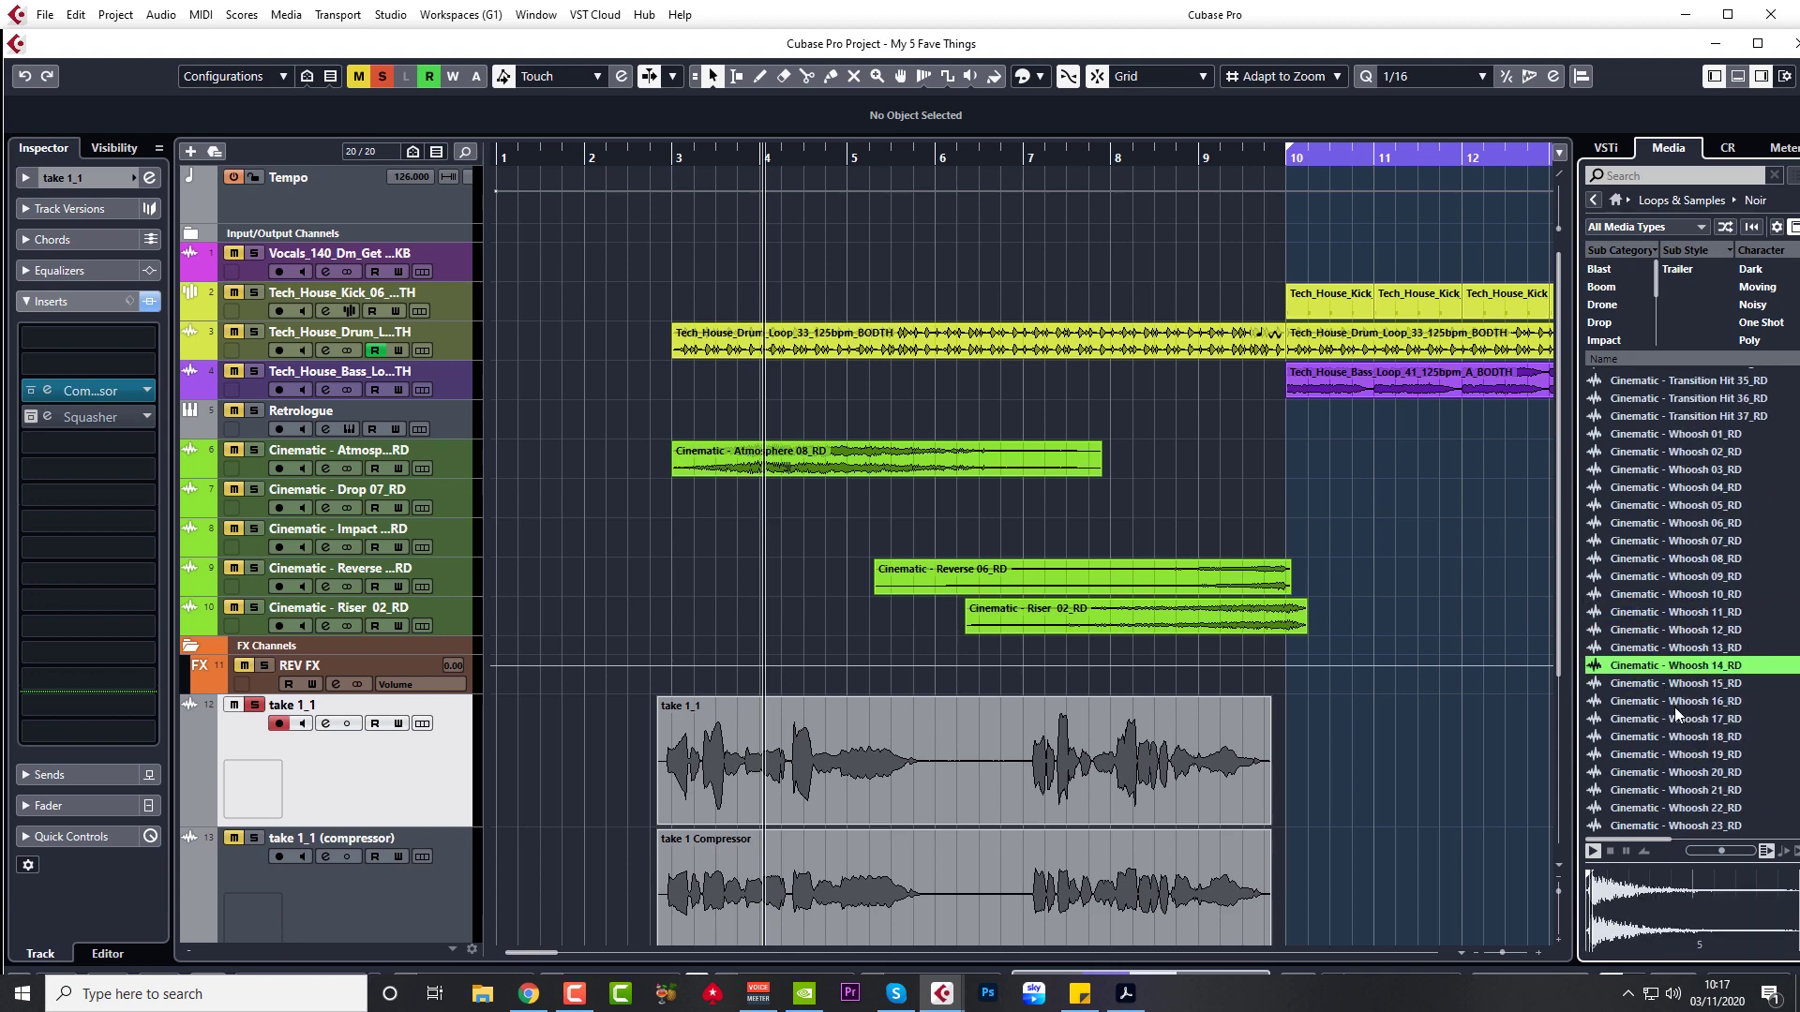
left_click(1616, 199)
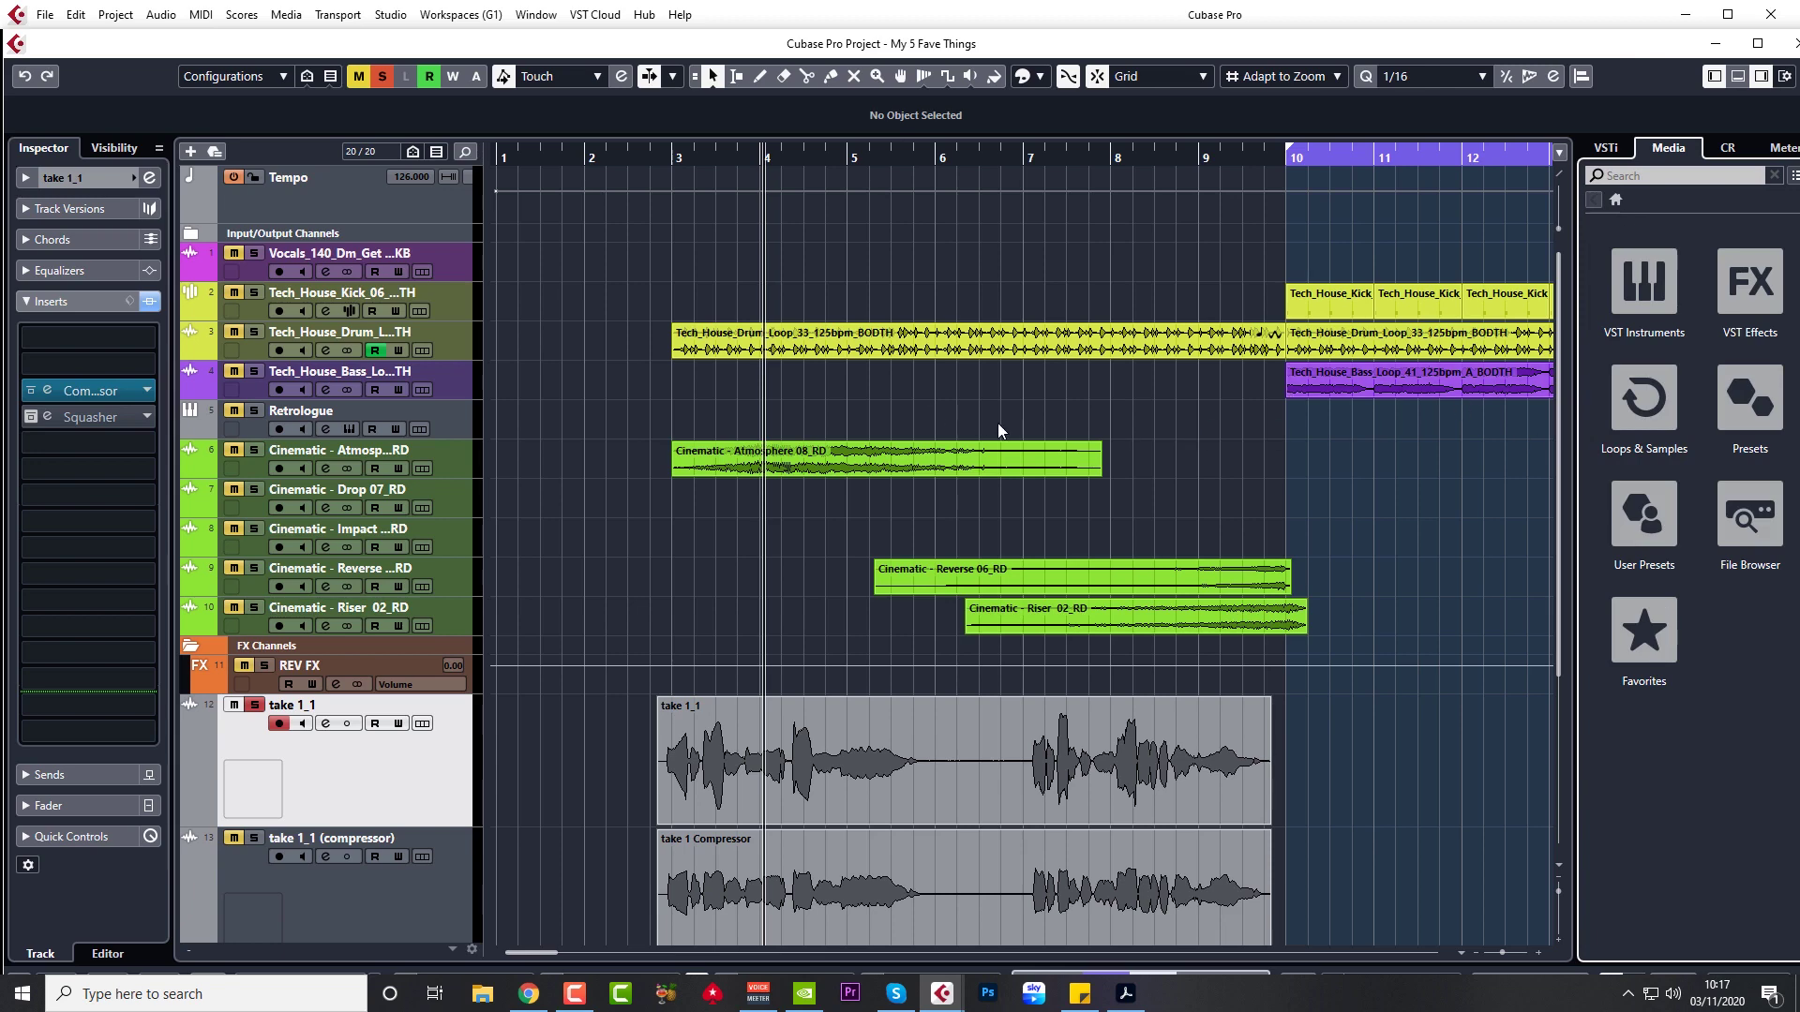
- Unsolo and mute the take 1_1 track
key("g")
key("g")
key("g")
key("g")
key("g")
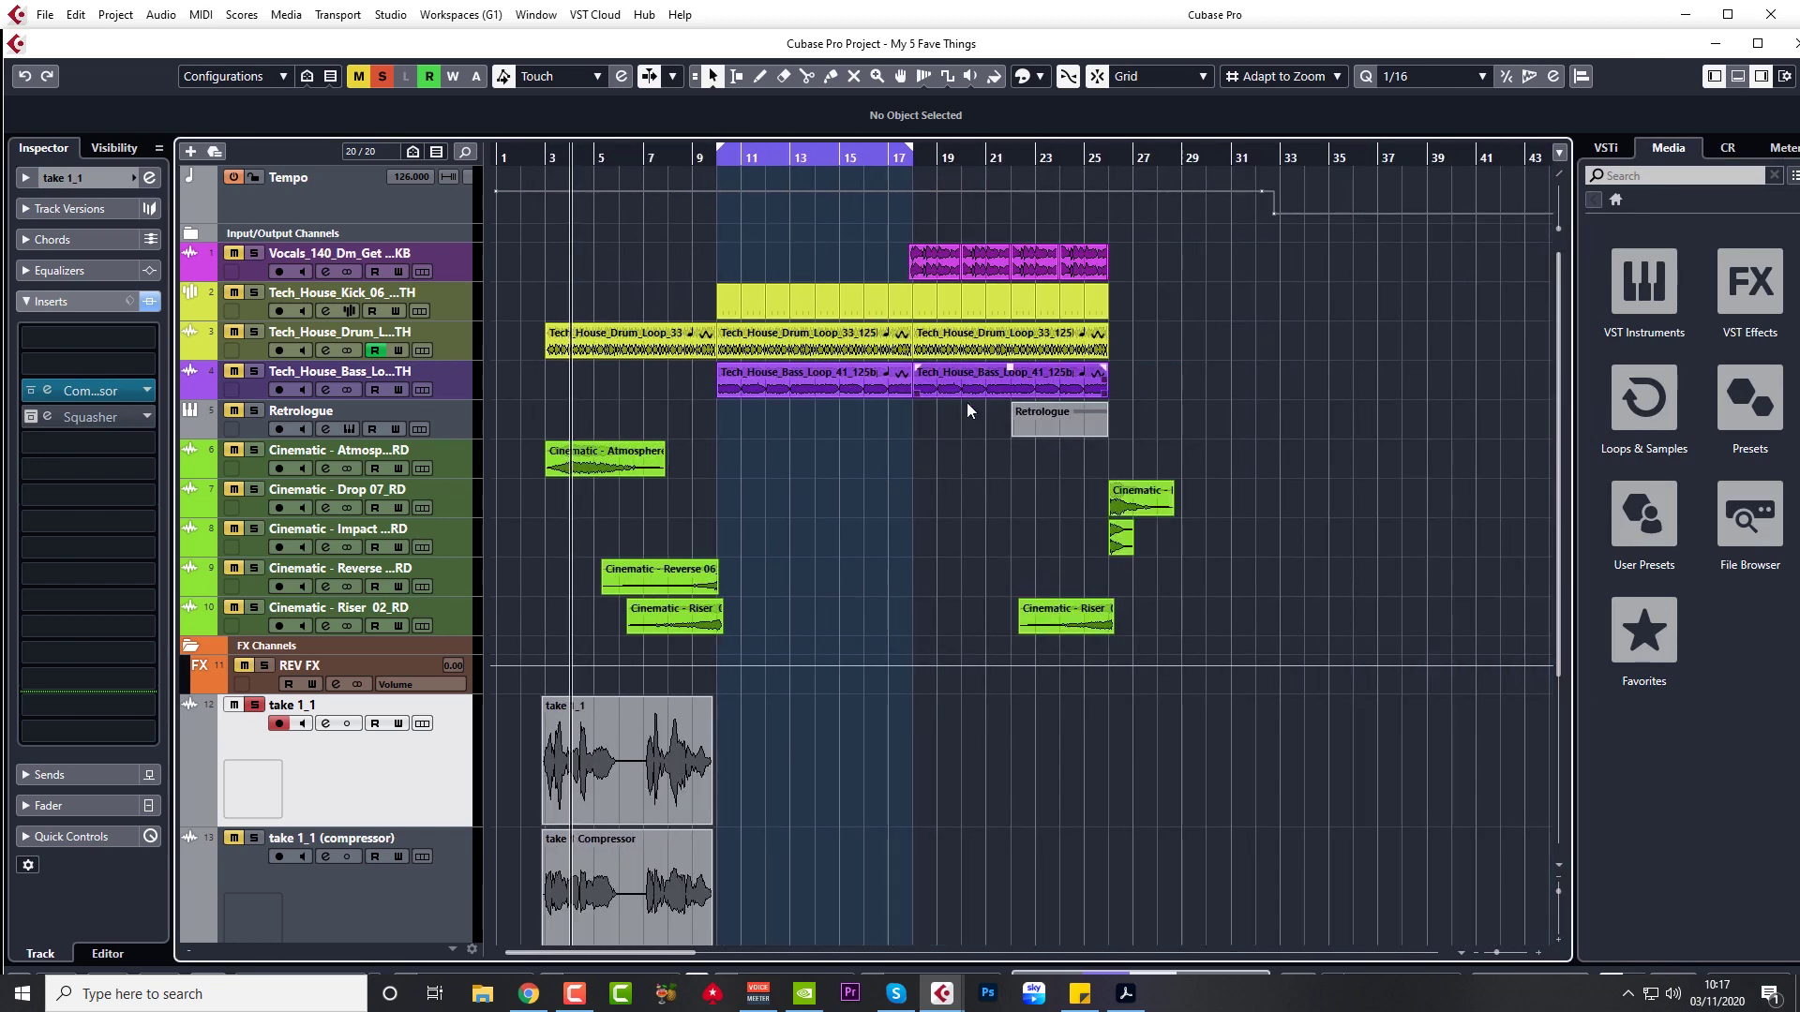
key("s")
key("m")
- Review the Cinematic events on tracks 6 to 10 in the arrangement and select the Vocals_140_Dm track
left_click_drag(527, 455, 1299, 647)
left_click(588, 376)
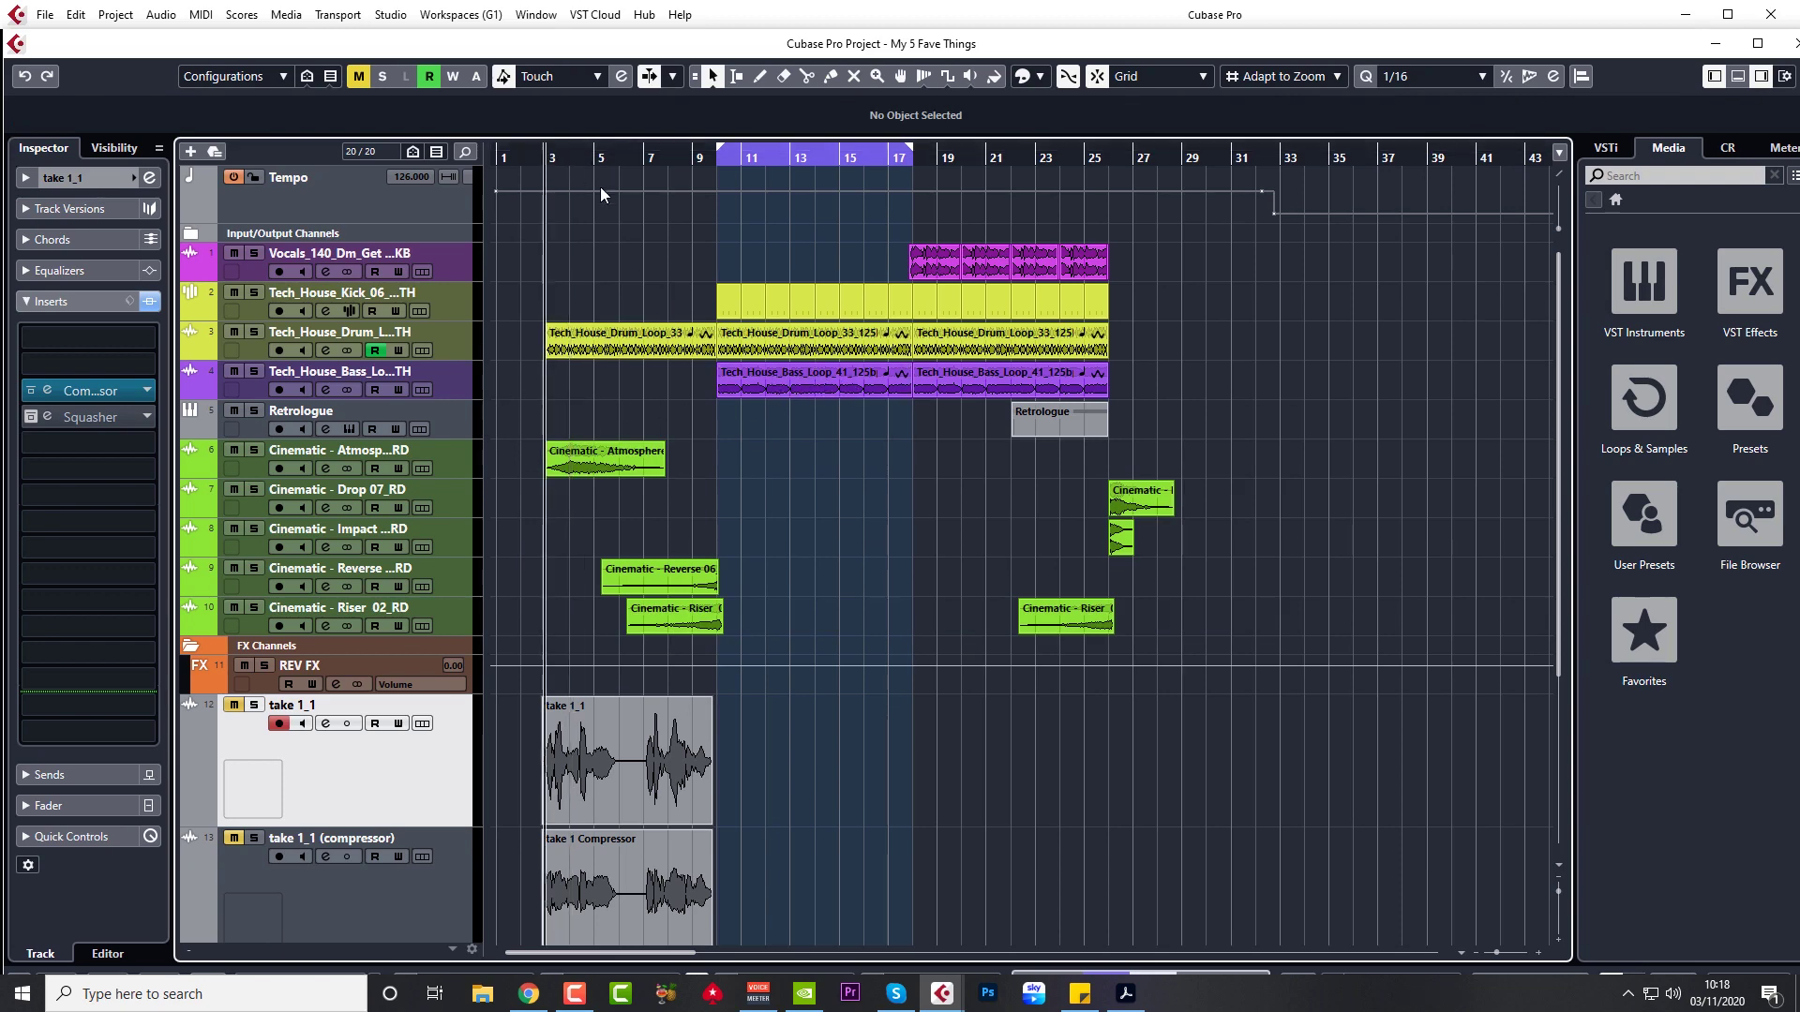
scroll(896, 513, "up", 1)
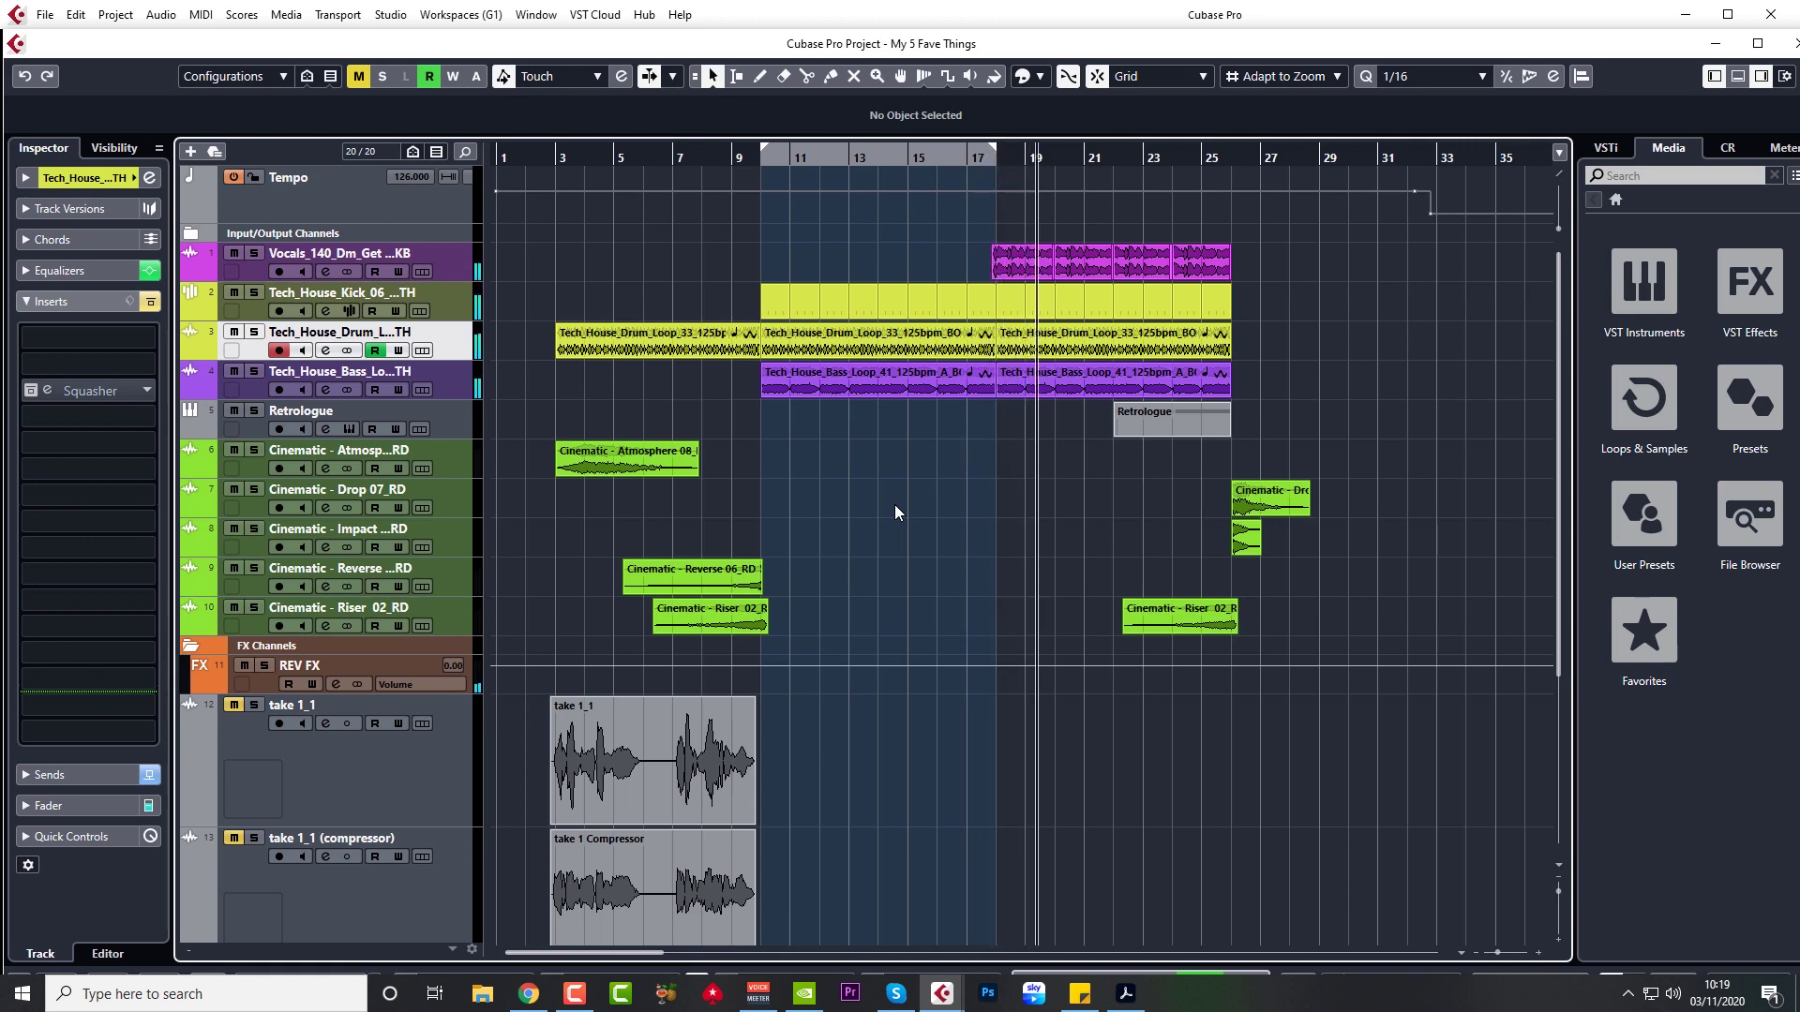
left_click(460, 267)
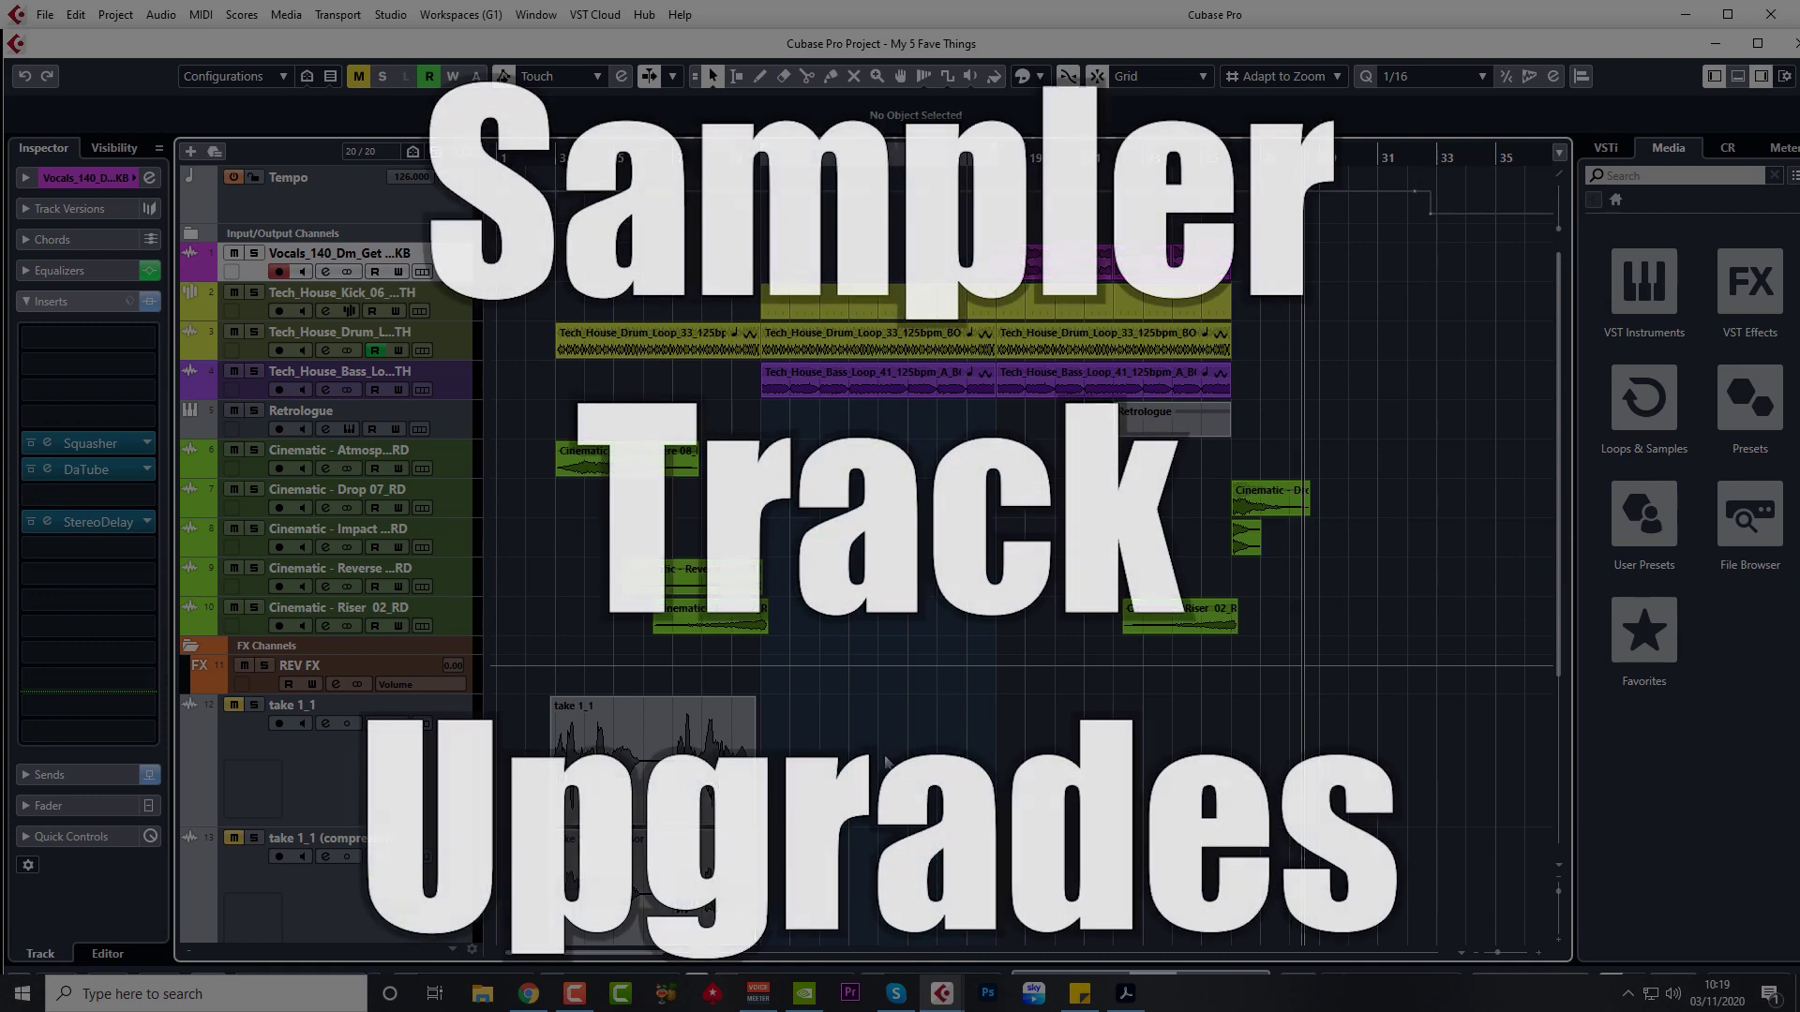
- Place the project cursor at the start of the Lofi loop events and select the Lofi_Synth_Loop_80 and Lofi_Drum_Loop_80 tracks in turn
left_click_drag(580, 958, 655, 960)
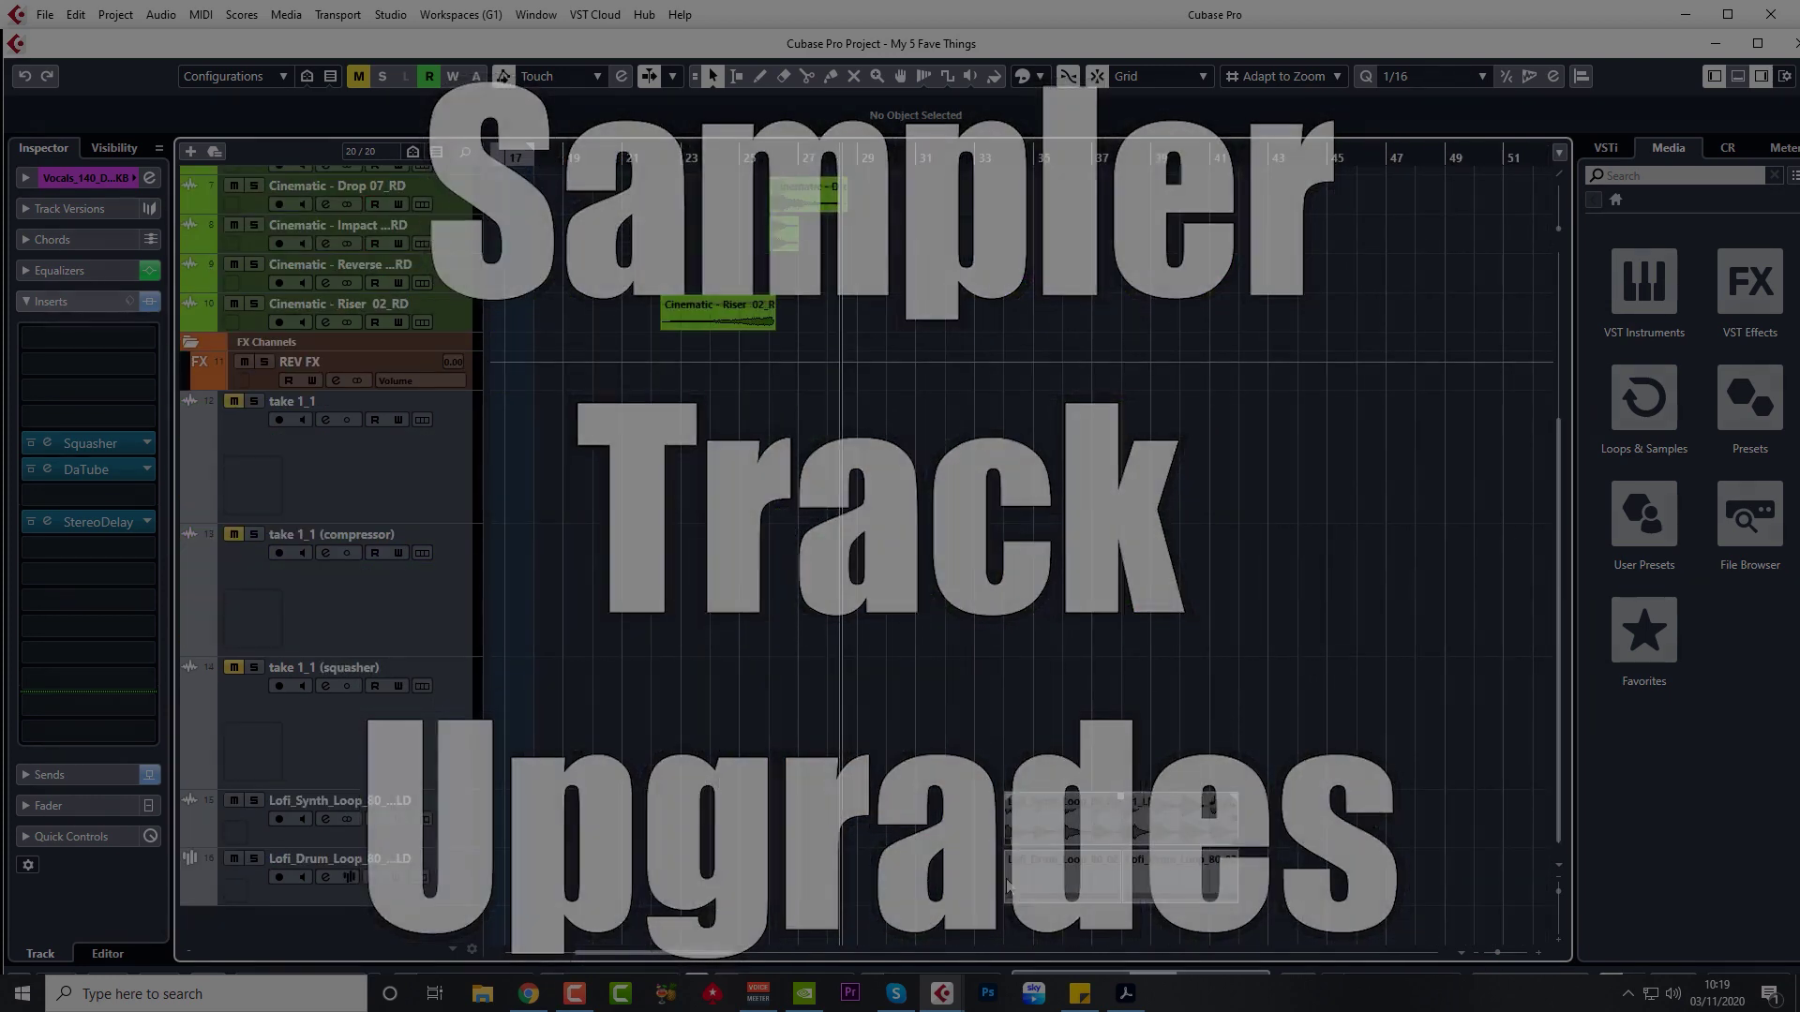
scroll(760, 870, "right", 5)
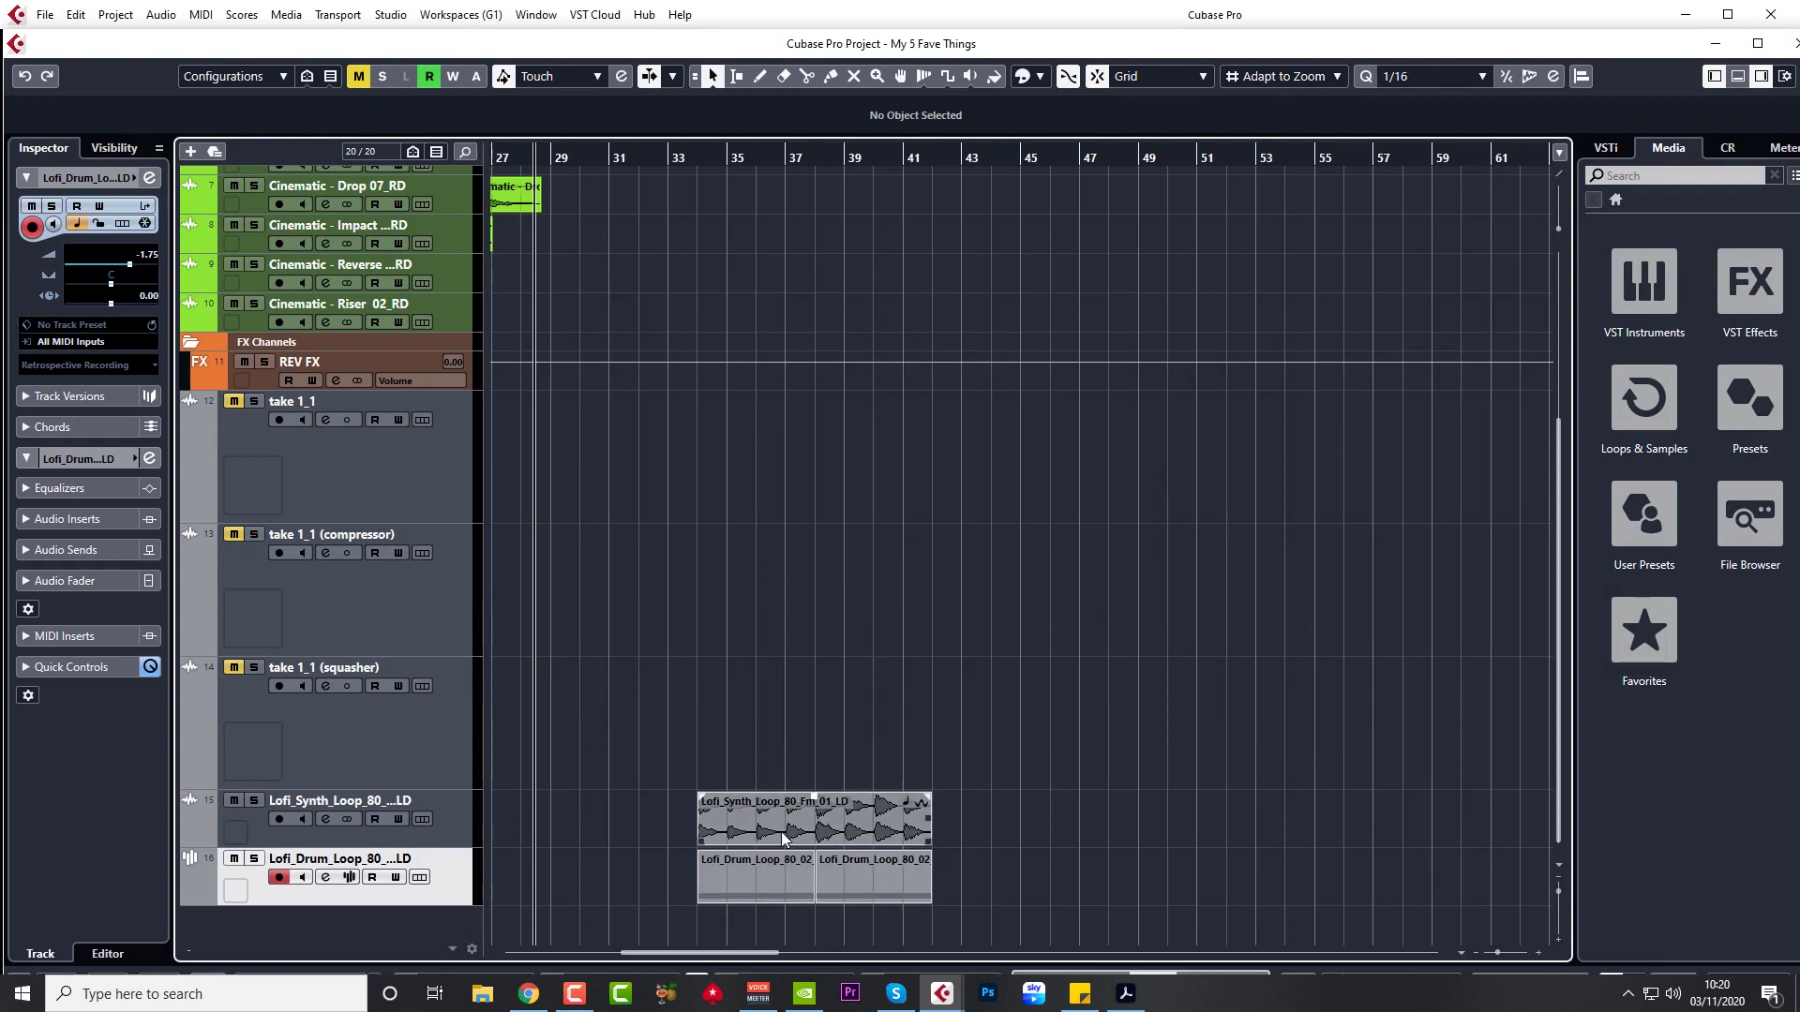
left_click(697, 827)
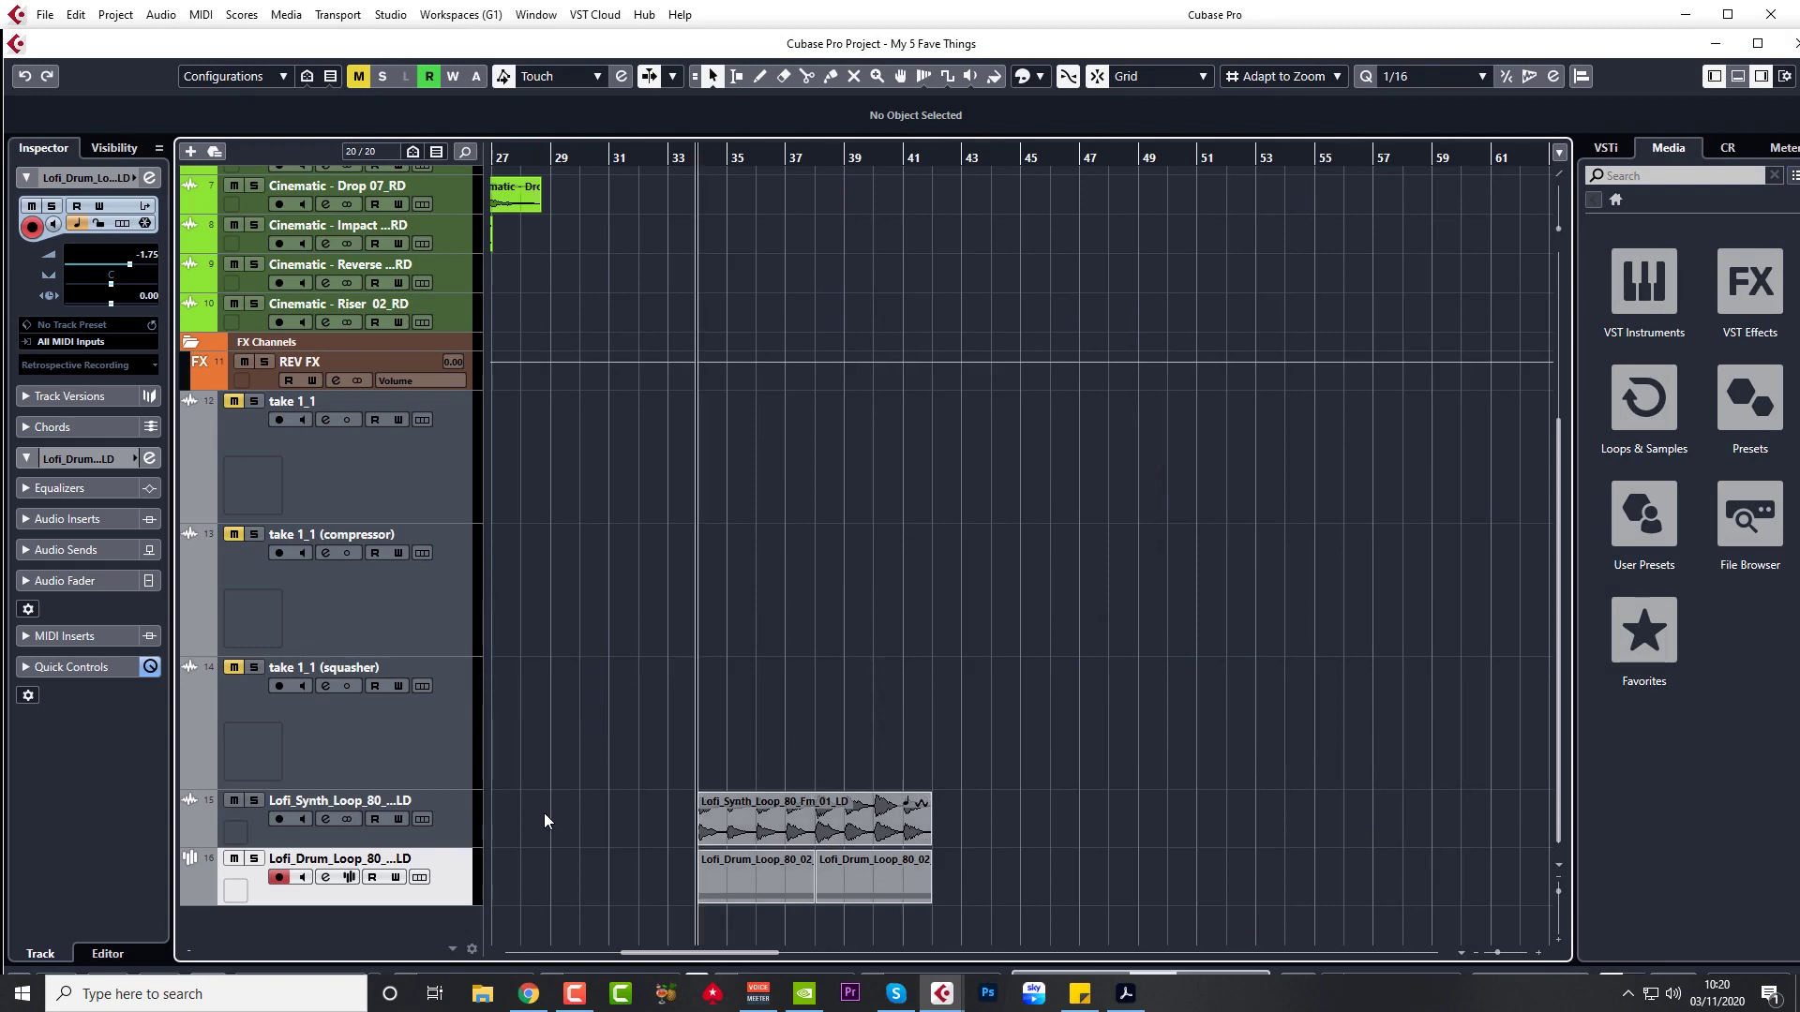
left_click(457, 822)
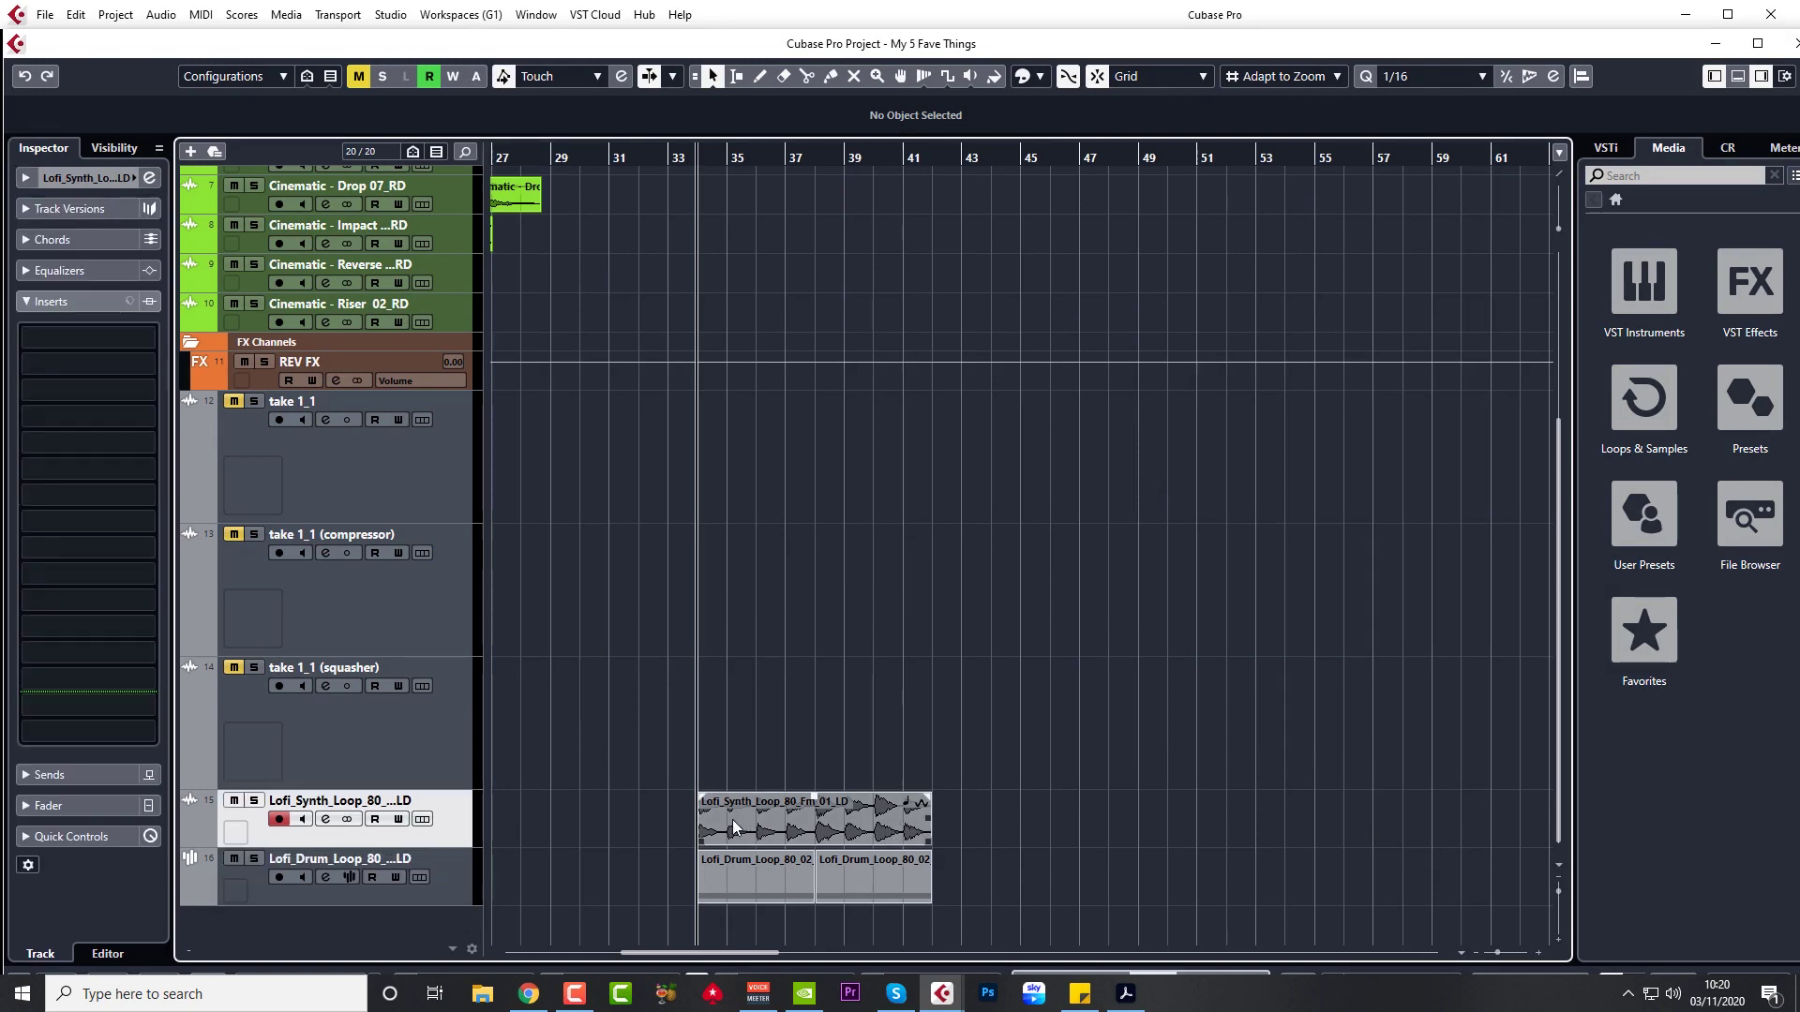
left_click(446, 885)
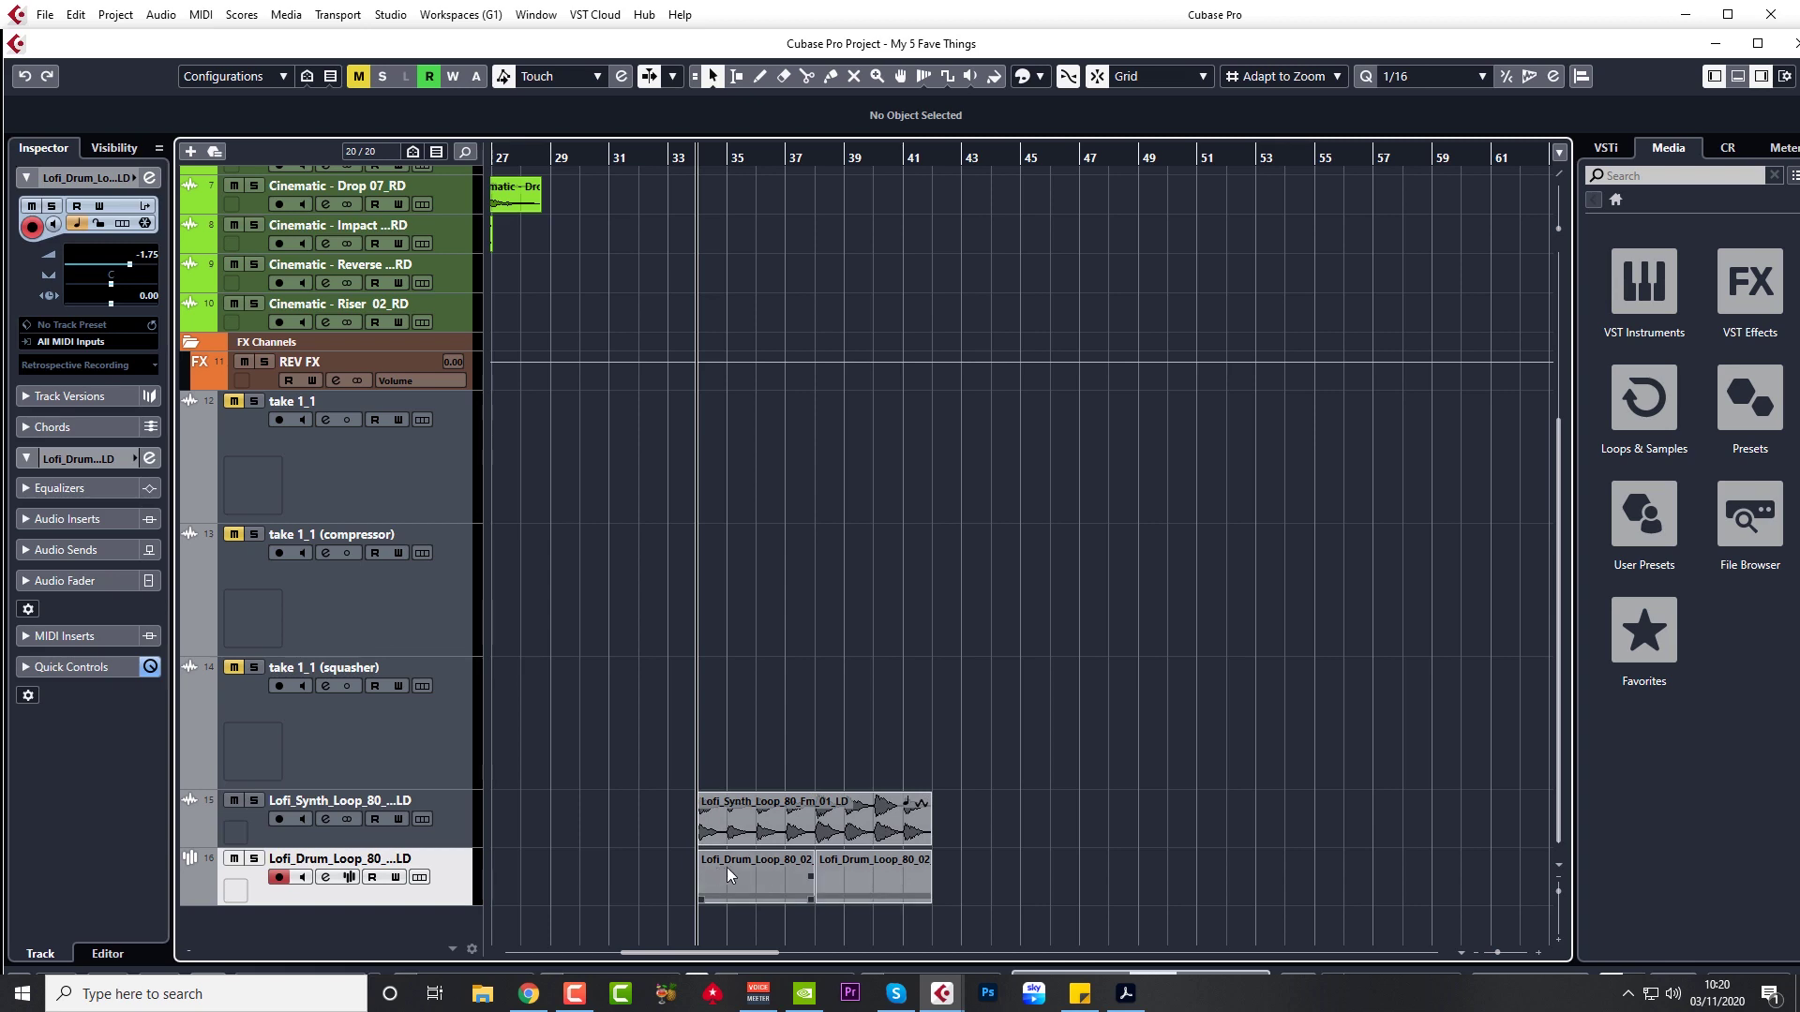
- Open Sampler Control for the Lofi_Drum_Loop_80 track and switch its playback mode through AudioWarp to Slice
left_click(351, 879)
scroll(1104, 494, "down", 4)
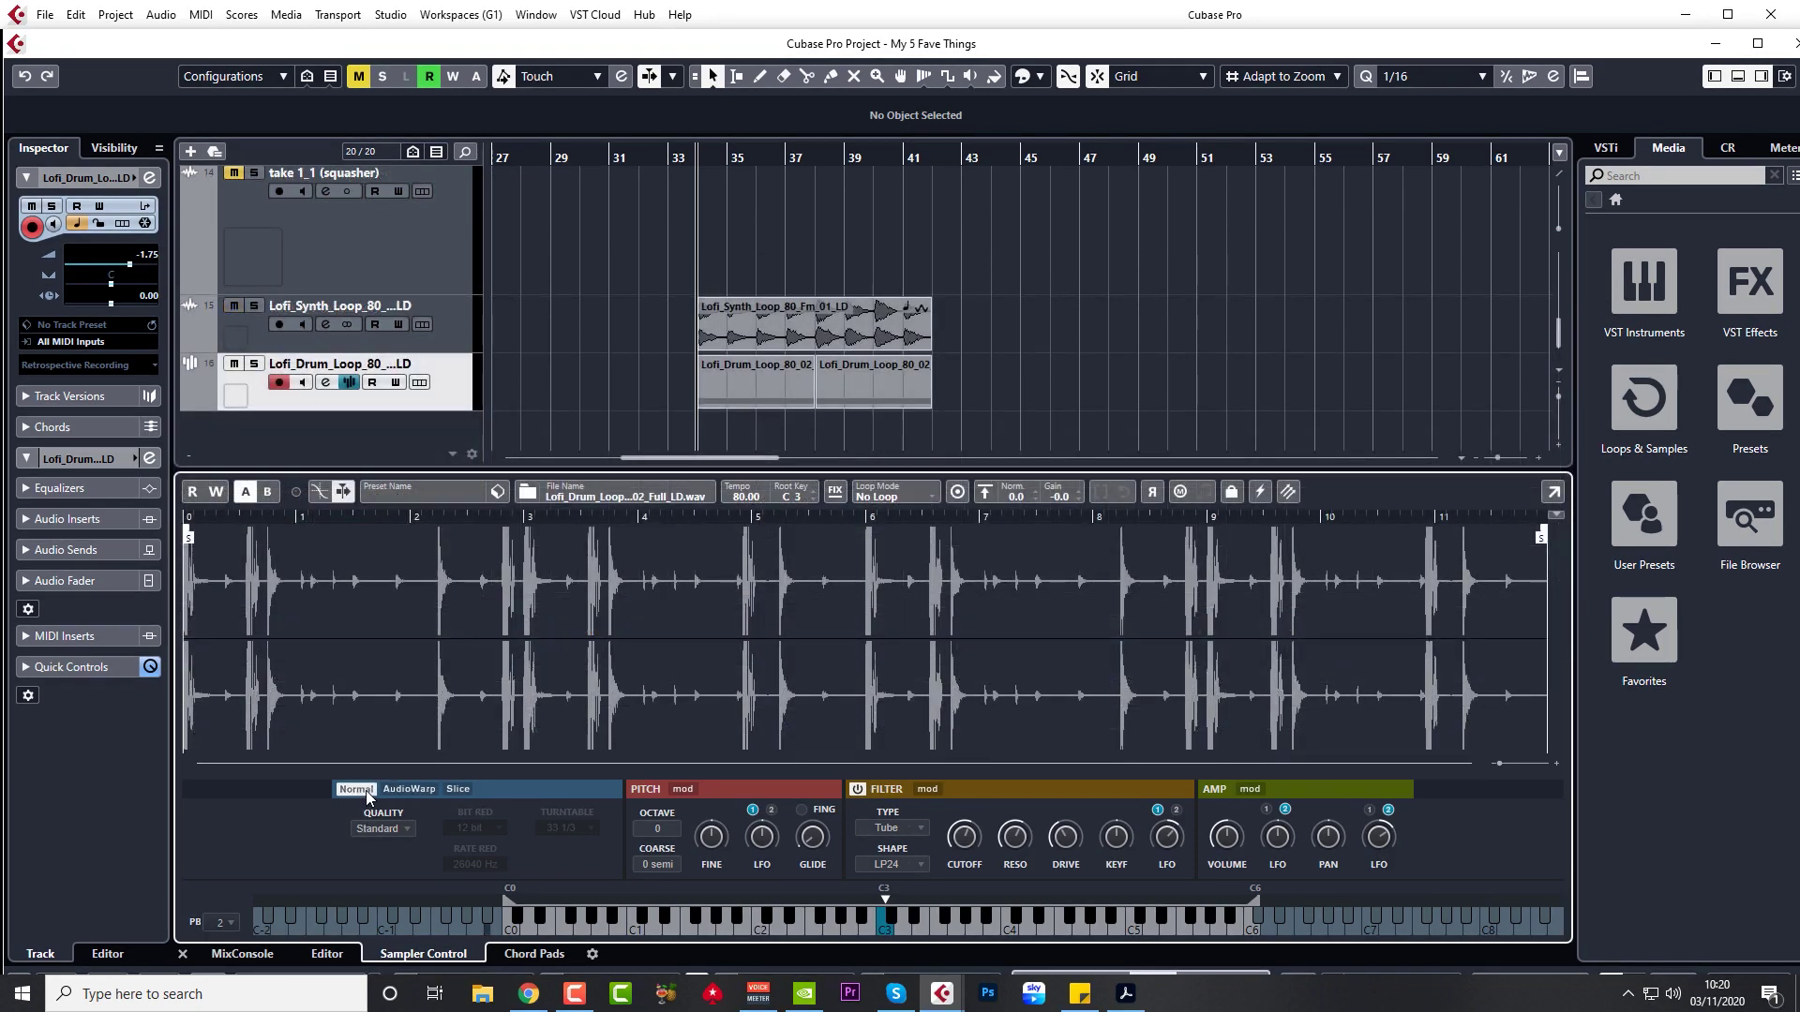
left_click(421, 791)
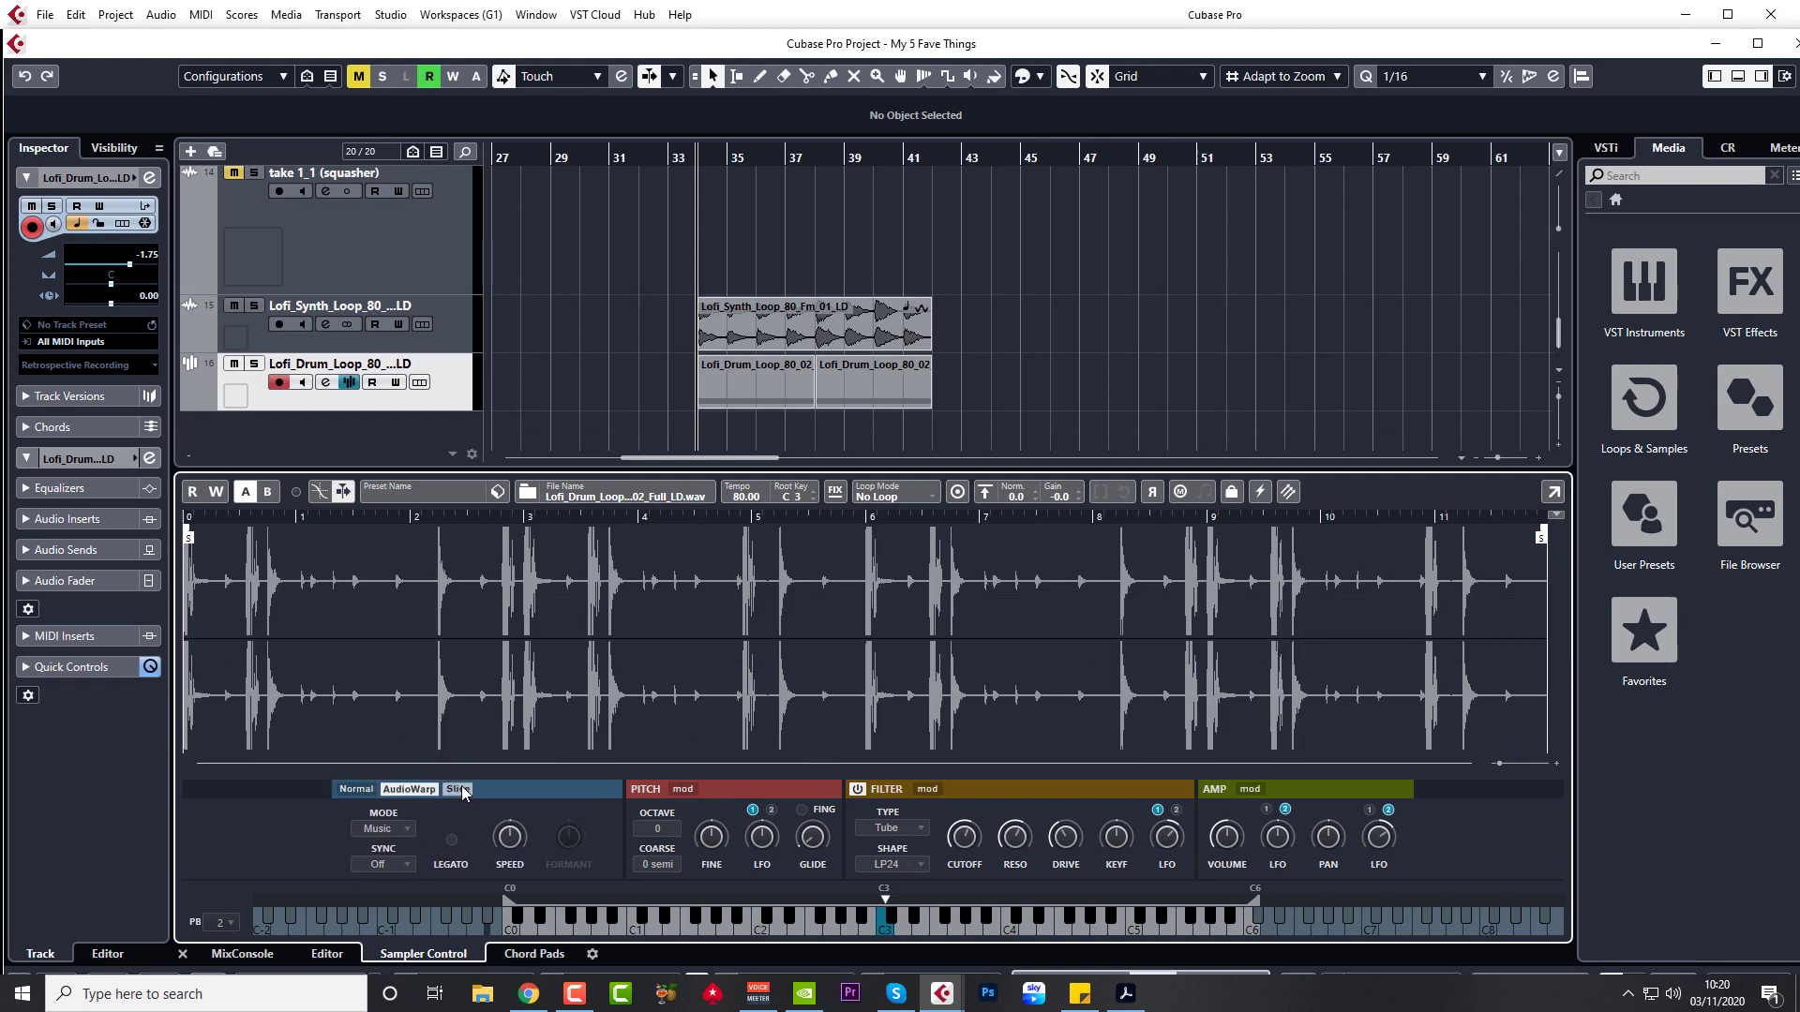
left_click(459, 791)
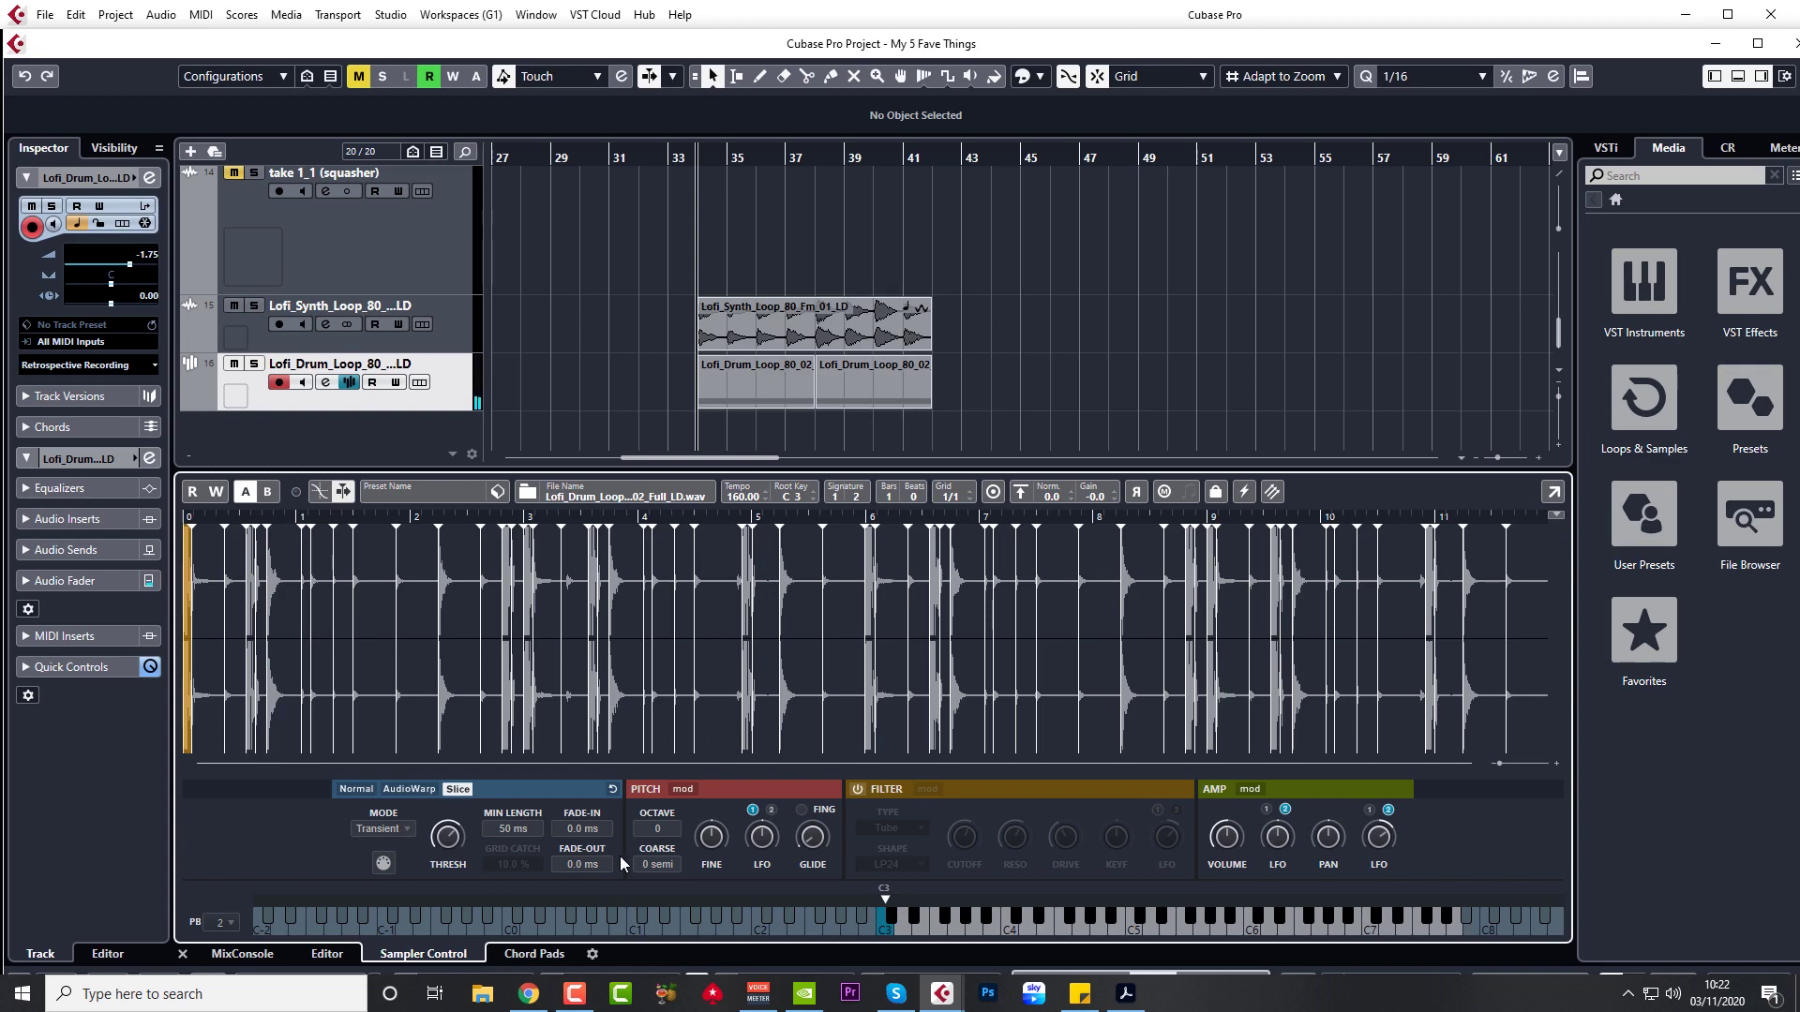
- Set the transient slice threshold of the drum loop to -4.8 dB
mouse_move(448, 846)
left_click_drag(445, 849, 463, 798)
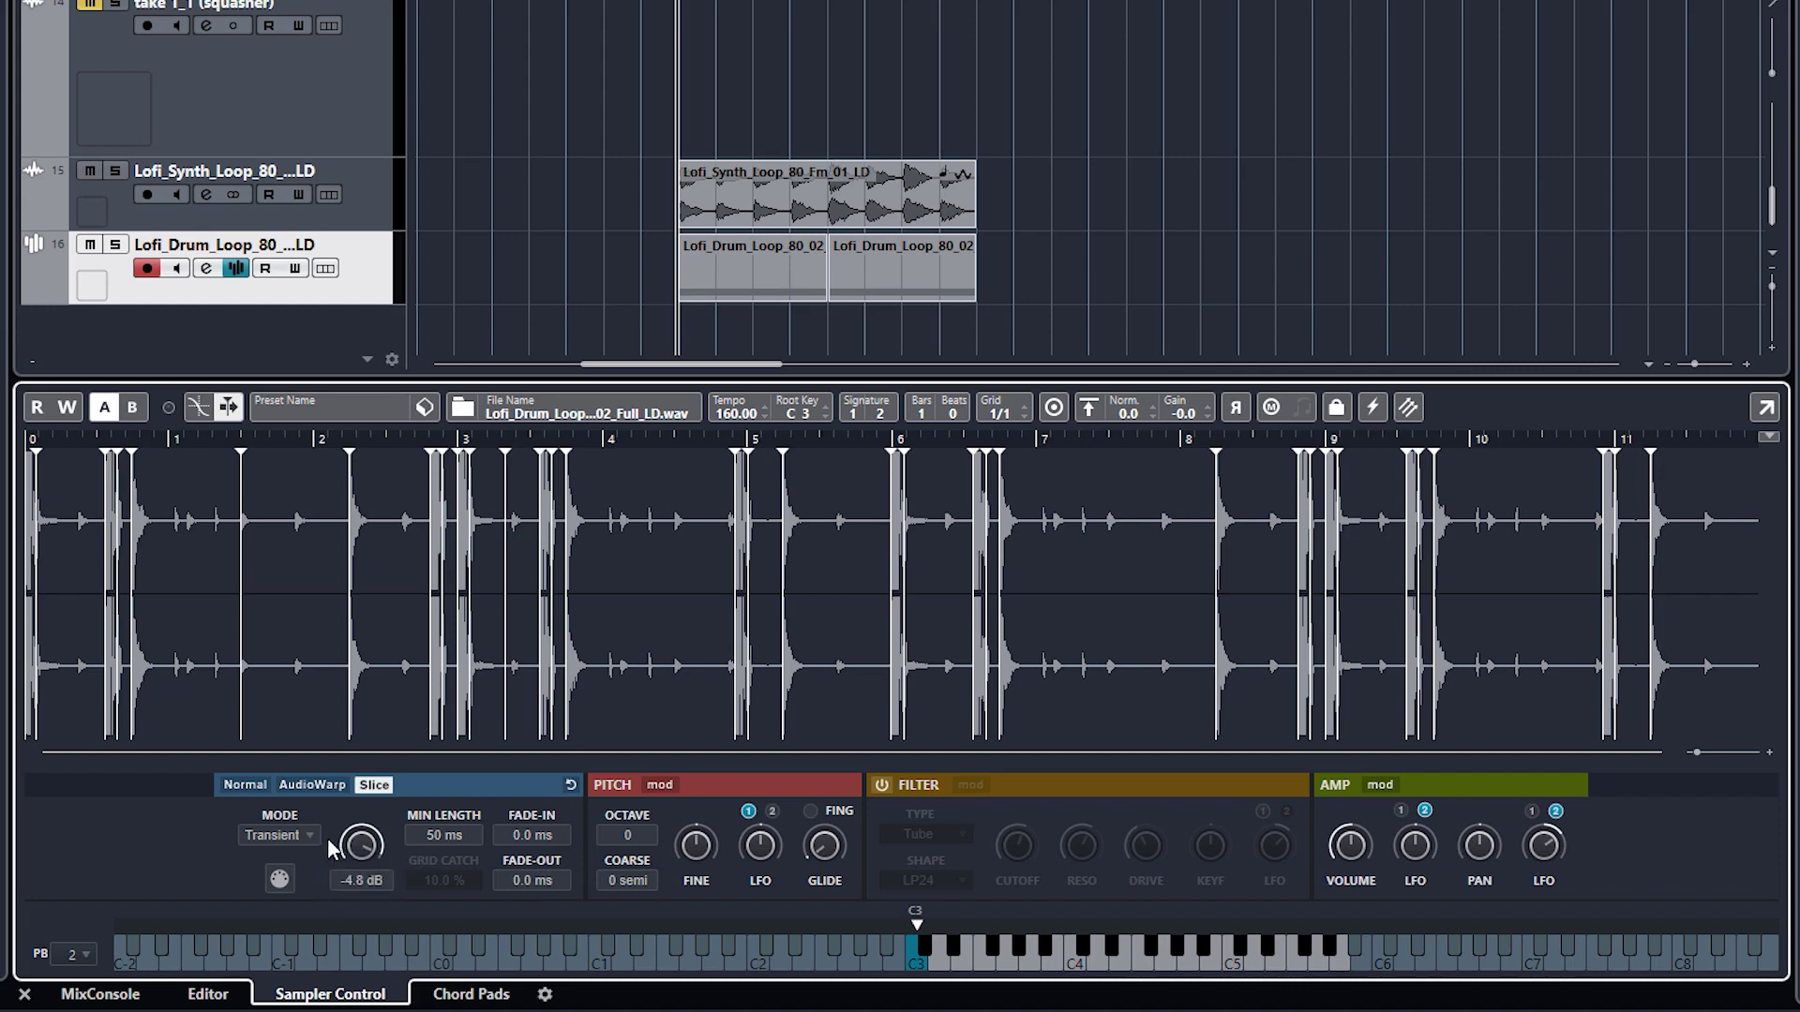
- Keep Transient slicing, shift the drum events aside, place the sliced MIDI phrase at the lo-fi section's start on the drum track and play it
left_click(299, 836)
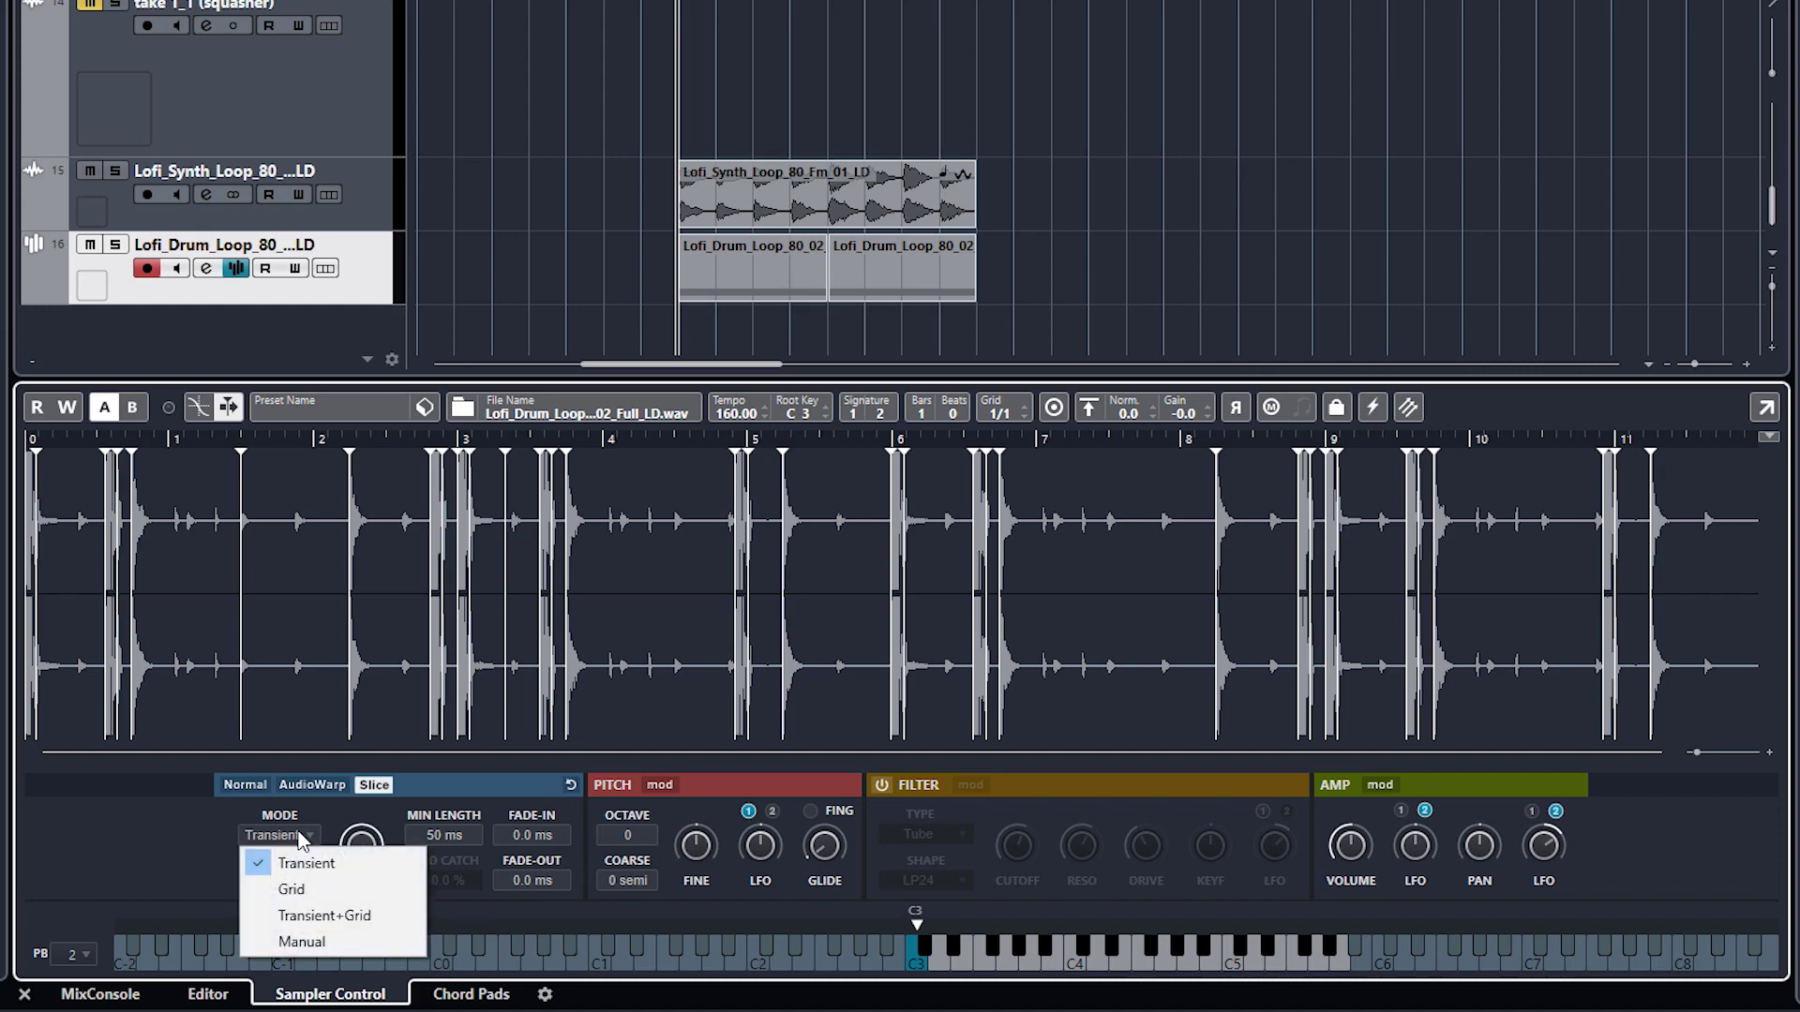
left_click(295, 863)
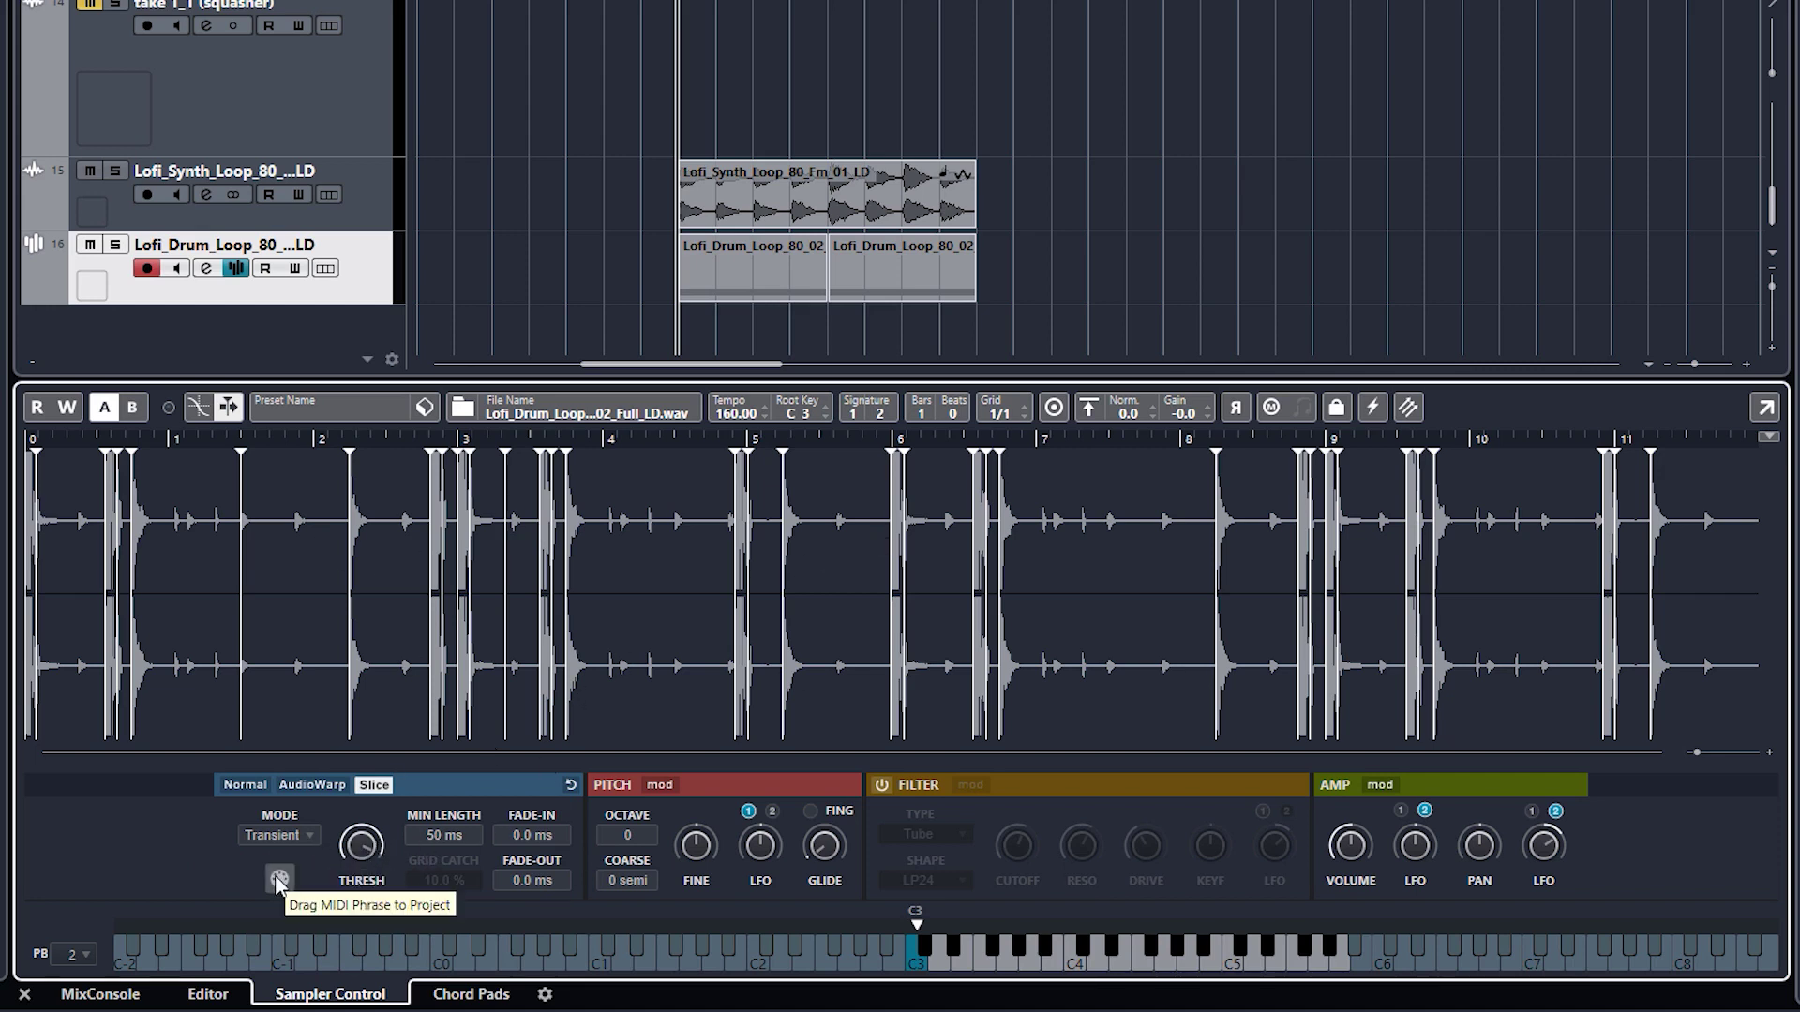
left_click_drag(278, 879, 1242, 269)
left_click_drag(279, 879, 683, 286)
key("space")
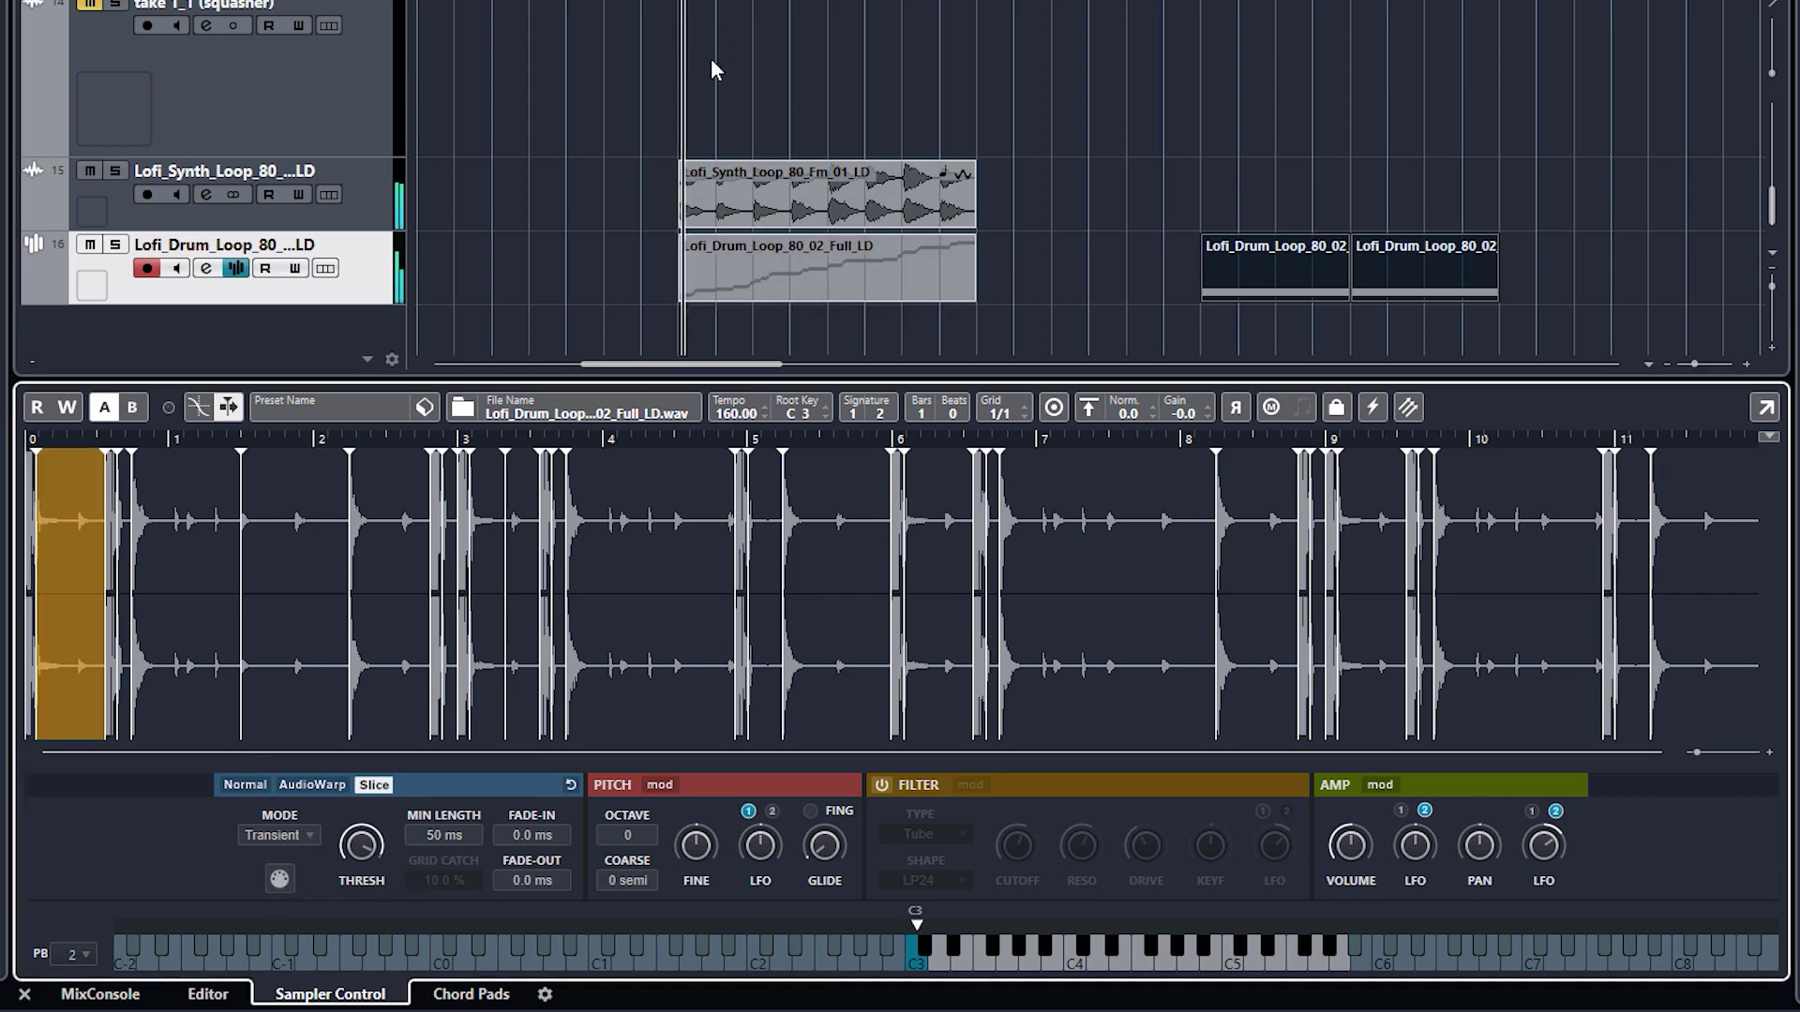
- Open the sliced drum MIDI part for note editing and rearrange its notes, raising E3 to G3 and shifting F3 and F#3 earlier
left_click(772, 255)
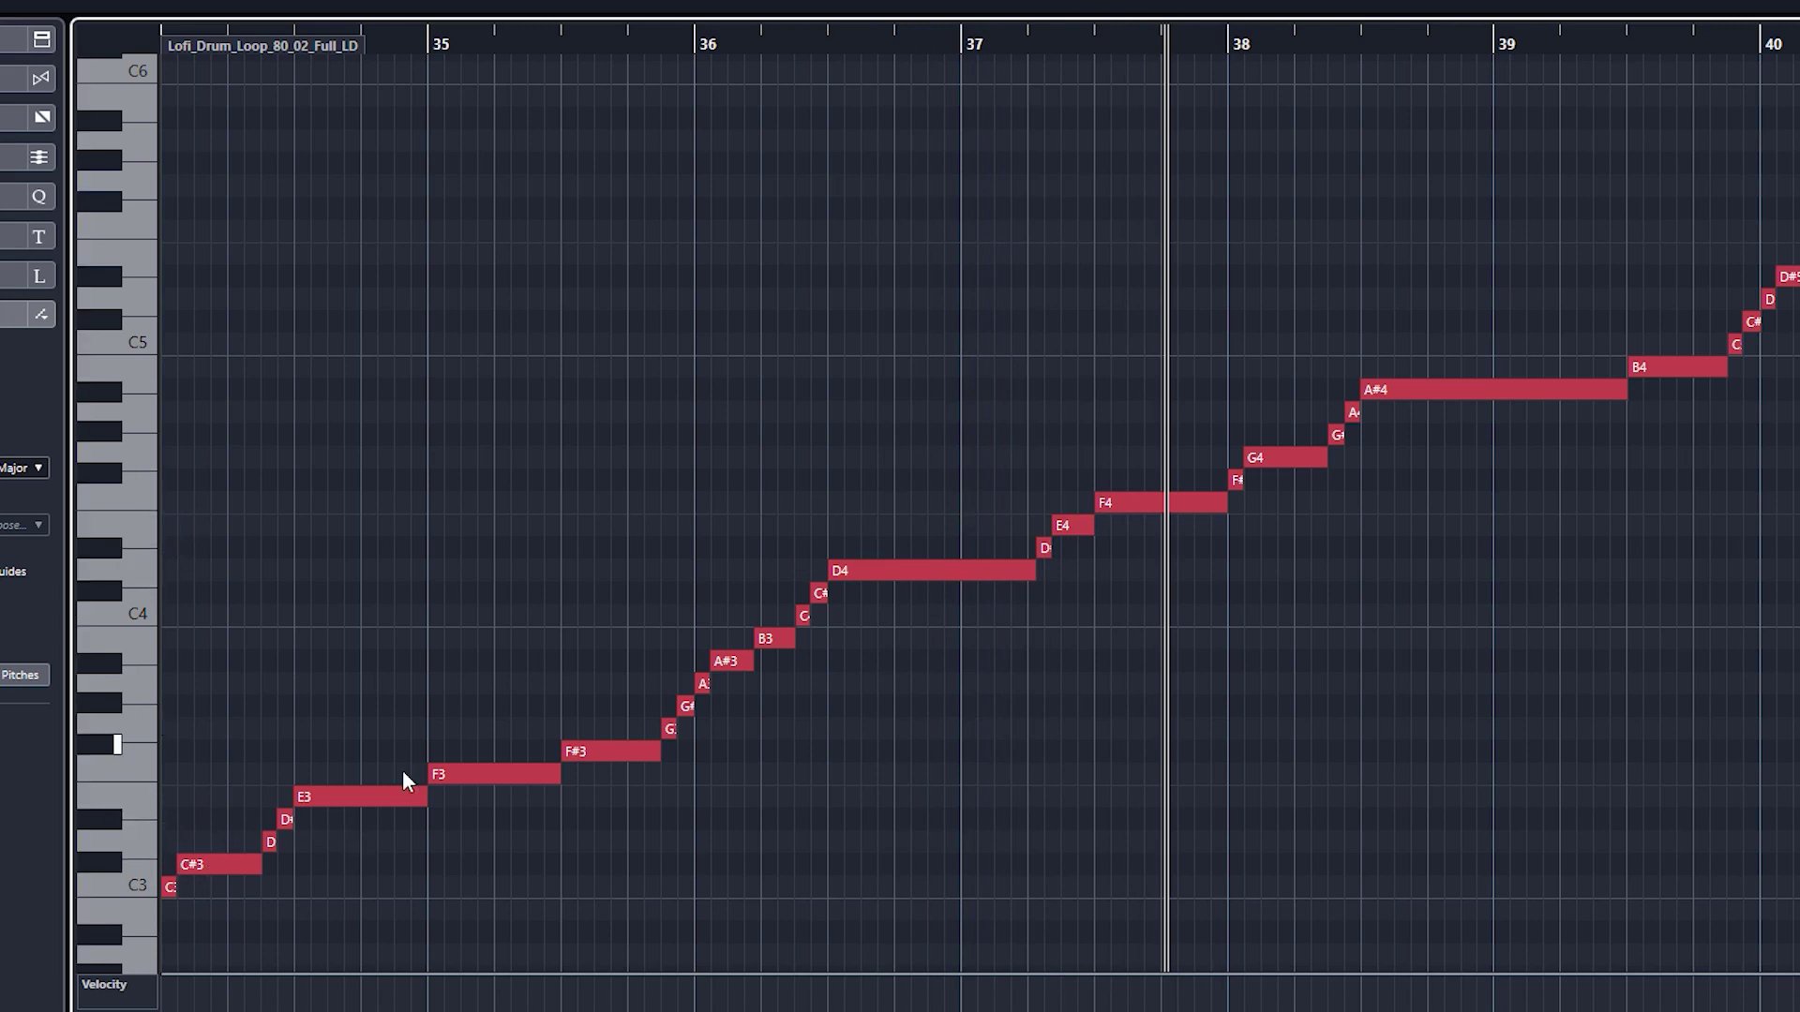
left_click_drag(308, 791, 352, 721)
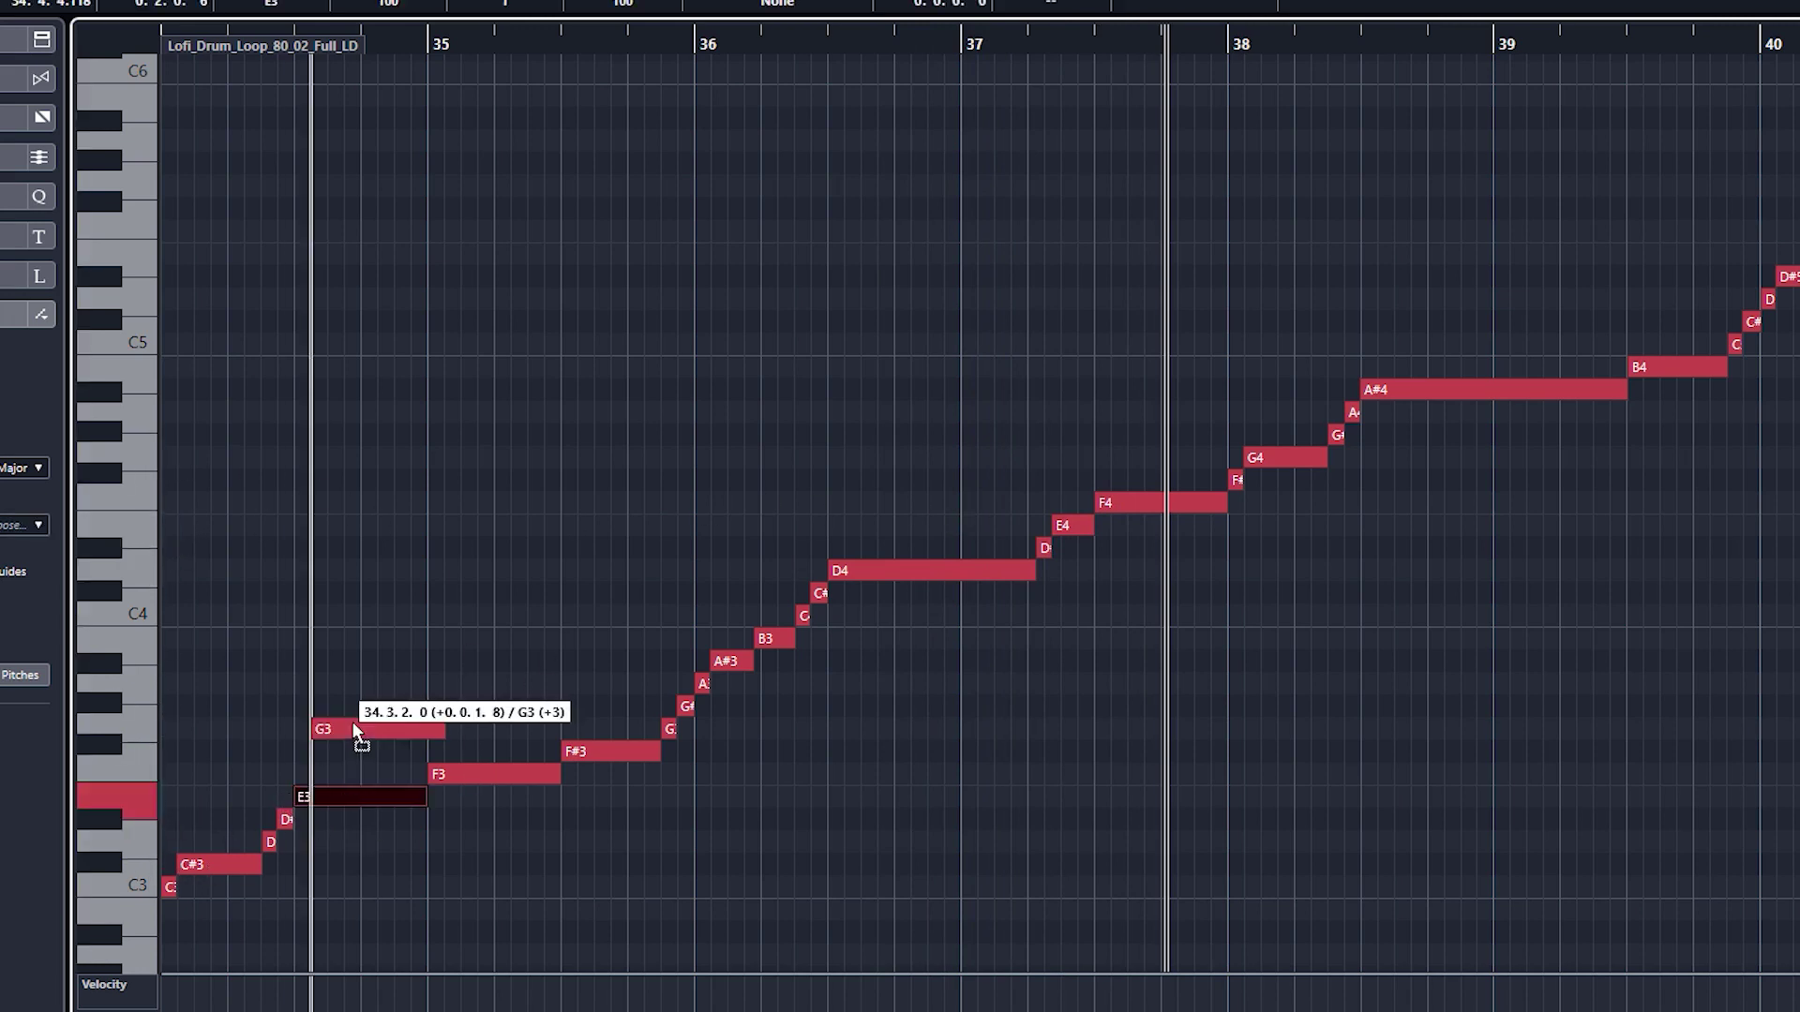
left_click_drag(518, 774, 320, 775)
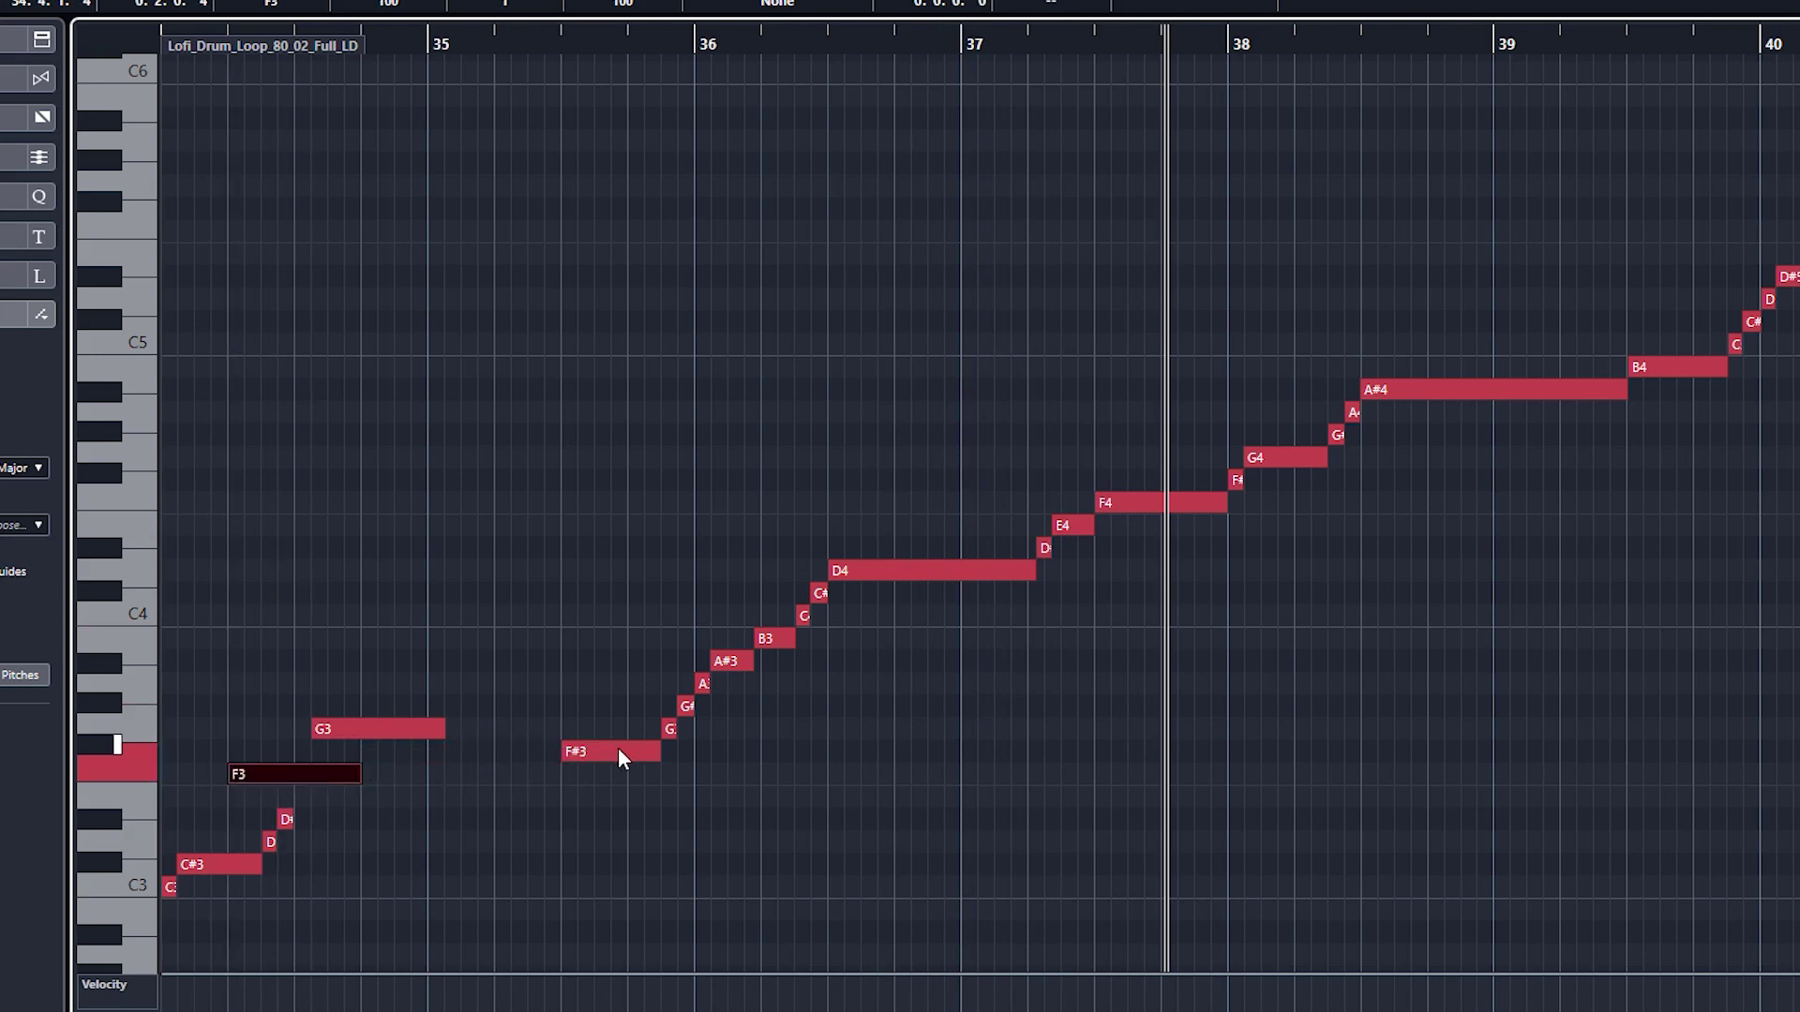
left_click_drag(617, 750, 426, 415)
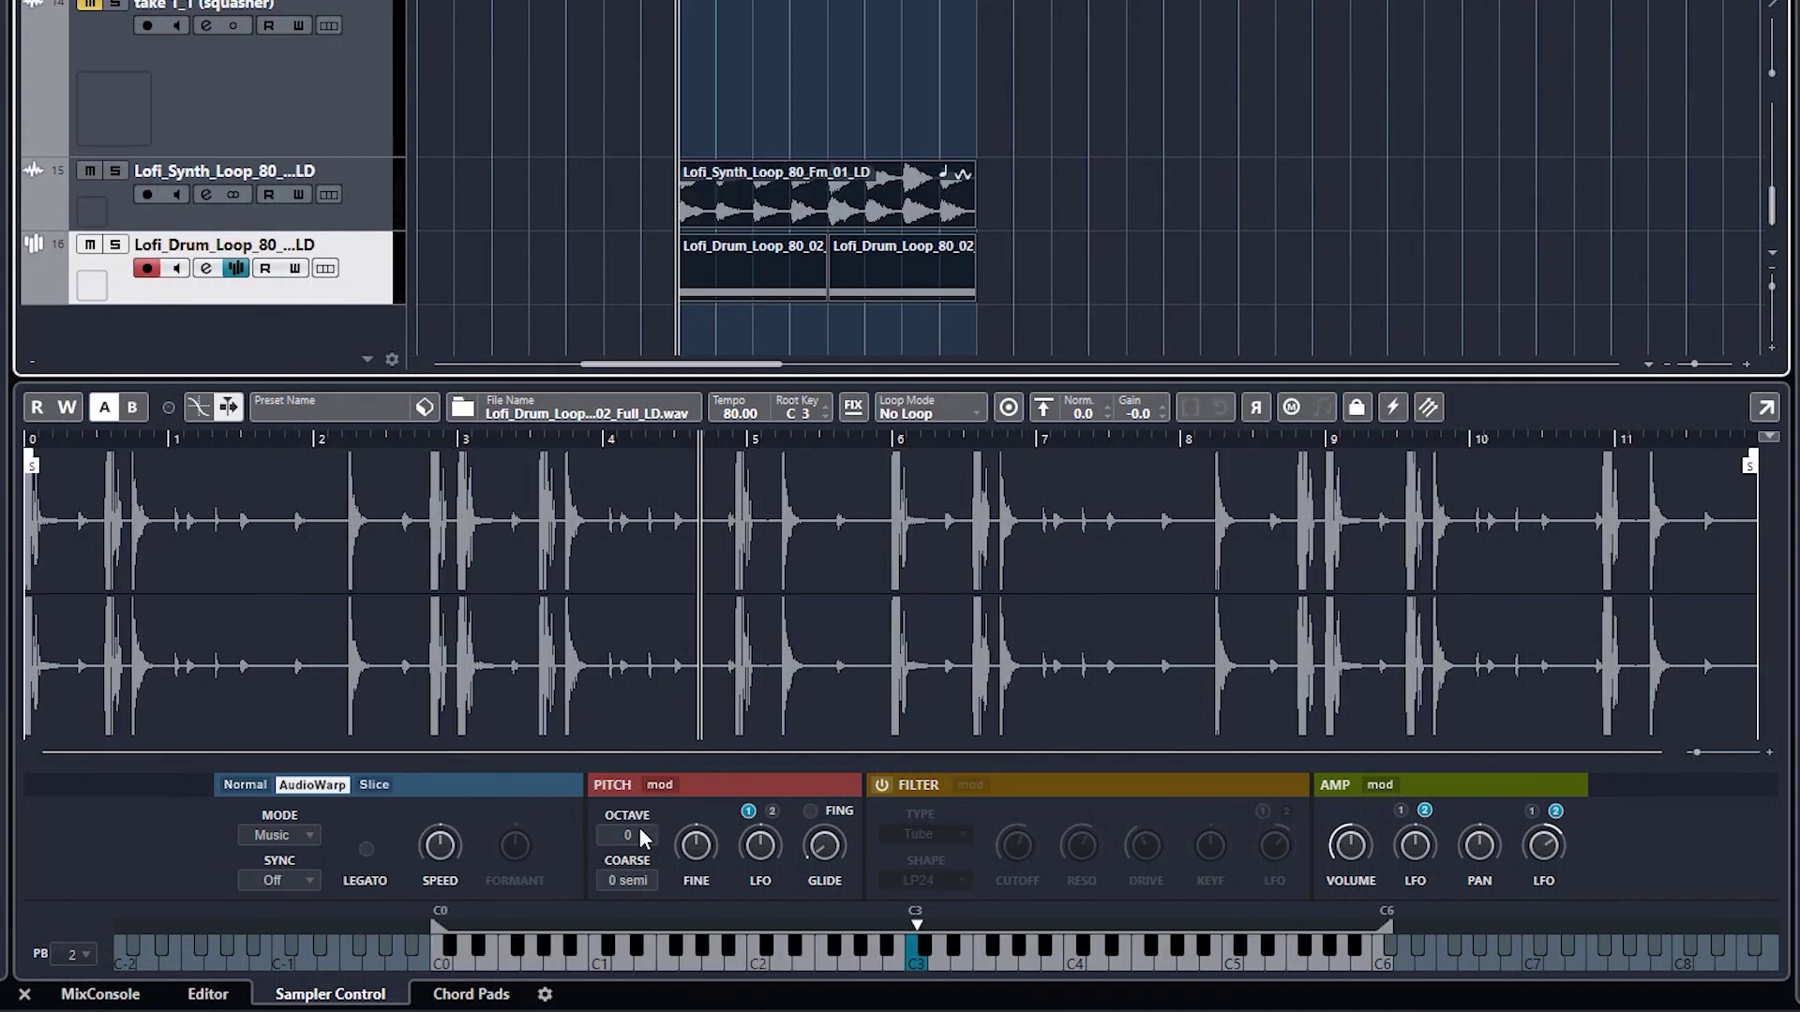
- Play the loop in AudioWarp mode while trying pitch octaves -3 and 1, and return the octave to 0
key("space")
scroll(634, 837, "down", 1)
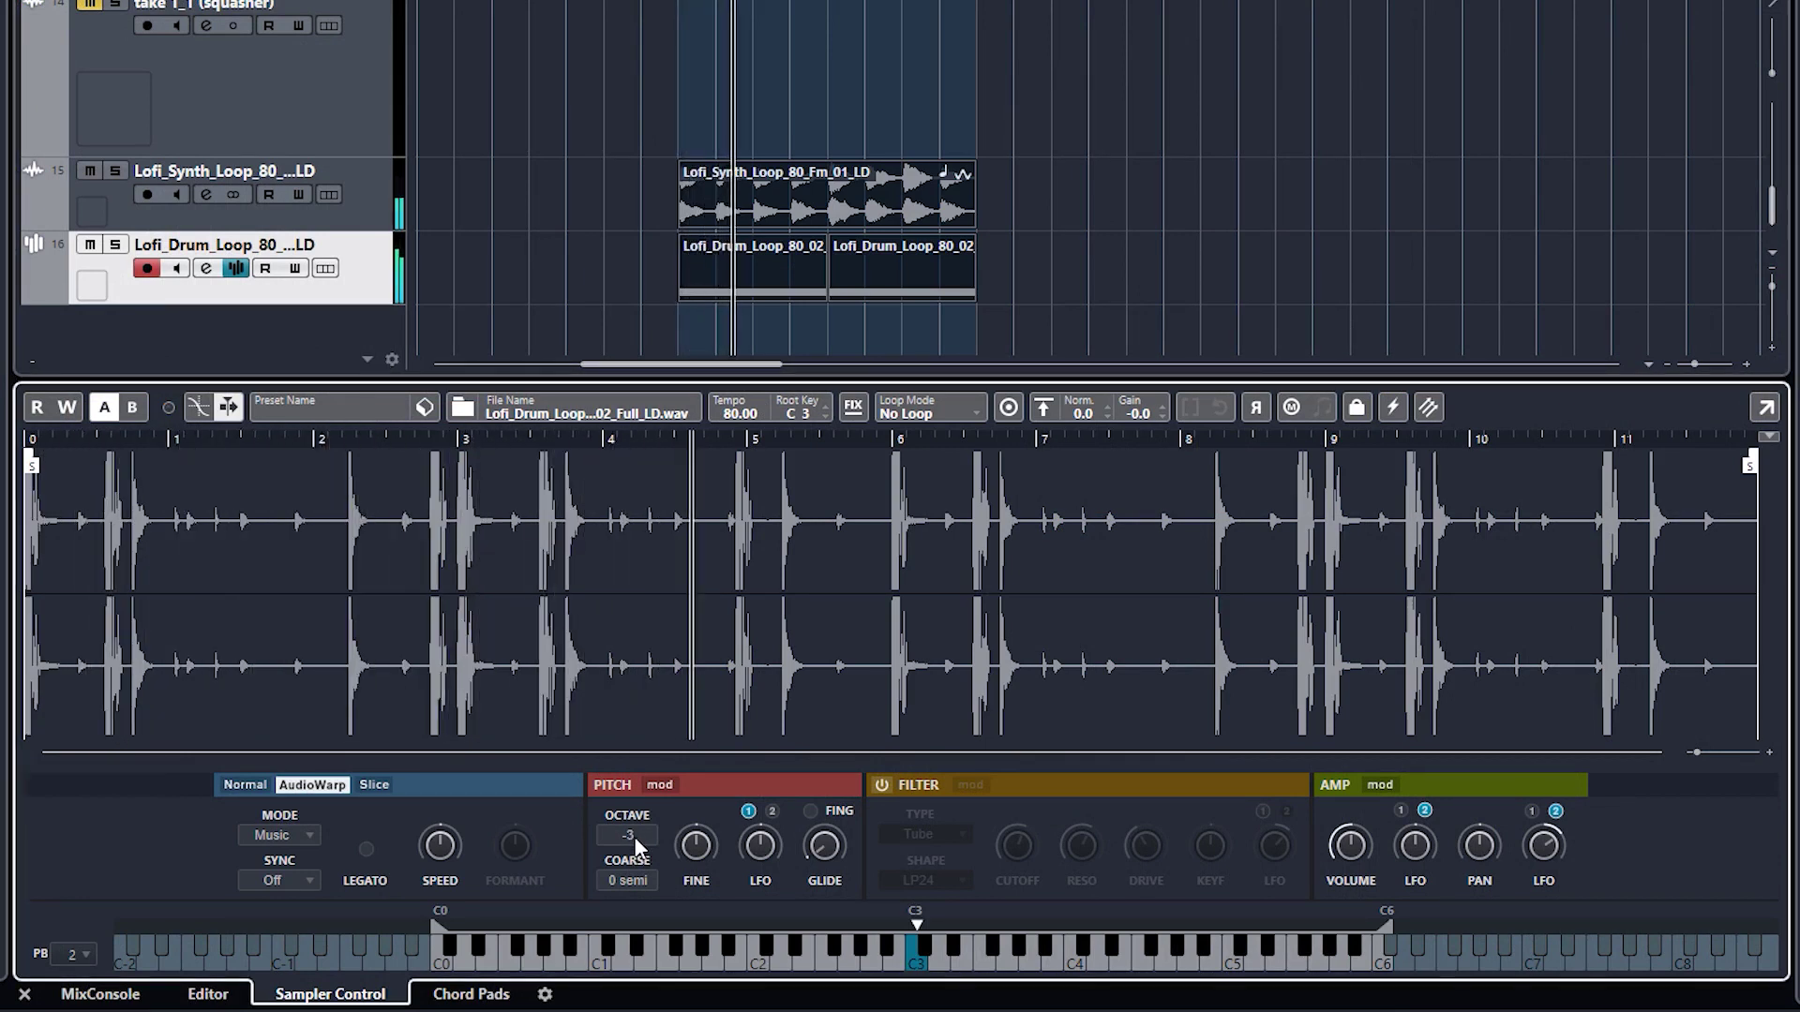
scroll(637, 829, "up", 3)
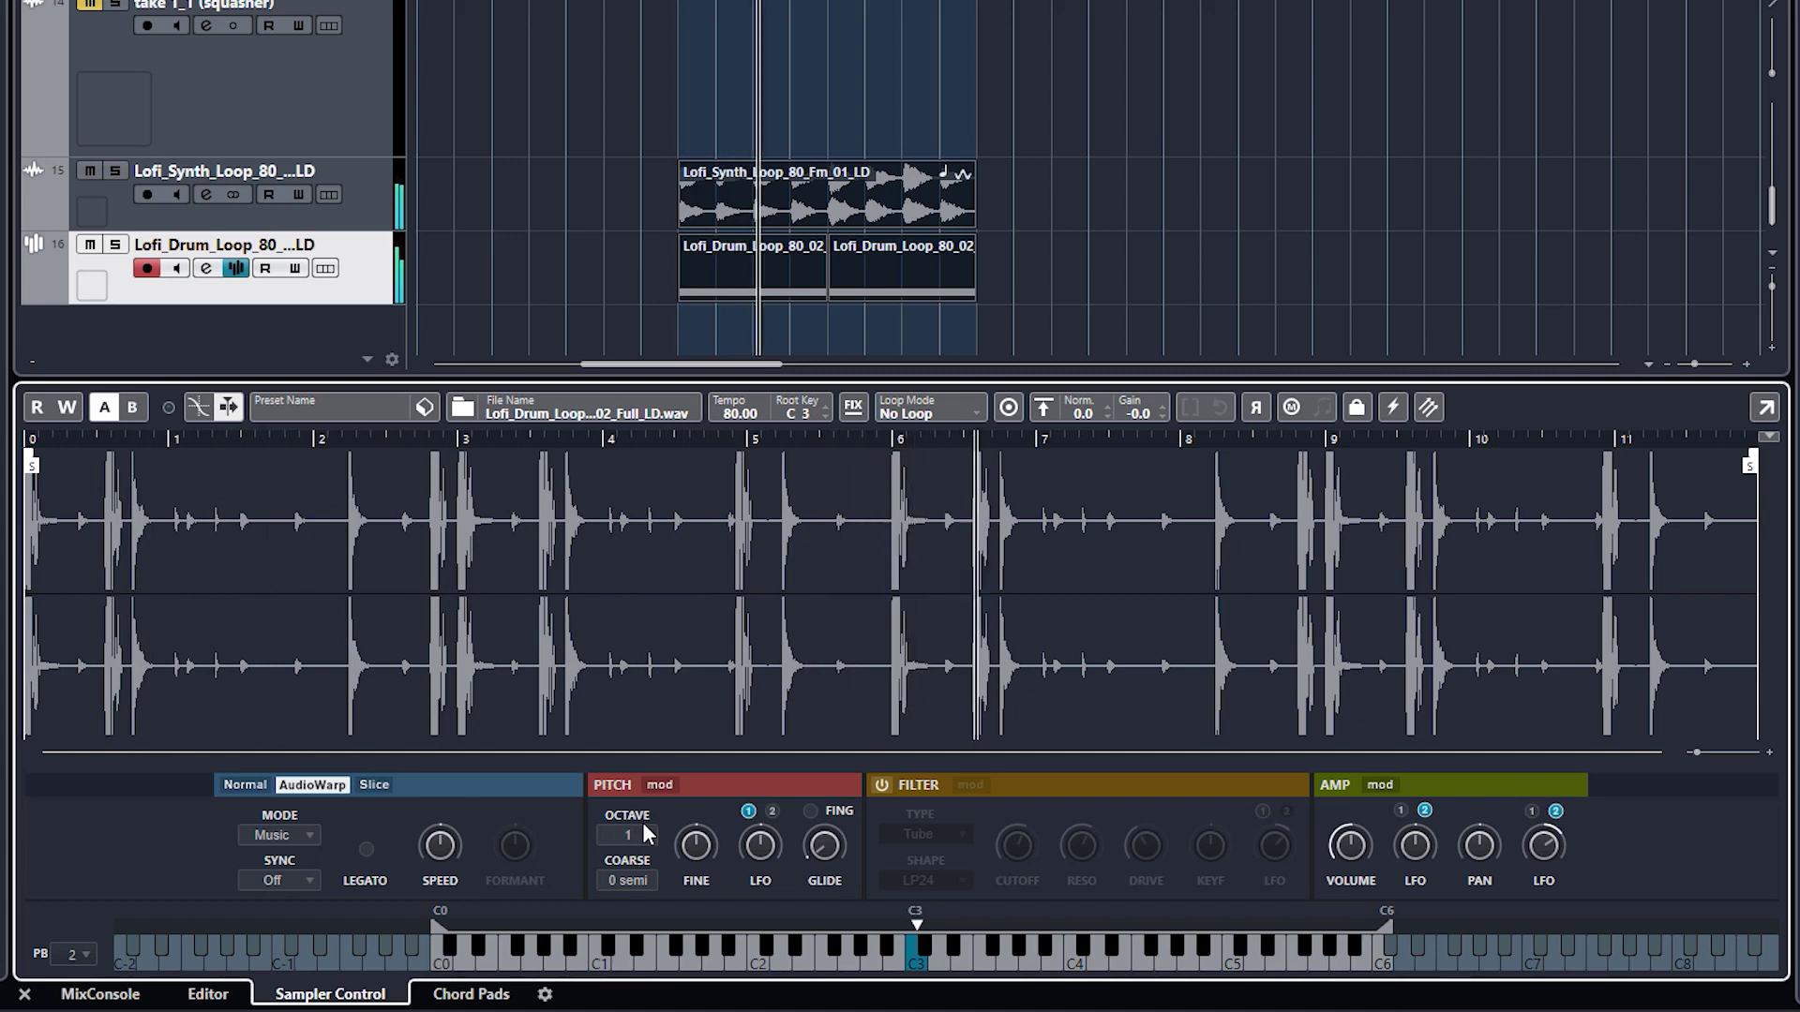
scroll(639, 826, "down", 1)
scroll(634, 832, "down", 1)
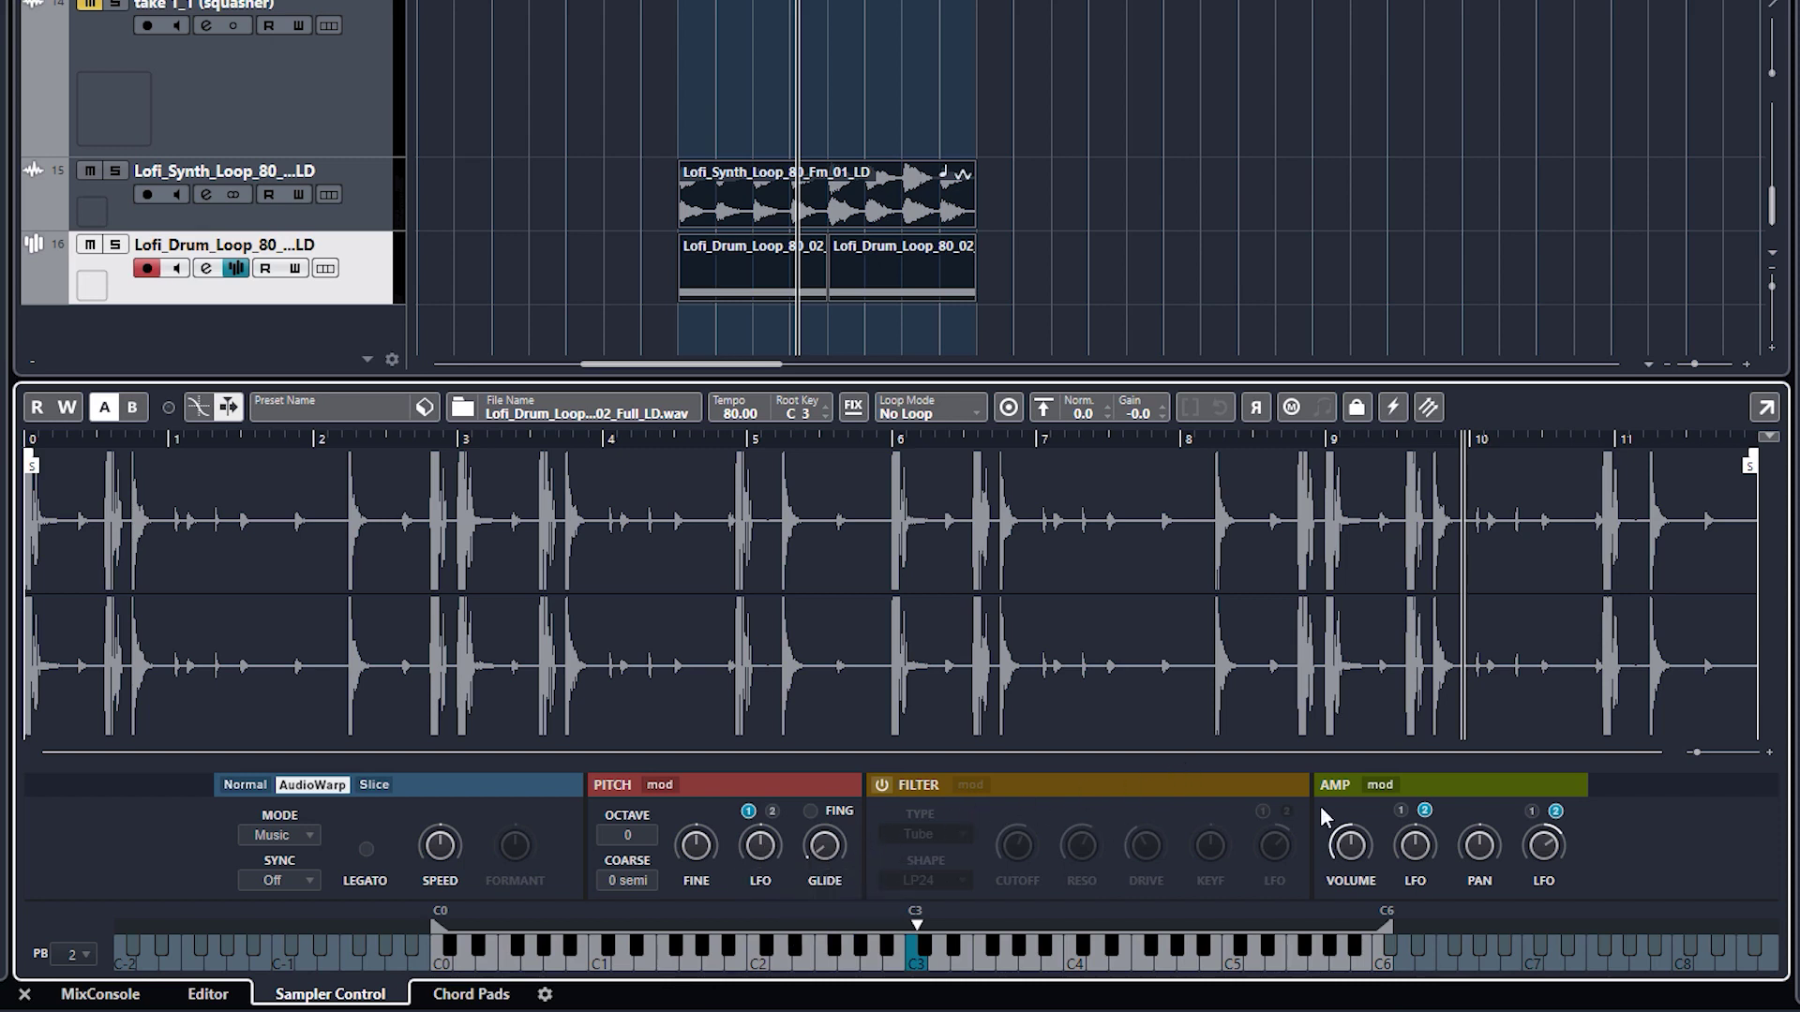
- Show the pitch modulation, extend the pitch envelope's sustain point to 252 ms and compare the LFO 2 and LFO 1 settings
left_click(661, 784)
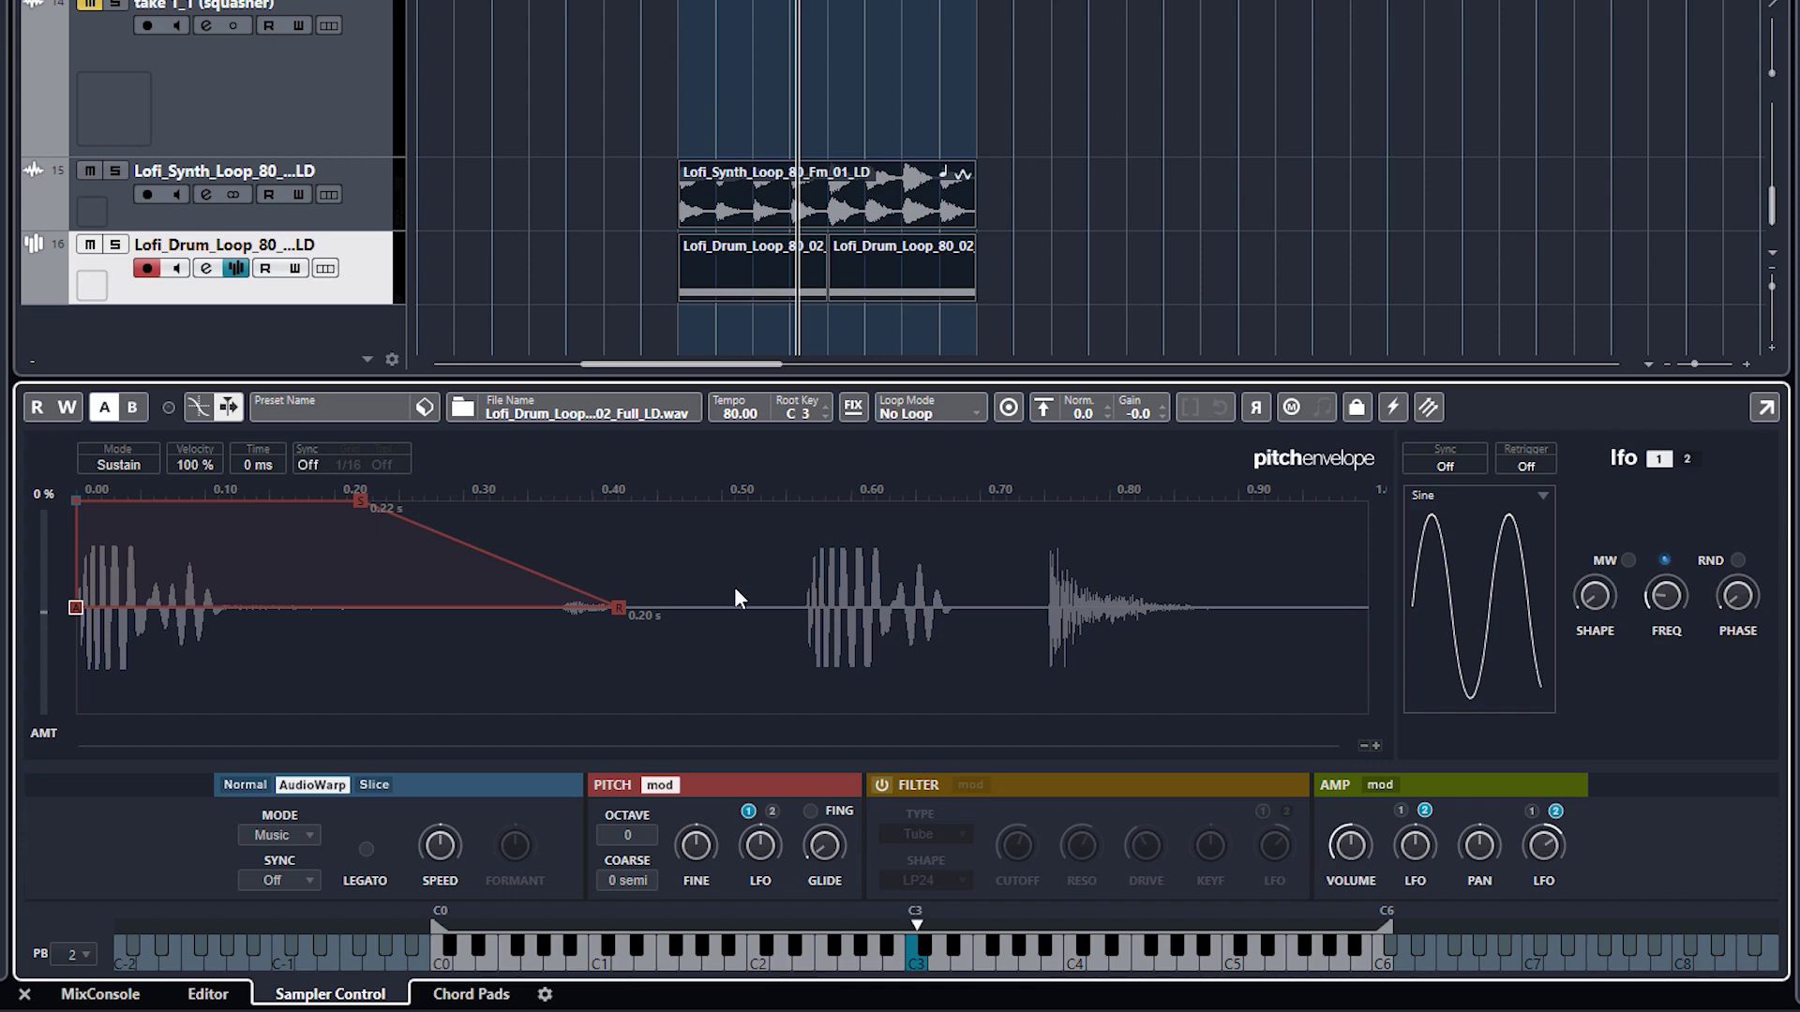
key("ctrl+z")
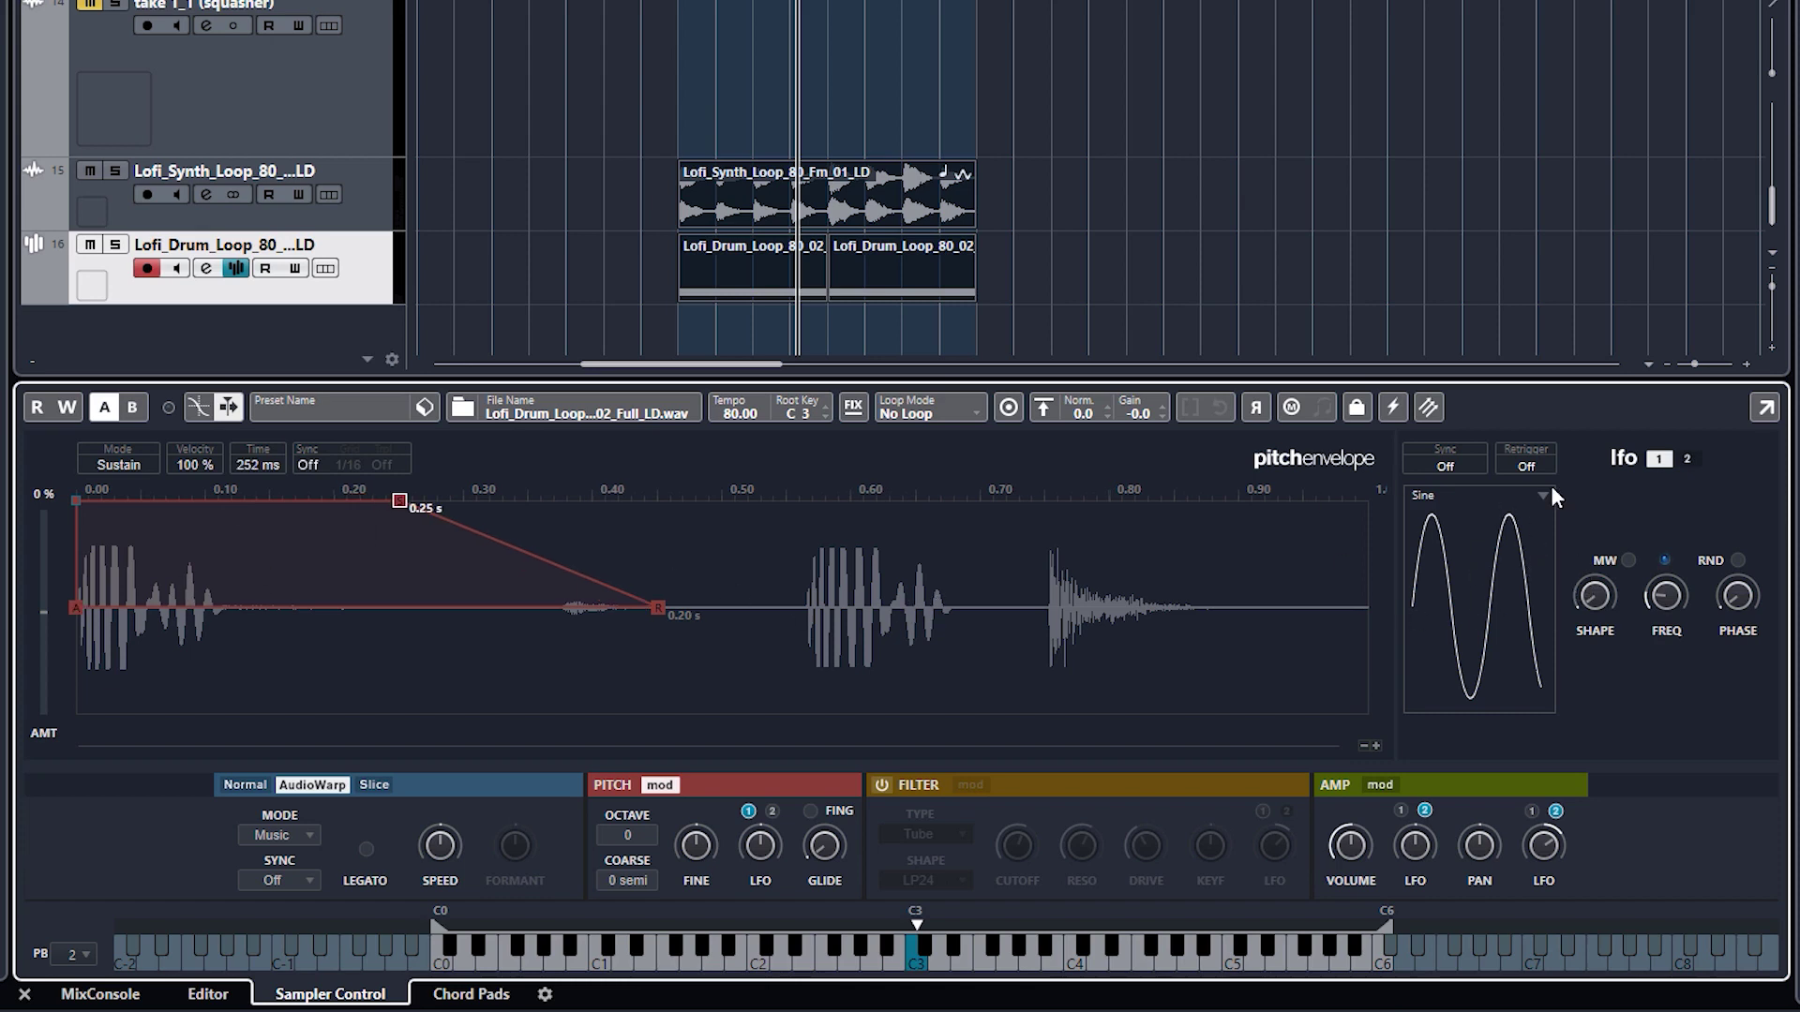
left_click(1688, 458)
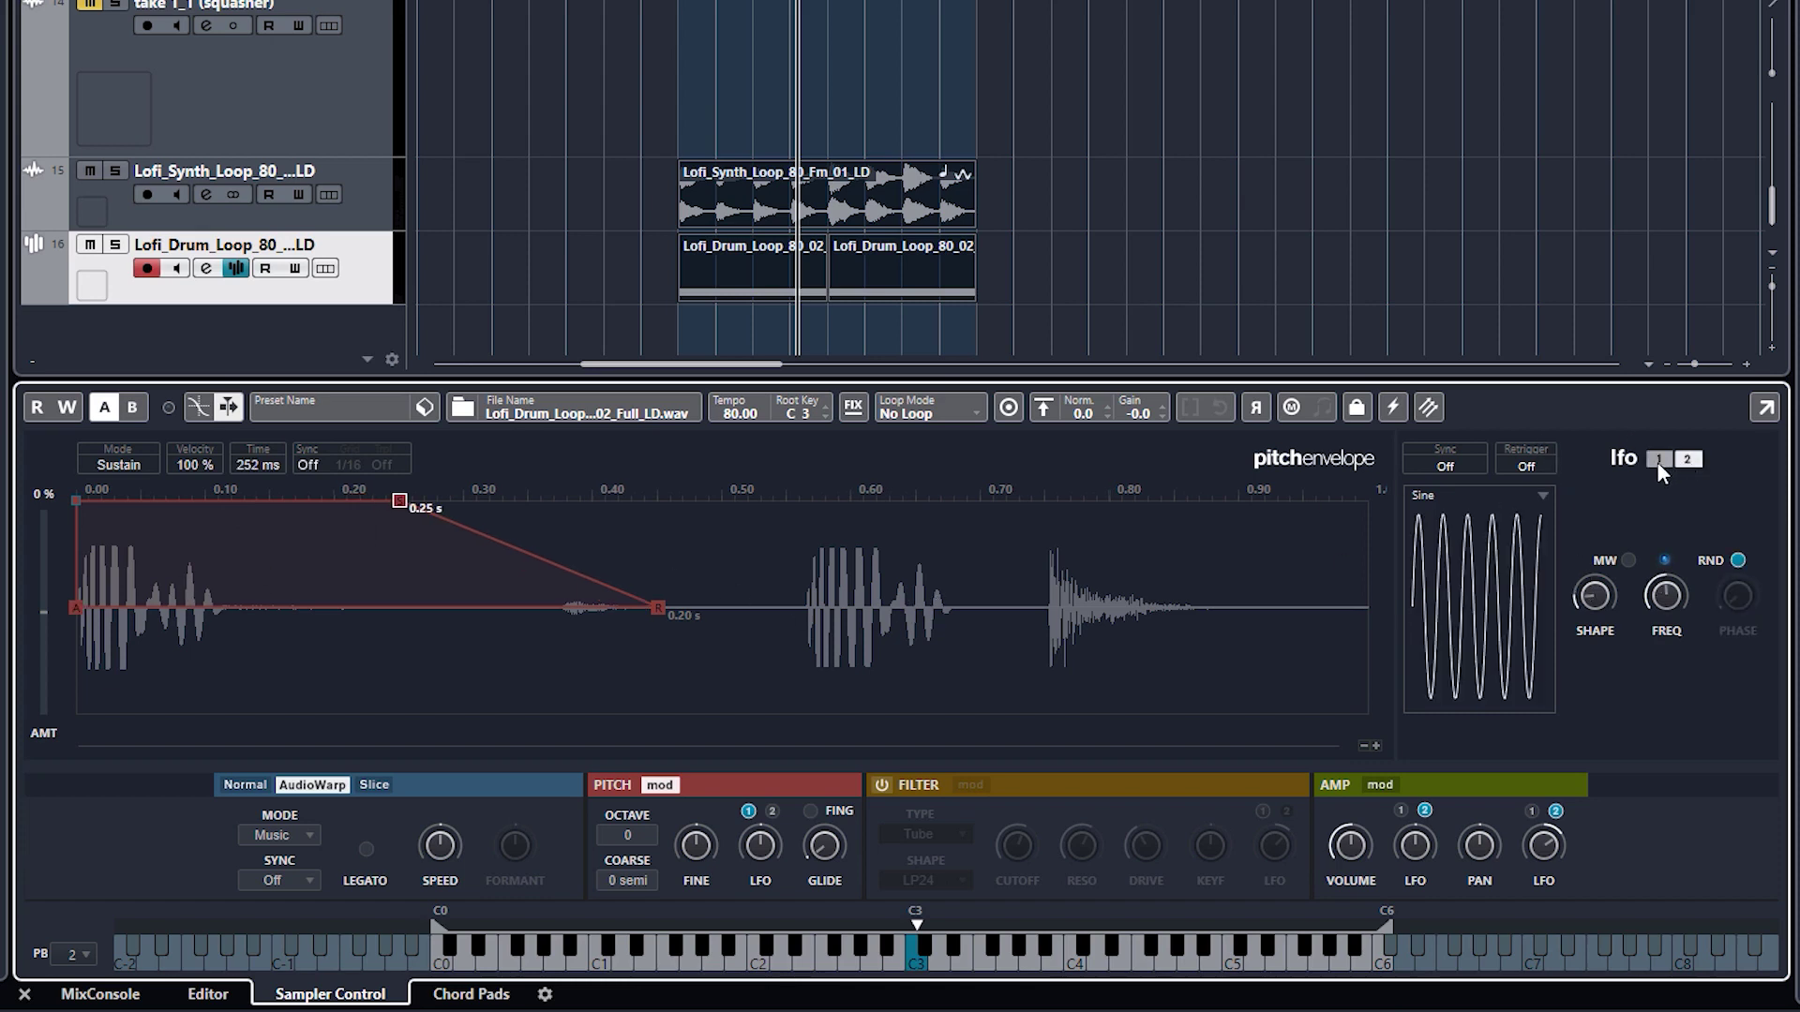
left_click(1656, 461)
left_click(1687, 462)
left_click(1660, 460)
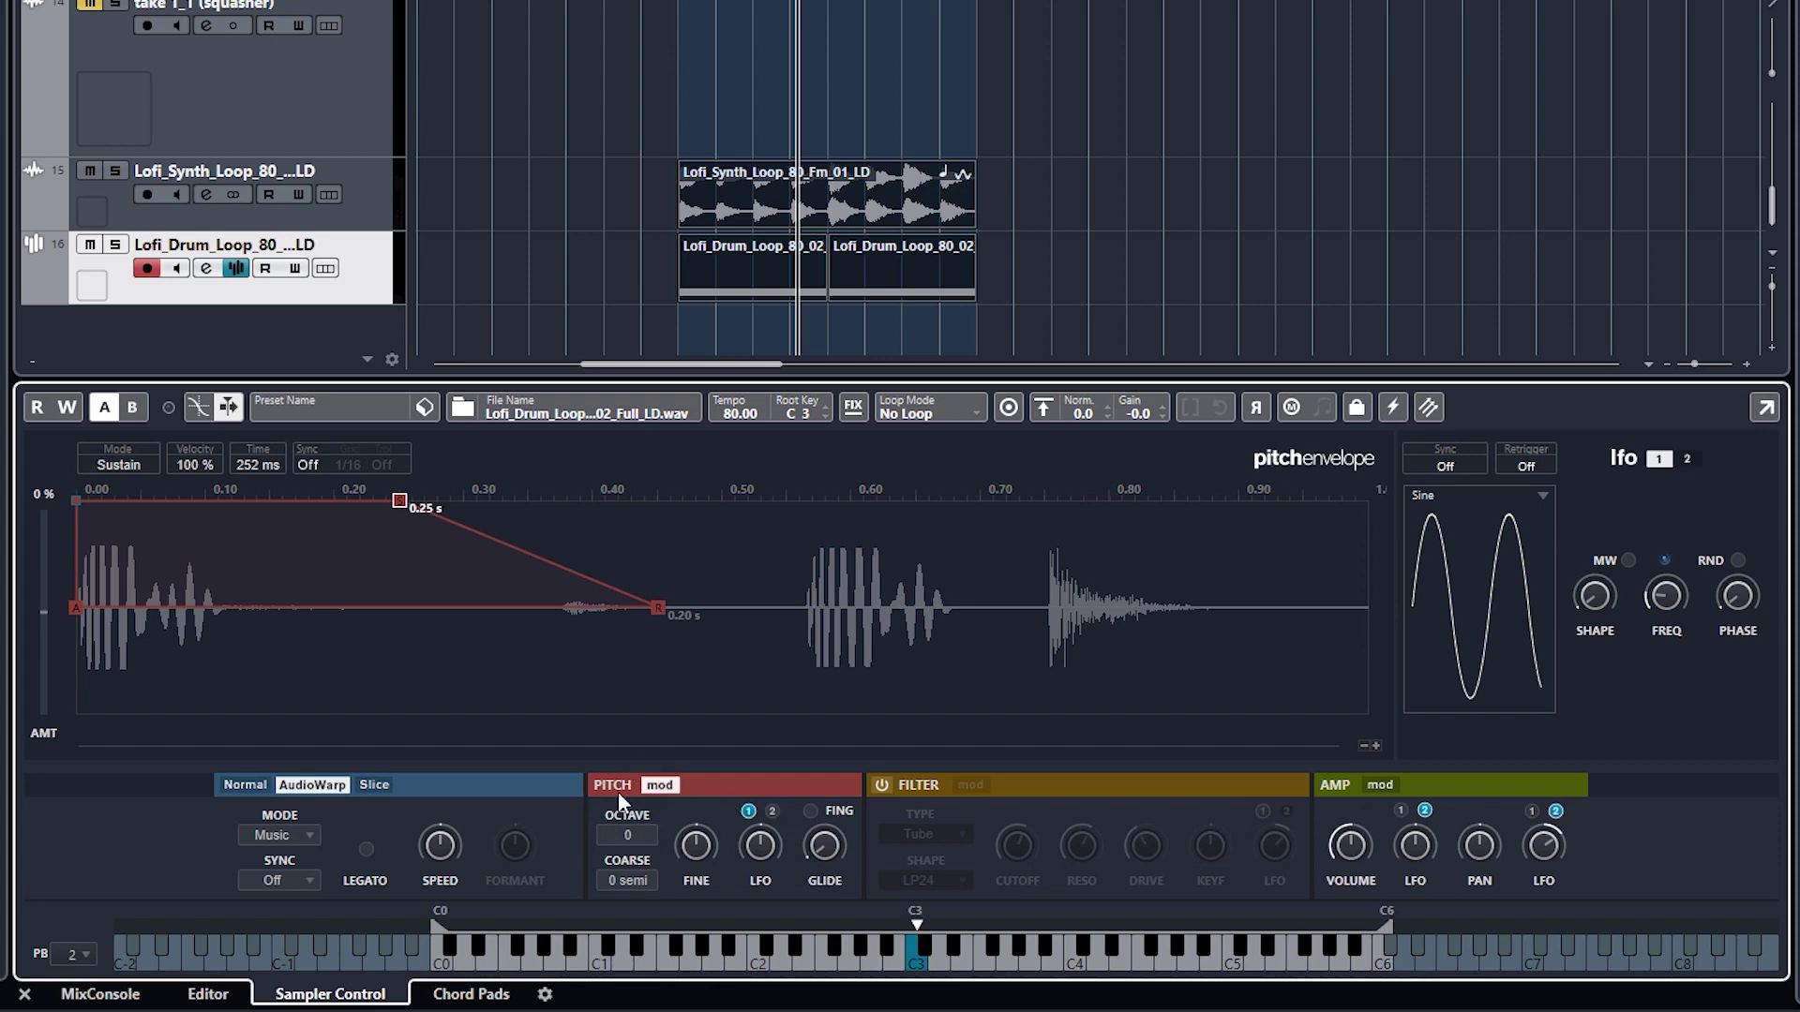
- Set the pitch LFO modulation depth to 38% and raise LFO 1's frequency during playback
left_click_drag(771, 845, 771, 818)
key("space")
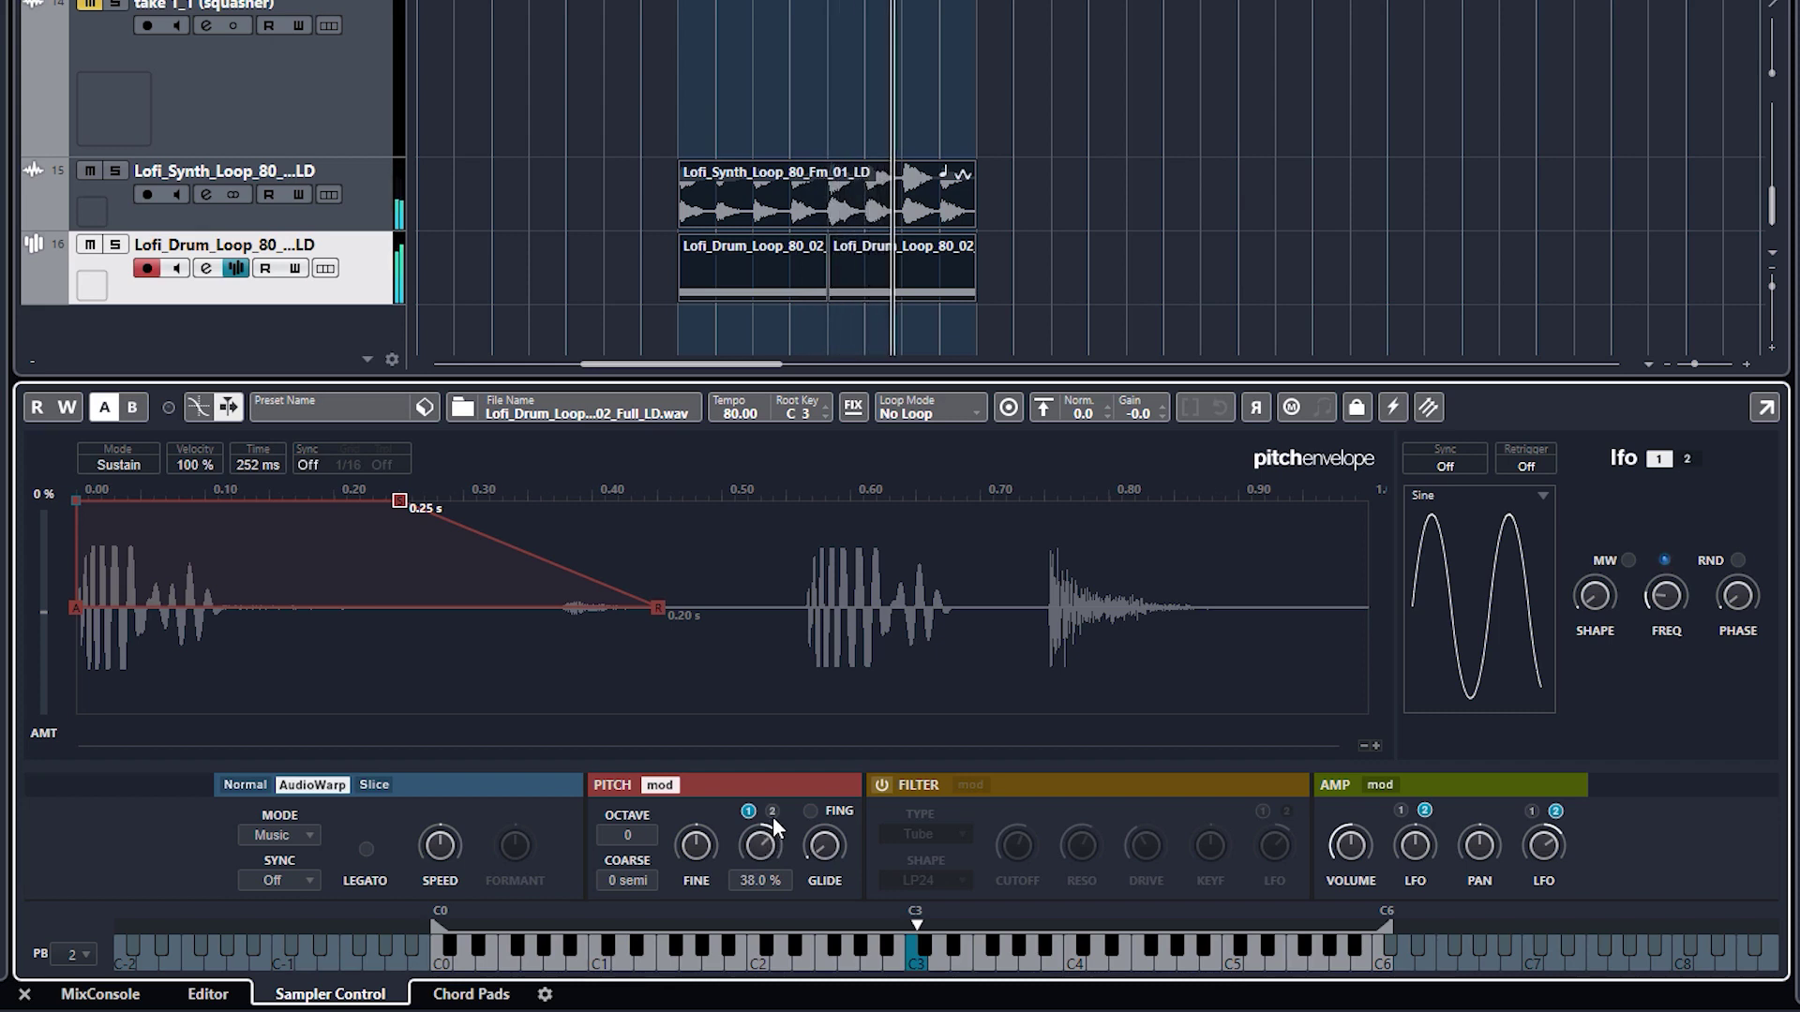
left_click_drag(1666, 595, 1669, 575)
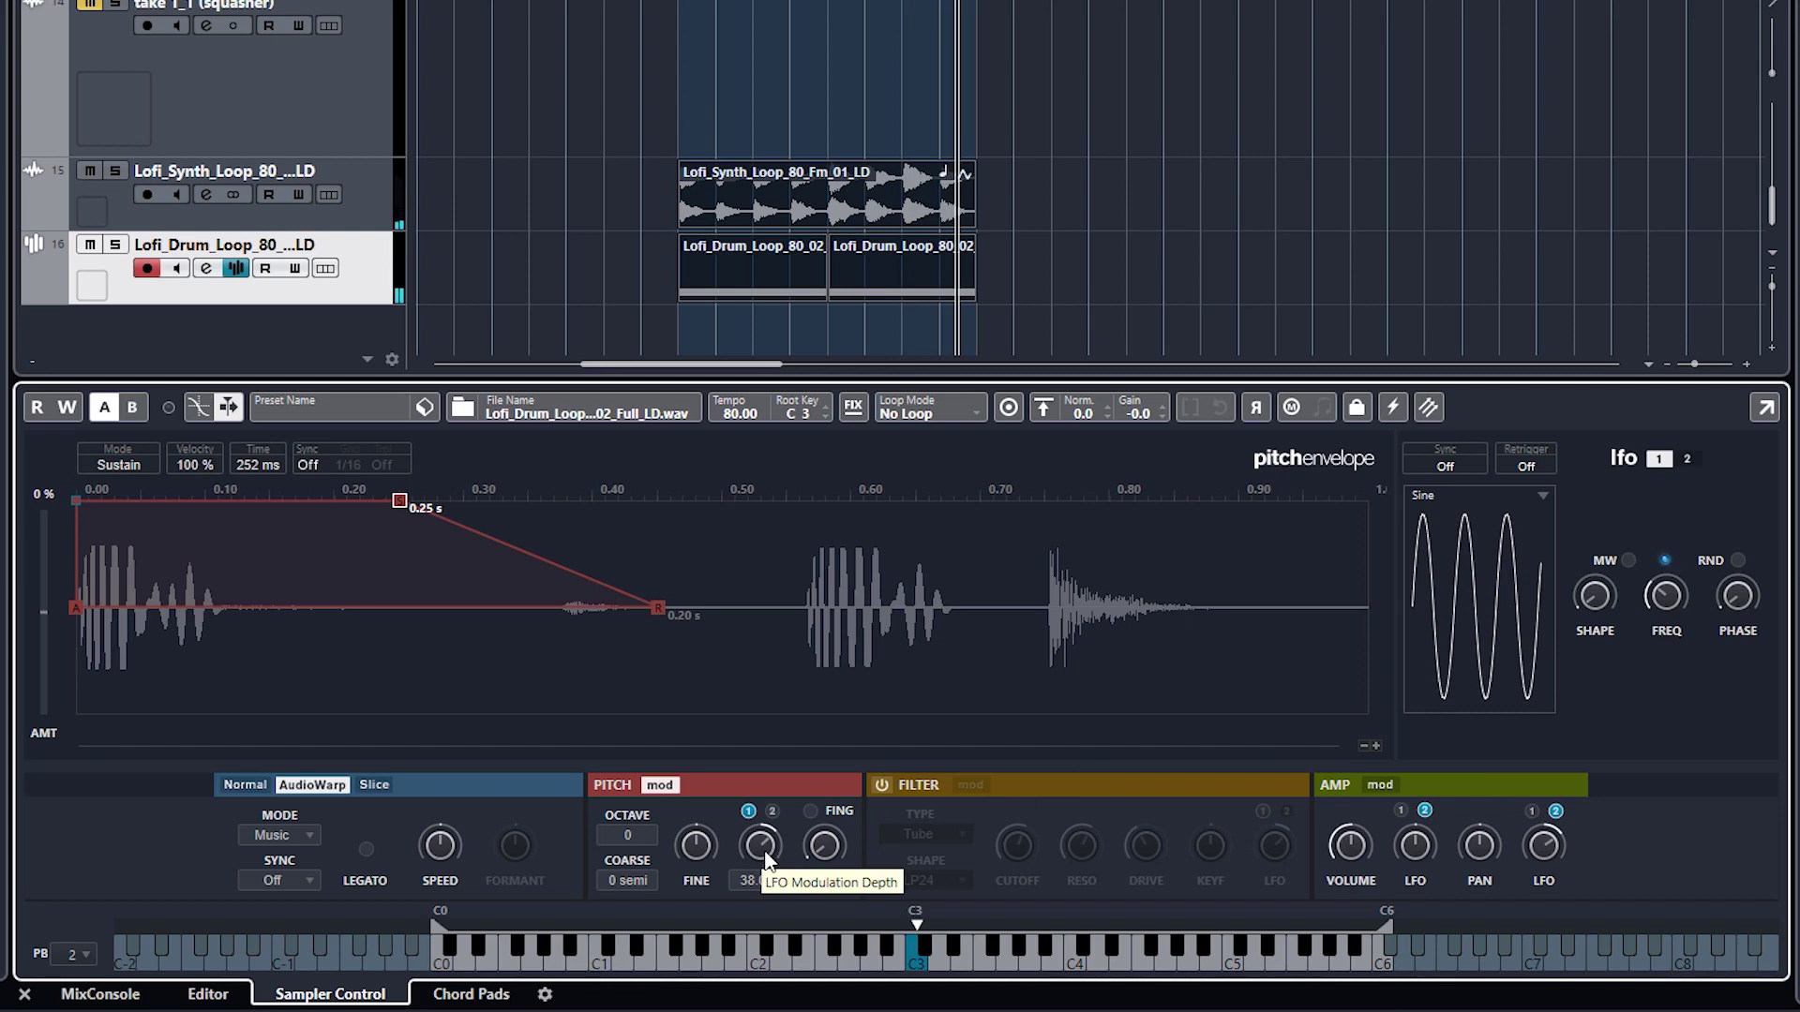
- Enable the sampler filter, add LFO modulation to it and raise the cutoff to about 1670 Hz
left_click(881, 787)
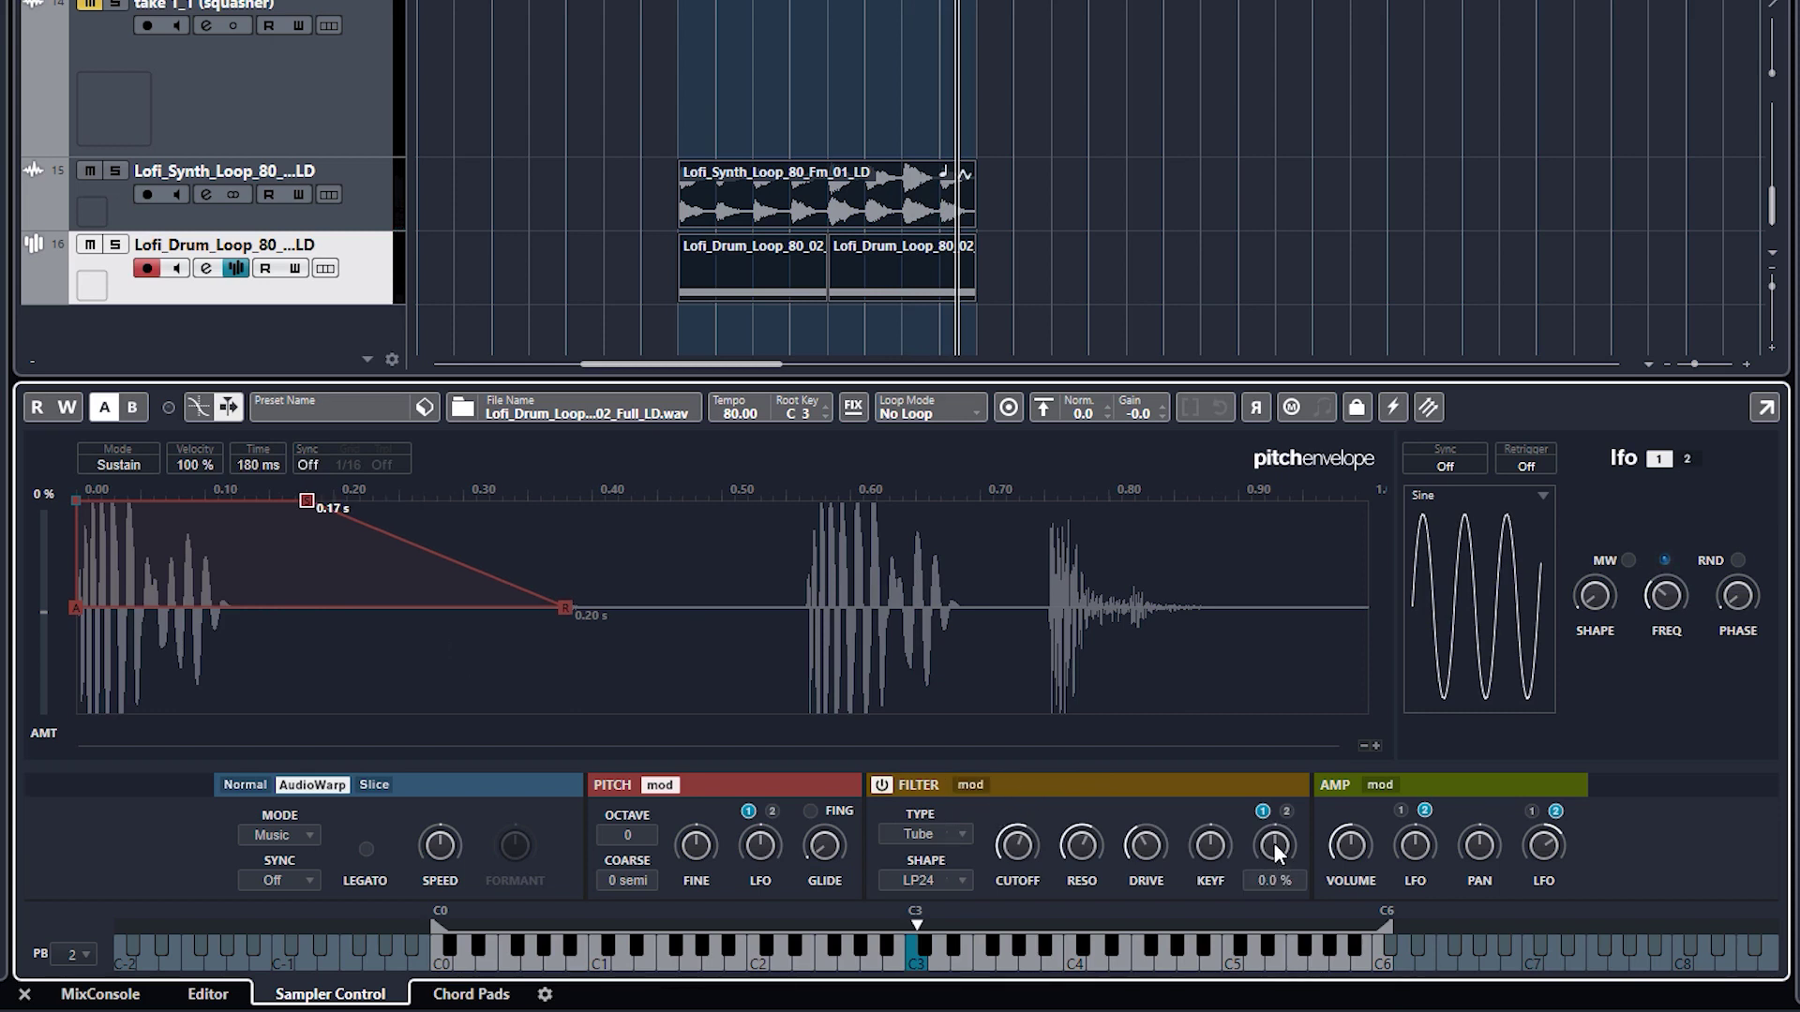
left_click_drag(1272, 842, 1280, 839)
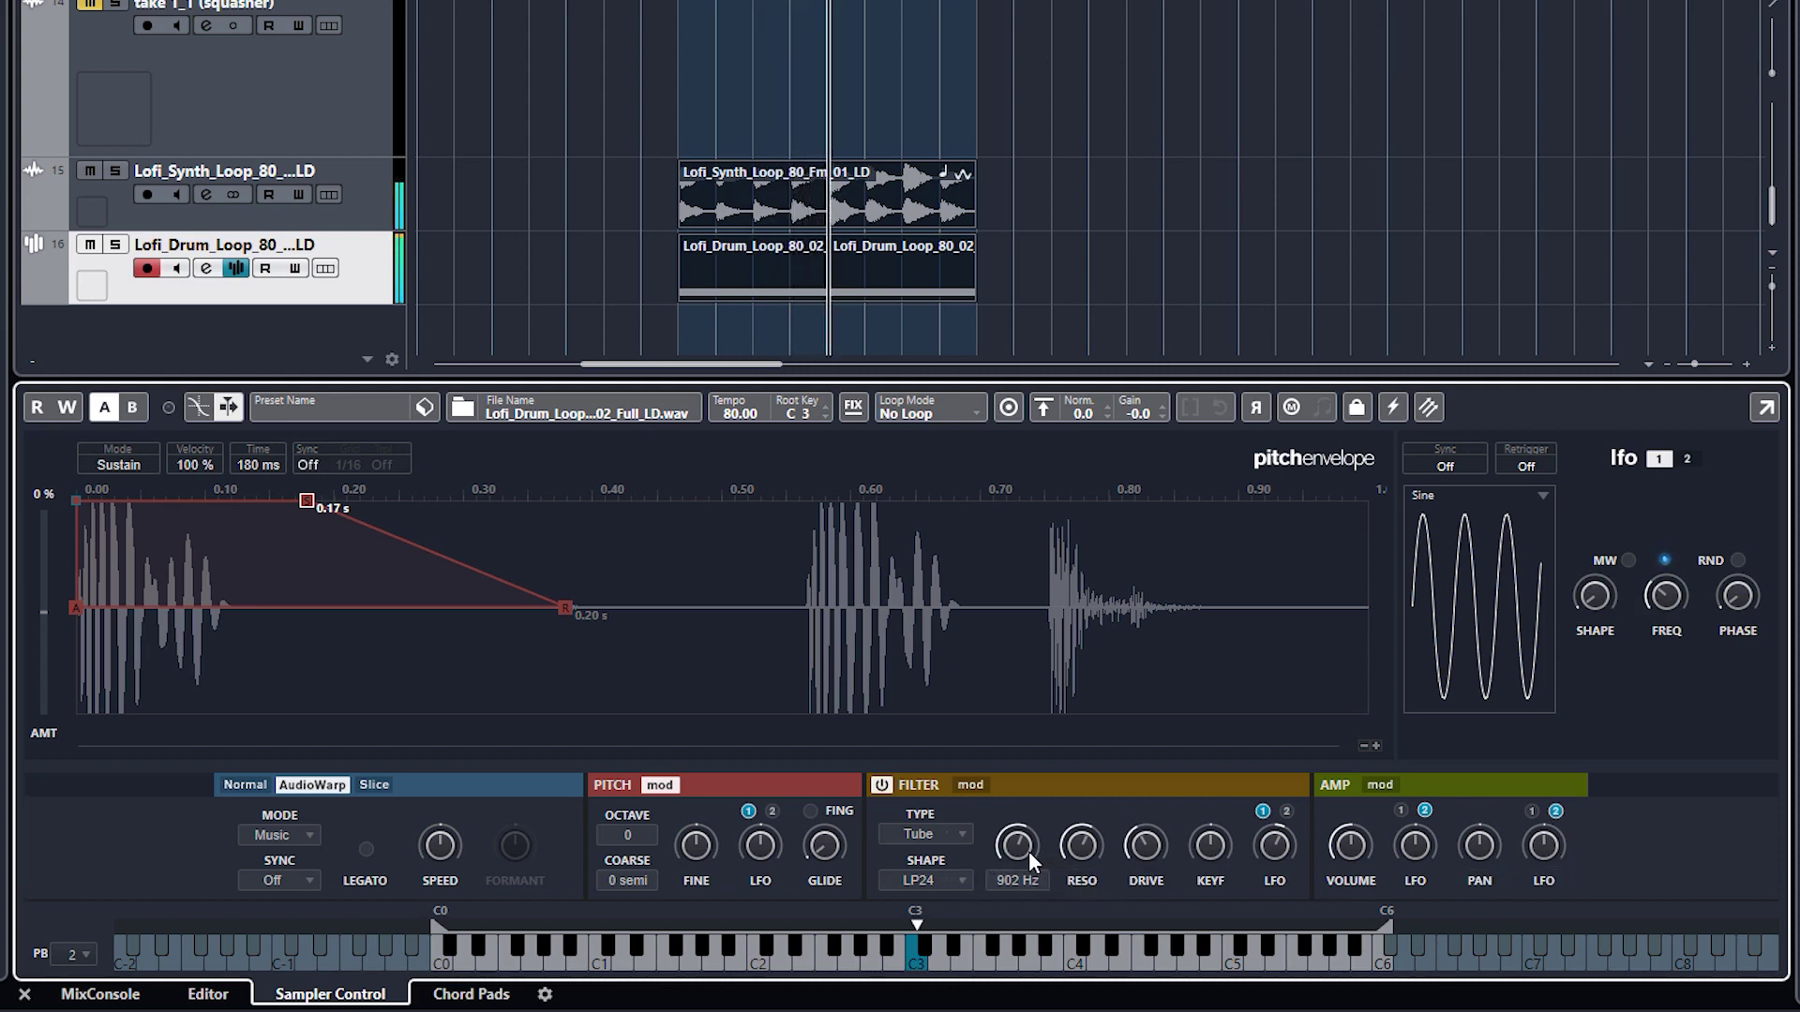
mouse_move(1009, 872)
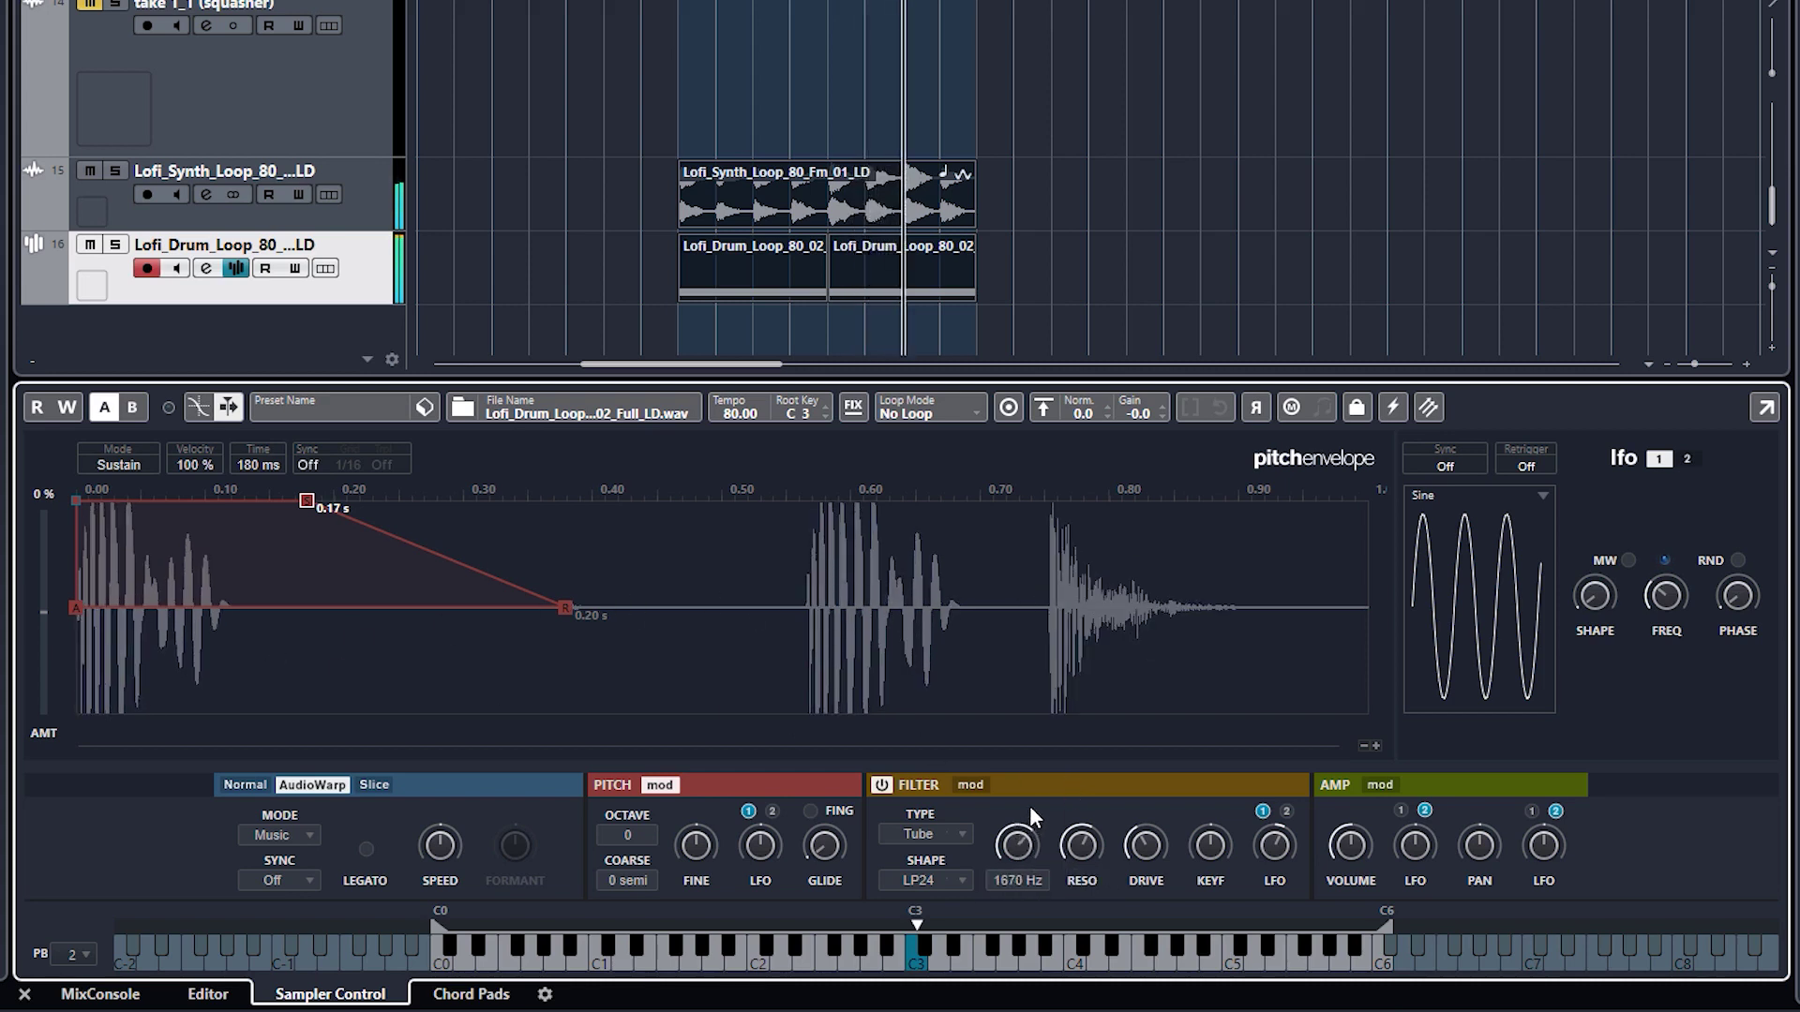
scroll(1030, 805, "up", 3)
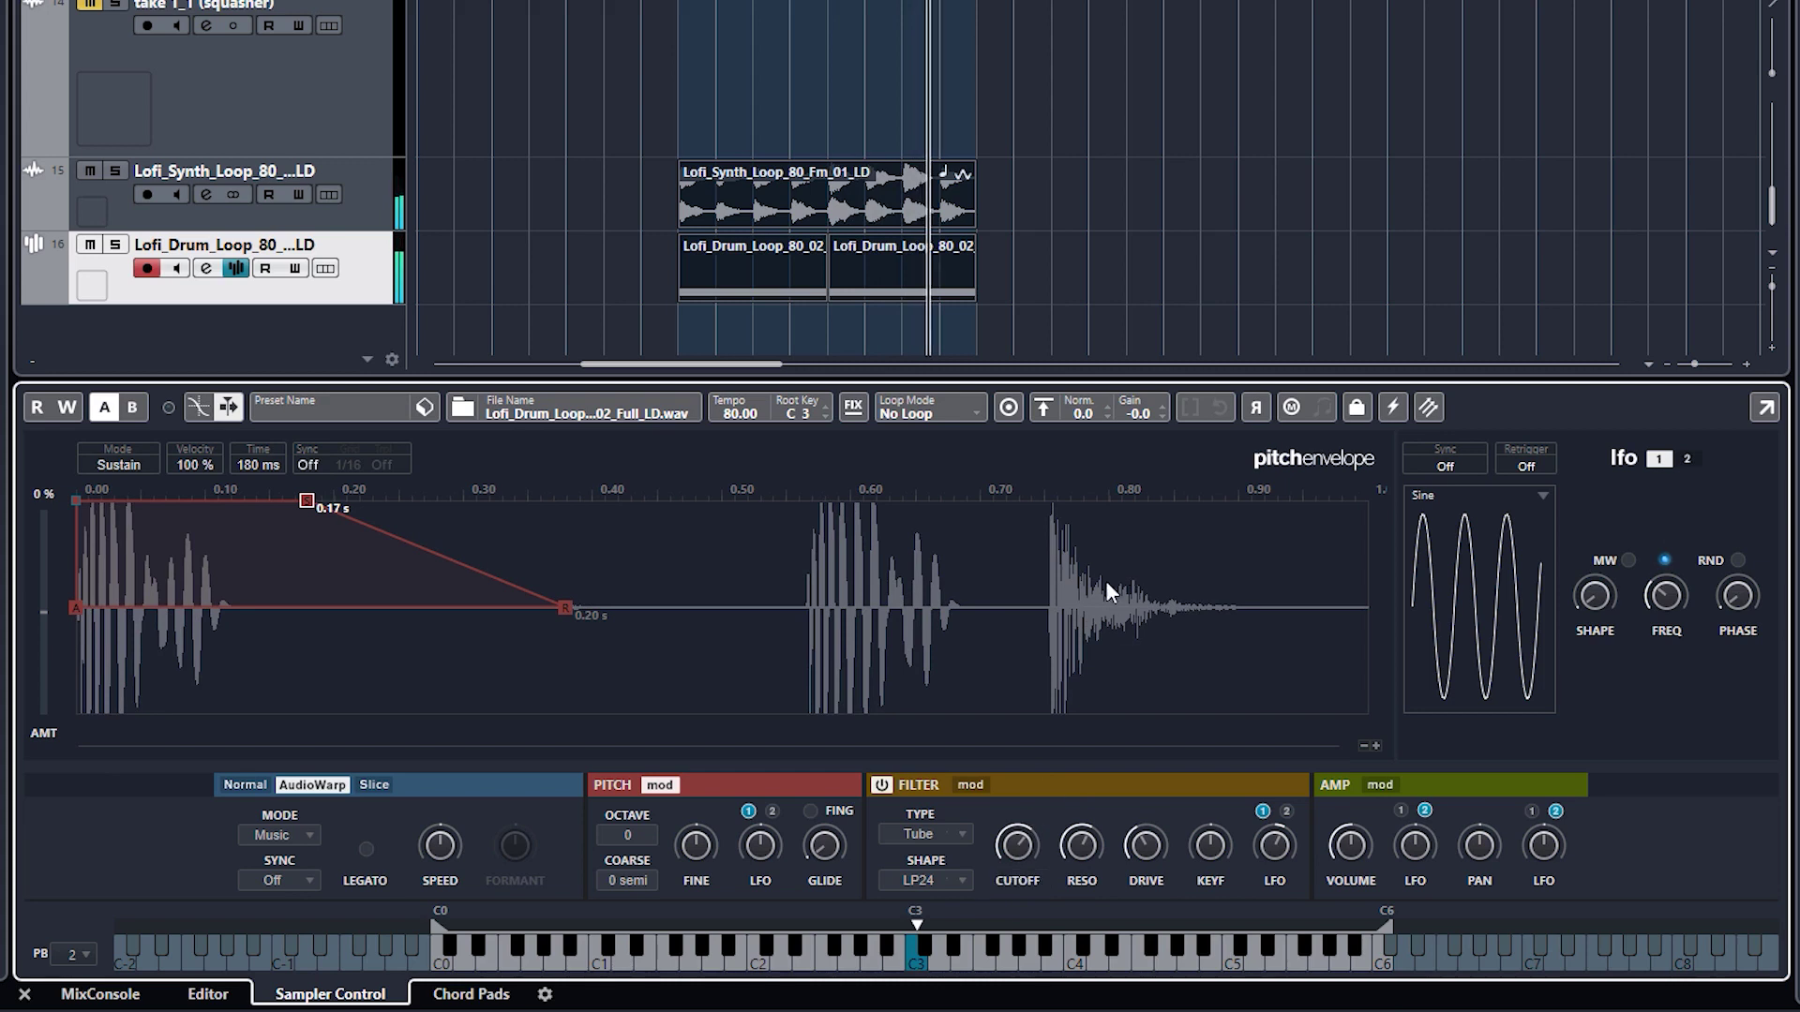
- Reduce the filter drive to 12% and sweep the resonance down to 24% and back up
mouse_move(1195, 851)
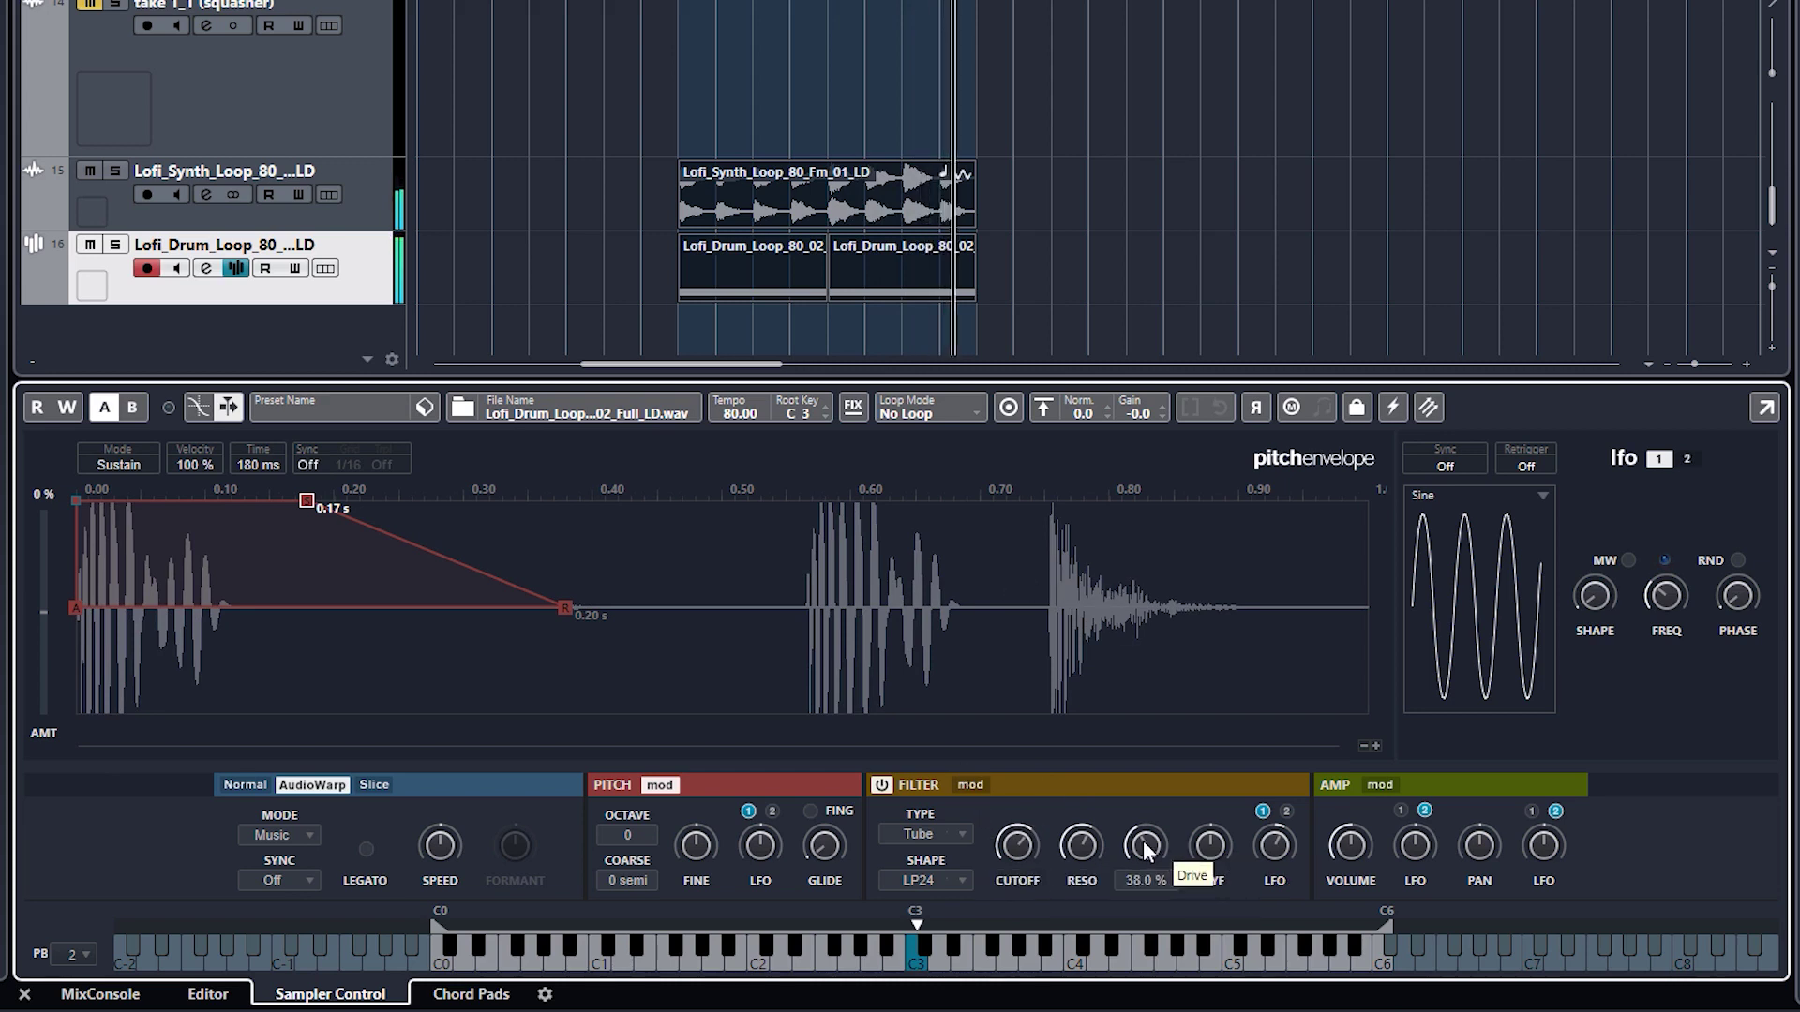
mouse_move(1138, 852)
left_click_drag(1136, 865, 1126, 887)
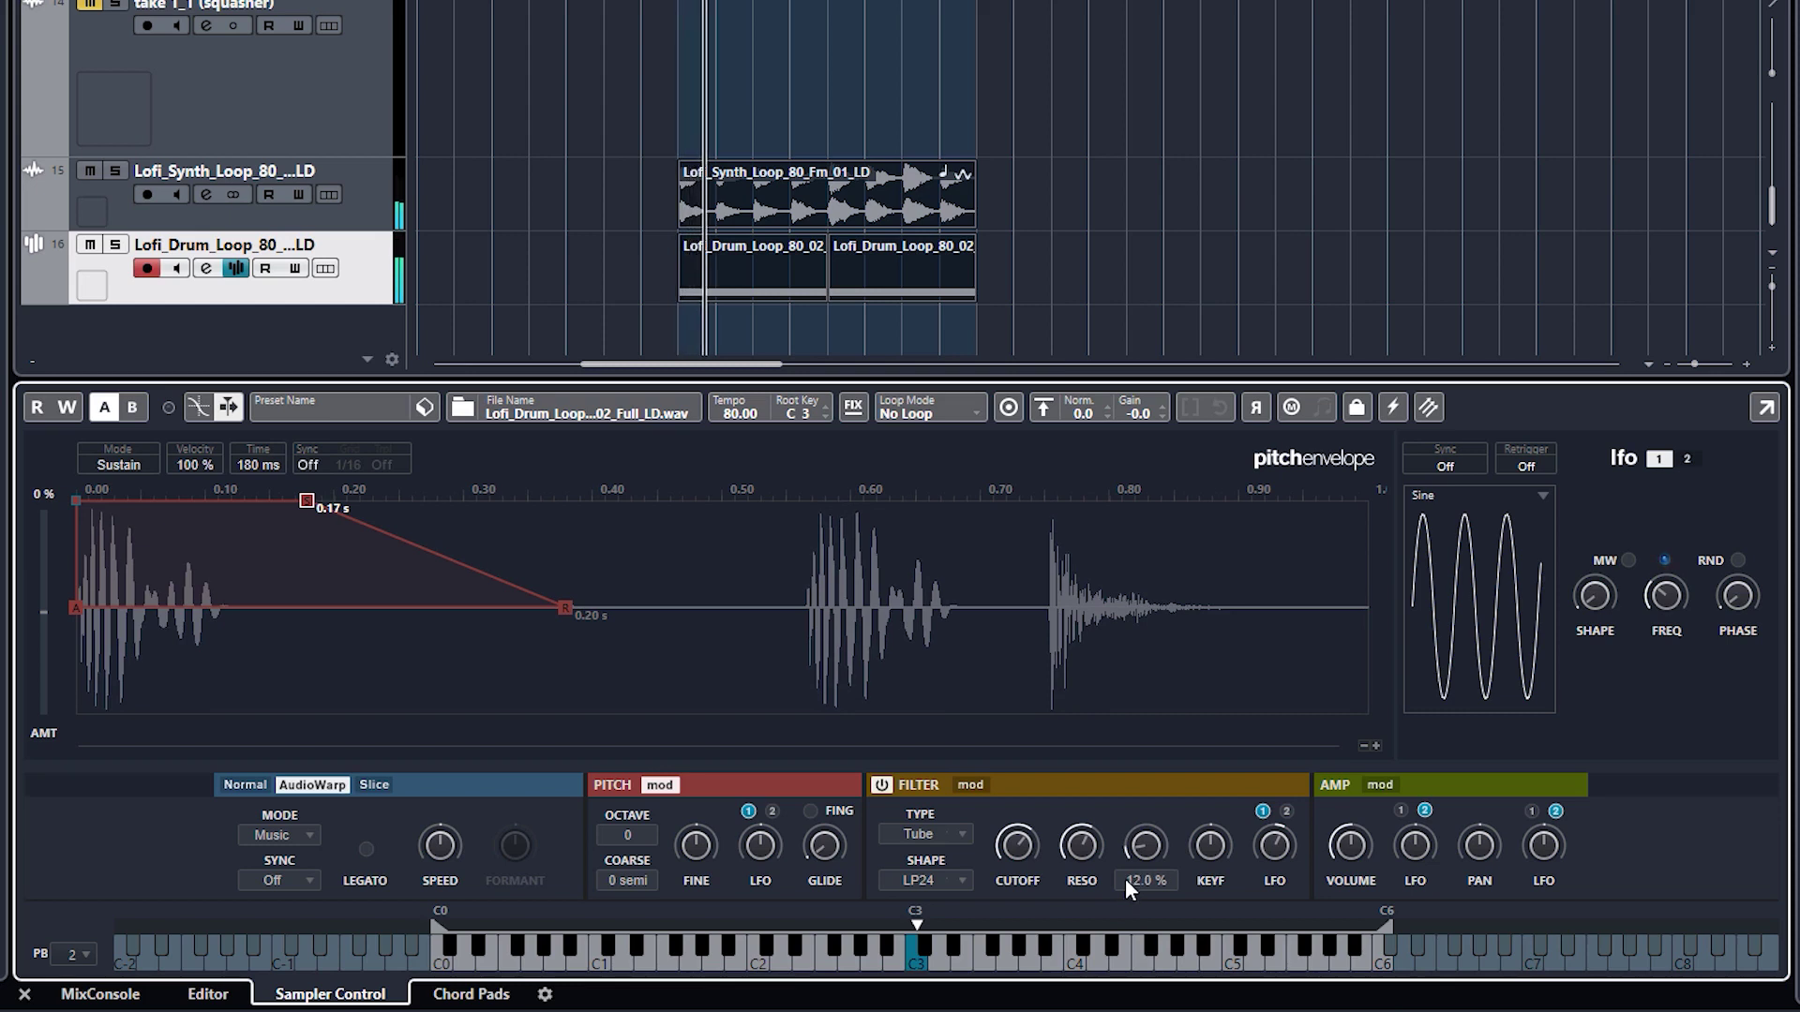
mouse_move(1086, 841)
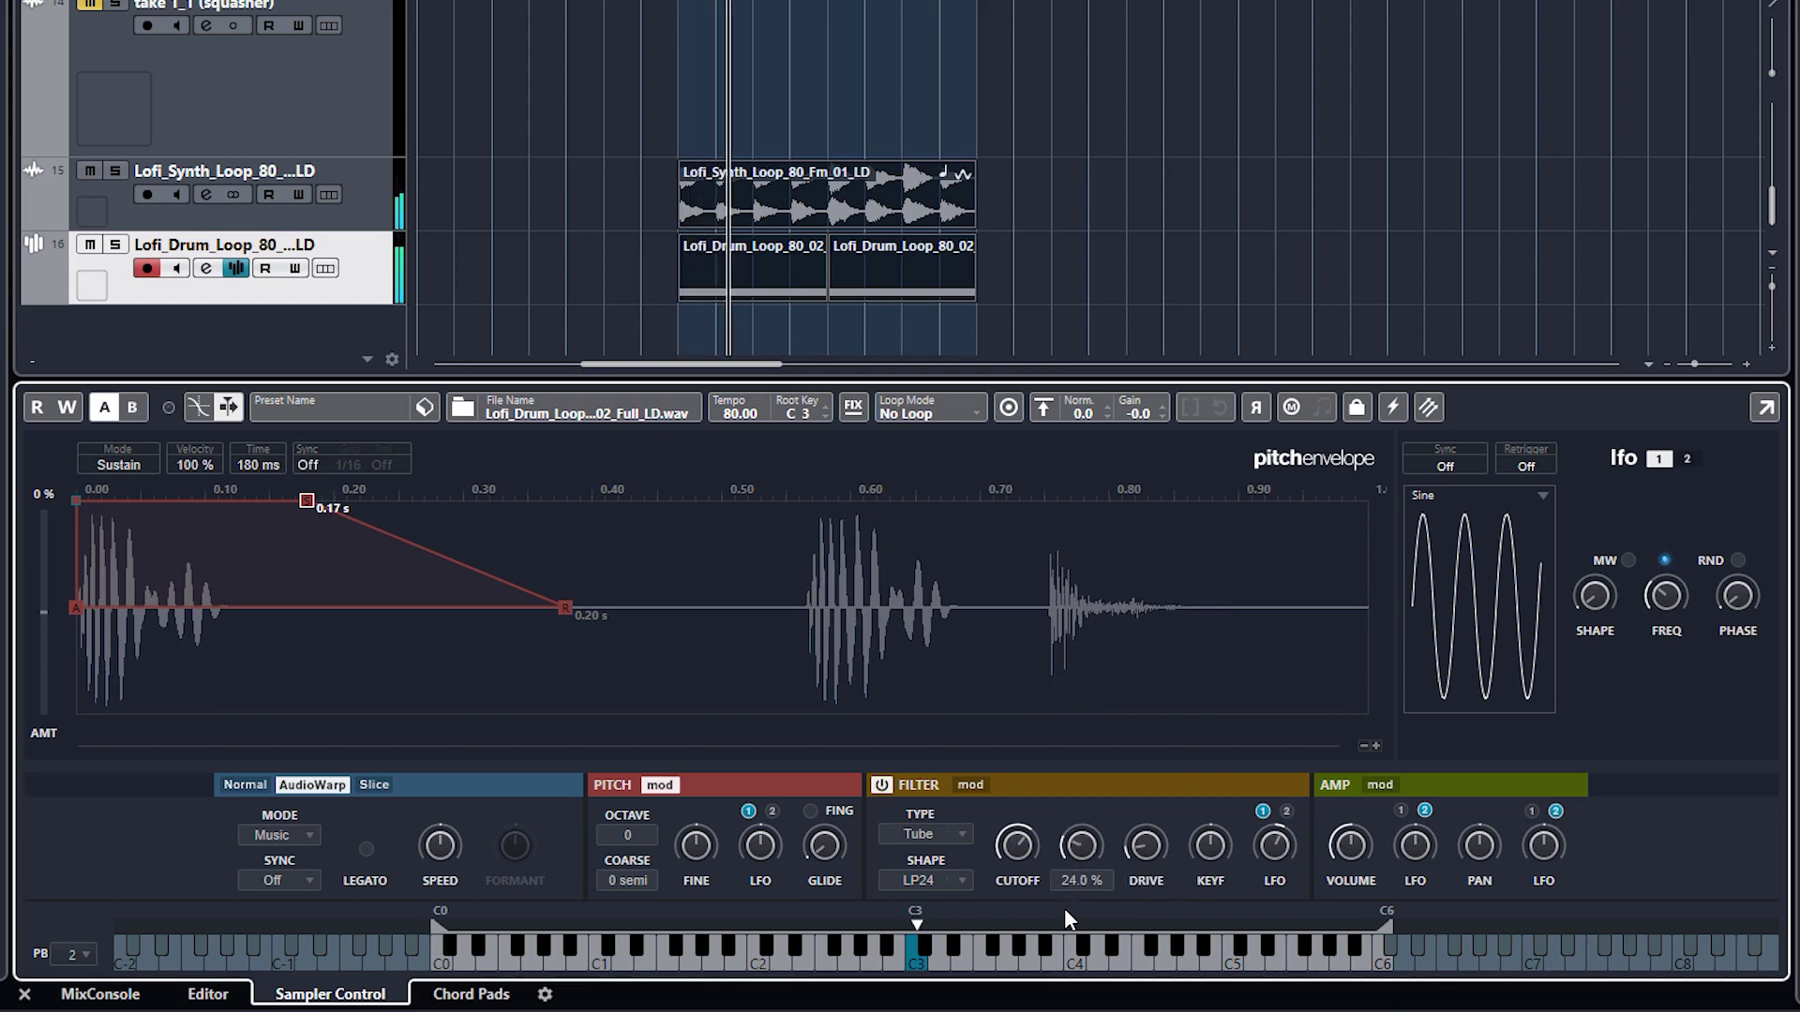
left_click_drag(1073, 874, 1090, 846)
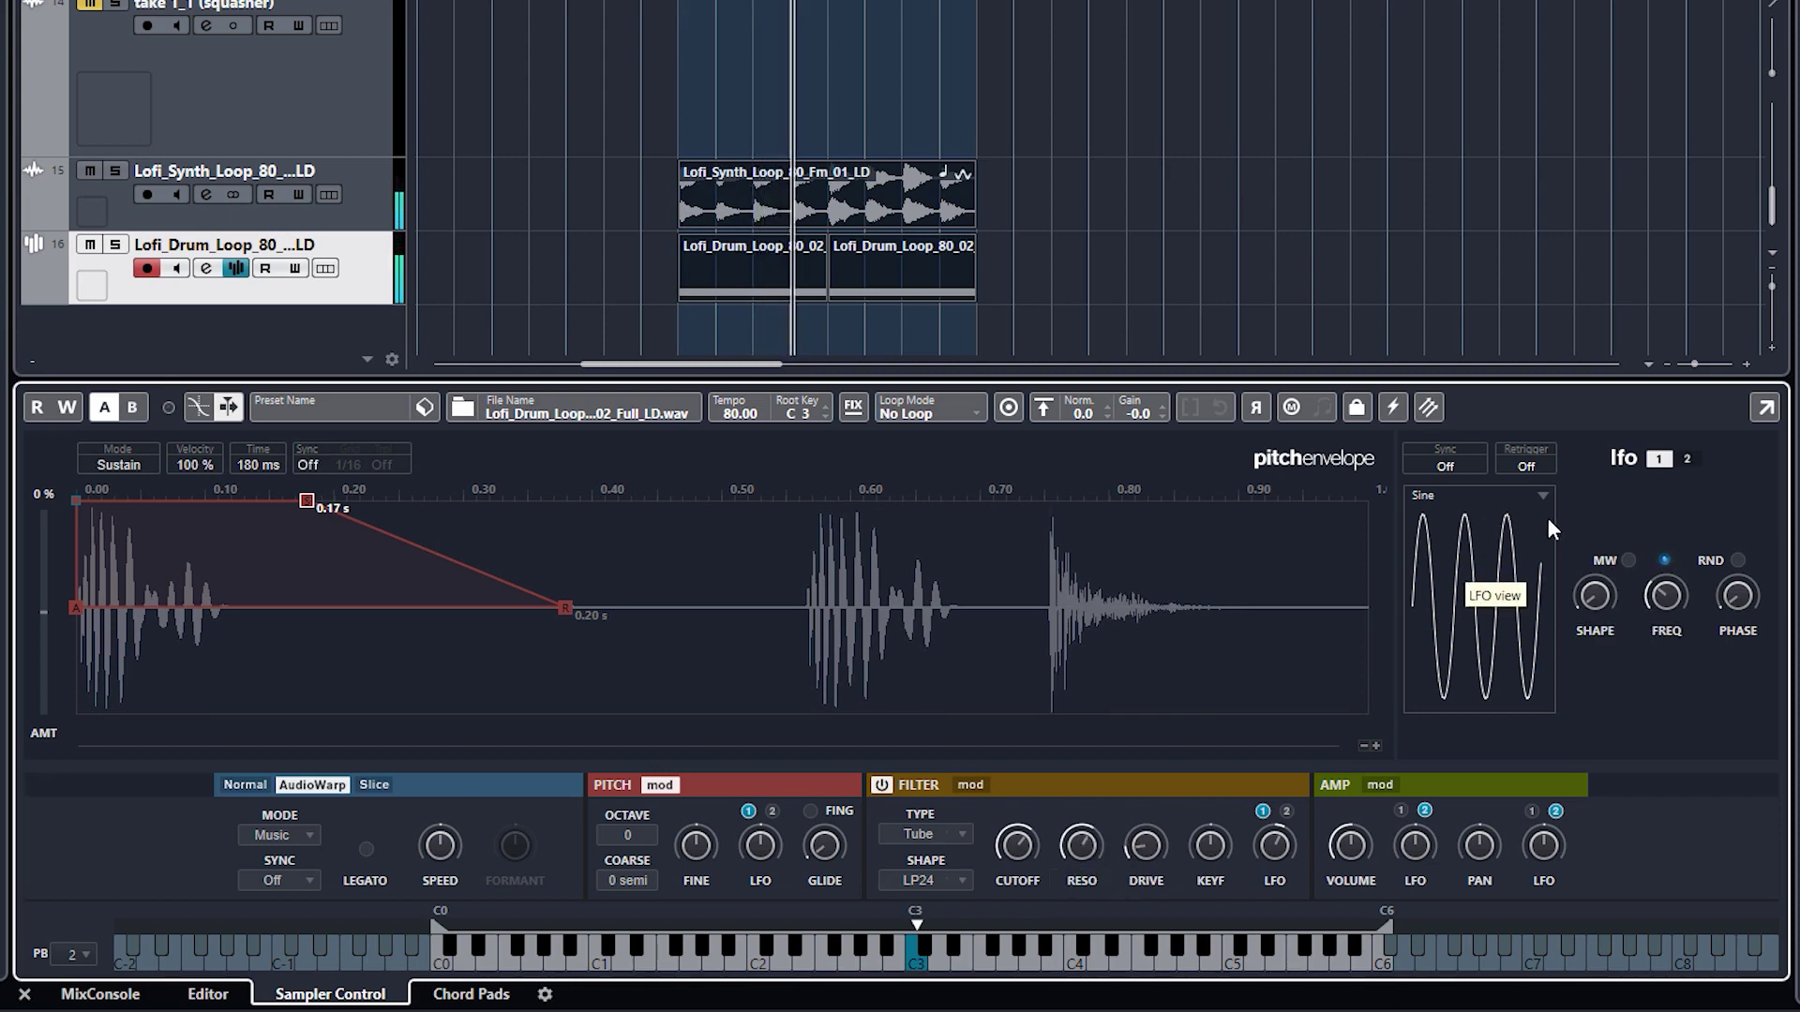
- Try LFO 1 with Tempo + Retrig sync at 1/4T and faster note values, and switch its sync back to Off
left_click(1448, 462)
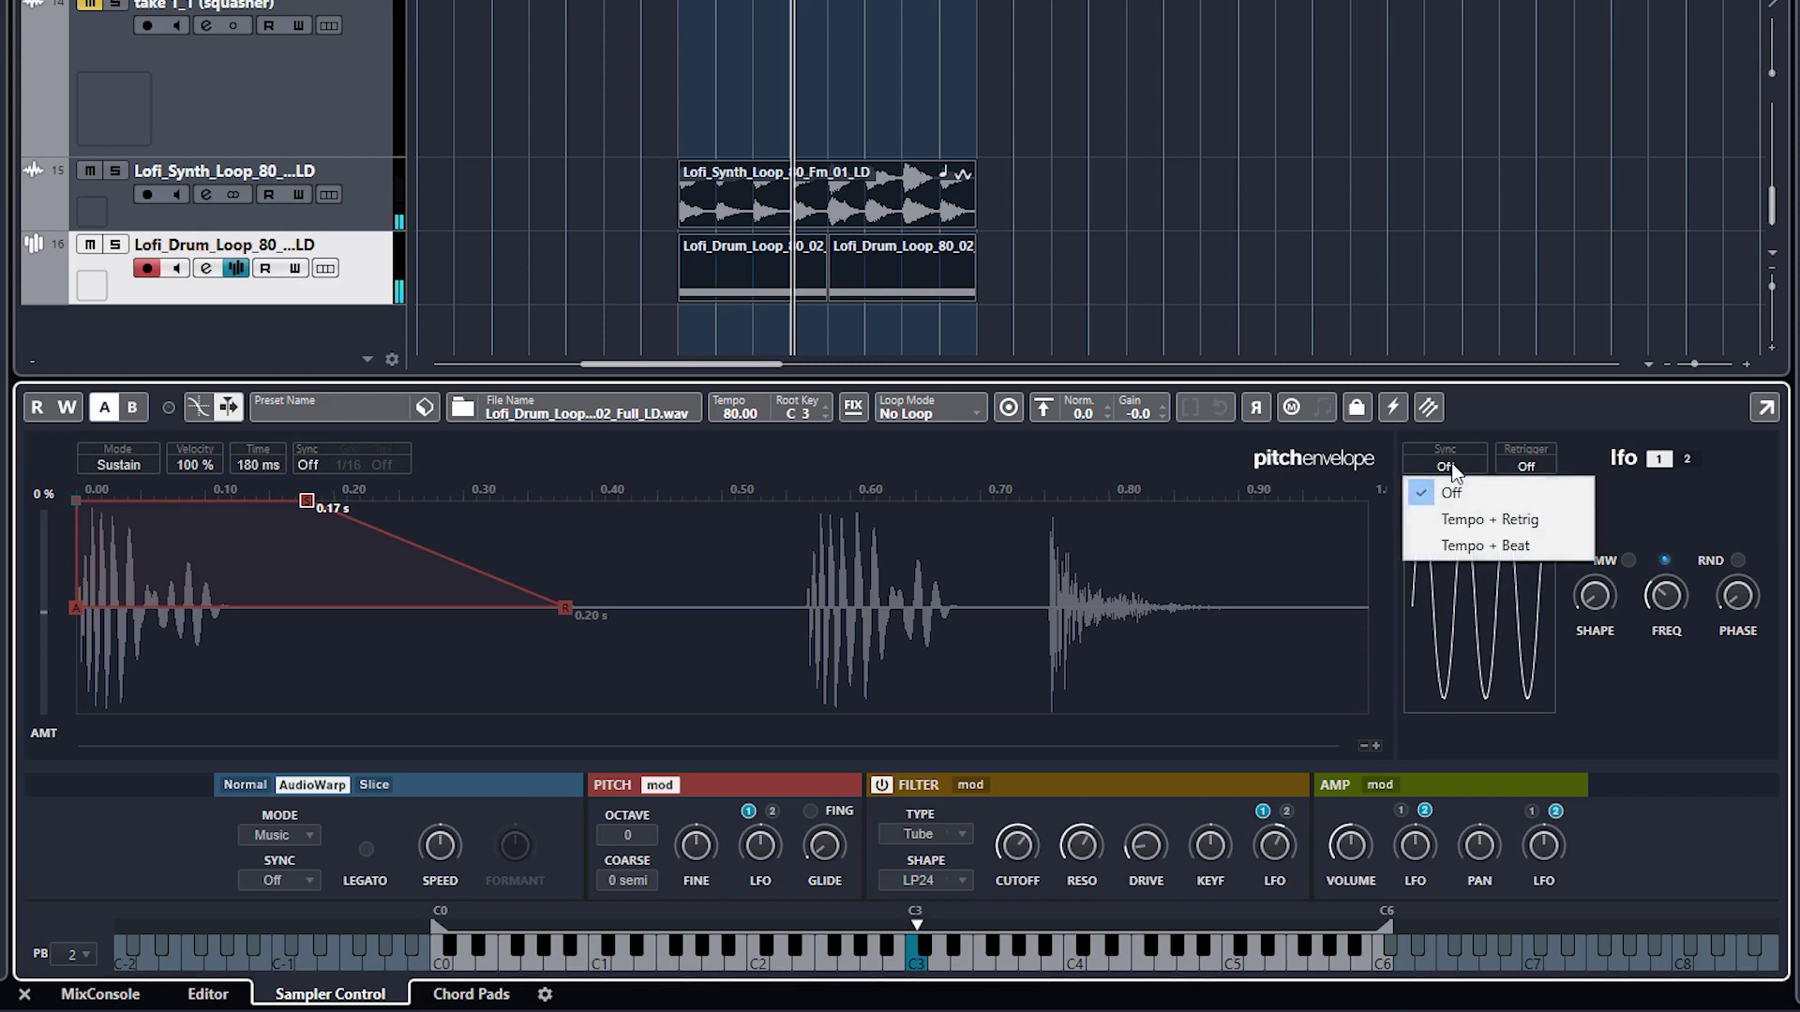
left_click(1472, 520)
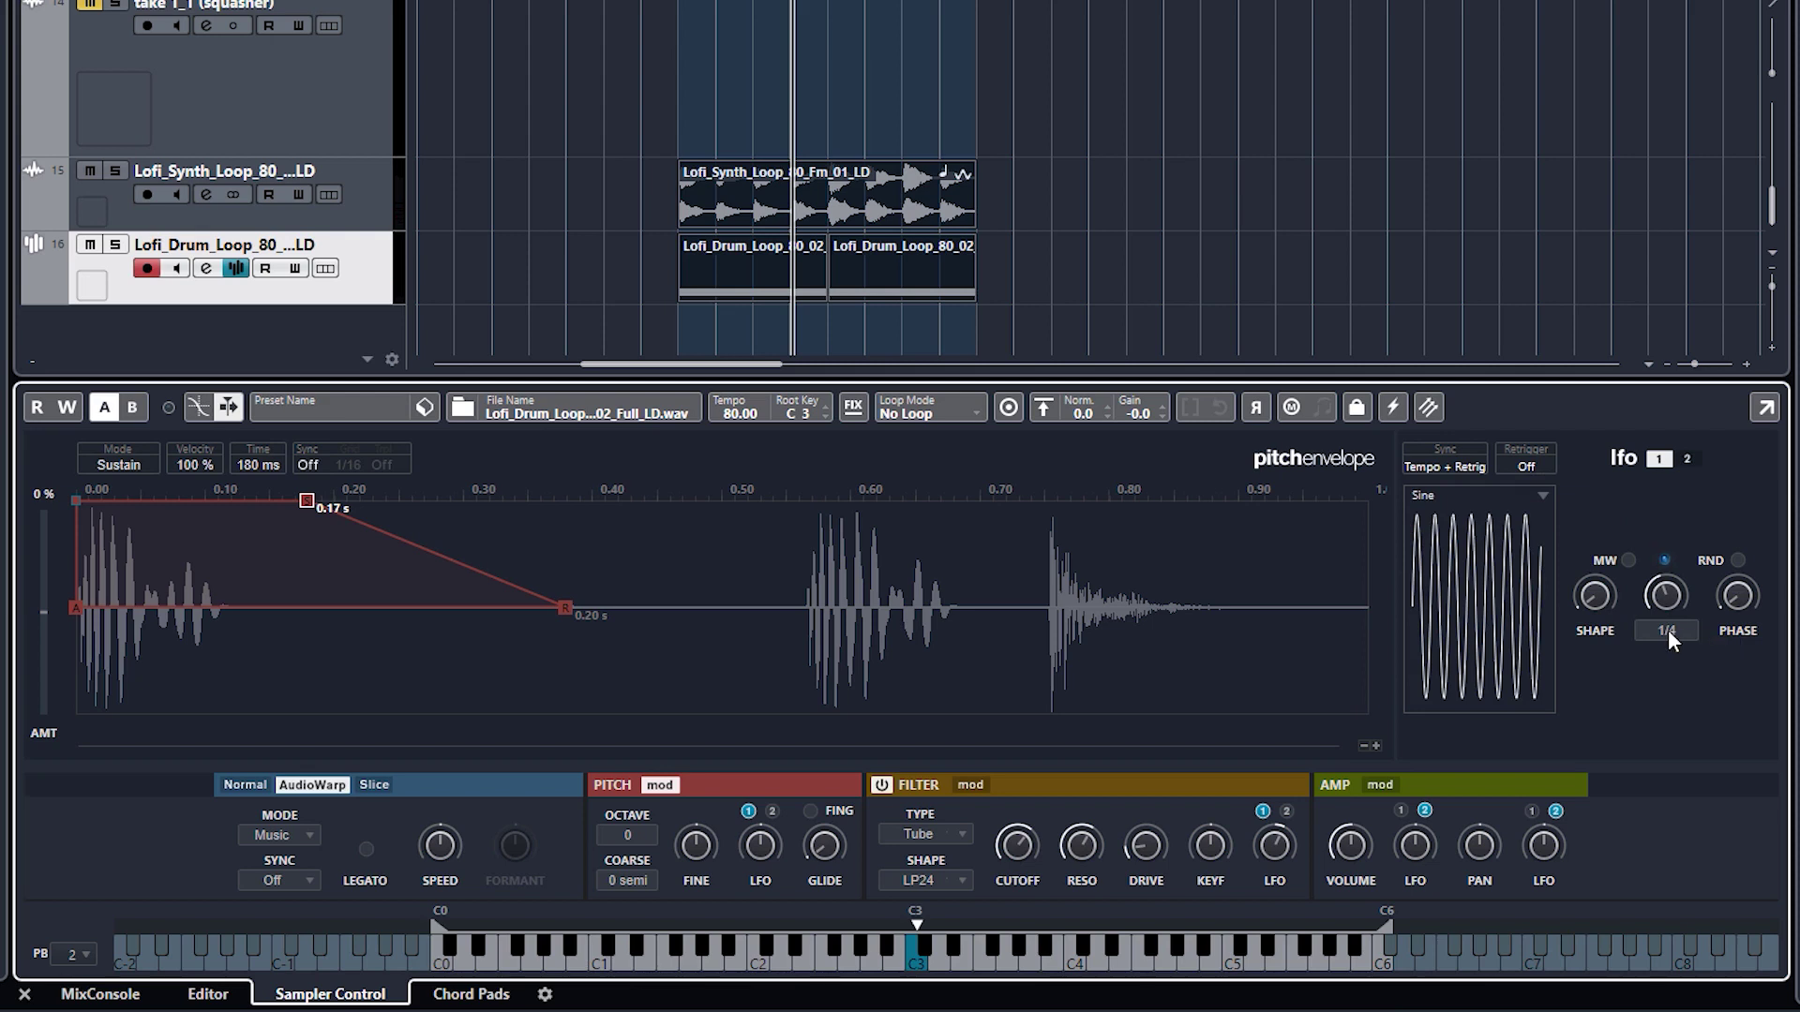
scroll(1660, 600, "up", 1)
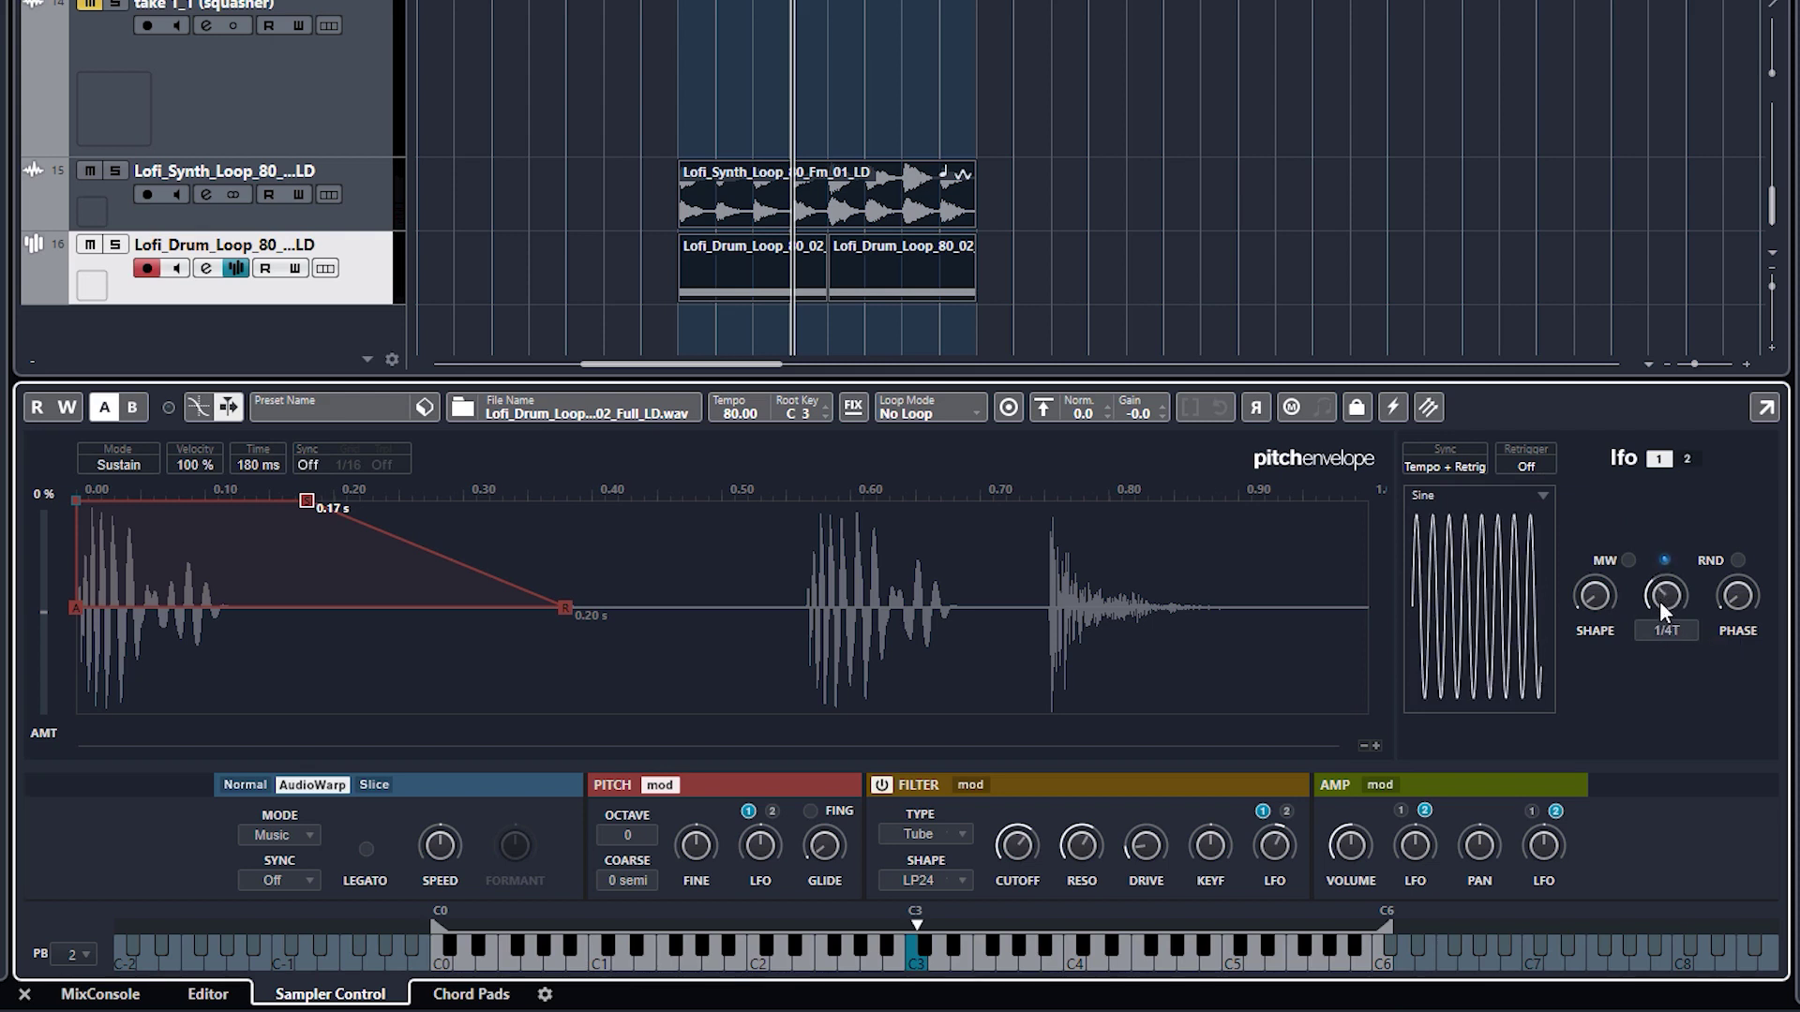
left_click_drag(1660, 601, 1626, 559)
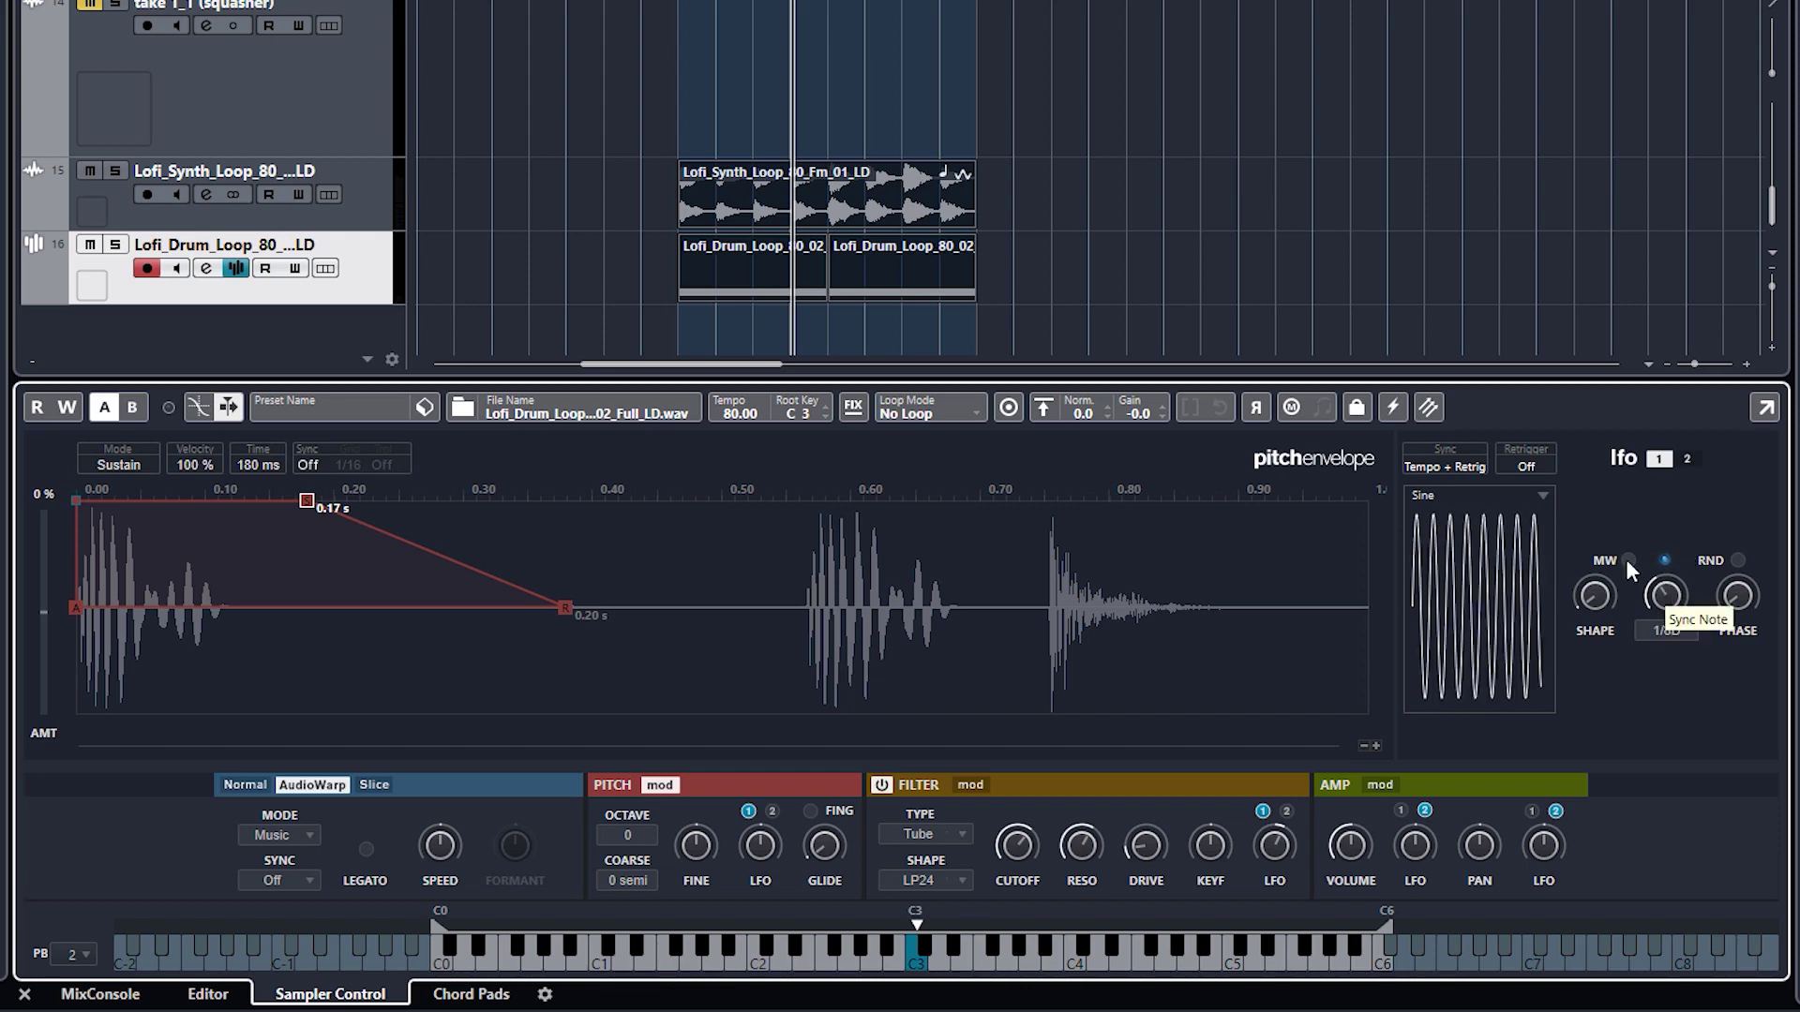
left_click(1473, 474)
left_click(1471, 488)
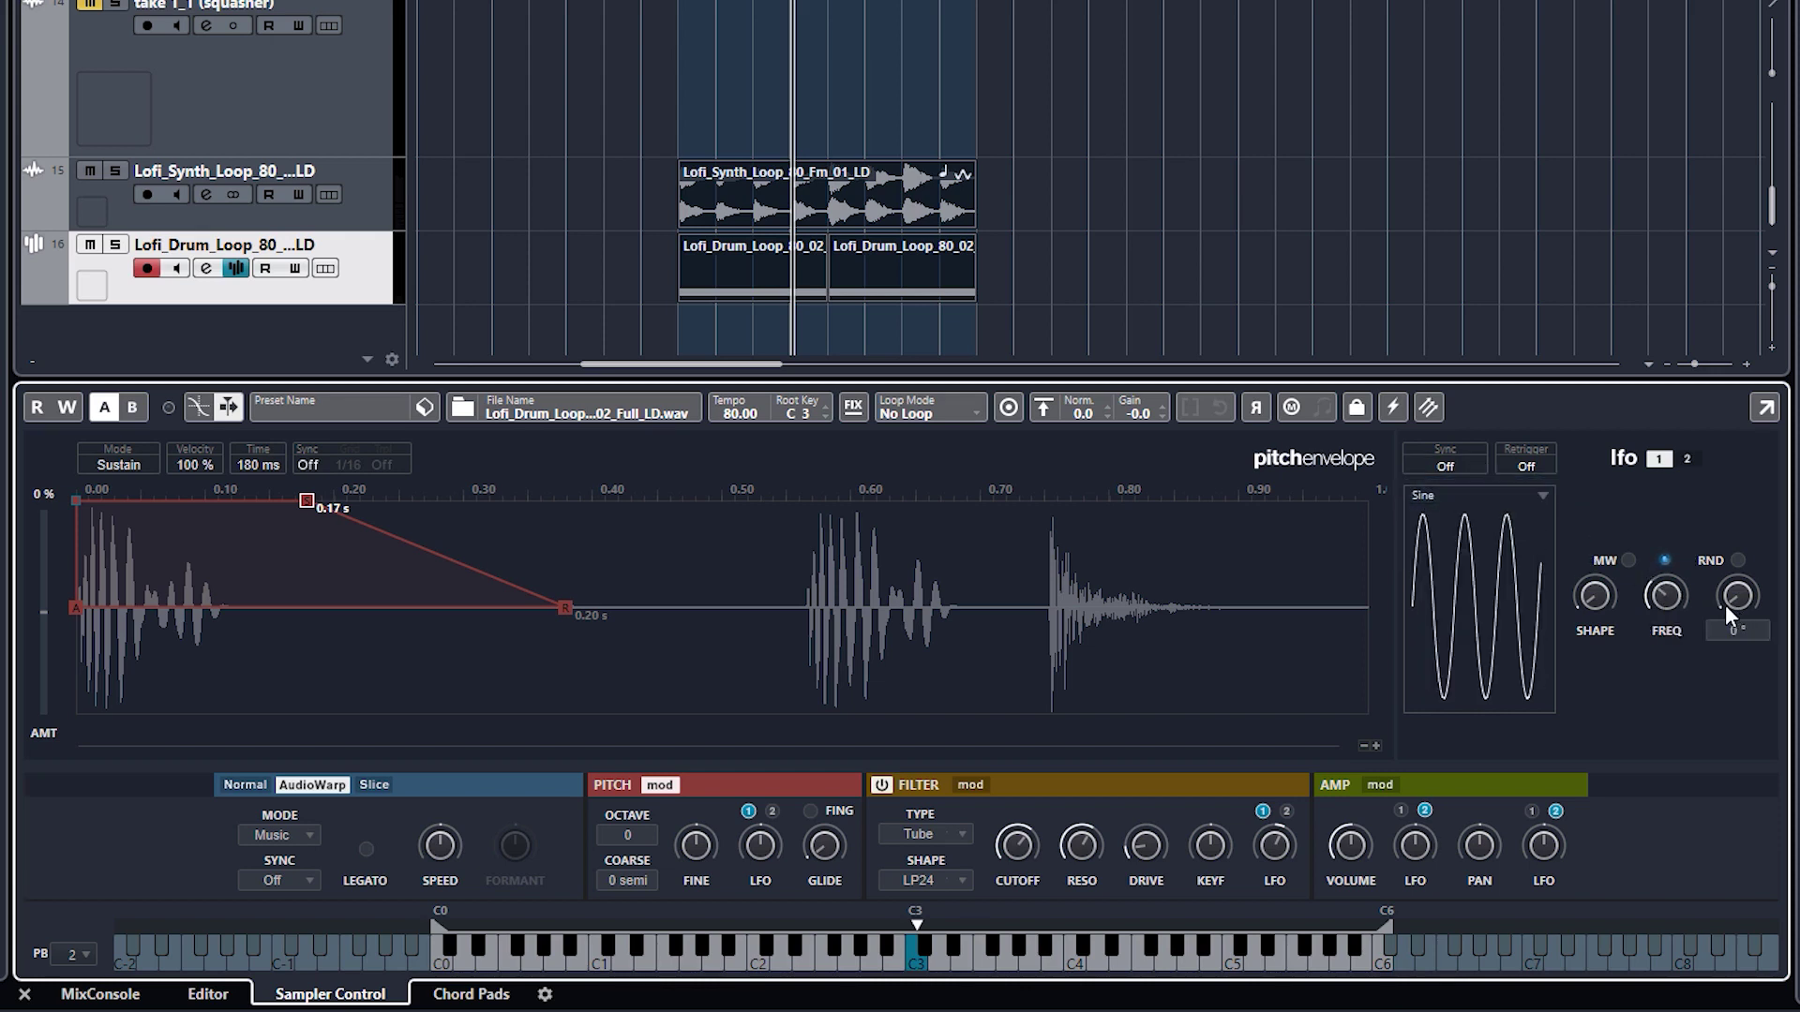
- Raise LFO 1's frequency and shape amount, and switch its waveform through Triangle to Saw
mouse_move(1668, 589)
left_mouse_down()
mouse_move(1694, 500)
mouse_move(1666, 575)
left_mouse_up()
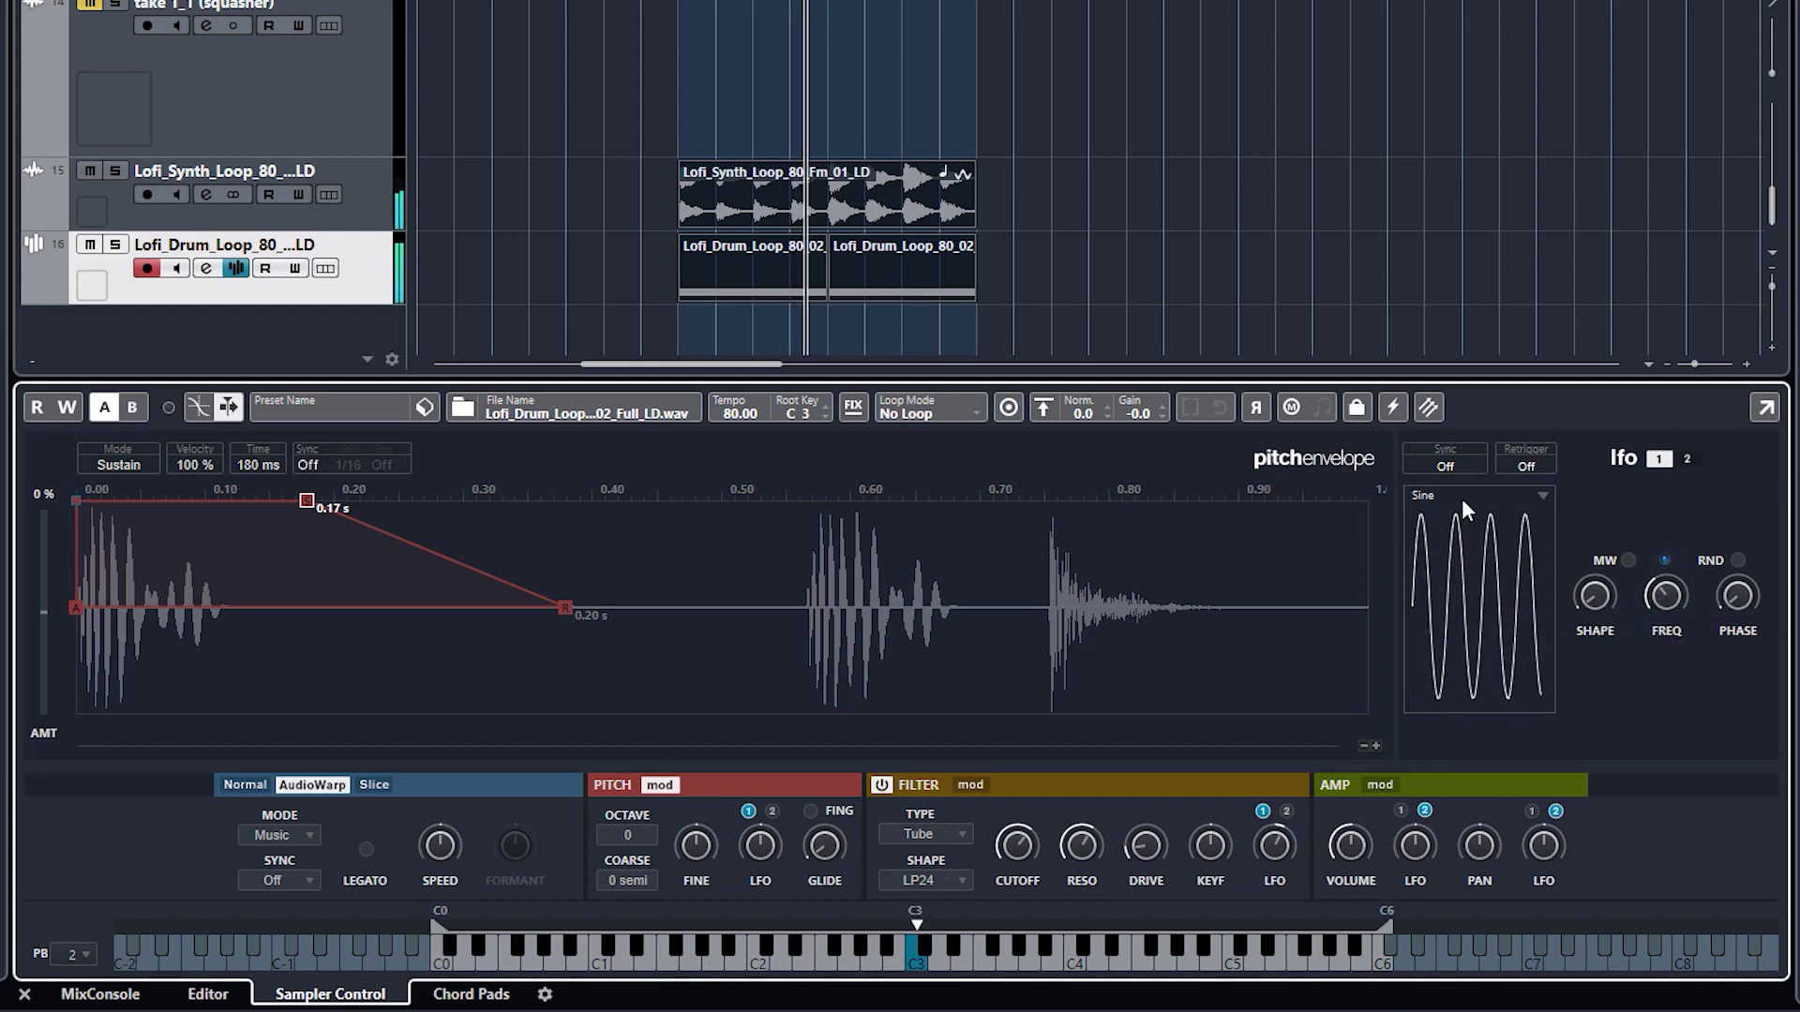
left_click(1423, 500)
left_click(1480, 550)
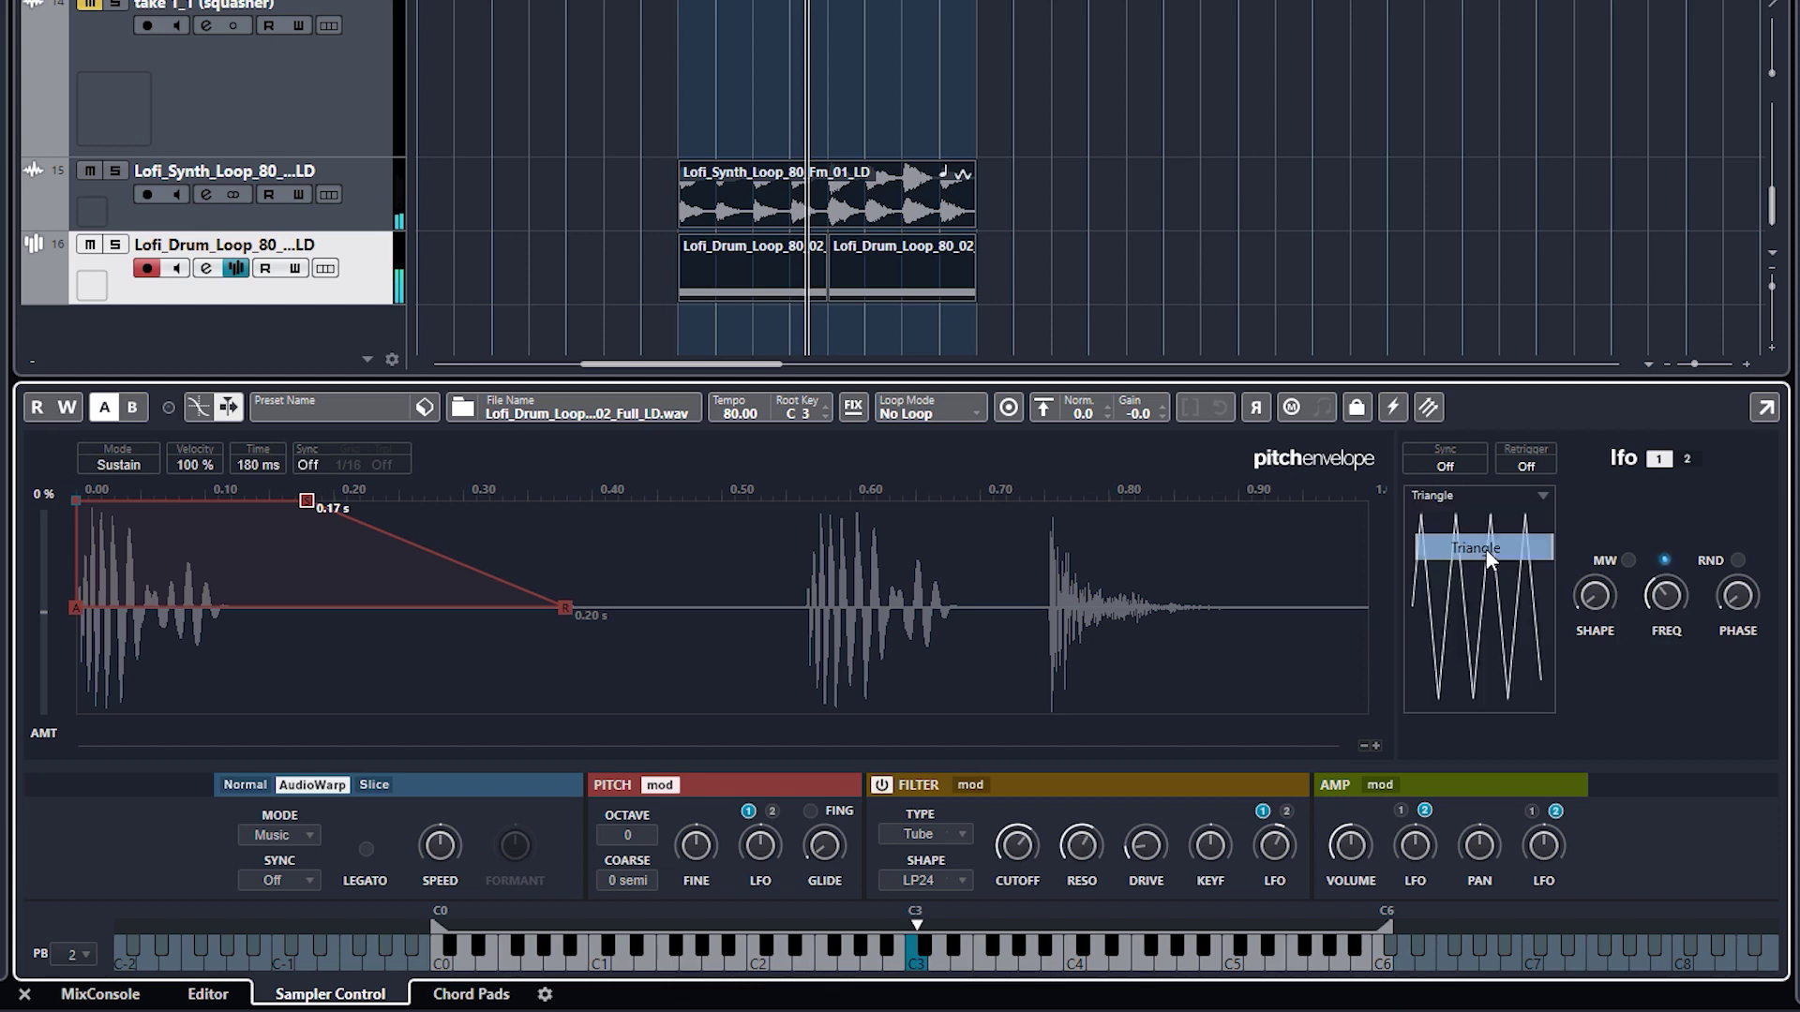
left_click(1457, 497)
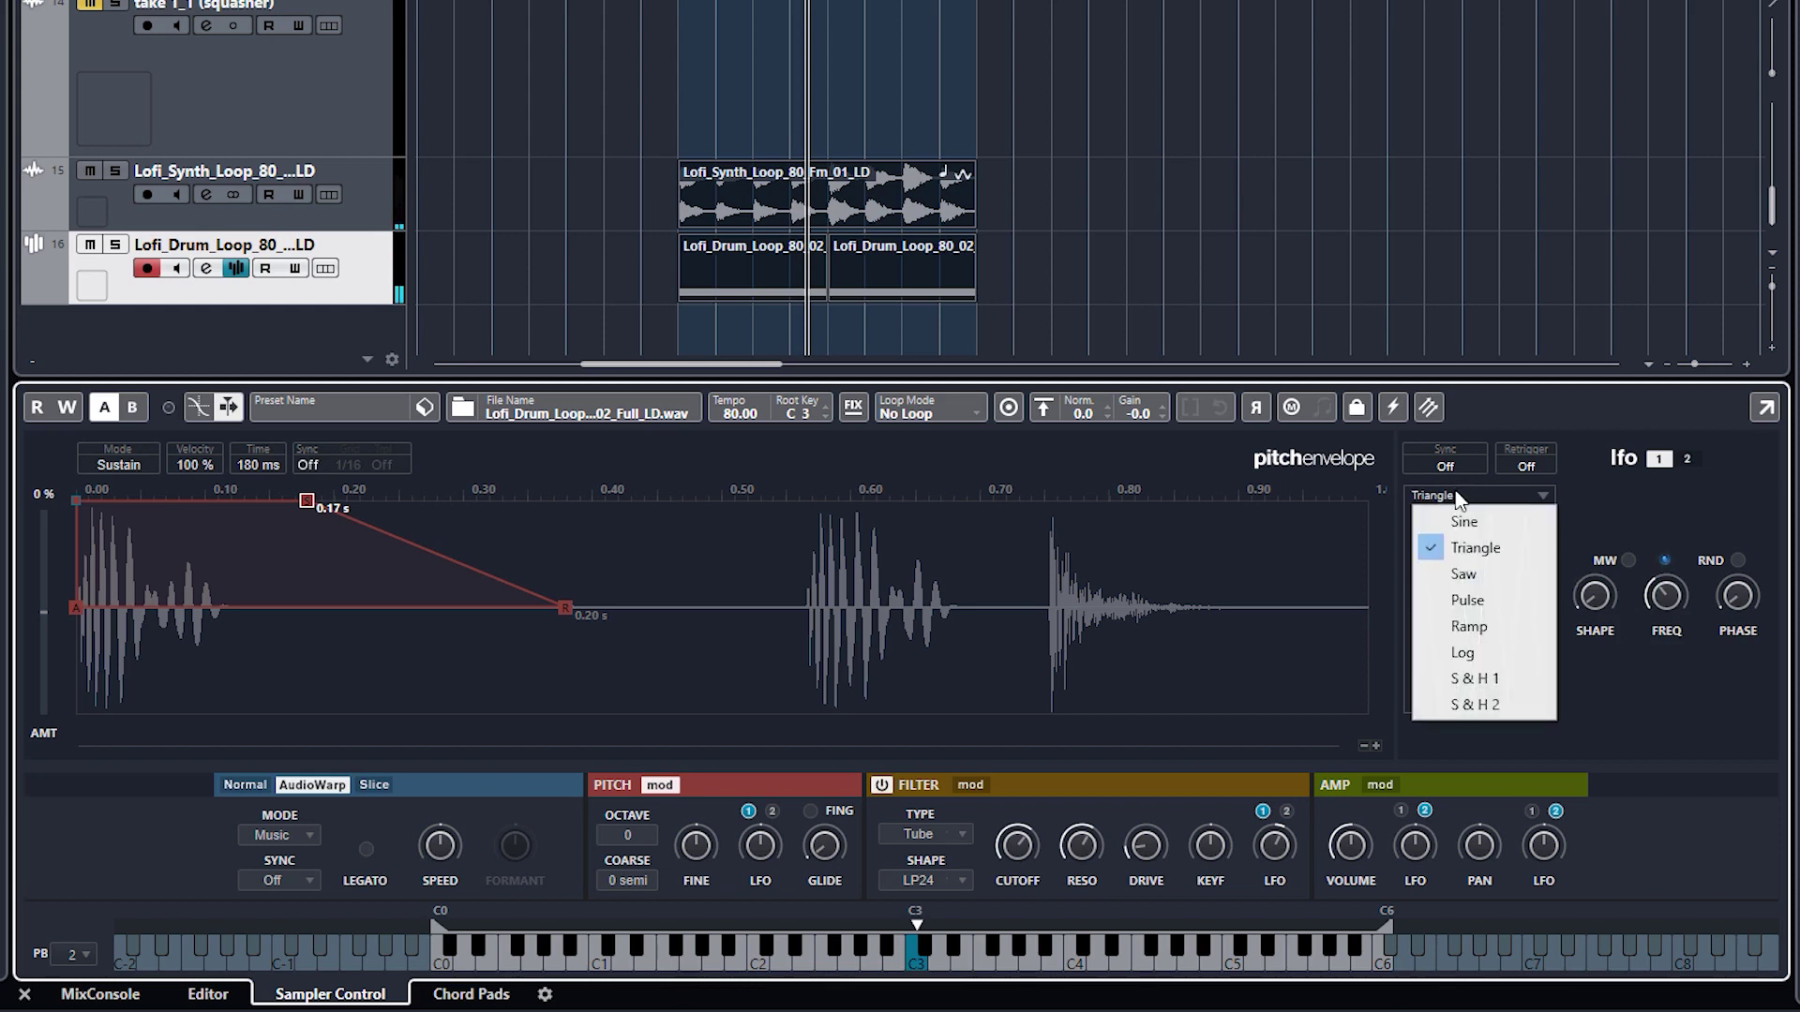
left_click(1477, 578)
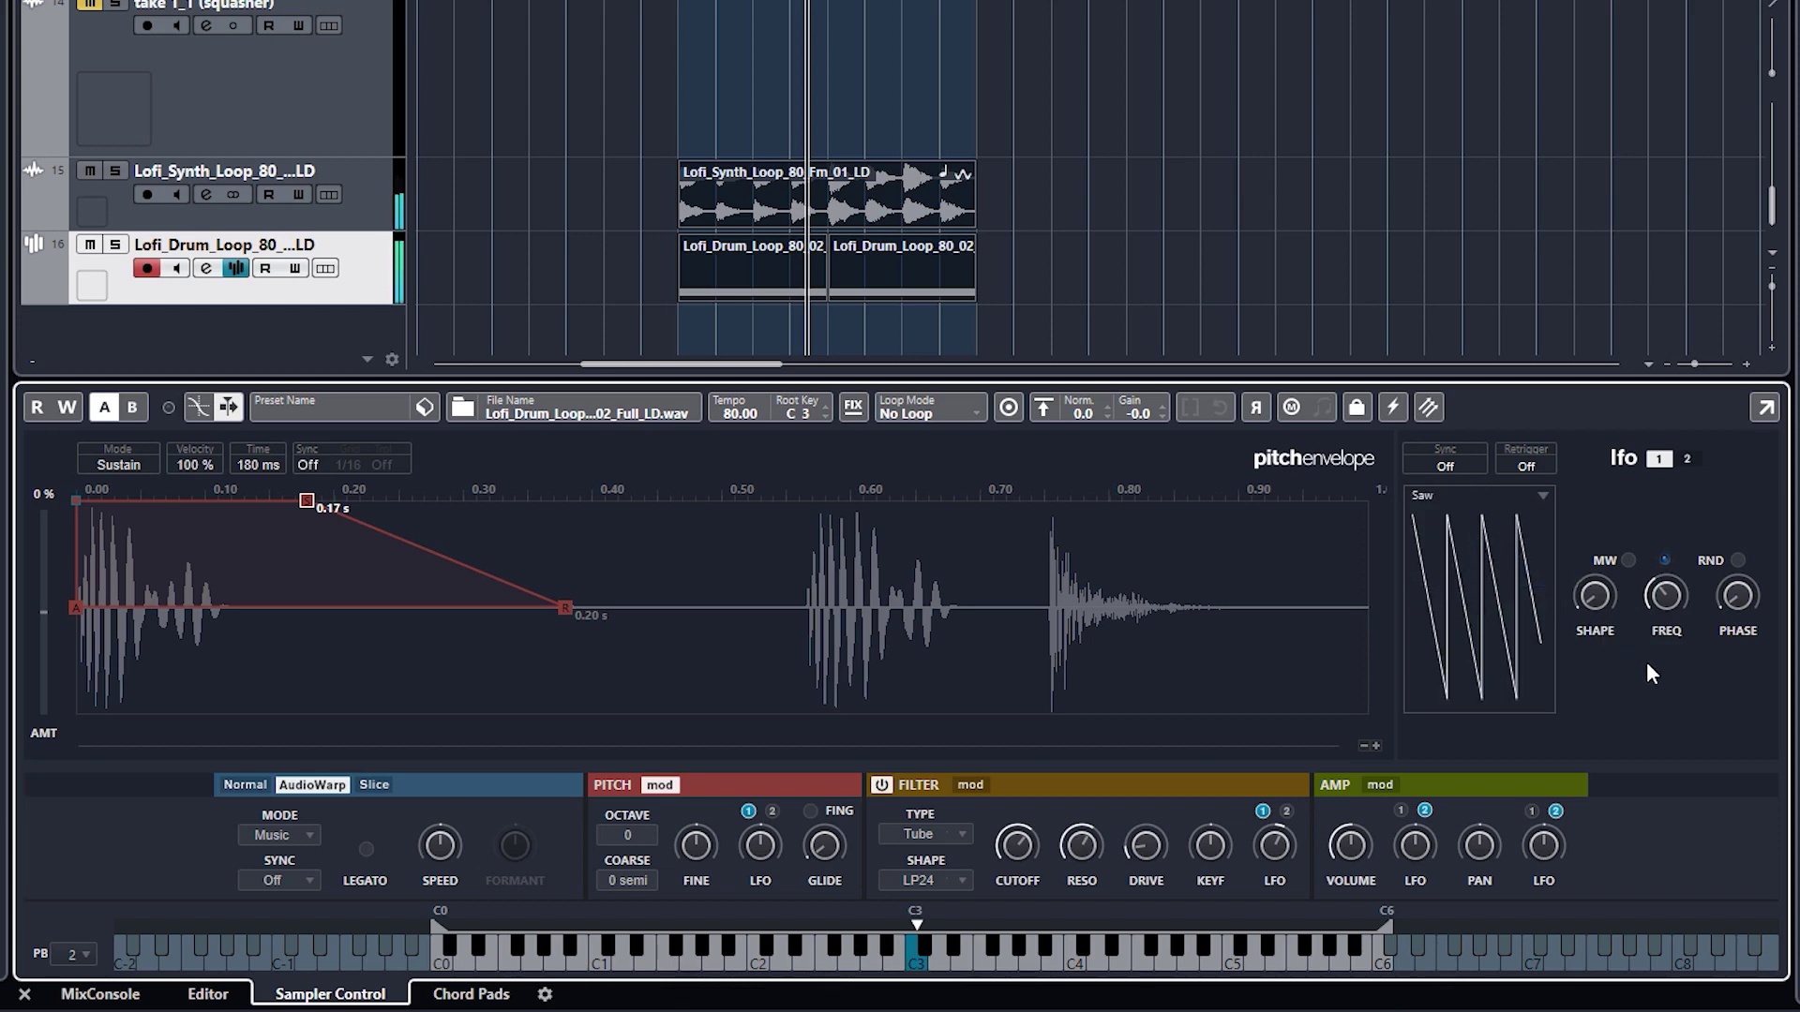
mouse_move(1594, 596)
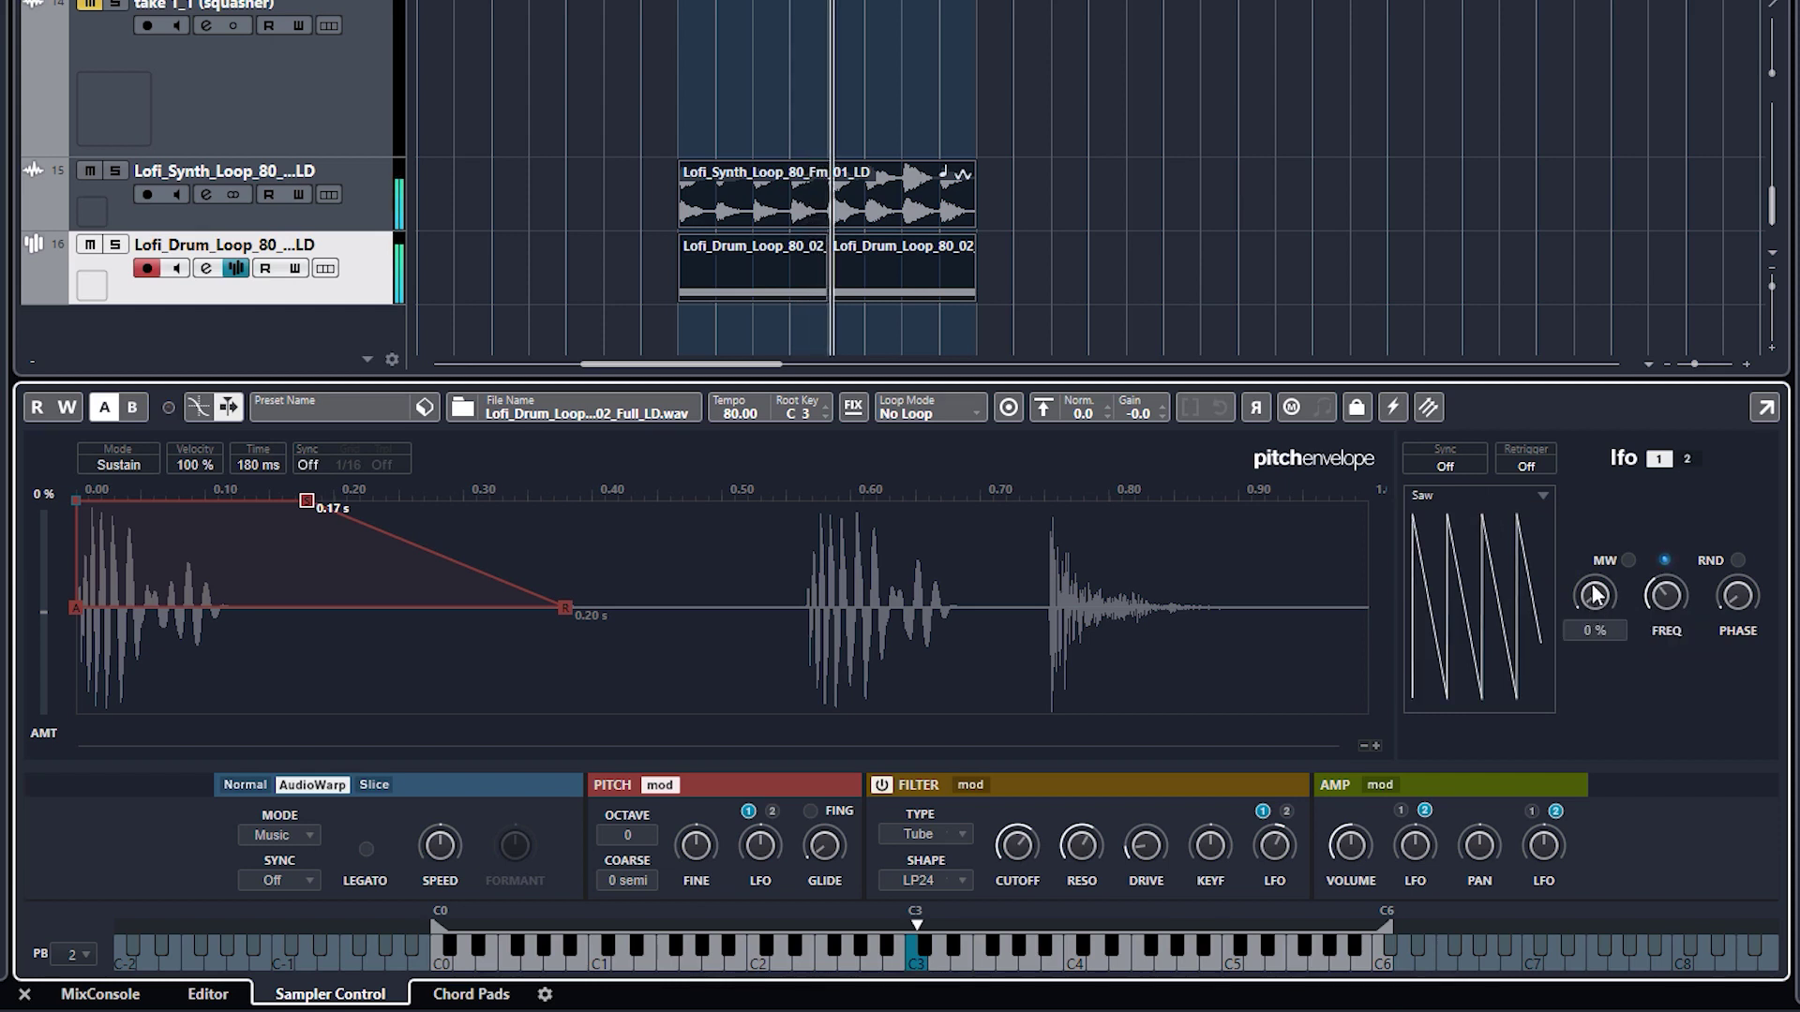
mouse_move(1595, 595)
left_mouse_down()
mouse_move(1611, 499)
mouse_move(1605, 568)
left_mouse_up()
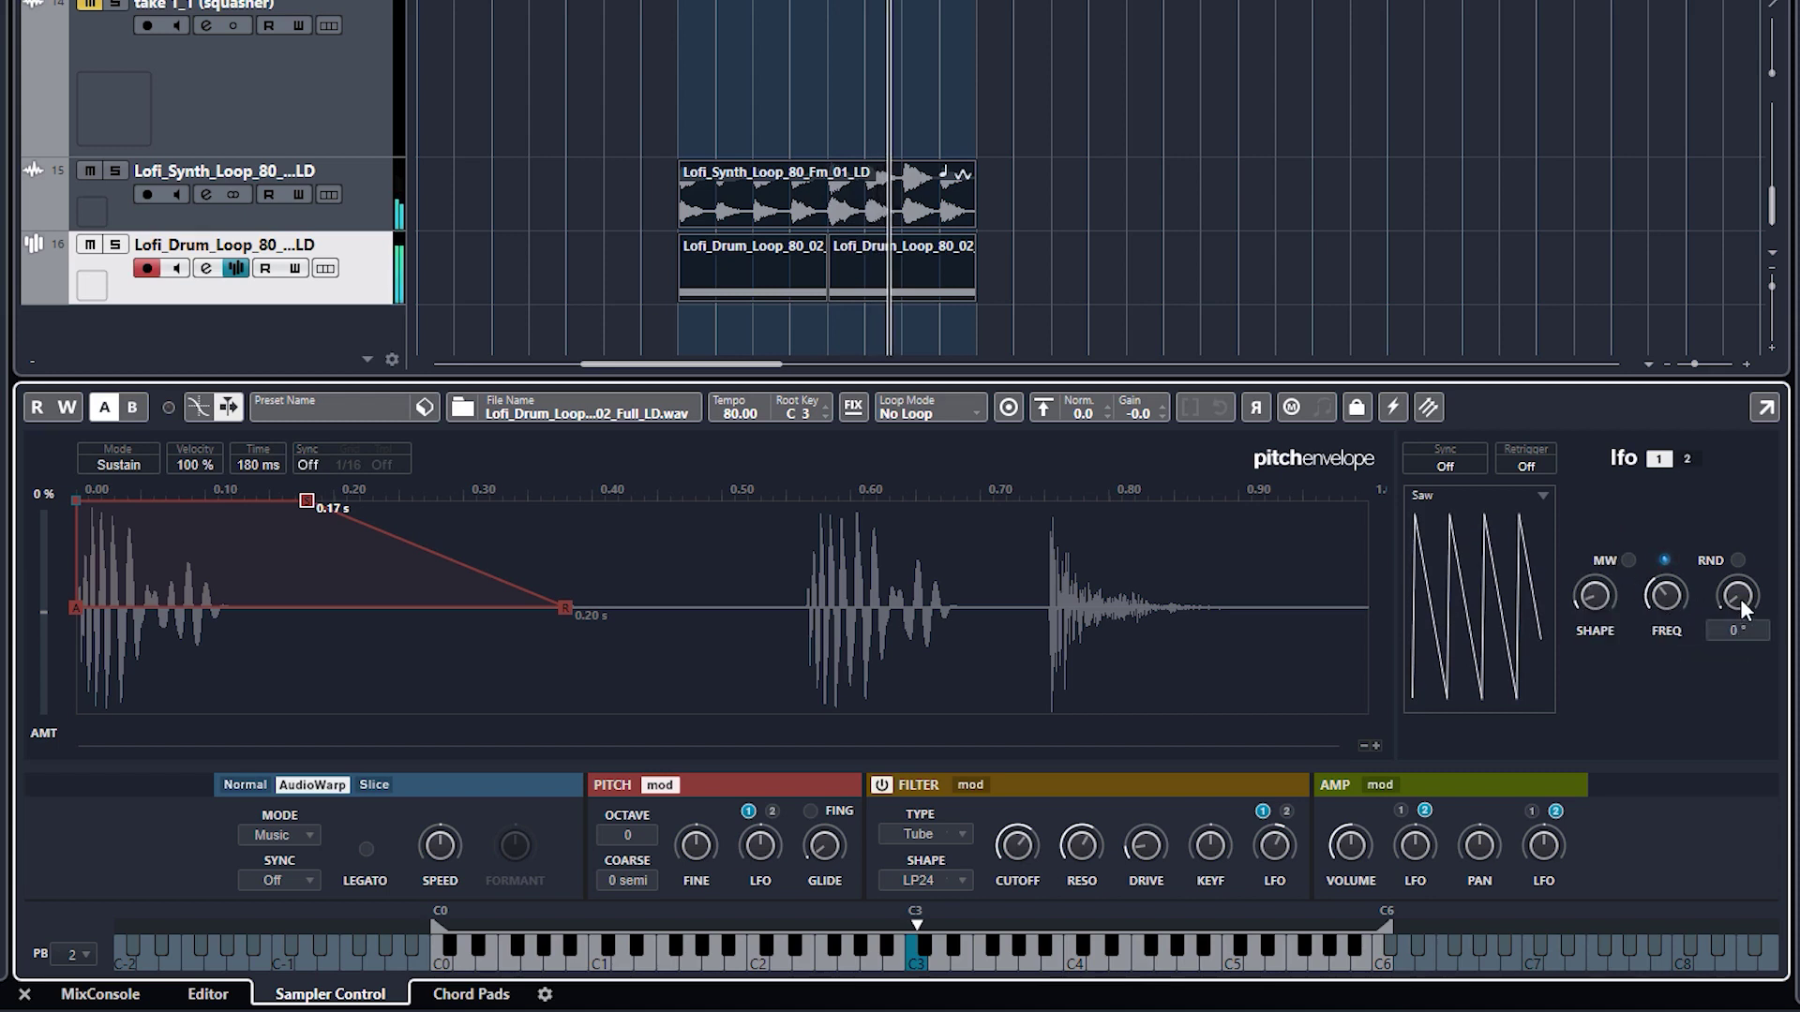
- Set LFO 1's waveform to Sine, keep its sync off and lower its frequency
left_click_drag(1733, 603, 1662, 597)
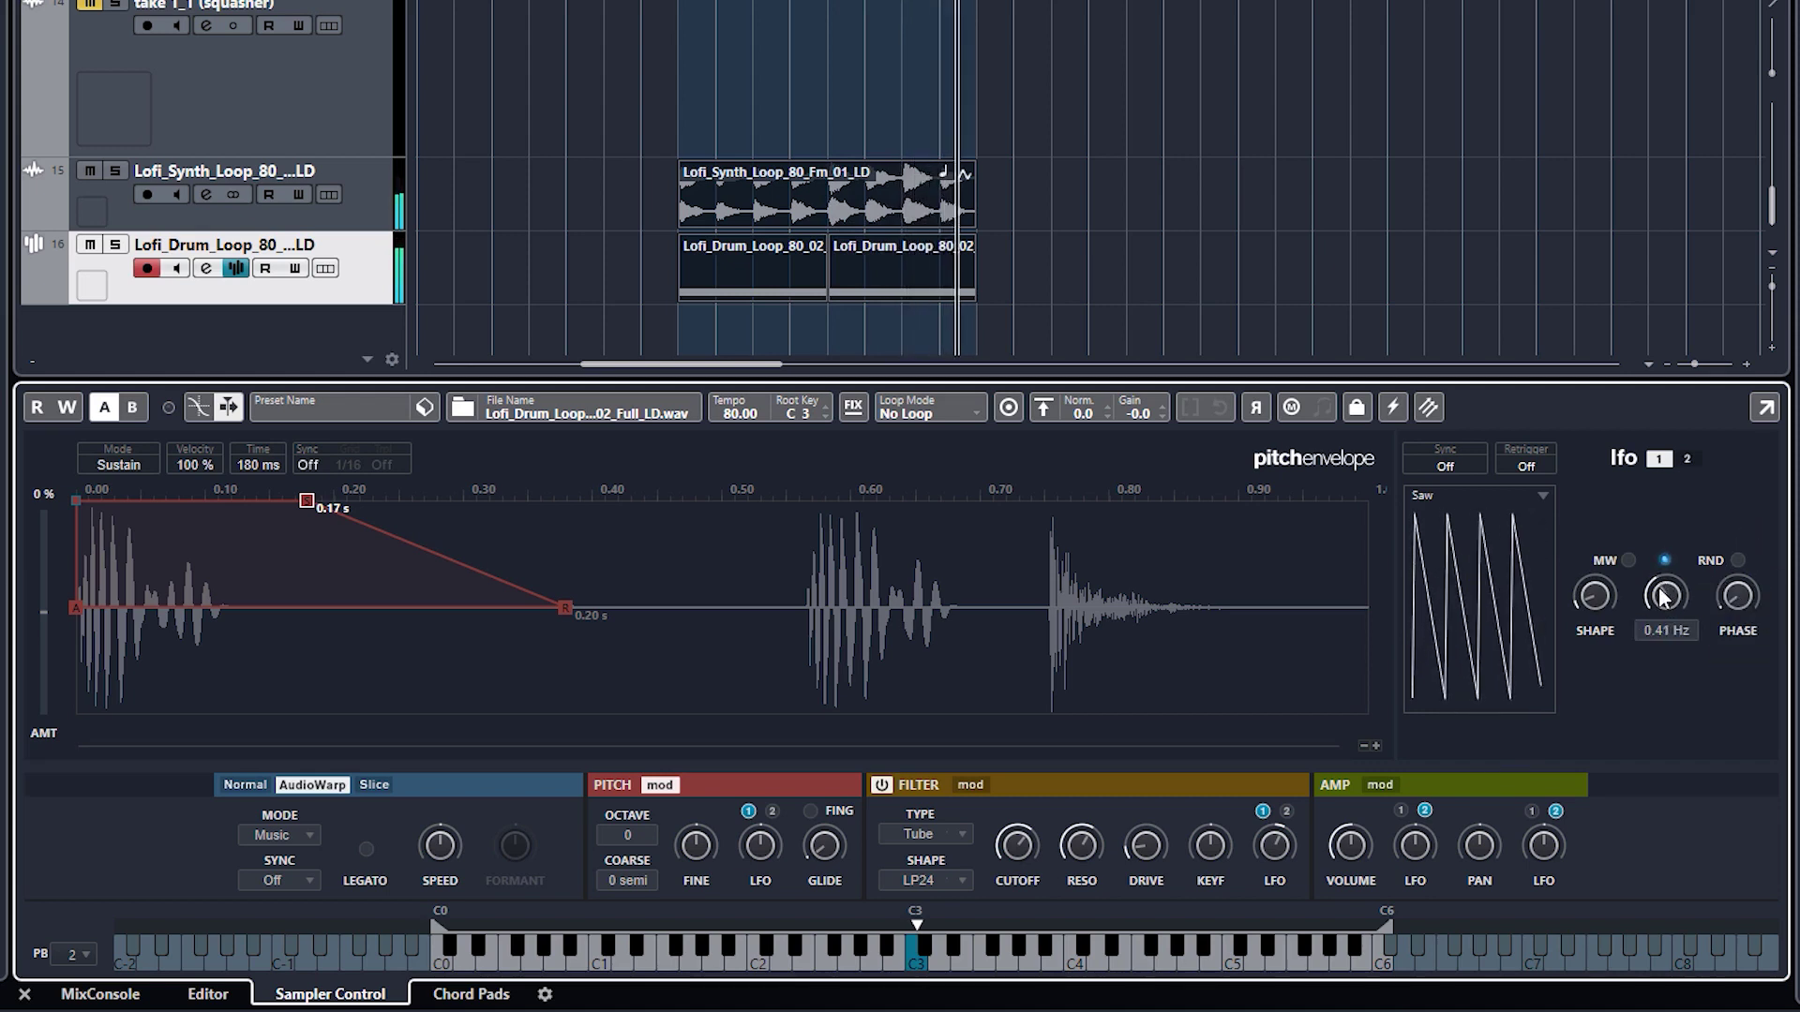
left_click(1461, 464)
left_click(1501, 492)
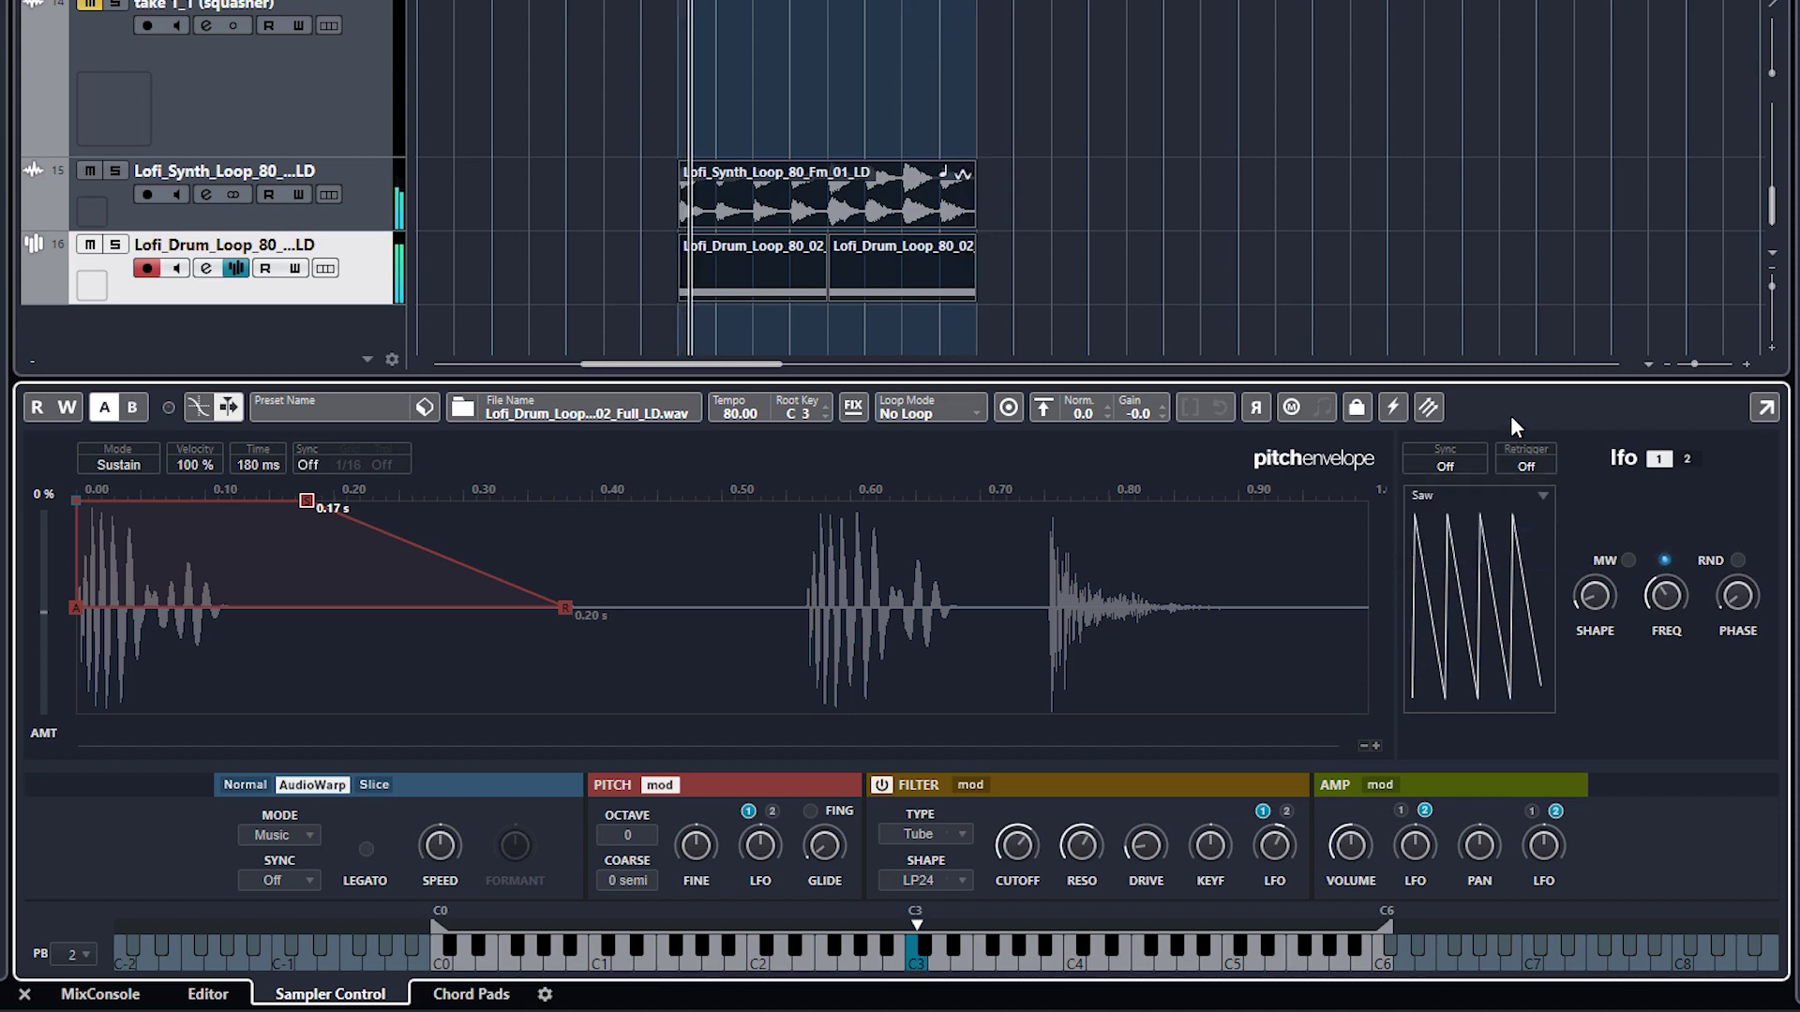
left_click(1418, 500)
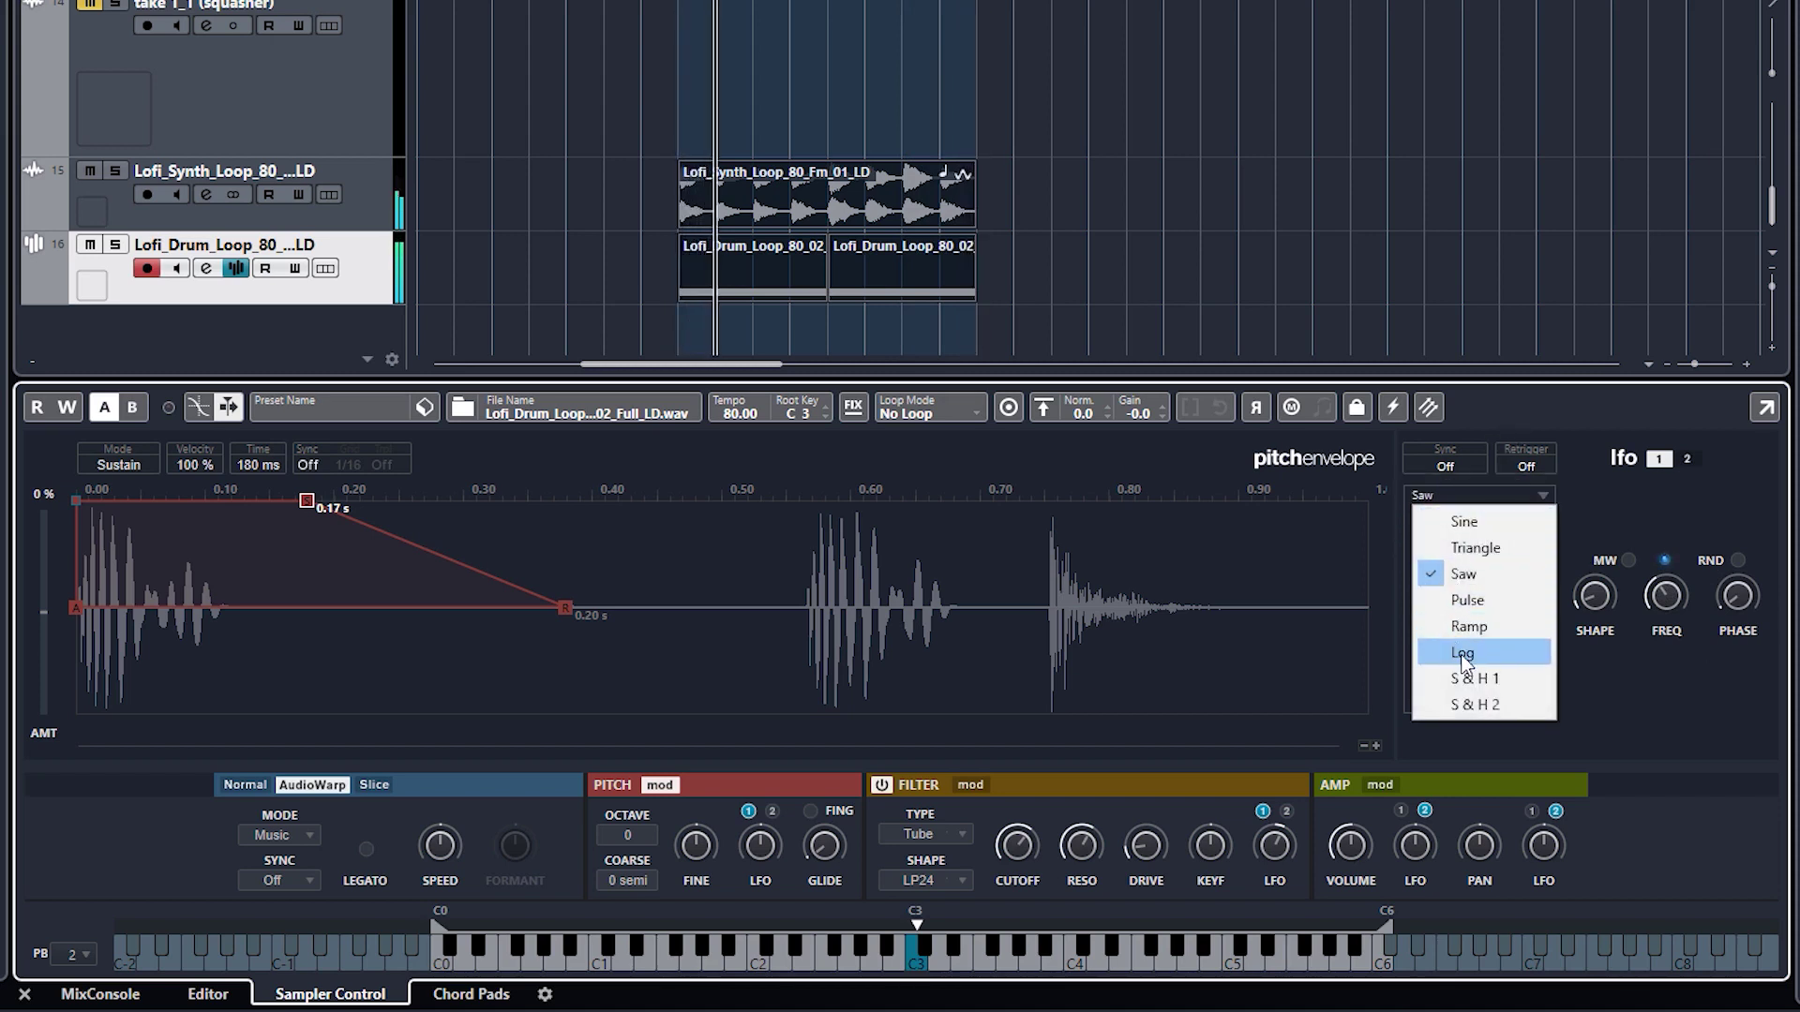
left_click(1477, 528)
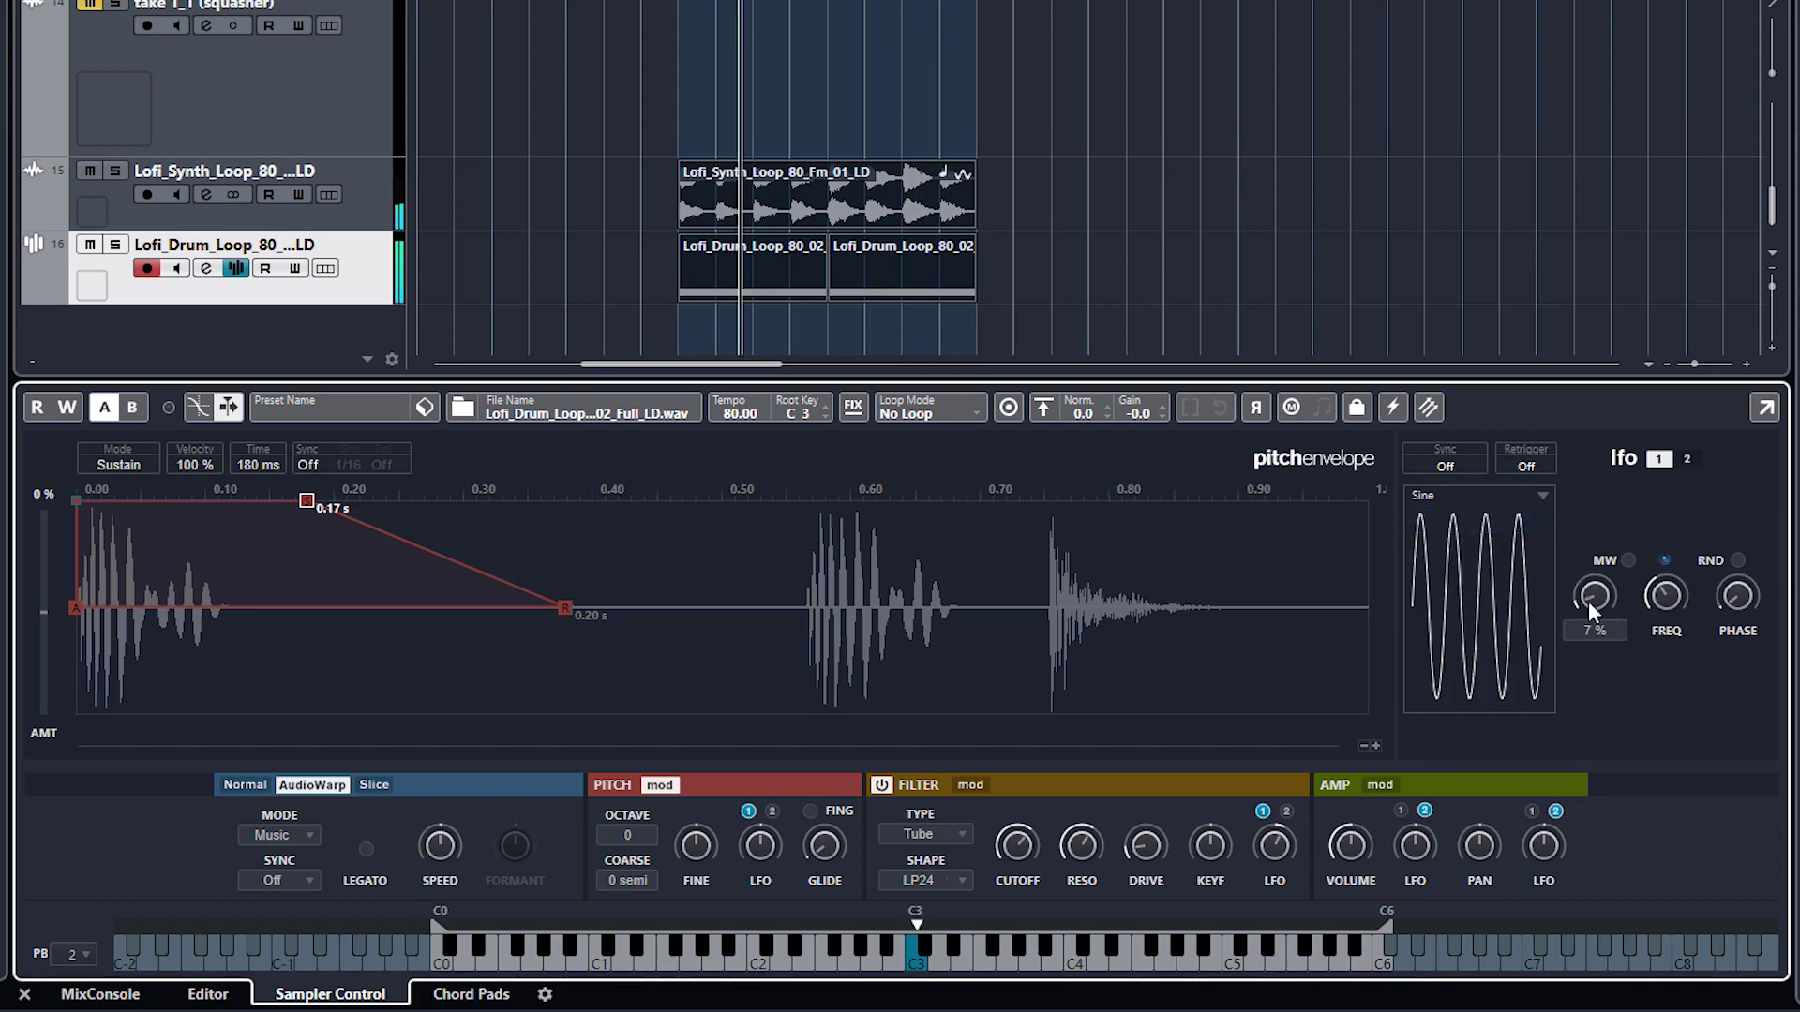
left_click_drag(1664, 595, 1655, 612)
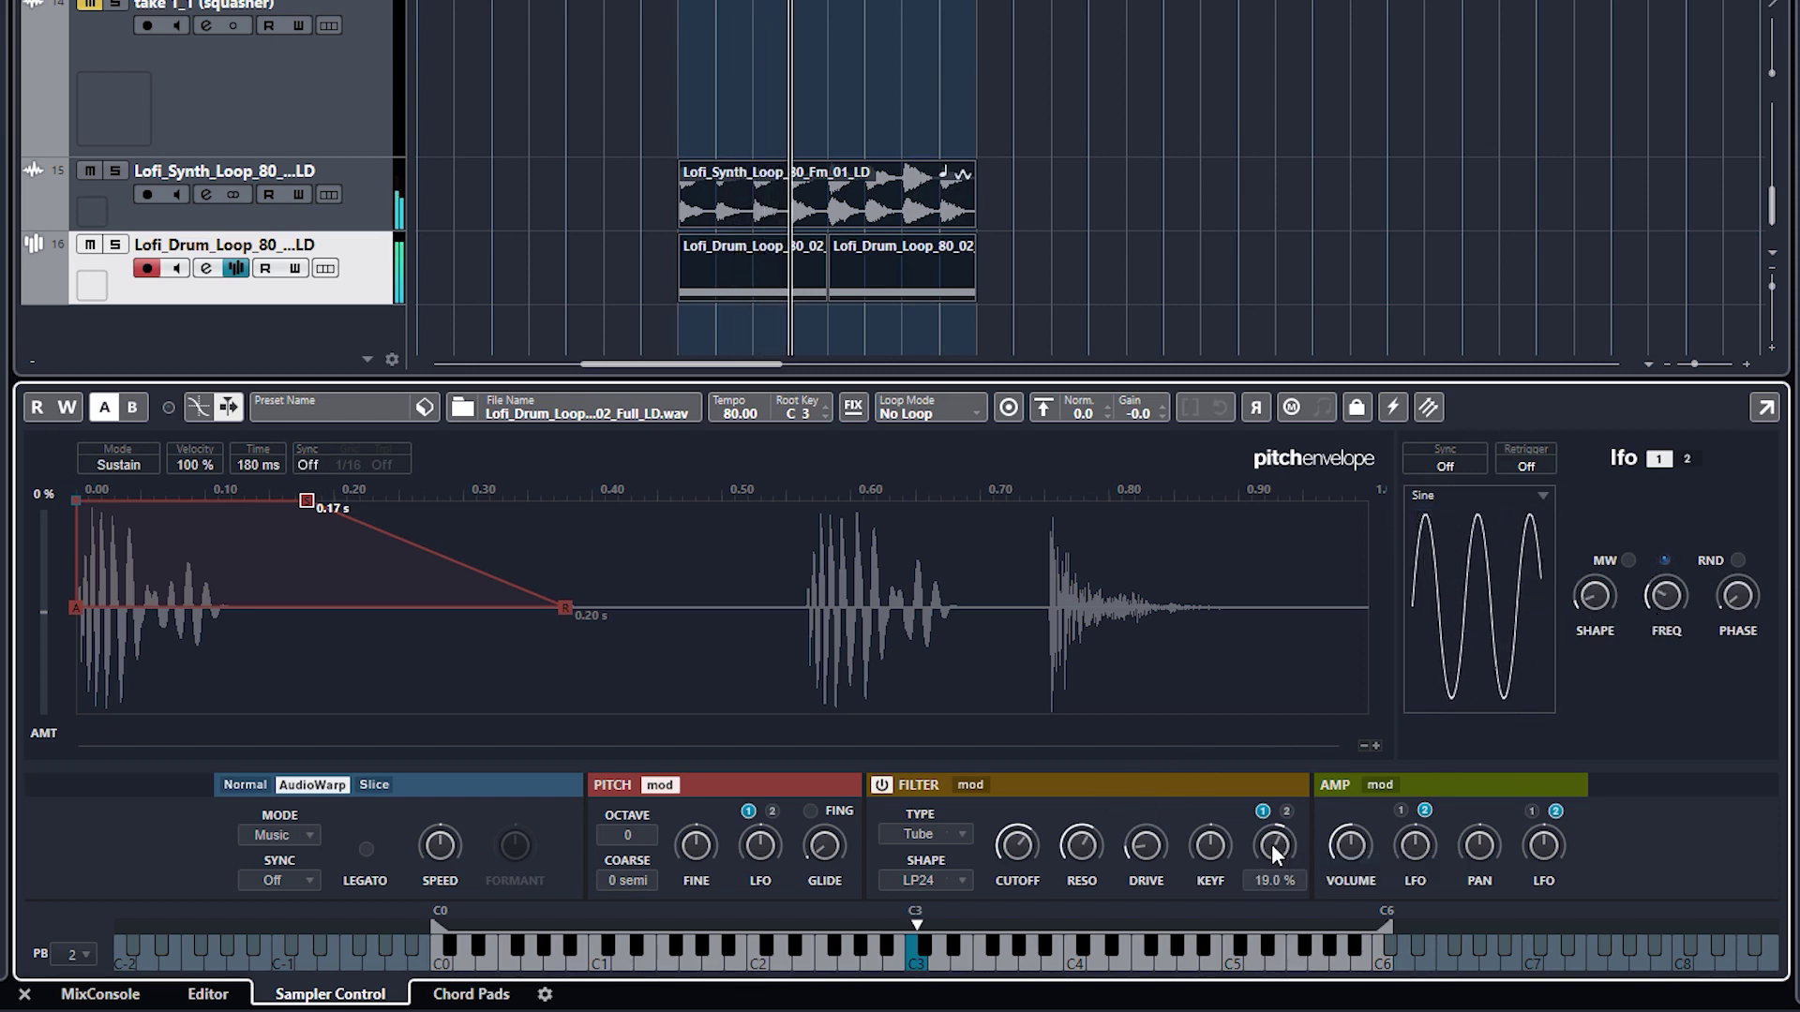
- Sweep the filter cutoff's LFO modulation depth up through 41% to 69%, and readjust it
left_click_drag(1272, 843, 1296, 879)
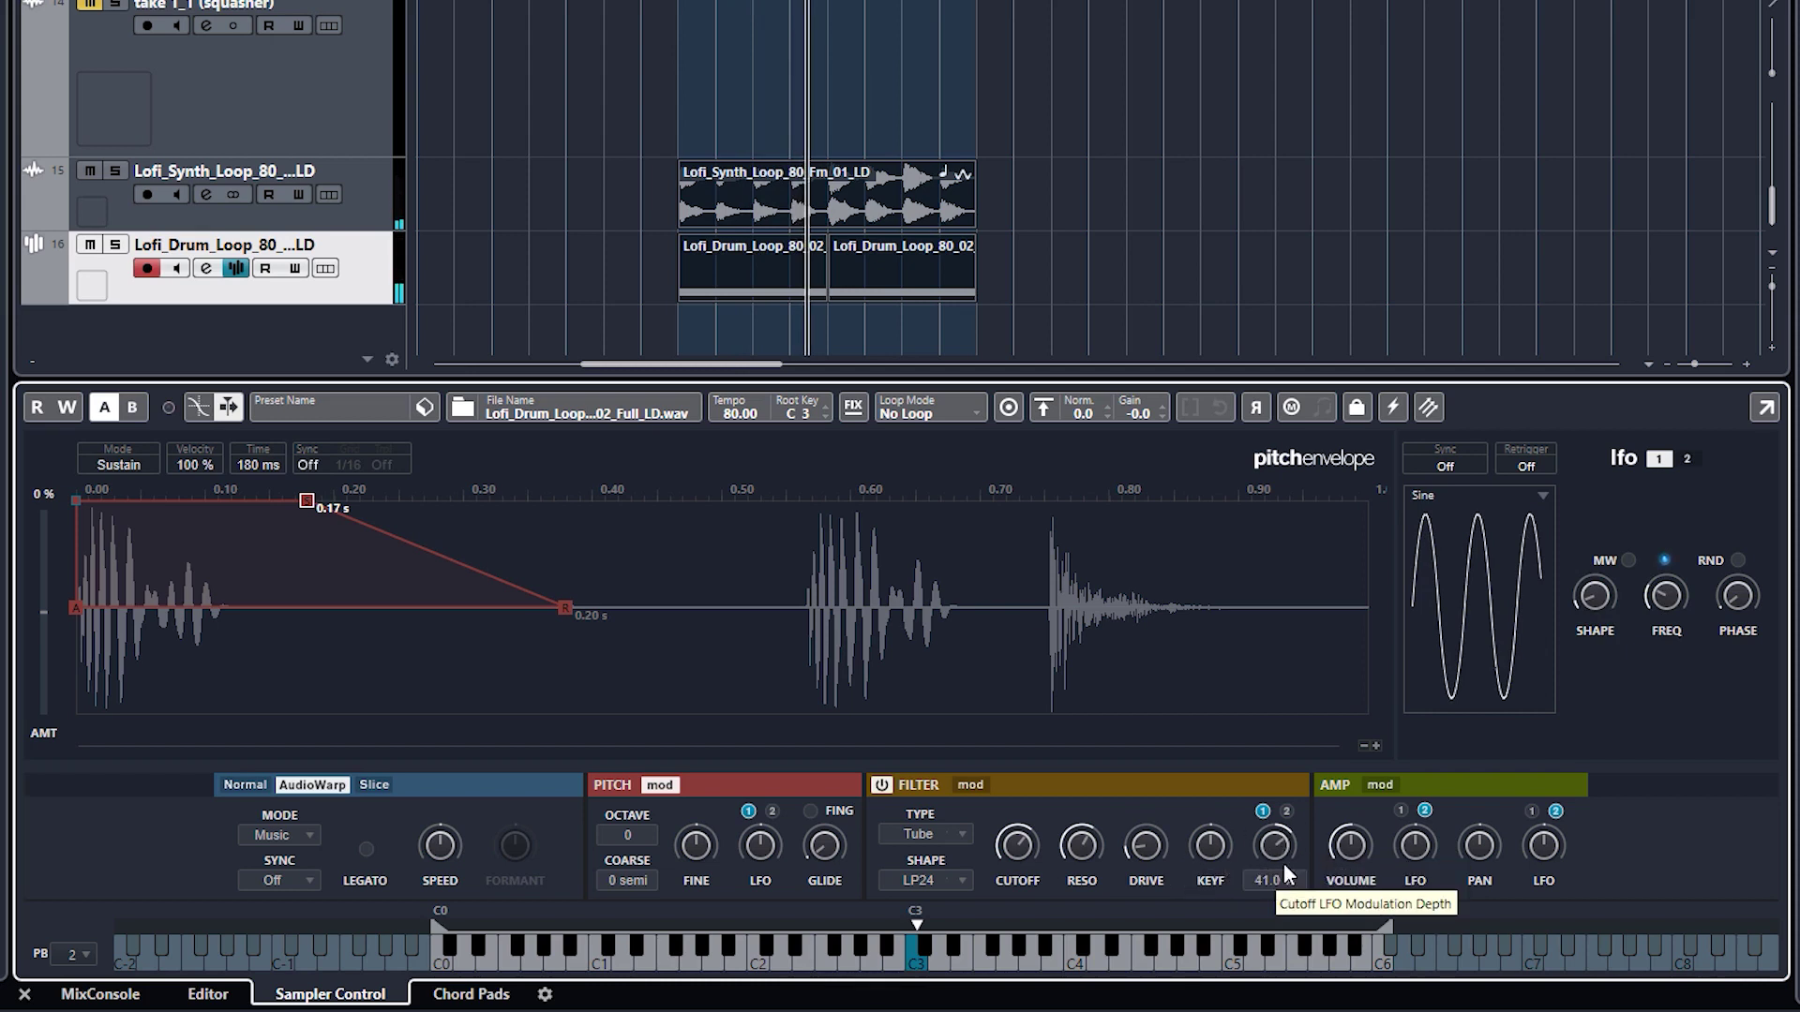
left_click_drag(1272, 850, 1281, 865)
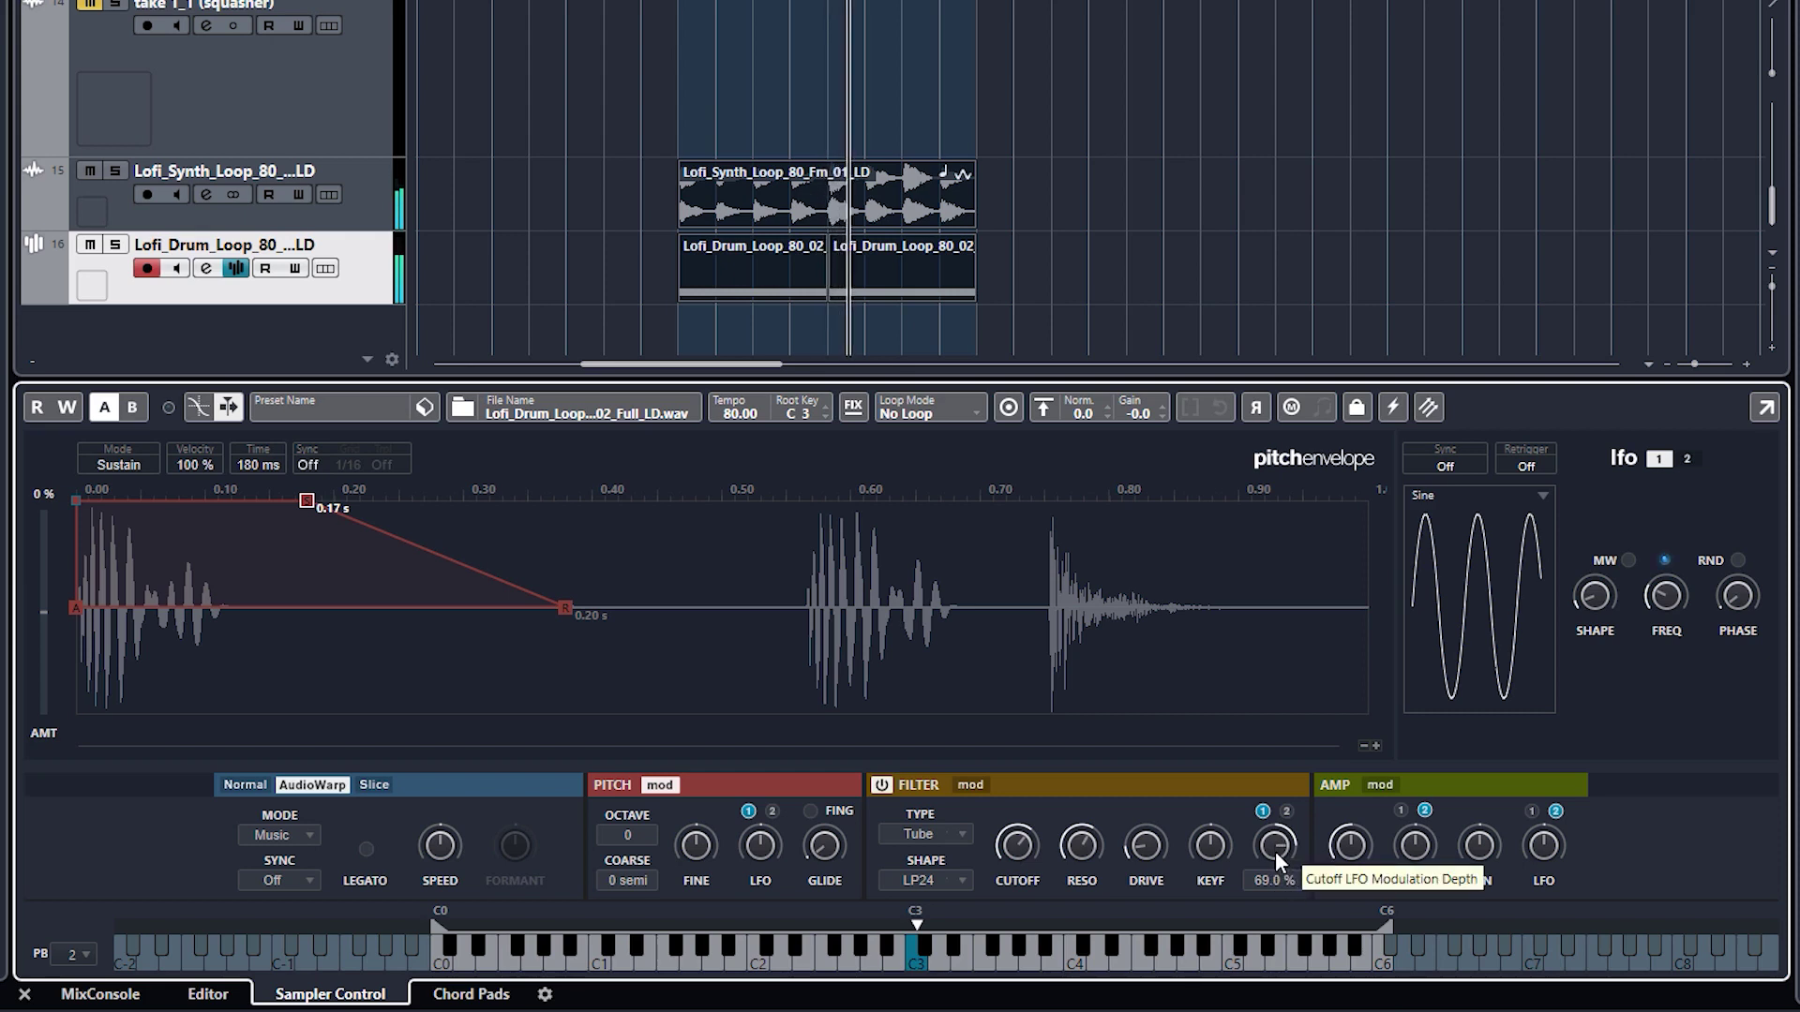
left_click_drag(1270, 843, 1270, 857)
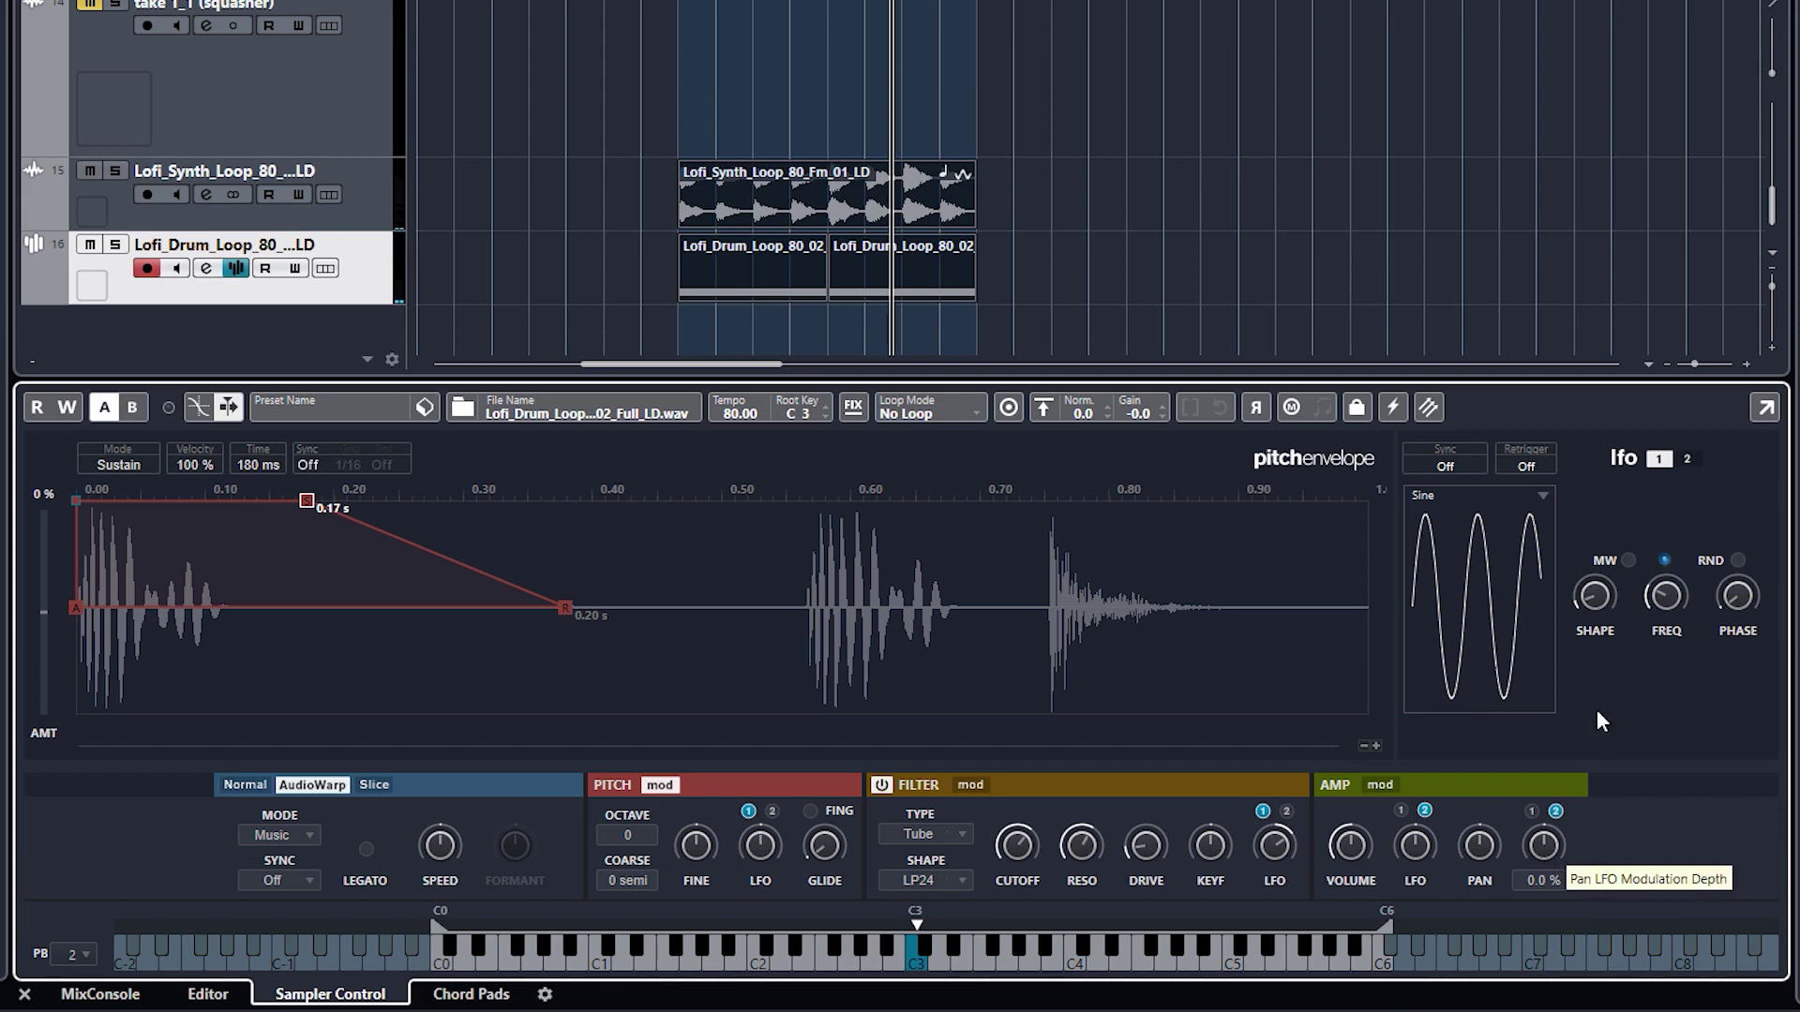
- Set LFO 2's waveform to Pulse, raise its shape amount and lower its frequency
left_click(1686, 458)
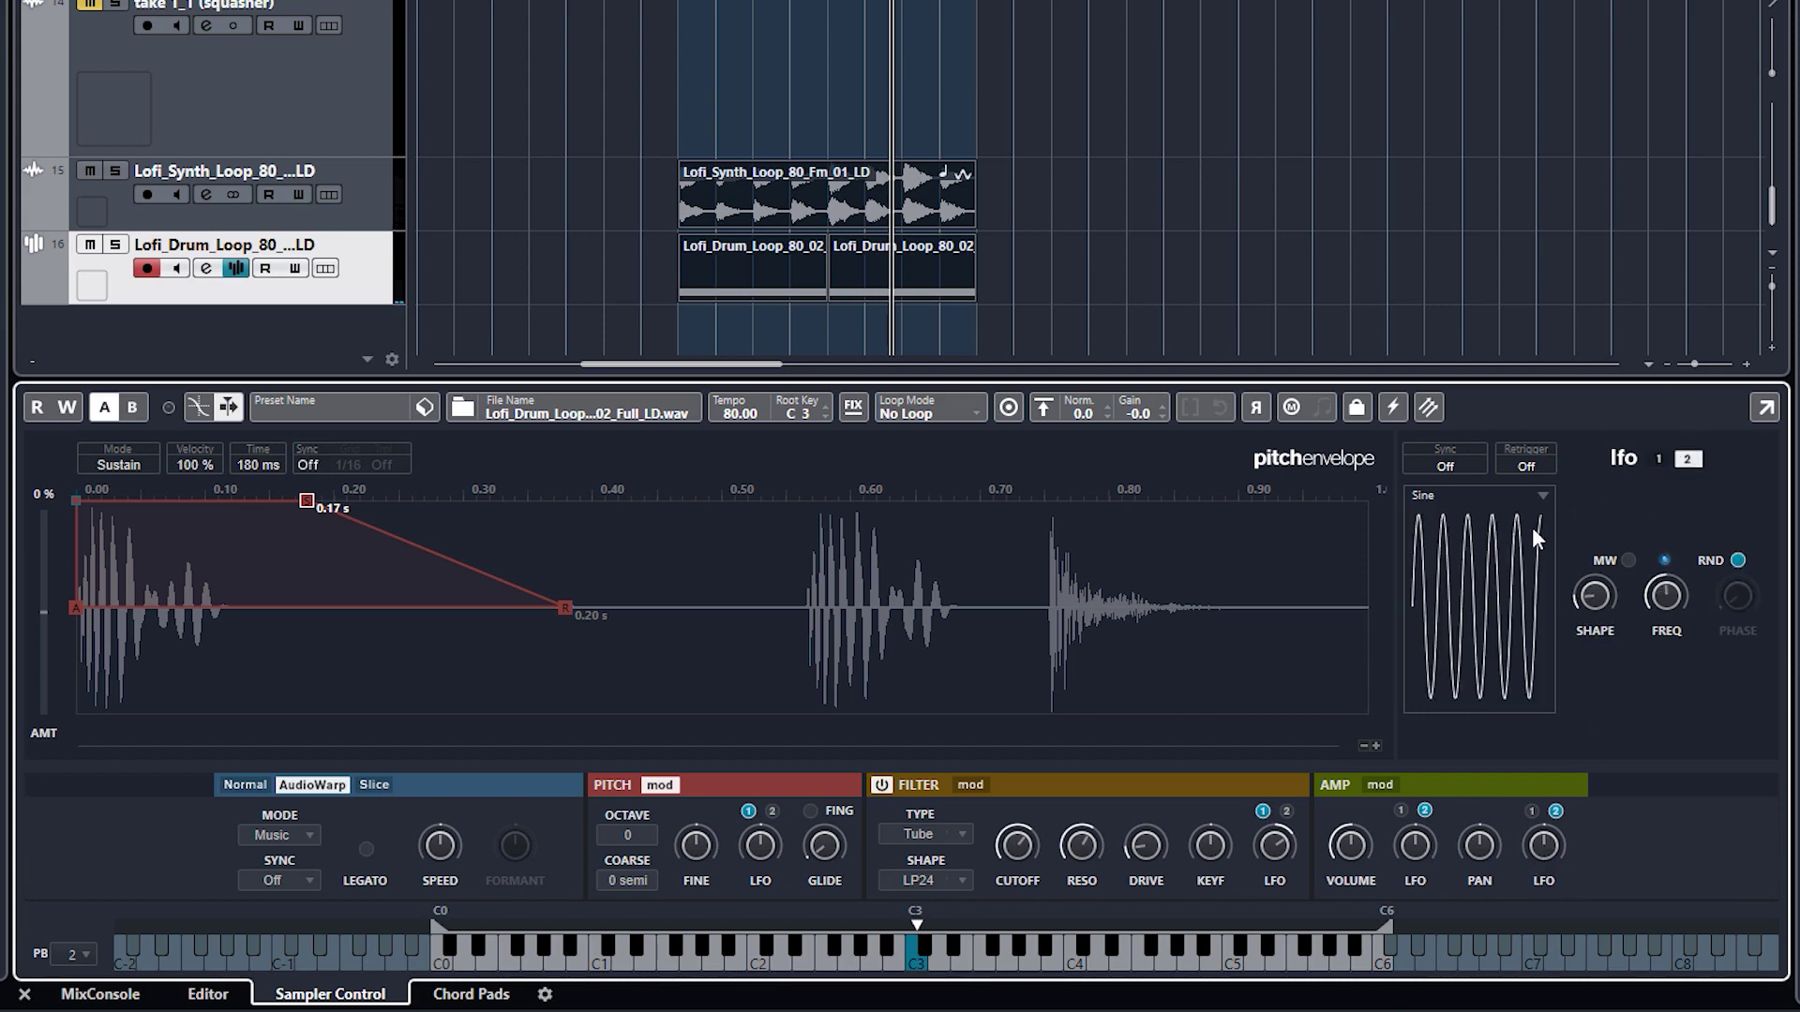
left_click(1436, 491)
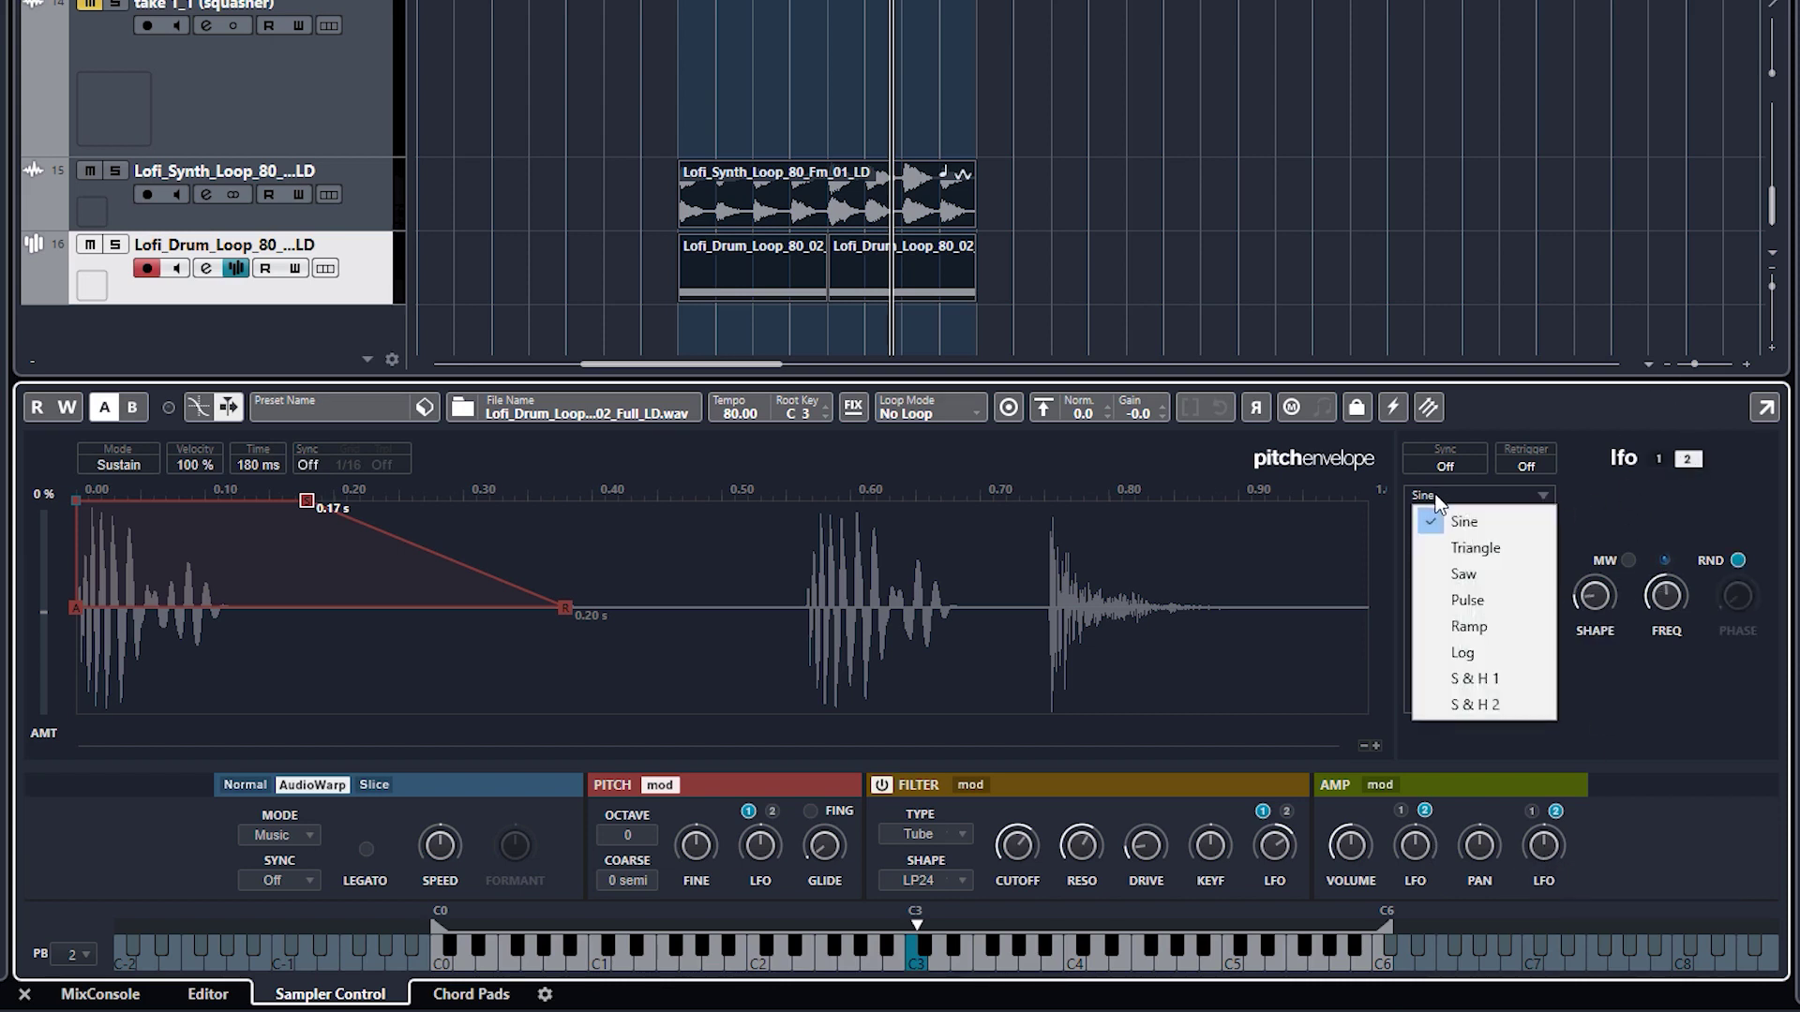
left_click(1481, 605)
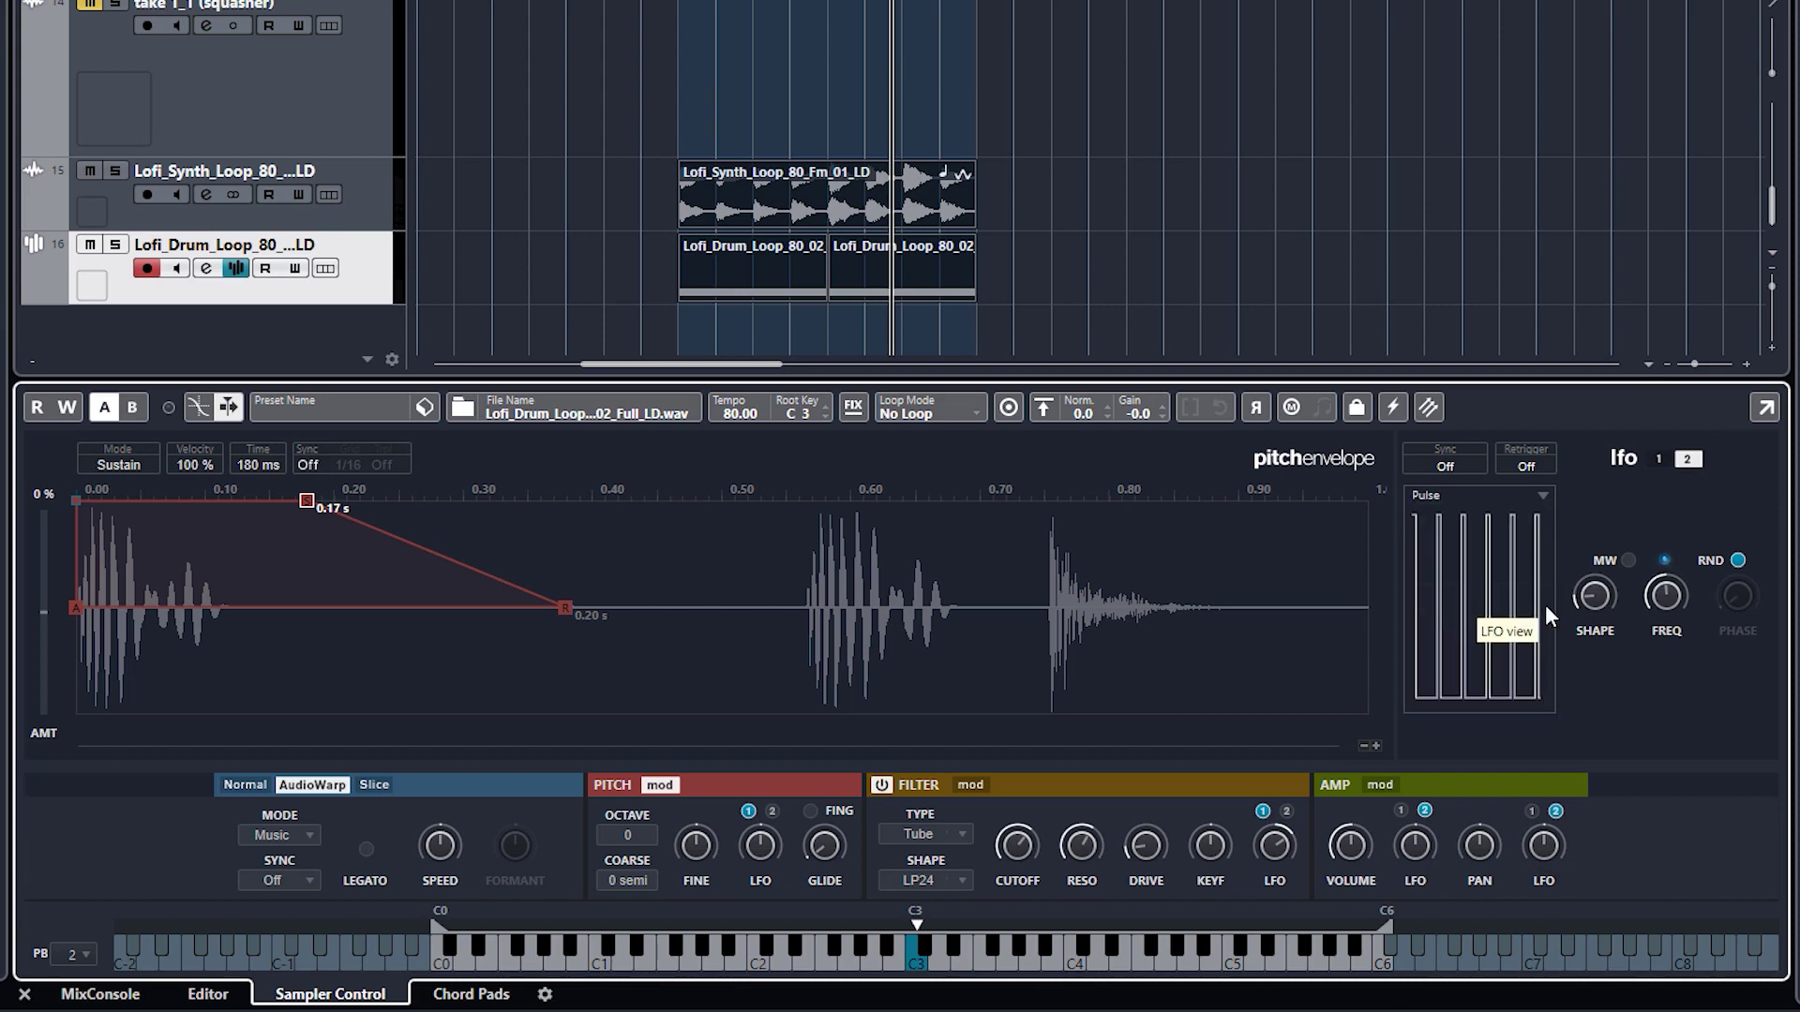
mouse_move(1601, 597)
mouse_move(1668, 592)
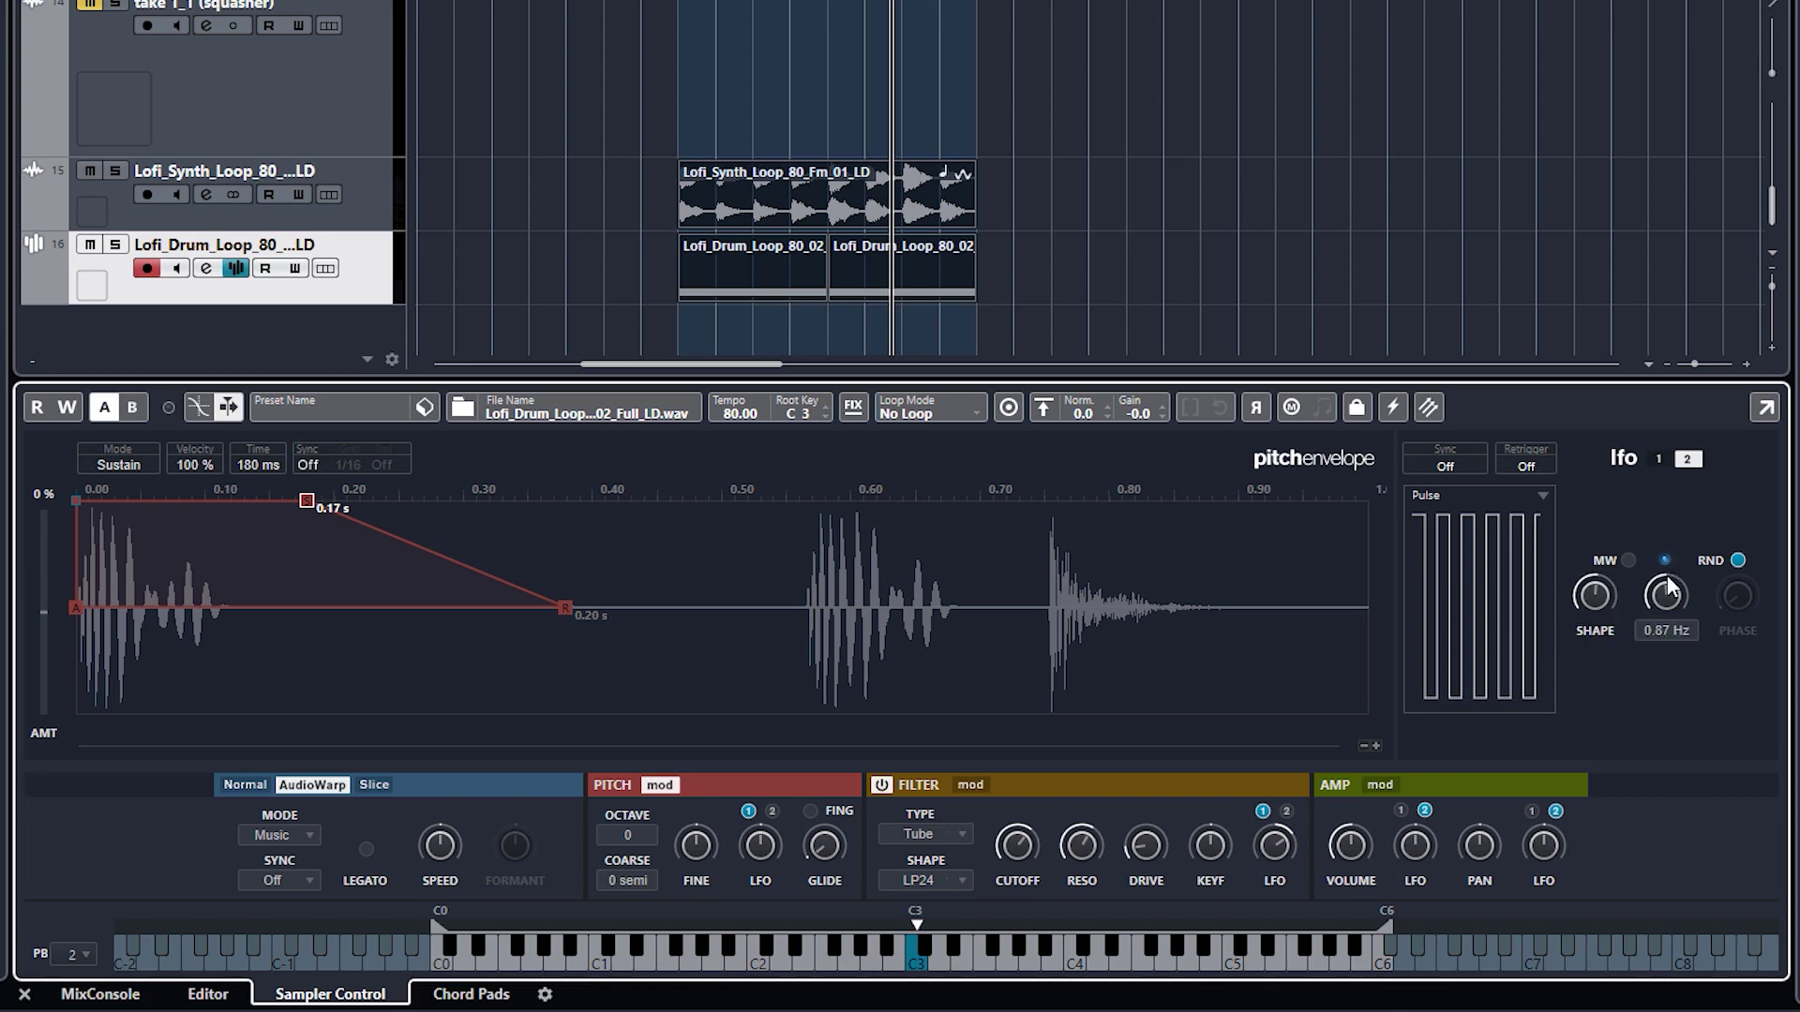
left_click_drag(1668, 590, 1643, 634)
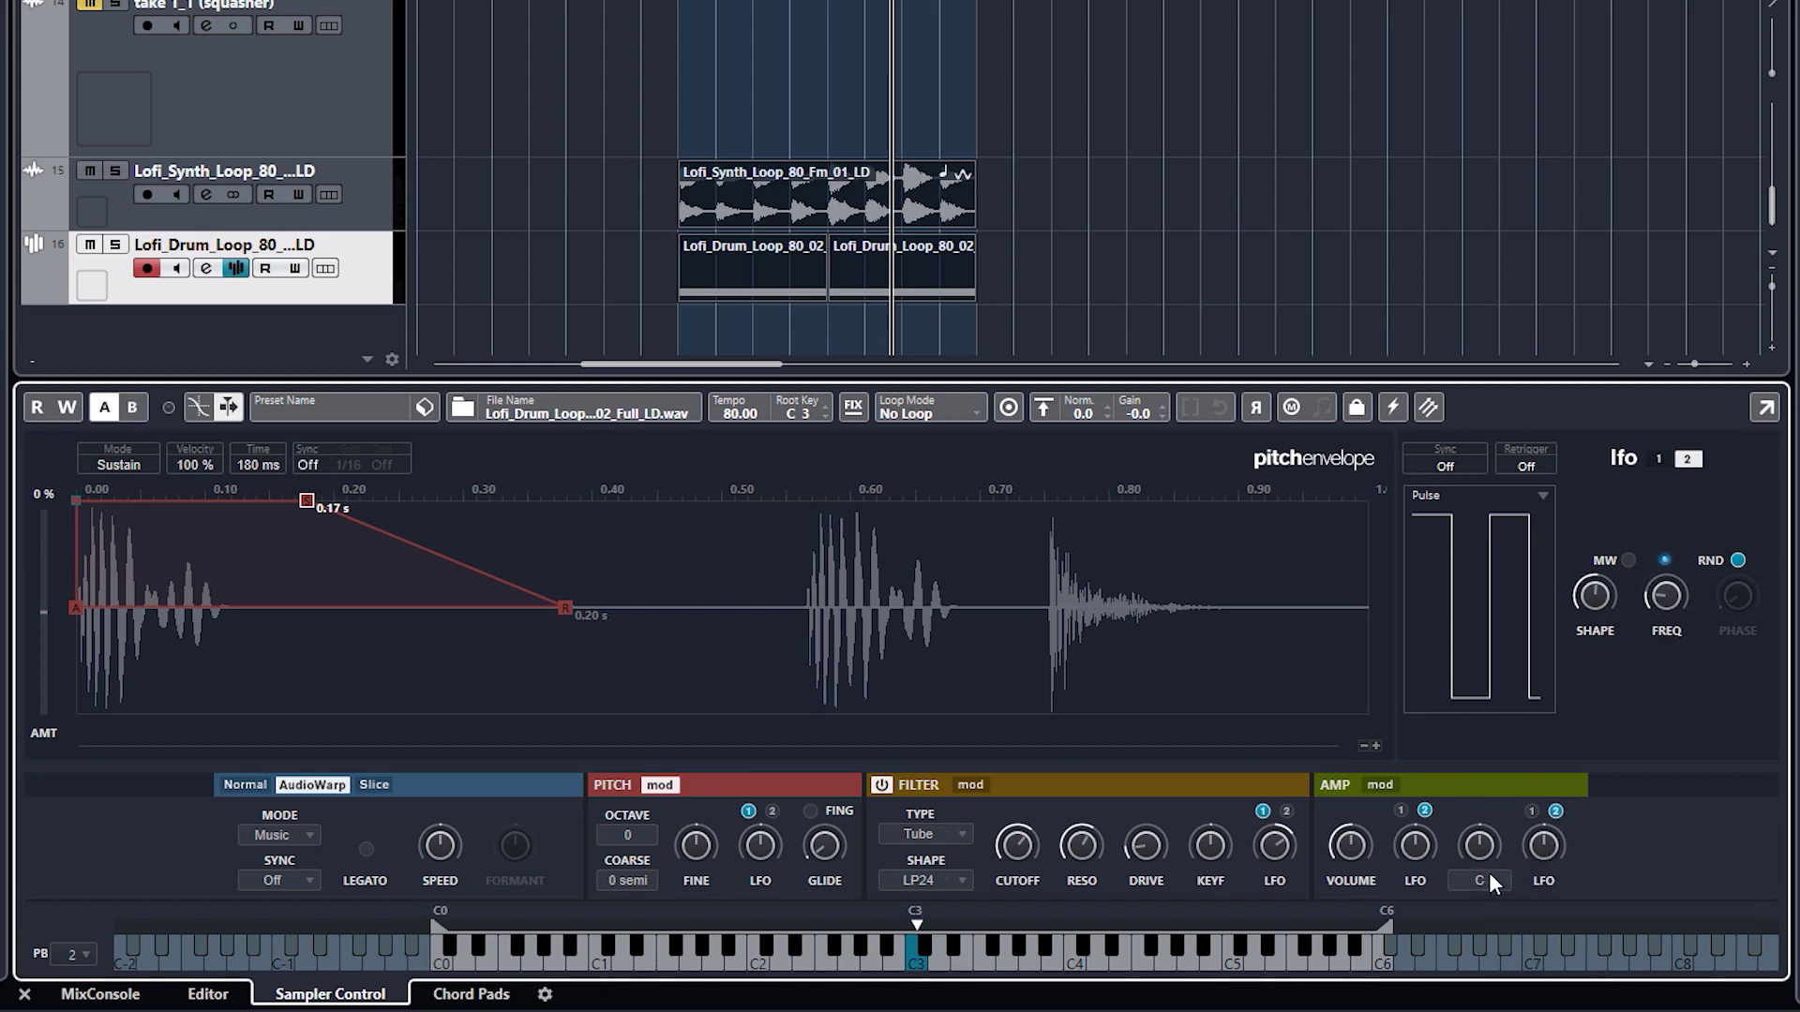
- Raise the amp pan's LFO modulation depth and adjust LFO 2's frequency to about 0.10 Hz
left_click_drag(1530, 846, 1541, 832)
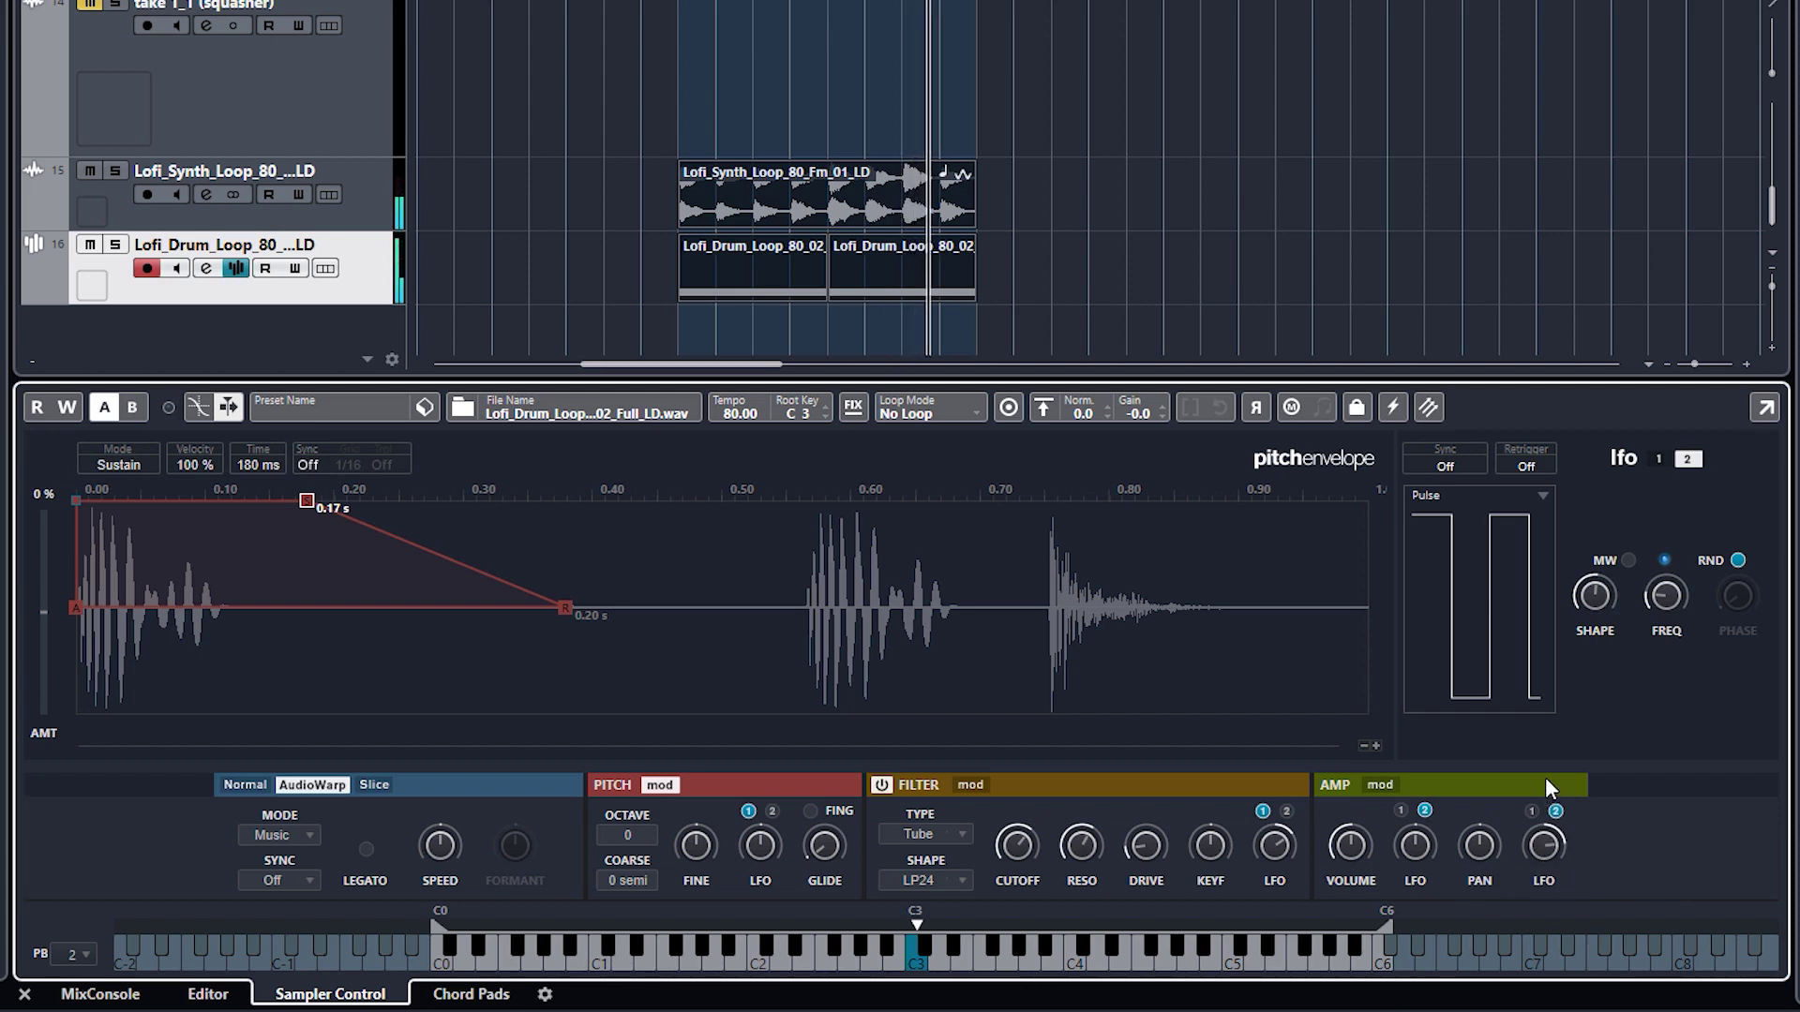
mouse_move(1543, 843)
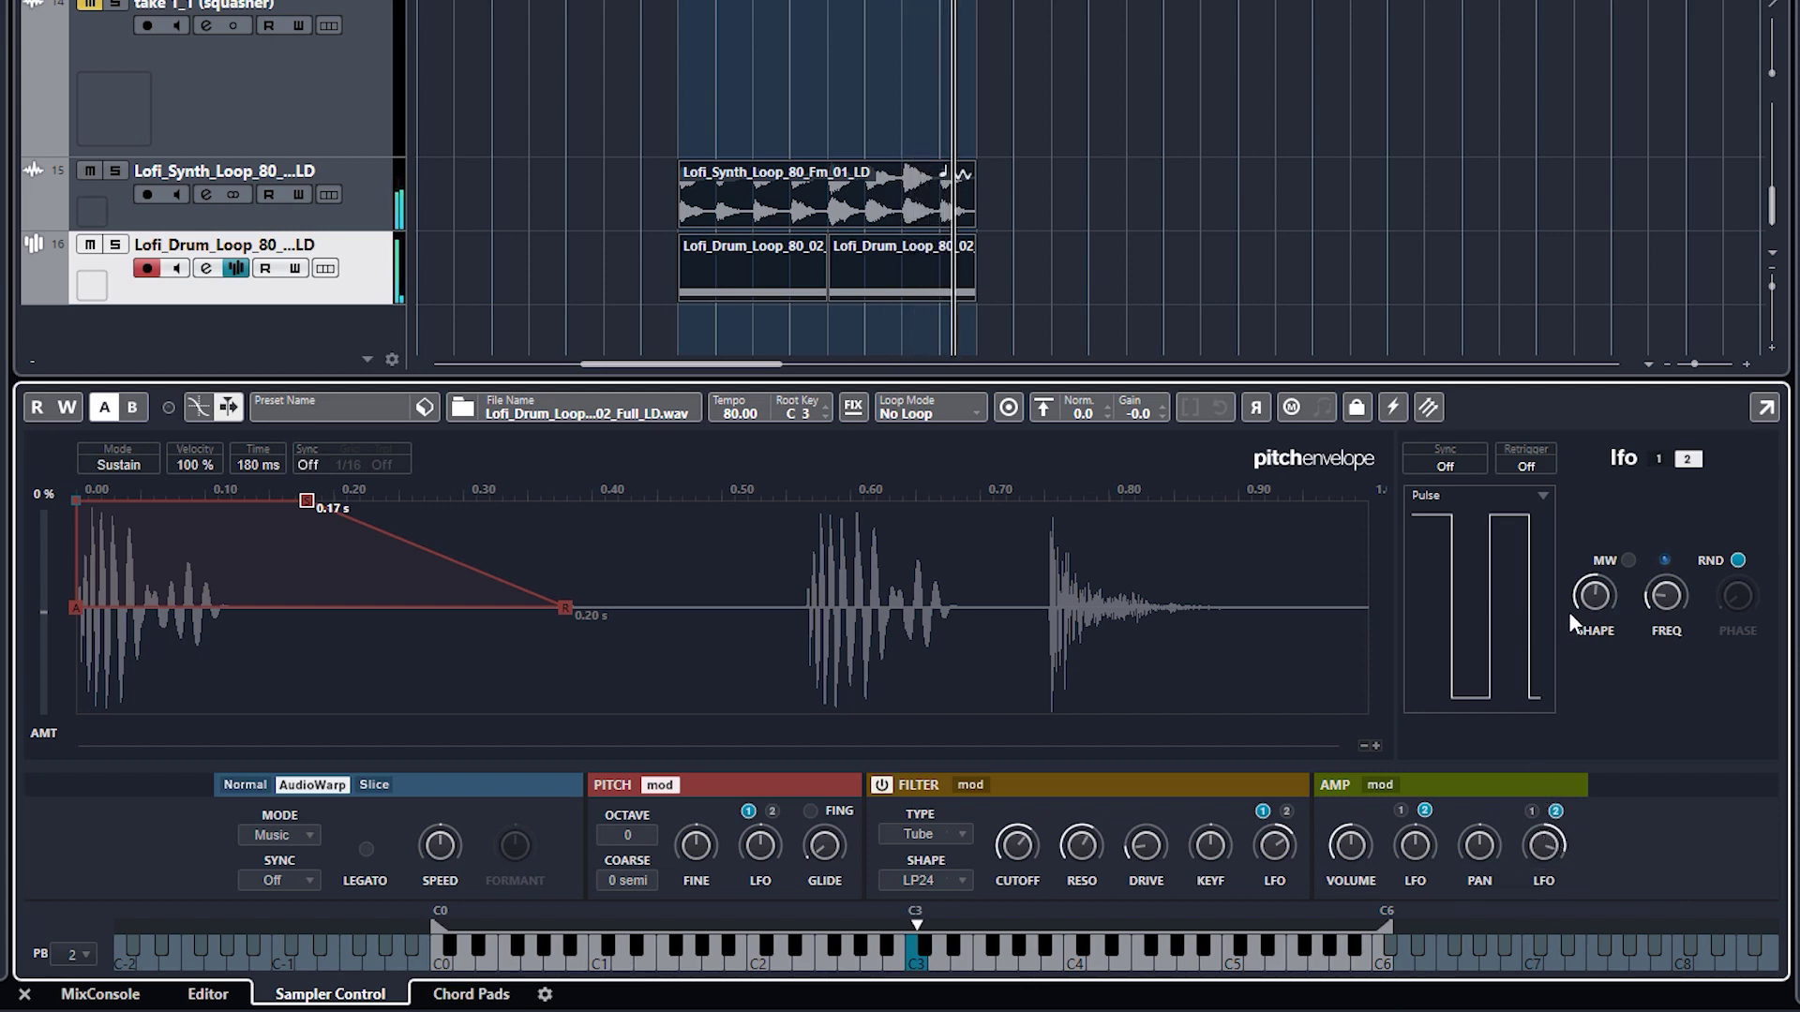
left_click_drag(1646, 596, 1659, 600)
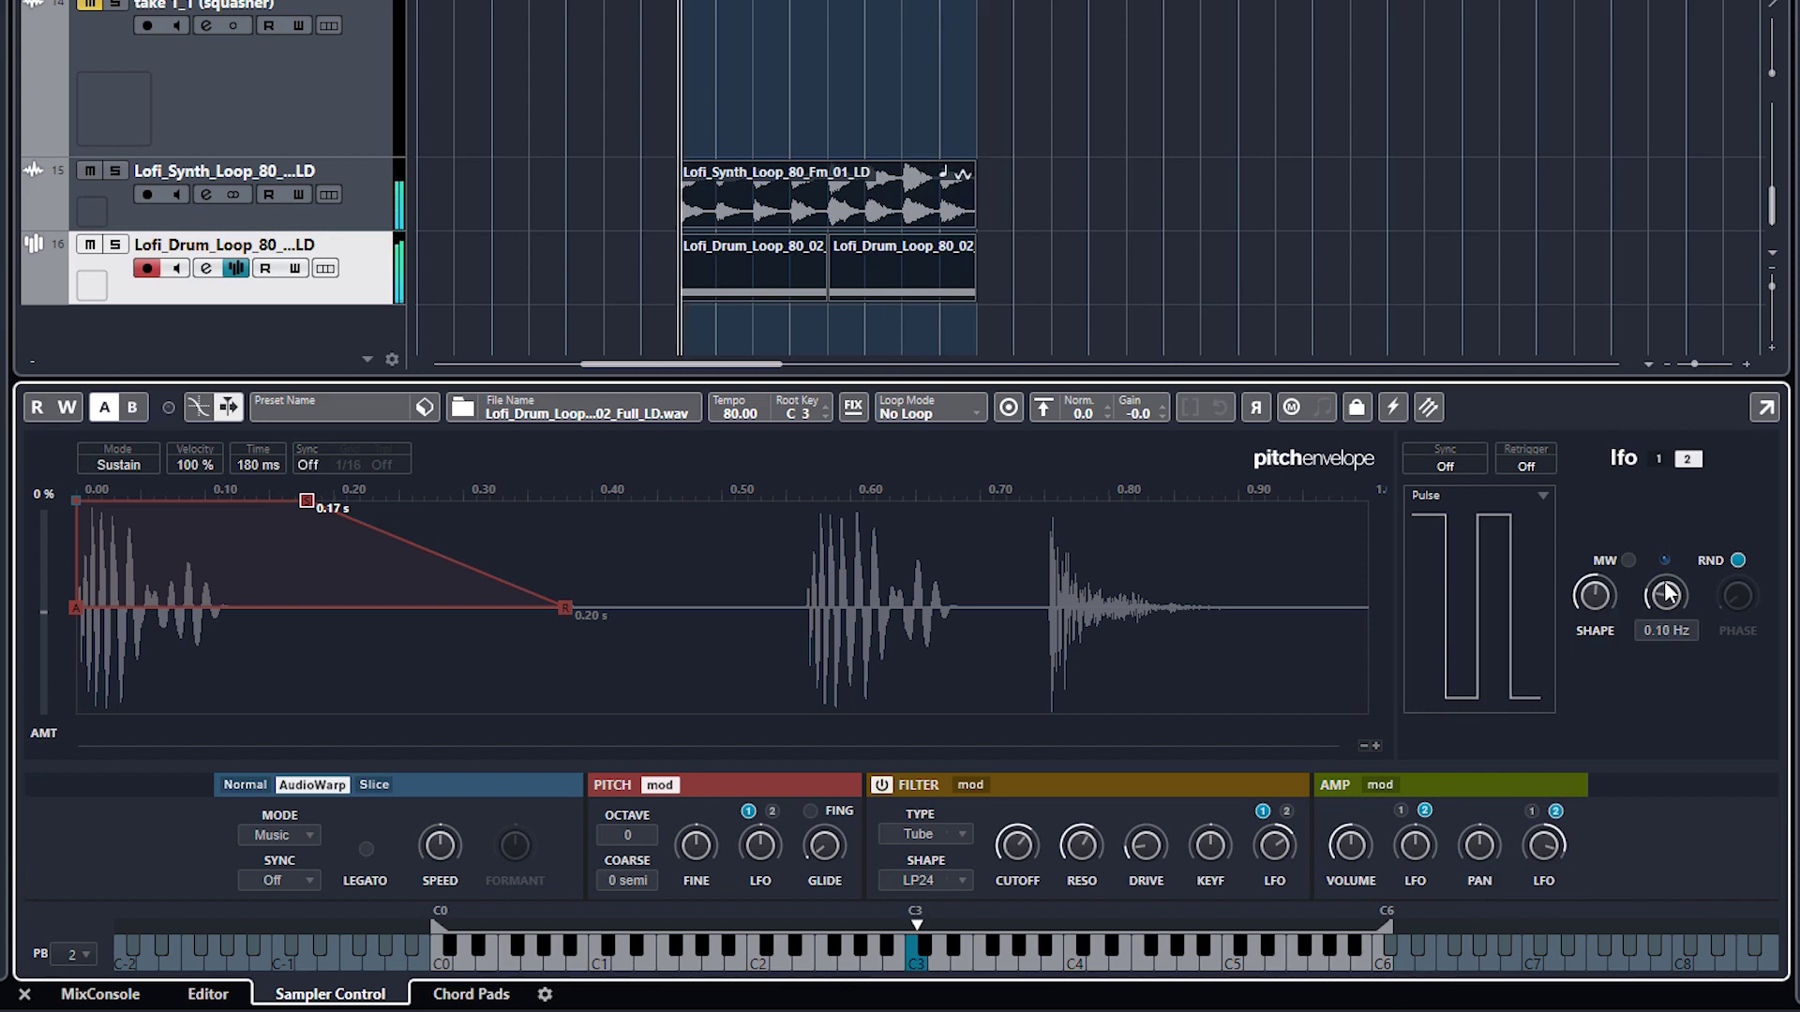
- Sync LFO 2 to Tempo + Beat and try 1/8D, 1/8 and 1/8T rates
left_click(1460, 464)
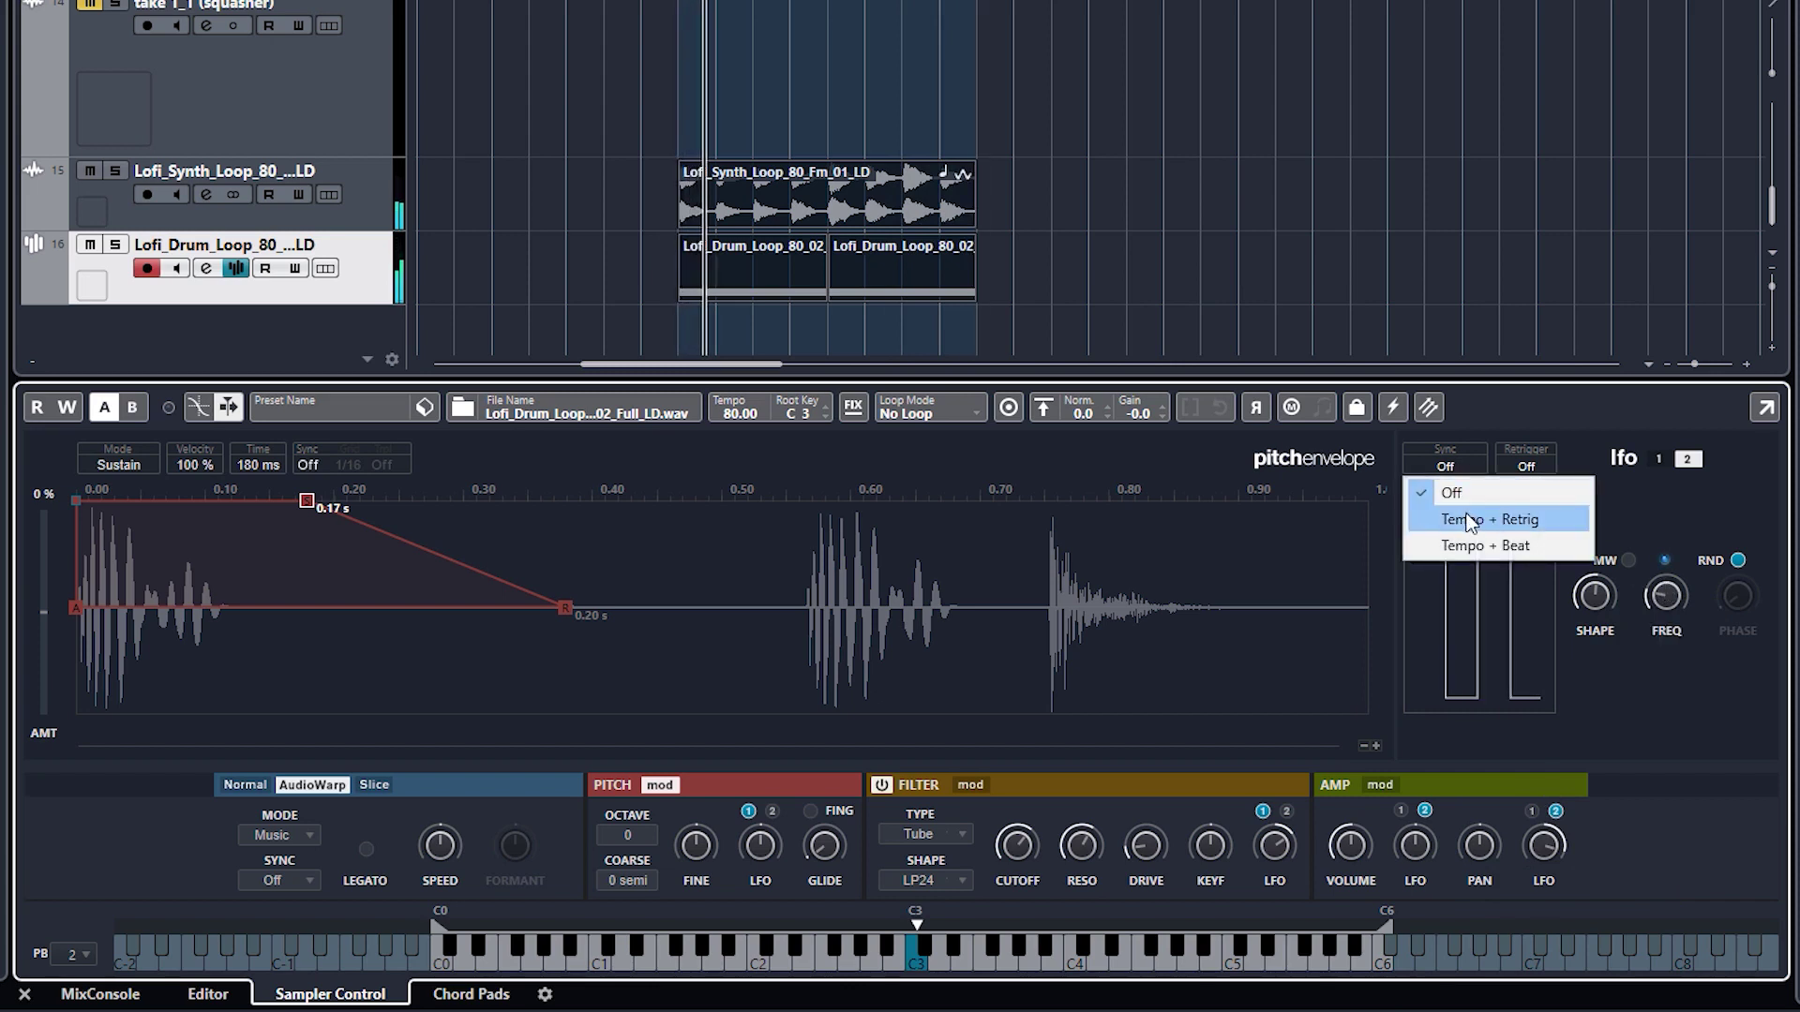
left_click(1467, 542)
mouse_move(1599, 613)
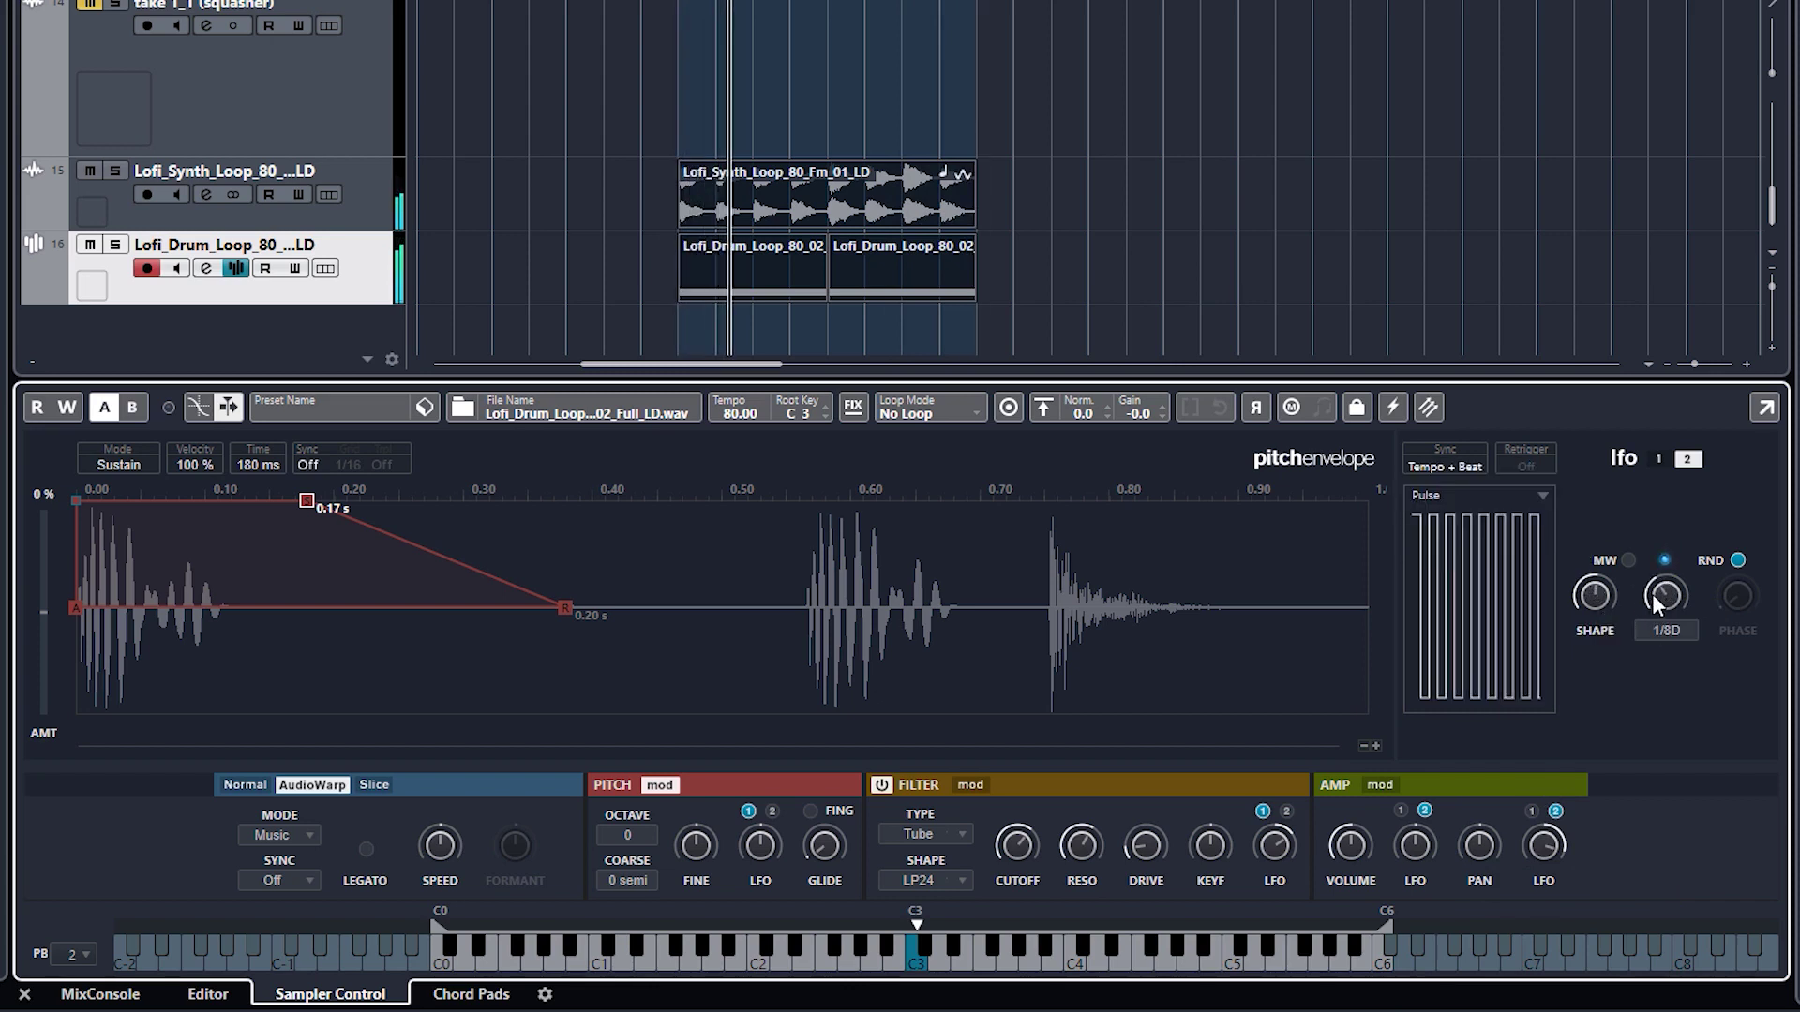
mouse_move(1665, 599)
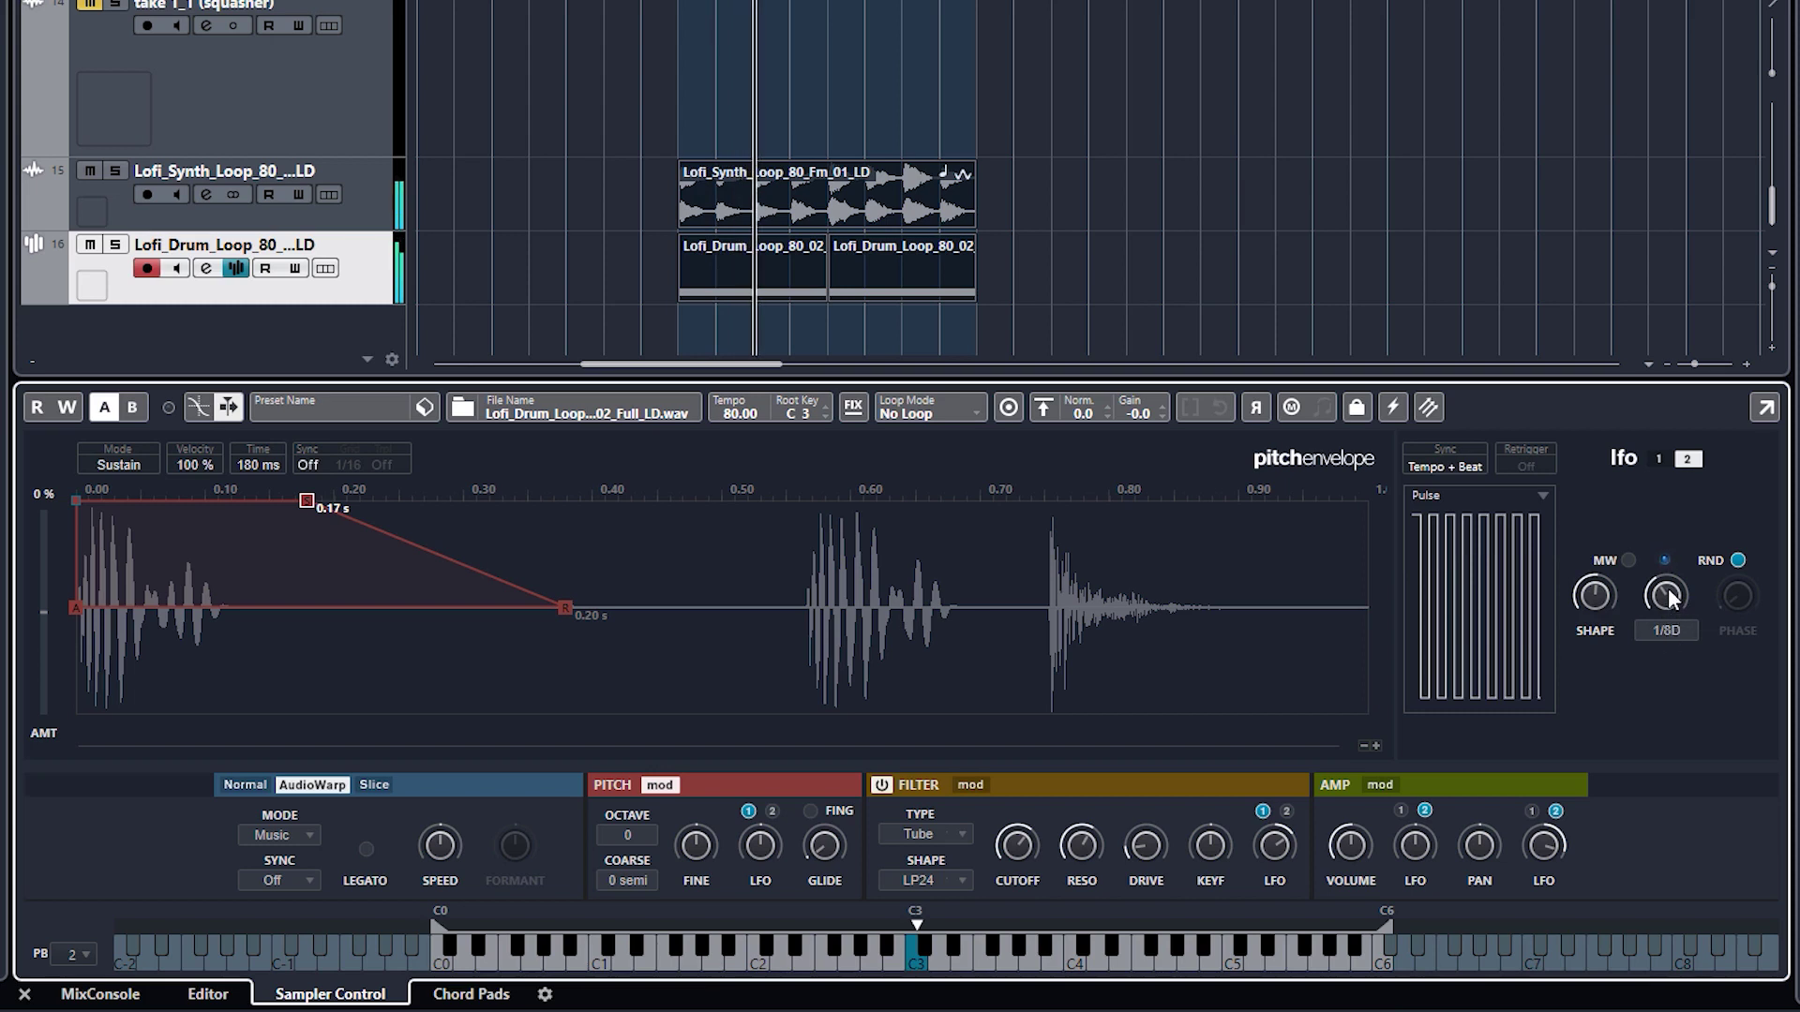
scroll(1664, 601, "up", 2)
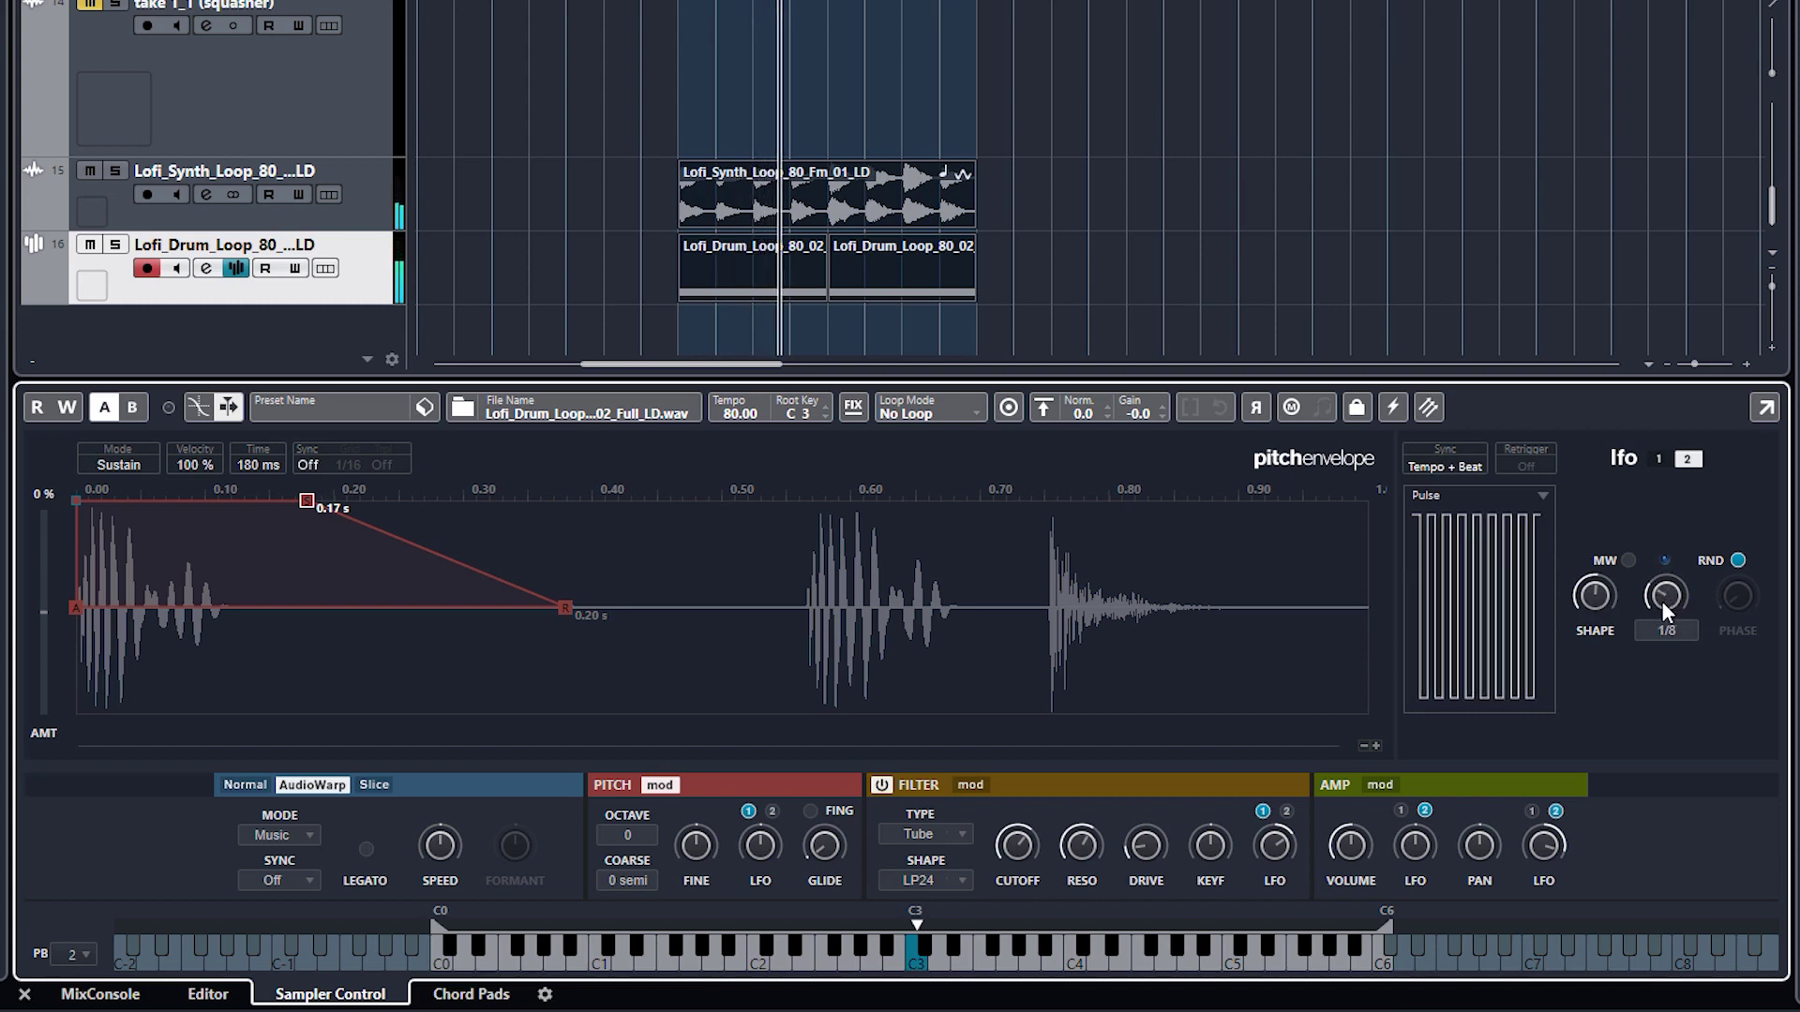
scroll(1661, 608, "down", 1)
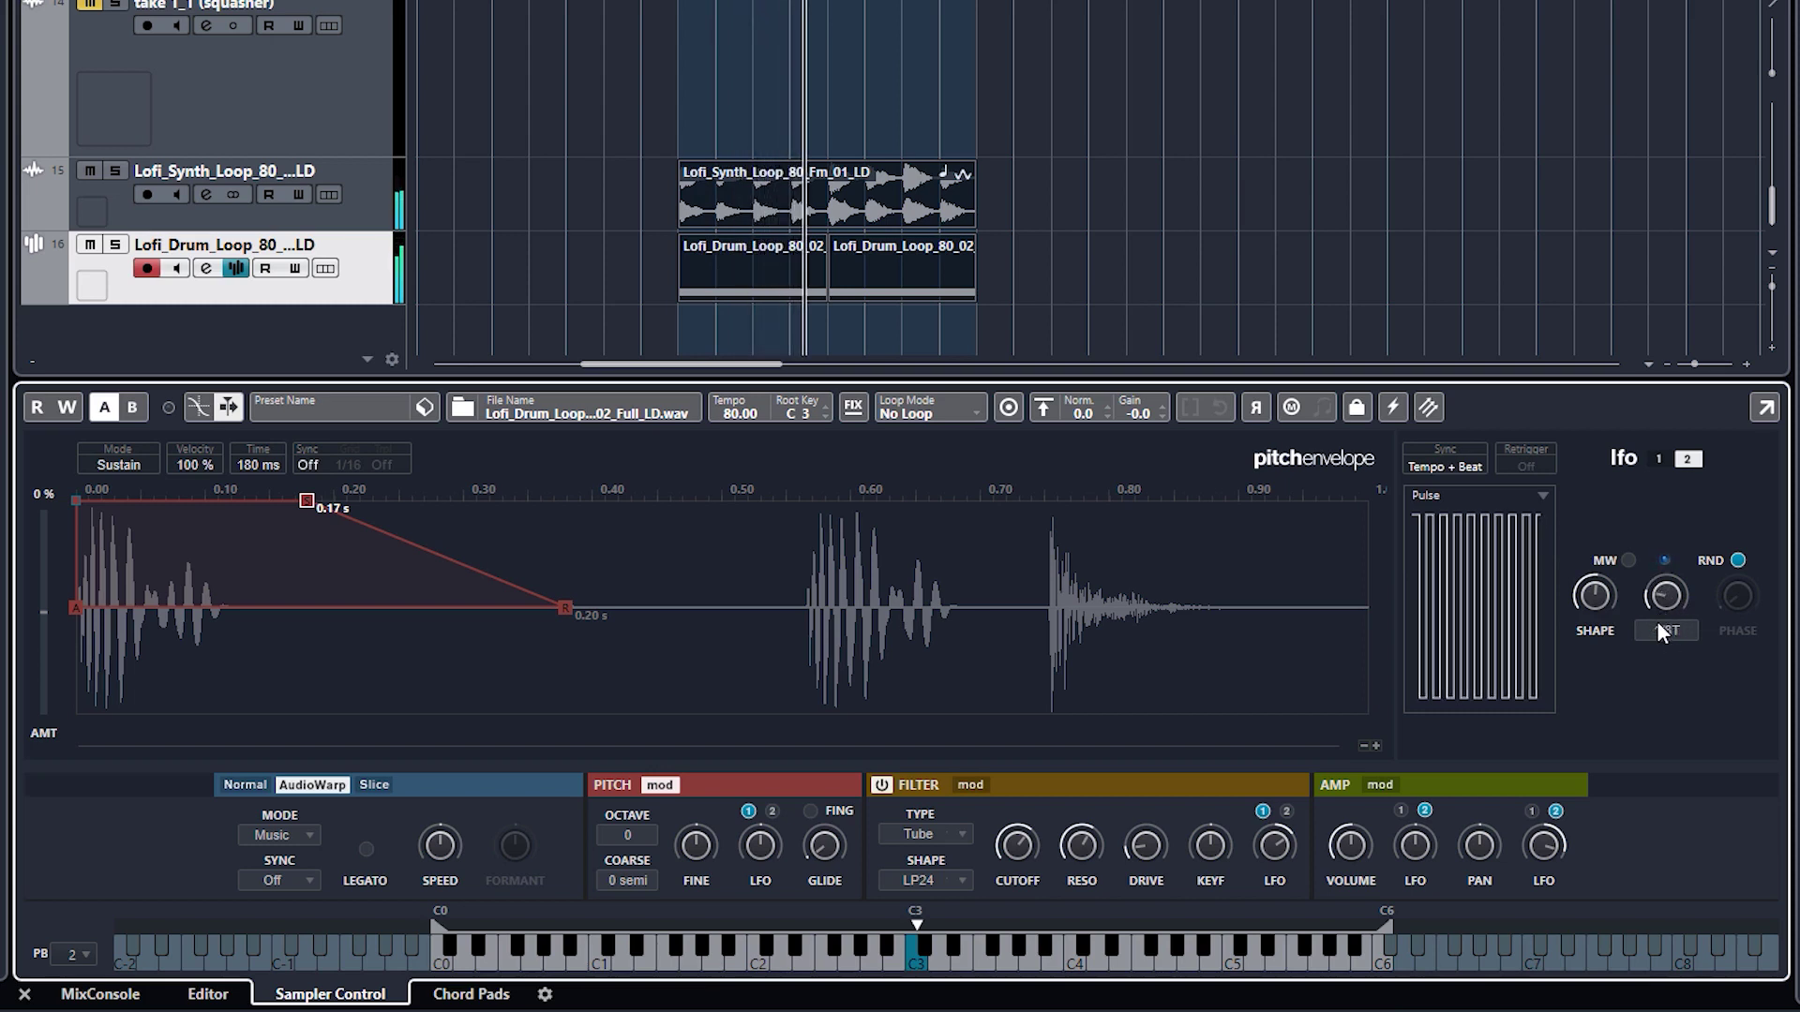
scroll(1658, 618, "down", 1)
scroll(1659, 600, "down", 1)
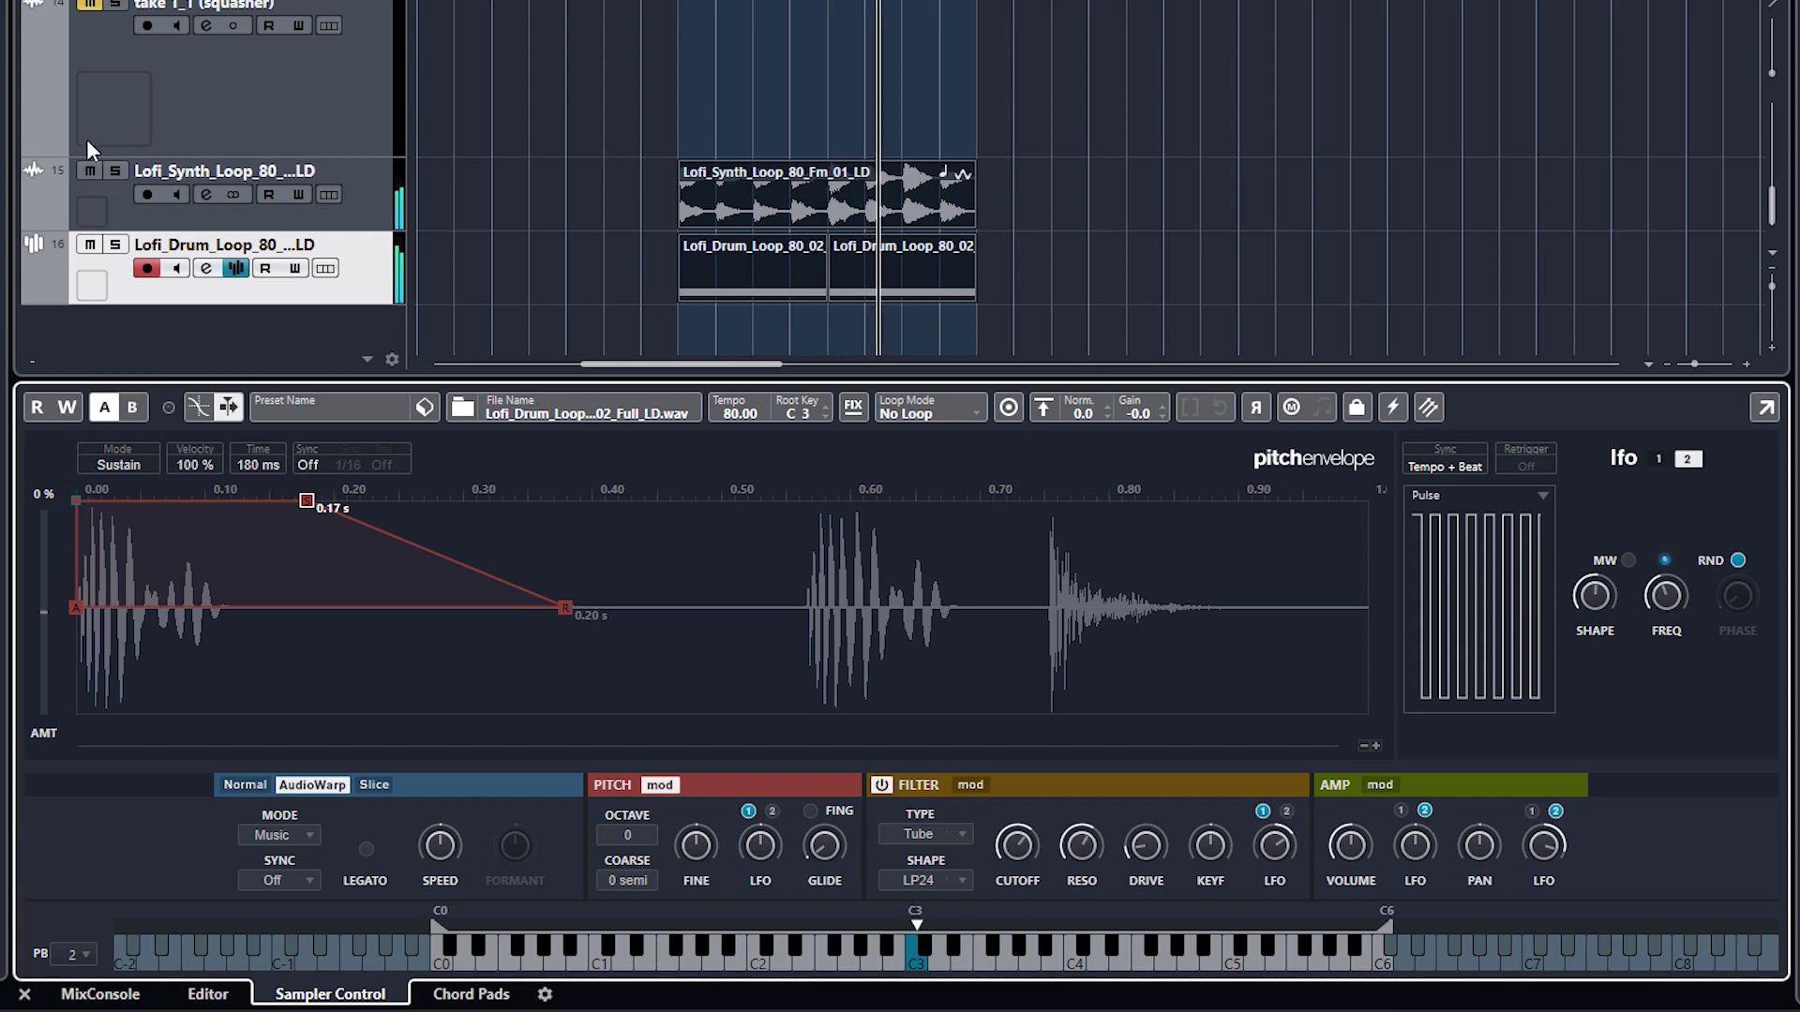
- Solo the lo-fi drum and synth loop tracks, and raise the drum sampler's volume to 3.1 dB
left_click(117, 246)
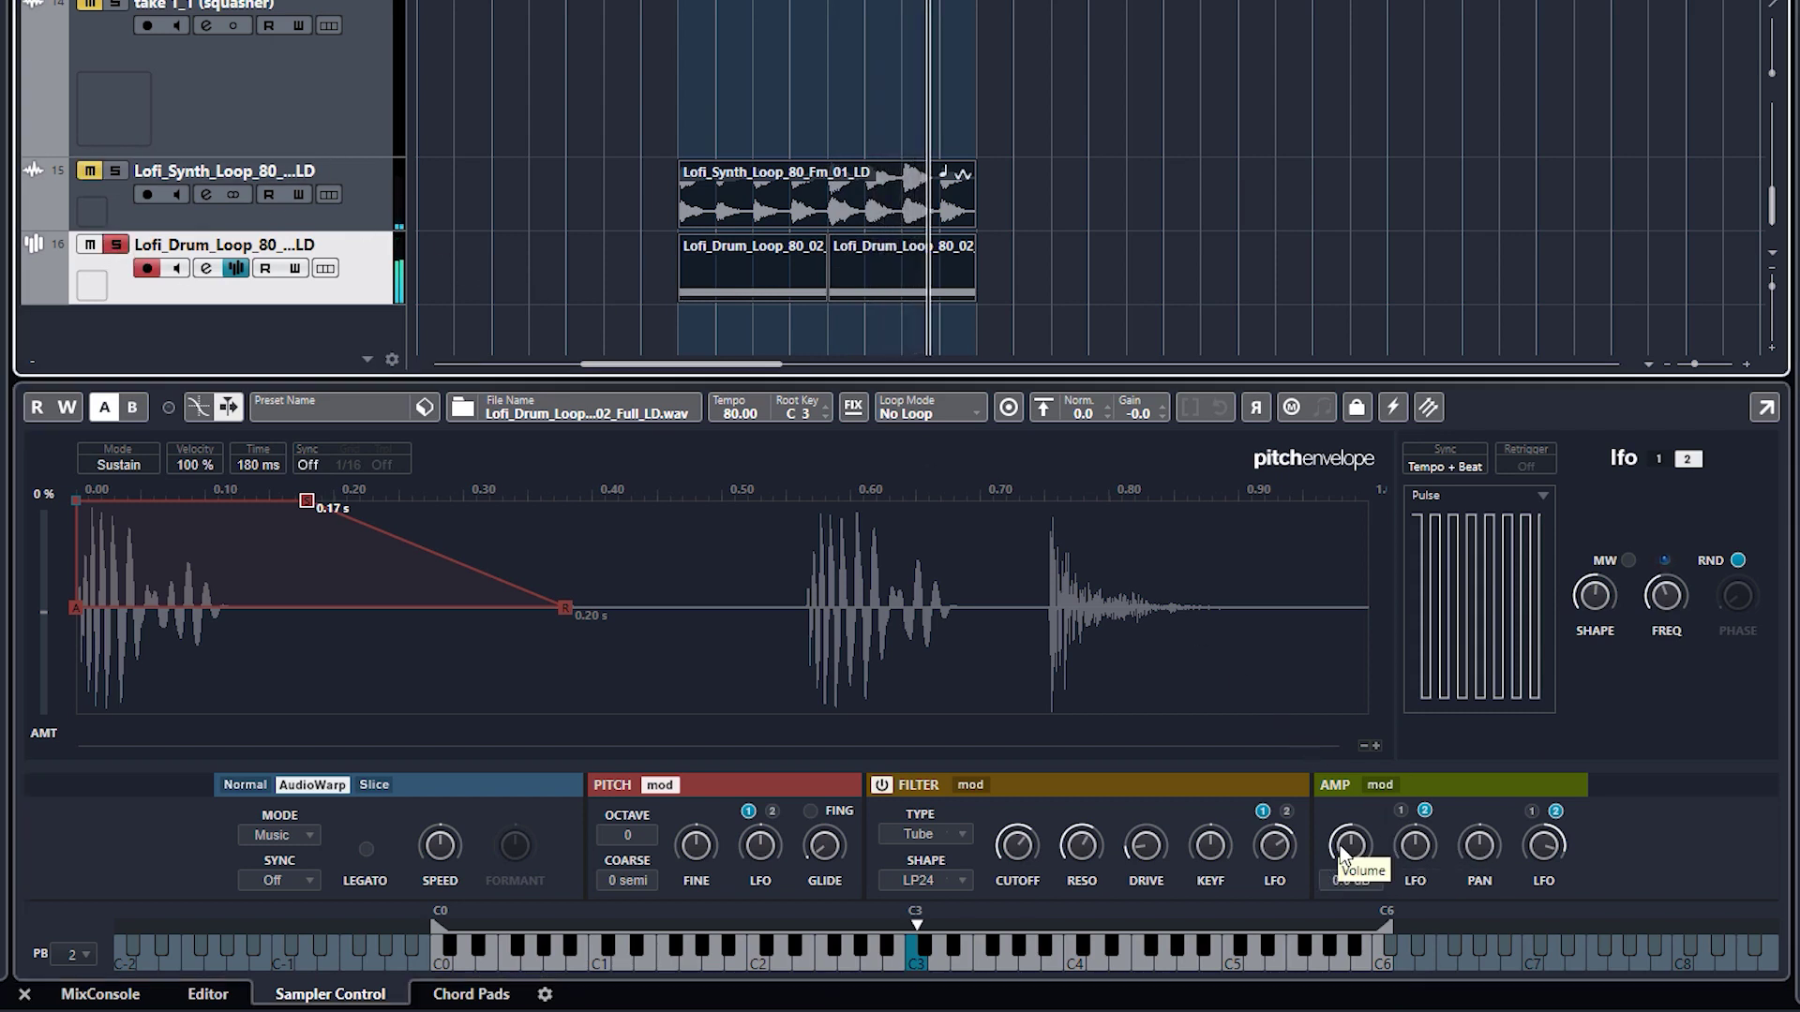
left_click_drag(1350, 847, 1357, 832)
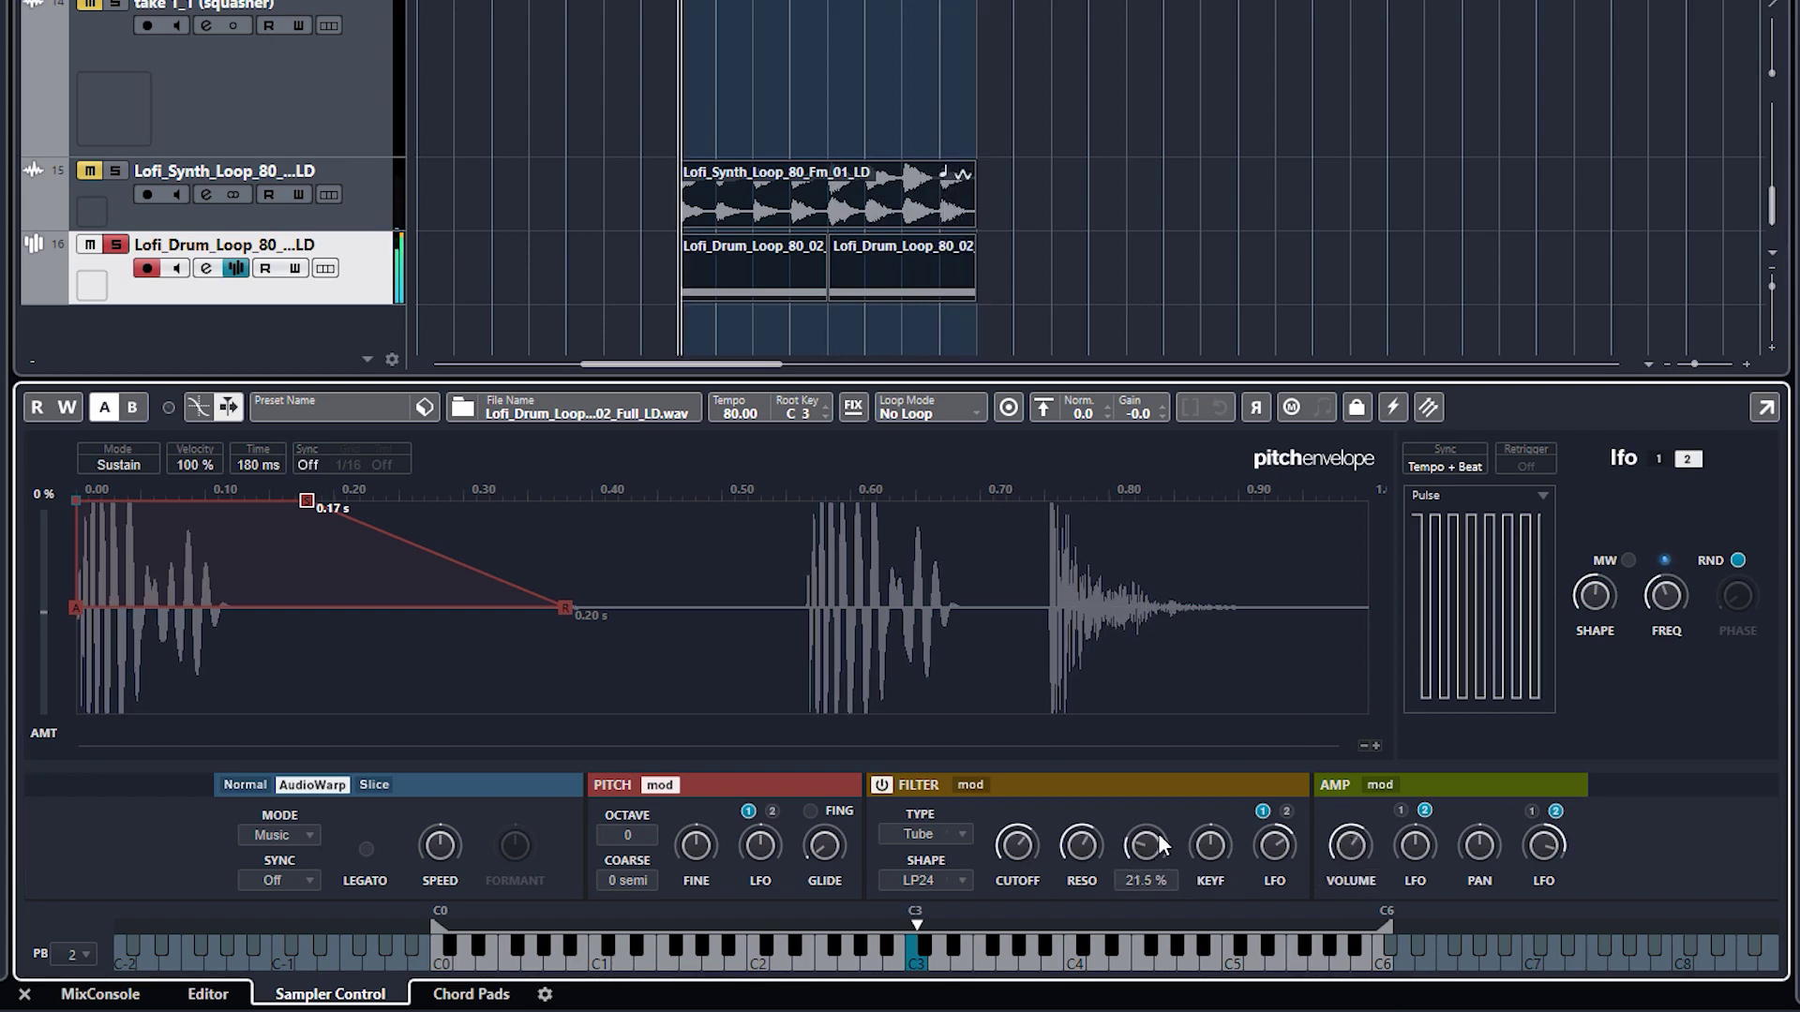
left_click(113, 169)
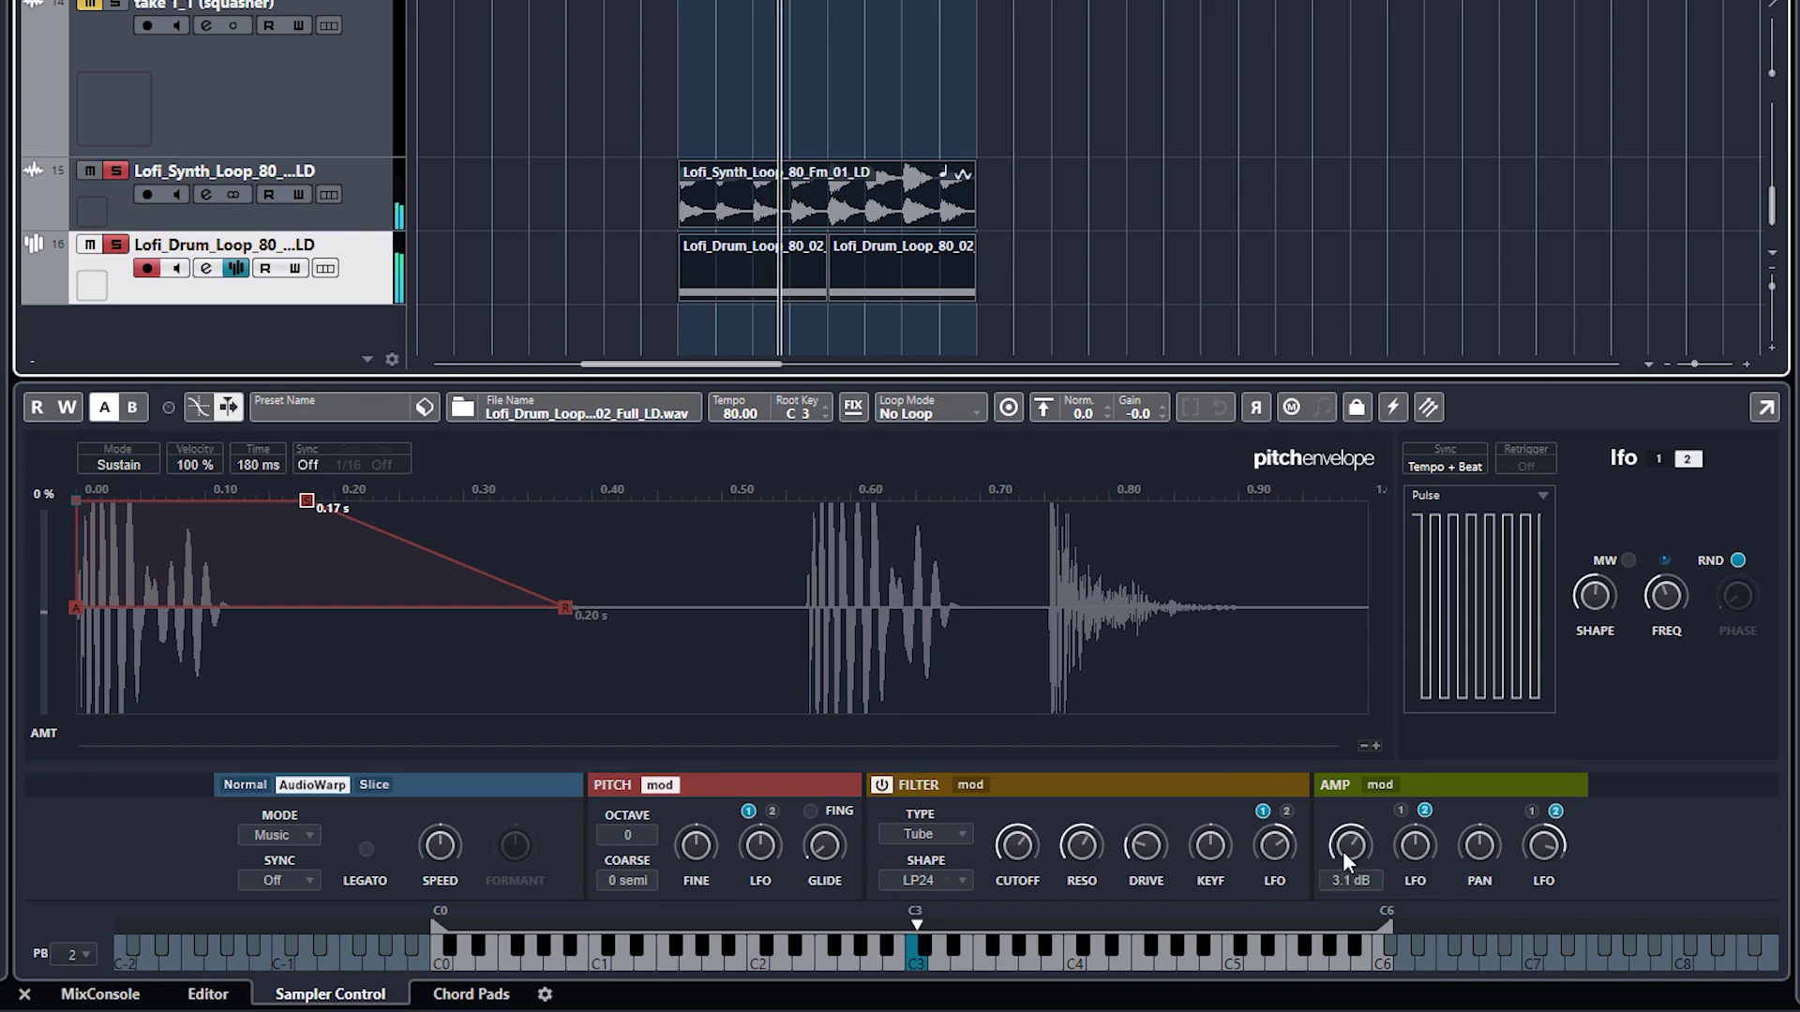
- Try LFO 2 modulation on the amp volume at 50% depth and reduce it again
left_click(1424, 810)
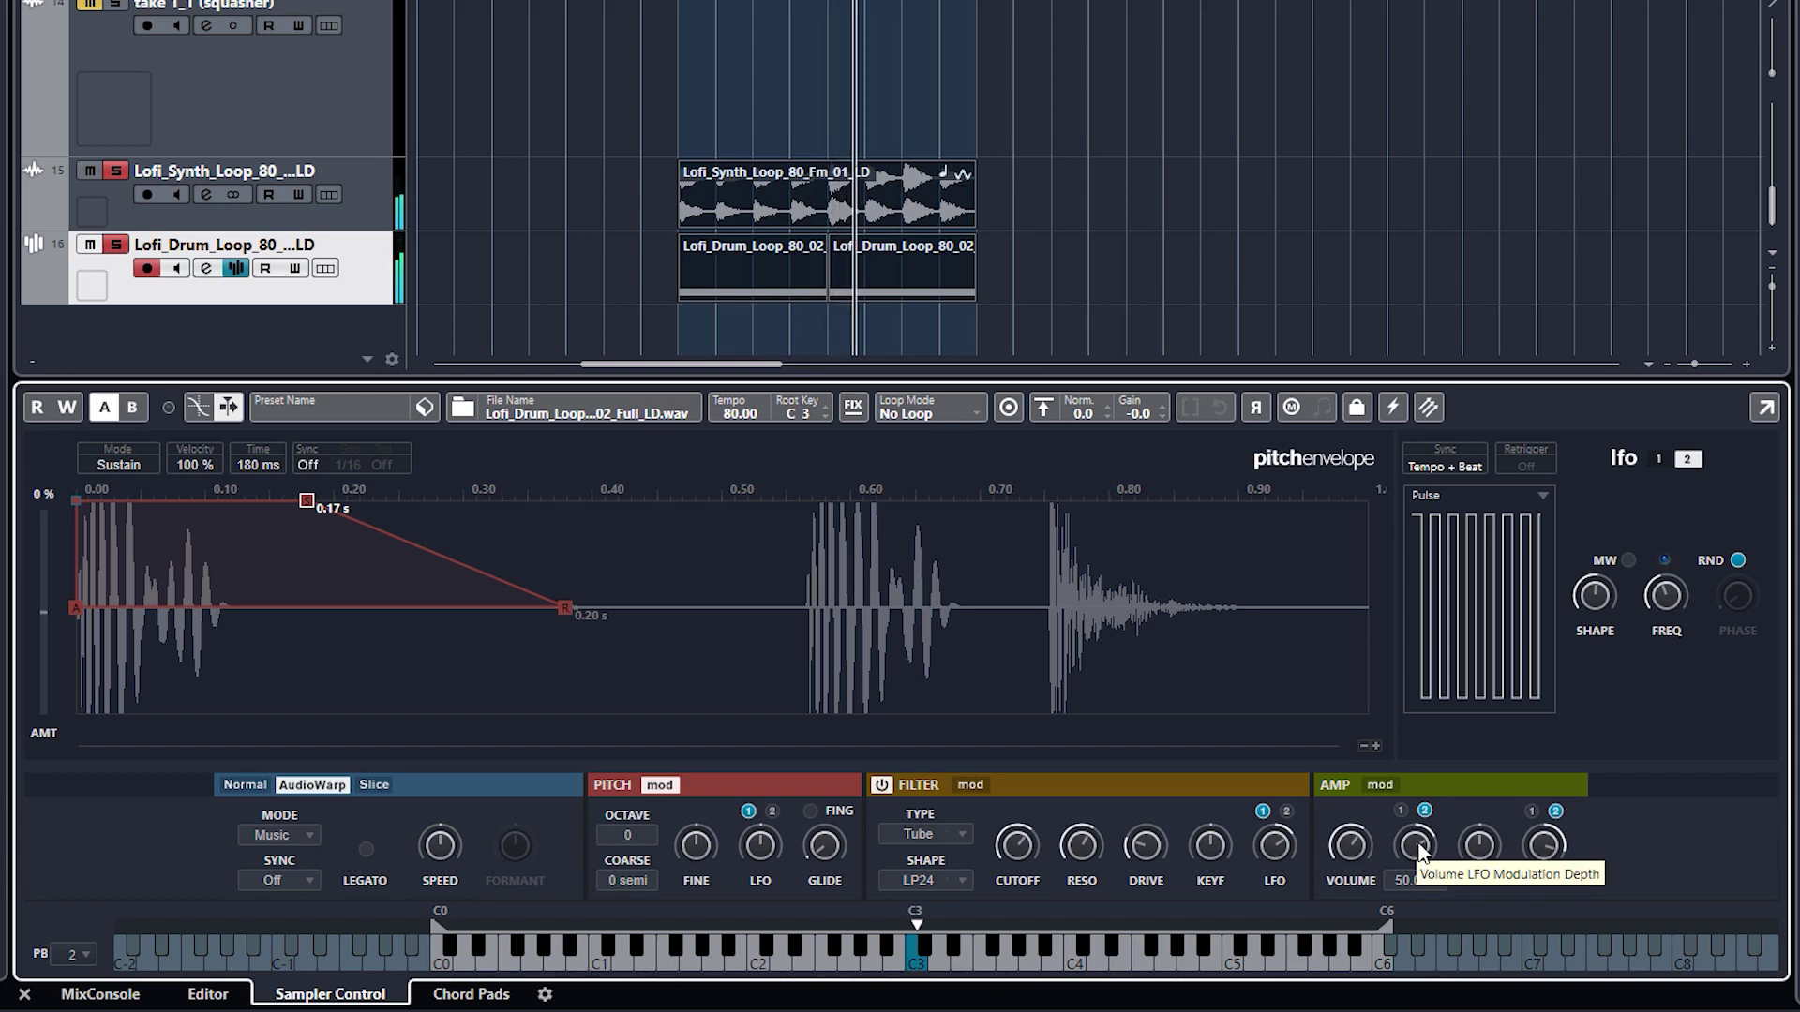
left_click_drag(1421, 851, 1398, 883)
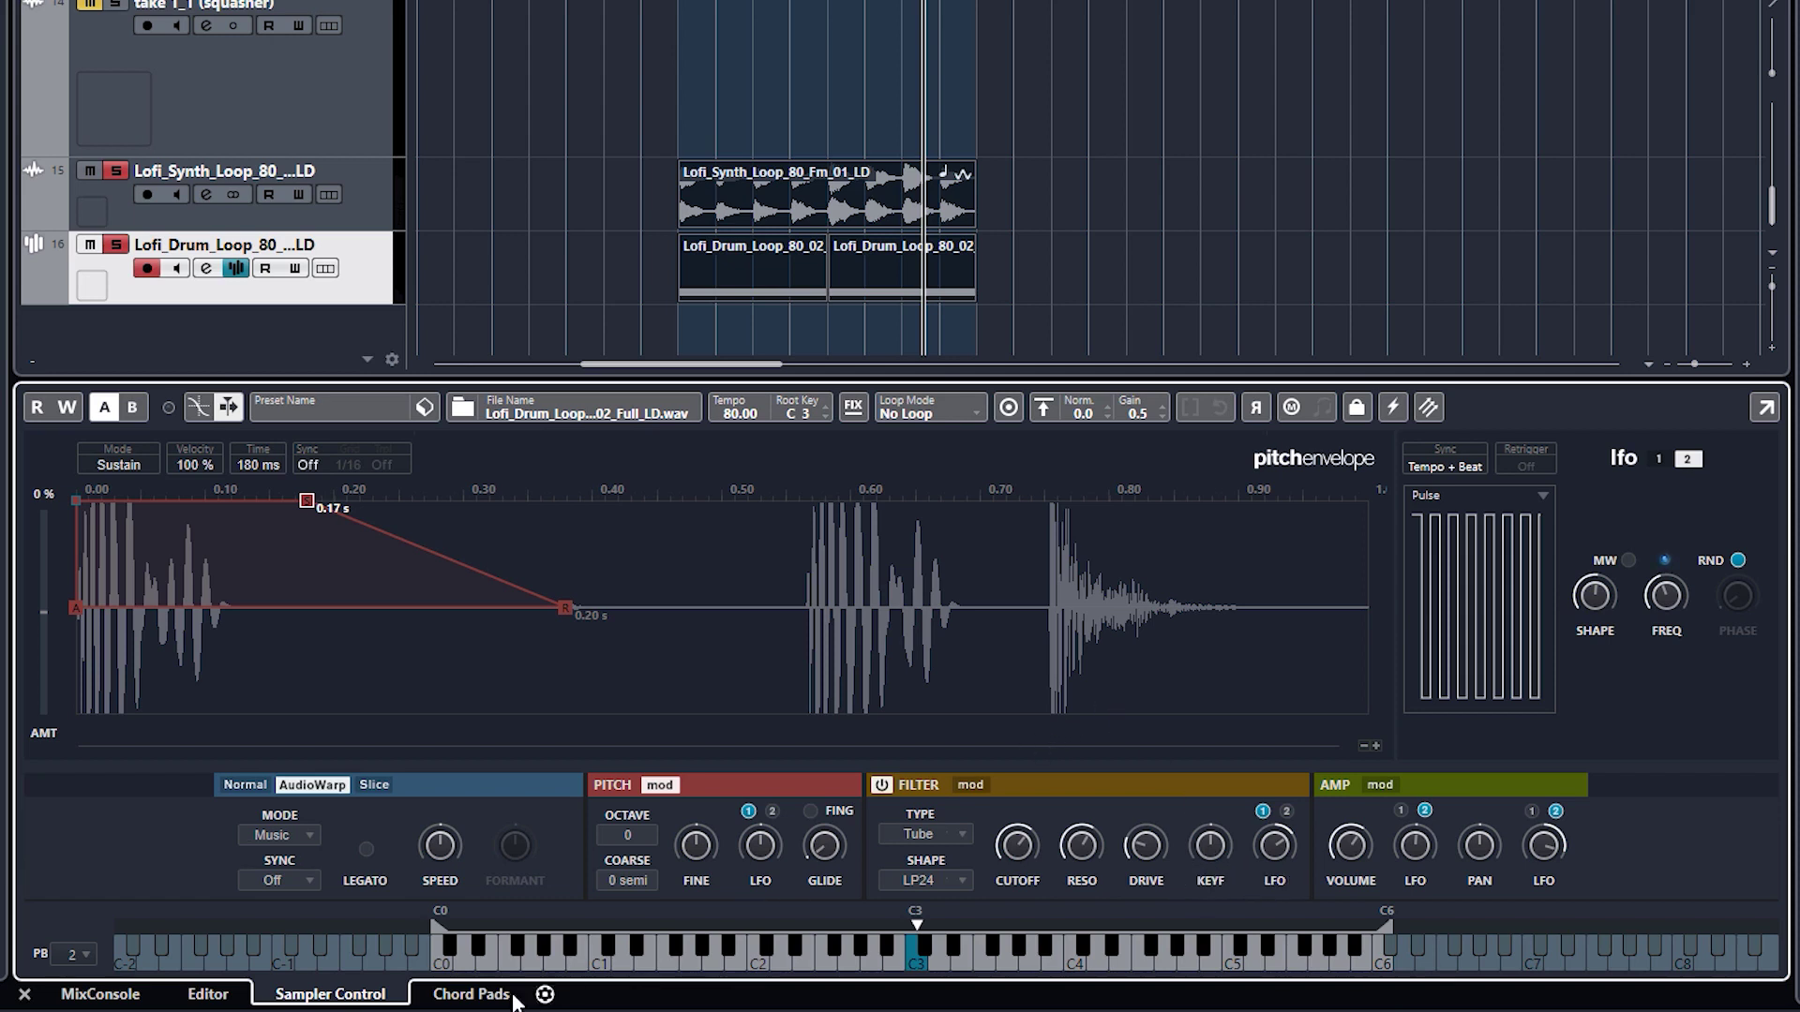
- Switch the sampler to Normal playback, trim the sample to the hit just after mark 2, and revert the trim
left_click(246, 785)
left_click_drag(389, 600, 400, 605)
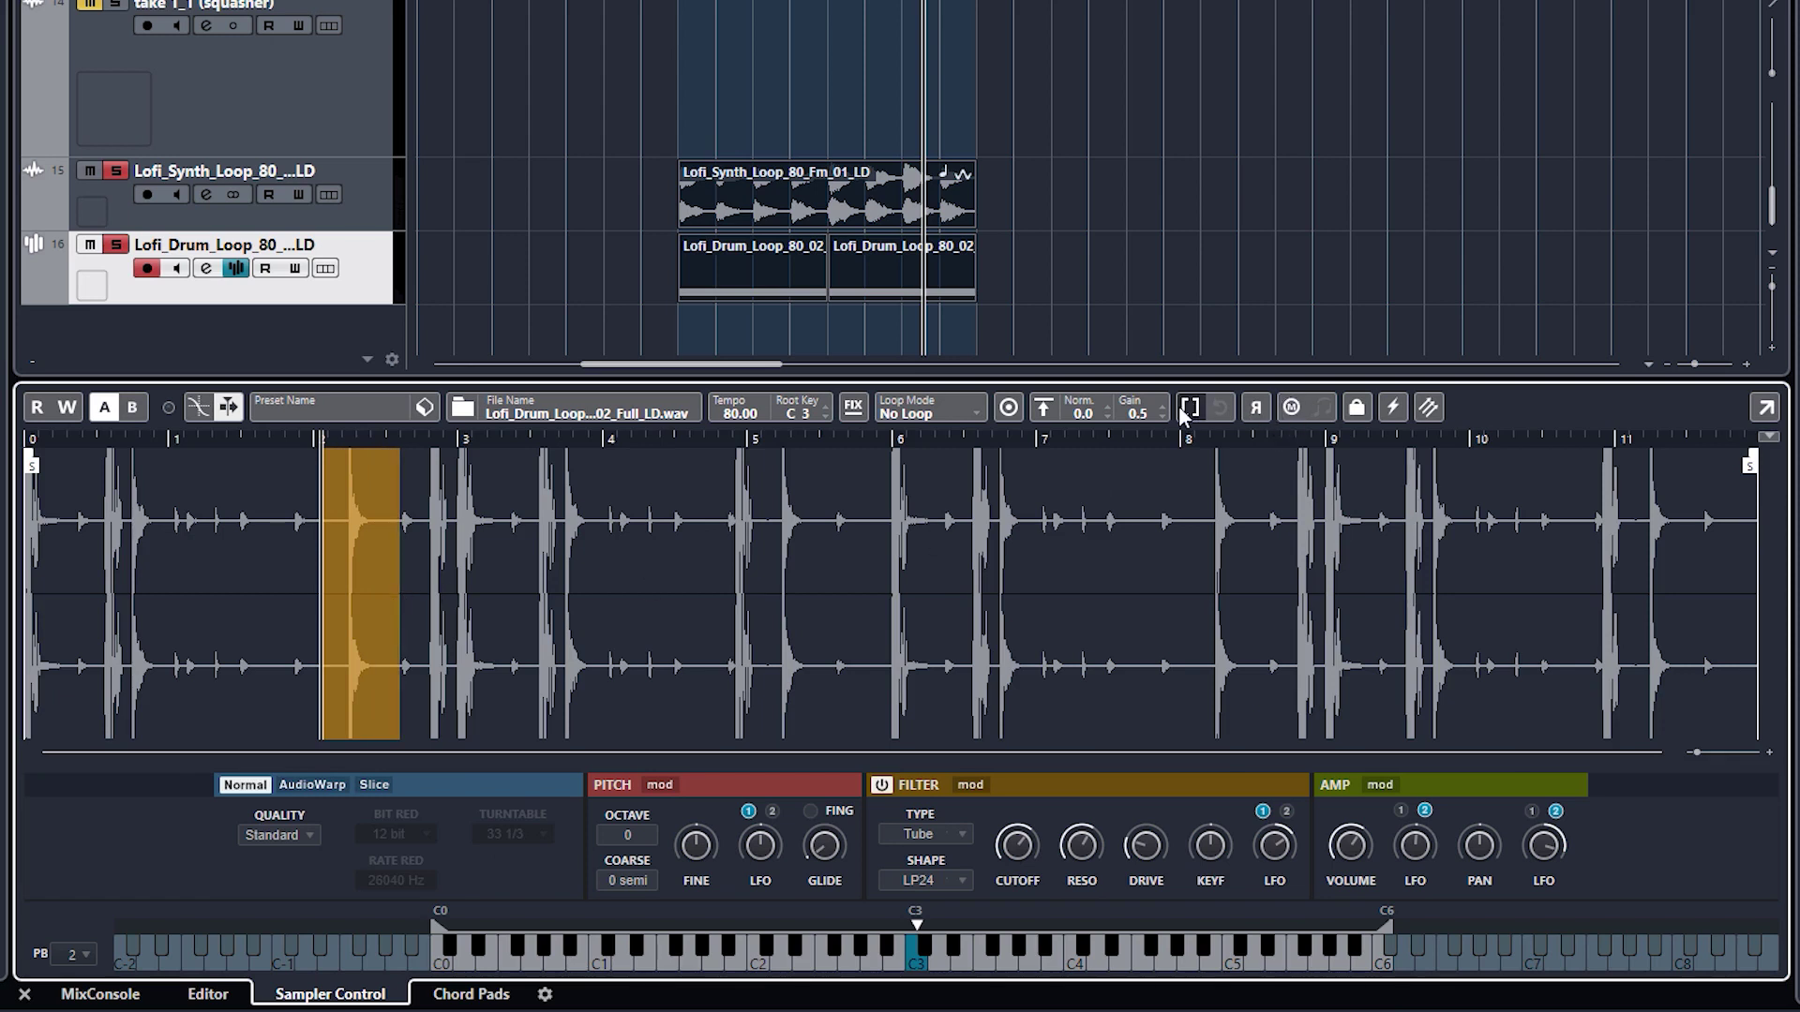
left_click(1188, 409)
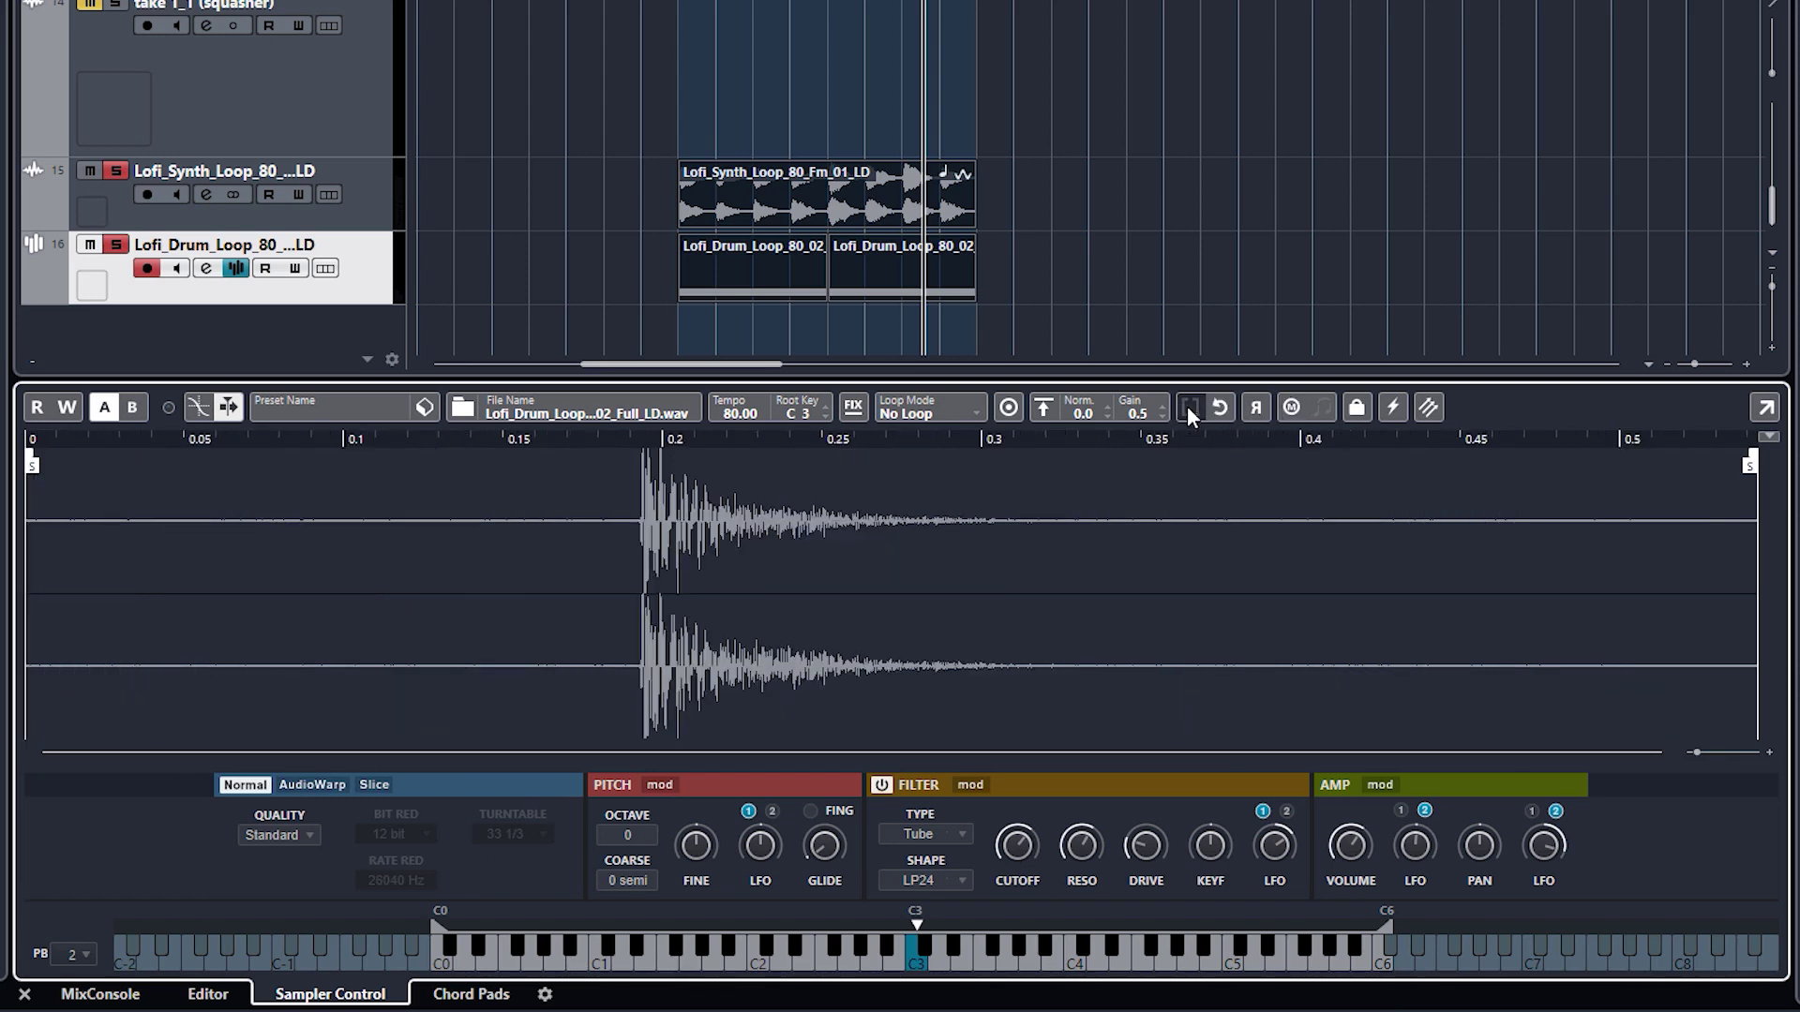
left_click(1219, 410)
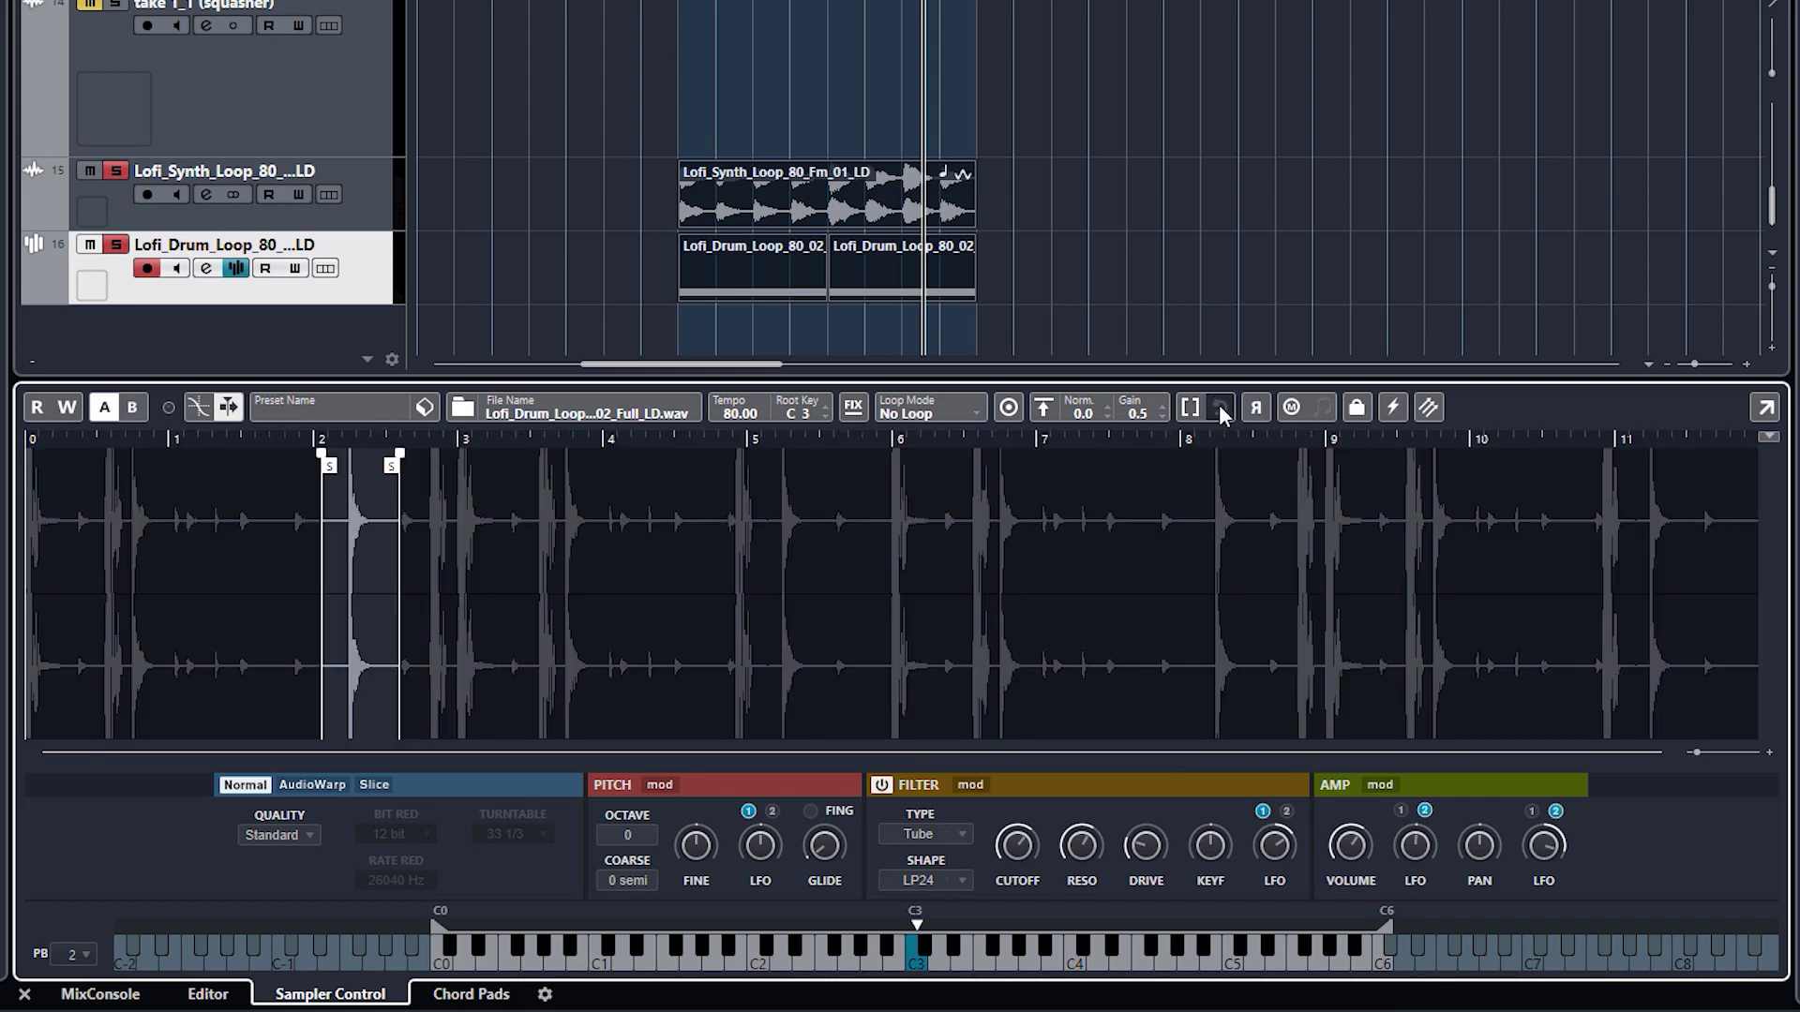
- Adjust the sample start and end and shift the range to about 4.3 to 7.0 on the ruler
mouse_move(391, 465)
left_mouse_down()
mouse_move(642, 491)
mouse_move(705, 478)
left_mouse_up()
mouse_move(489, 441)
left_mouse_down()
mouse_move(381, 483)
mouse_move(997, 551)
mouse_move(553, 494)
mouse_move(916, 510)
left_mouse_up()
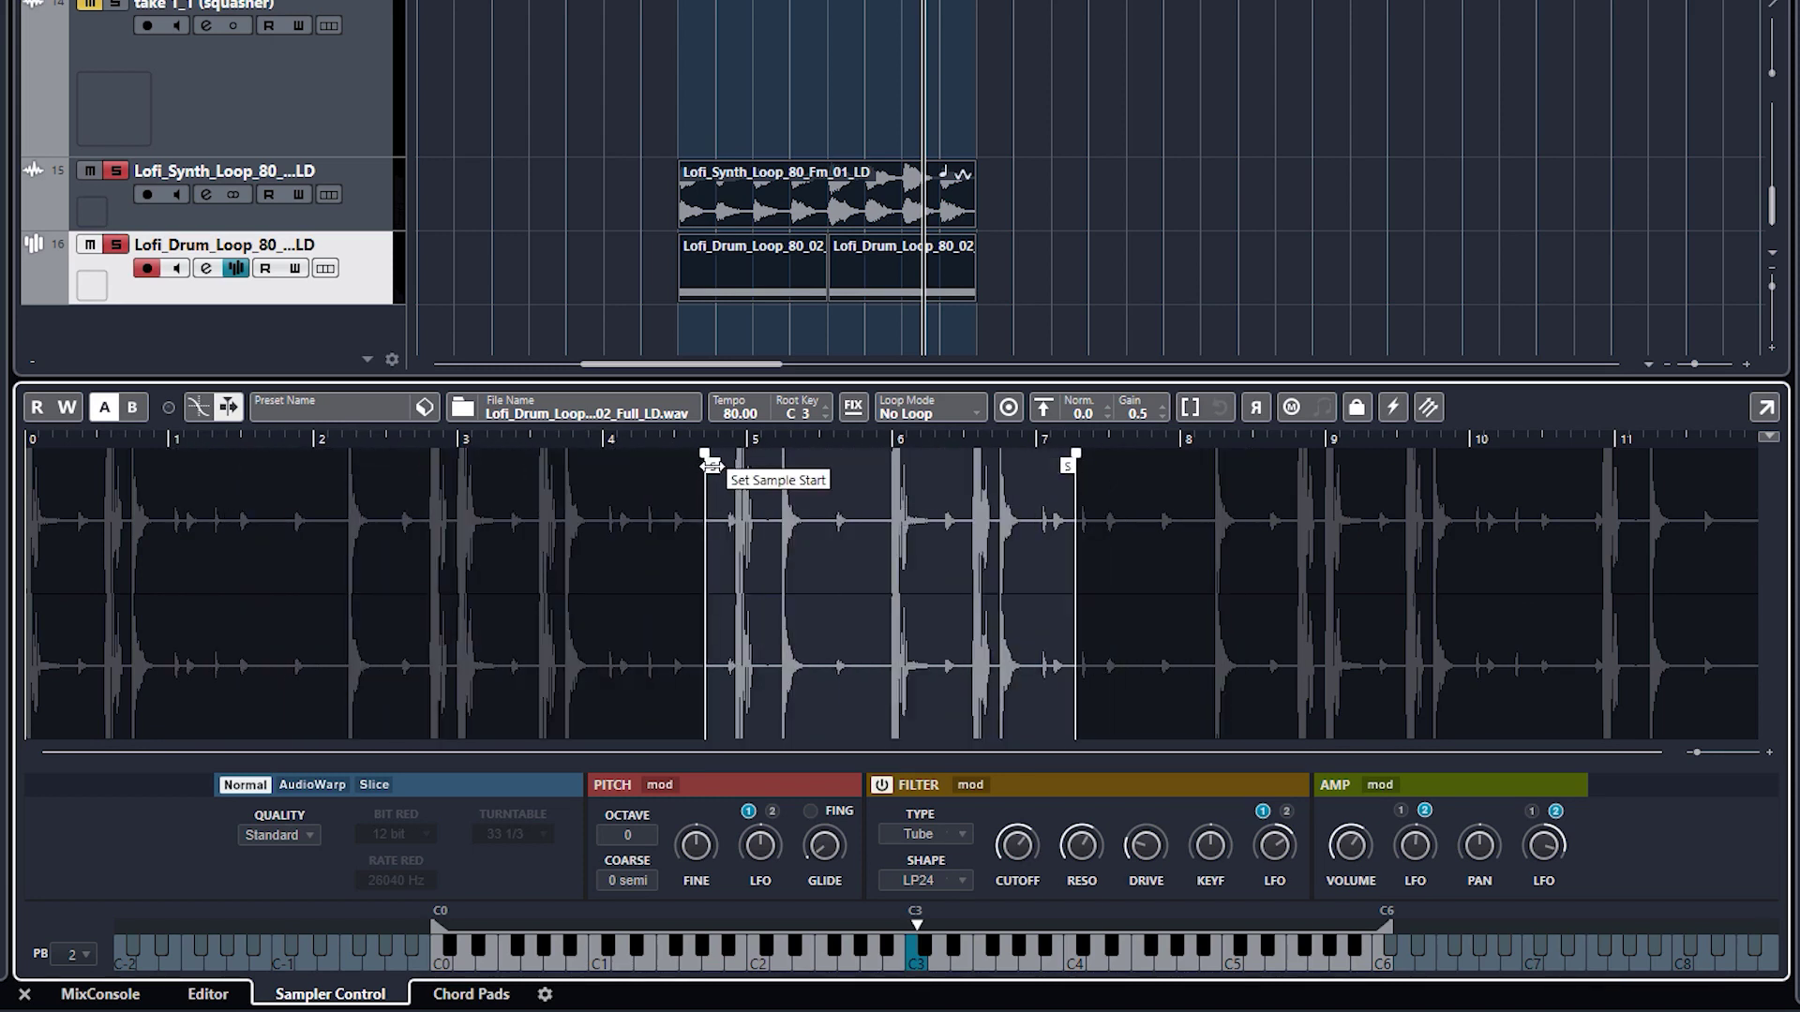
left_click_drag(705, 454, 577, 454)
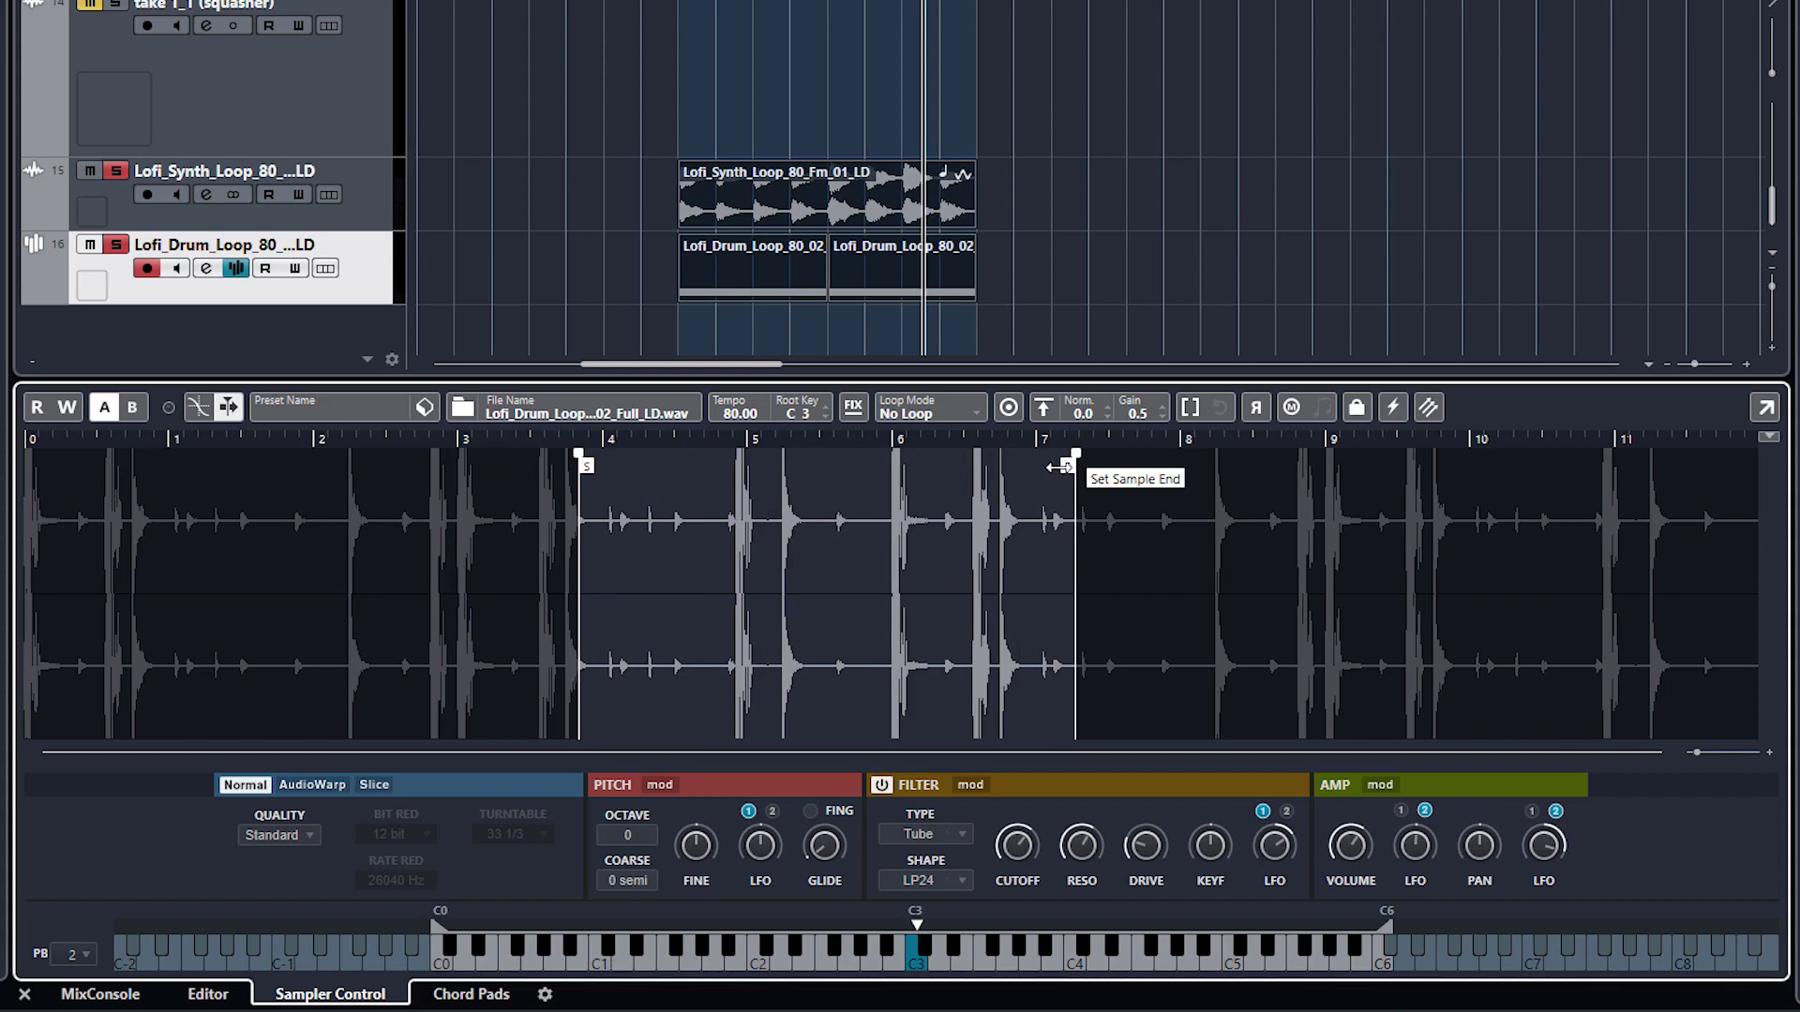
left_click_drag(1071, 462, 965, 462)
mouse_move(804, 475)
left_mouse_down()
mouse_move(542, 482)
mouse_move(890, 499)
left_mouse_up()
- View the sample quality options, keep Standard, and open the pitch envelope and LFO settings
left_click(306, 843)
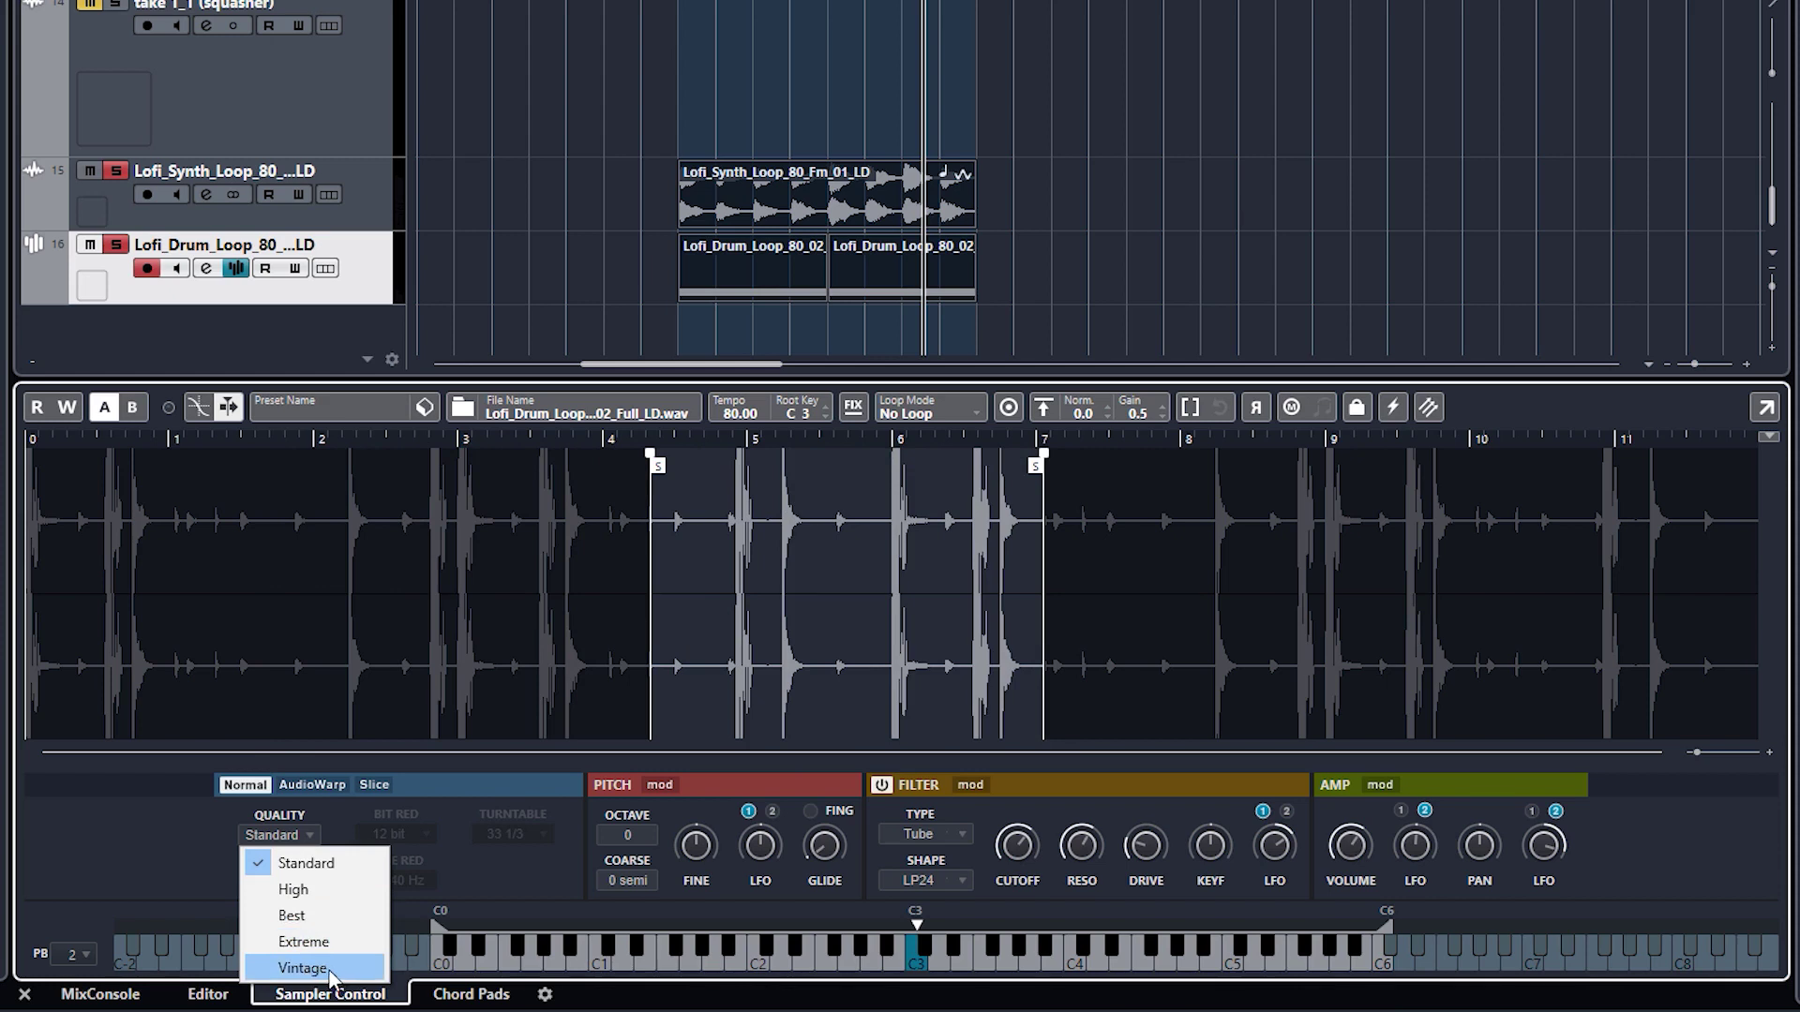
left_click(261, 814)
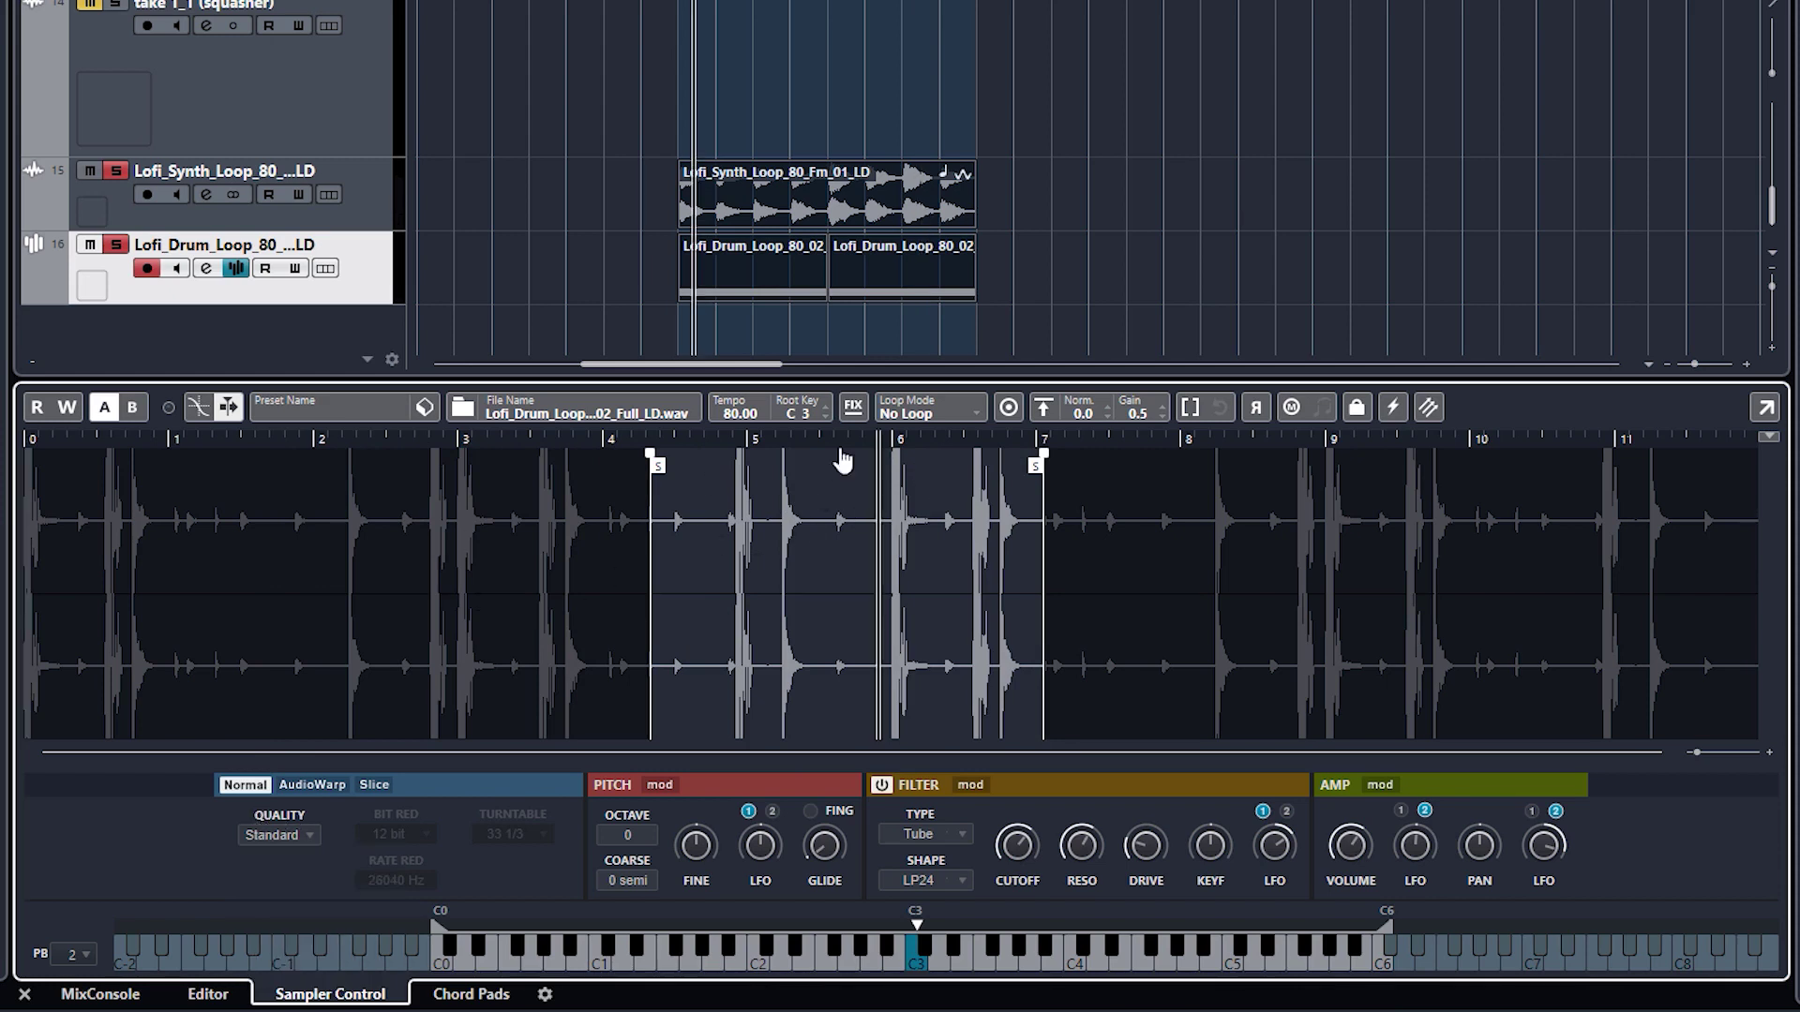
left_click(660, 785)
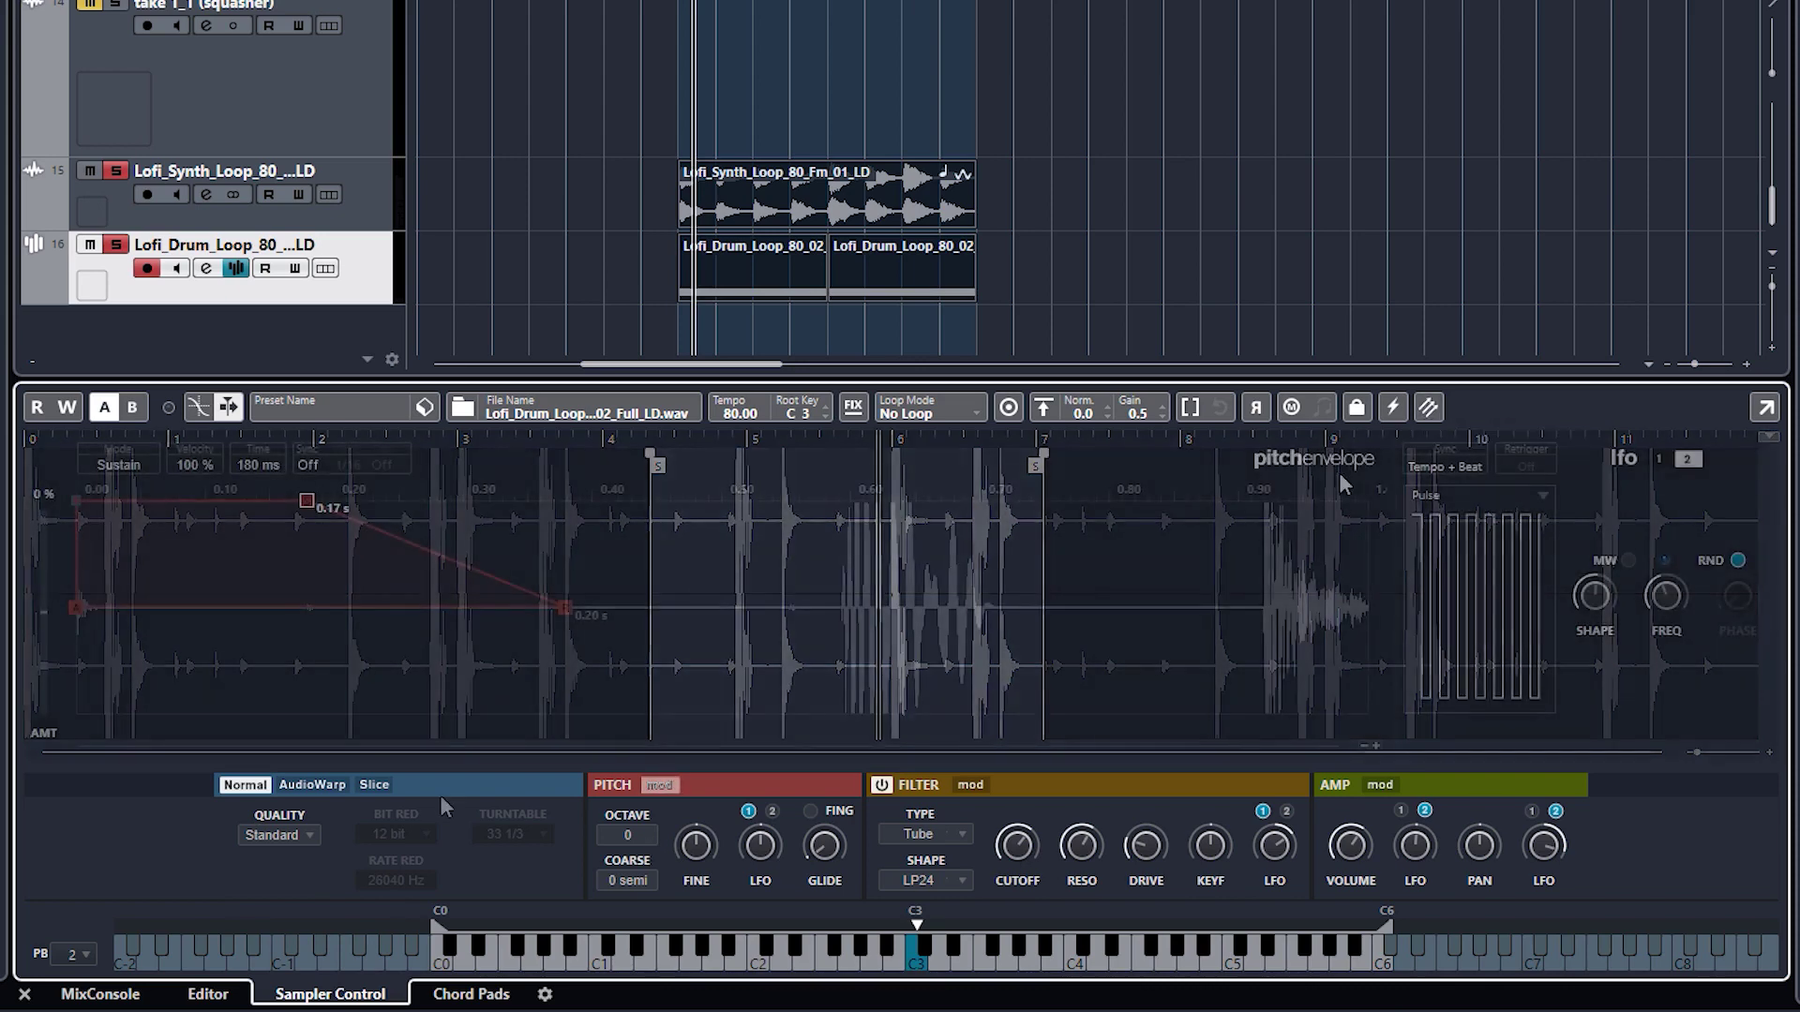
- View the sampler track's options for transferring the sample to another instrument, and dismiss them without transferring
left_click(1427, 408)
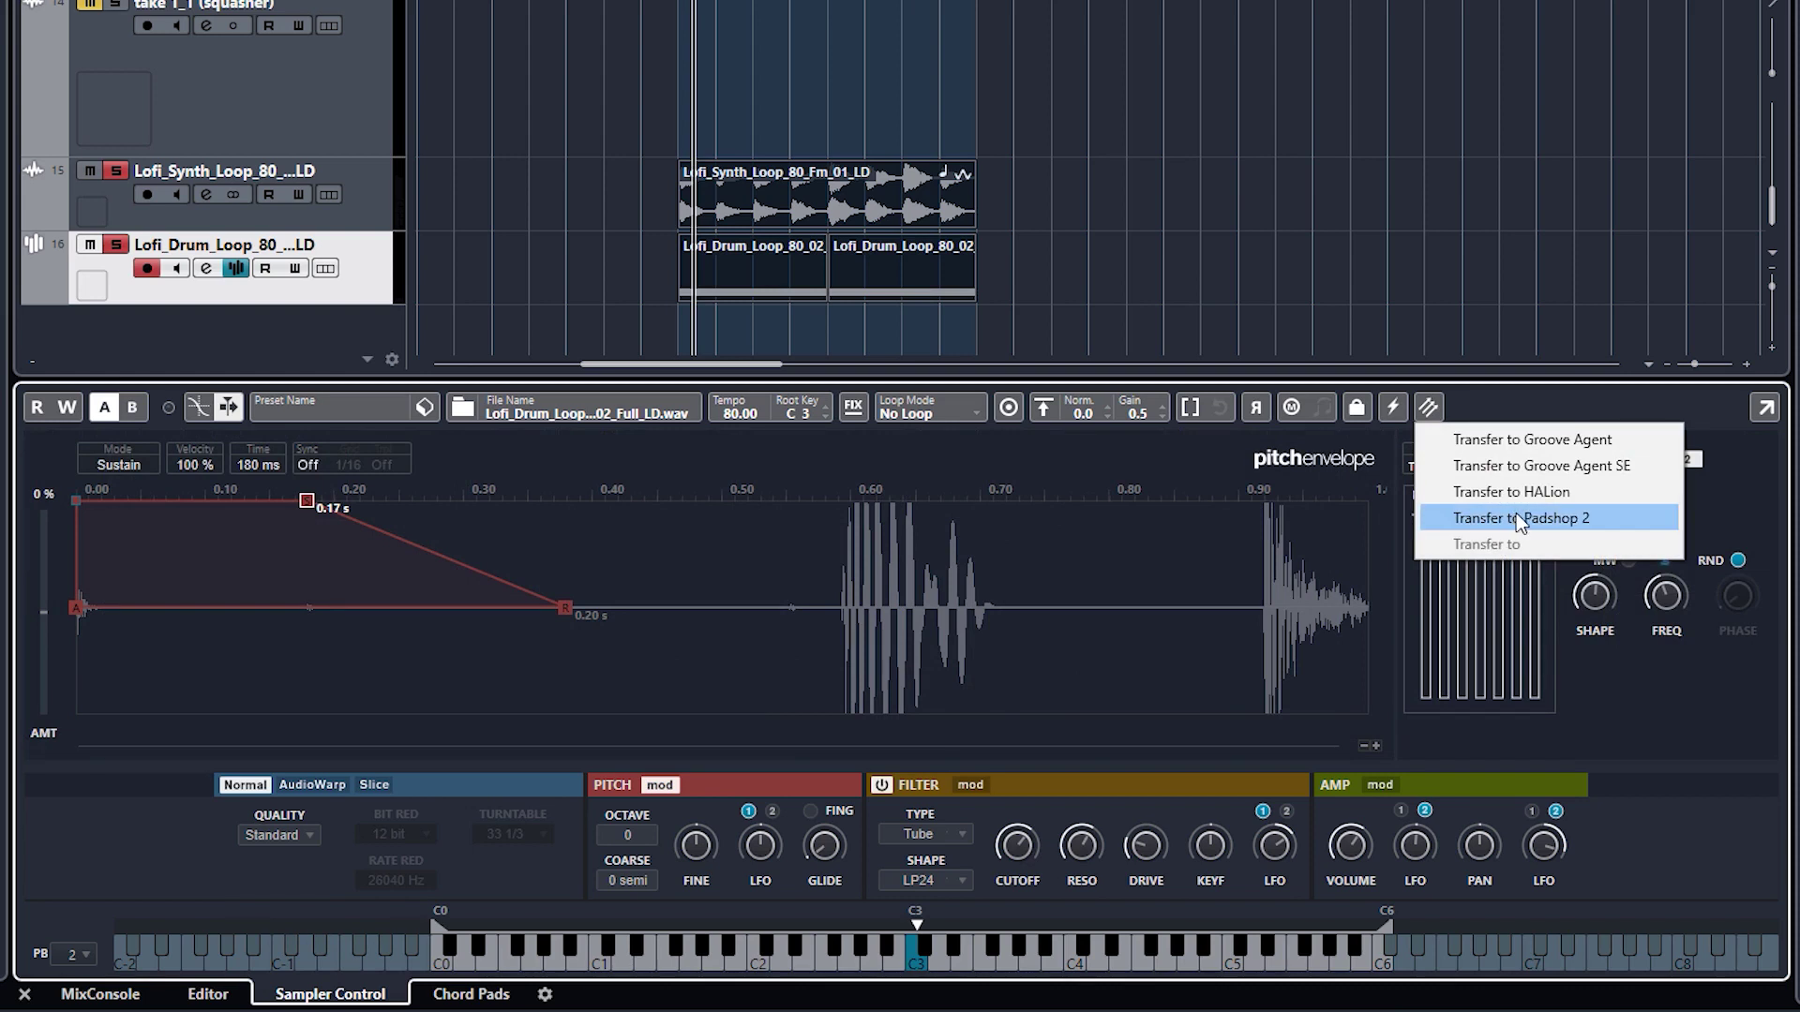
left_click(1531, 406)
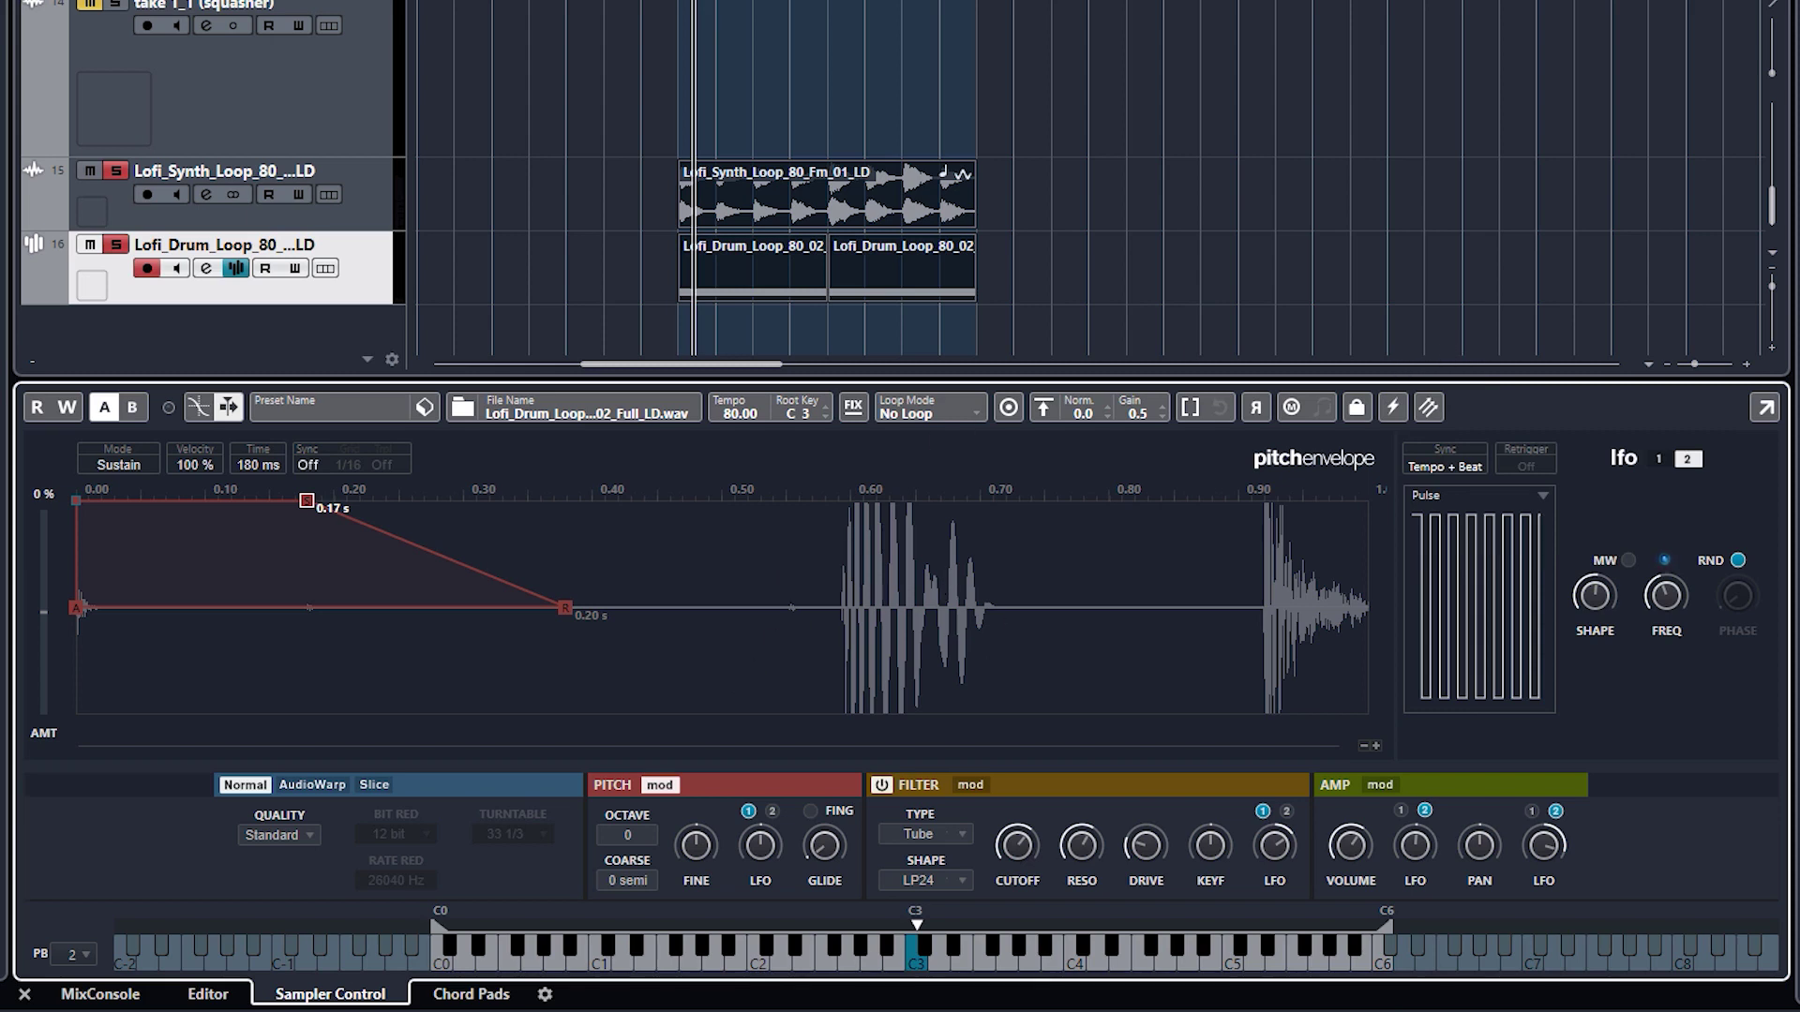
key("ctrl+alt+e")
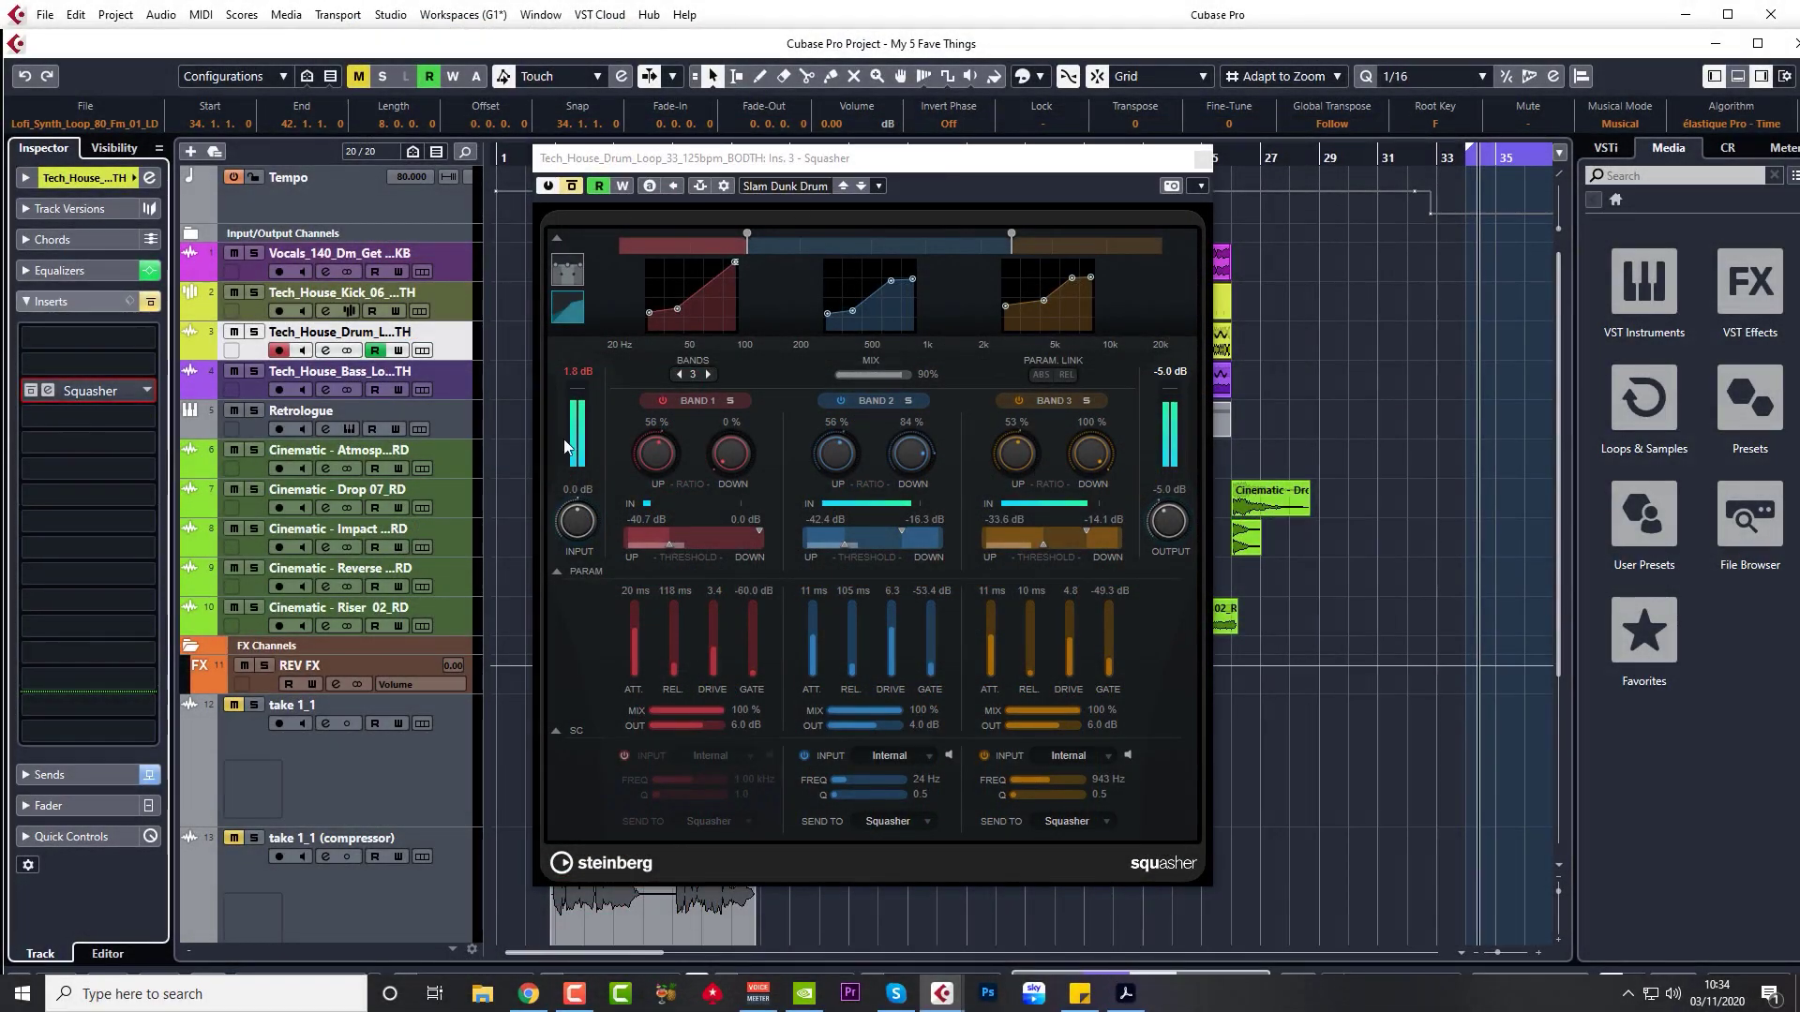
- Add Compressor in the insert slot below Squasher on the drum loop track and arrange both plug-in windows for comparison
left_click_drag(938, 159, 974, 131)
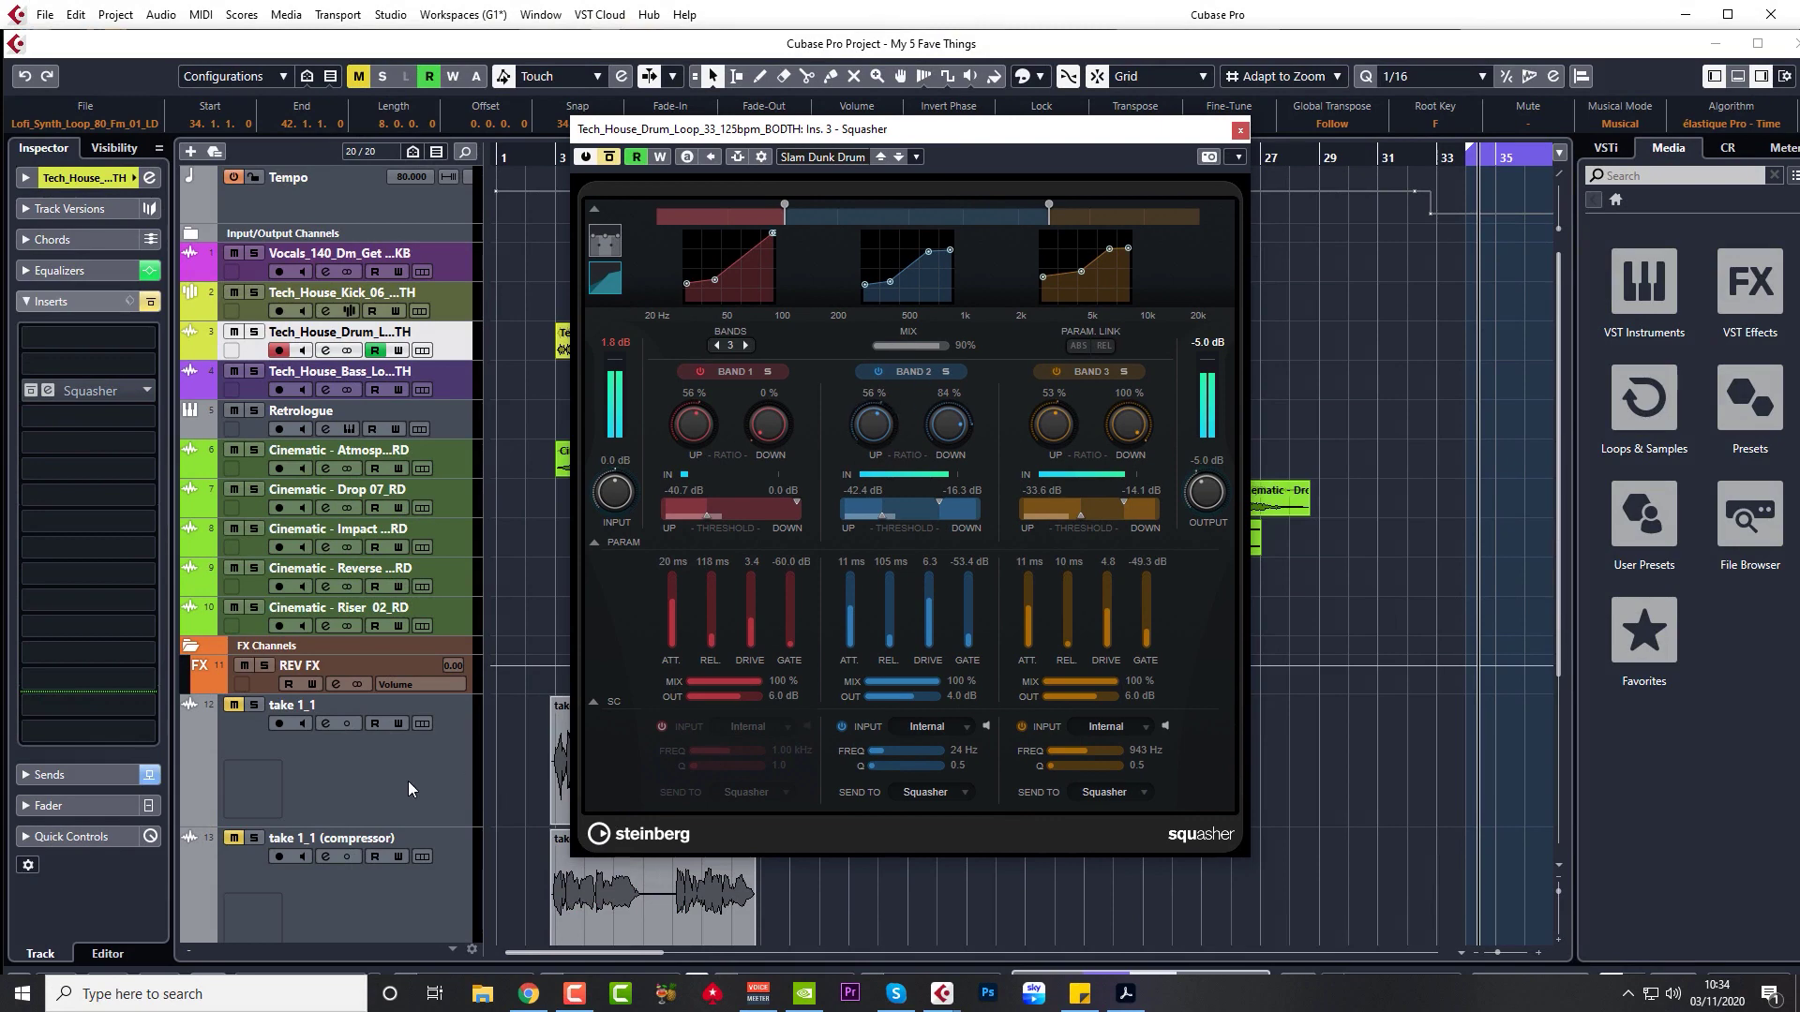
left_click(122, 418)
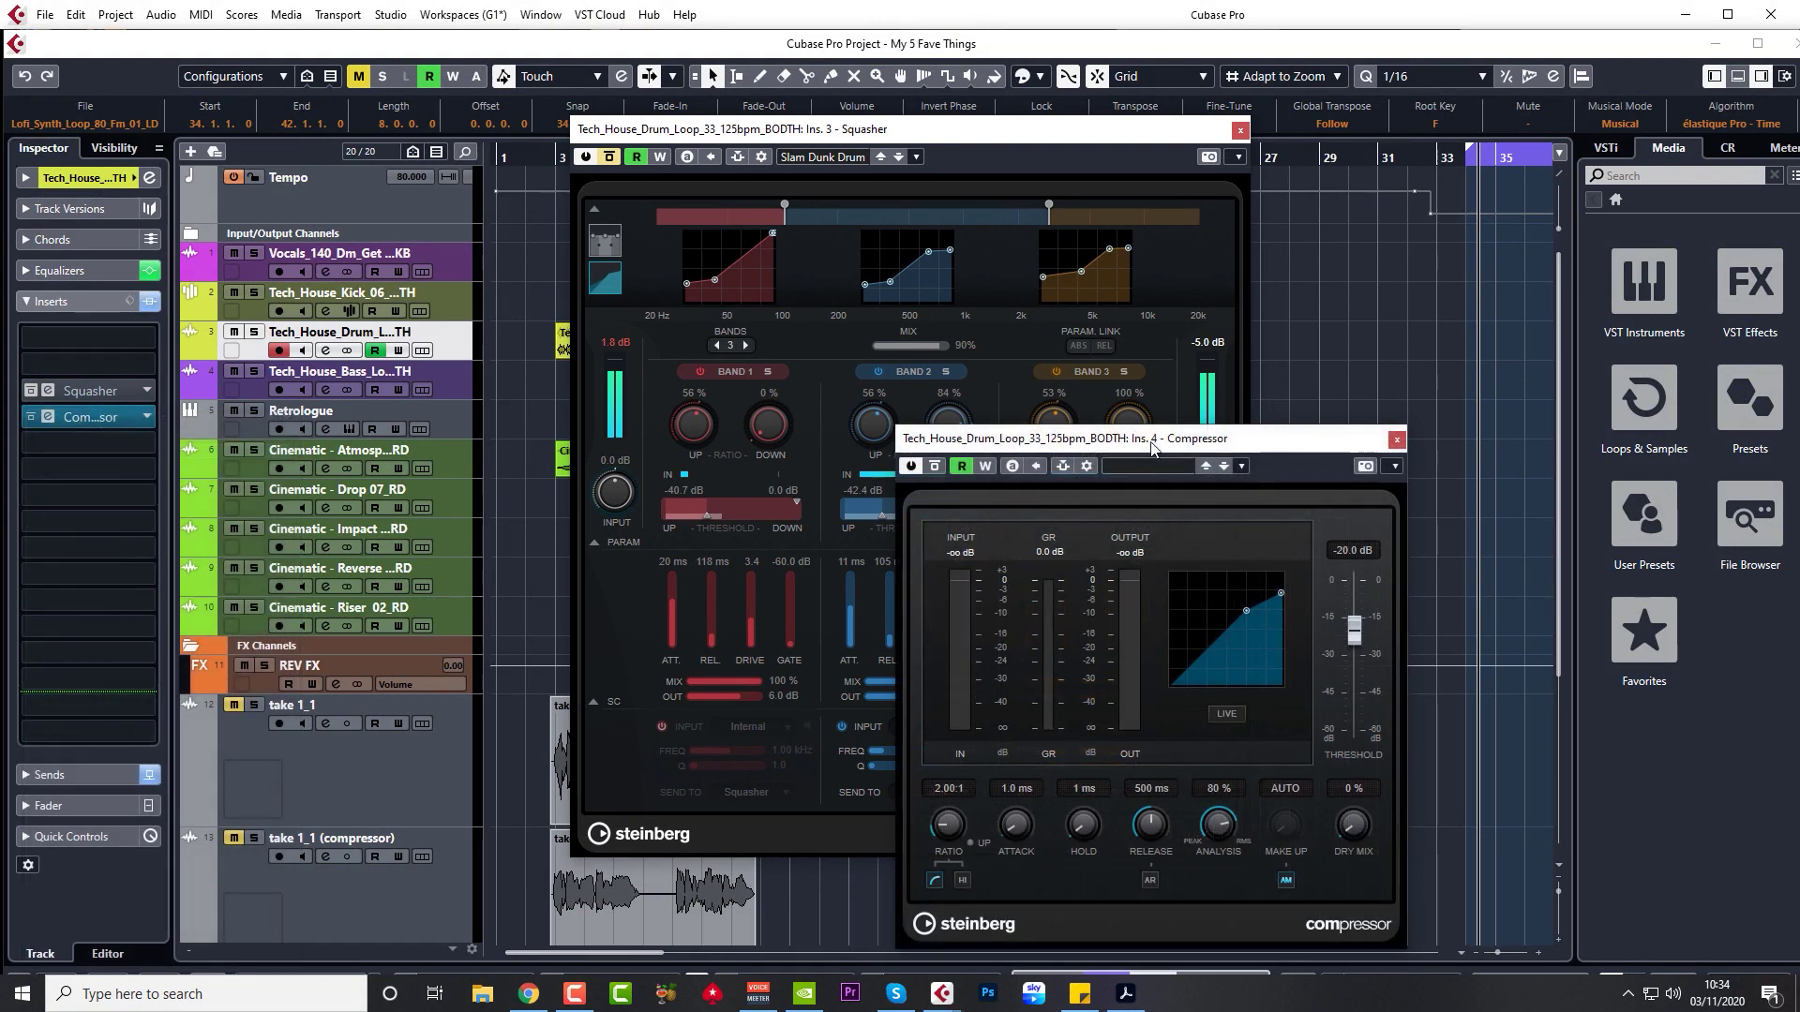
left_click_drag(1155, 438, 1287, 199)
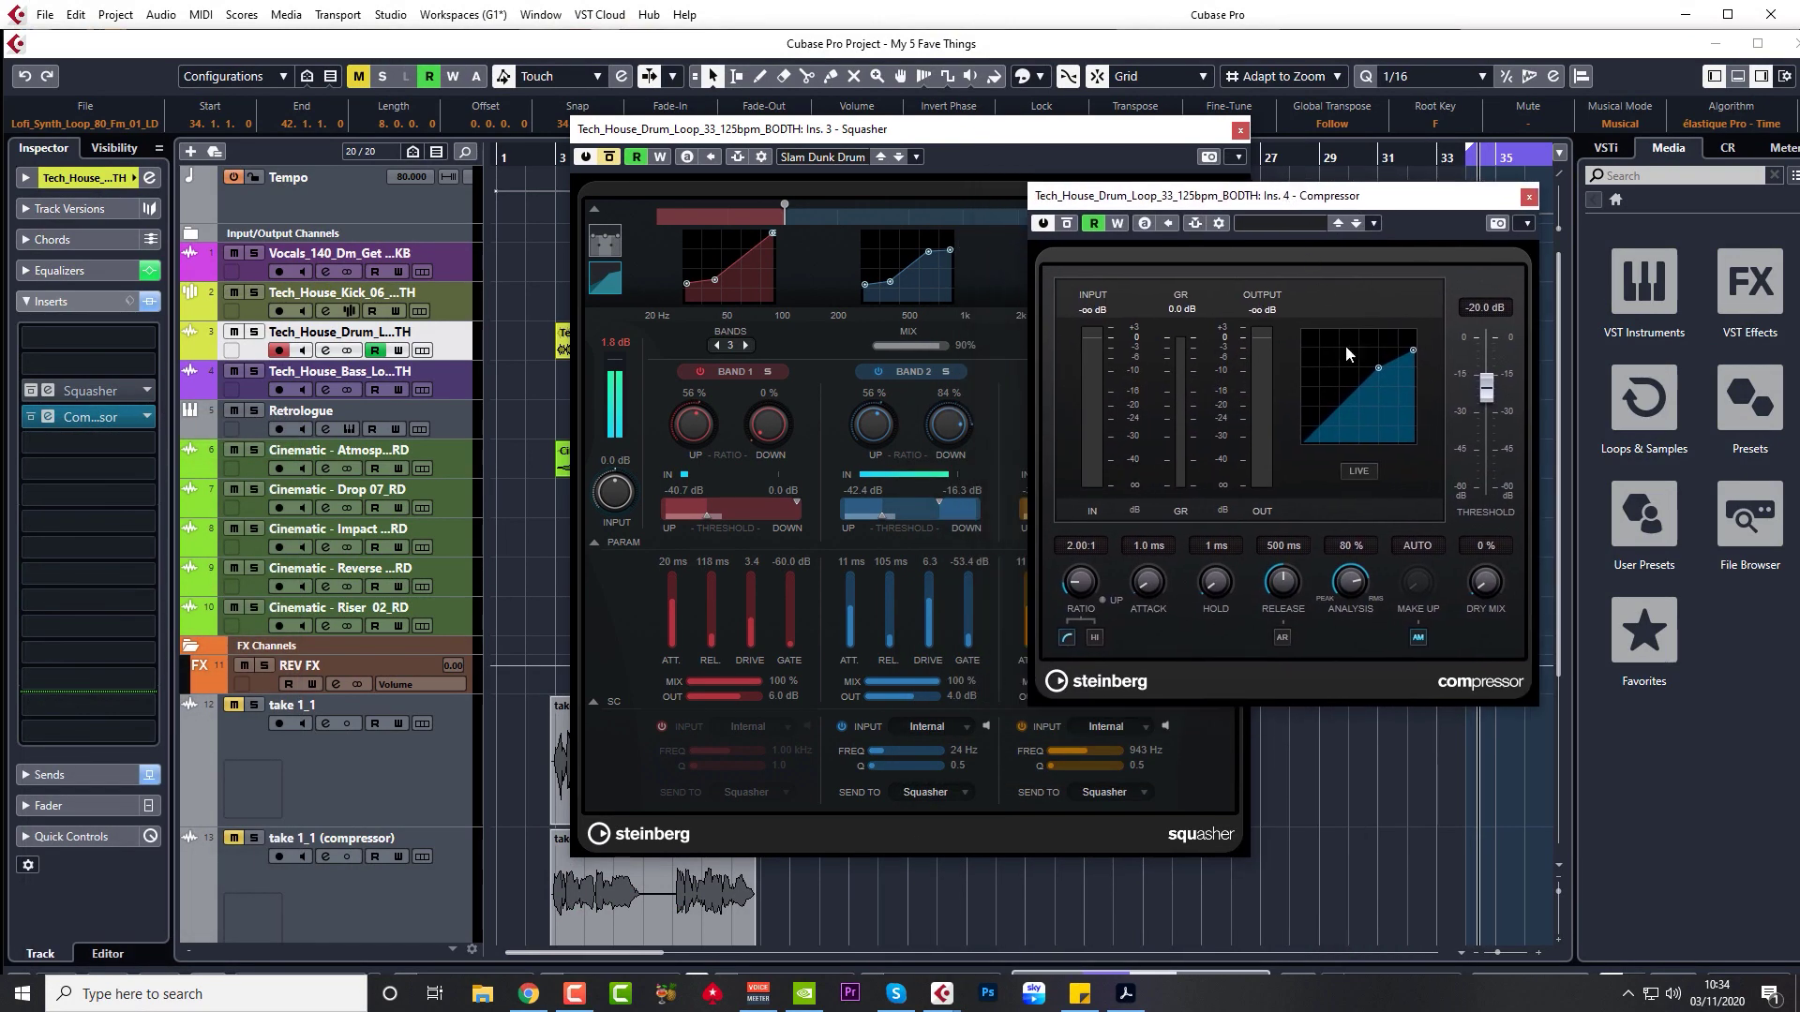
- Set the Compressor's threshold to -22.9 dB and its ratio to 6.44:1, and close its window
mouse_move(1491, 389)
left_mouse_down()
mouse_move(1489, 418)
mouse_move(1490, 399)
left_mouse_up()
left_click_drag(1072, 589, 1075, 564)
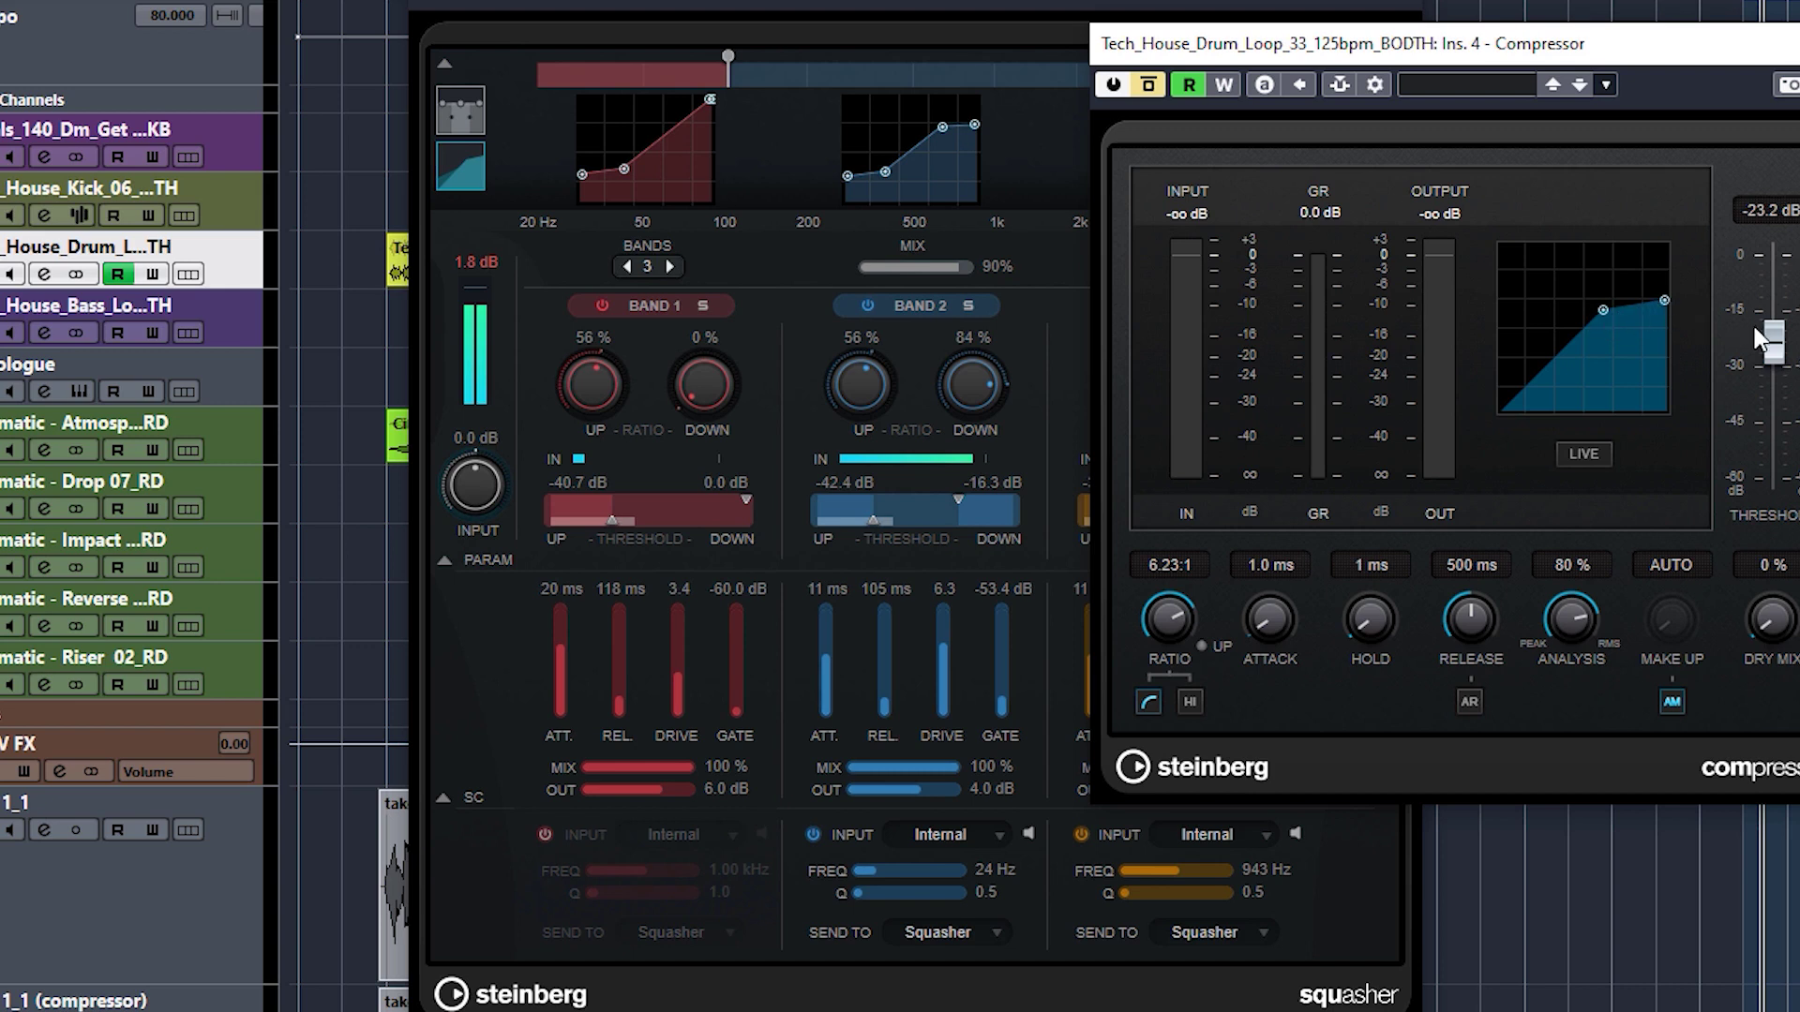
mouse_move(1757, 339)
left_mouse_down()
mouse_move(1758, 362)
mouse_move(1759, 338)
left_mouse_up()
left_click_drag(1173, 611, 1172, 624)
left_click_drag(1396, 53, 1527, 1)
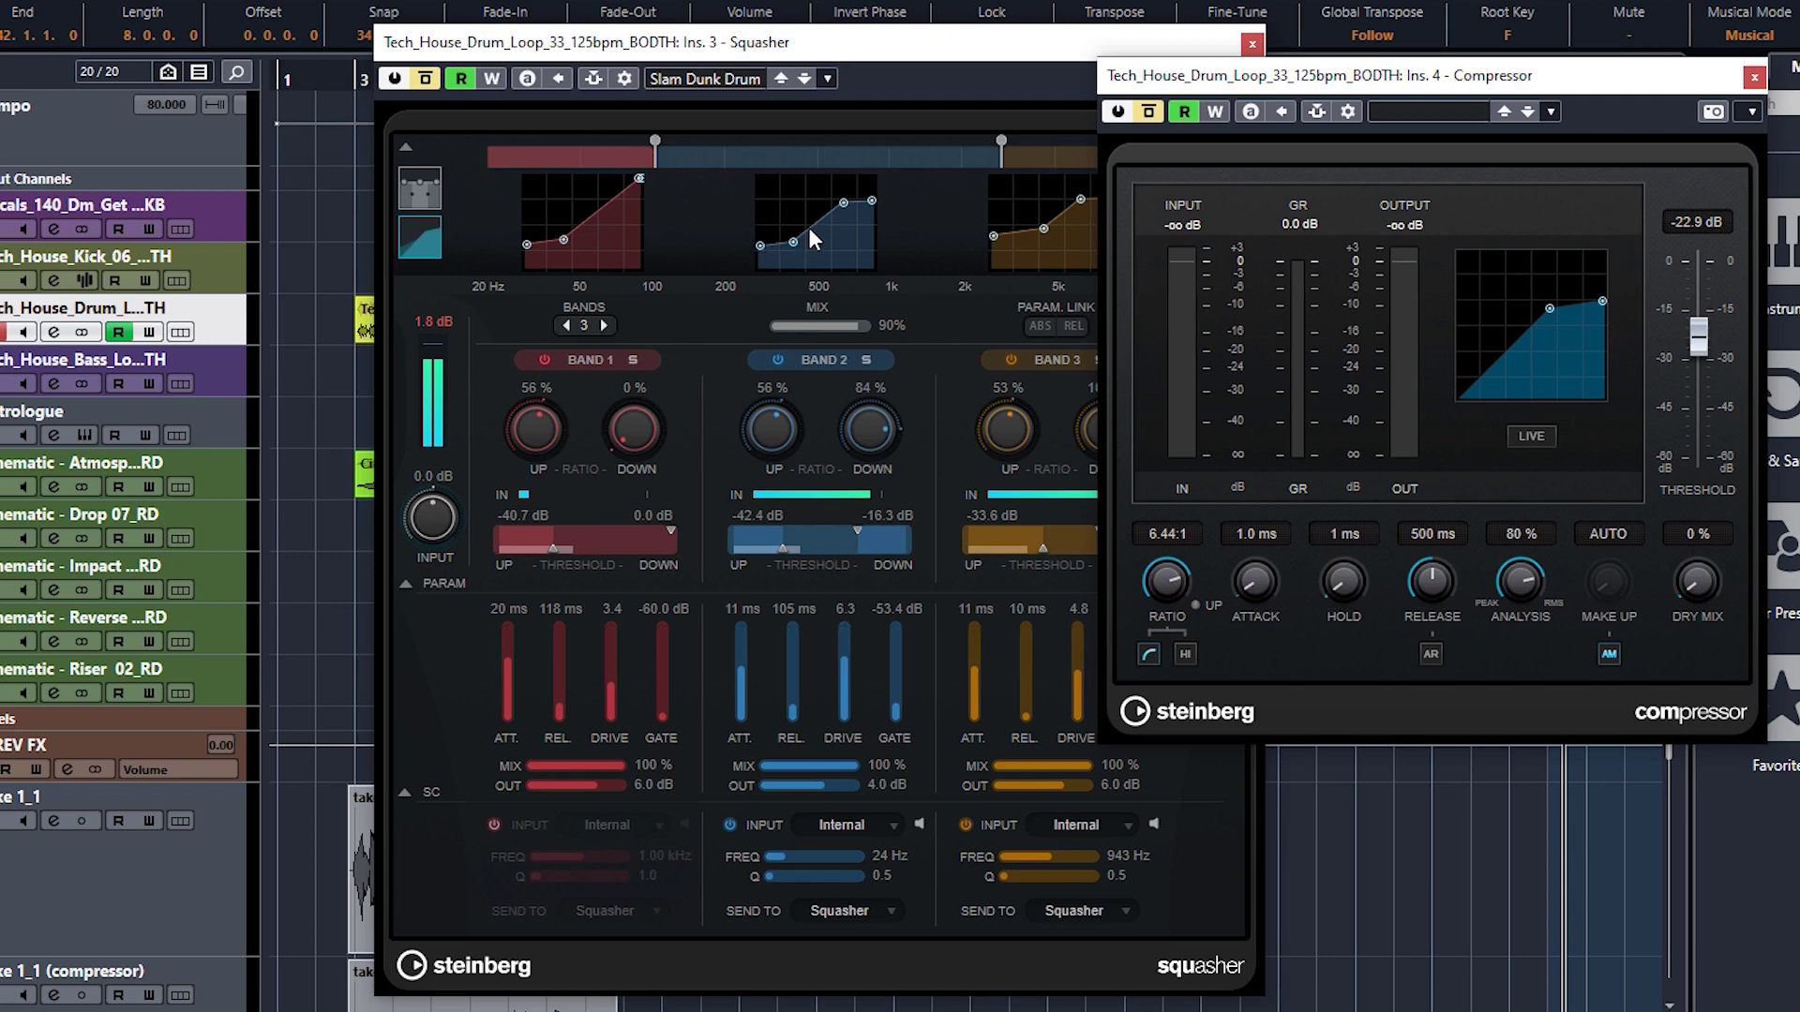
key("Escape")
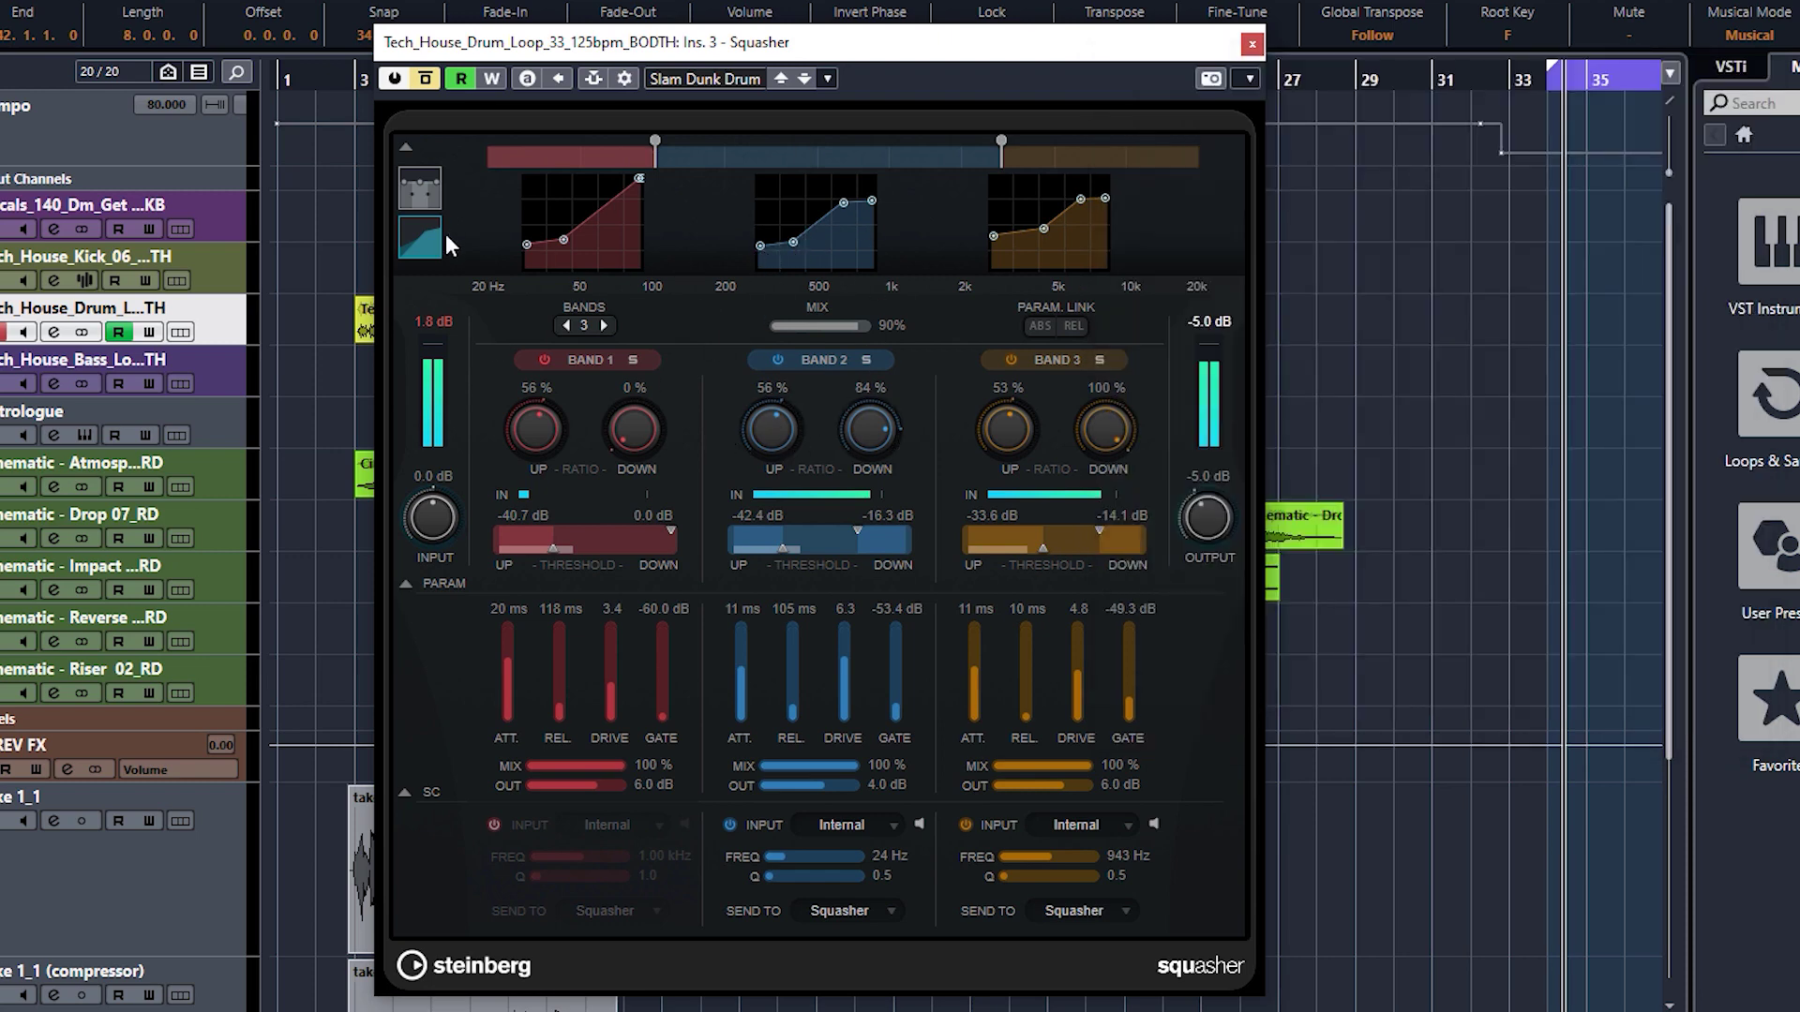
- Show Squasher's spectrum view and play the project with the locators set around the bass loop event
left_click(419, 189)
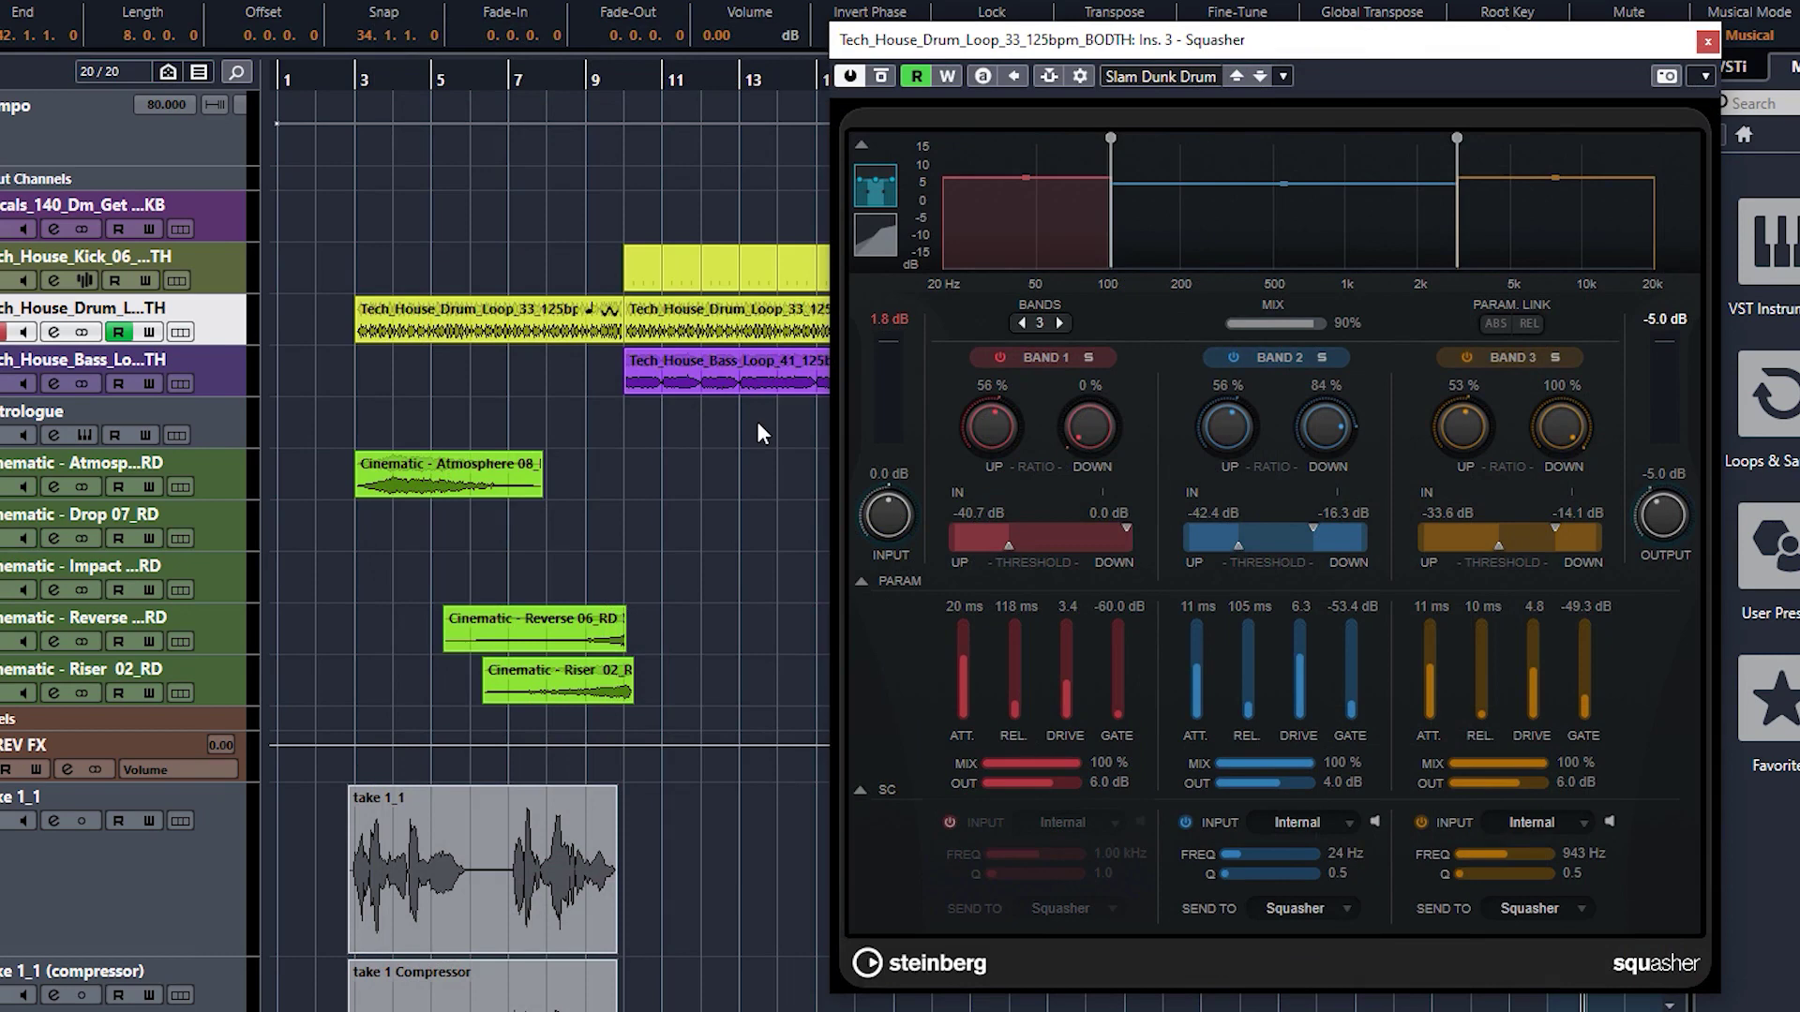
left_click(757, 421)
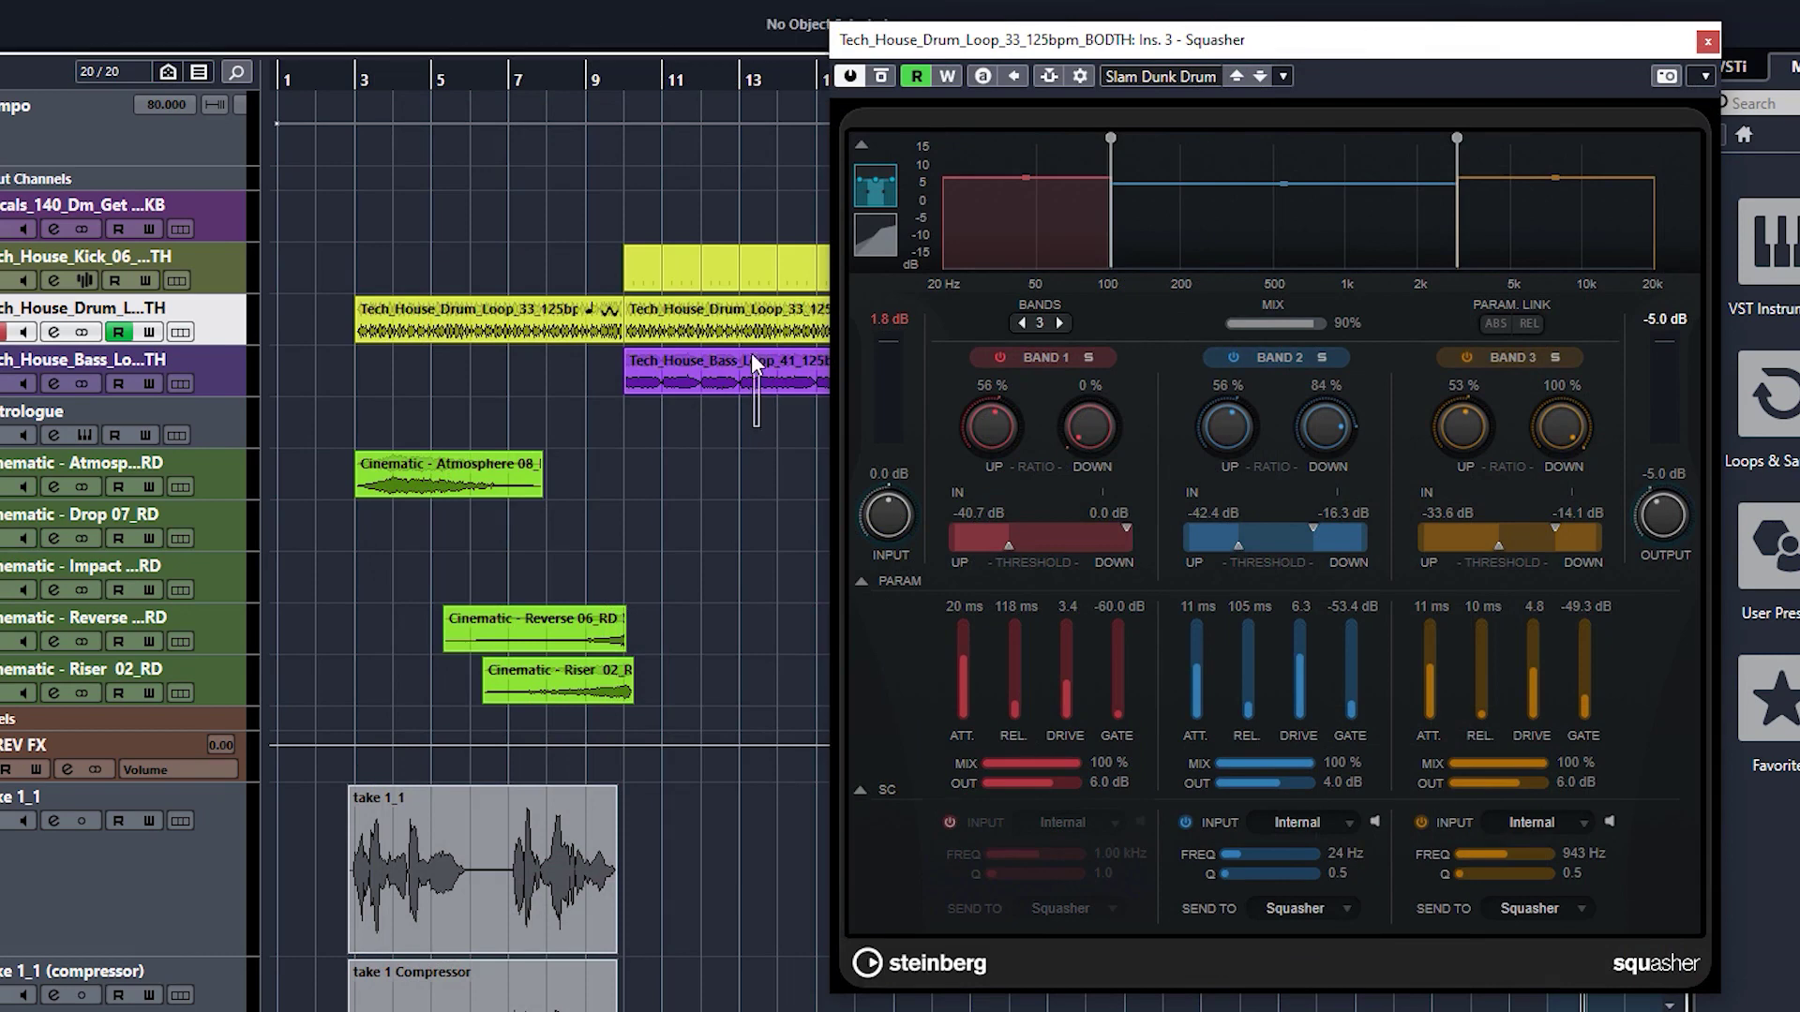
left_click(751, 358)
key("p")
key("space")
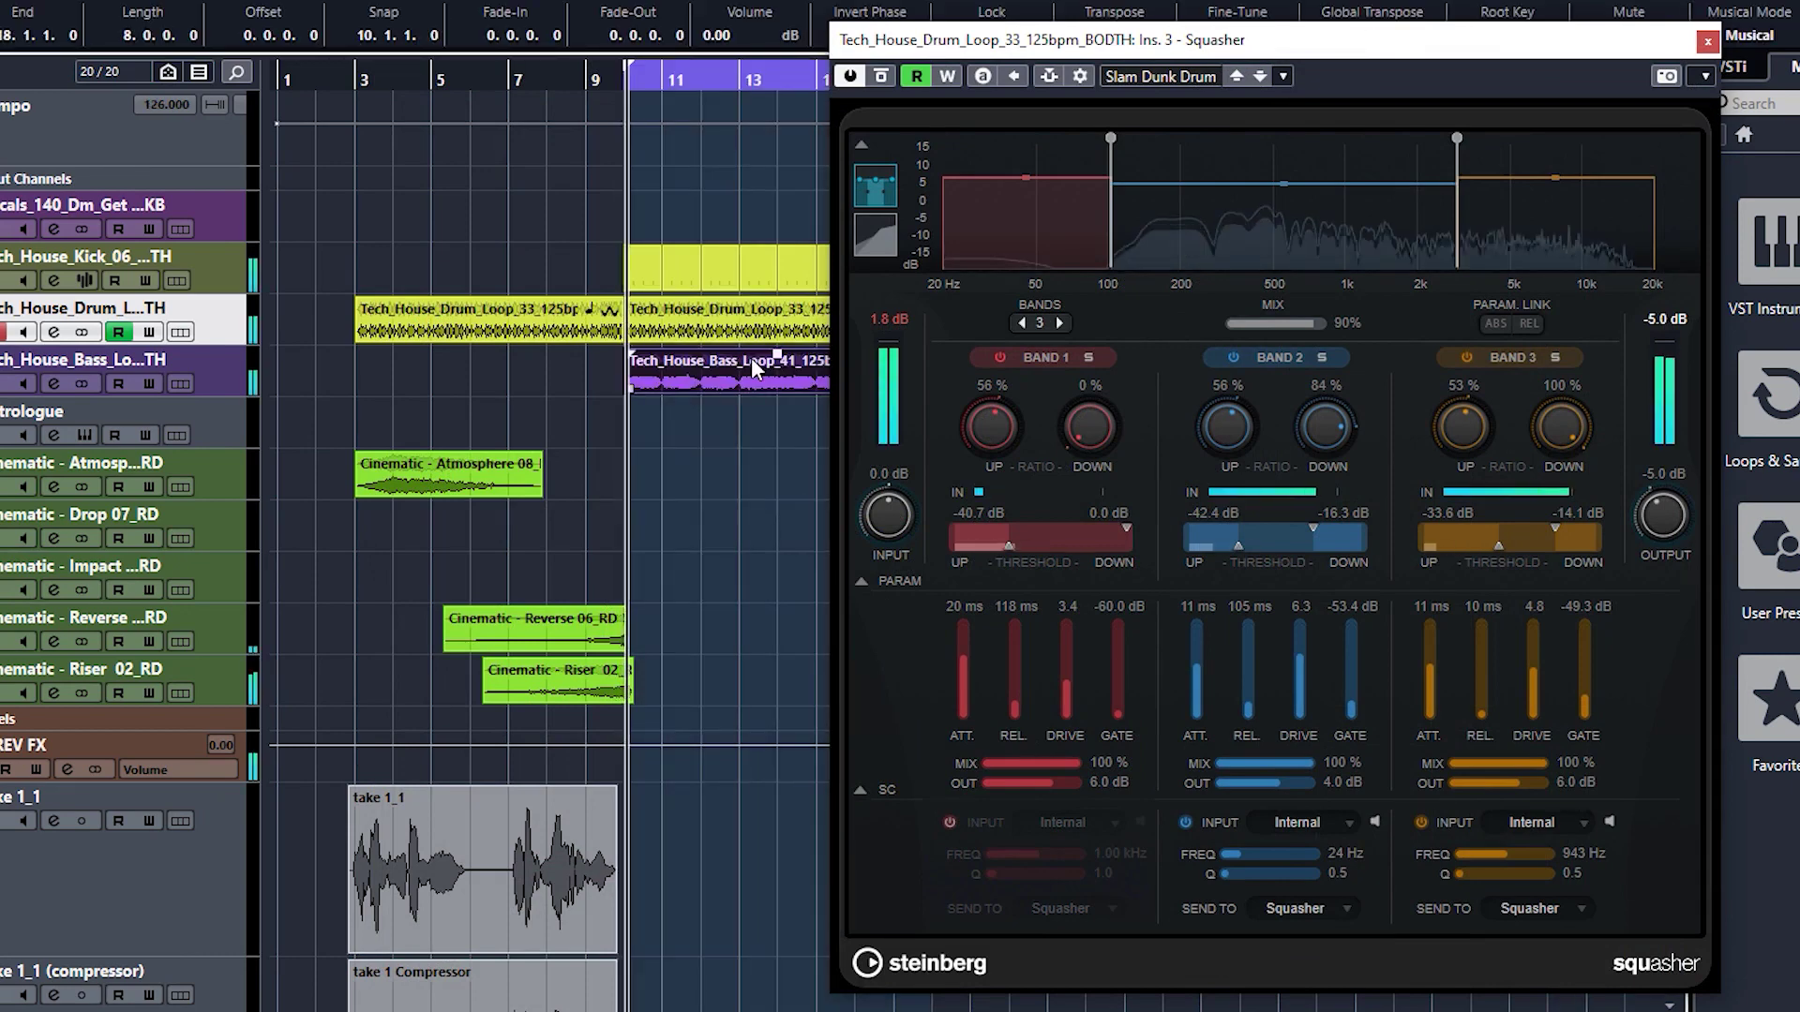
left_click_drag(1226, 47, 798, 41)
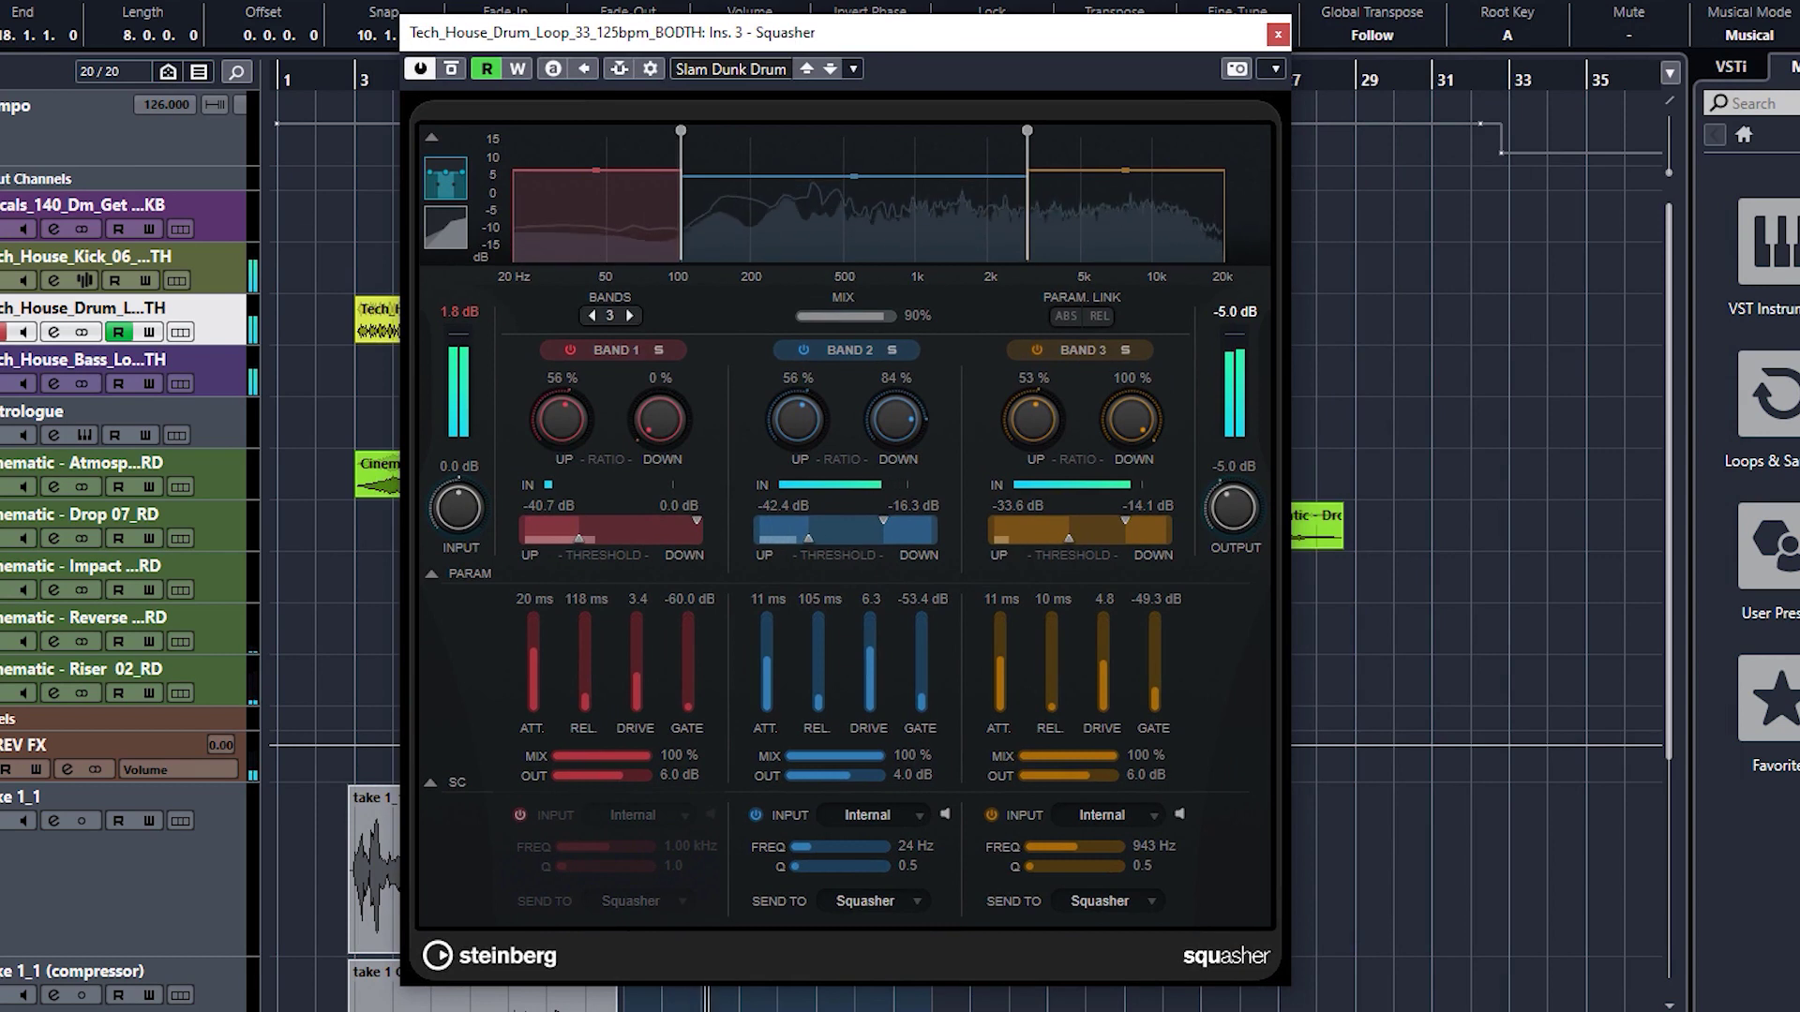
key("space")
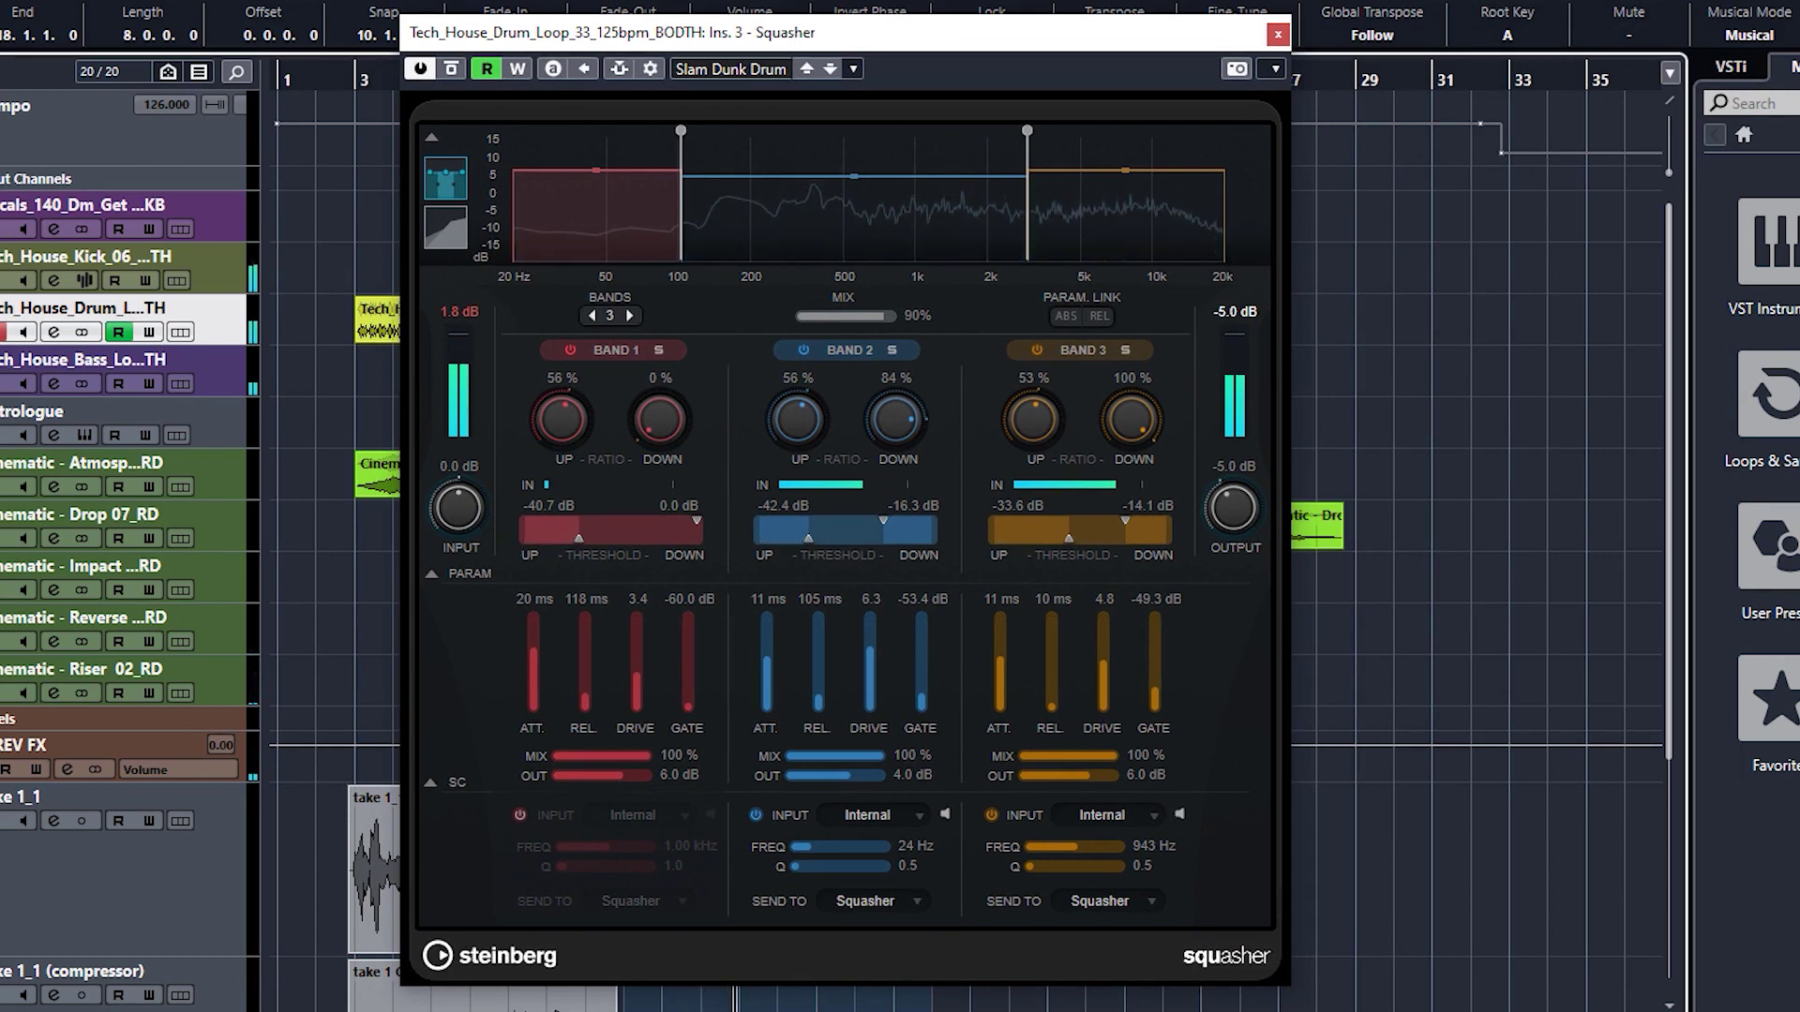
- Audition the Squasher presets Slam Dunk Drums 1 and 2 and Drums Smashed 01 and 02, and load Slam Dunk Drums 3
left_click(757, 69)
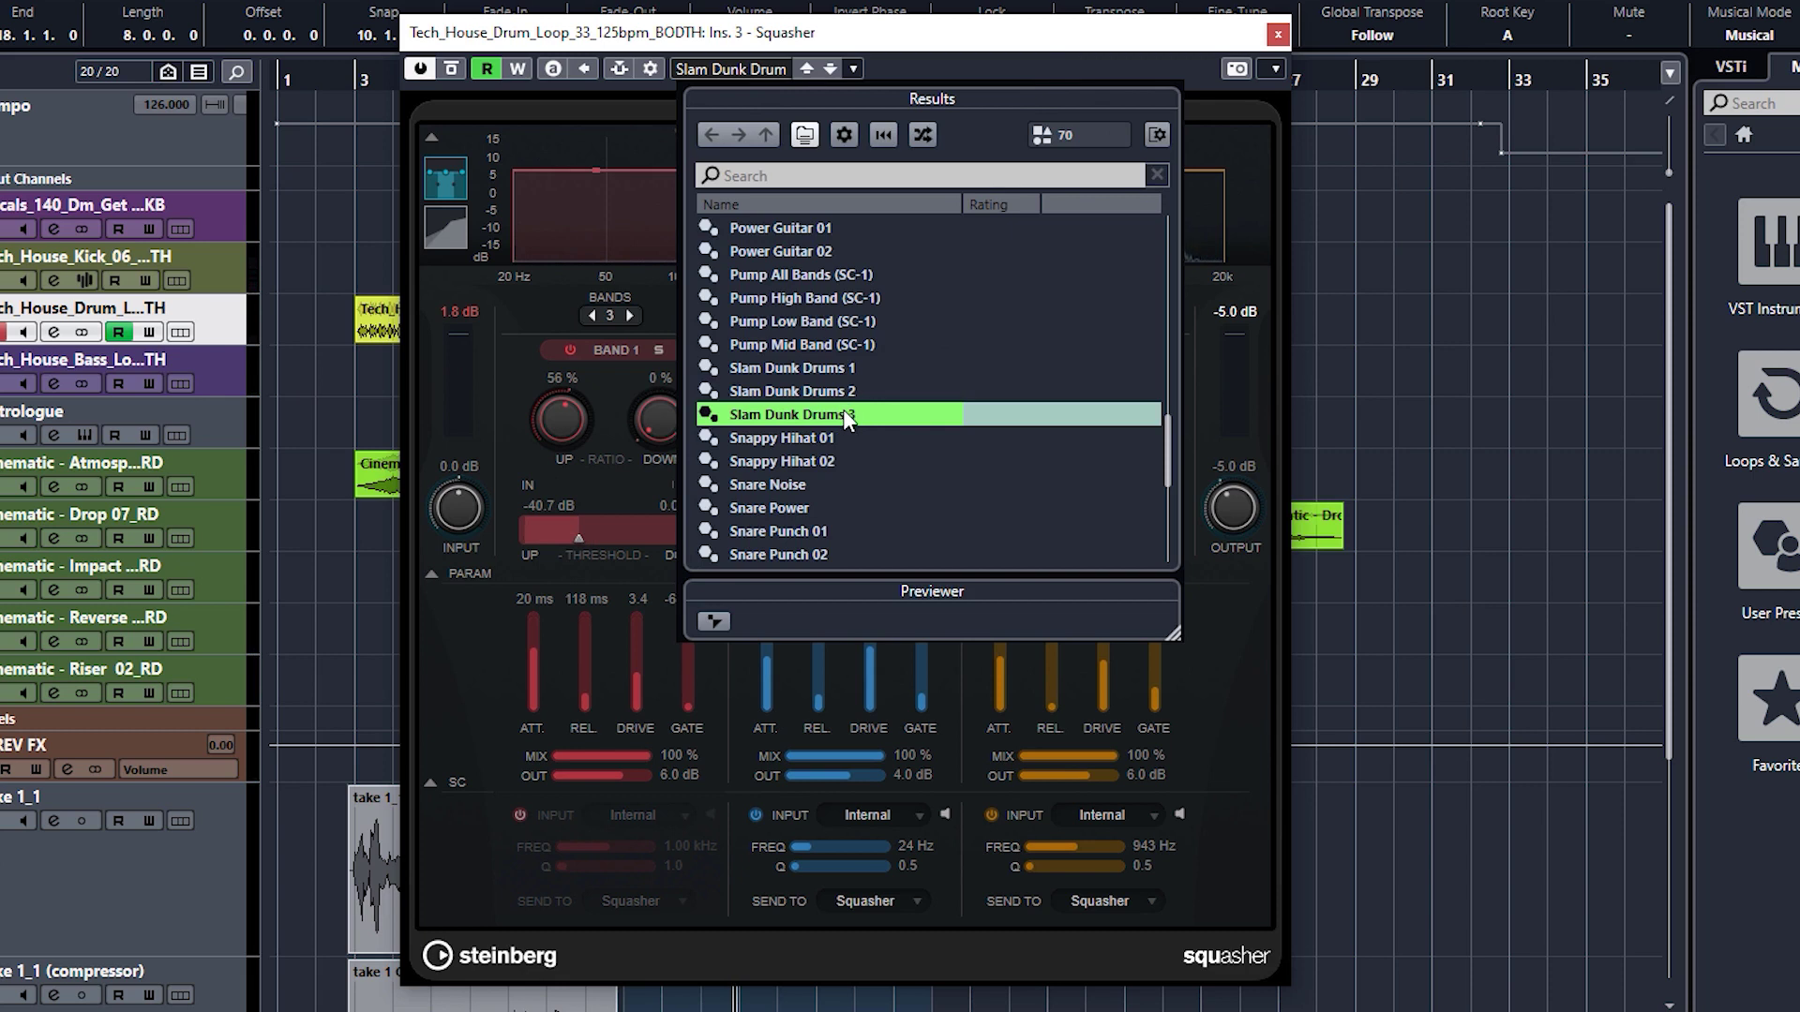
left_click(845, 368)
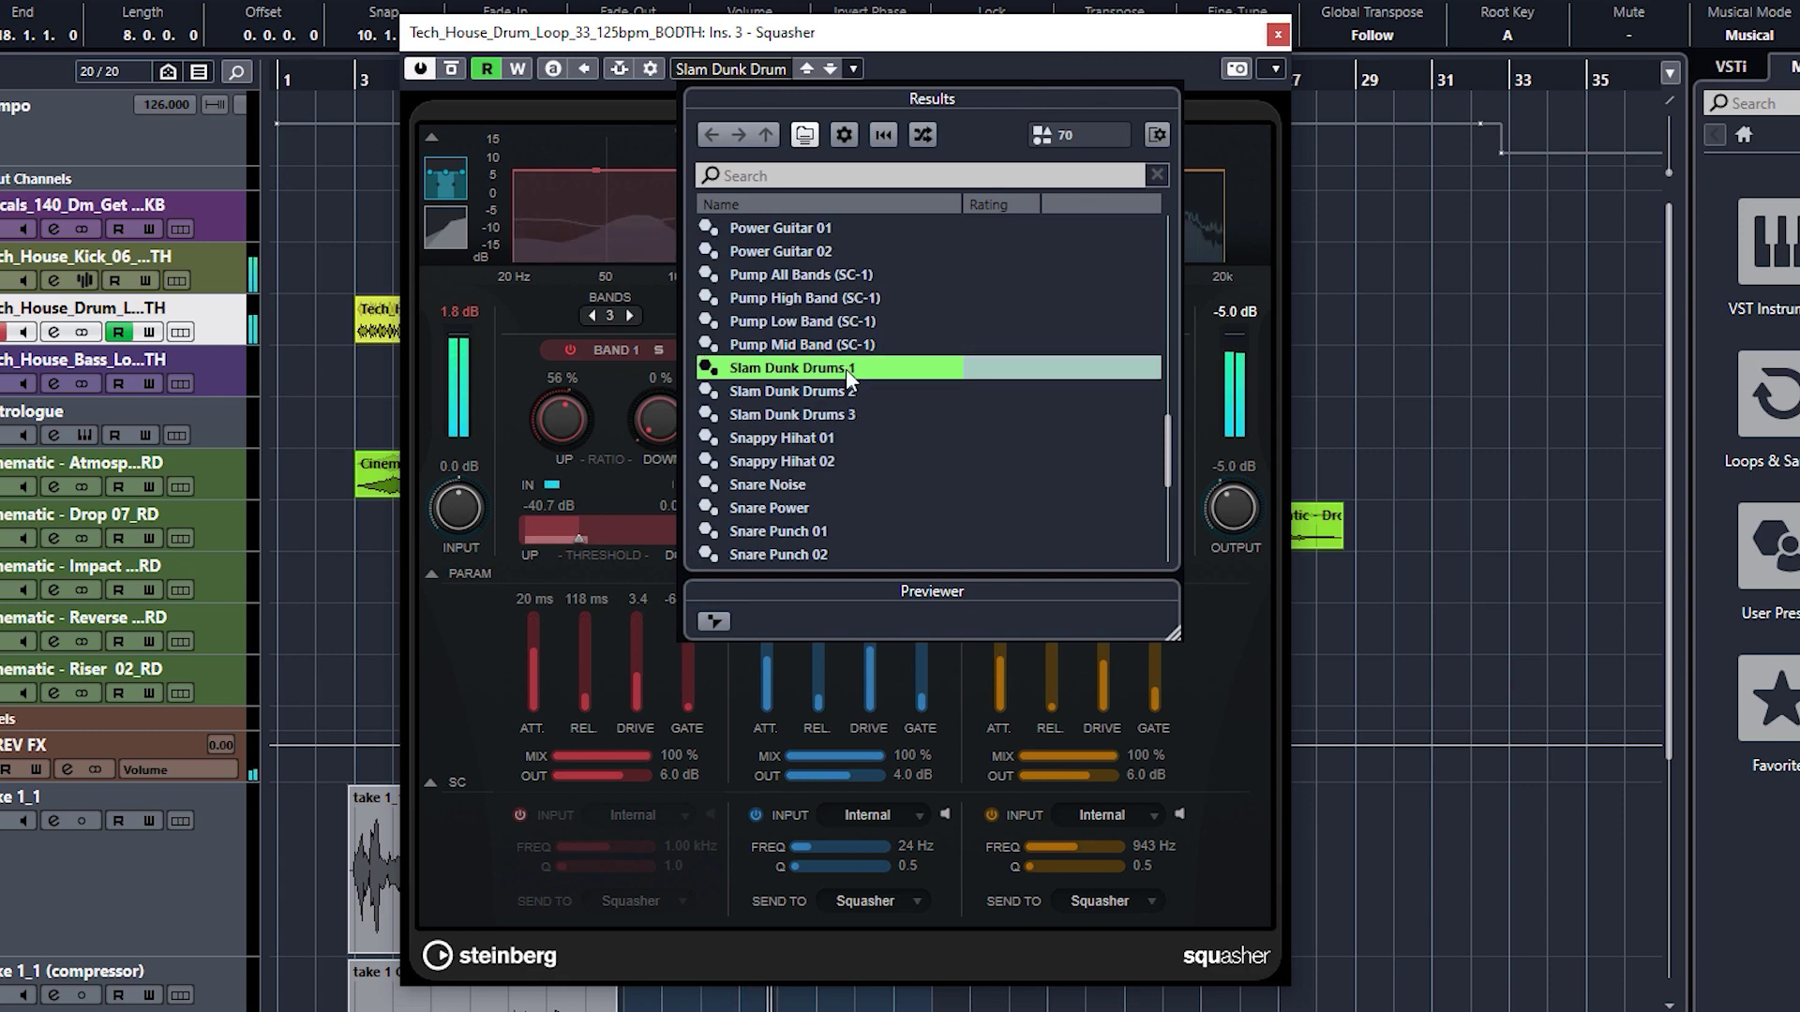
left_click(837, 388)
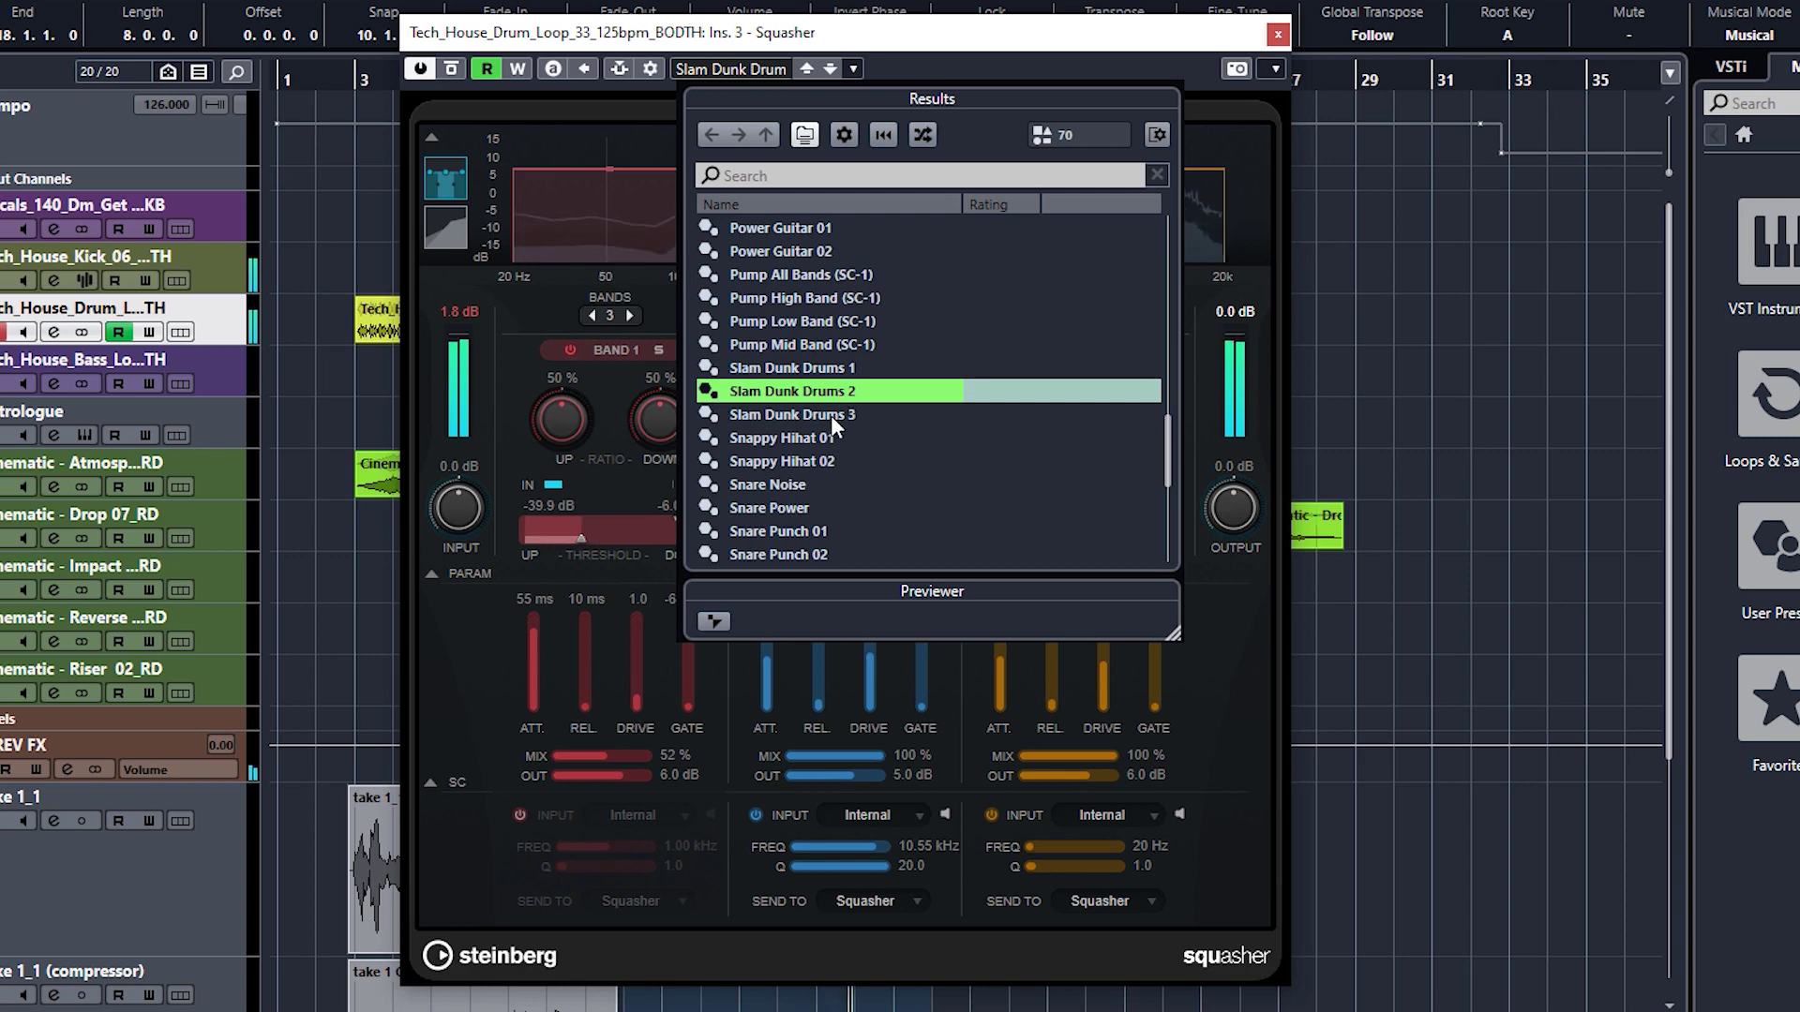
left_click(831, 414)
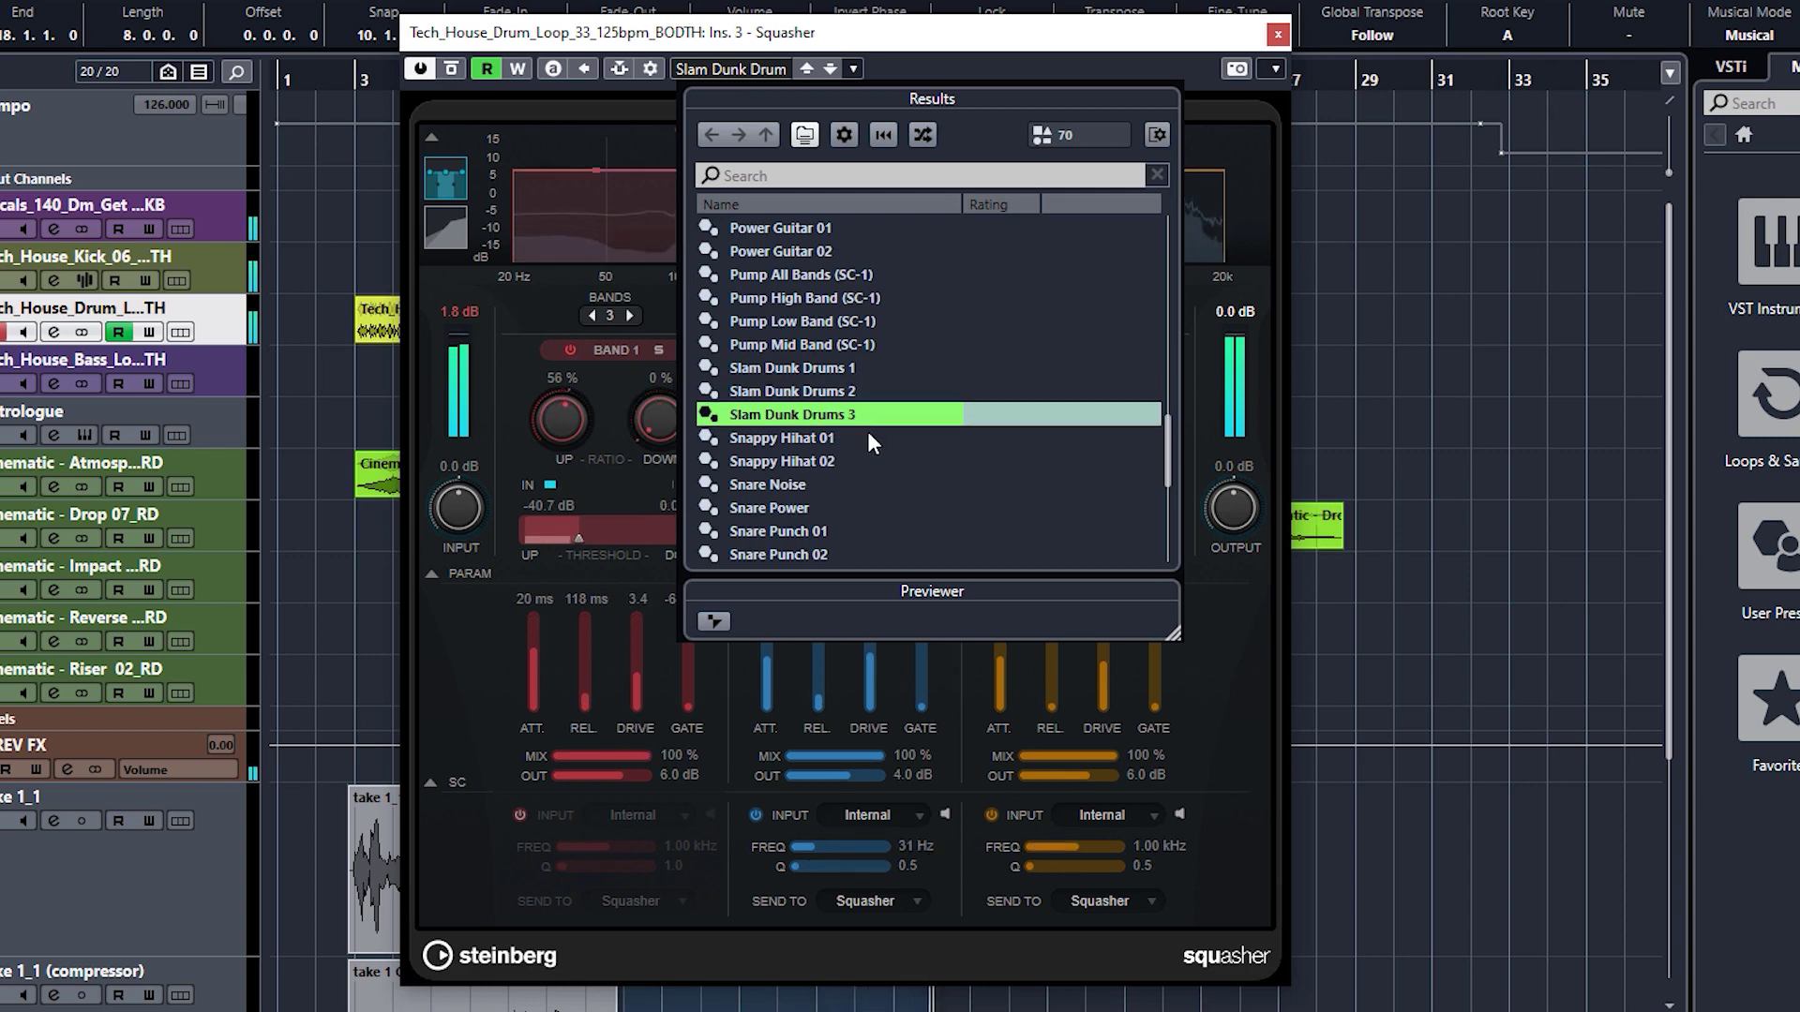
scroll(868, 432, "up", 12)
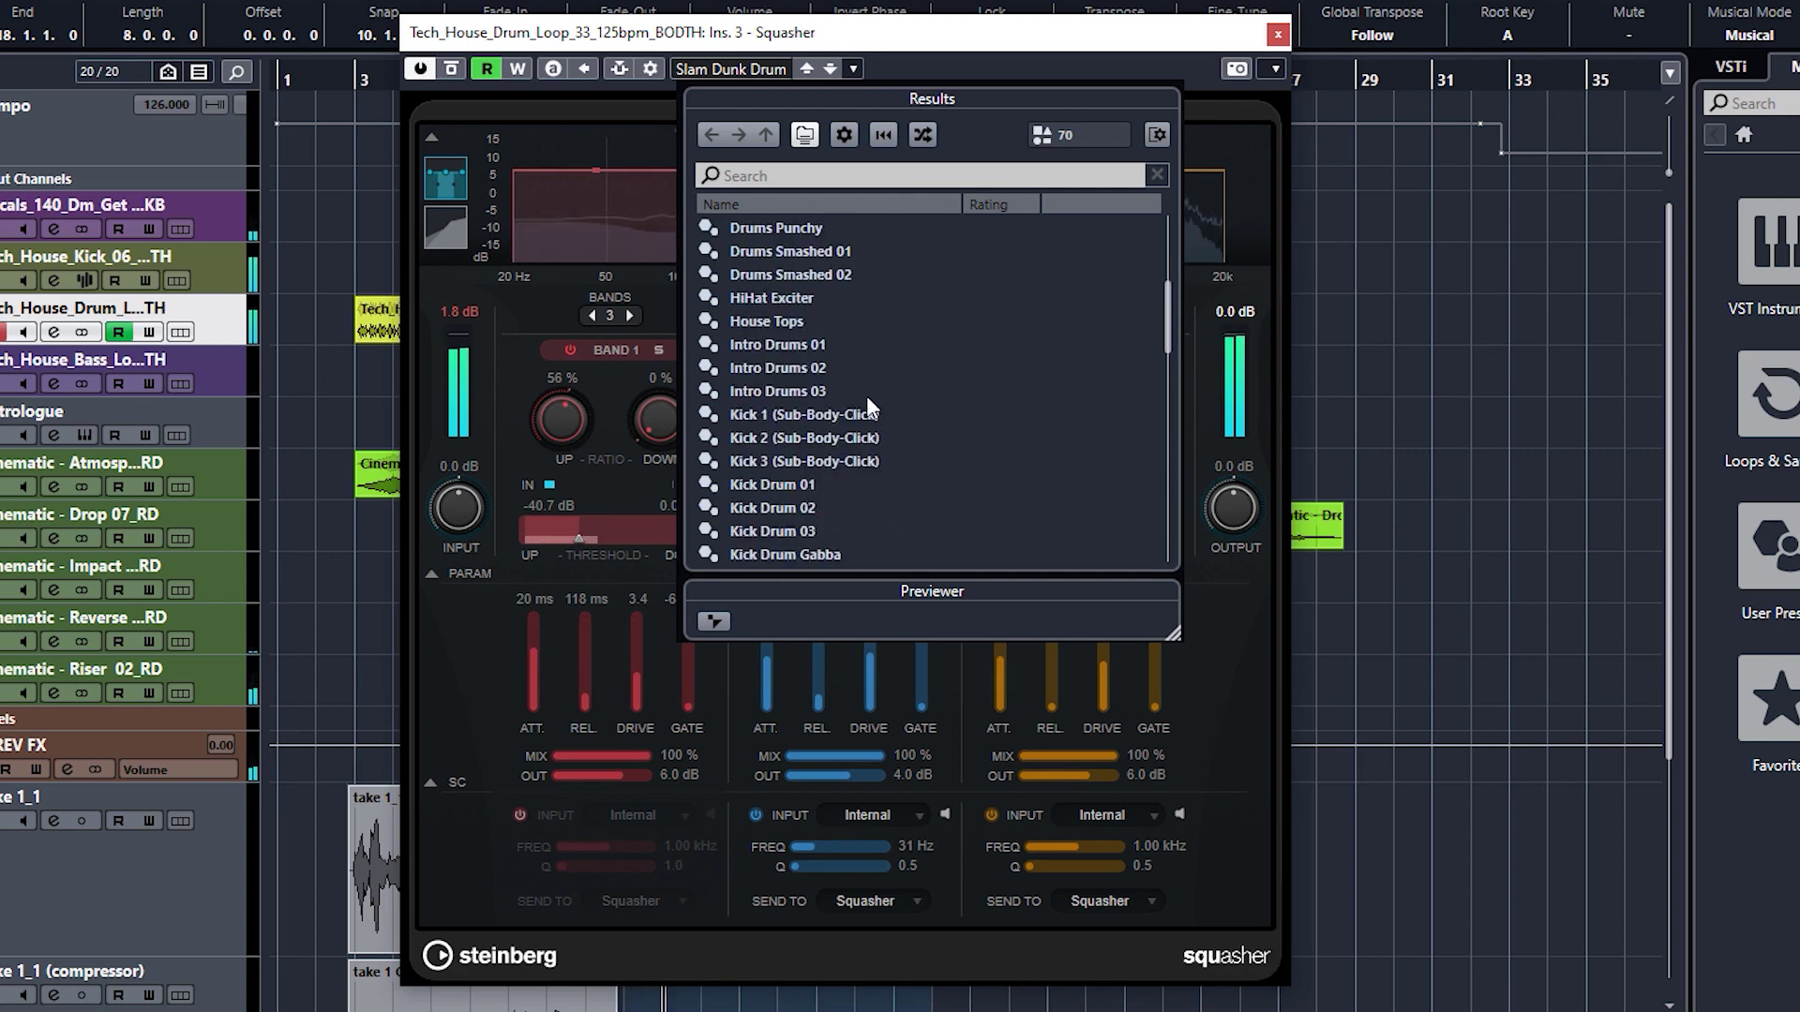
left_click(831, 252)
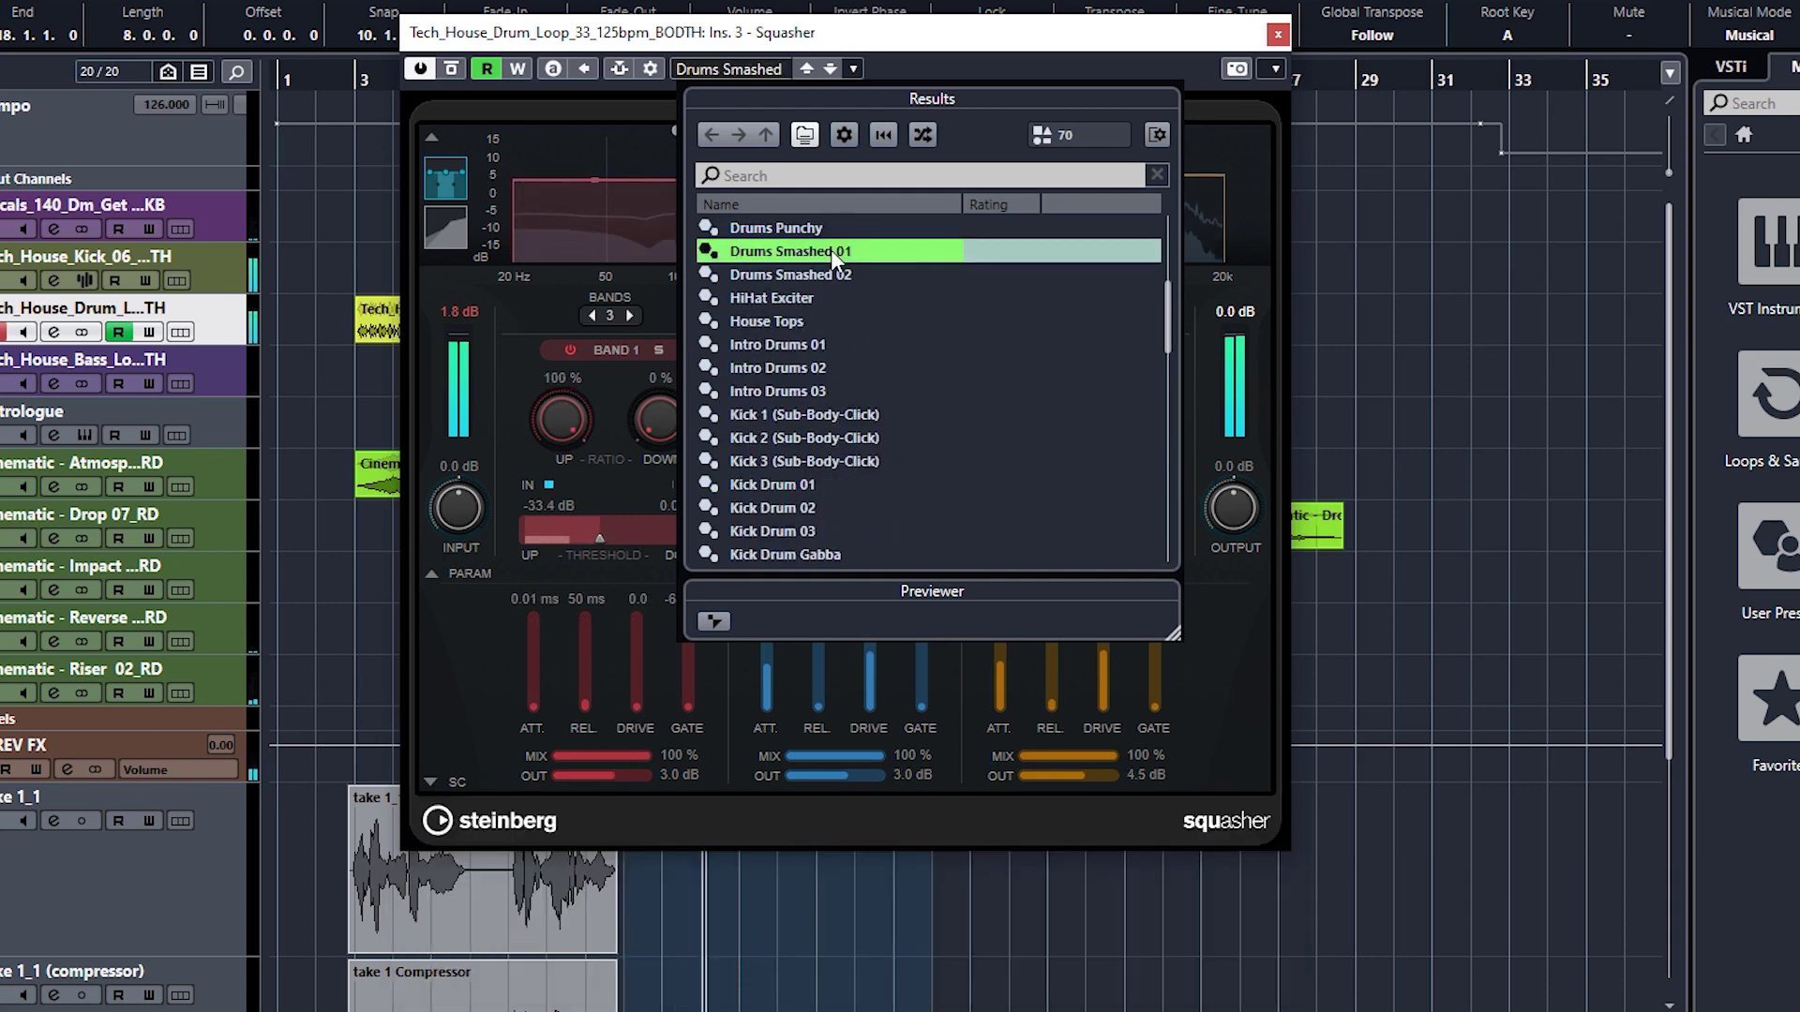
left_click(822, 273)
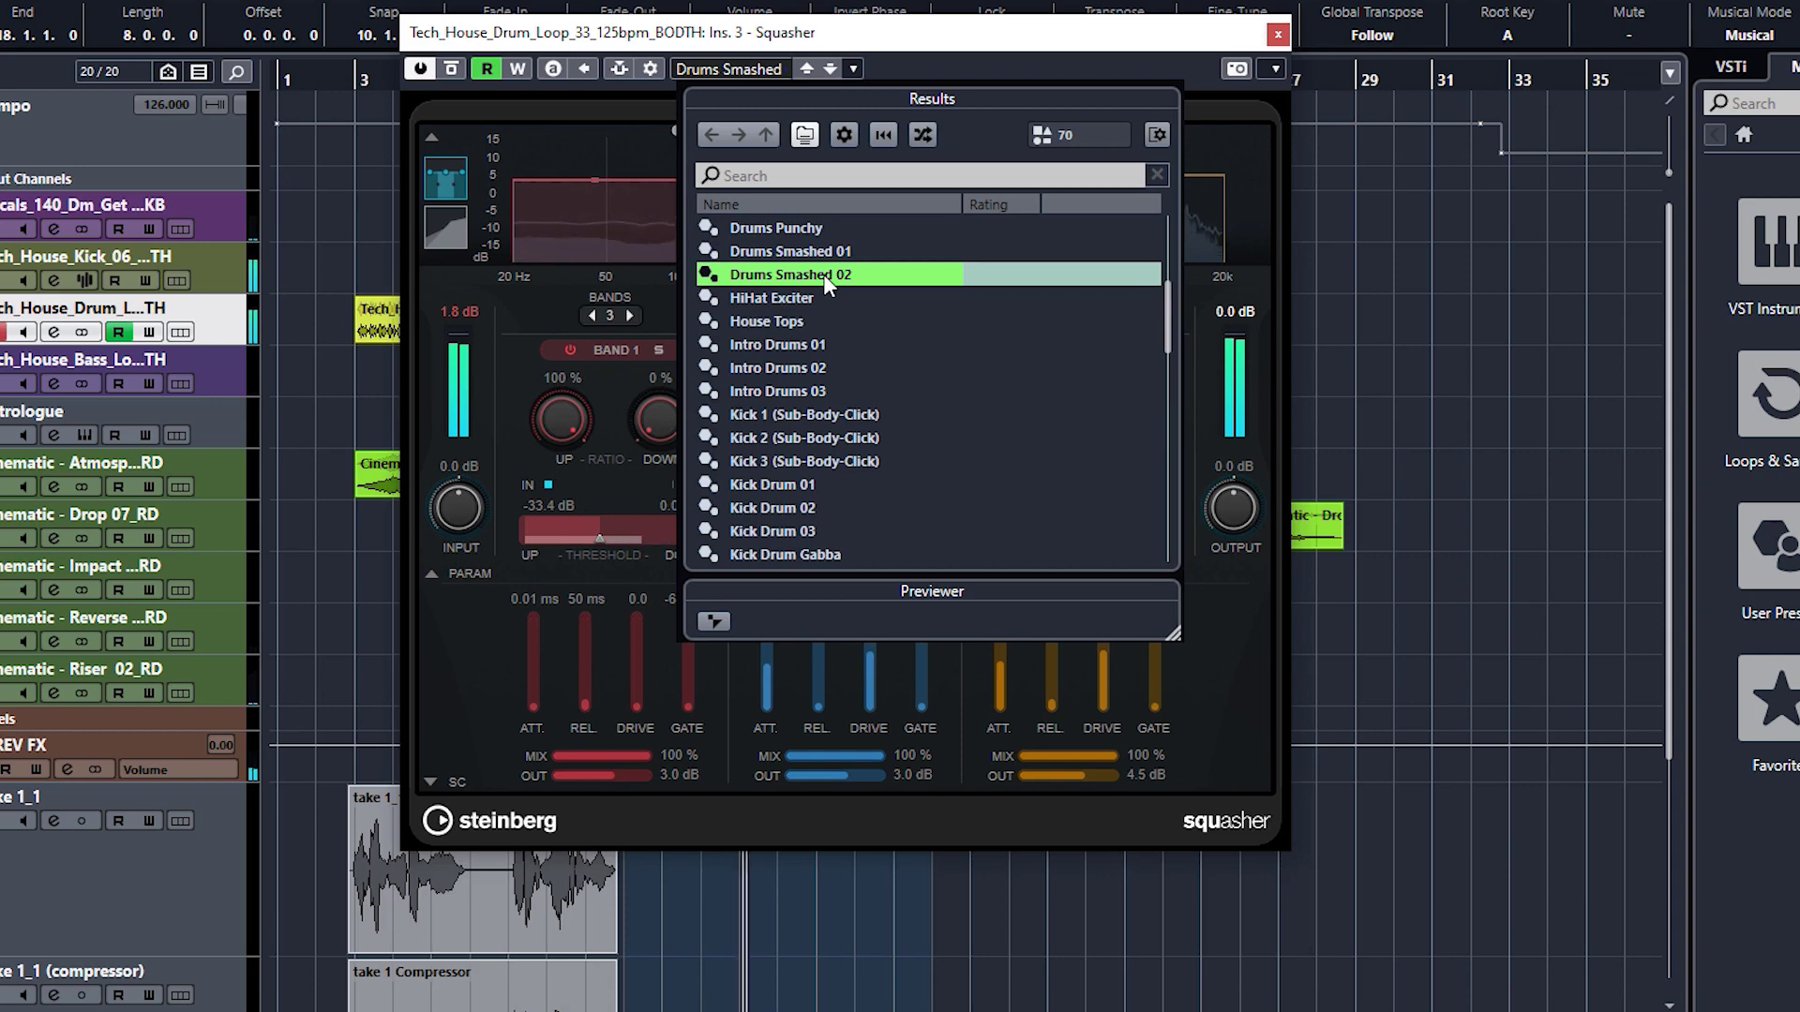
scroll(899, 356, "down", 10)
left_click(1120, 339)
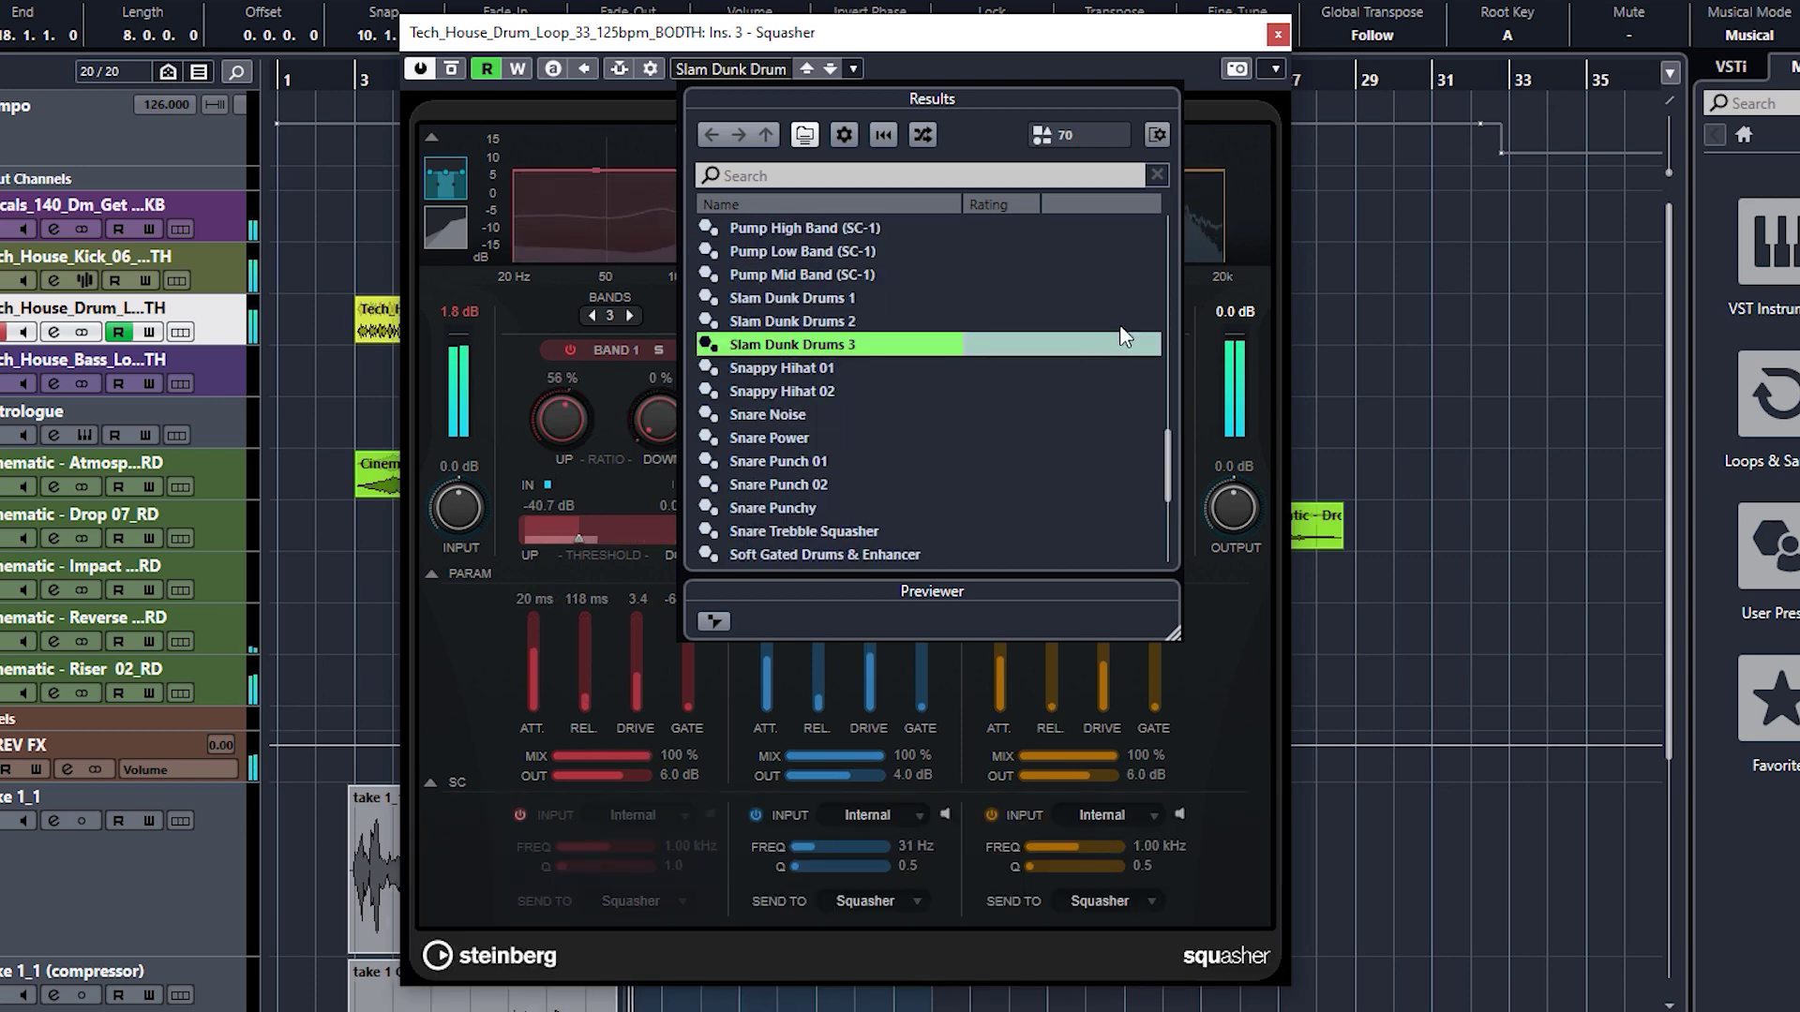
left_click(1227, 793)
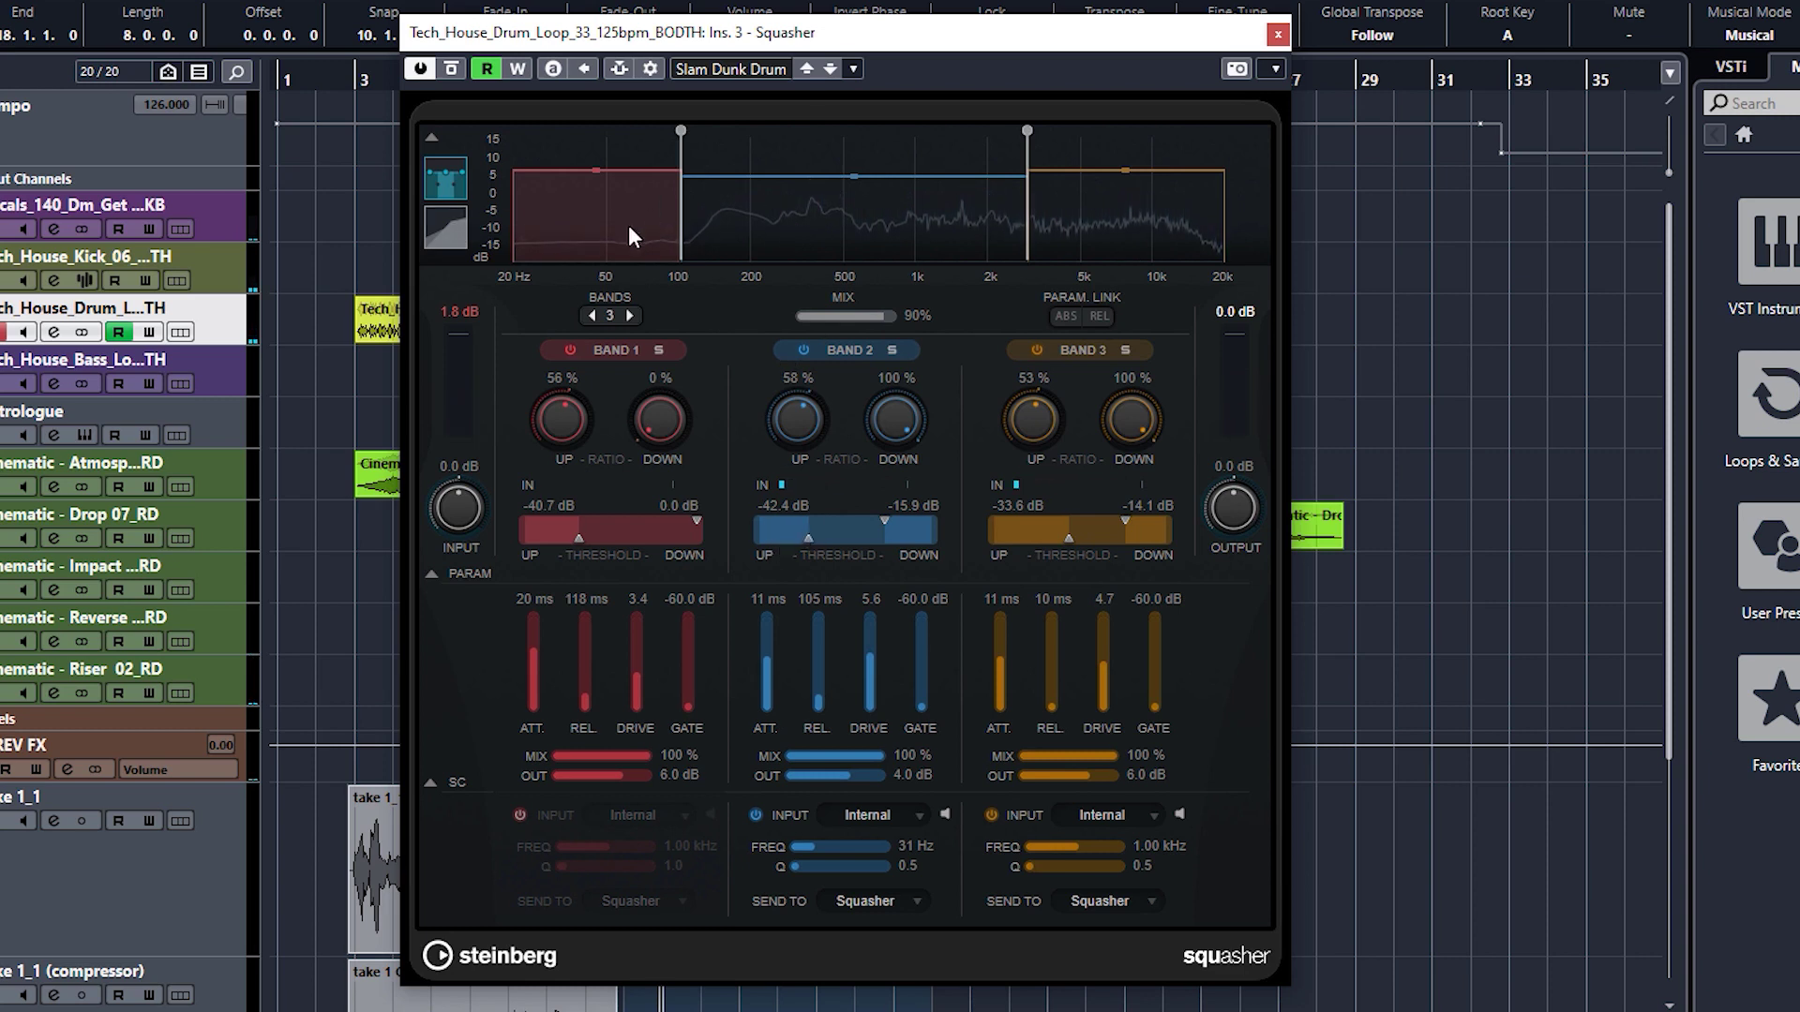
- Set Squasher's mix to 100% in the curve view and step the band count down and back to 3
left_click(437, 232)
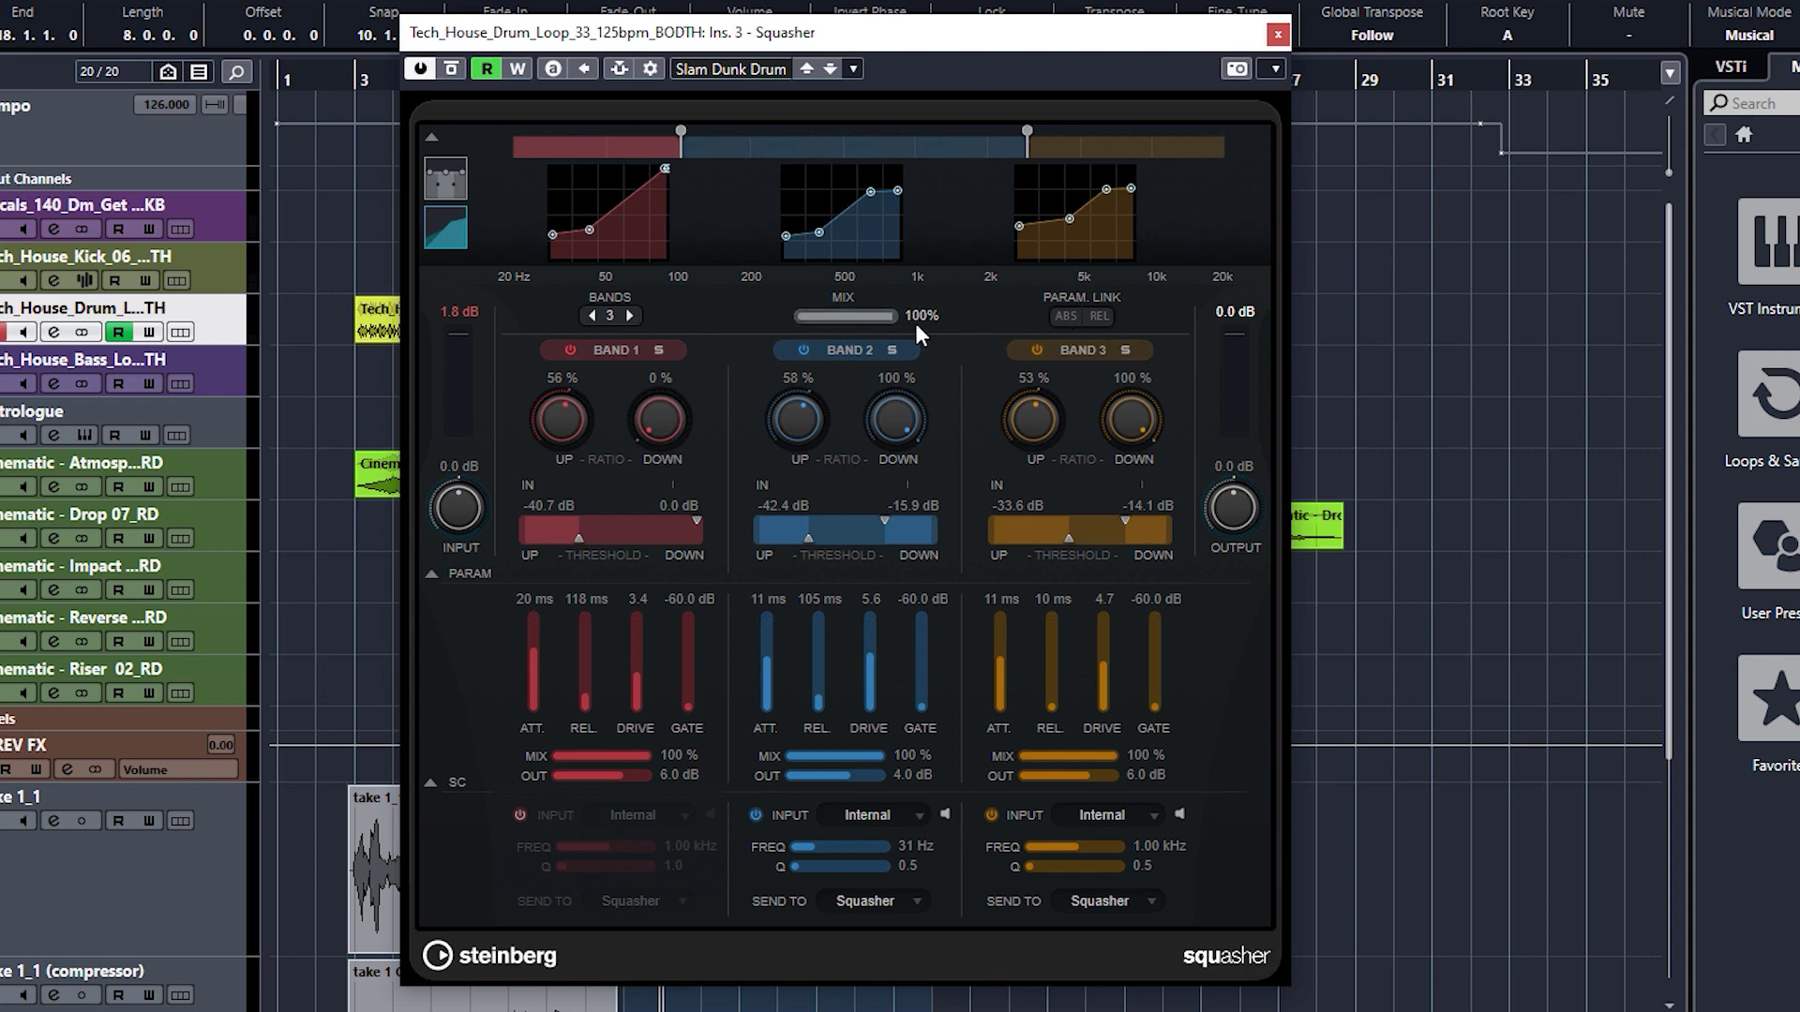
mouse_move(846, 324)
left_mouse_down()
mouse_move(809, 325)
mouse_move(867, 324)
left_mouse_up()
left_click(594, 315)
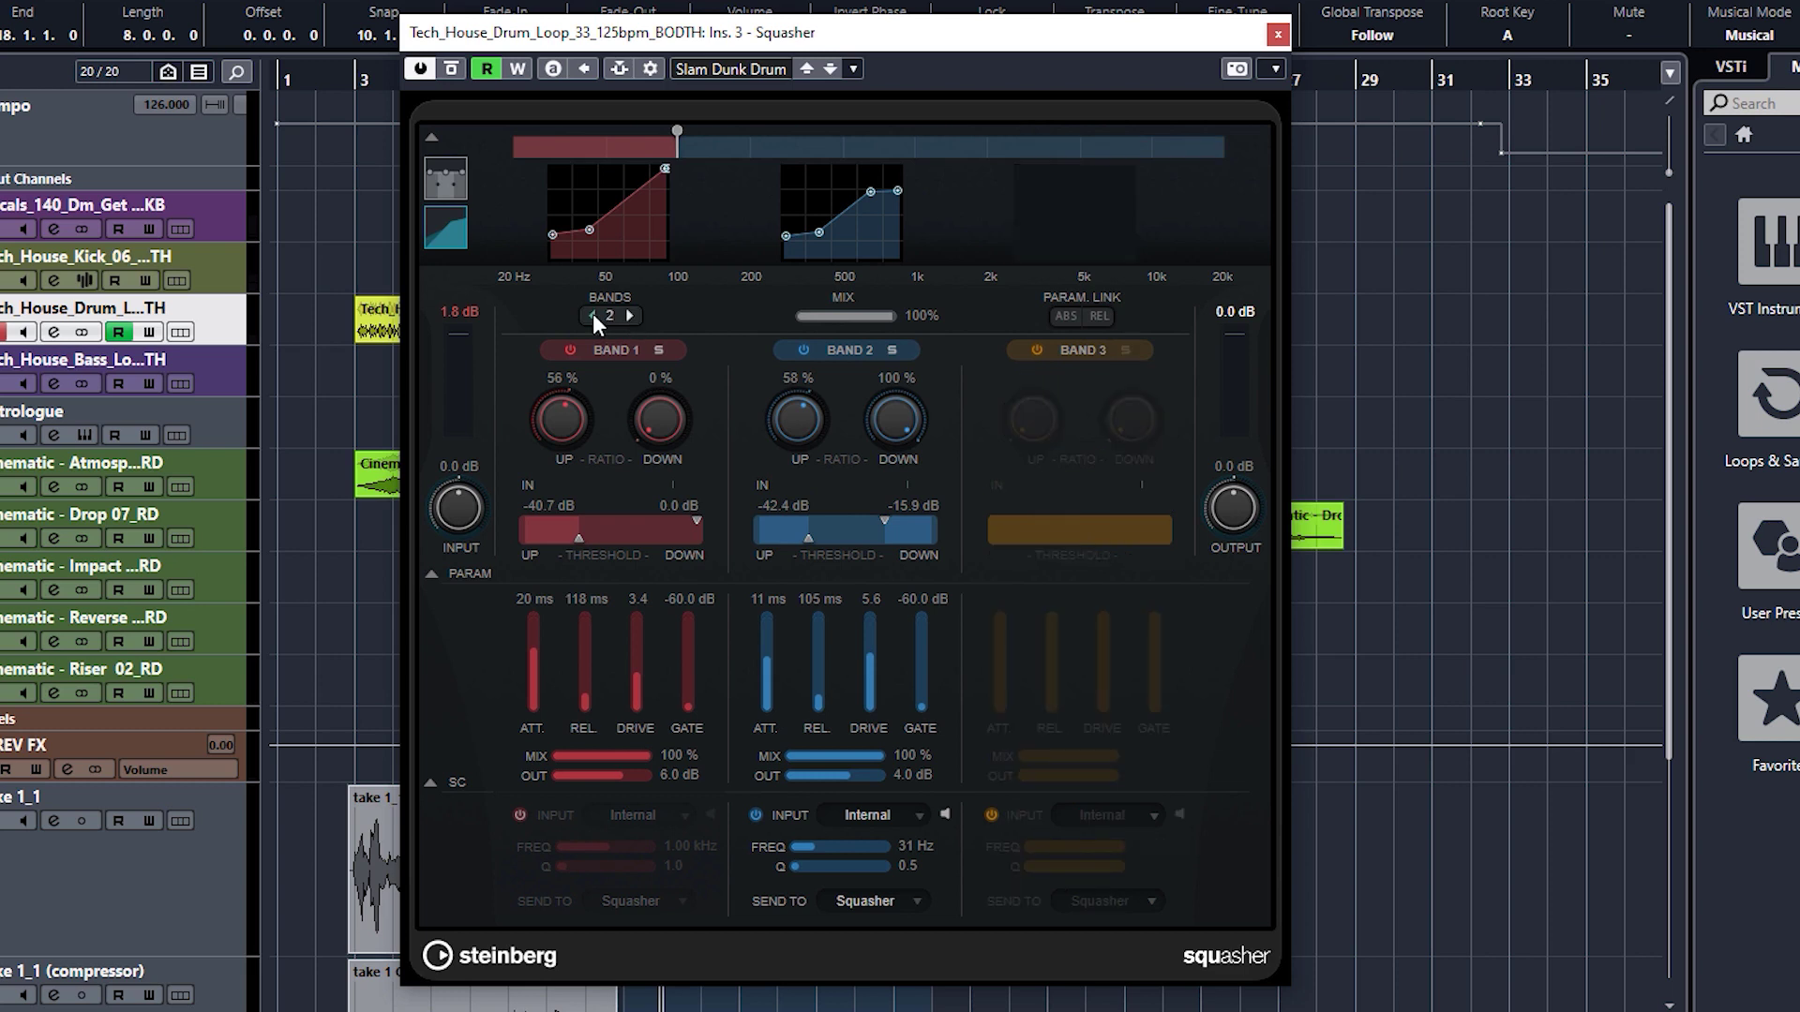
left_click(592, 315)
left_click(628, 315)
left_click(630, 315)
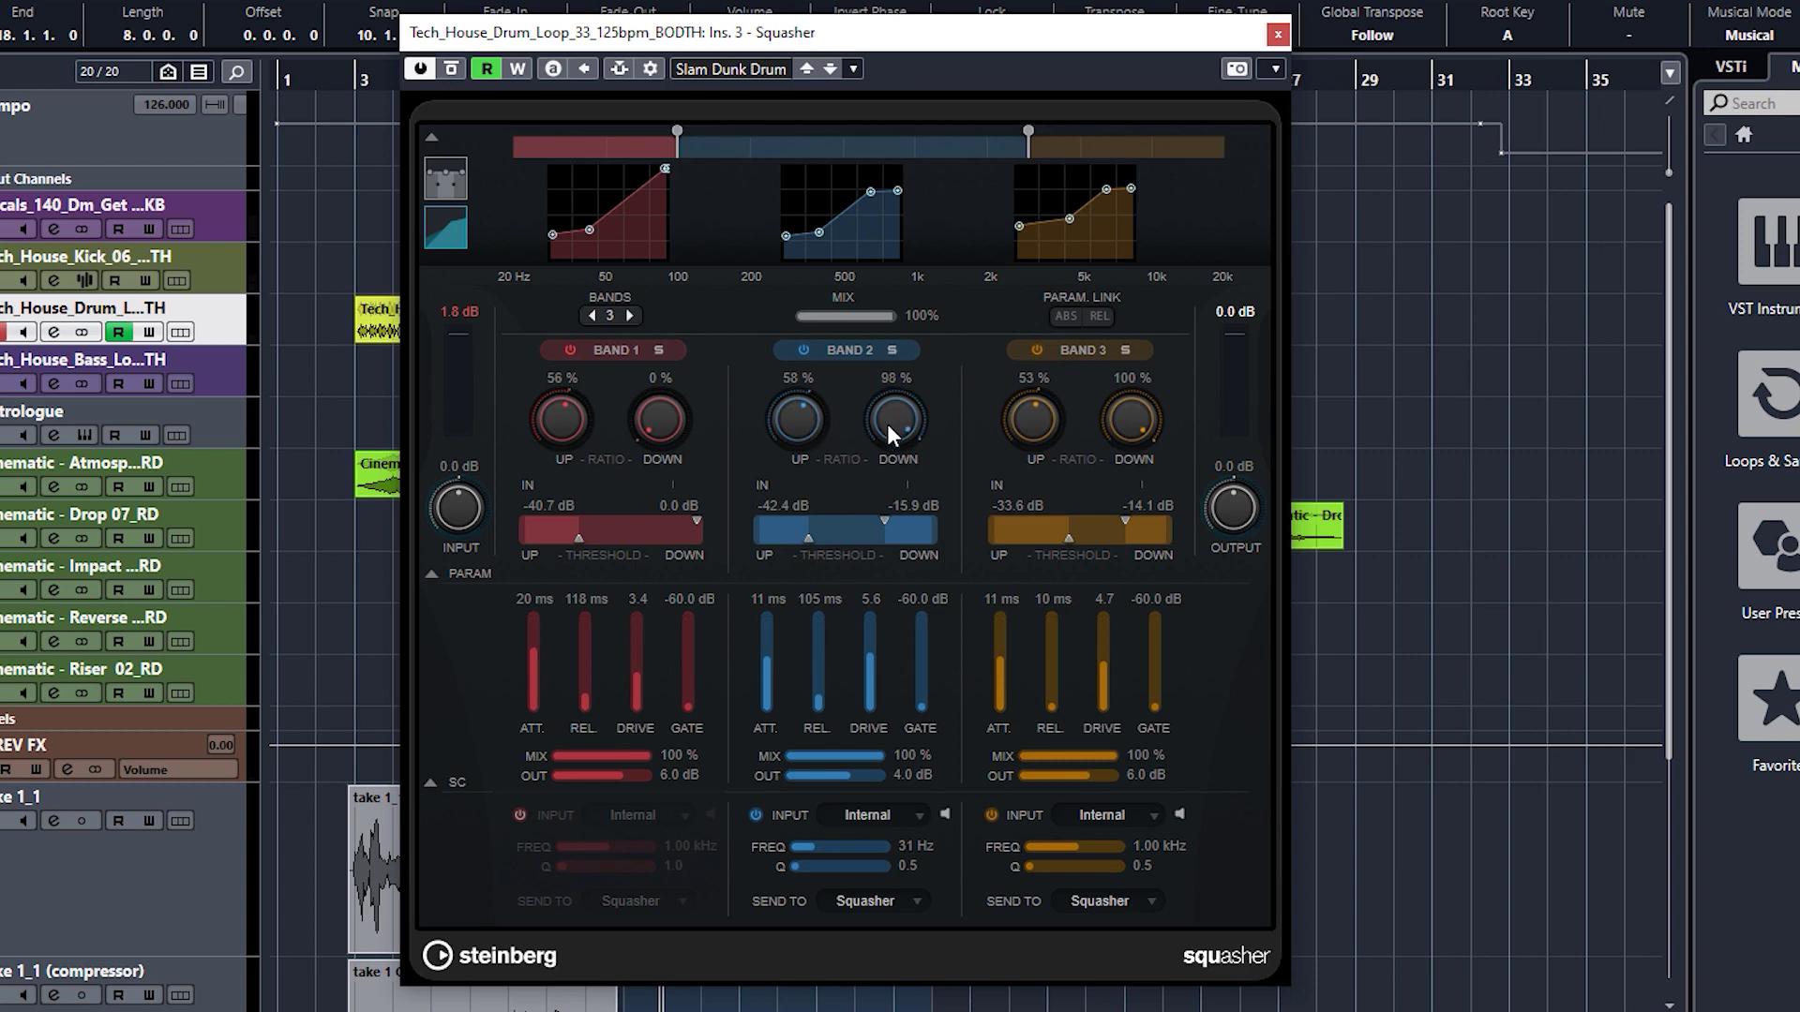
- Set Squasher's band 2 ratios to 31% up and 12% down, and its downward threshold to -23.6 dB
left_click_drag(887, 423, 881, 725)
left_click_drag(892, 424, 897, 386)
mouse_move(883, 449)
left_mouse_down()
mouse_move(898, 394)
mouse_move(869, 485)
mouse_move(875, 415)
left_mouse_up()
left_click_drag(802, 419, 822, 504)
left_click_drag(885, 522, 861, 524)
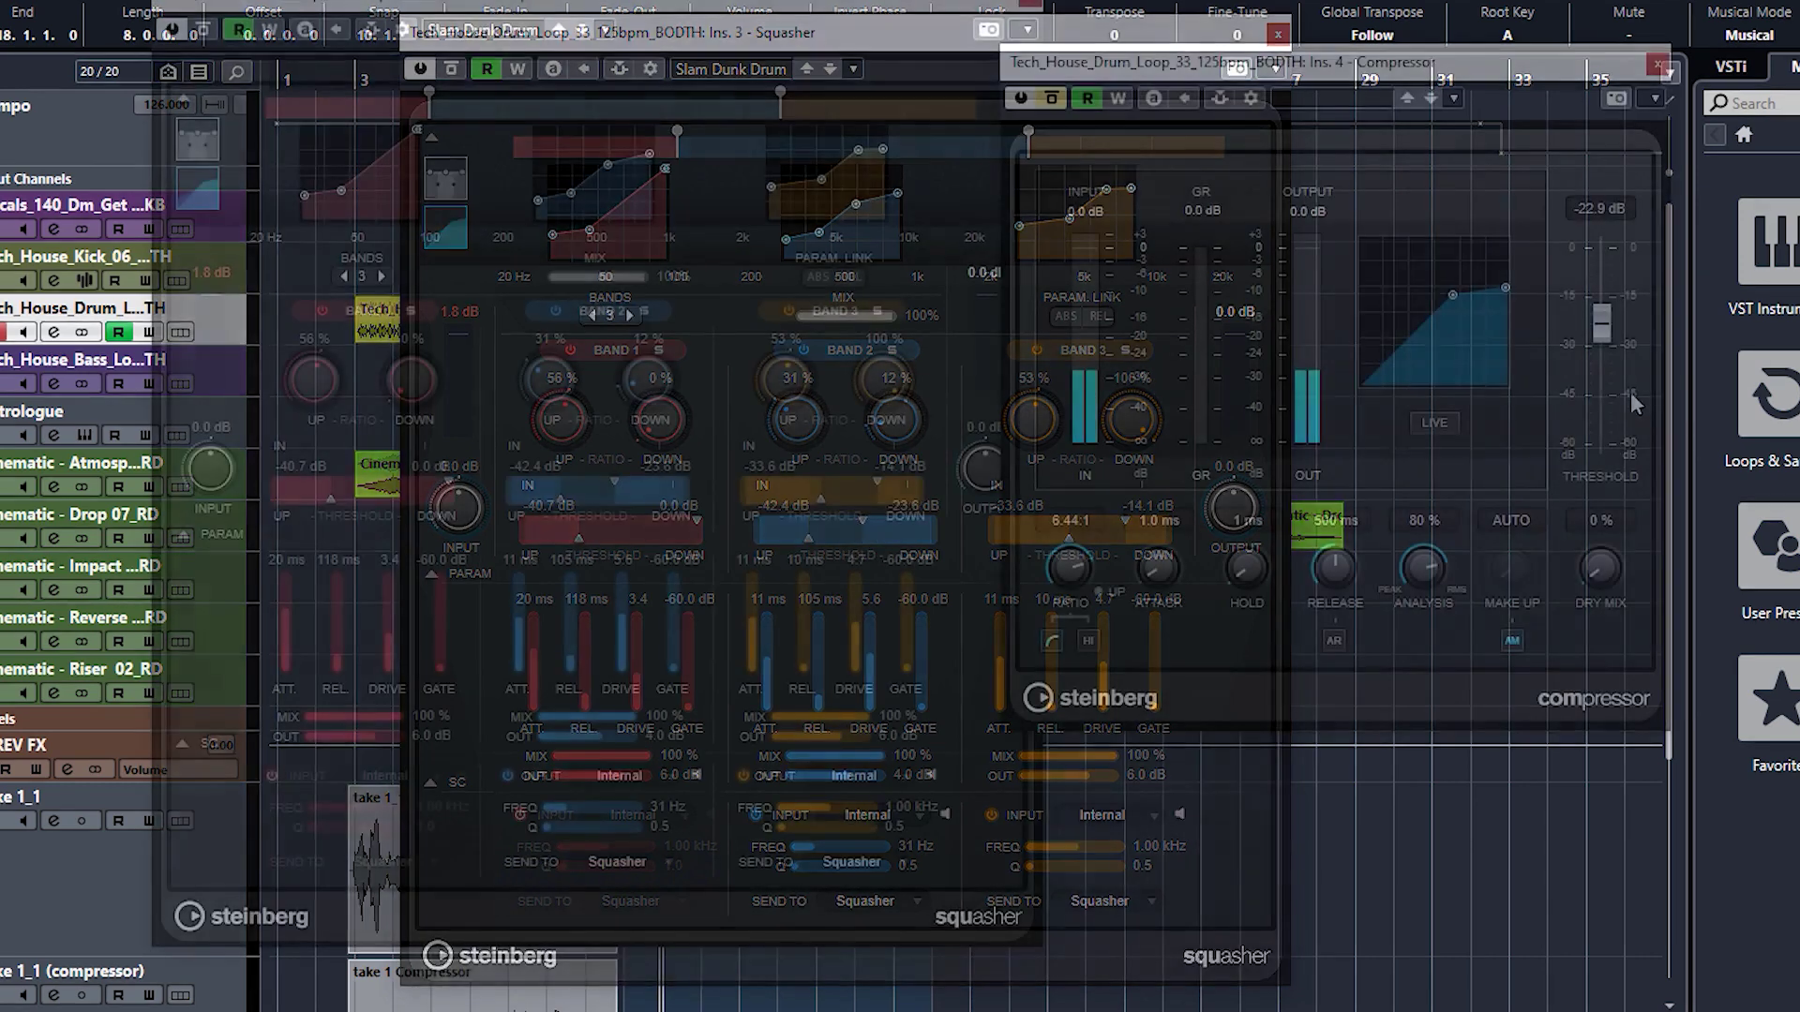
- Set the Compressor's threshold to -24.8 dB and its ratio to 2.91:1
mouse_move(1597, 314)
left_mouse_down()
mouse_move(1603, 383)
mouse_move(1620, 282)
mouse_move(1610, 367)
mouse_move(1617, 327)
left_mouse_up()
left_click_drag(1097, 565, 1048, 649)
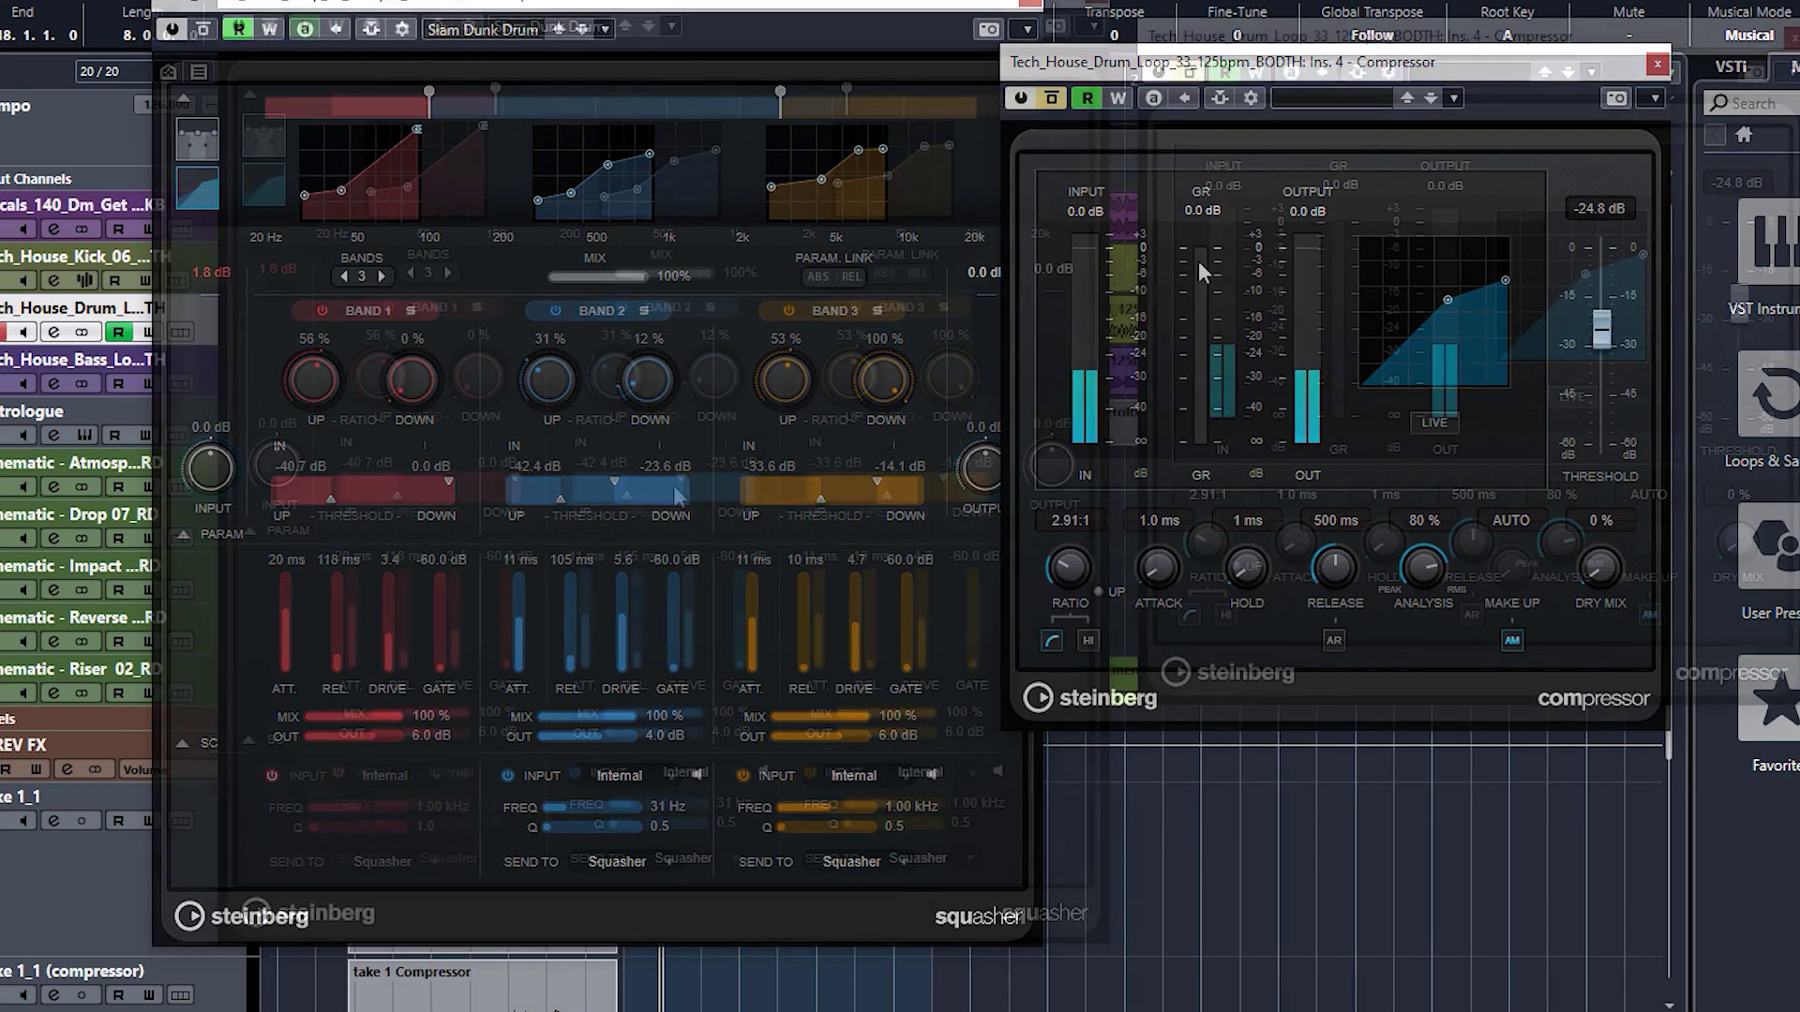
- Set Squasher's band 2 thresholds to -36.0 and -22.3 dB, ratios to 35% up and 28% down, drive to 6.7 and gate to -43.6 dB
mouse_move(681, 475)
left_mouse_down()
mouse_move(705, 483)
mouse_move(681, 489)
left_mouse_up()
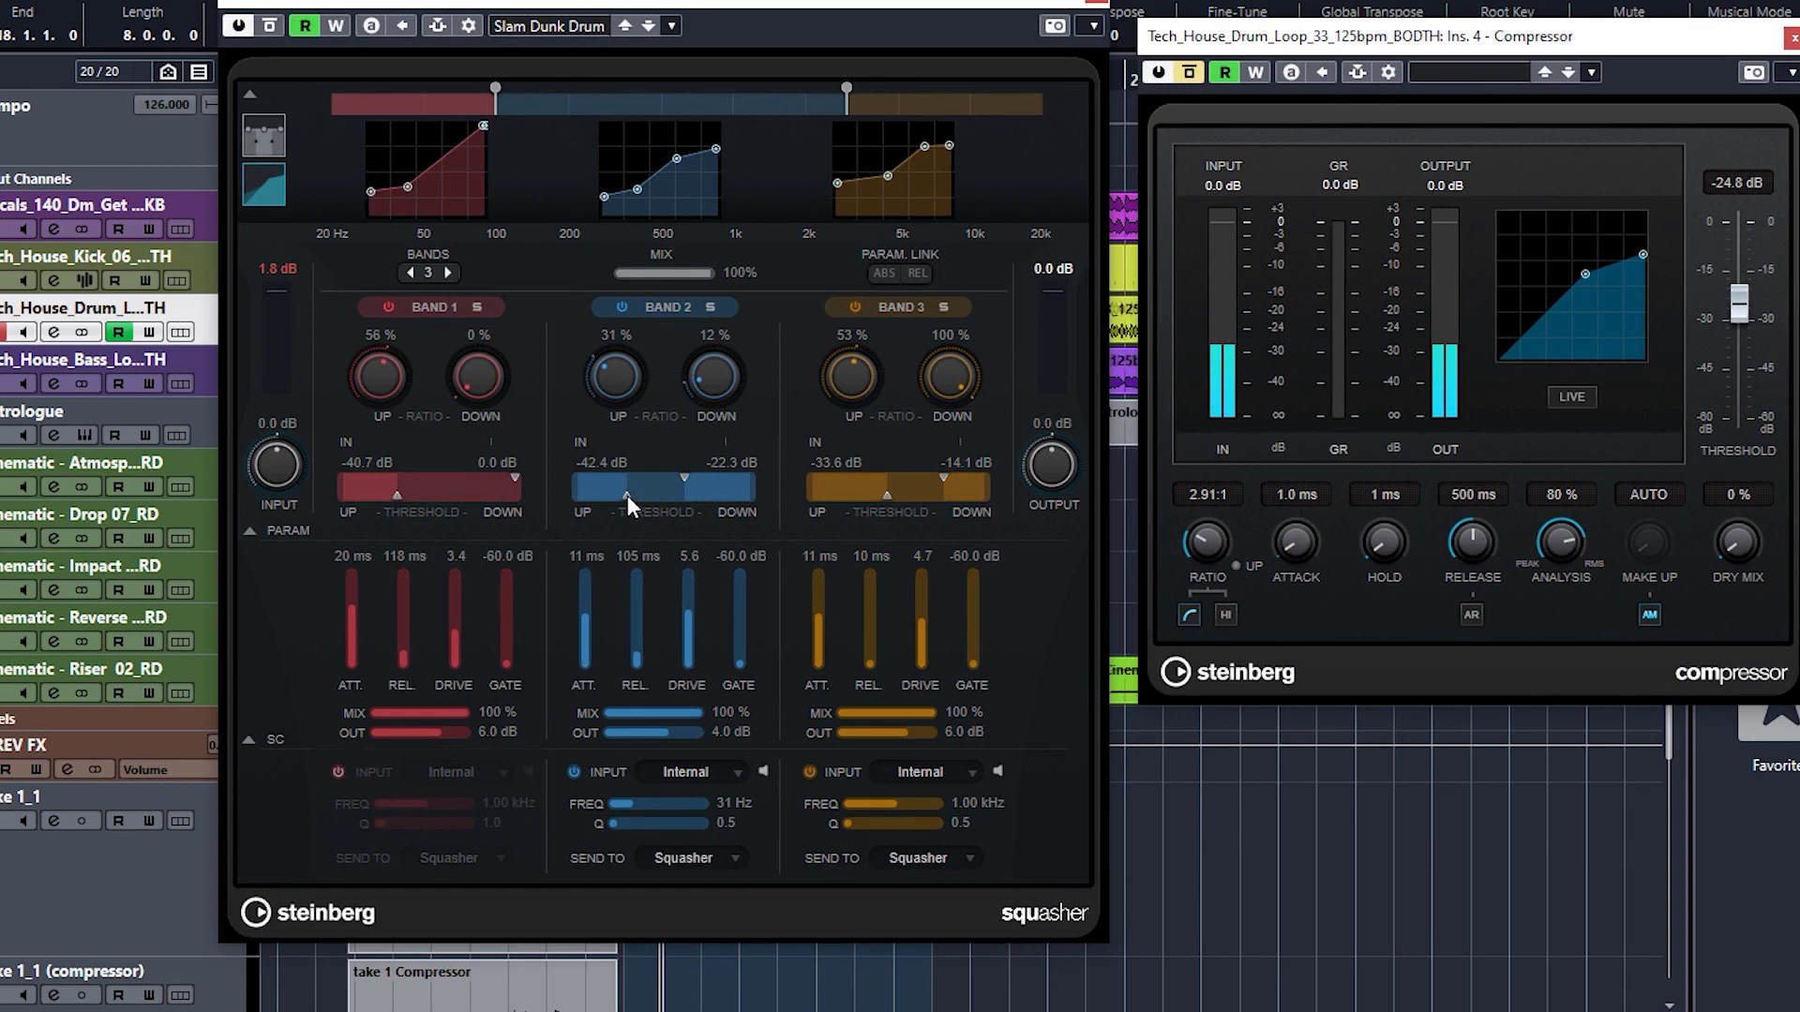
mouse_move(627, 496)
left_mouse_down()
mouse_move(665, 511)
mouse_move(647, 519)
left_mouse_up()
left_click_drag(615, 403, 637, 328)
left_click_drag(719, 377, 728, 313)
left_click_drag(613, 386, 627, 350)
left_click_drag(632, 368, 594, 506)
left_click_drag(718, 415, 758, 517)
left_click_drag(749, 590, 746, 635)
left_click_drag(695, 713, 648, 725)
- Collapse and reopen Squasher's side-chain section, view band 2's side-chain input options and keep Internal
left_click(248, 740)
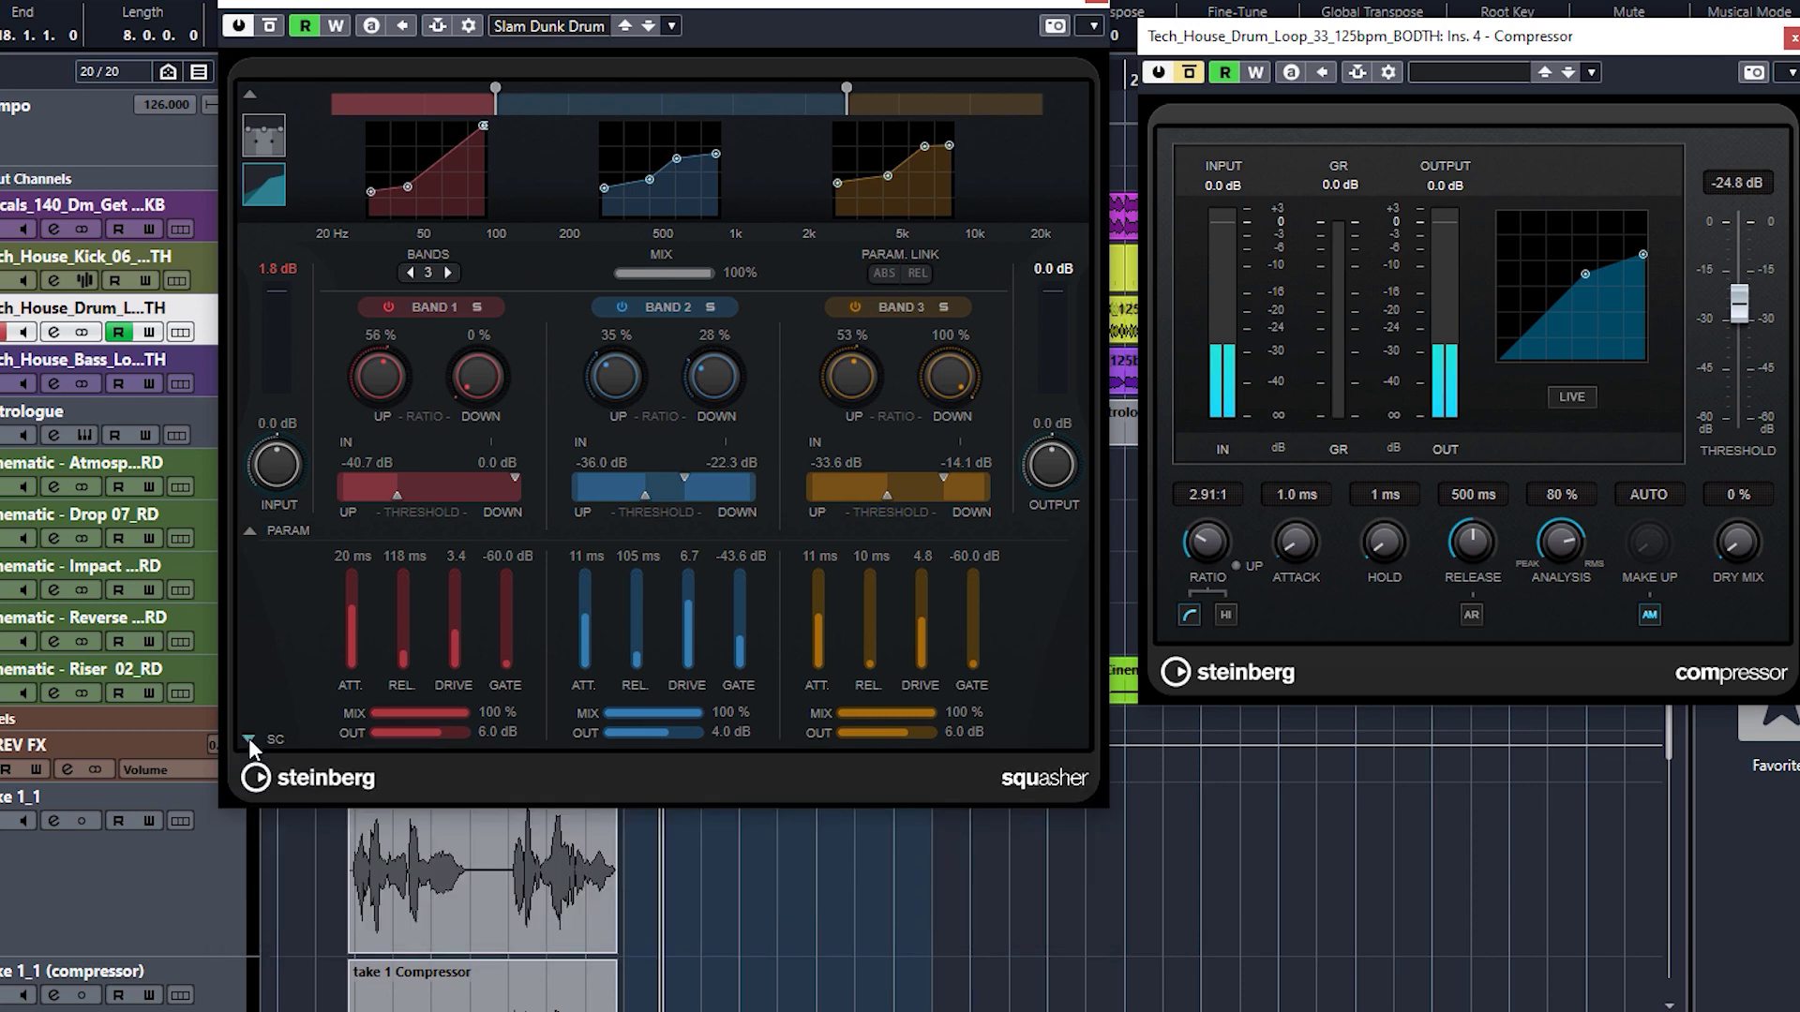
left_click(248, 740)
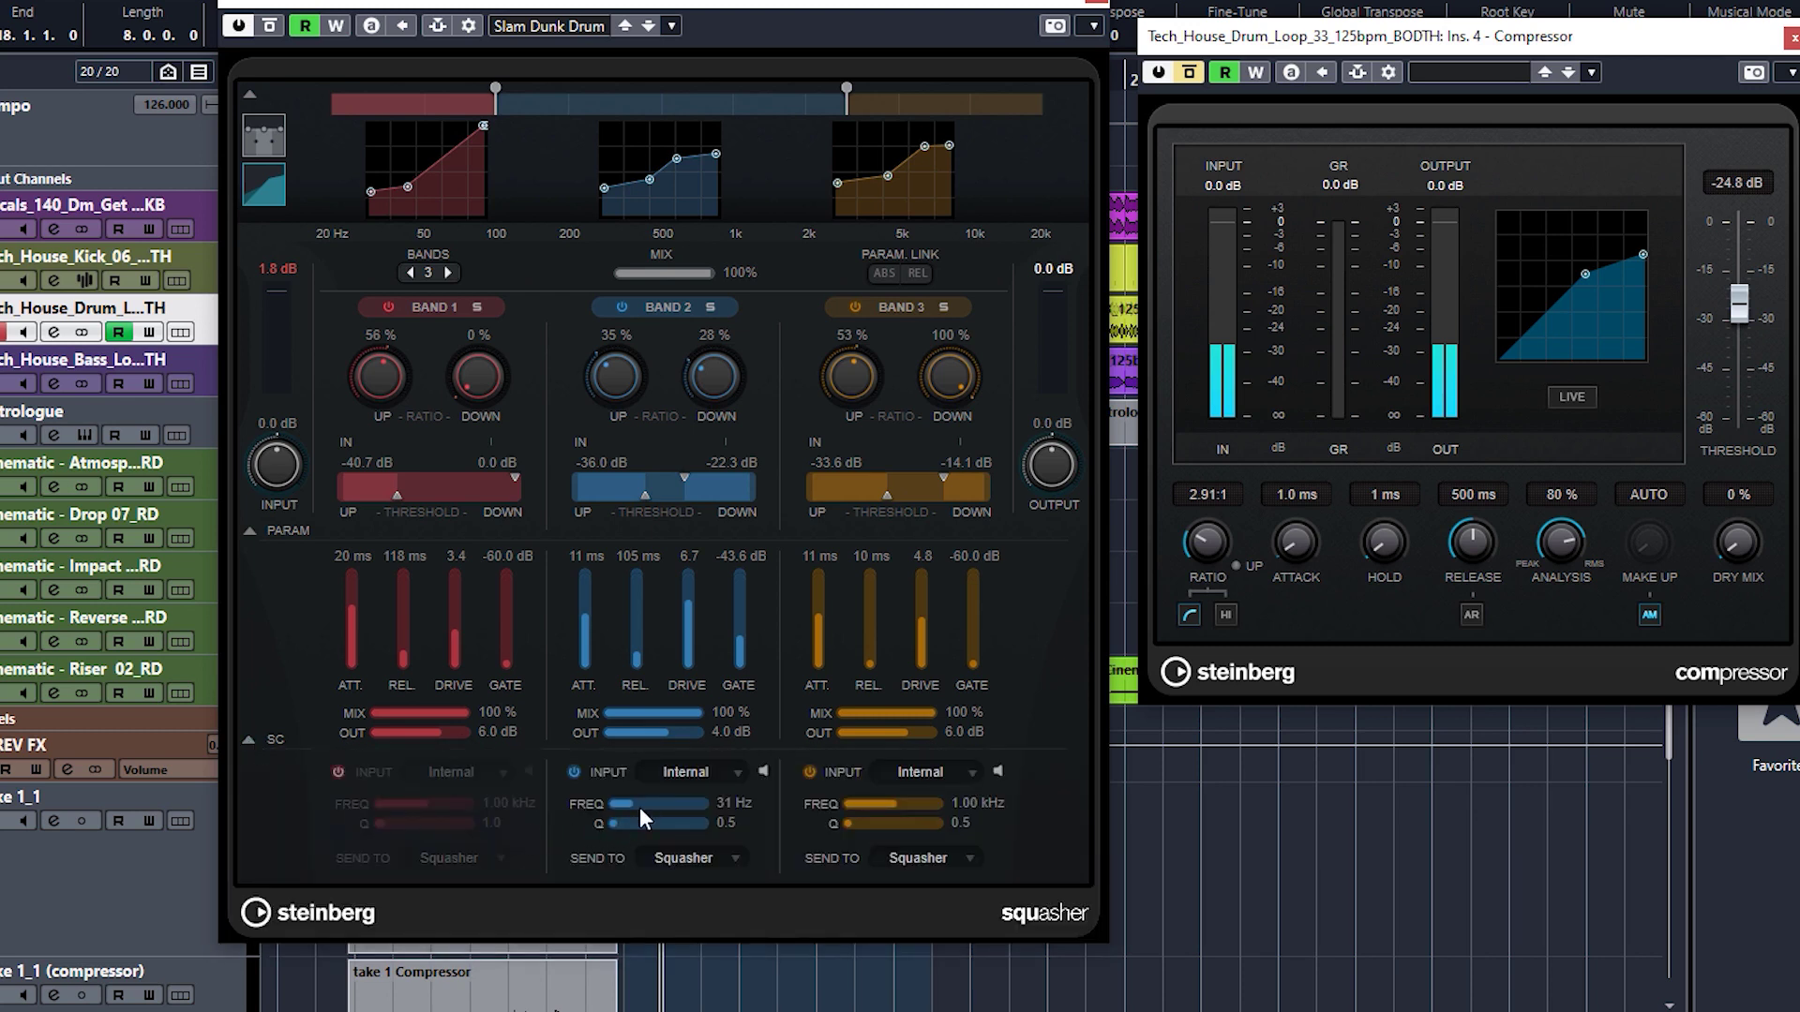
left_click(727, 772)
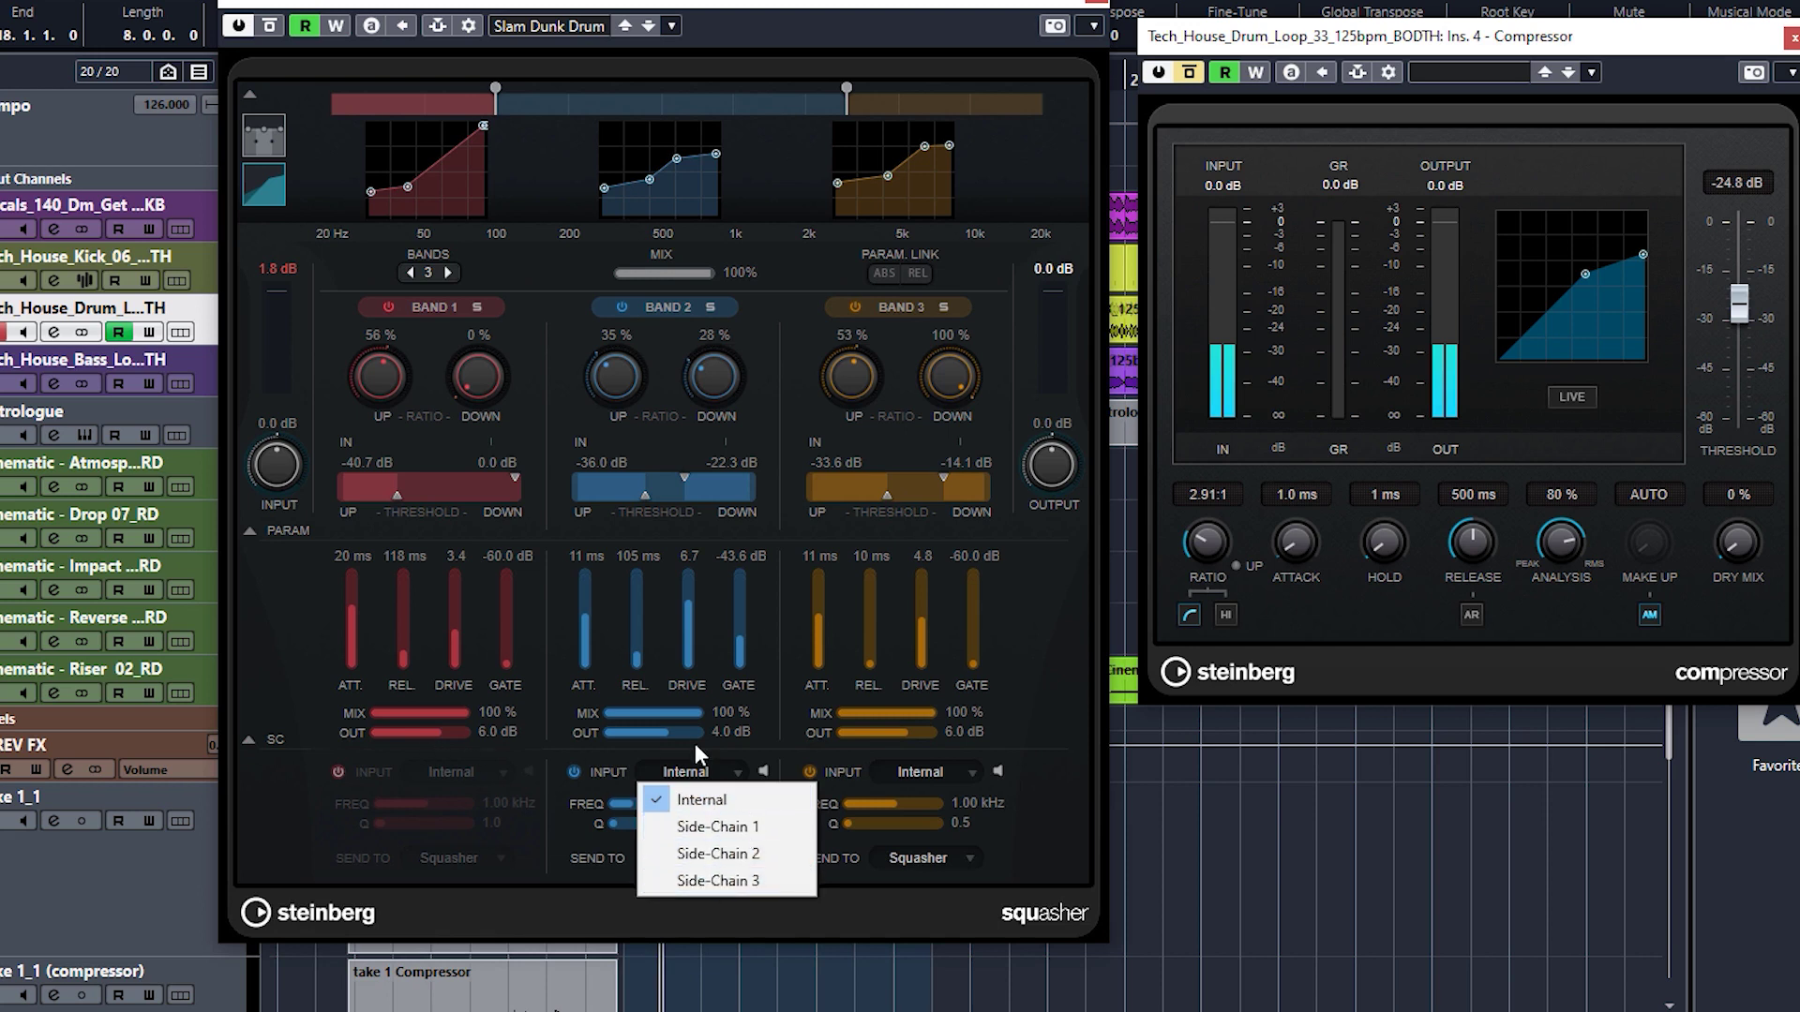
left_click(741, 802)
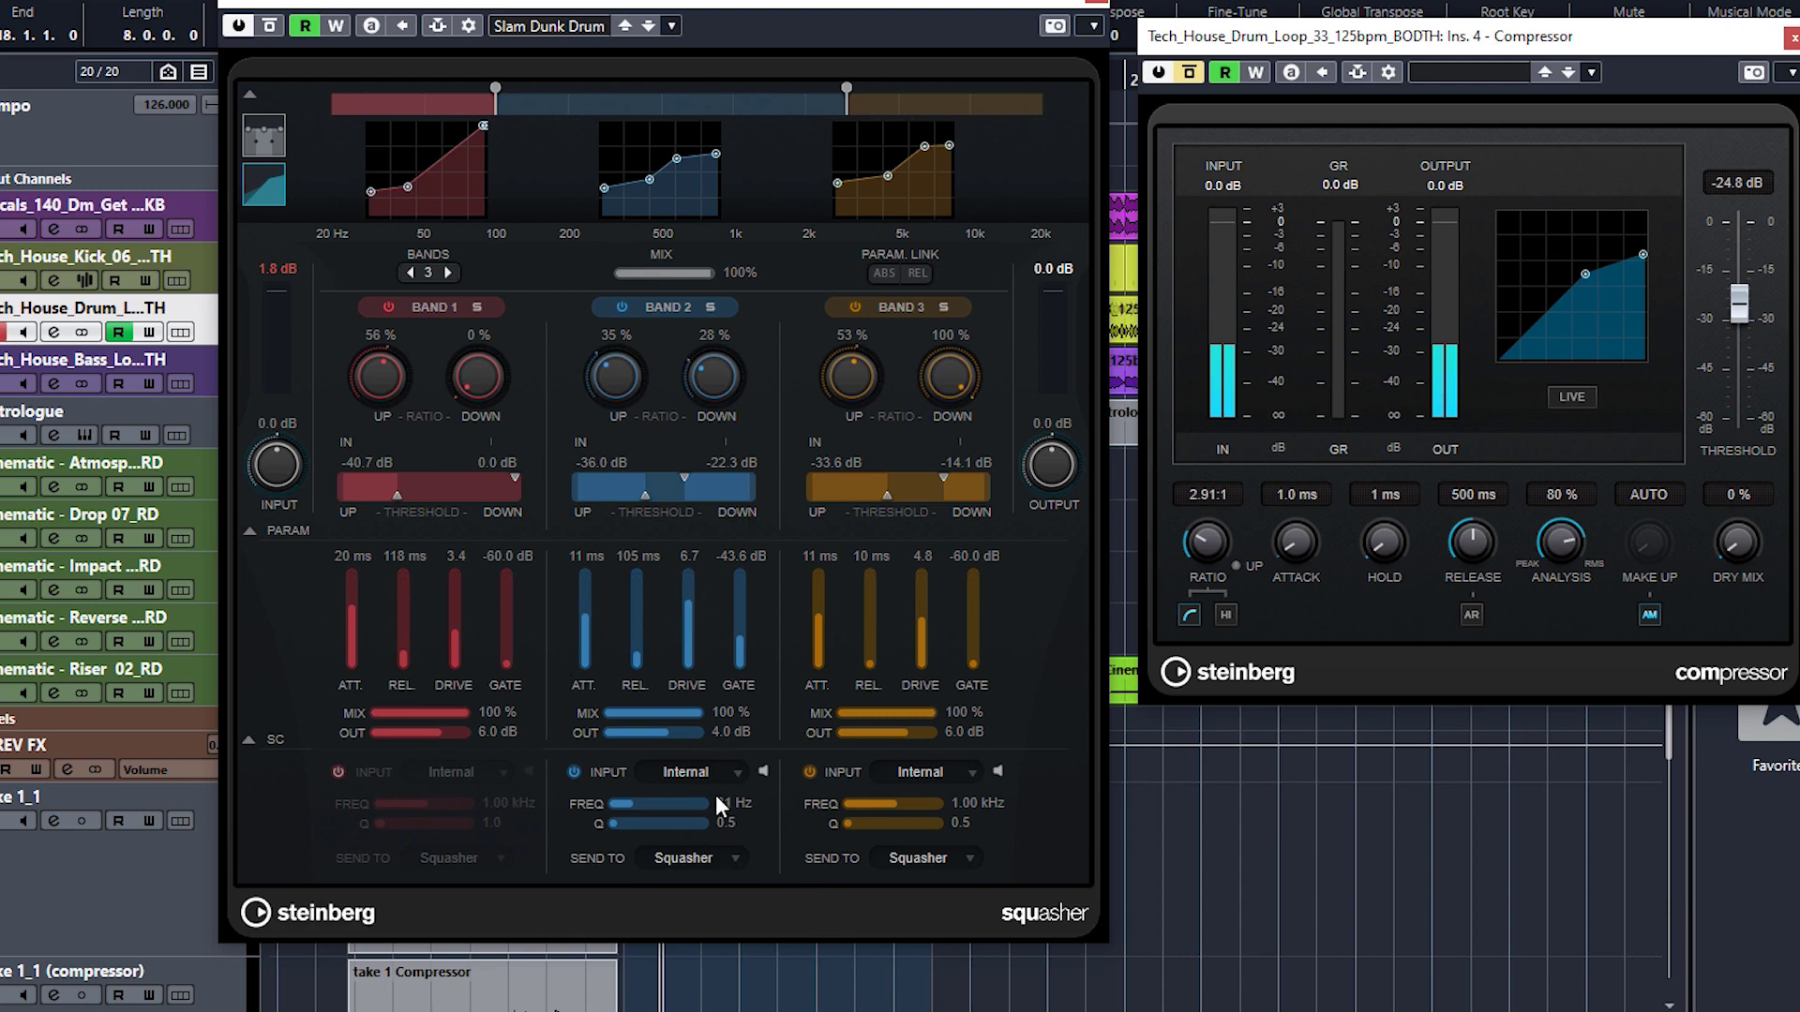
- Sweep band 2's side-chain filter frequency while monitoring the side-chain signal, and set it to 1.33 kHz
mouse_move(629, 804)
left_mouse_down()
mouse_move(679, 811)
mouse_move(633, 809)
left_mouse_up()
mouse_move(629, 798)
left_mouse_down()
mouse_move(673, 809)
mouse_move(620, 825)
left_mouse_up()
left_click(763, 771)
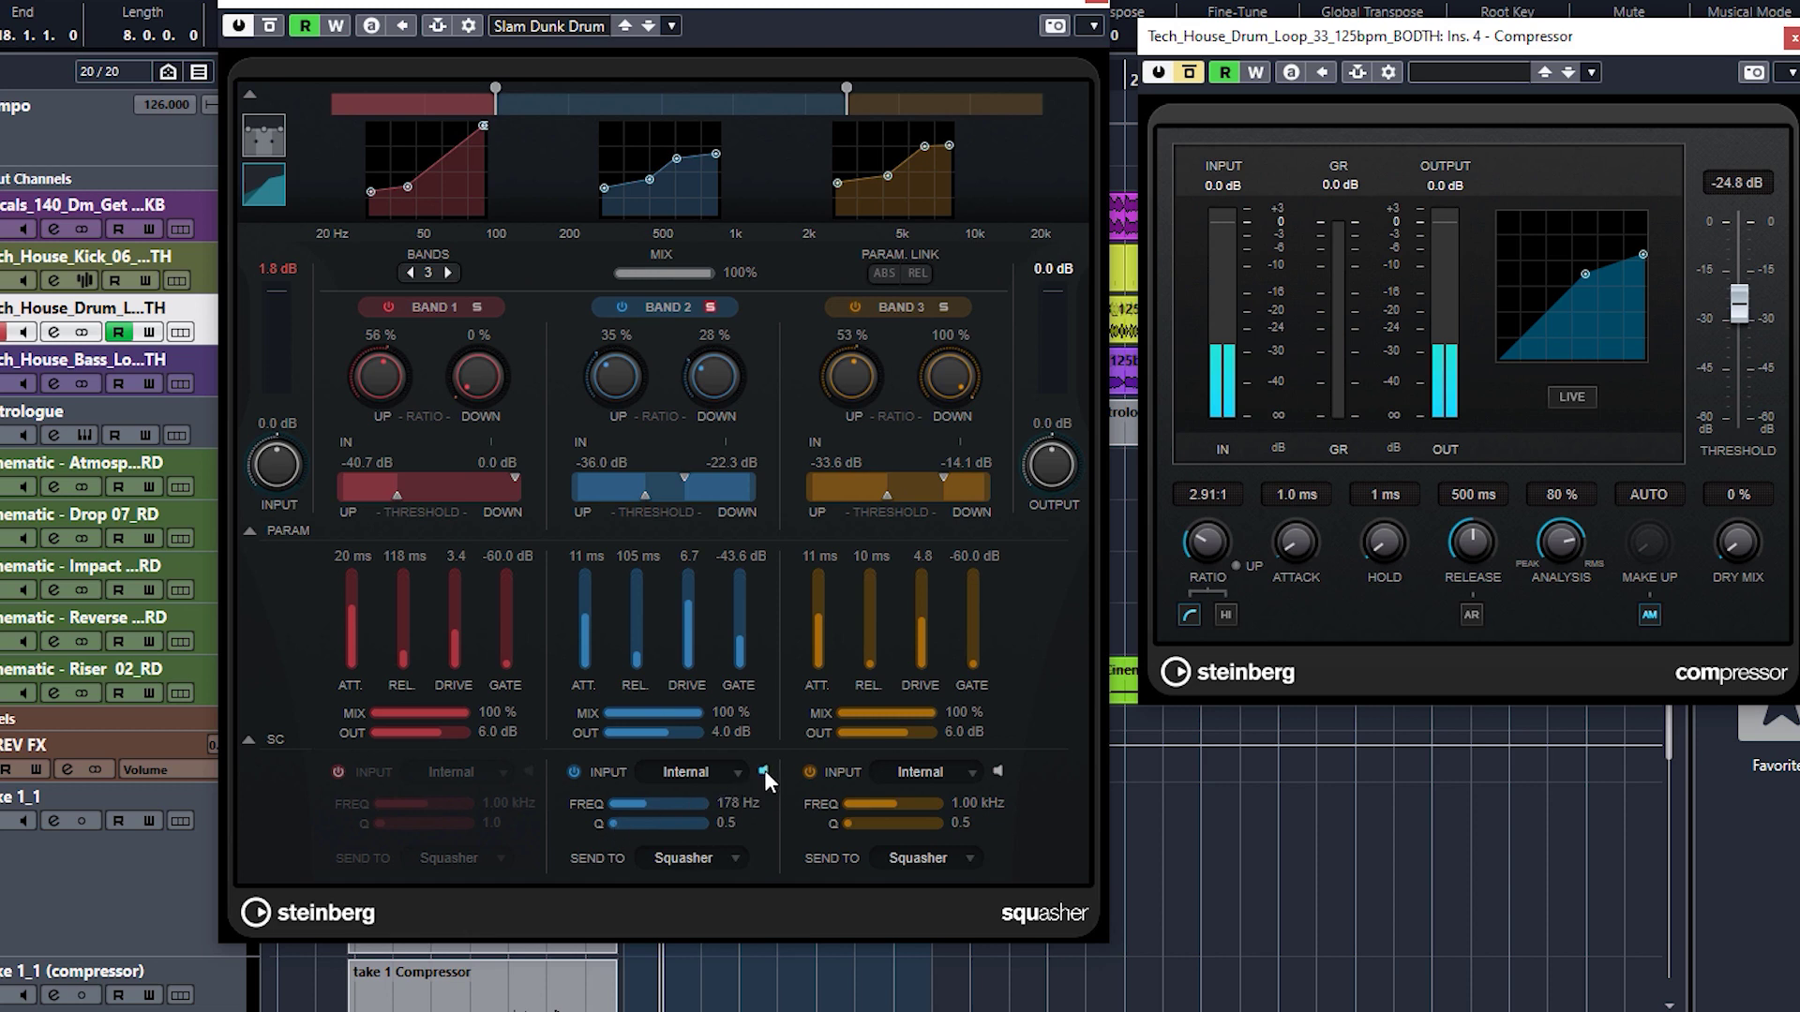
- Send band 2's side-chain to Gate, and return its destination to Squasher
left_click(704, 859)
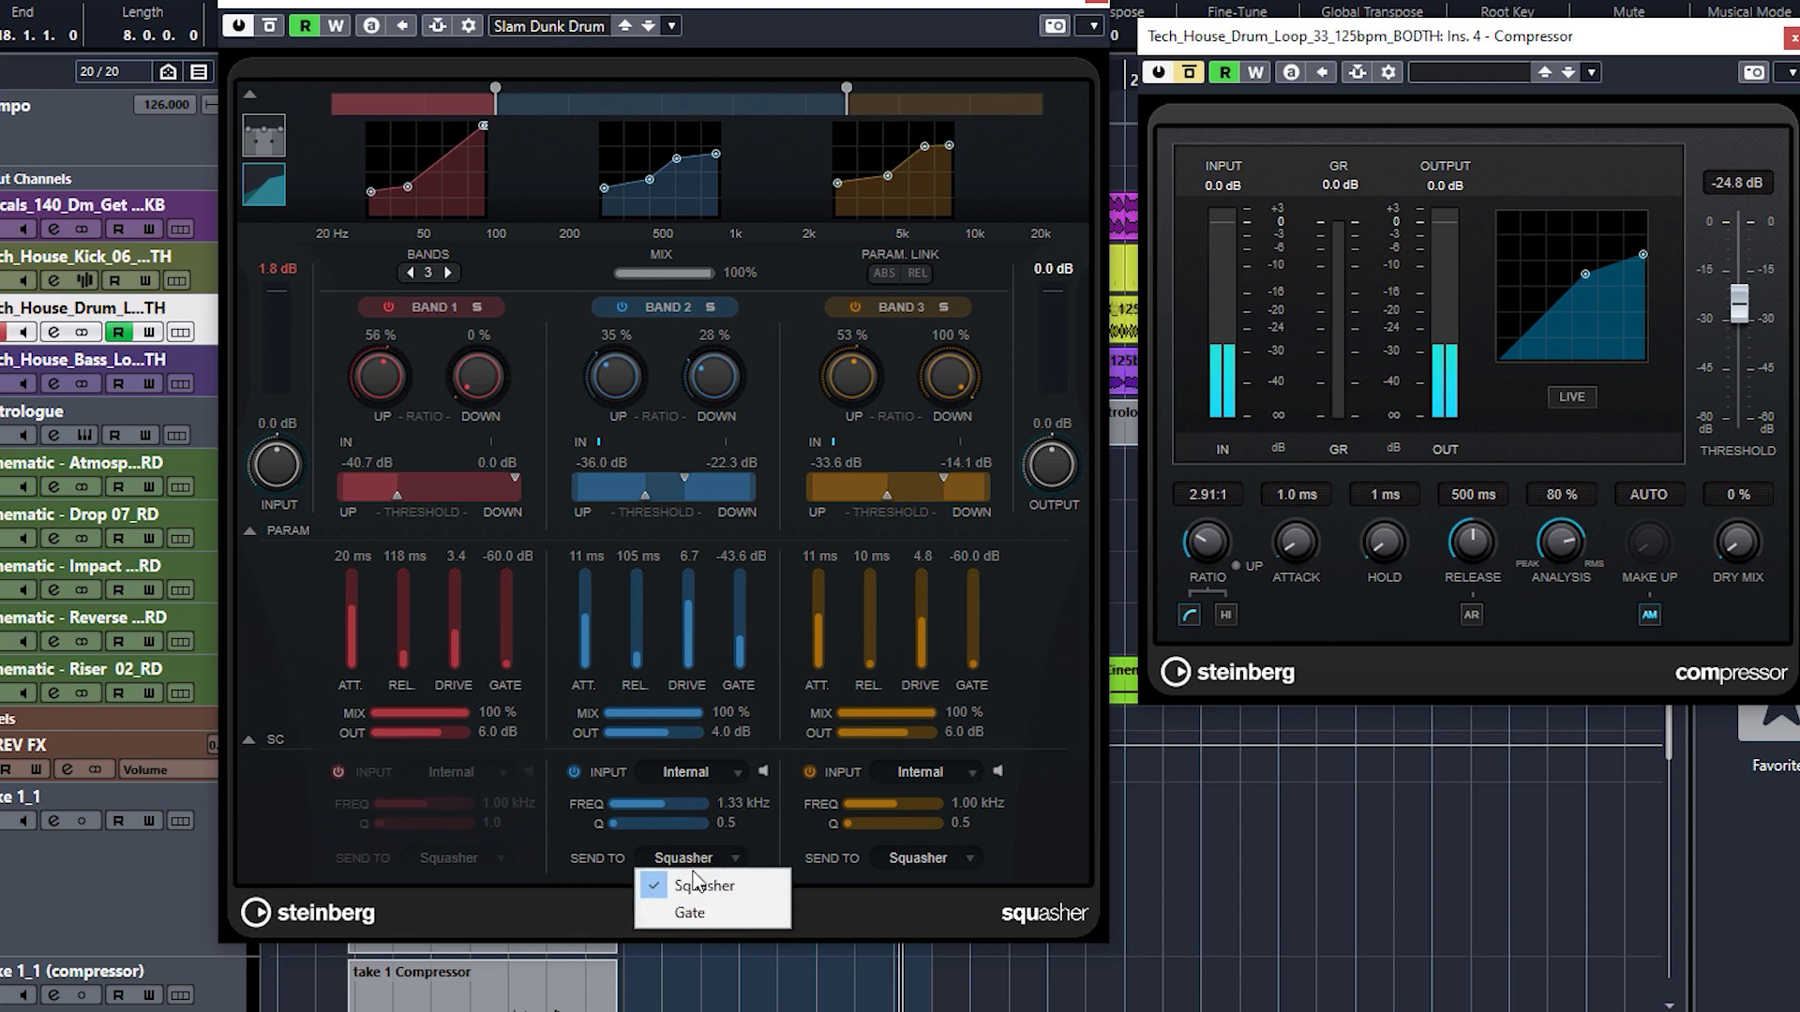
left_click(699, 914)
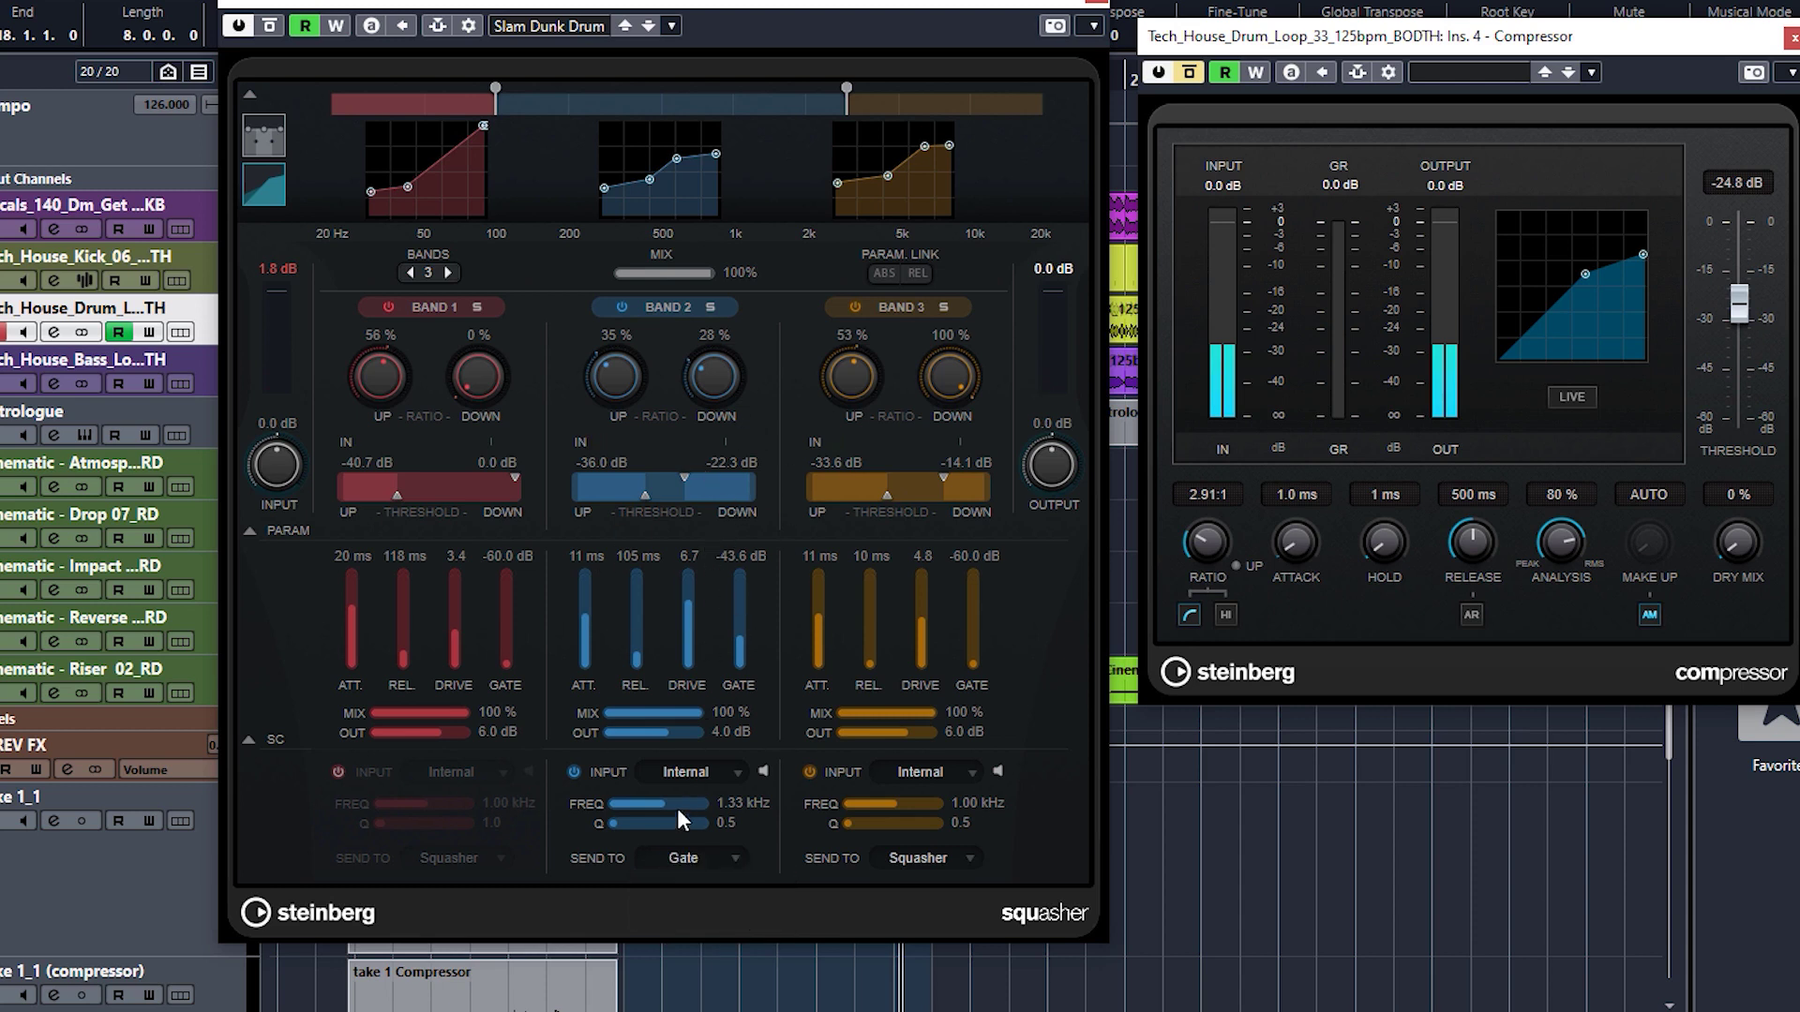
left_click(681, 861)
left_click(684, 888)
- Close the open plug-in windows and go to the take 1_1 vocal track in the project
left_click(1099, 4)
left_click(653, 379)
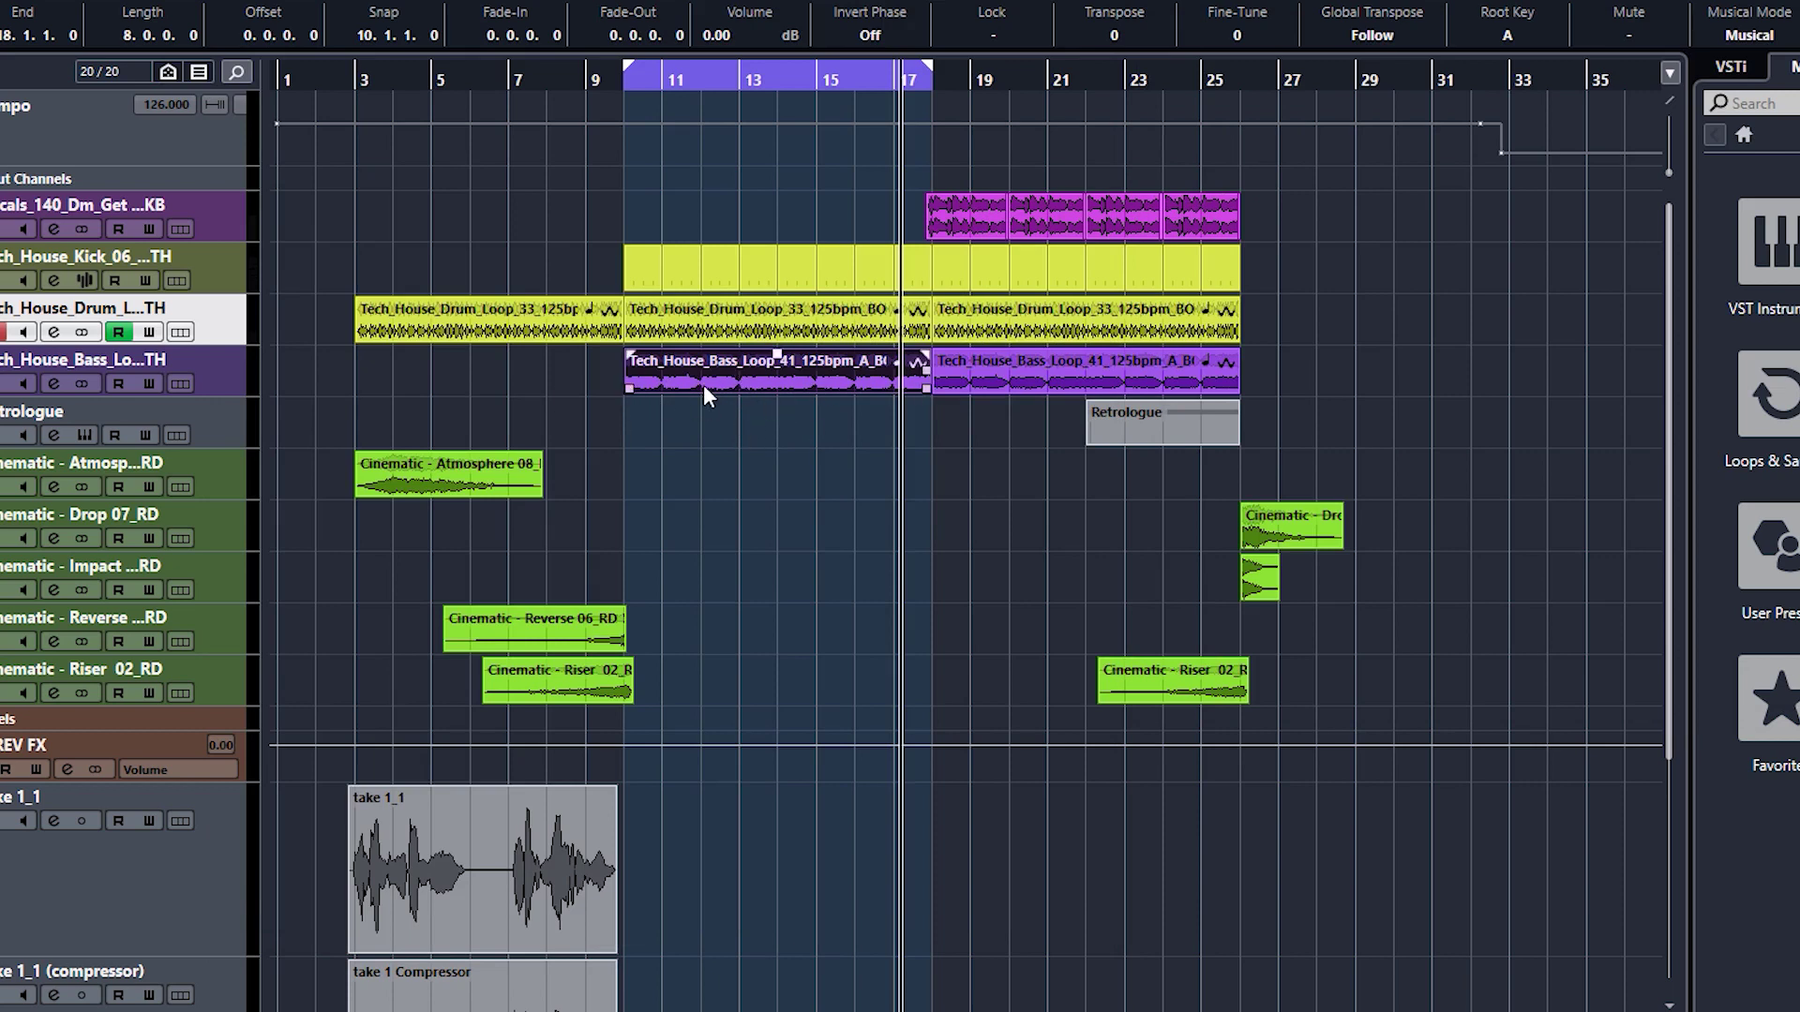
left_click(468, 376)
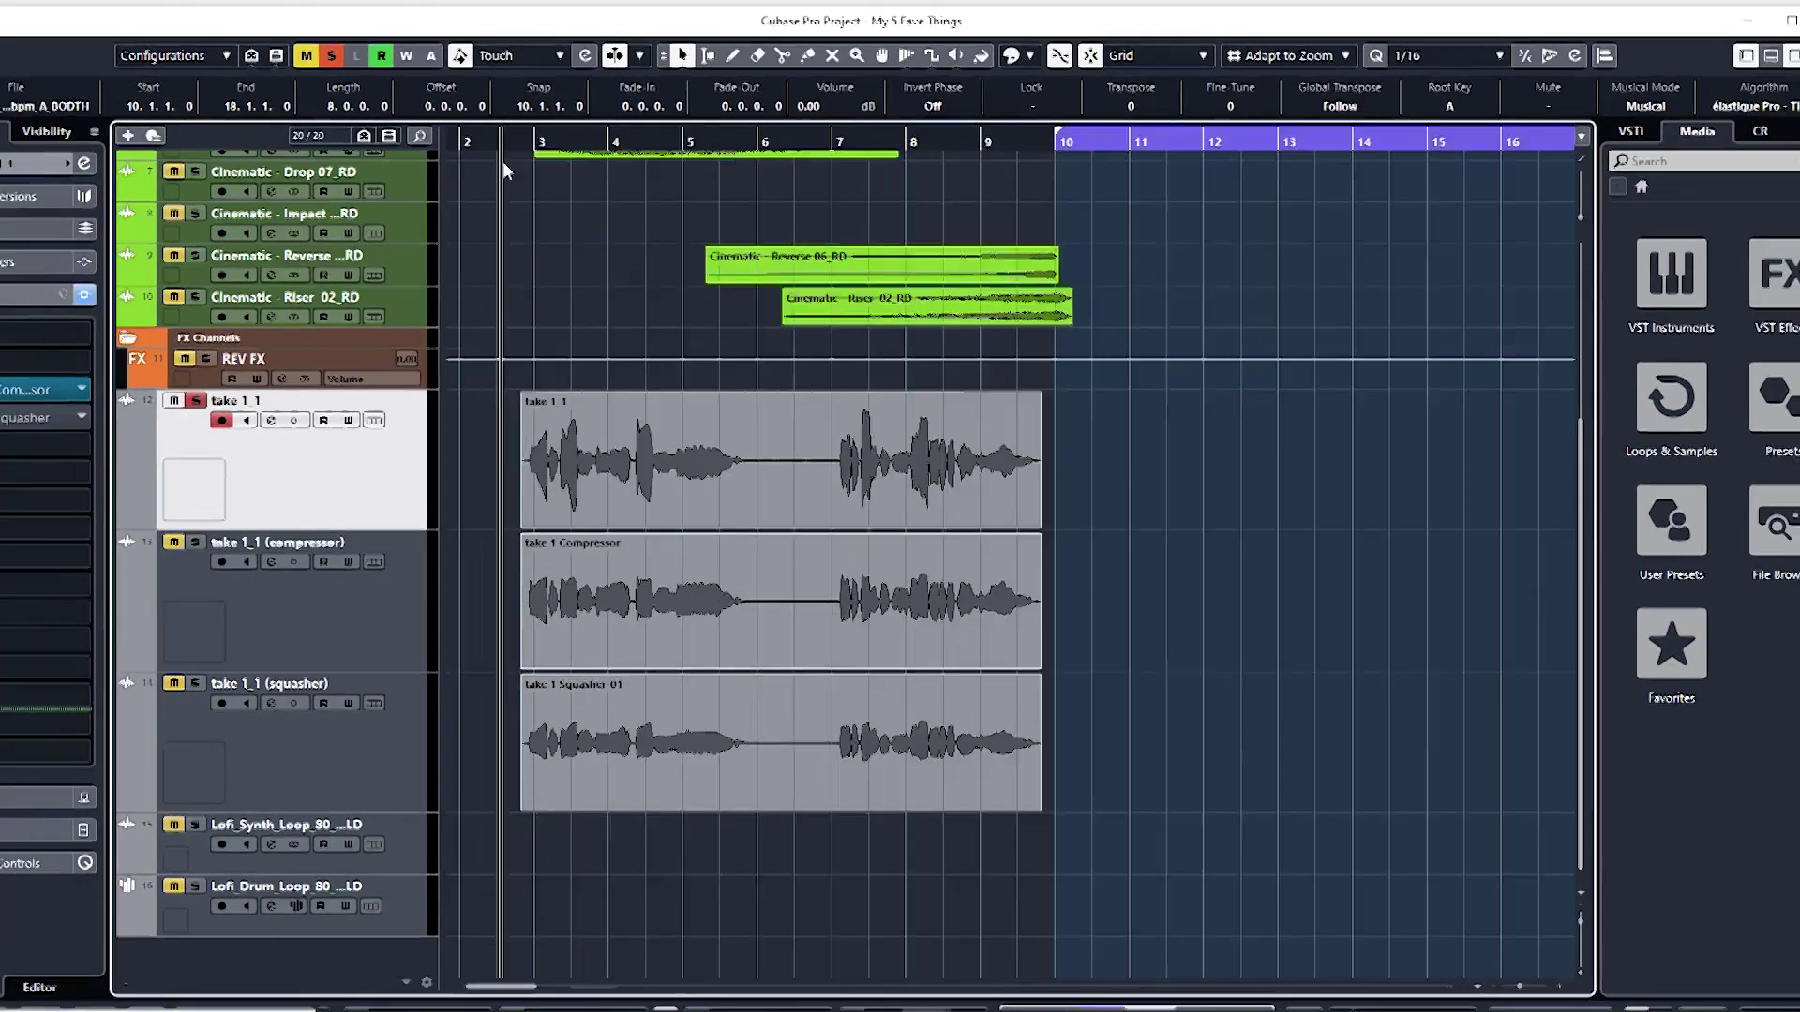
scroll(345, 120, "up", 5)
left_click(513, 458)
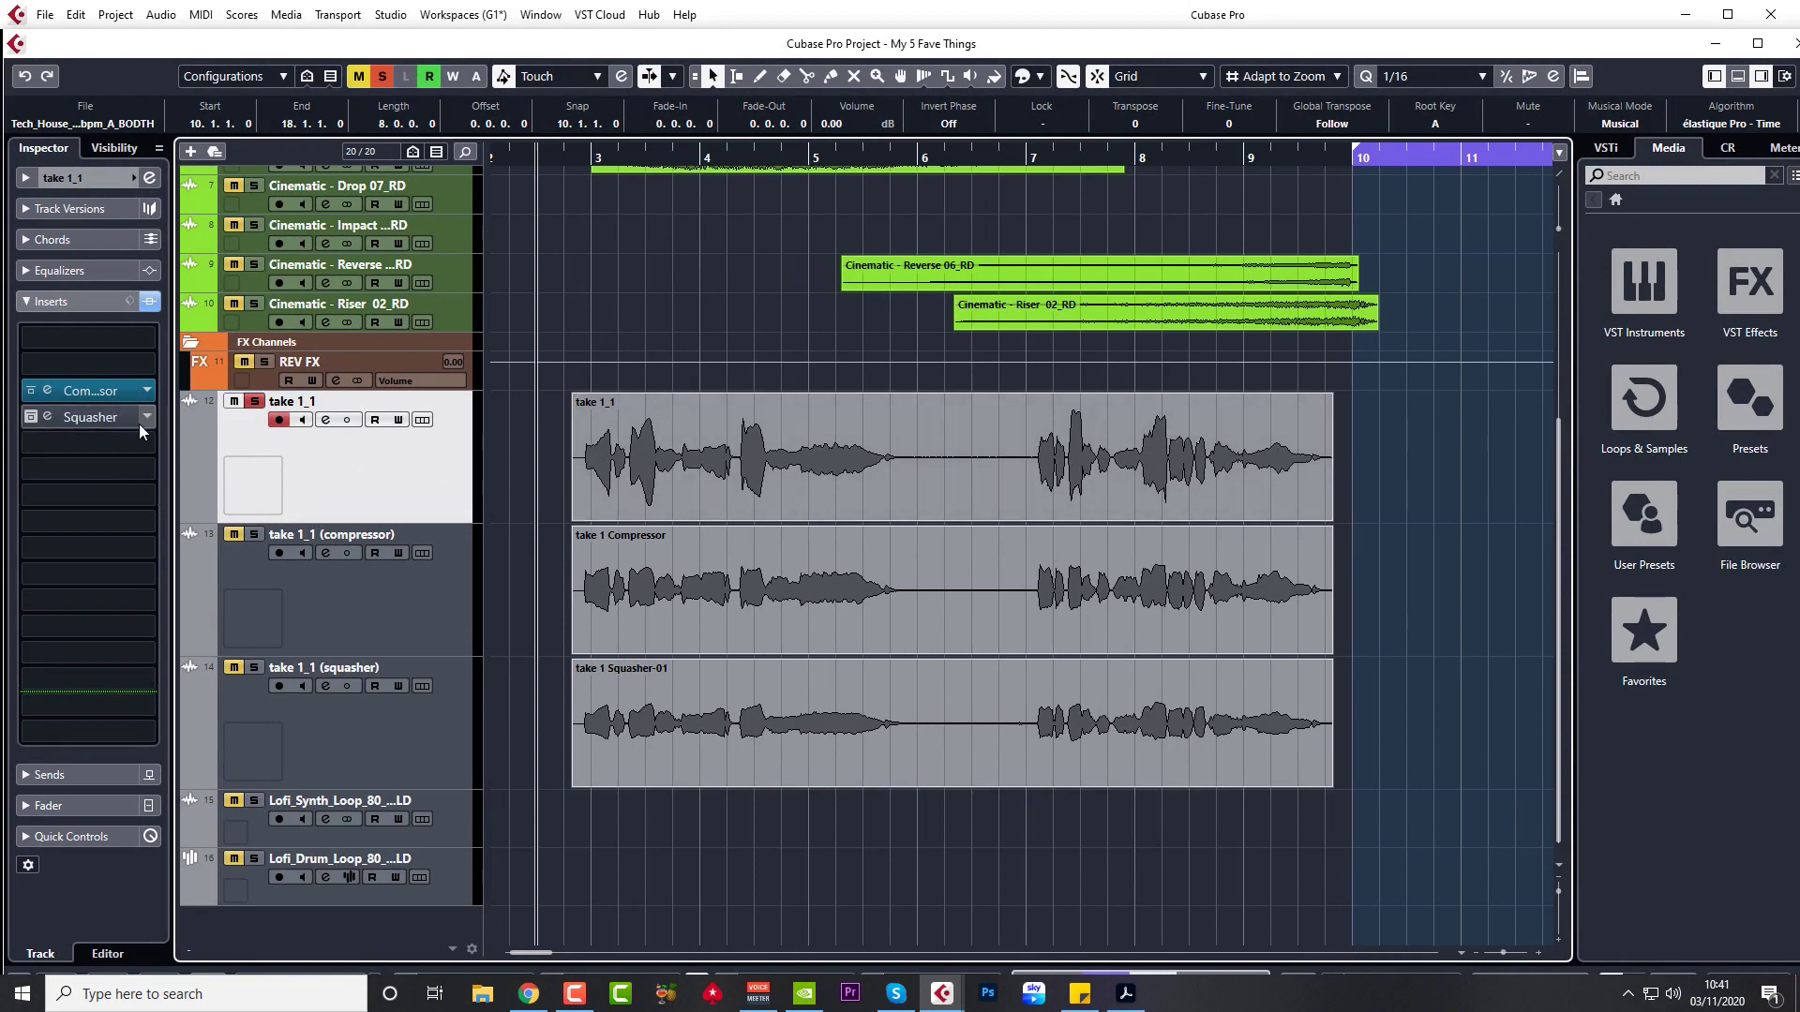
- Bypass the Compressor insert on take 1_1 and play the unprocessed vocal from just before bar 3
left_click(31, 390)
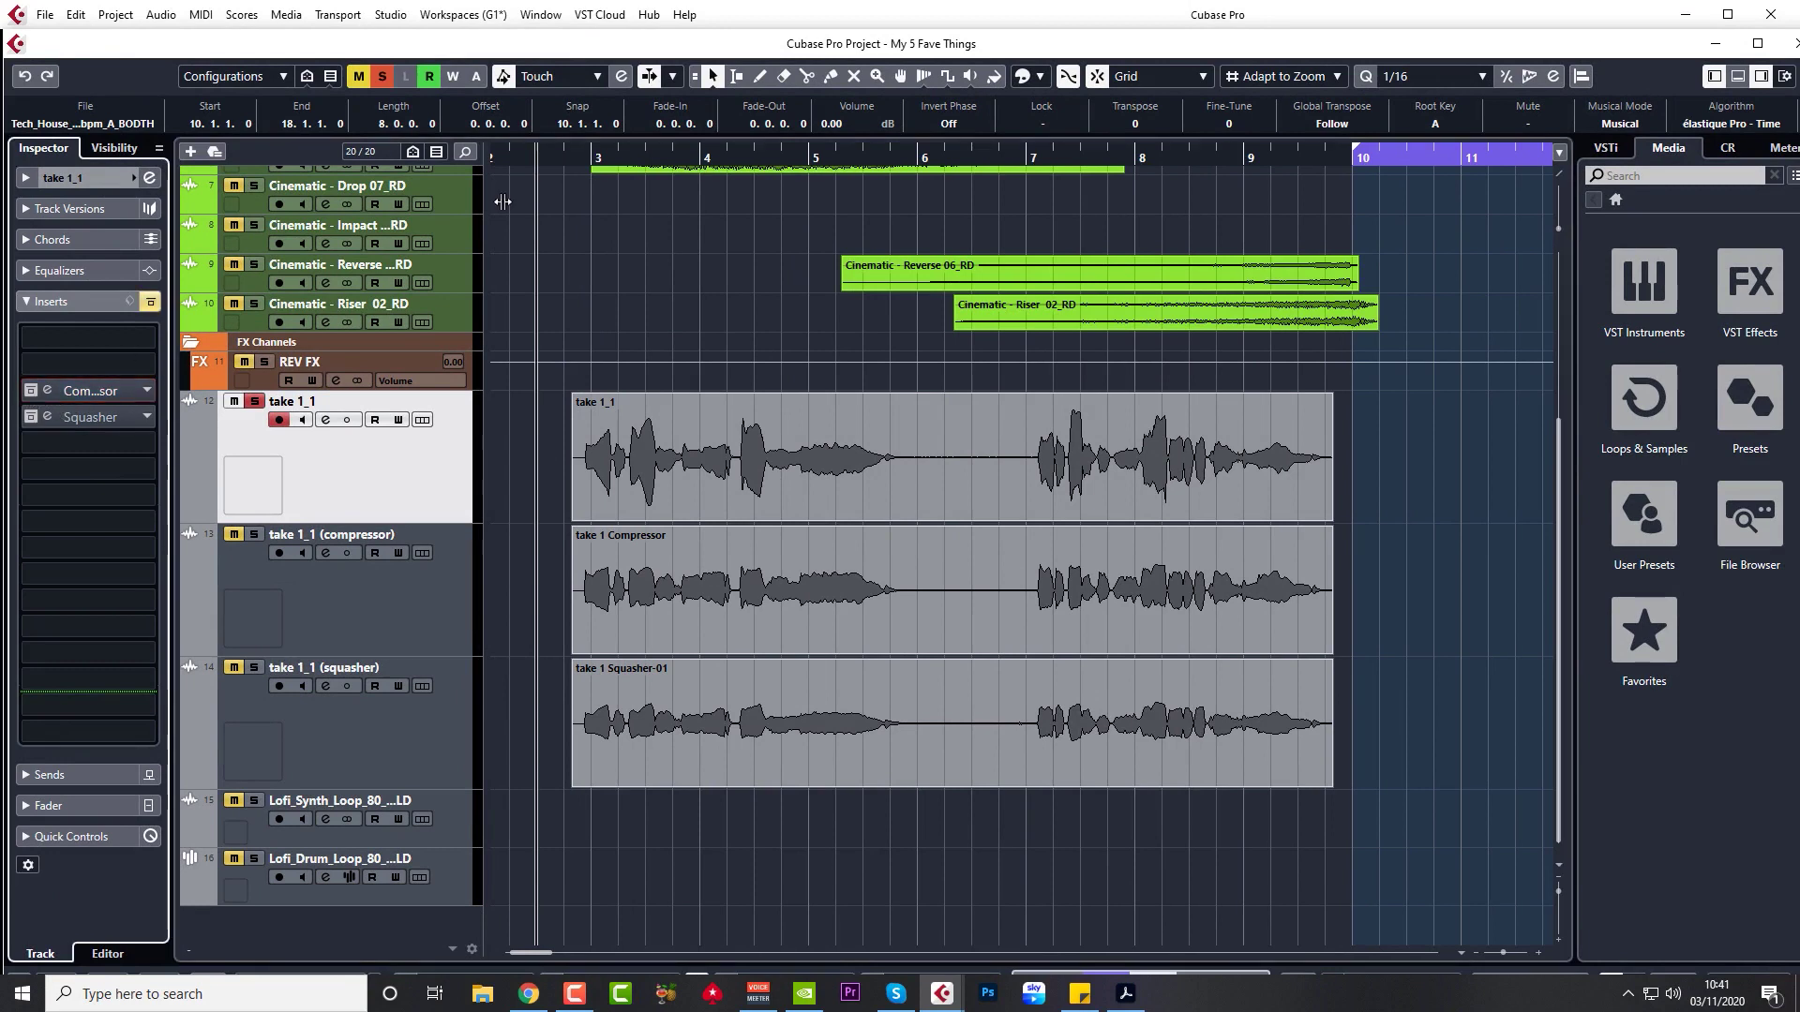
left_click(564, 157)
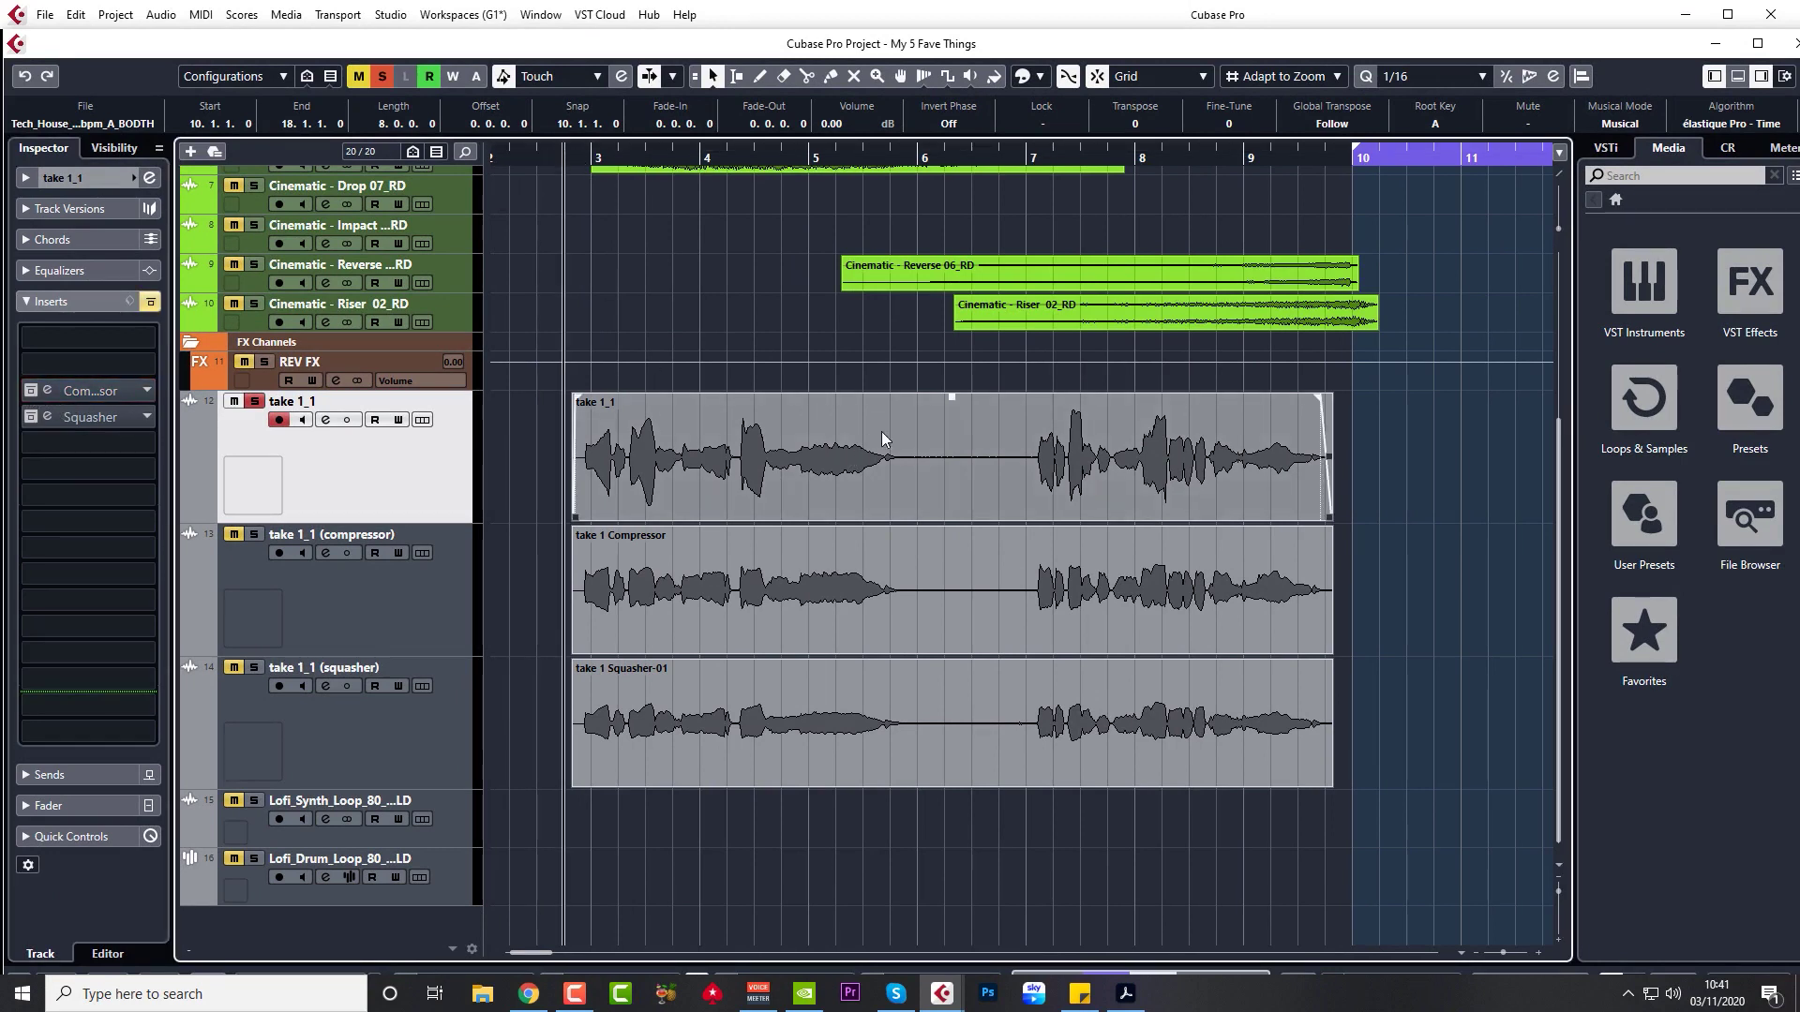
key("space")
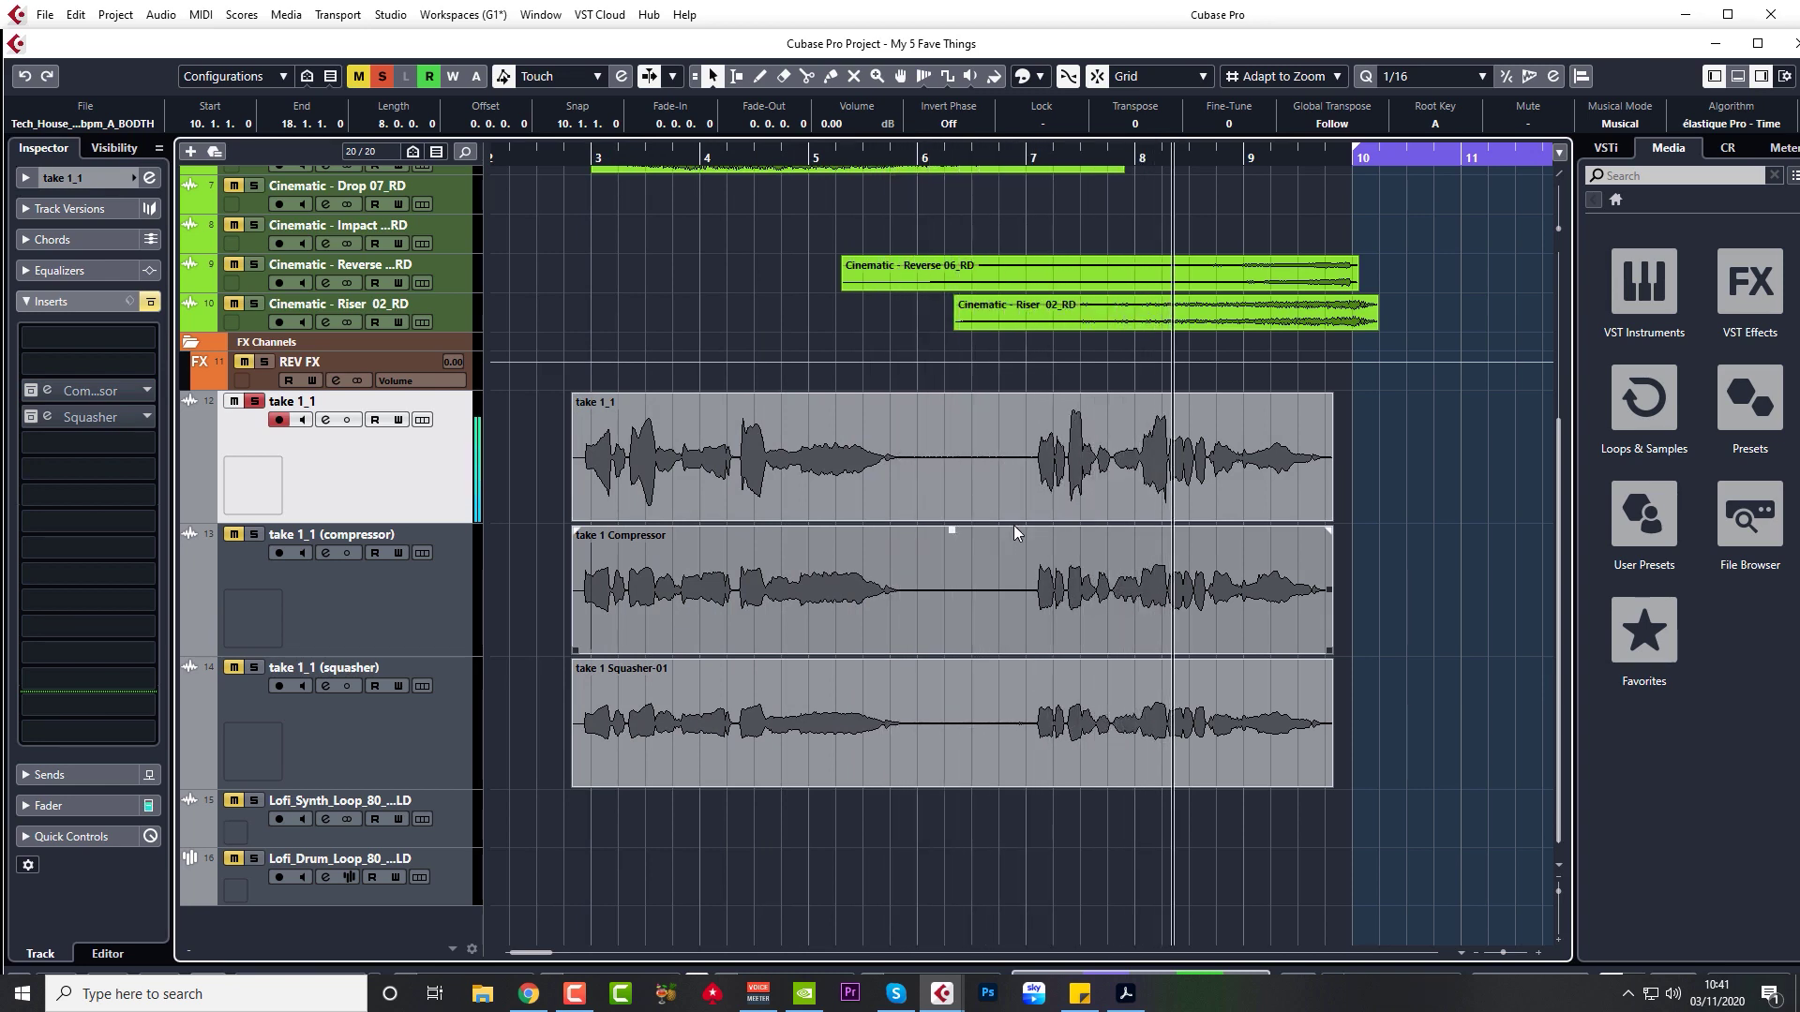
key("space")
left_click(568, 162)
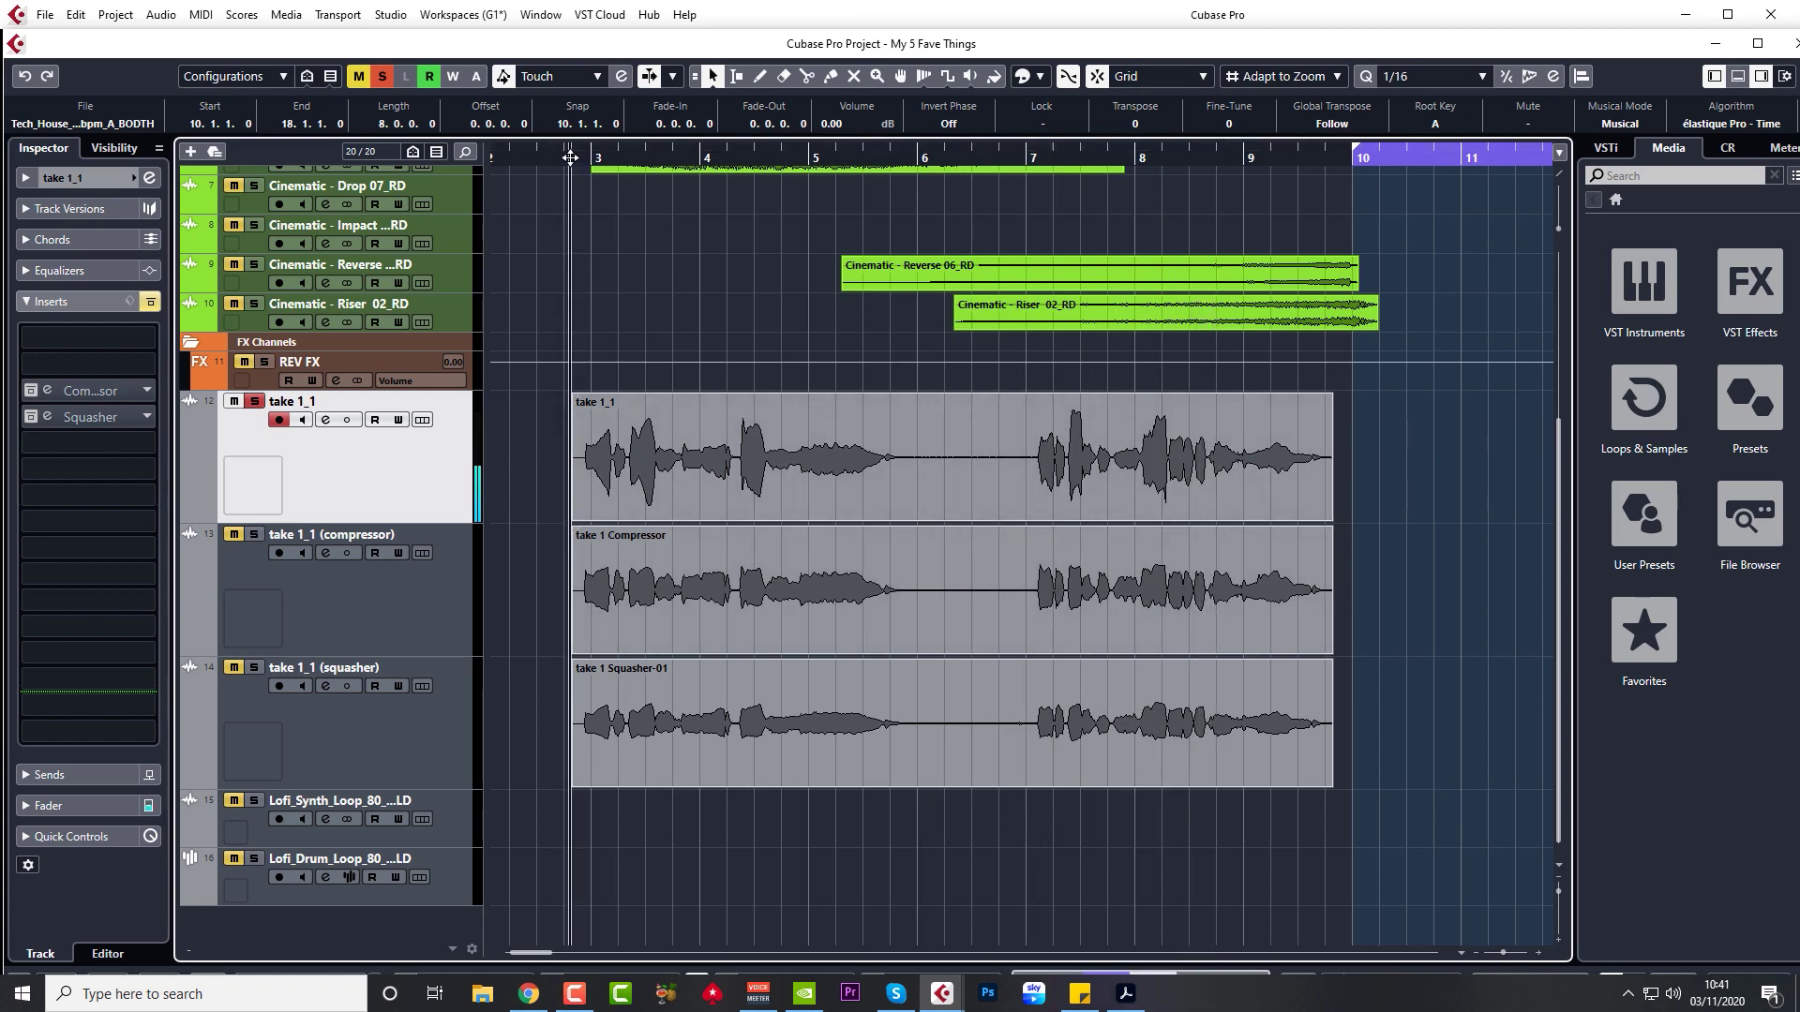
left_click(668, 486)
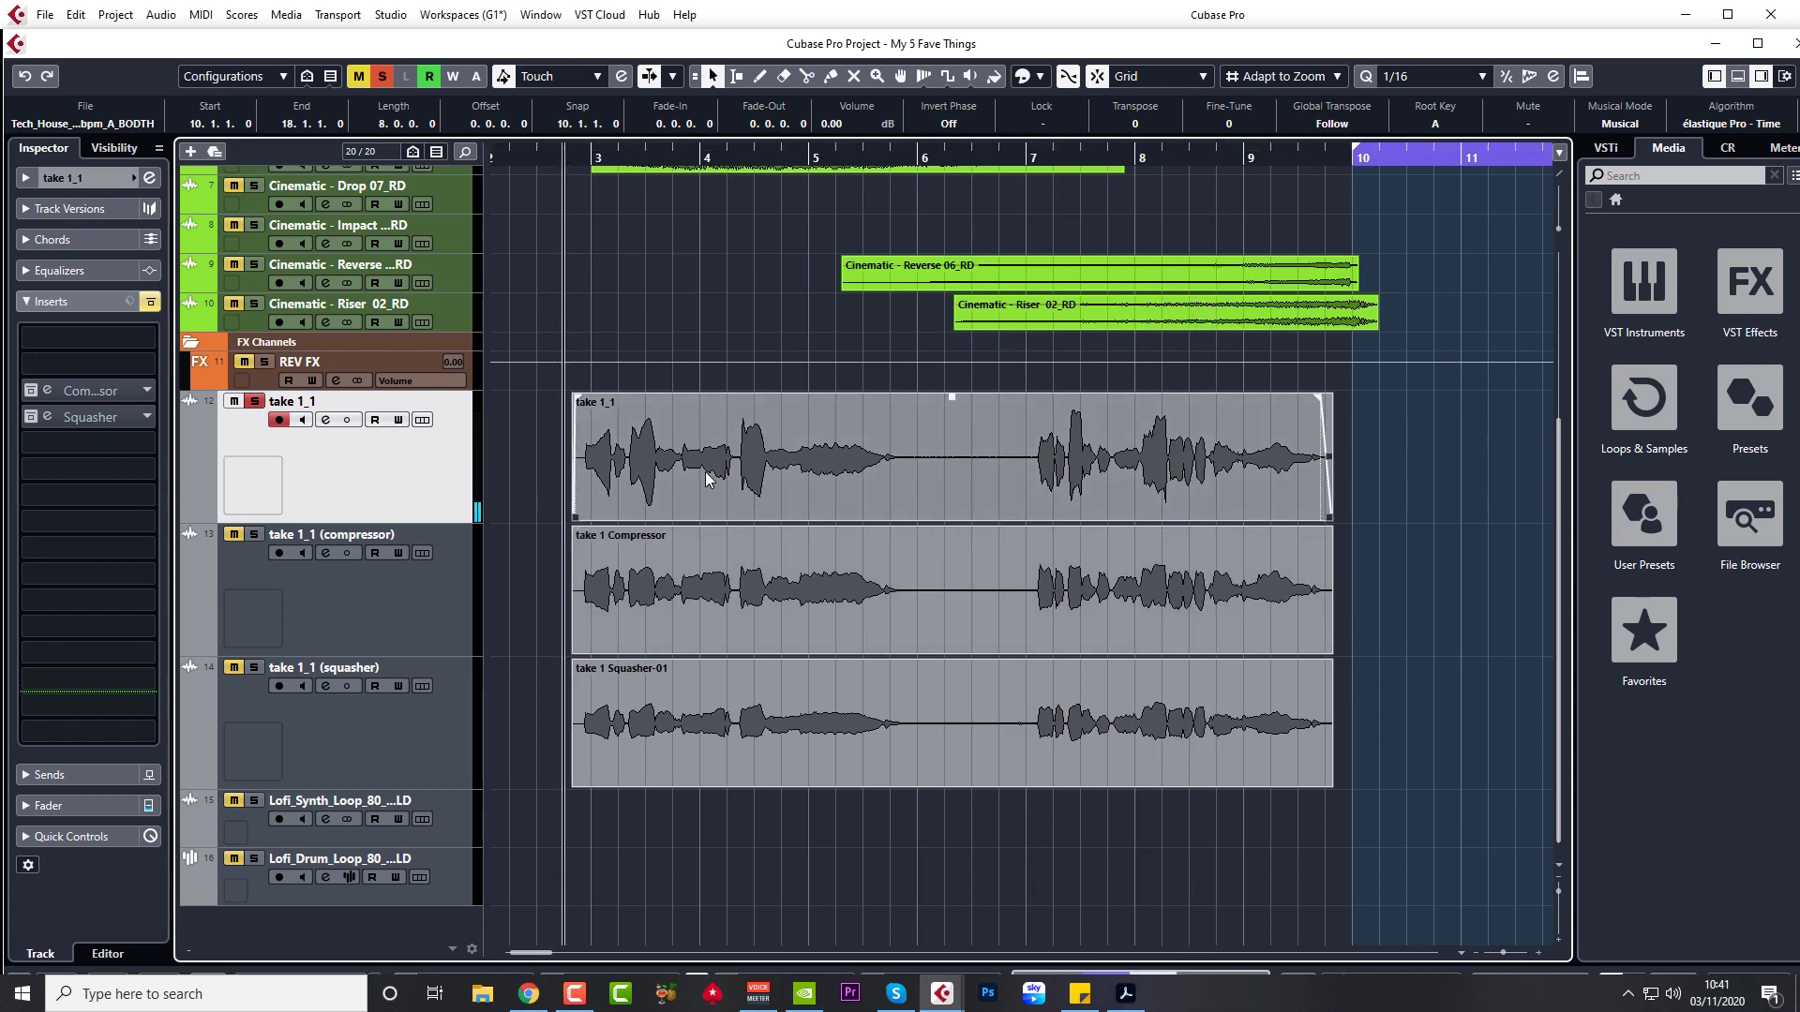
left_click(271, 439)
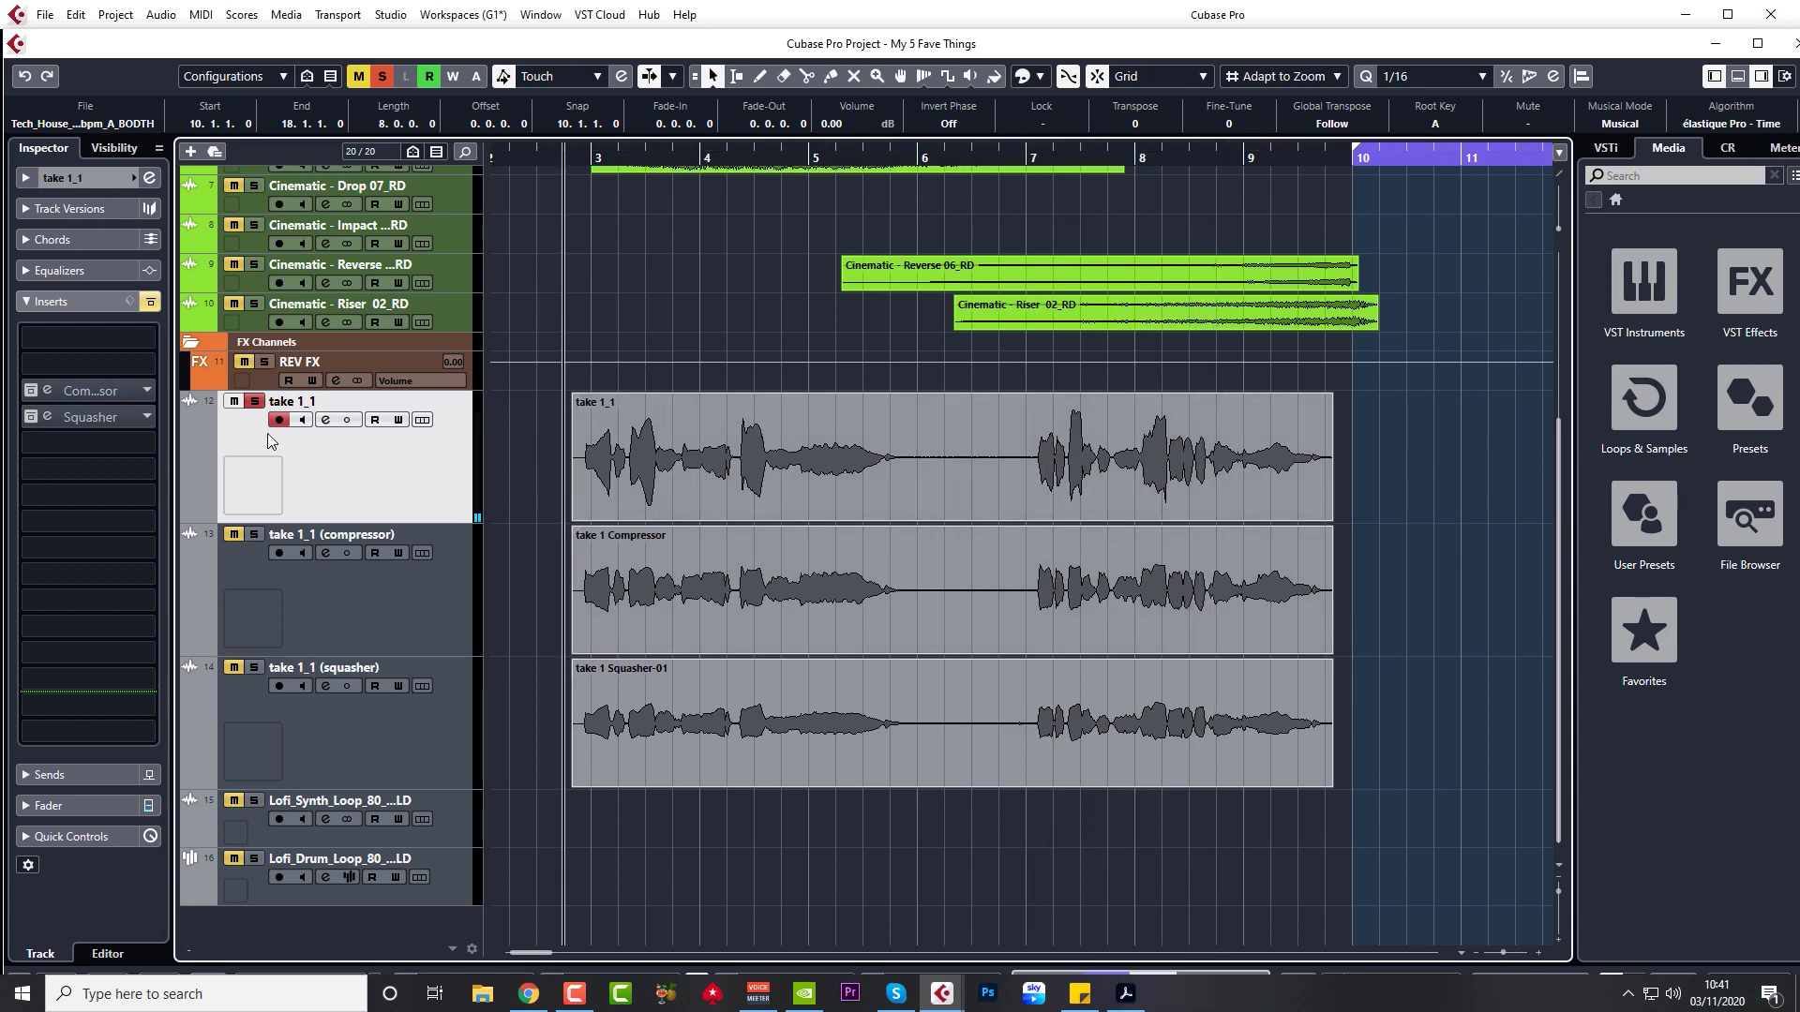
- Activate take 1_1's Compressor, set its threshold to -20.6 dB and play the vocal through it
left_click(48, 390)
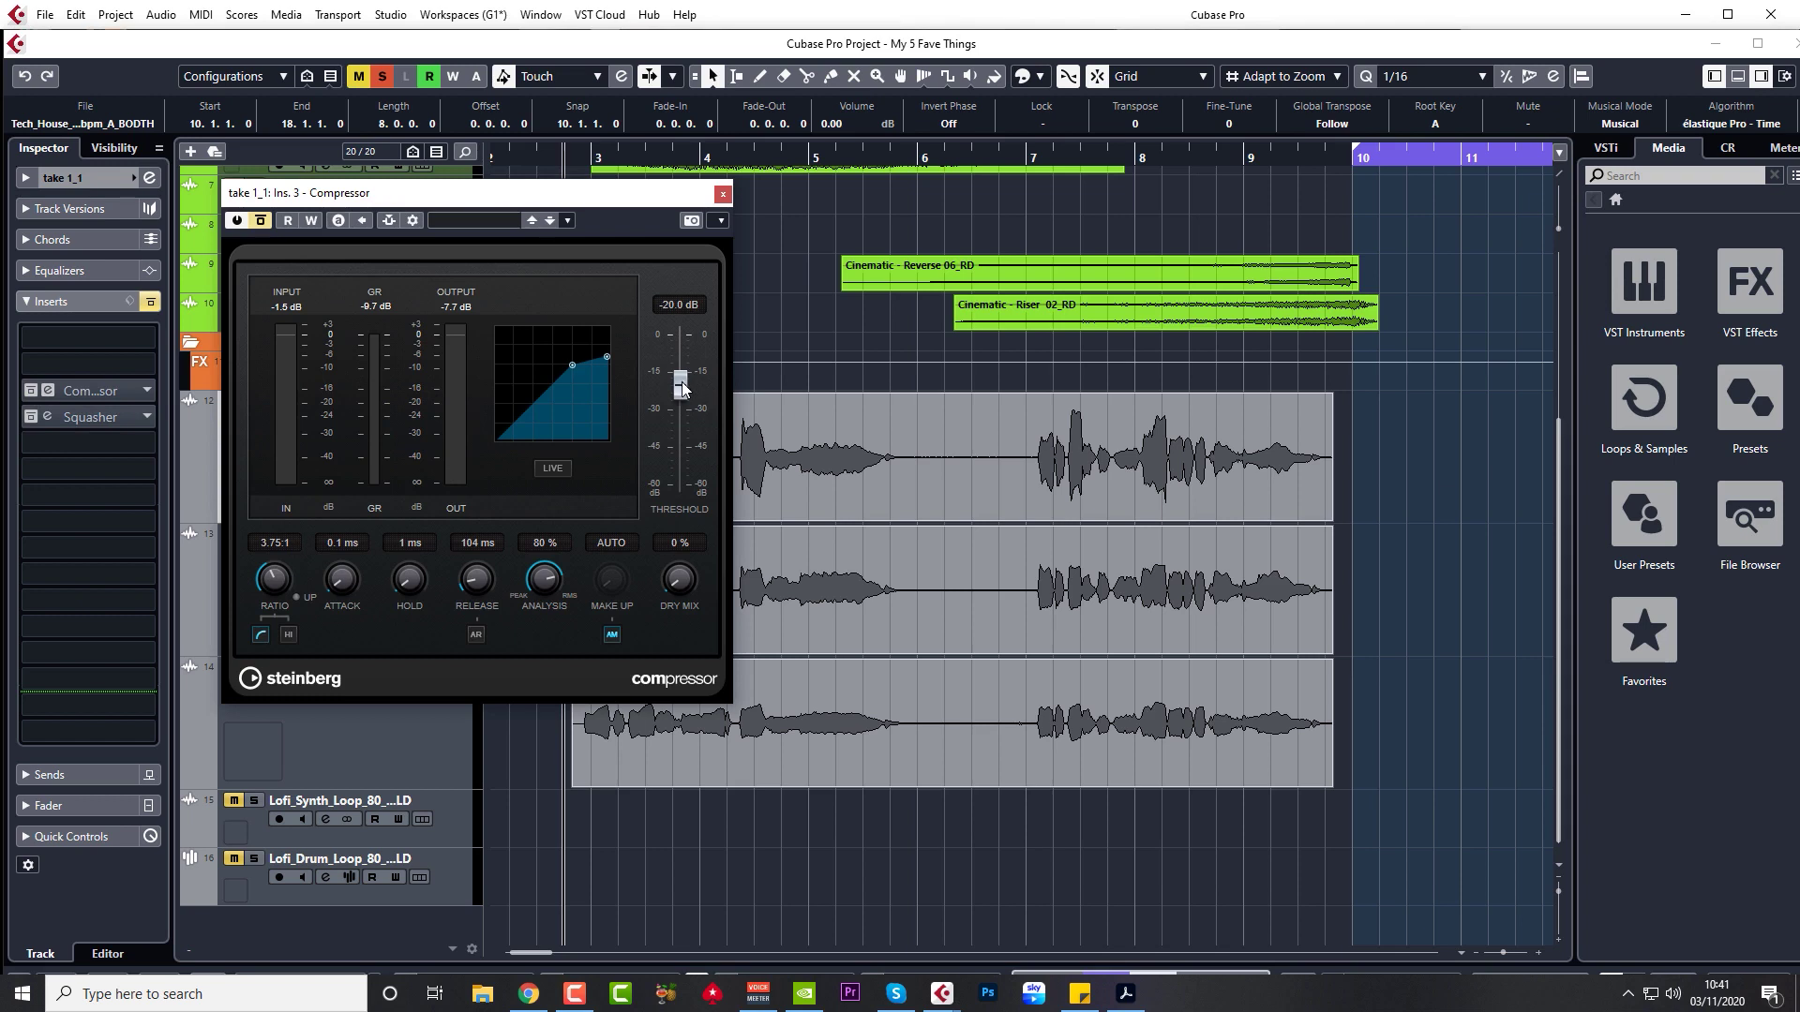
left_click_drag(281, 193, 112, 121)
key("space")
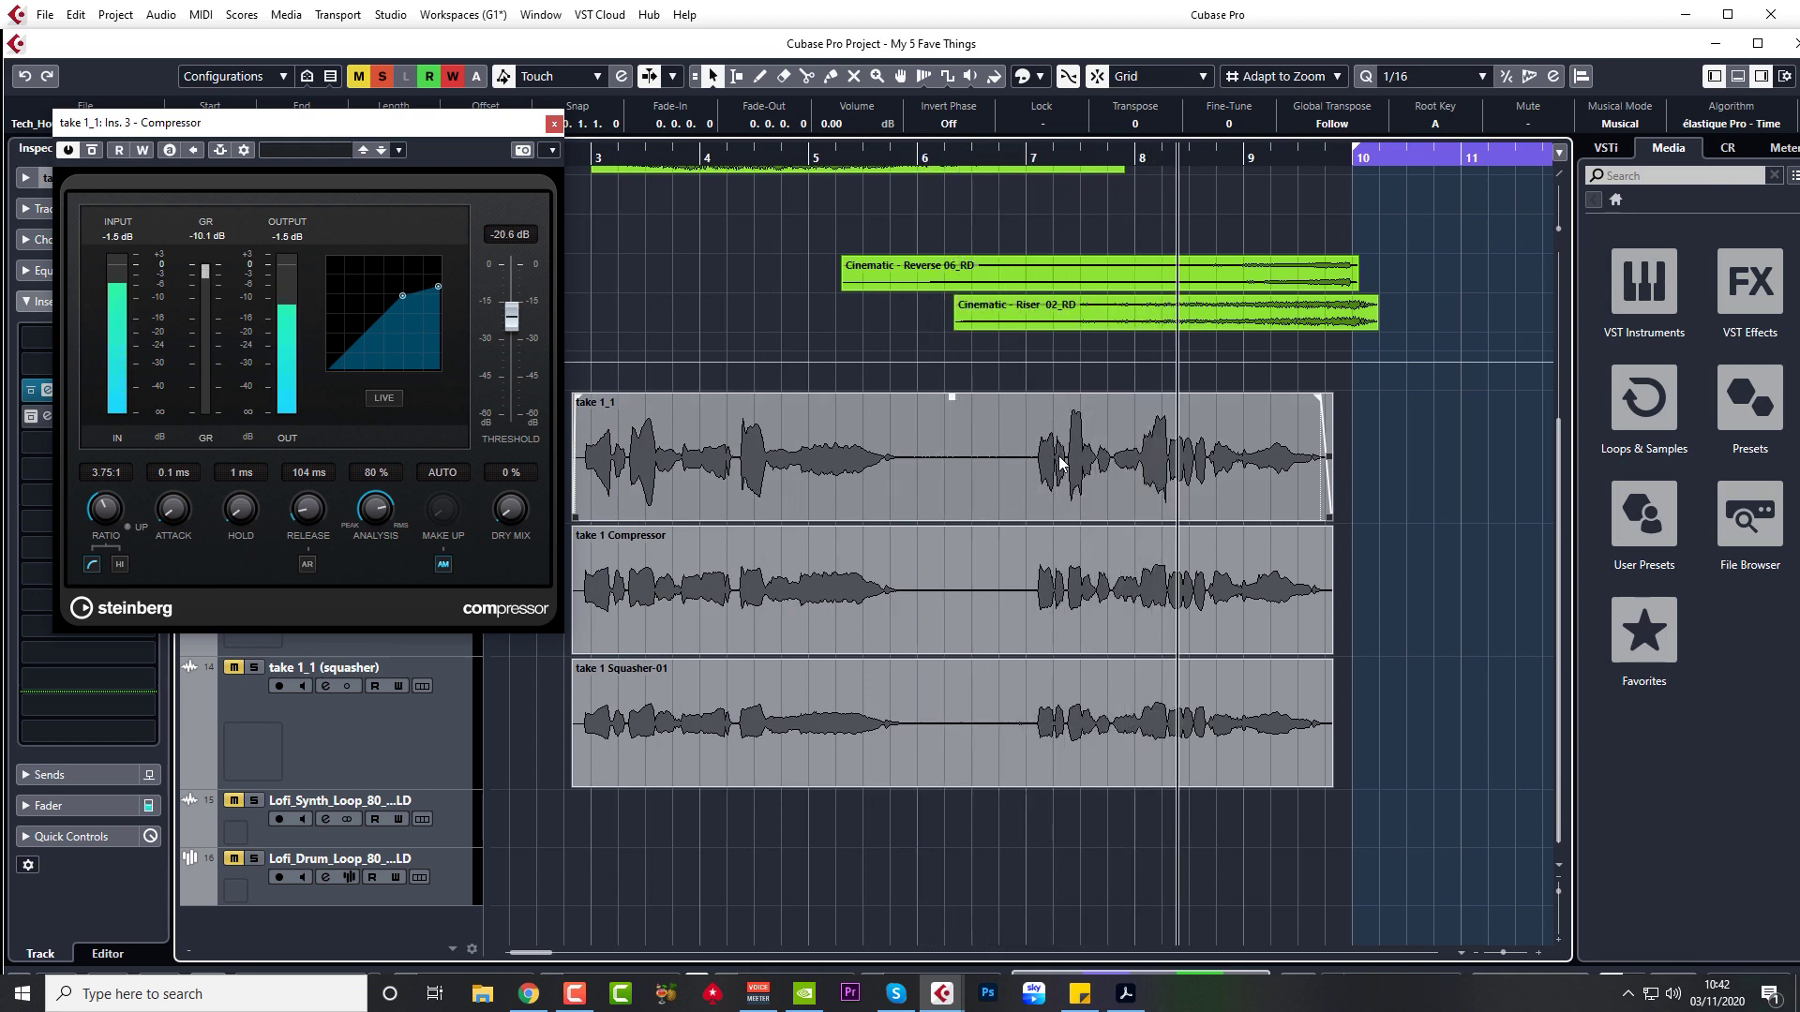
left_click(555, 123)
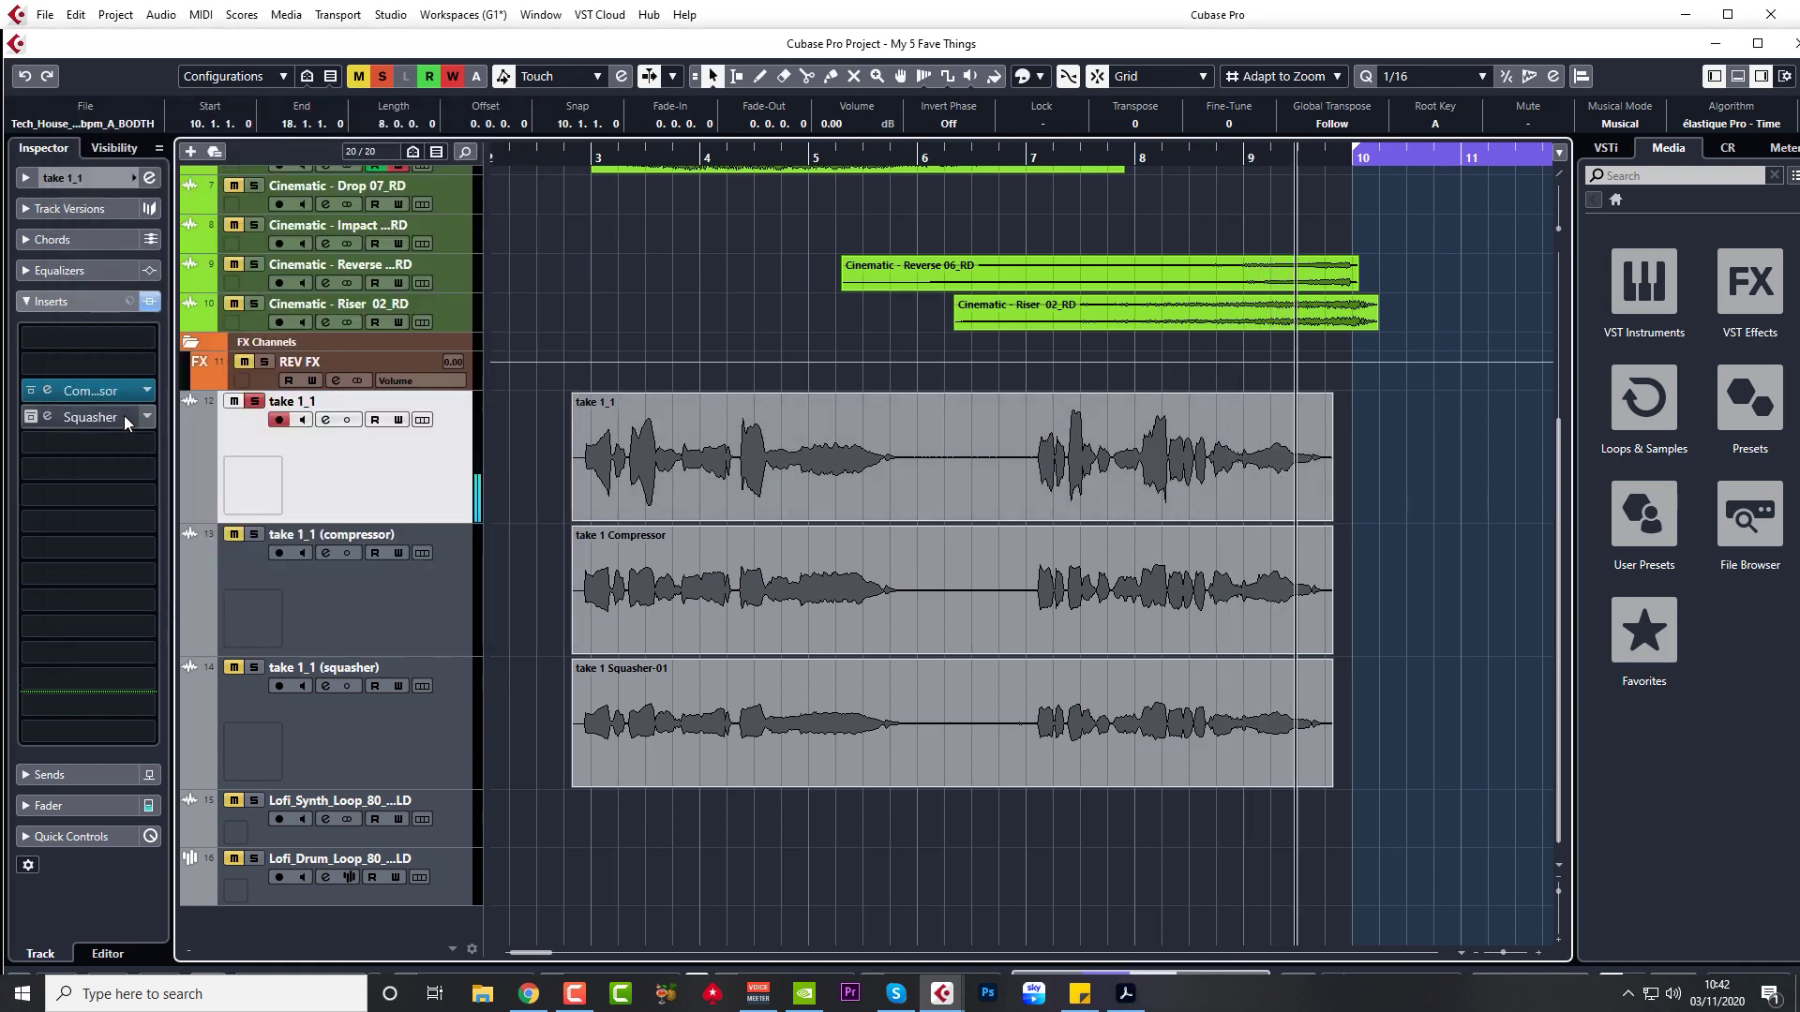
- Activate Squasher on take 1_1, play the vocal through it and set band 2's drive to 6.4
left_click(47, 416)
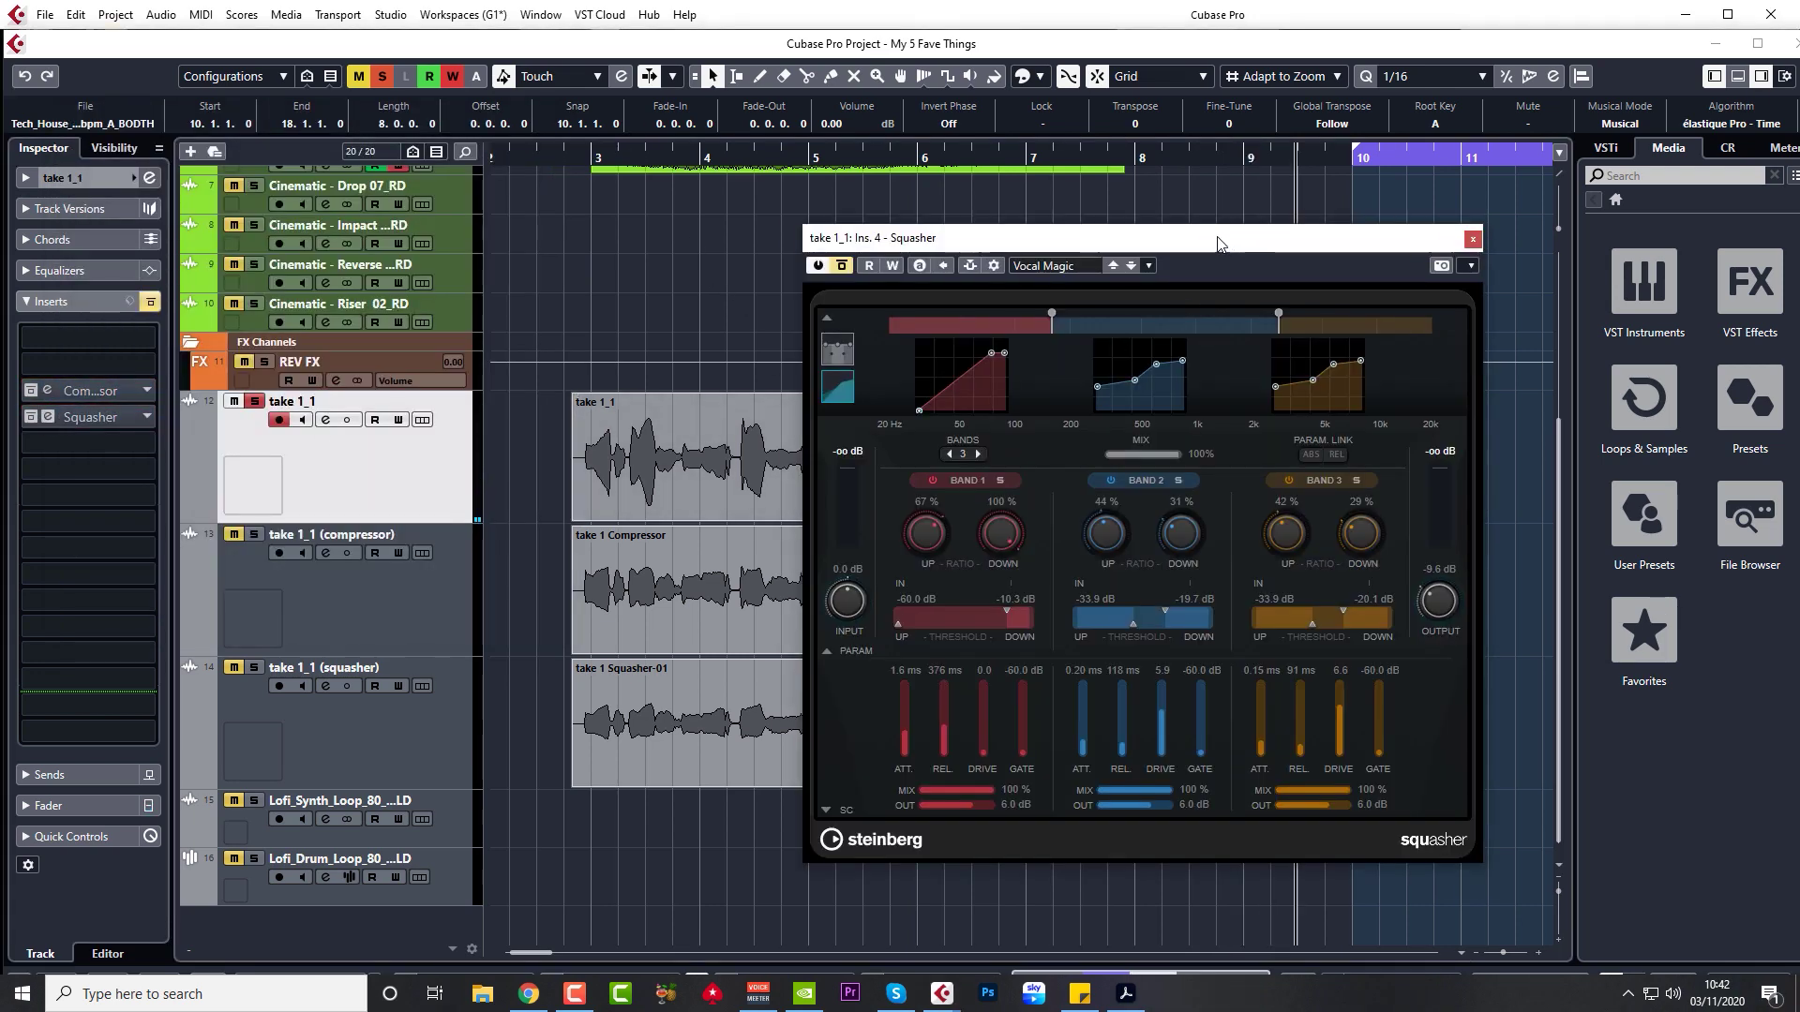
left_click_drag(1231, 251, 1174, 215)
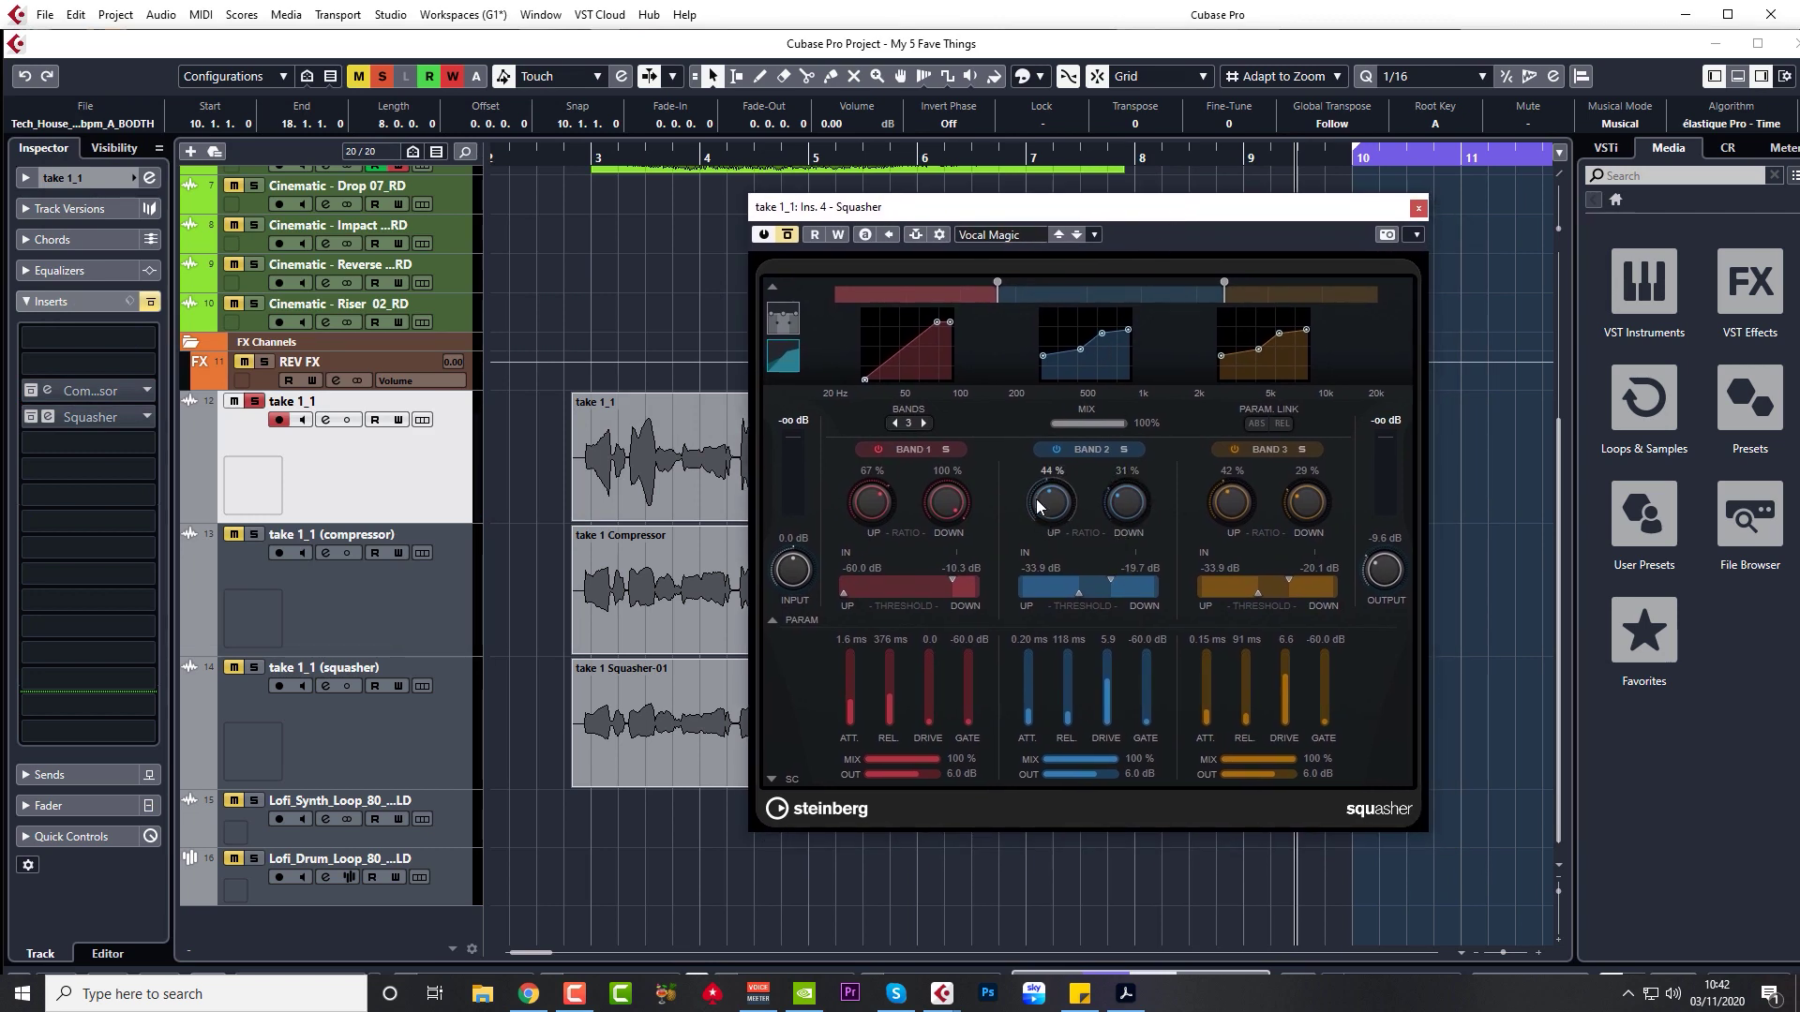
left_click(786, 237)
key("space")
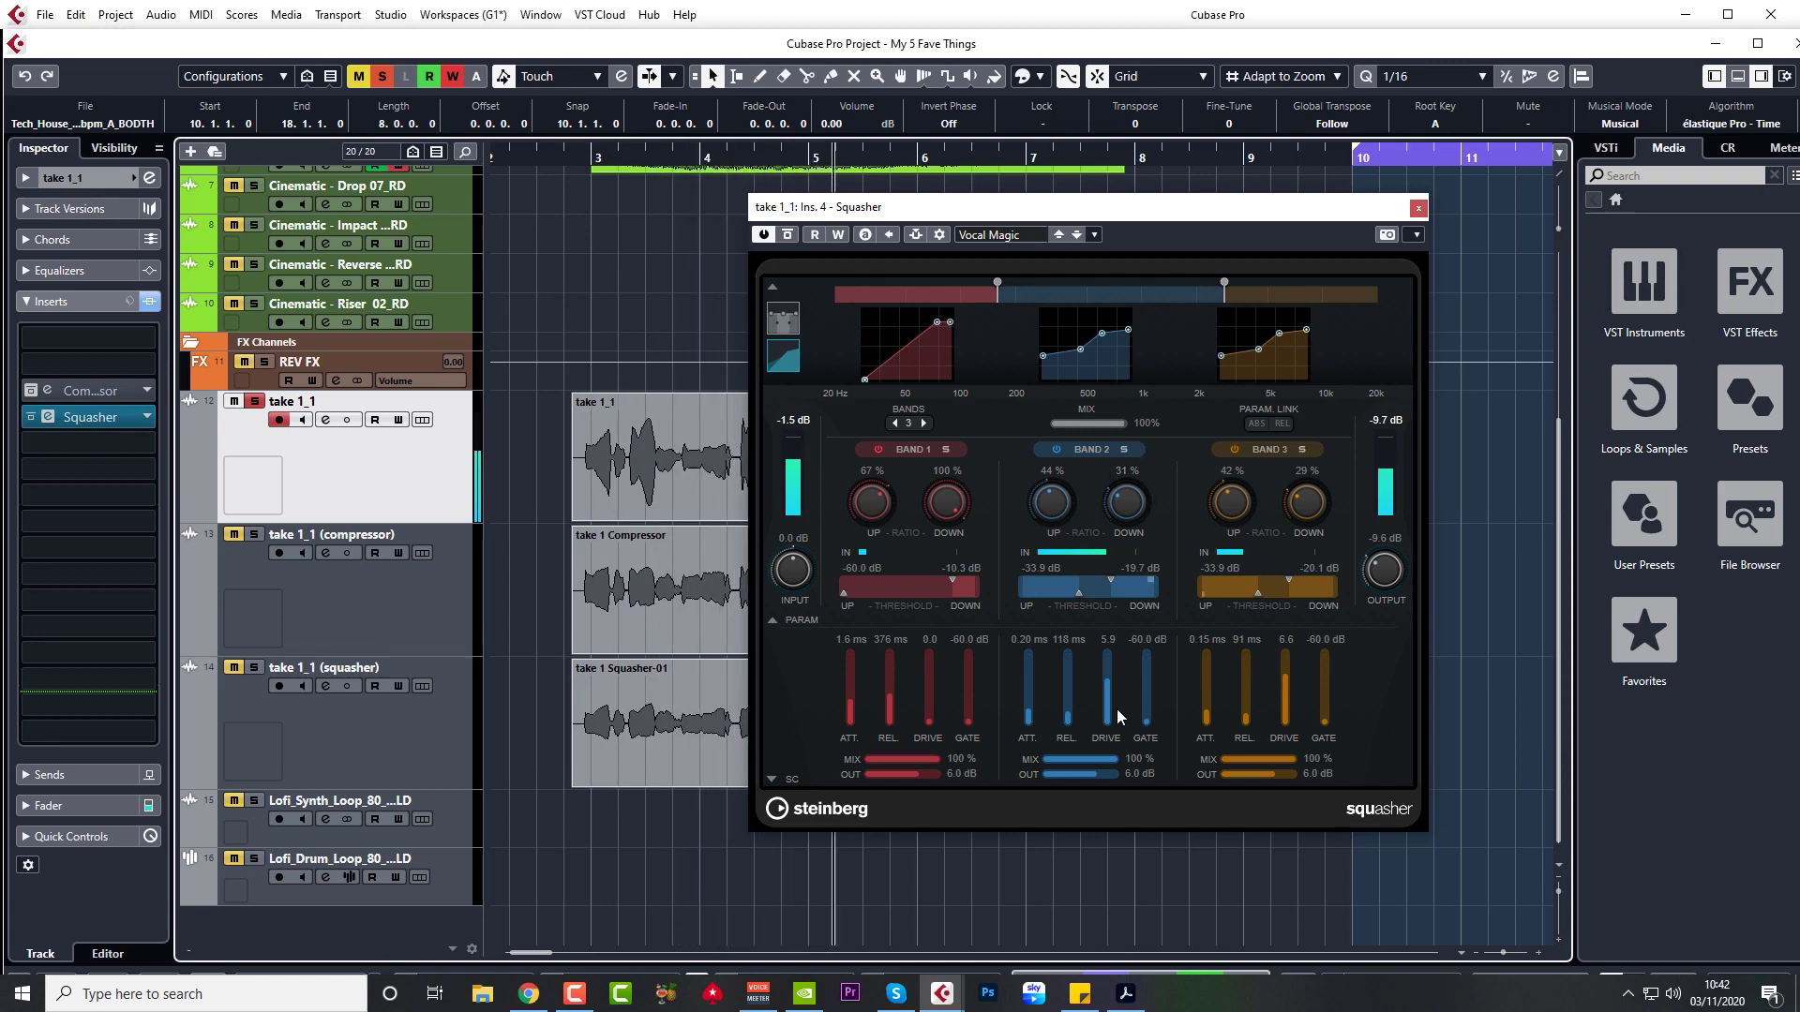
left_click_drag(1107, 684, 1108, 680)
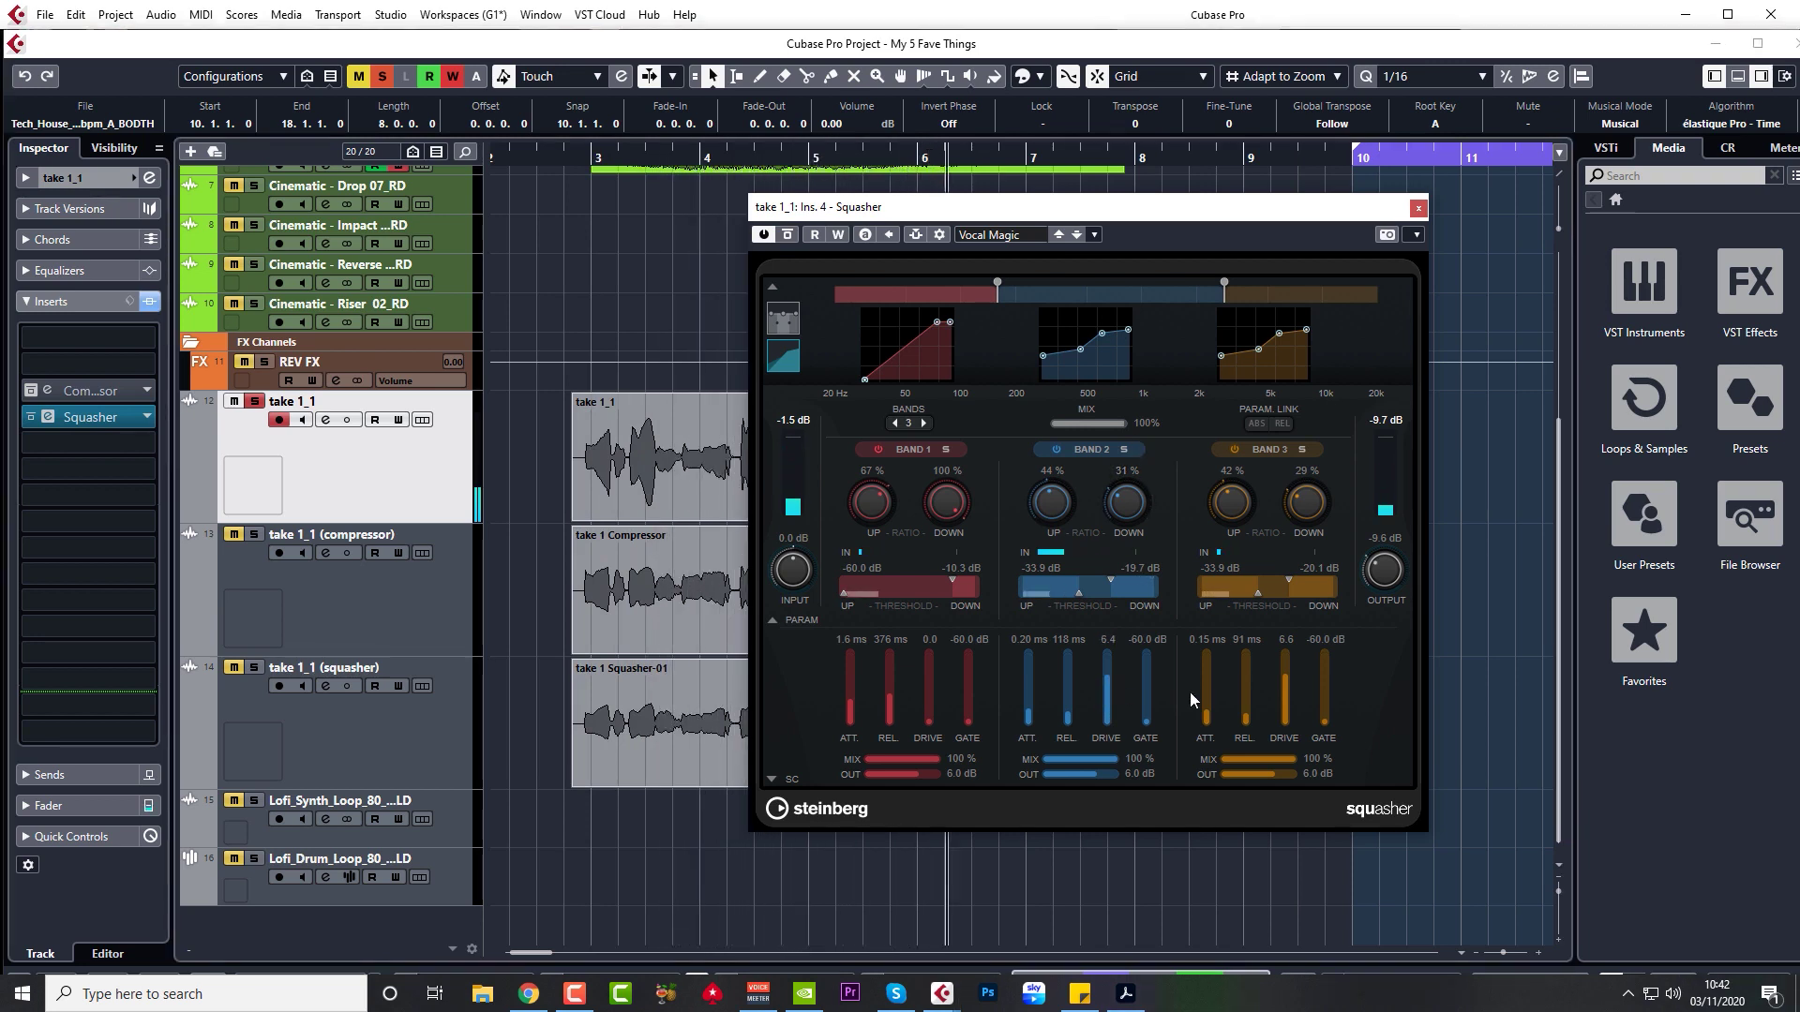
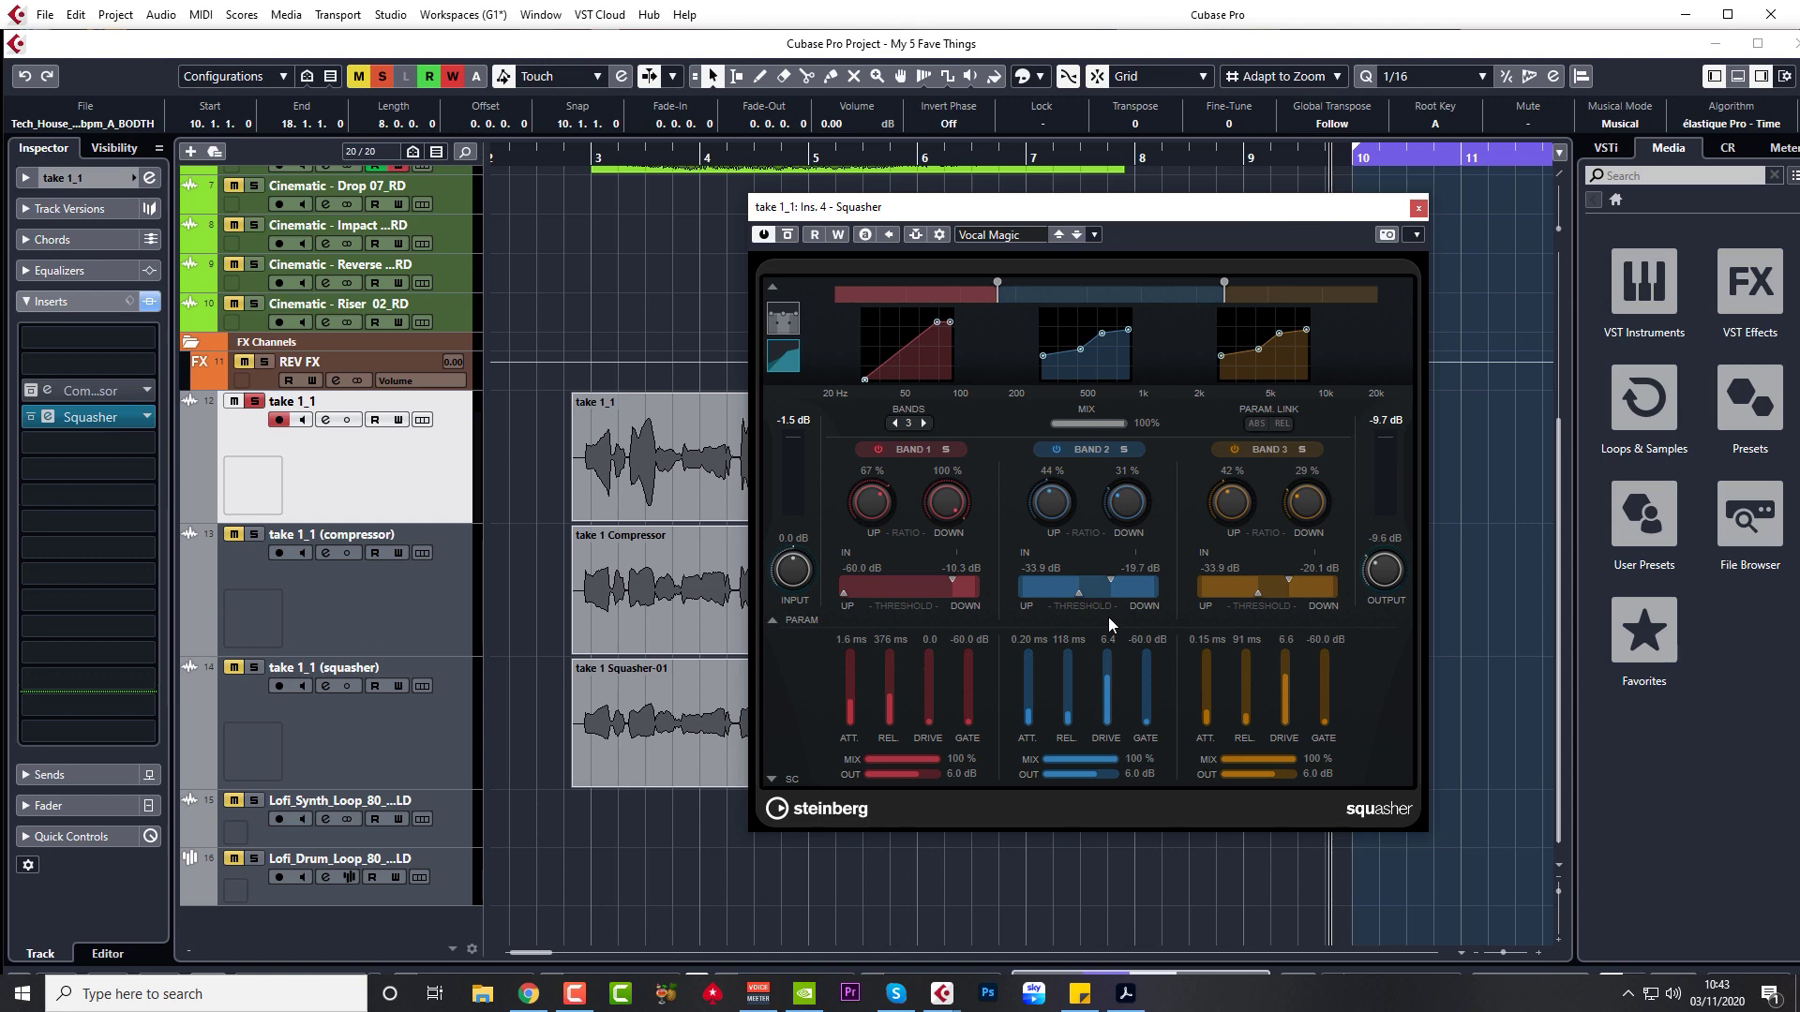
left_click(1420, 208)
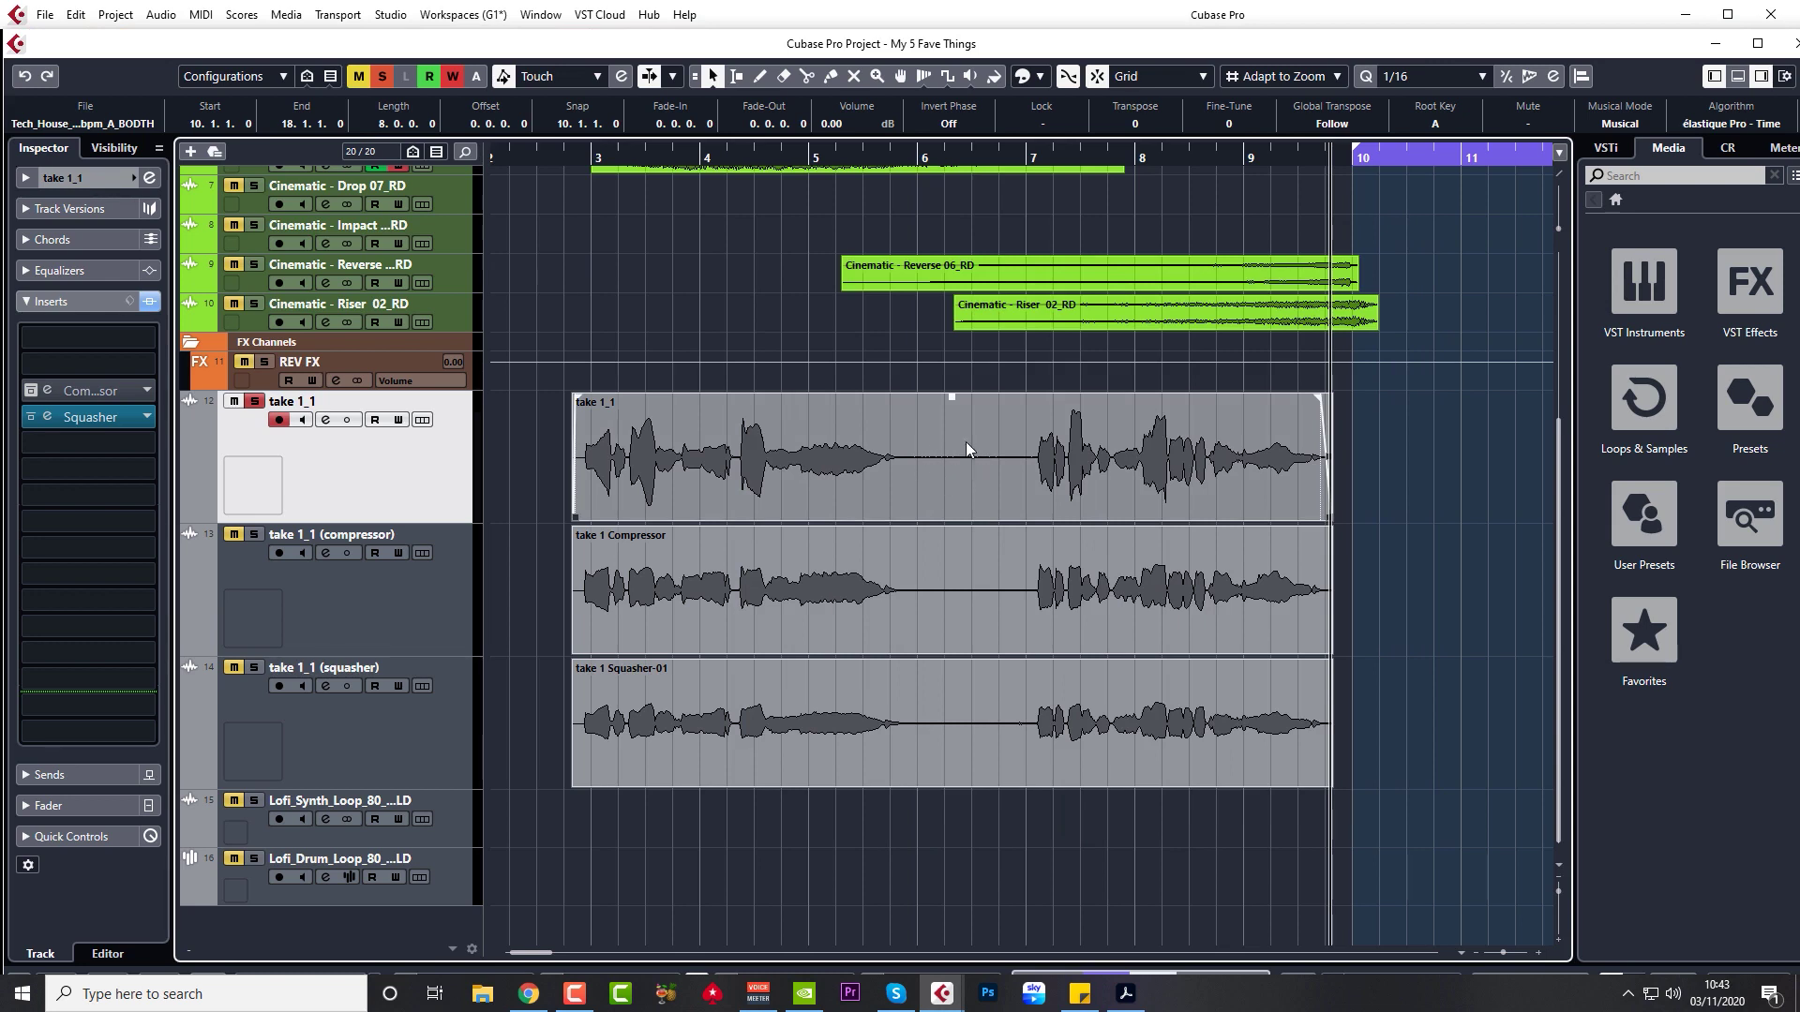
- Play the vocal's silent gap from between bars 5 and 6, and compare the compressor and squasher versions' waveforms
left_click(894, 155)
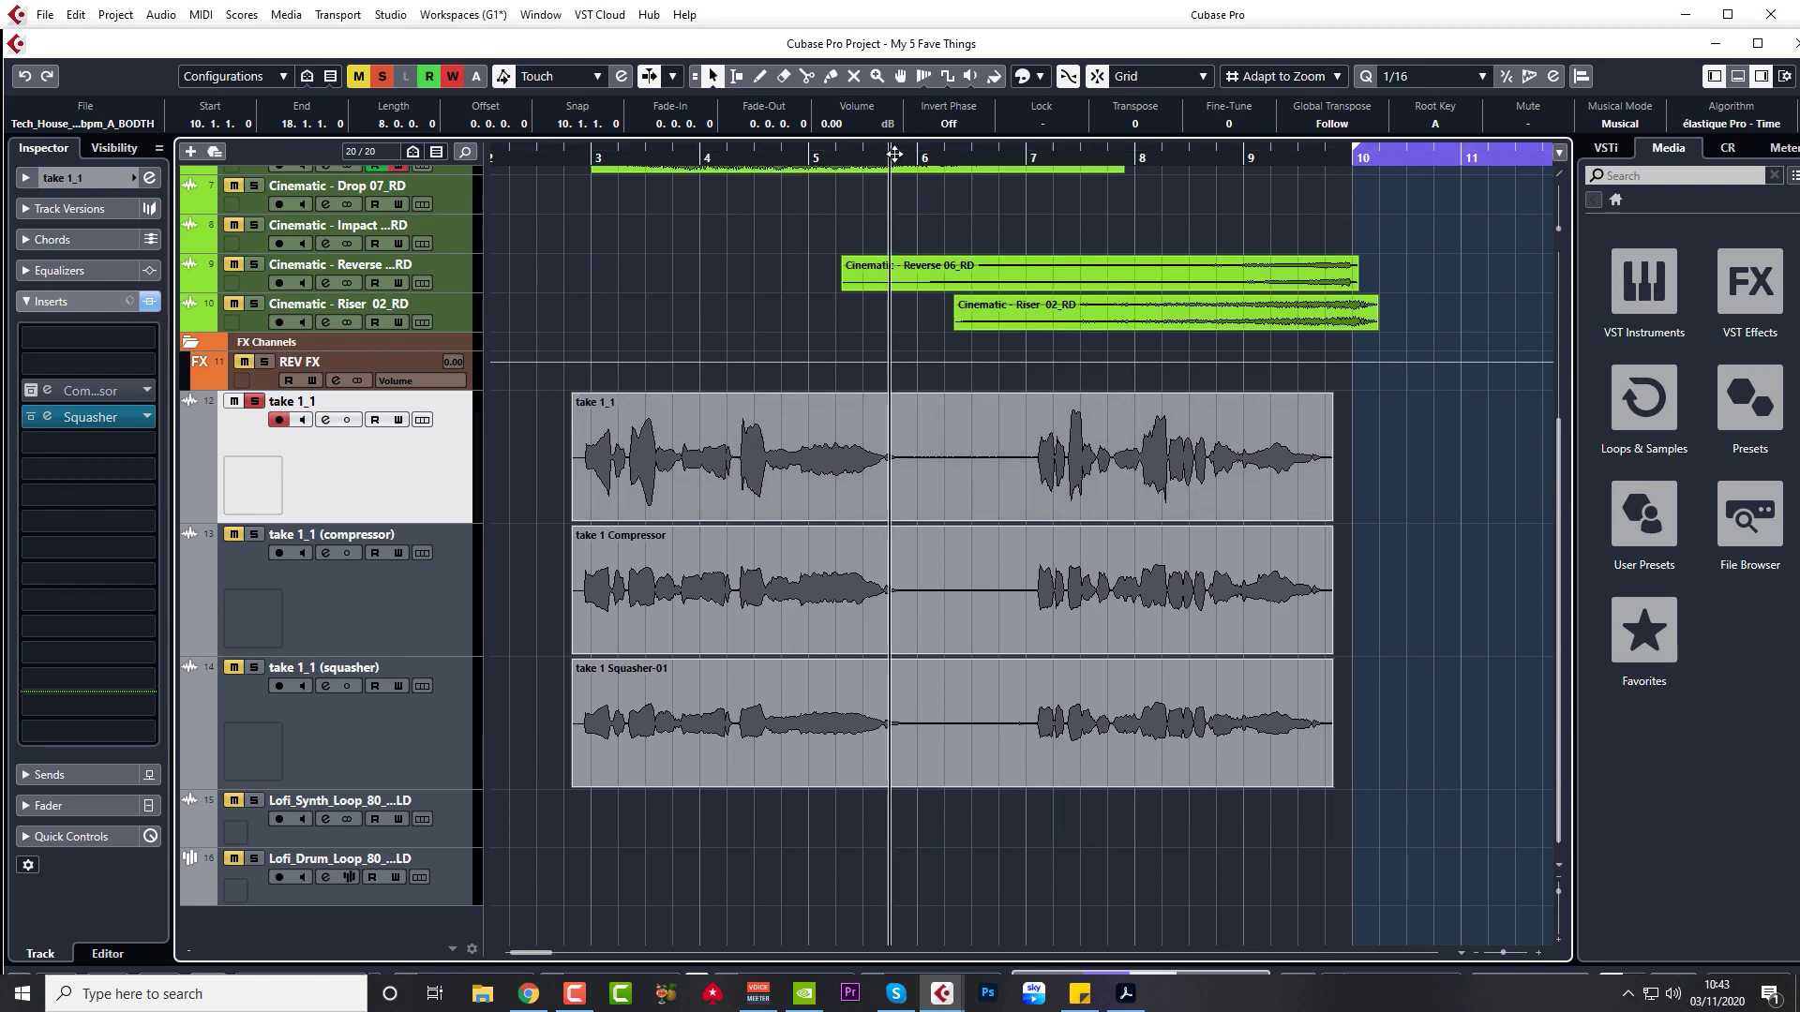
key("space")
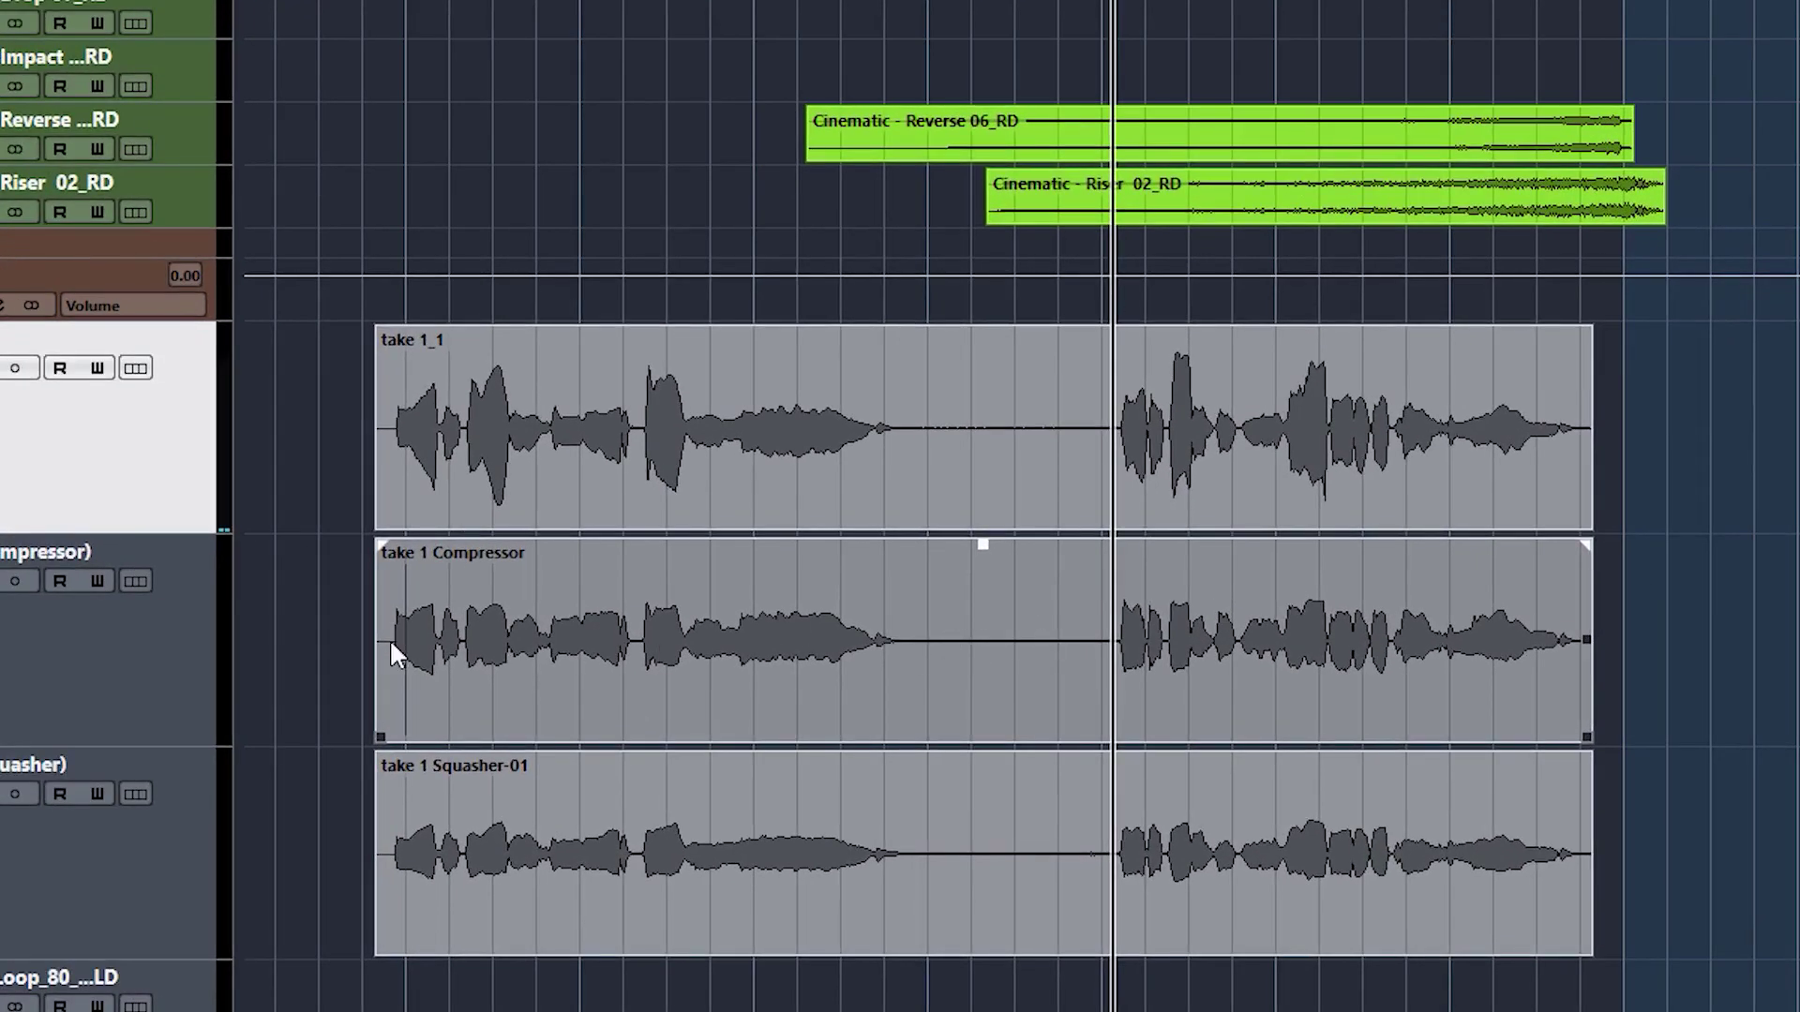
left_click(167, 649)
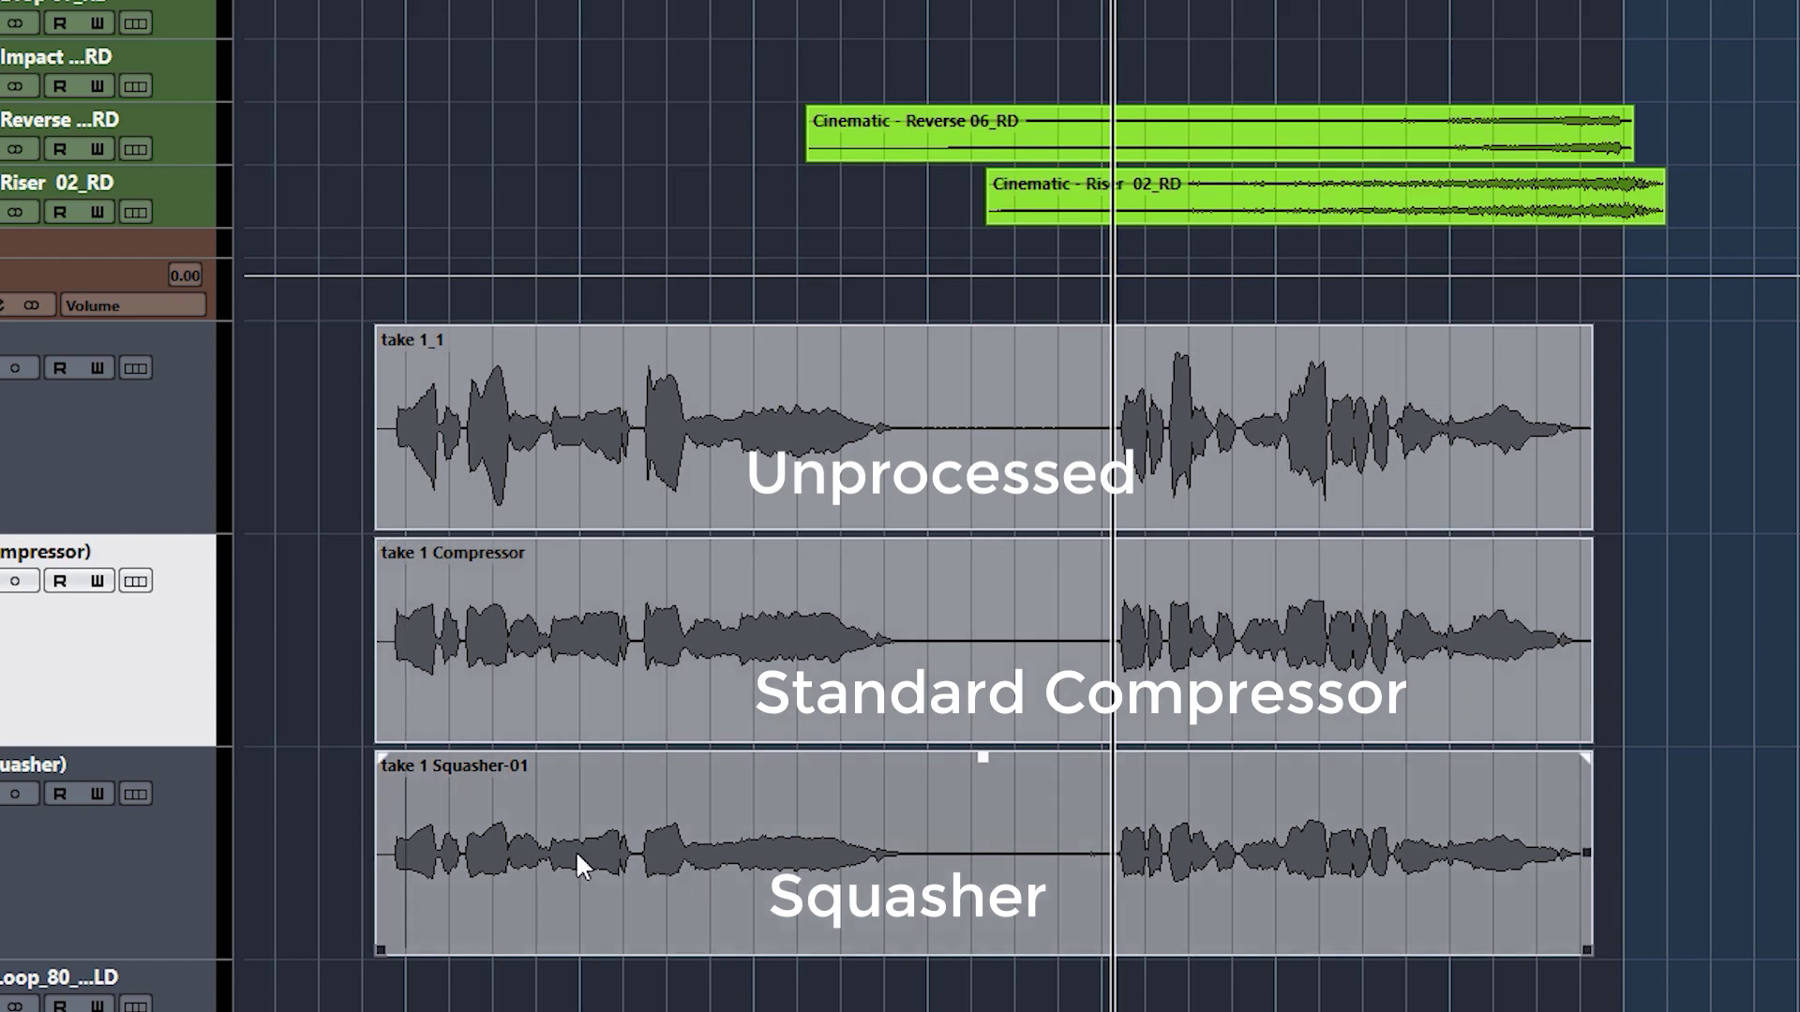
left_click(161, 868)
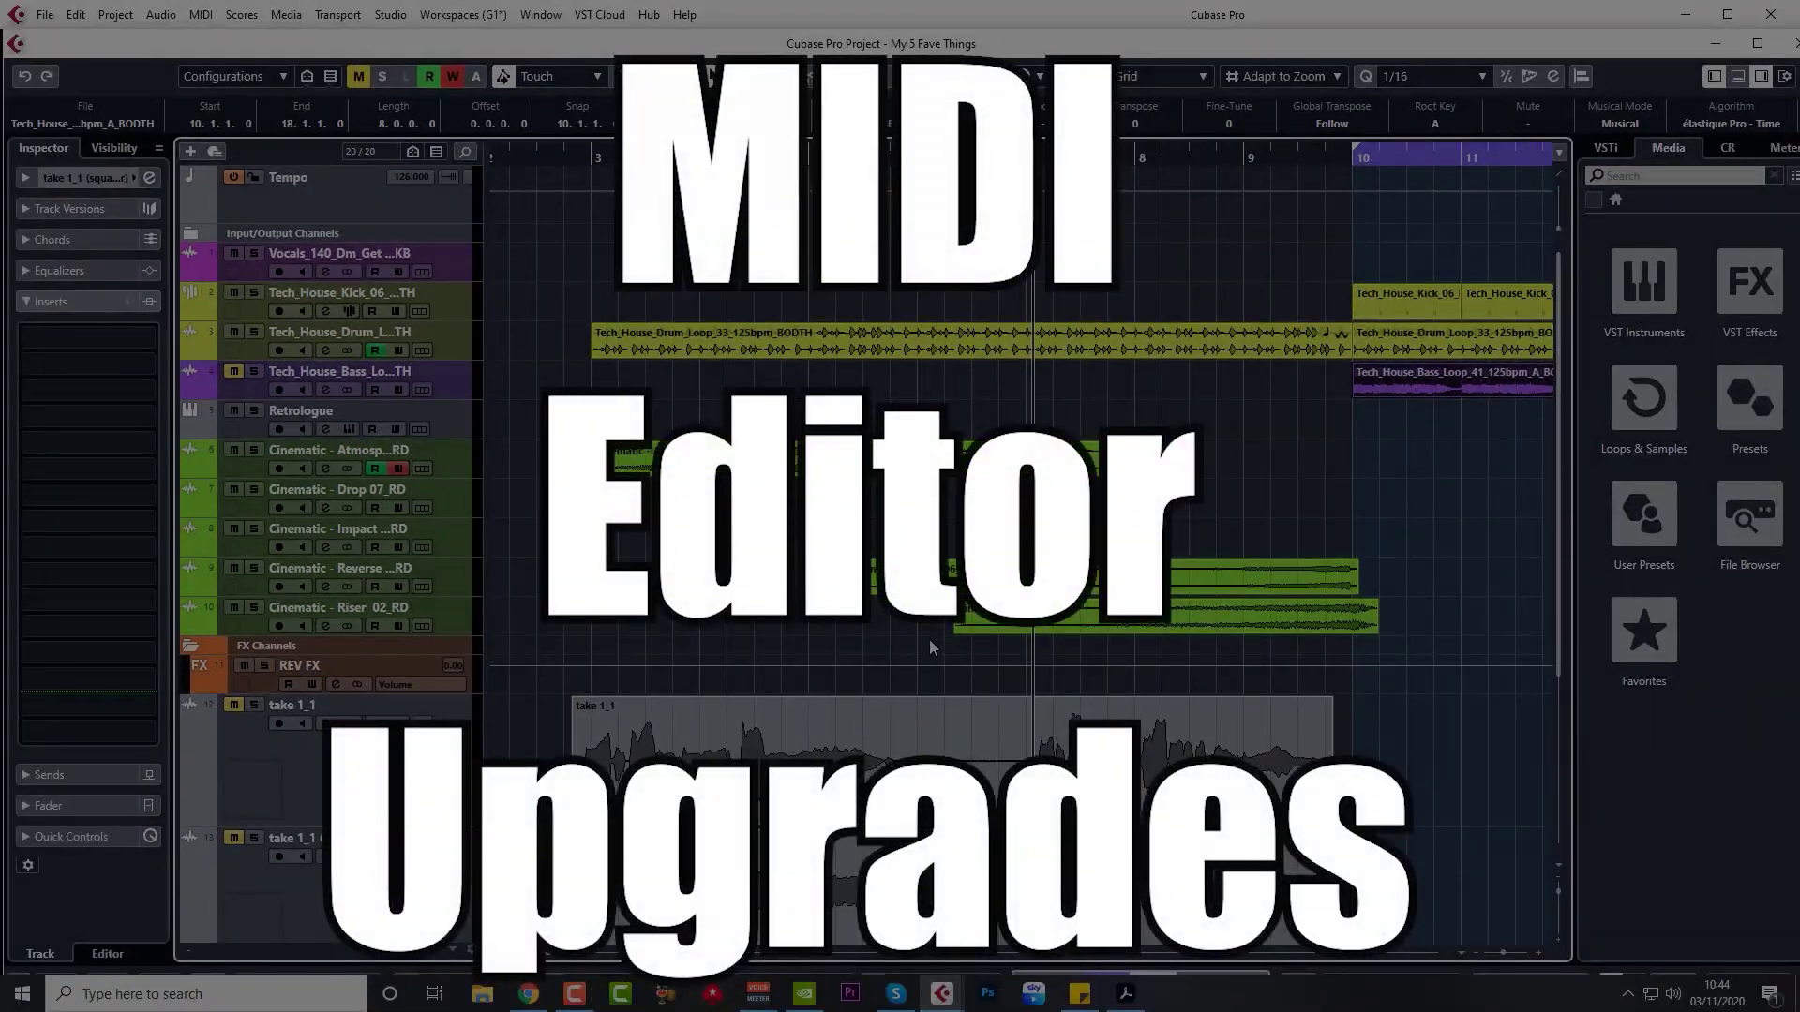
- Open the Retrologue MIDI part in the Key Editor and widen the editor window
key("g")
key("g")
key("g")
key("g")
key("g")
key("g")
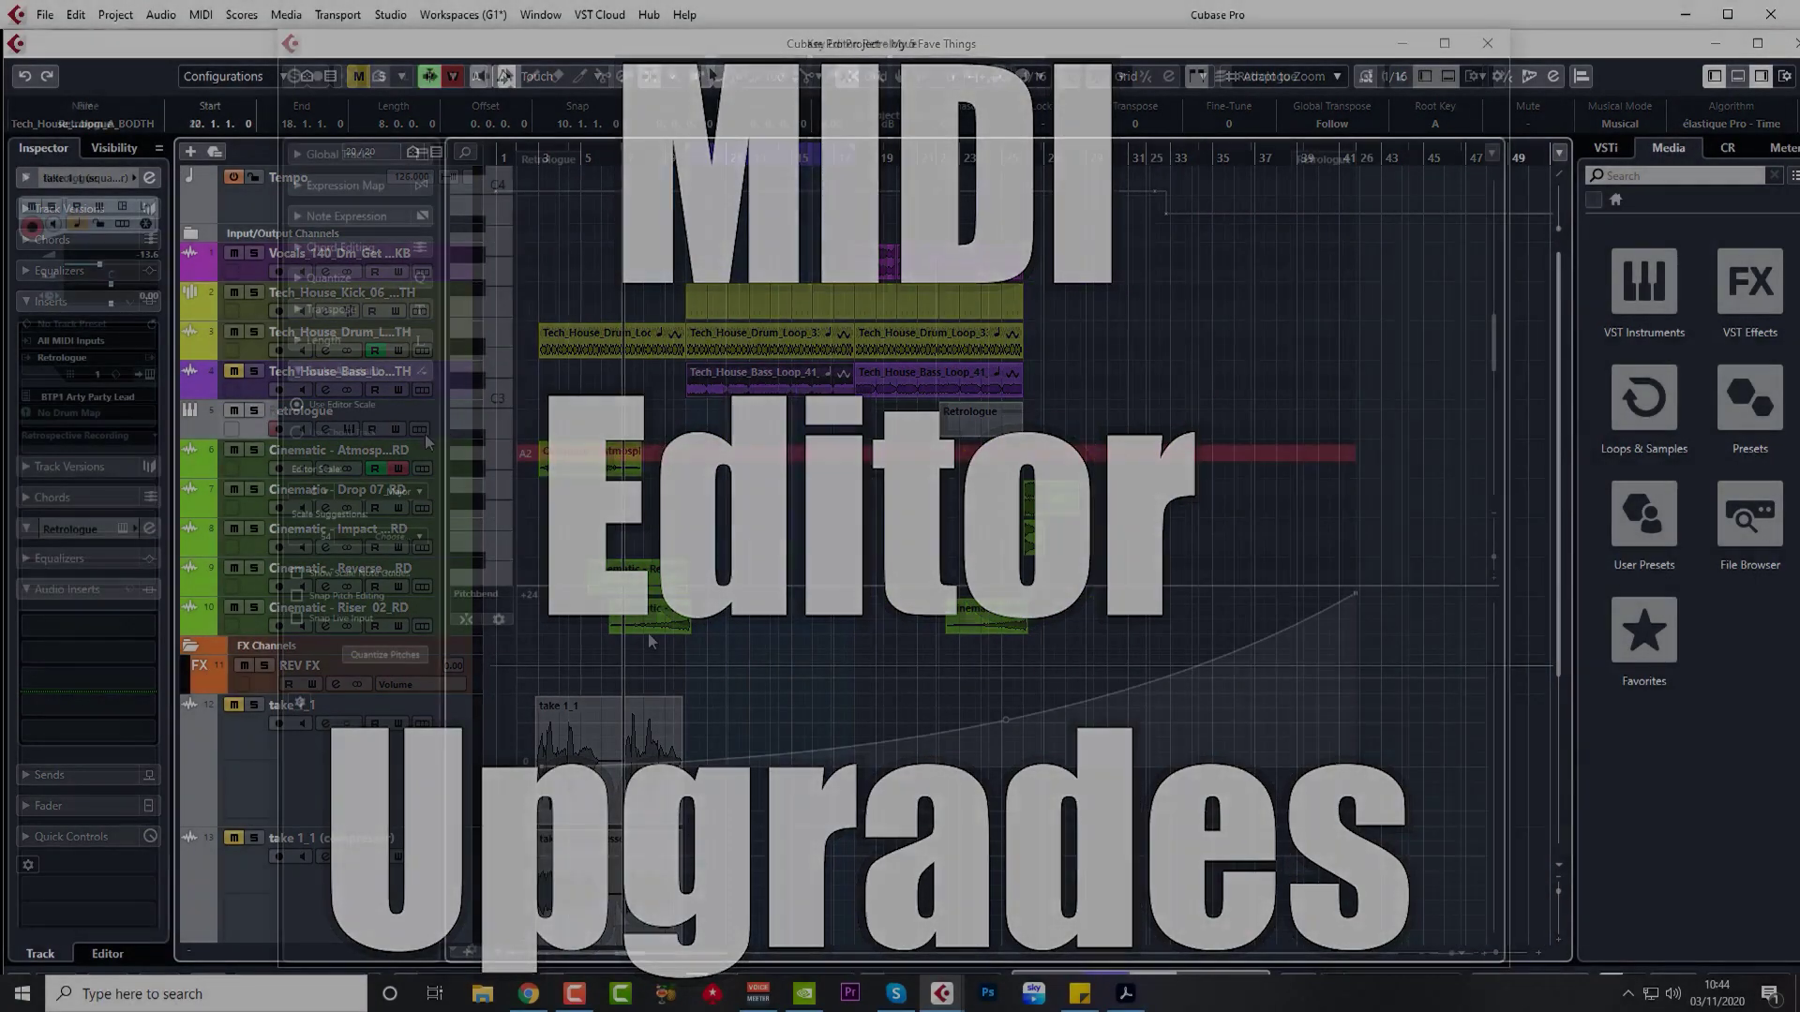
double_click(980, 413)
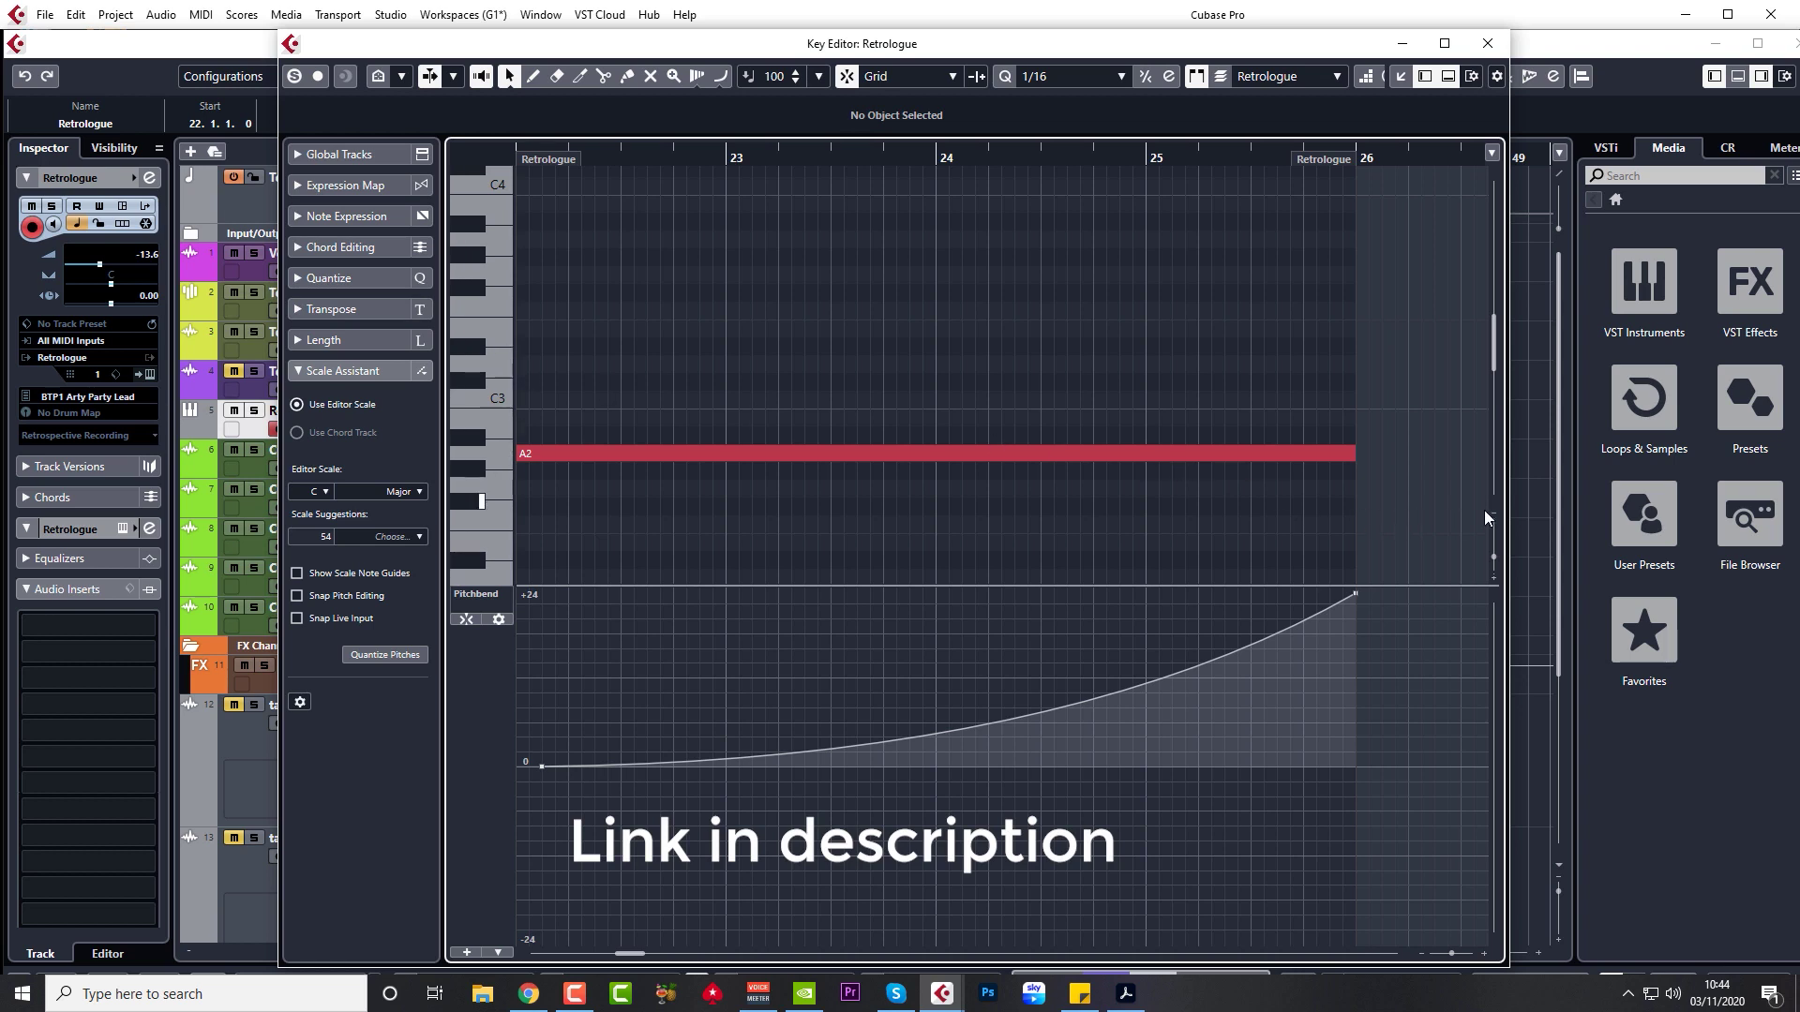
left_click_drag(1508, 507, 1666, 507)
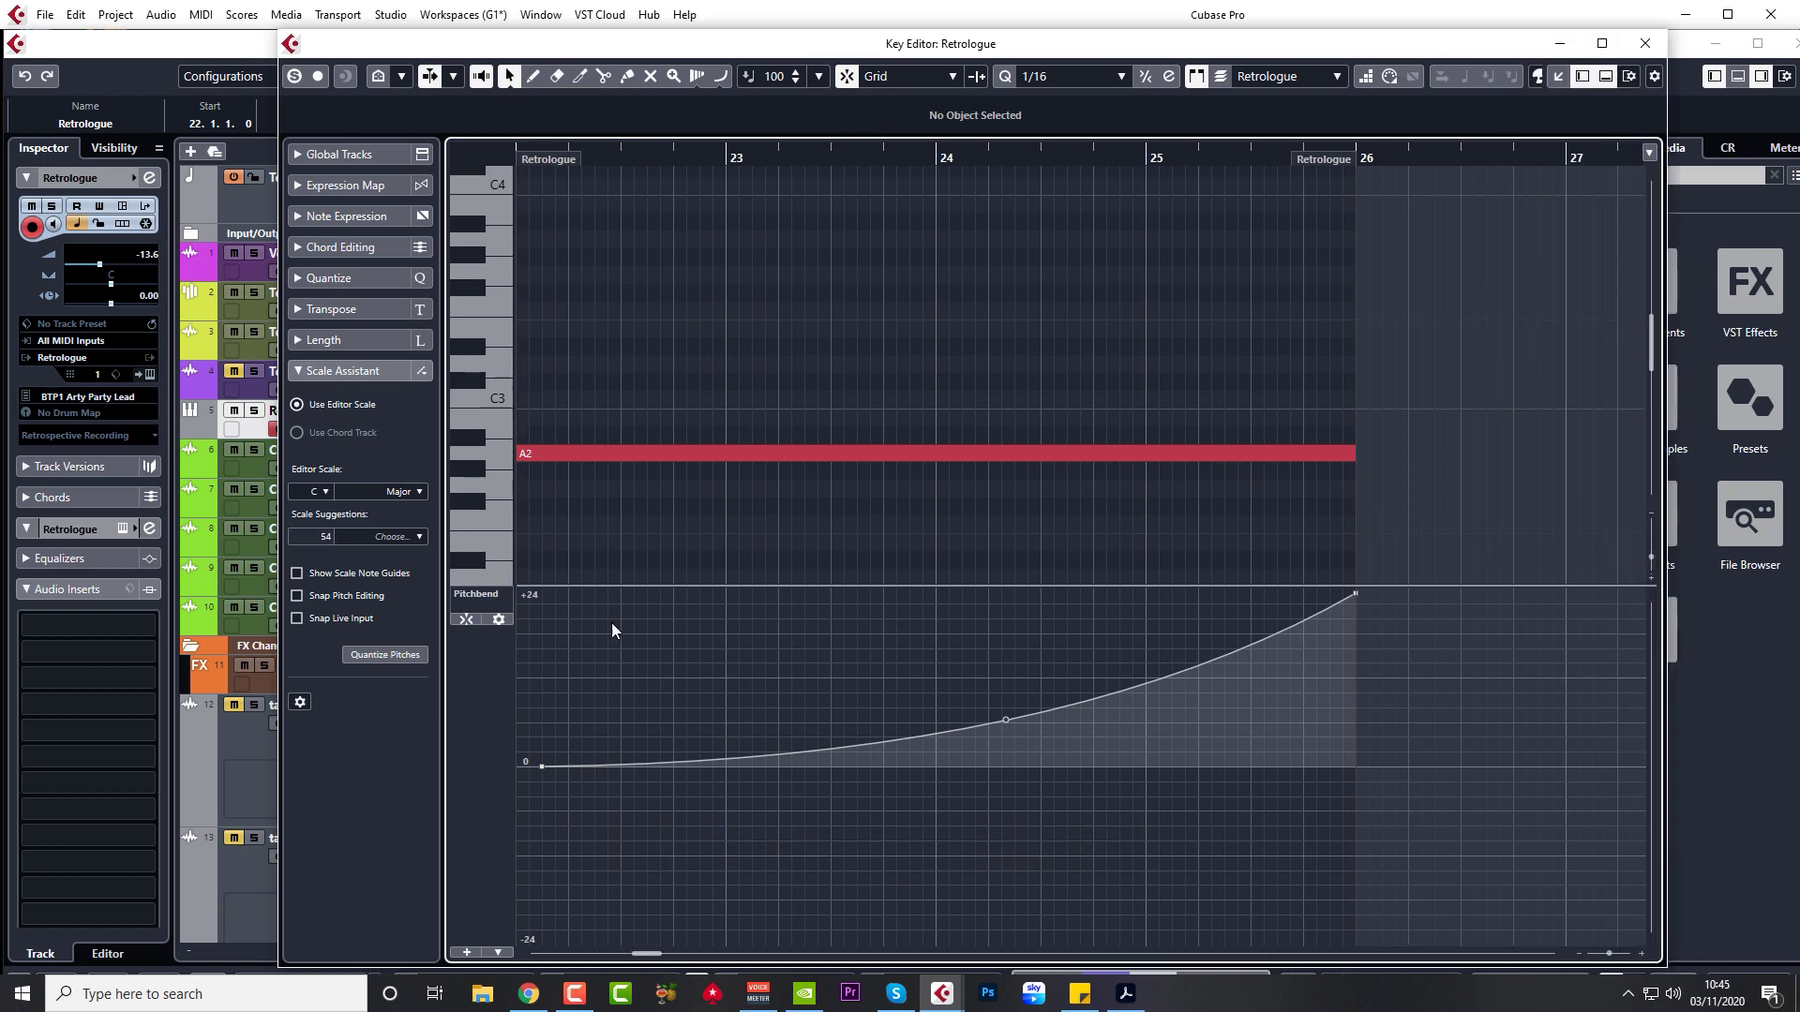
- Hide the semitone grid in the Pitchbend lane and view the lane's list of available controllers
left_click(498, 619)
left_click(551, 668)
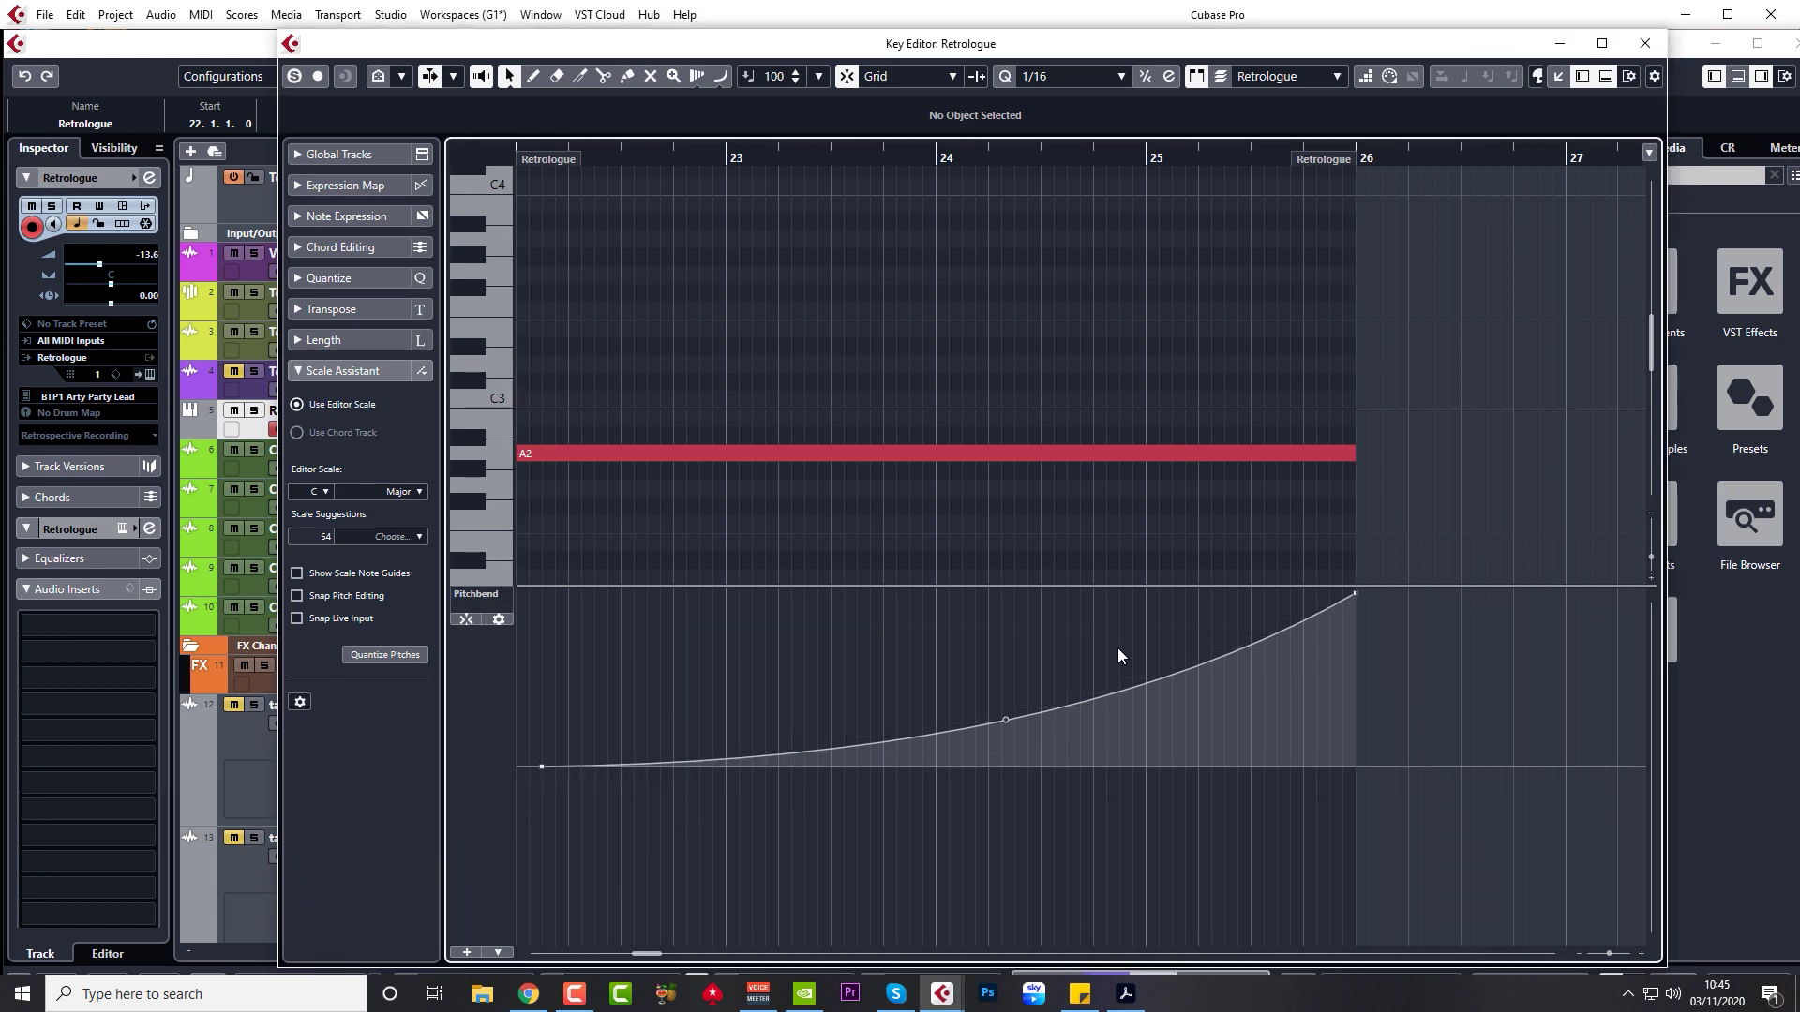
left_click(492, 601)
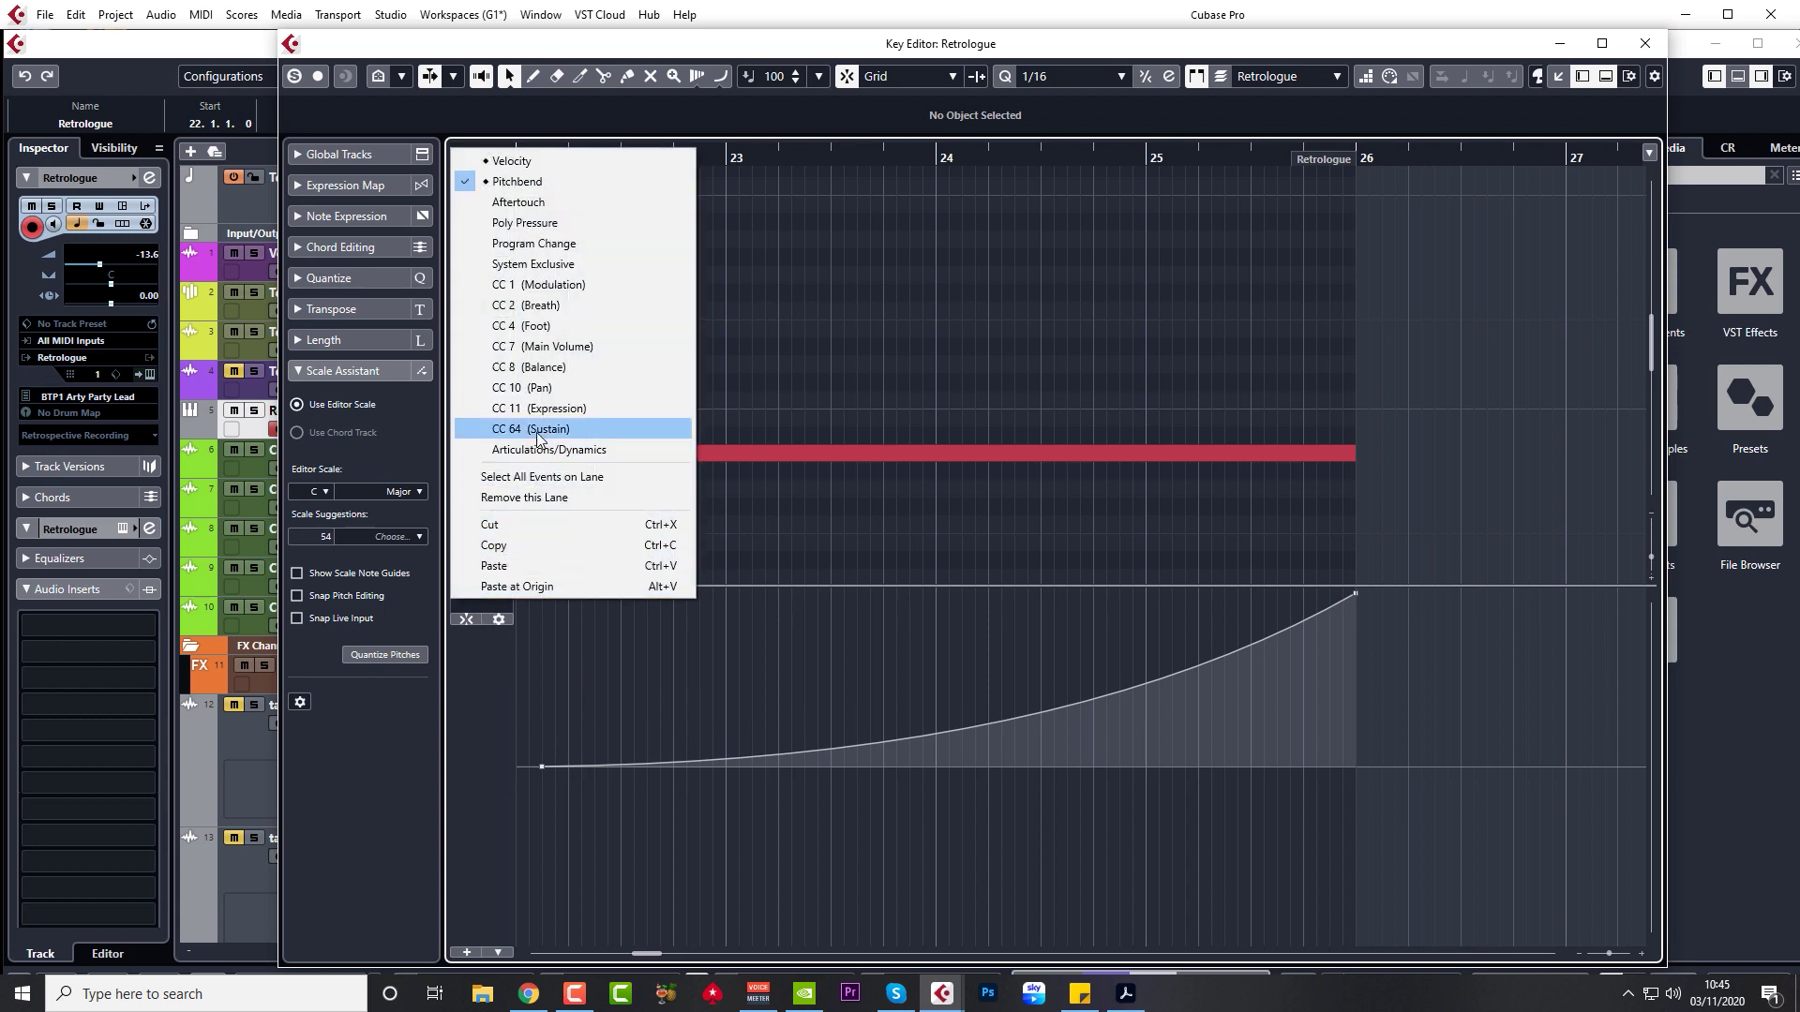
left_click(486, 701)
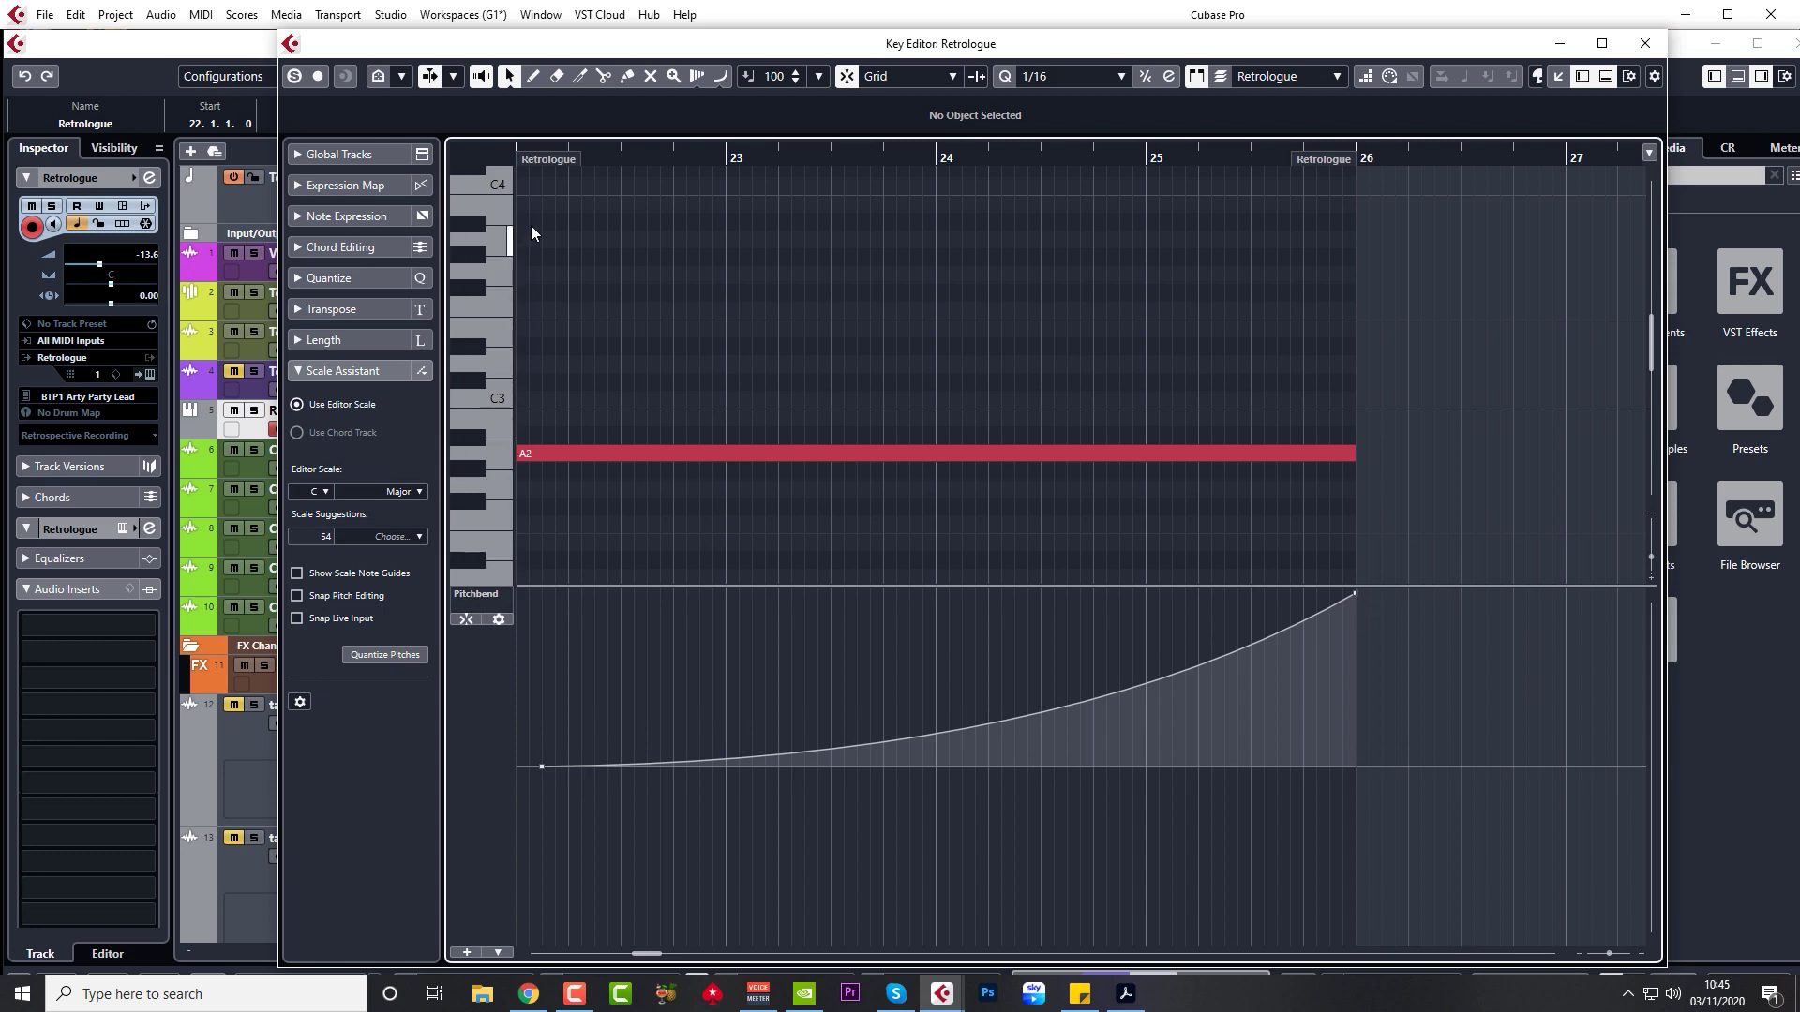
- Play the Retrologue part from bar 22 with its track soloed, and reopen it in the Key Editor
left_click_drag(649, 953, 644, 954)
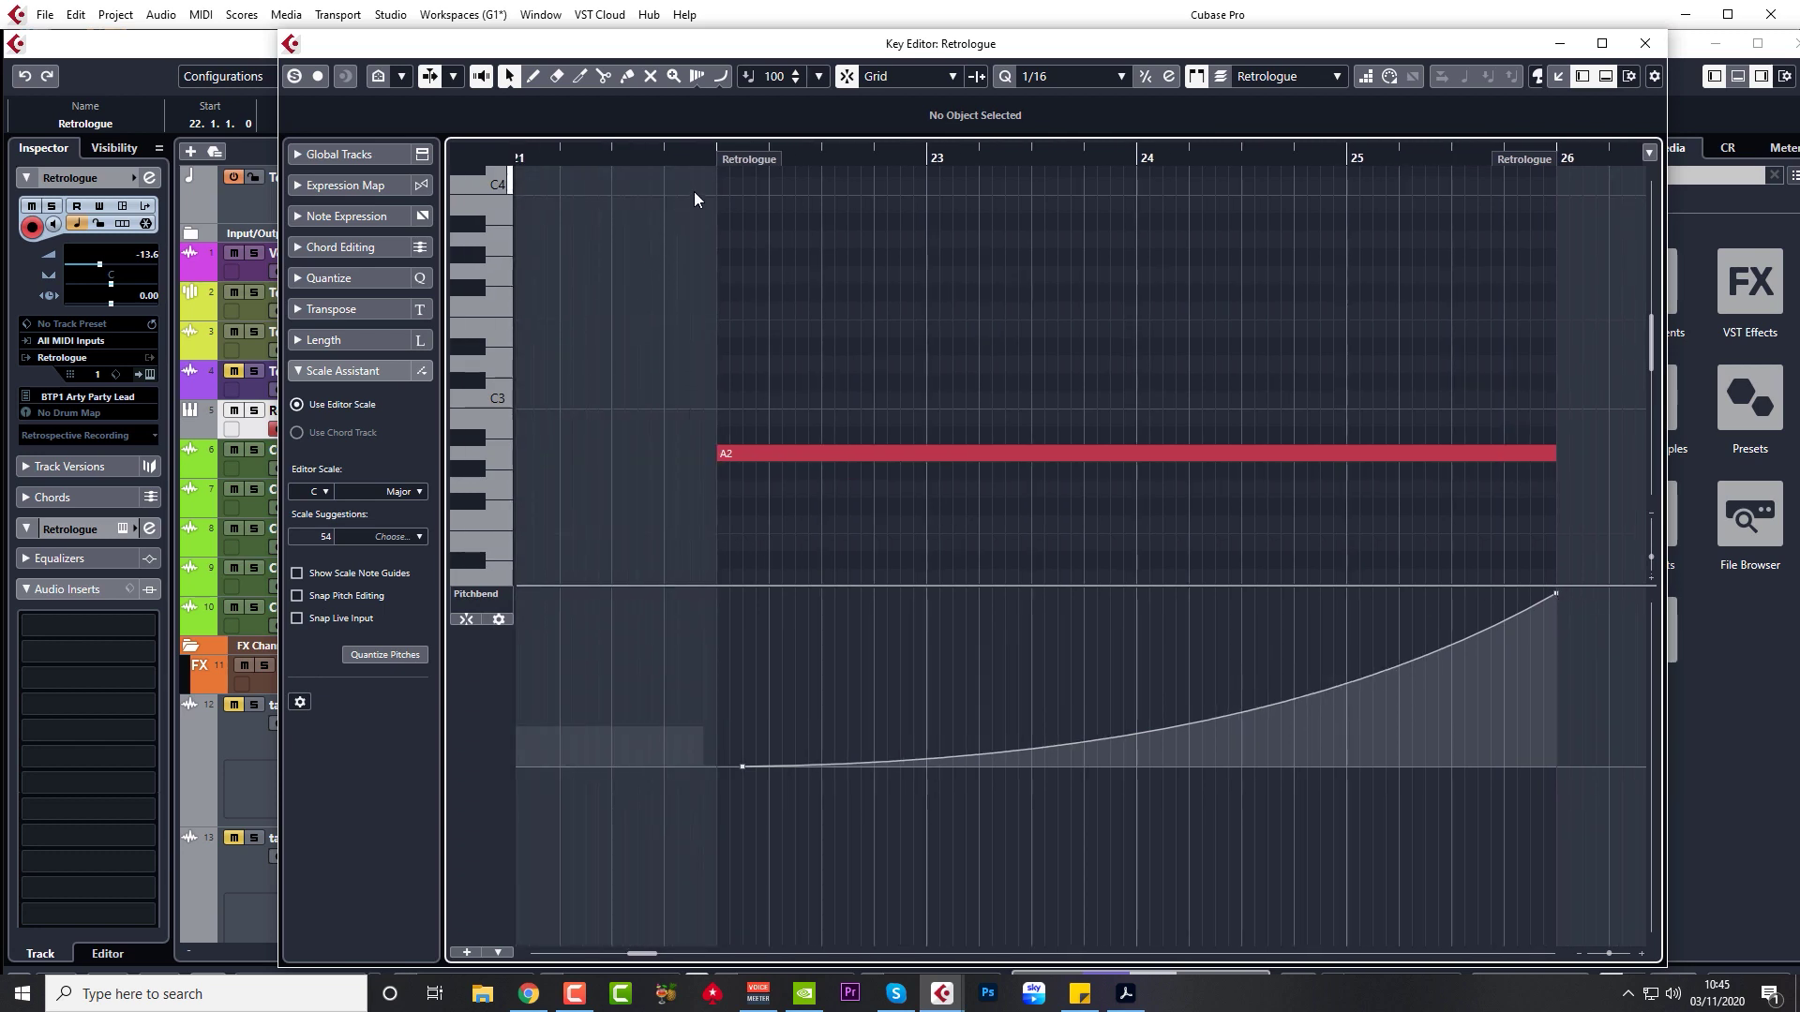
left_click(717, 153)
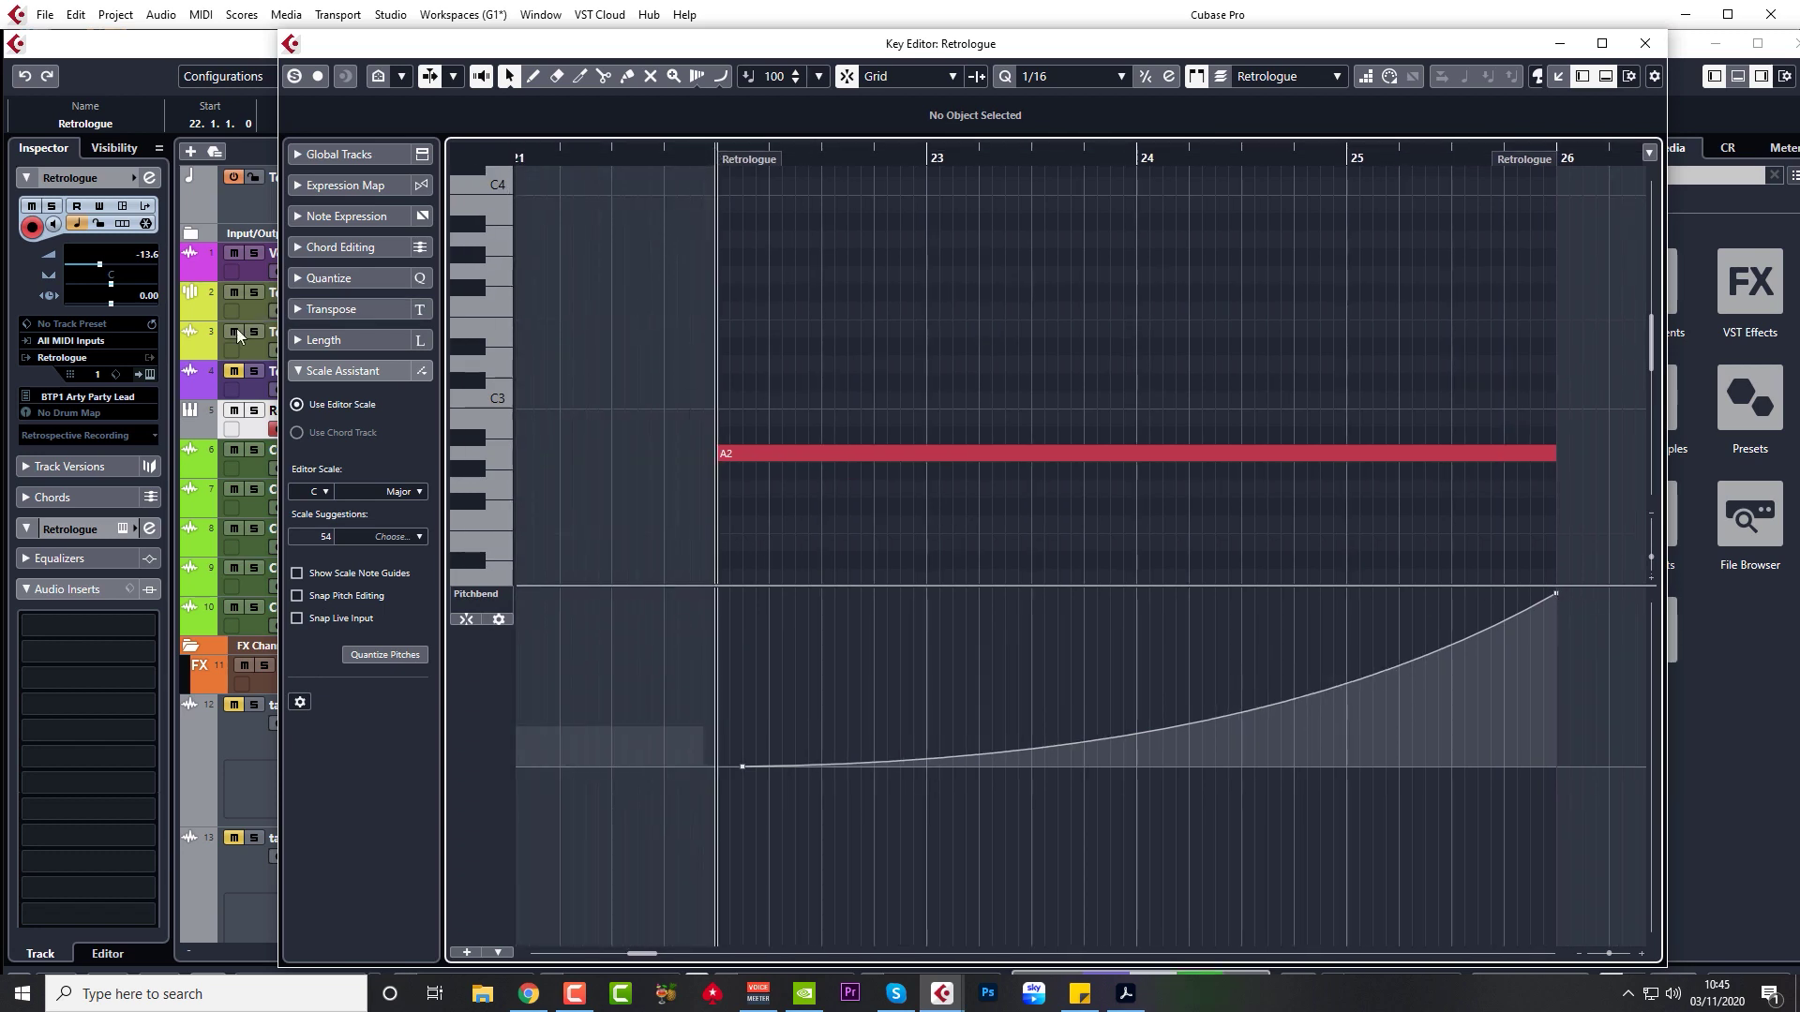
key("space")
left_click(253, 412)
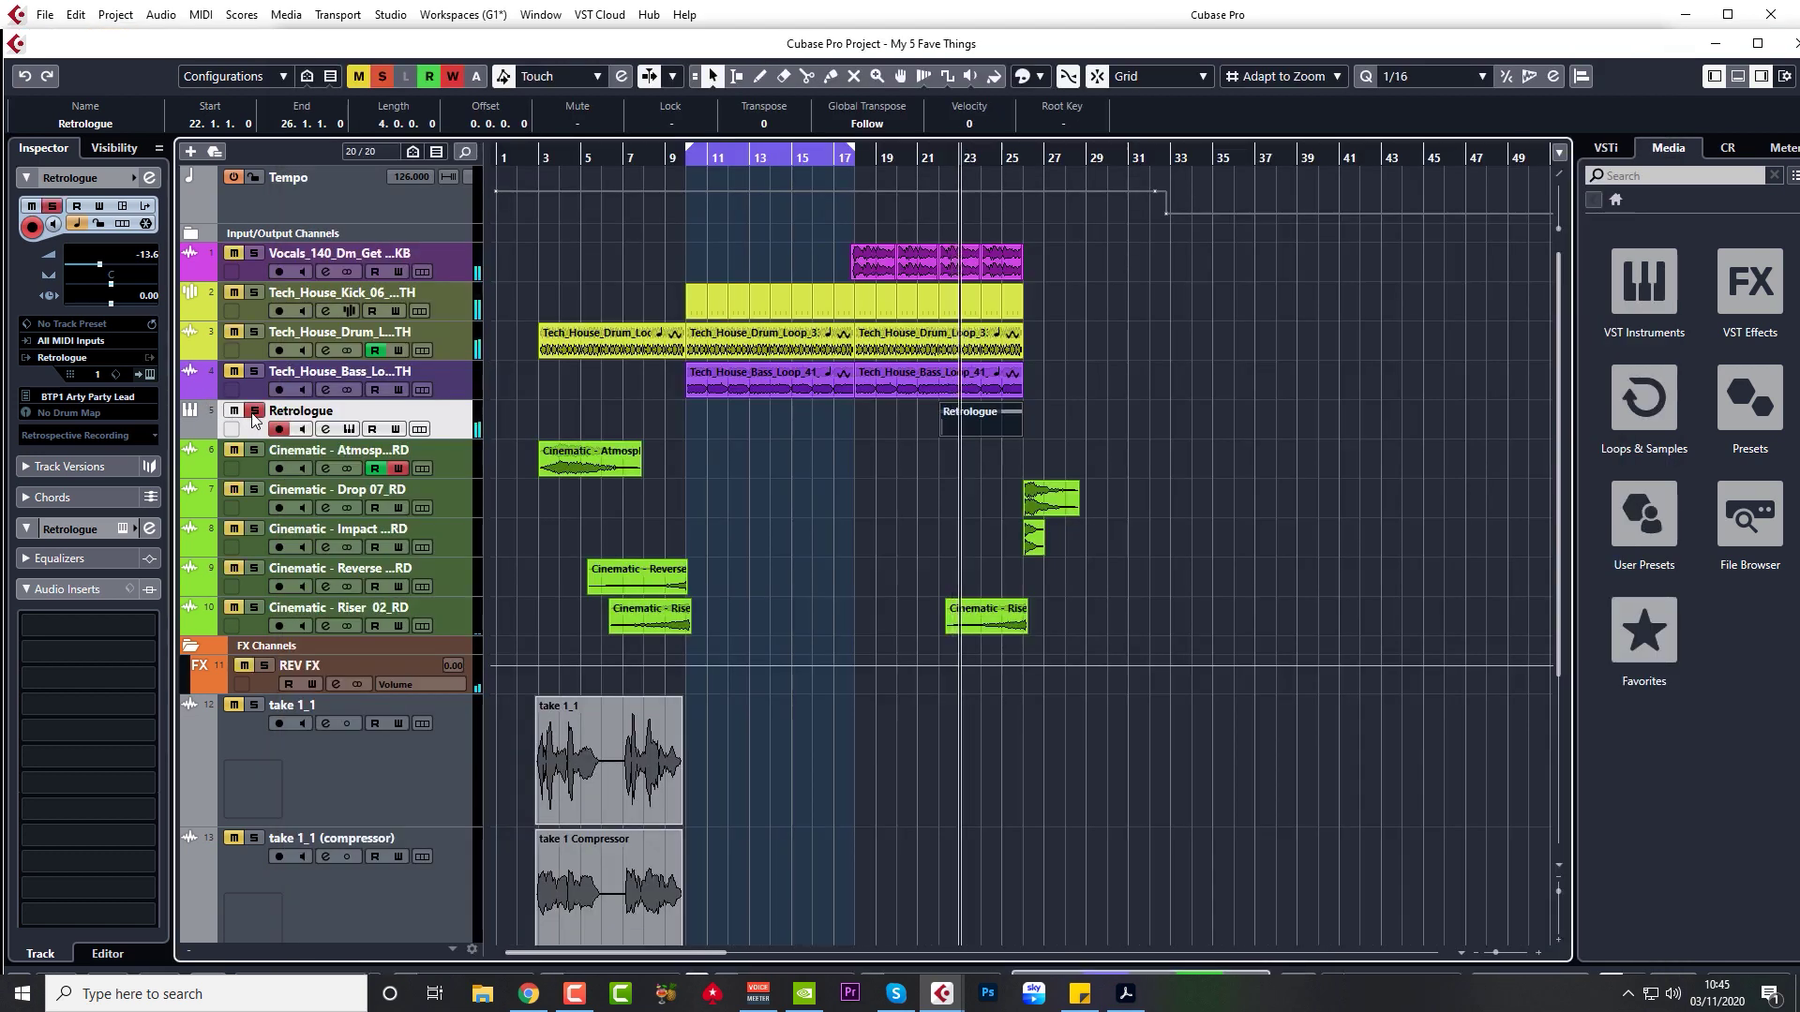
double_click(994, 415)
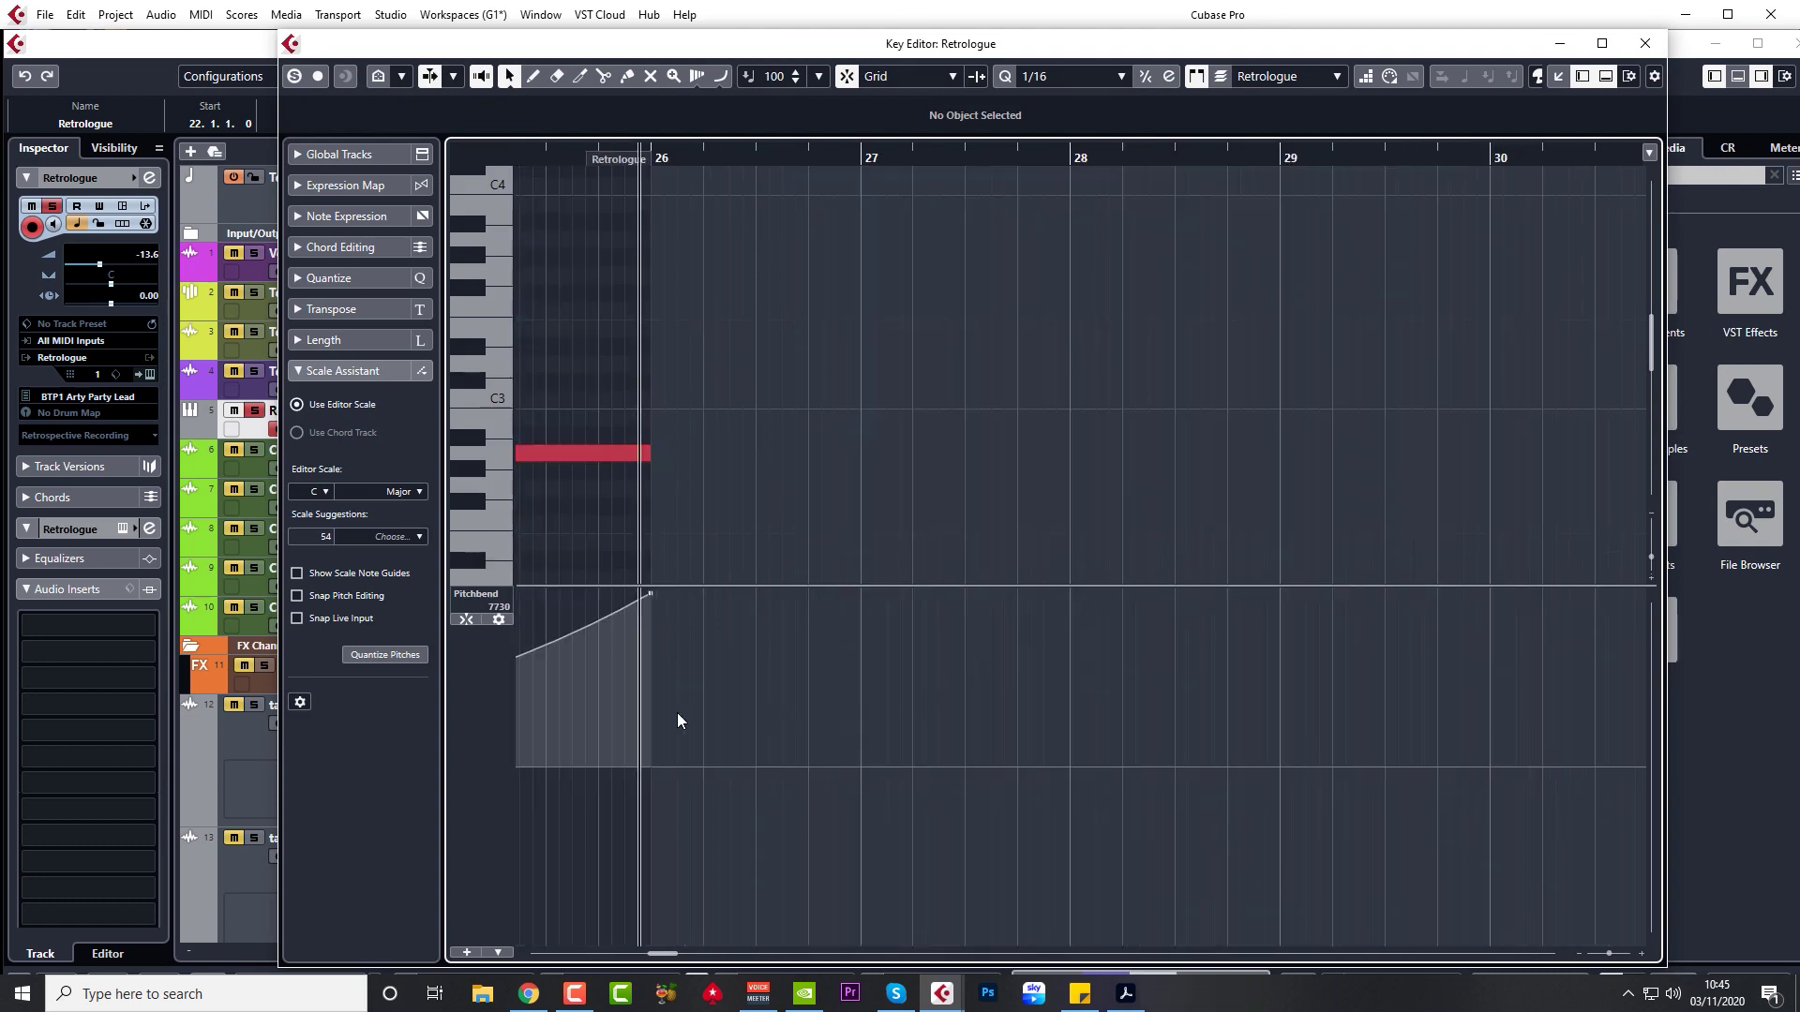
- Lower the end point of the Retrologue pitch bend curve near bar 26 and delete that point
left_click_drag(648, 957, 636, 956)
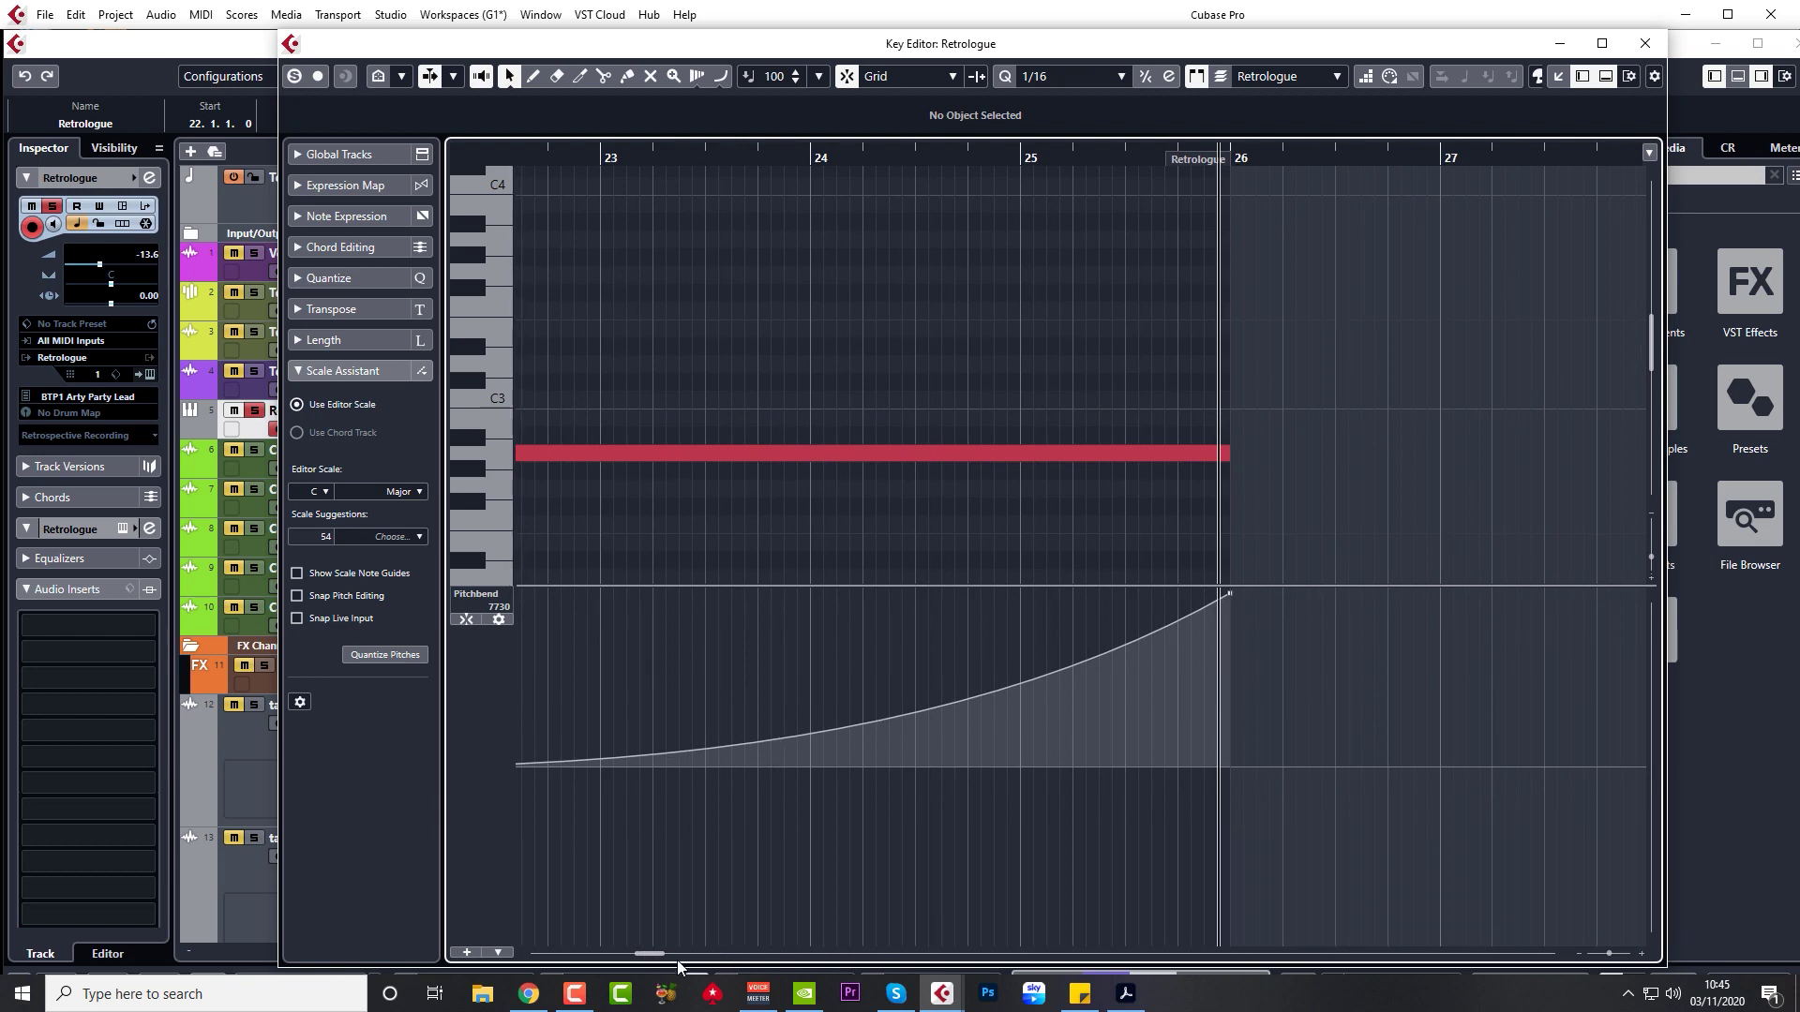
left_click_drag(652, 956, 646, 958)
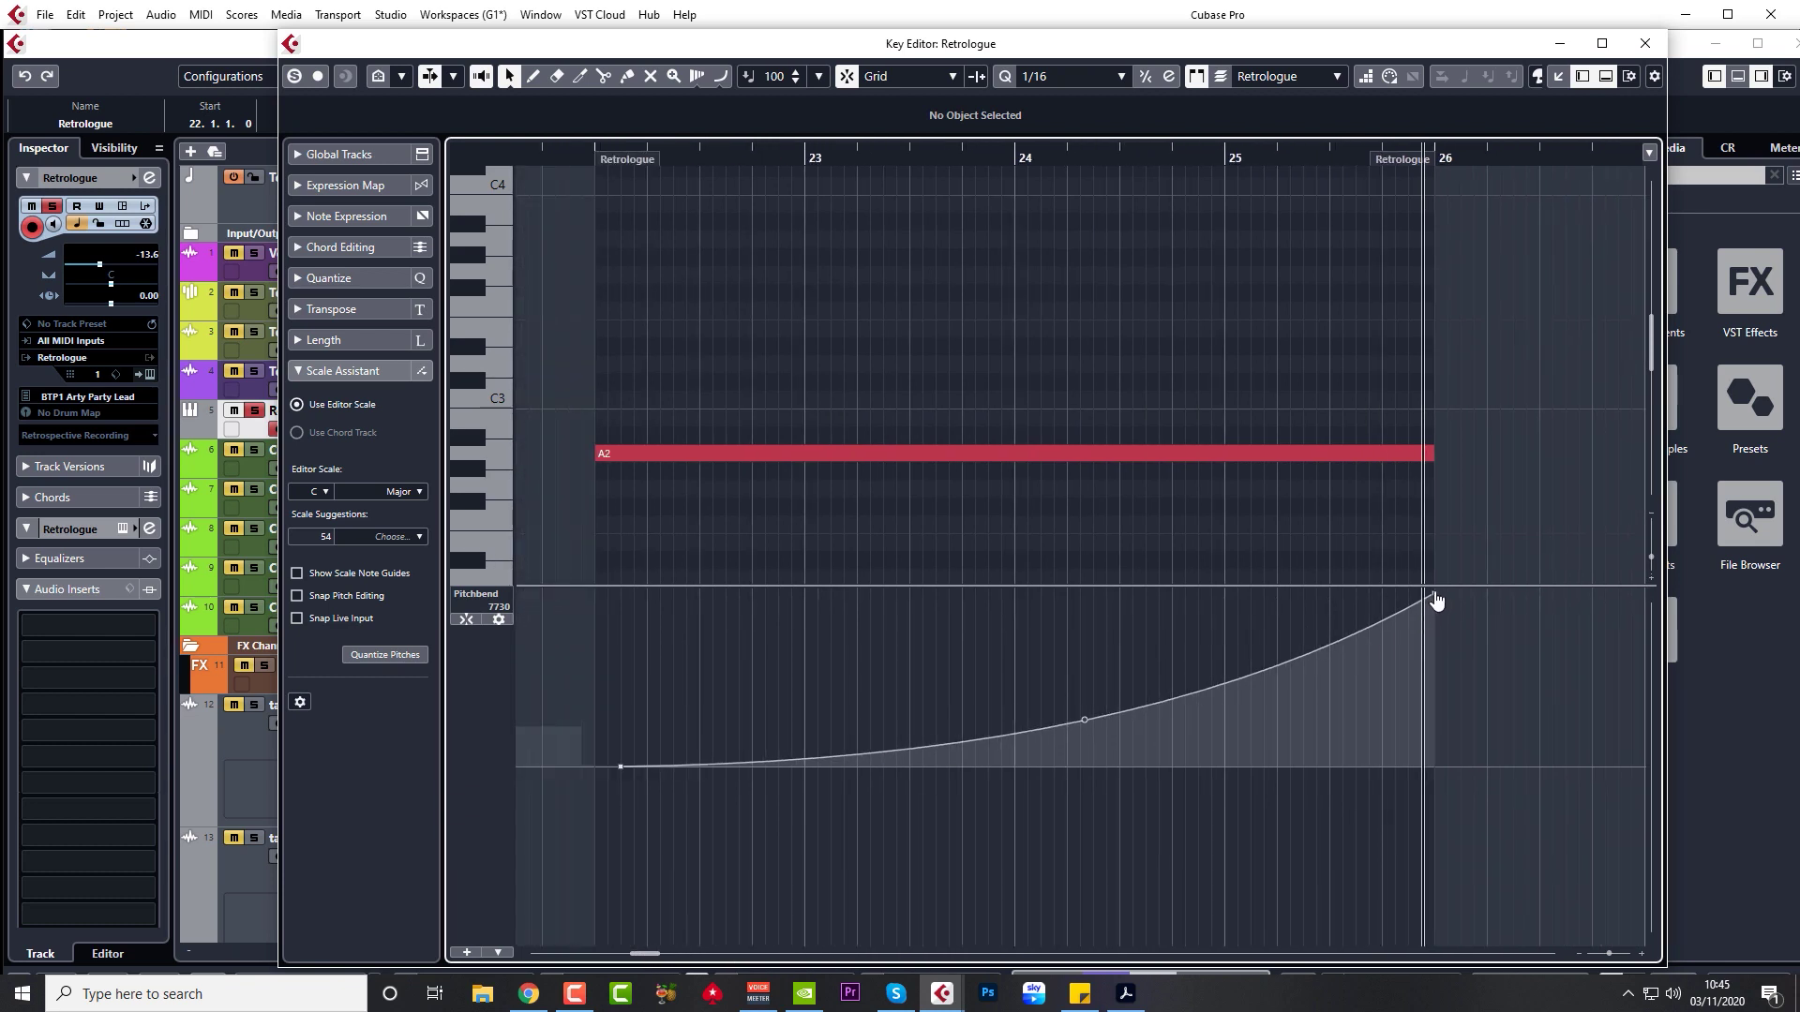
left_click_drag(1435, 600, 1405, 778)
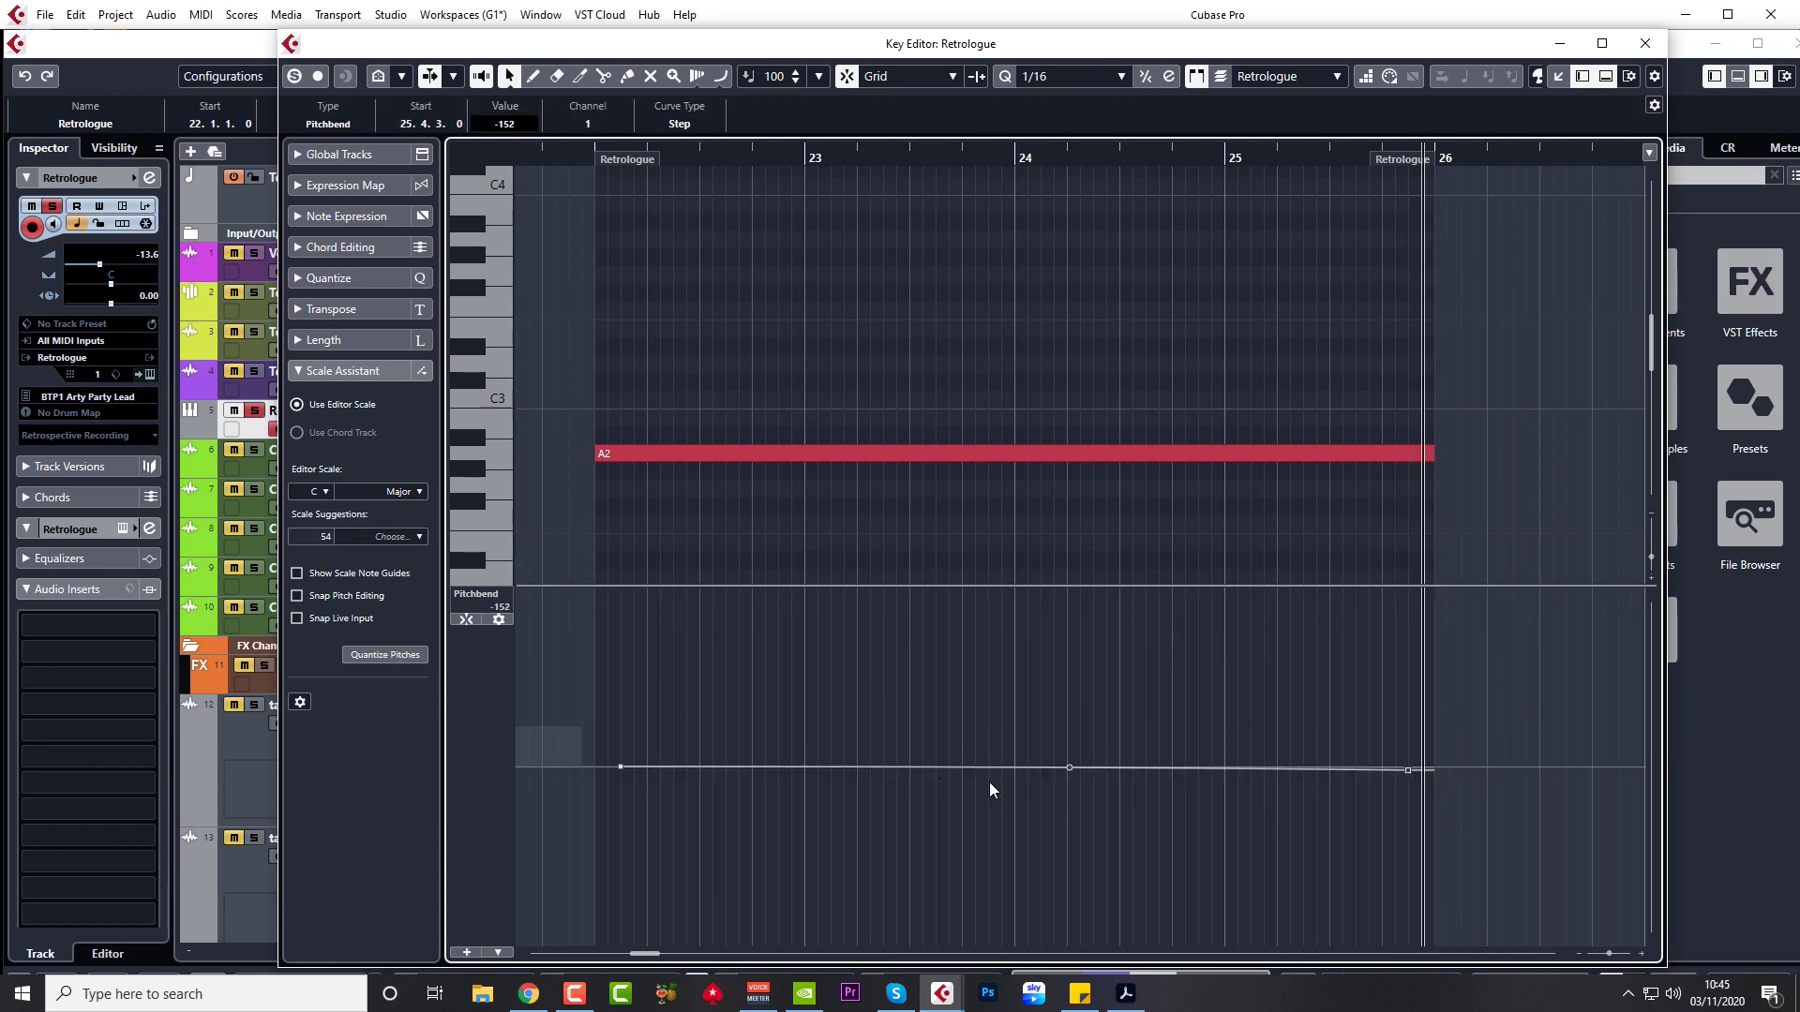
key("Delete")
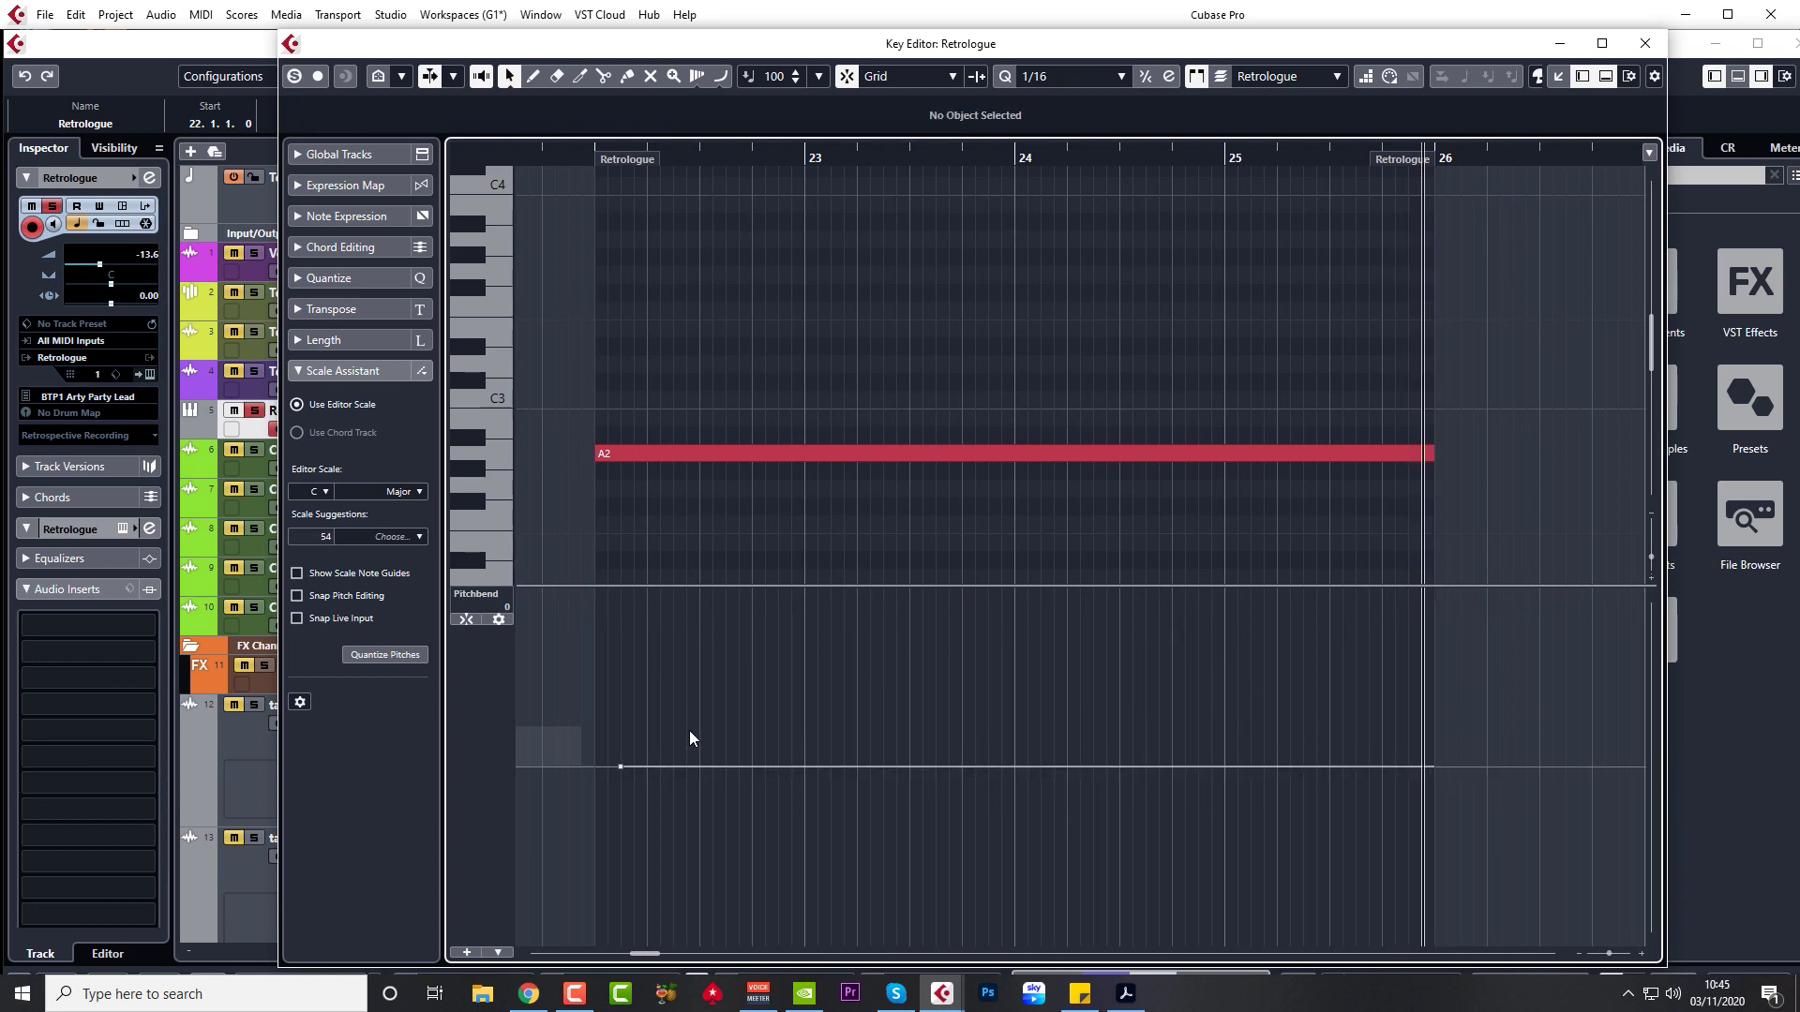
- Redraw the pitch bend rise from bar 22 to 7931 just before bar 26, clear its intermediate points, and bend the line into a smooth curve
mouse_move(608, 761)
left_mouse_down()
mouse_move(875, 683)
mouse_move(1158, 654)
mouse_move(1421, 596)
left_mouse_up()
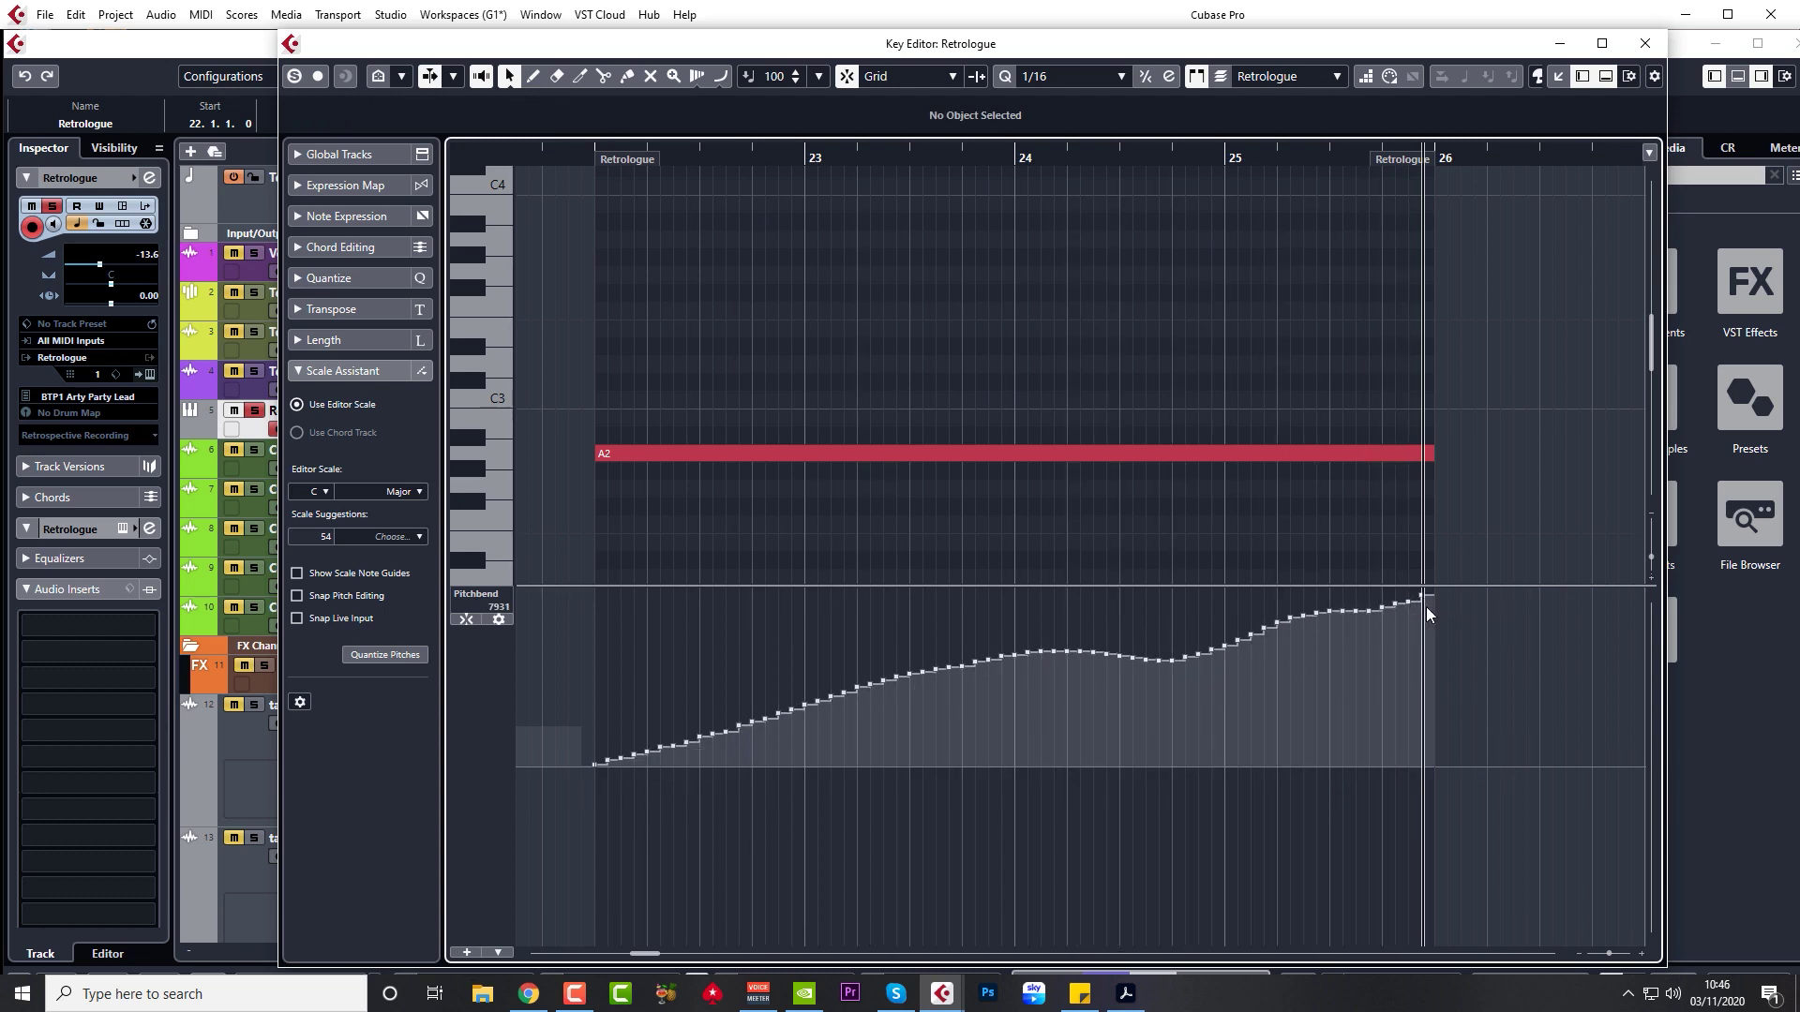
key("ctrl+z")
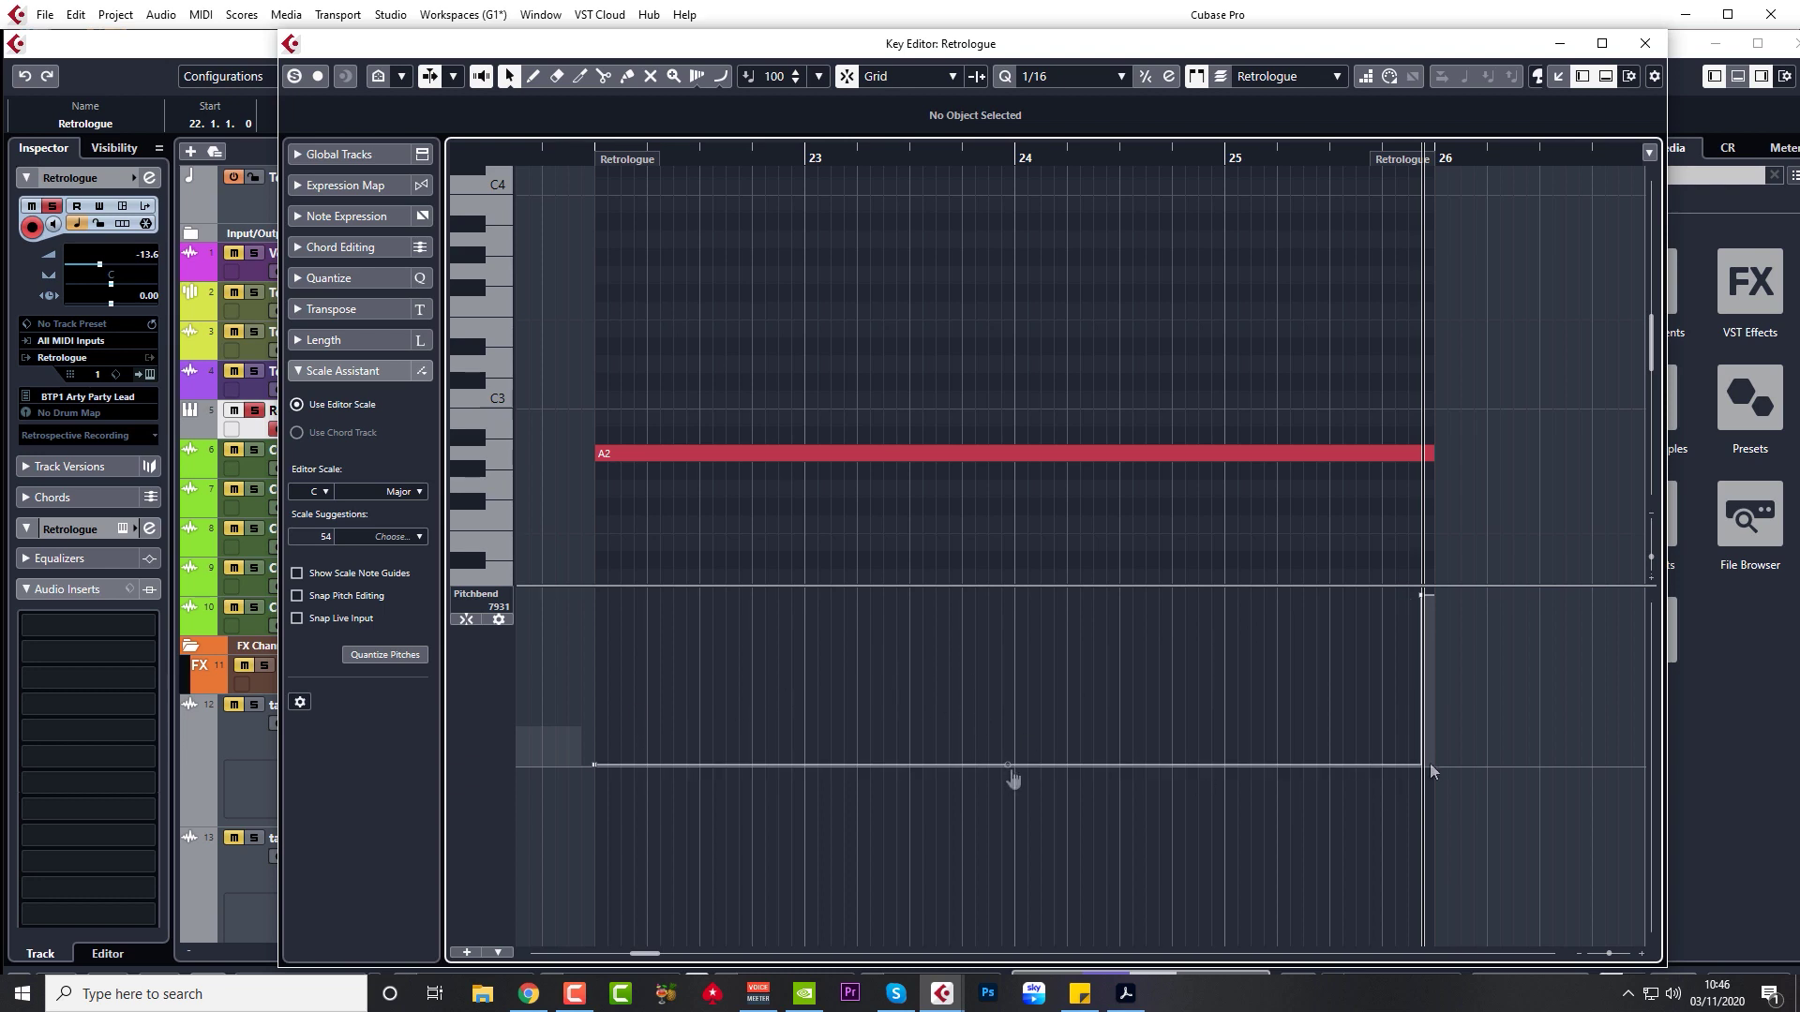
left_click_drag(1009, 766, 1115, 728)
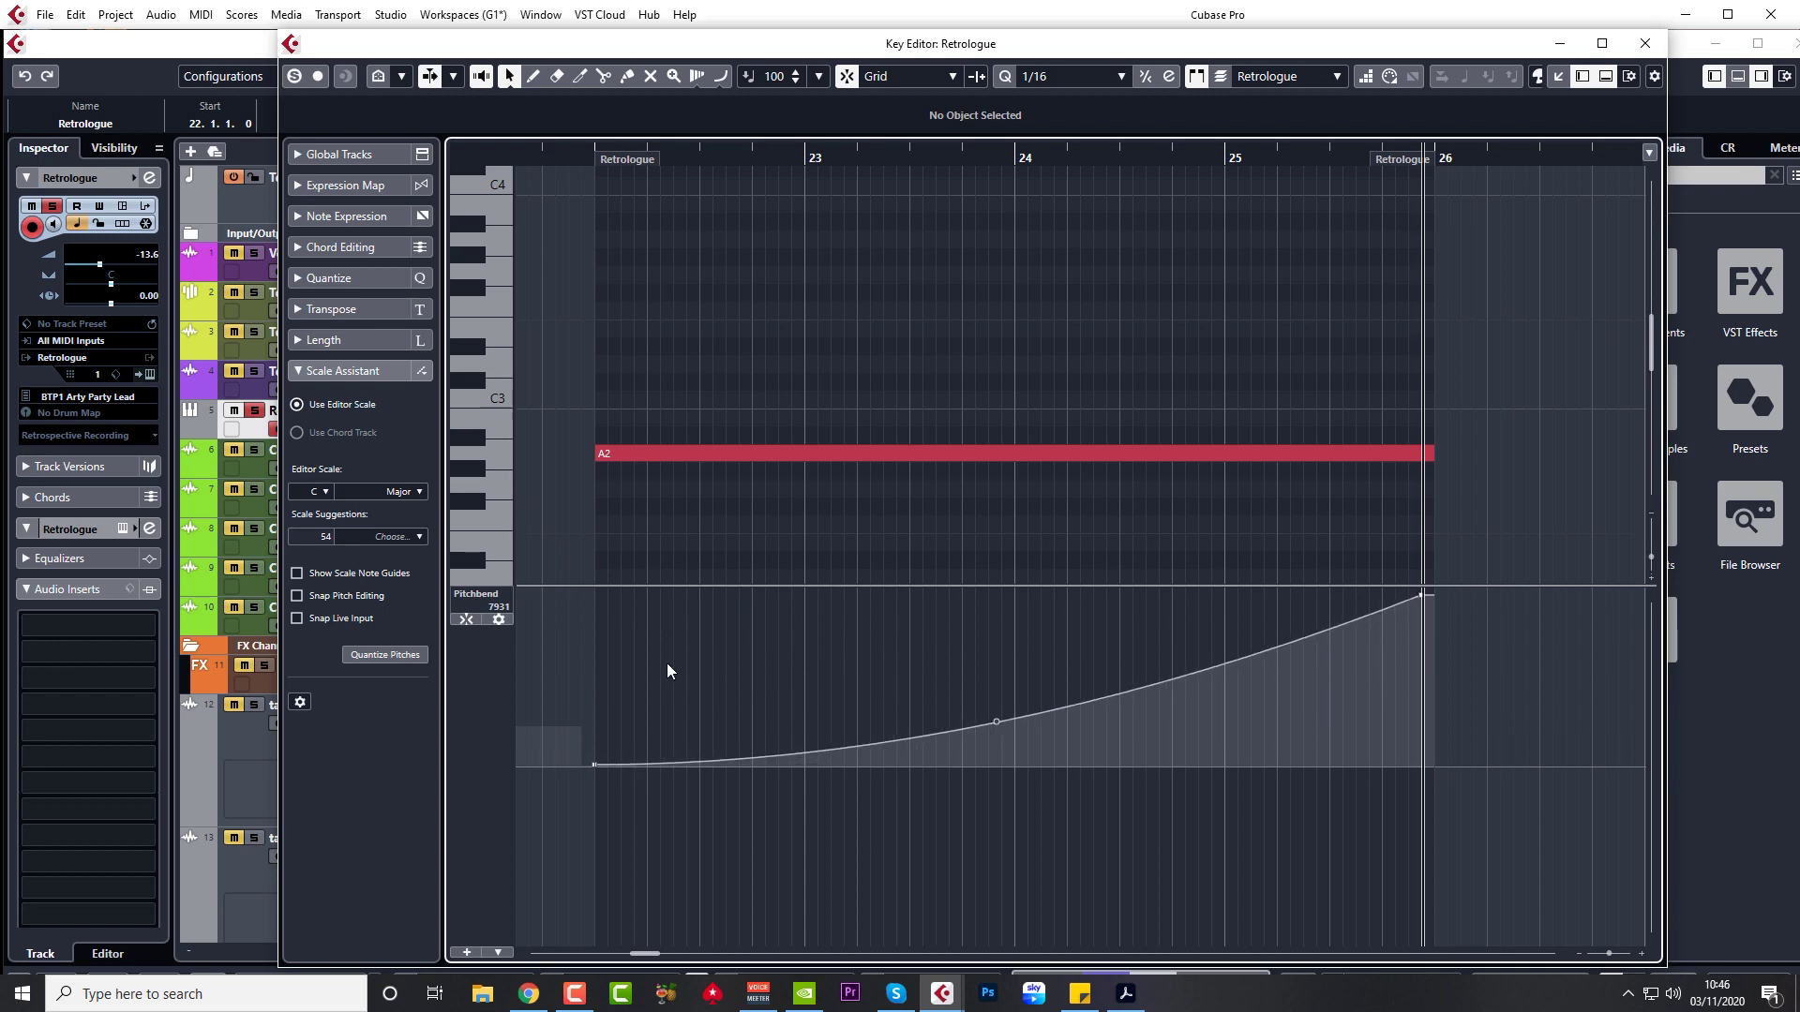
- Show the semitones grid in the Pitchbend lane and close the grid settings
left_click(499, 619)
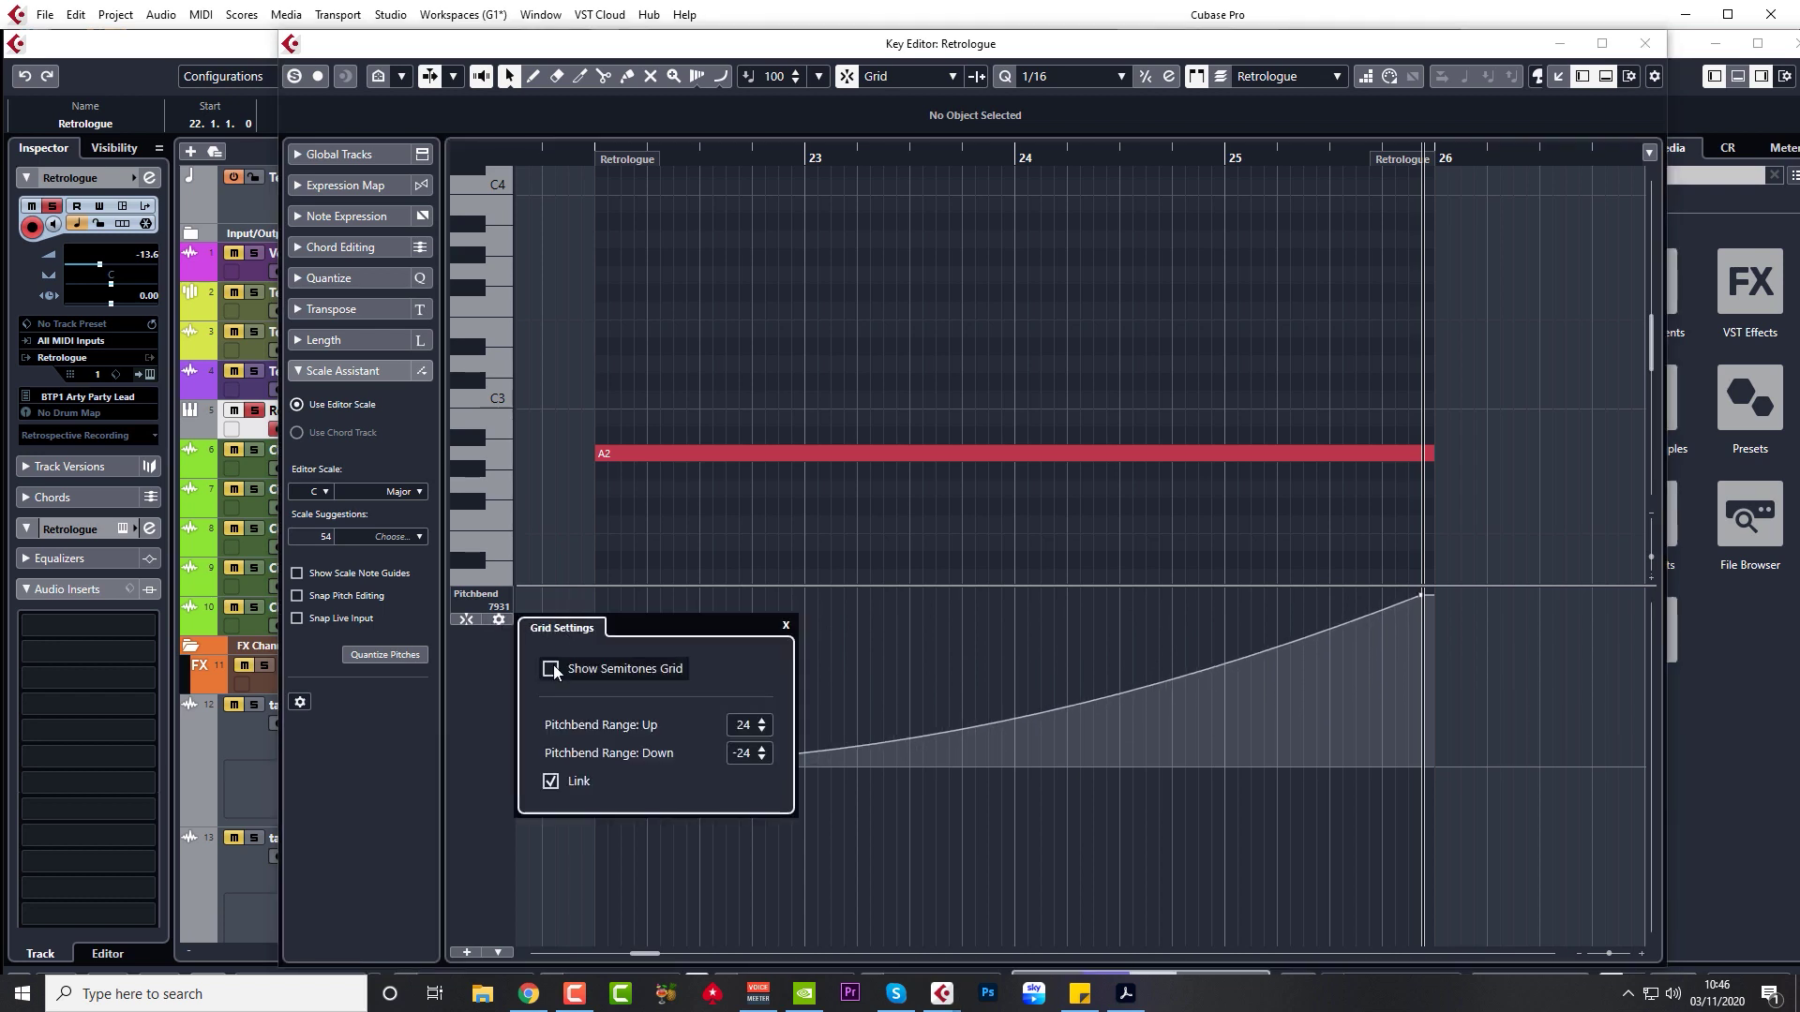
left_click(551, 669)
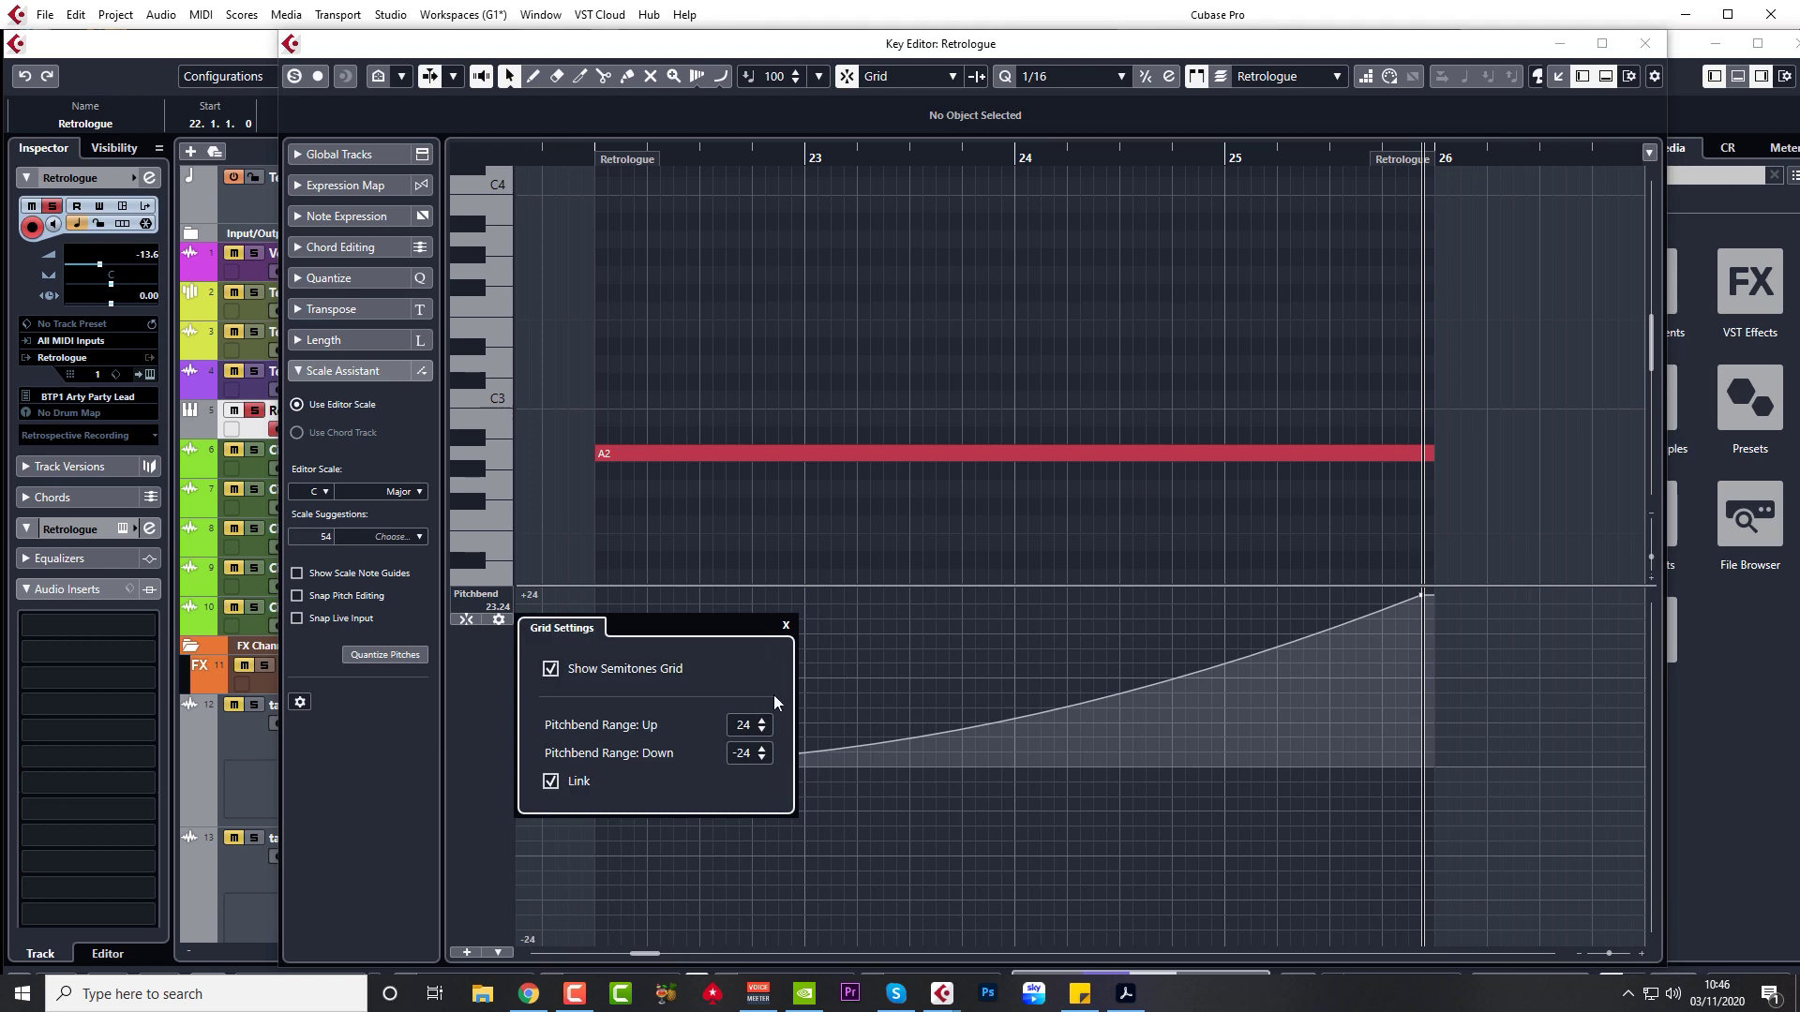
left_click(783, 627)
- Open the Retrologue instrument, examine its Pitchbend Down and Up range settings, and close it
left_click(262, 434)
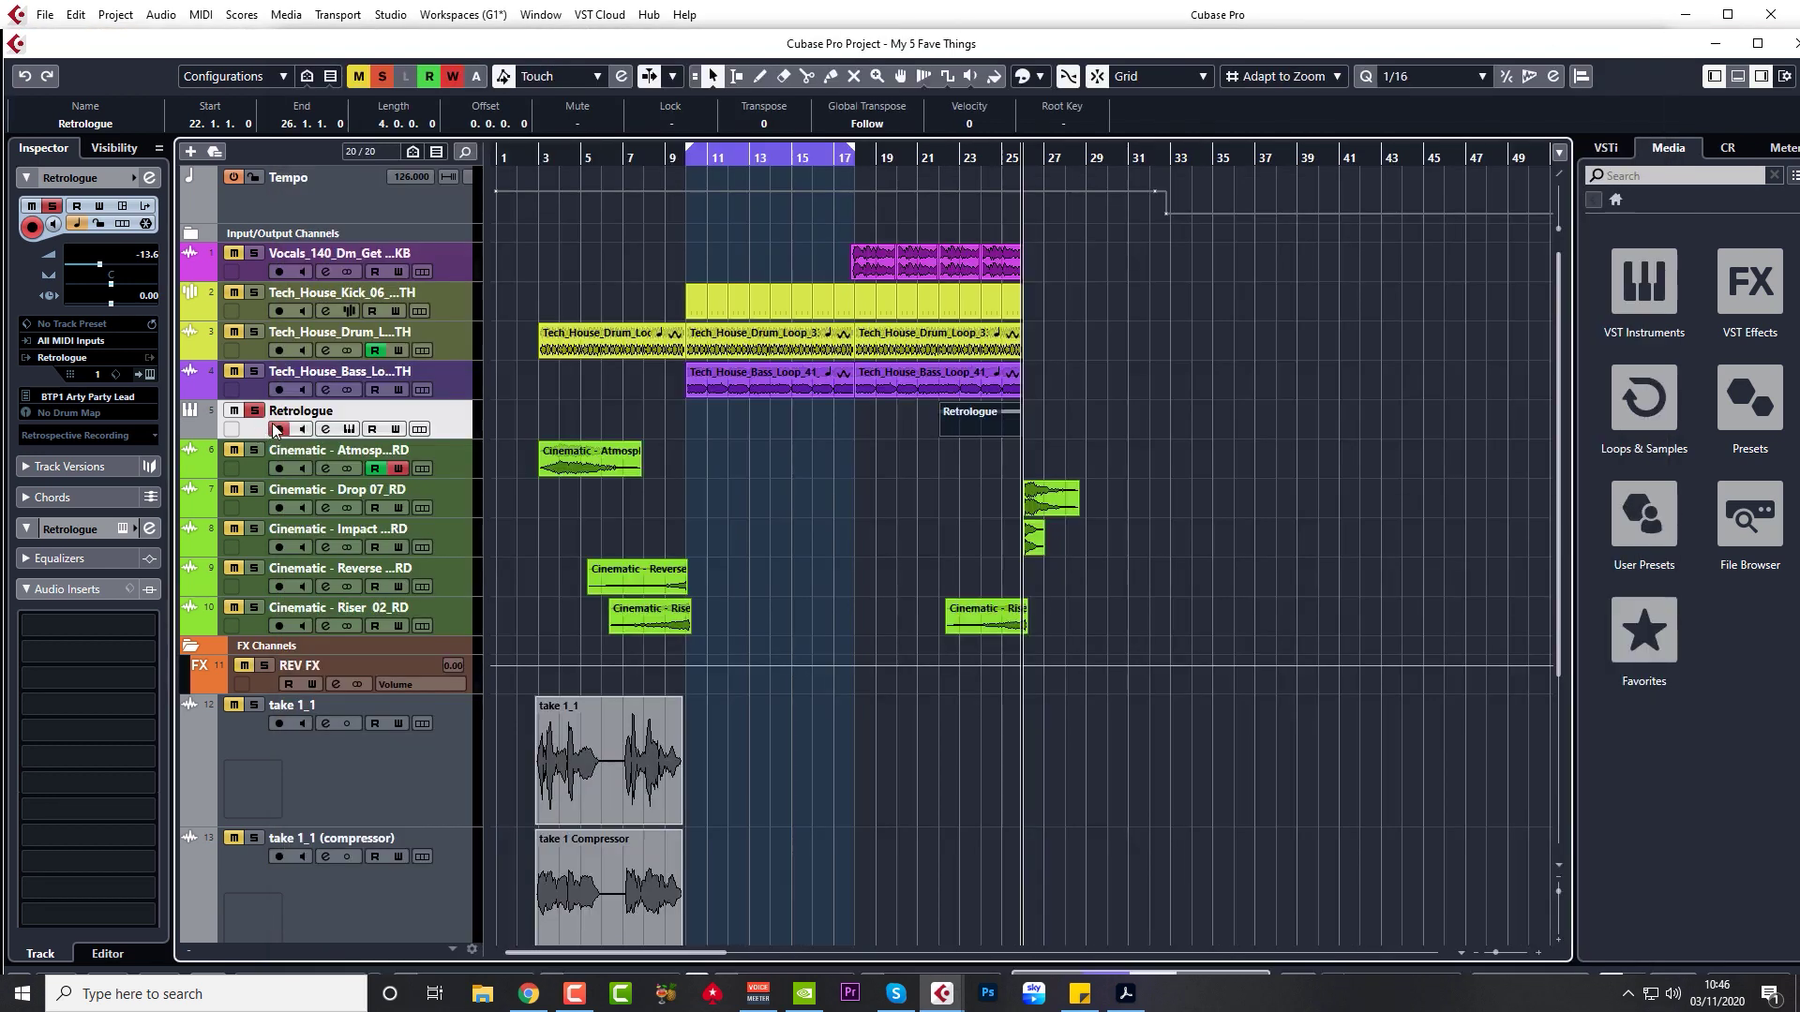
left_click(349, 429)
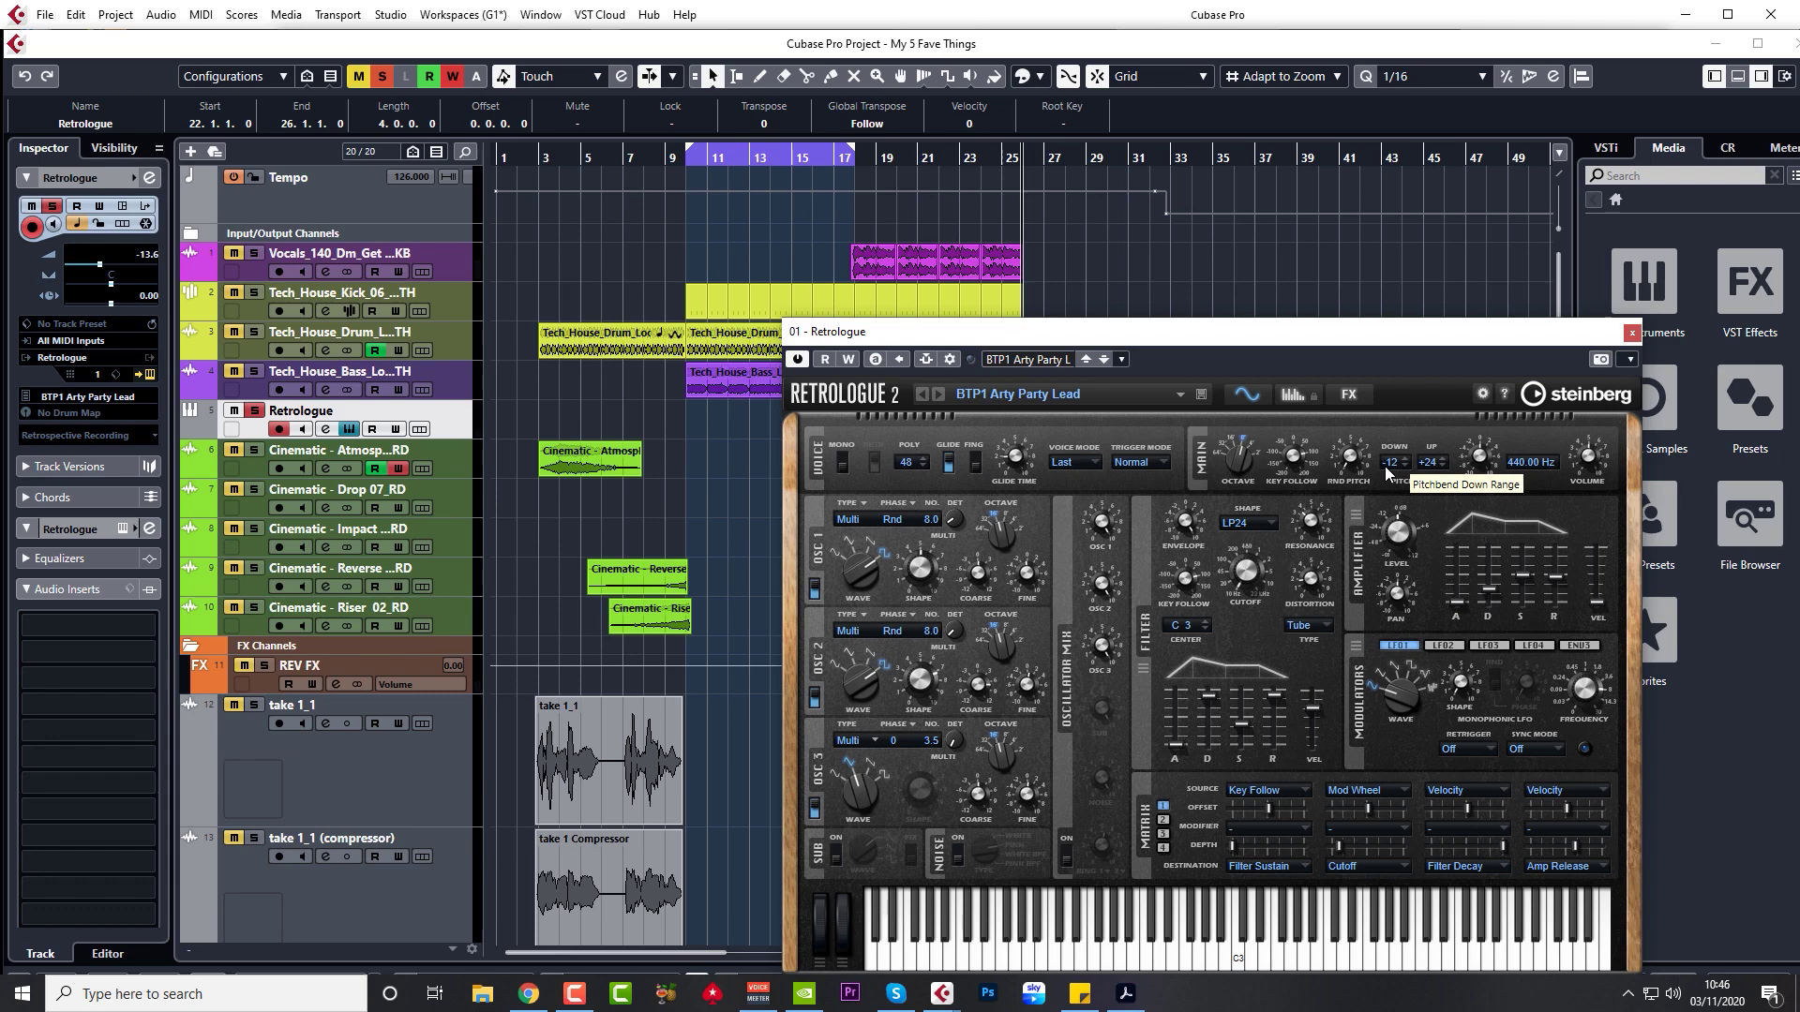
left_click(1632, 333)
double_click(989, 414)
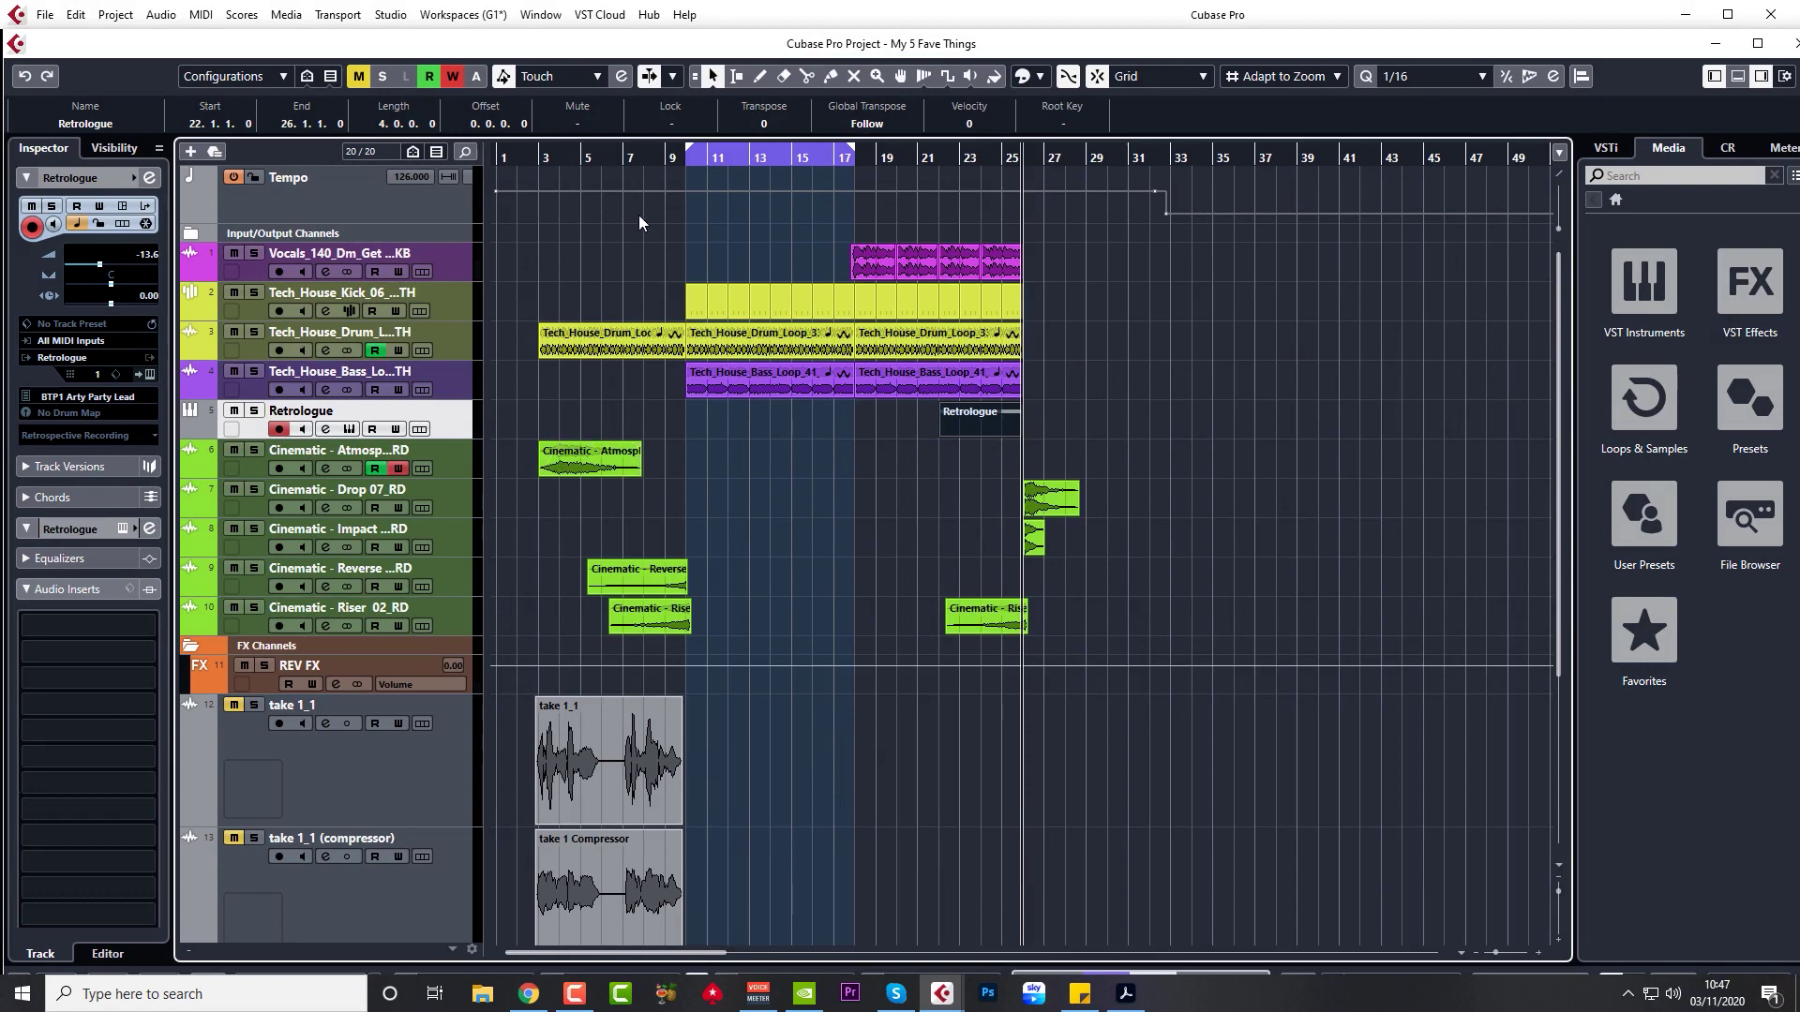
- Zoom in on the project timeline and open the Frequency equalizer inserted on the Tech House bass loop track
left_click_drag(505, 162, 504, 176)
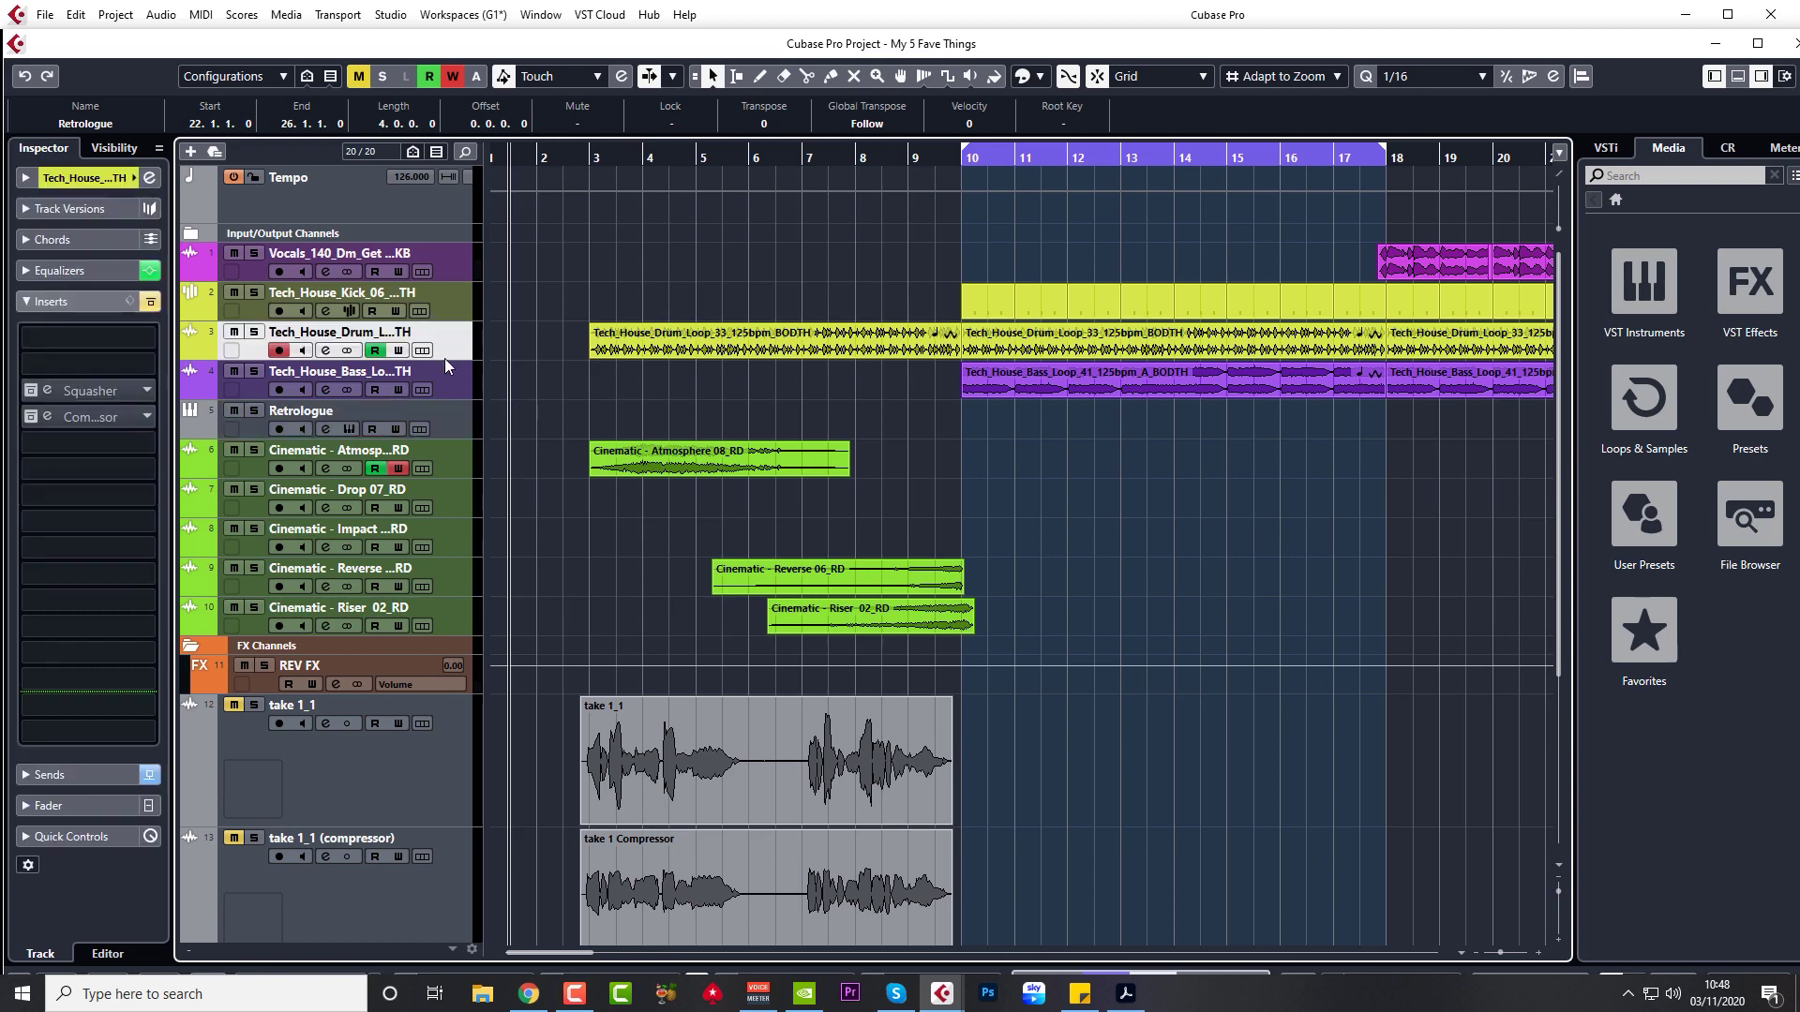
left_click(442, 384)
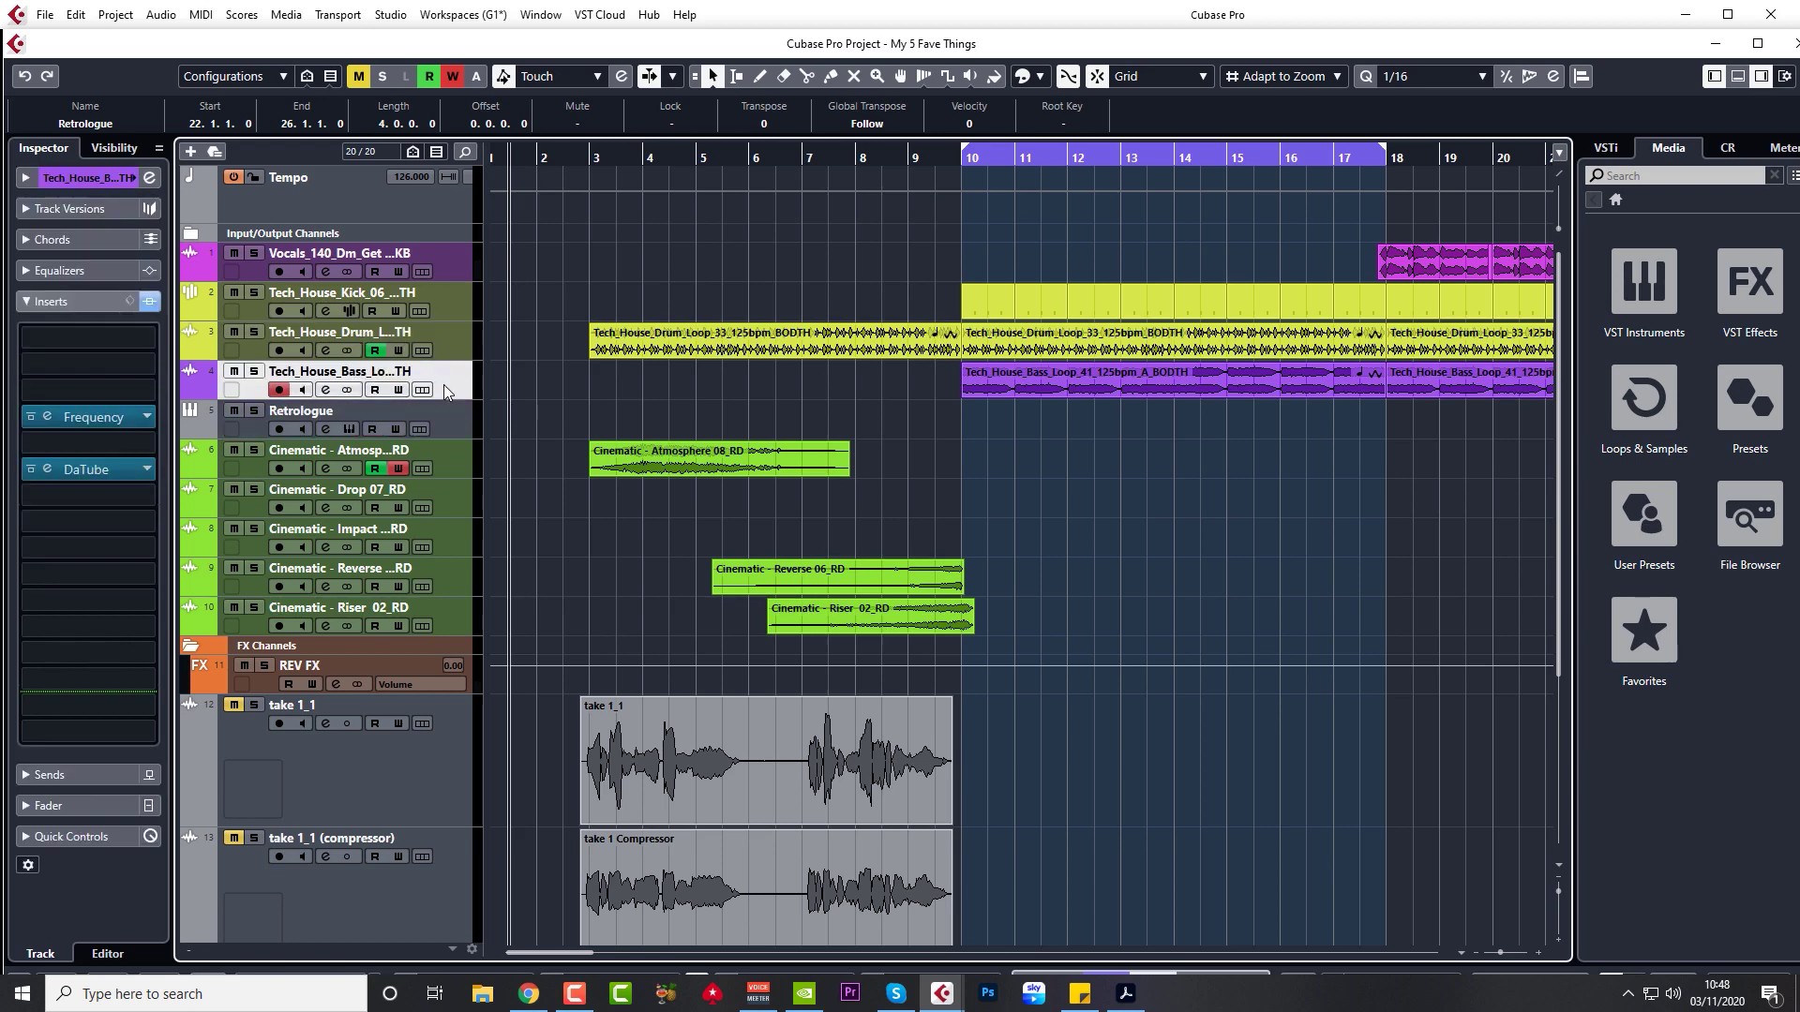
left_click(47, 416)
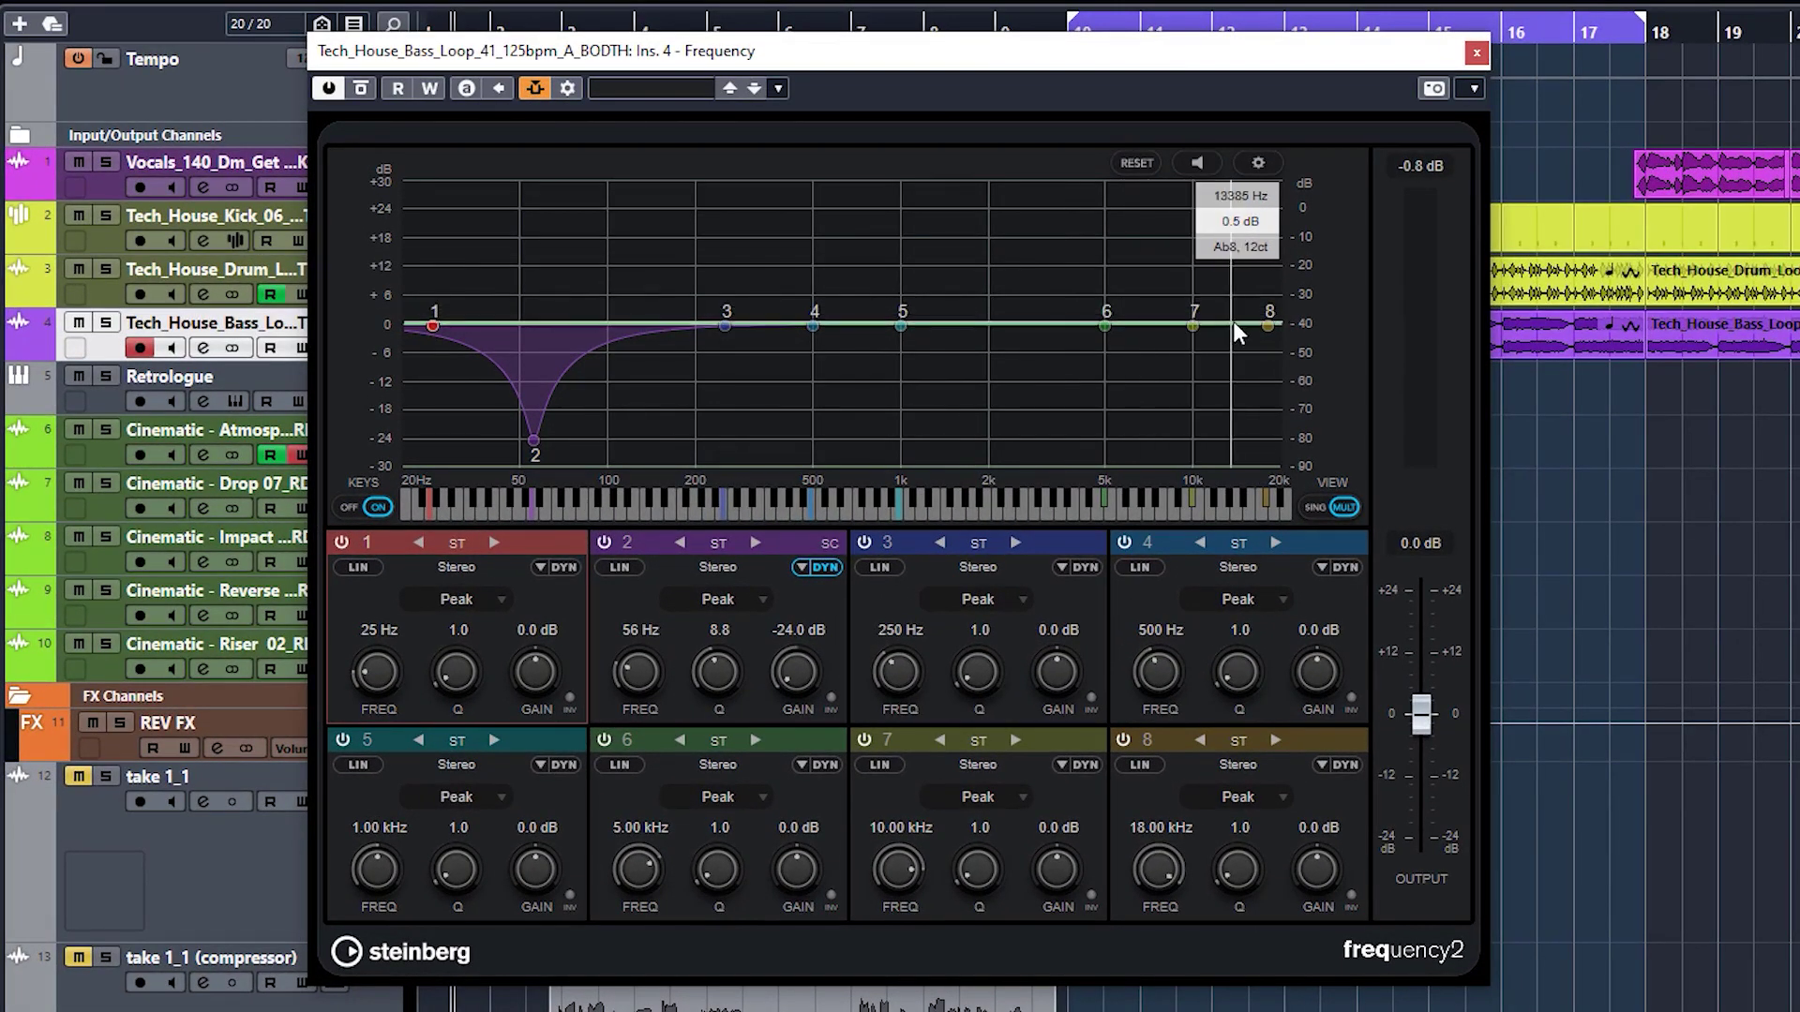
- Try boosts on EQ bands 8 and 6, and flatten them to 0.3 dB at 13.38 kHz and 3.89 kHz
left_click_drag(1265, 323, 1161, 279)
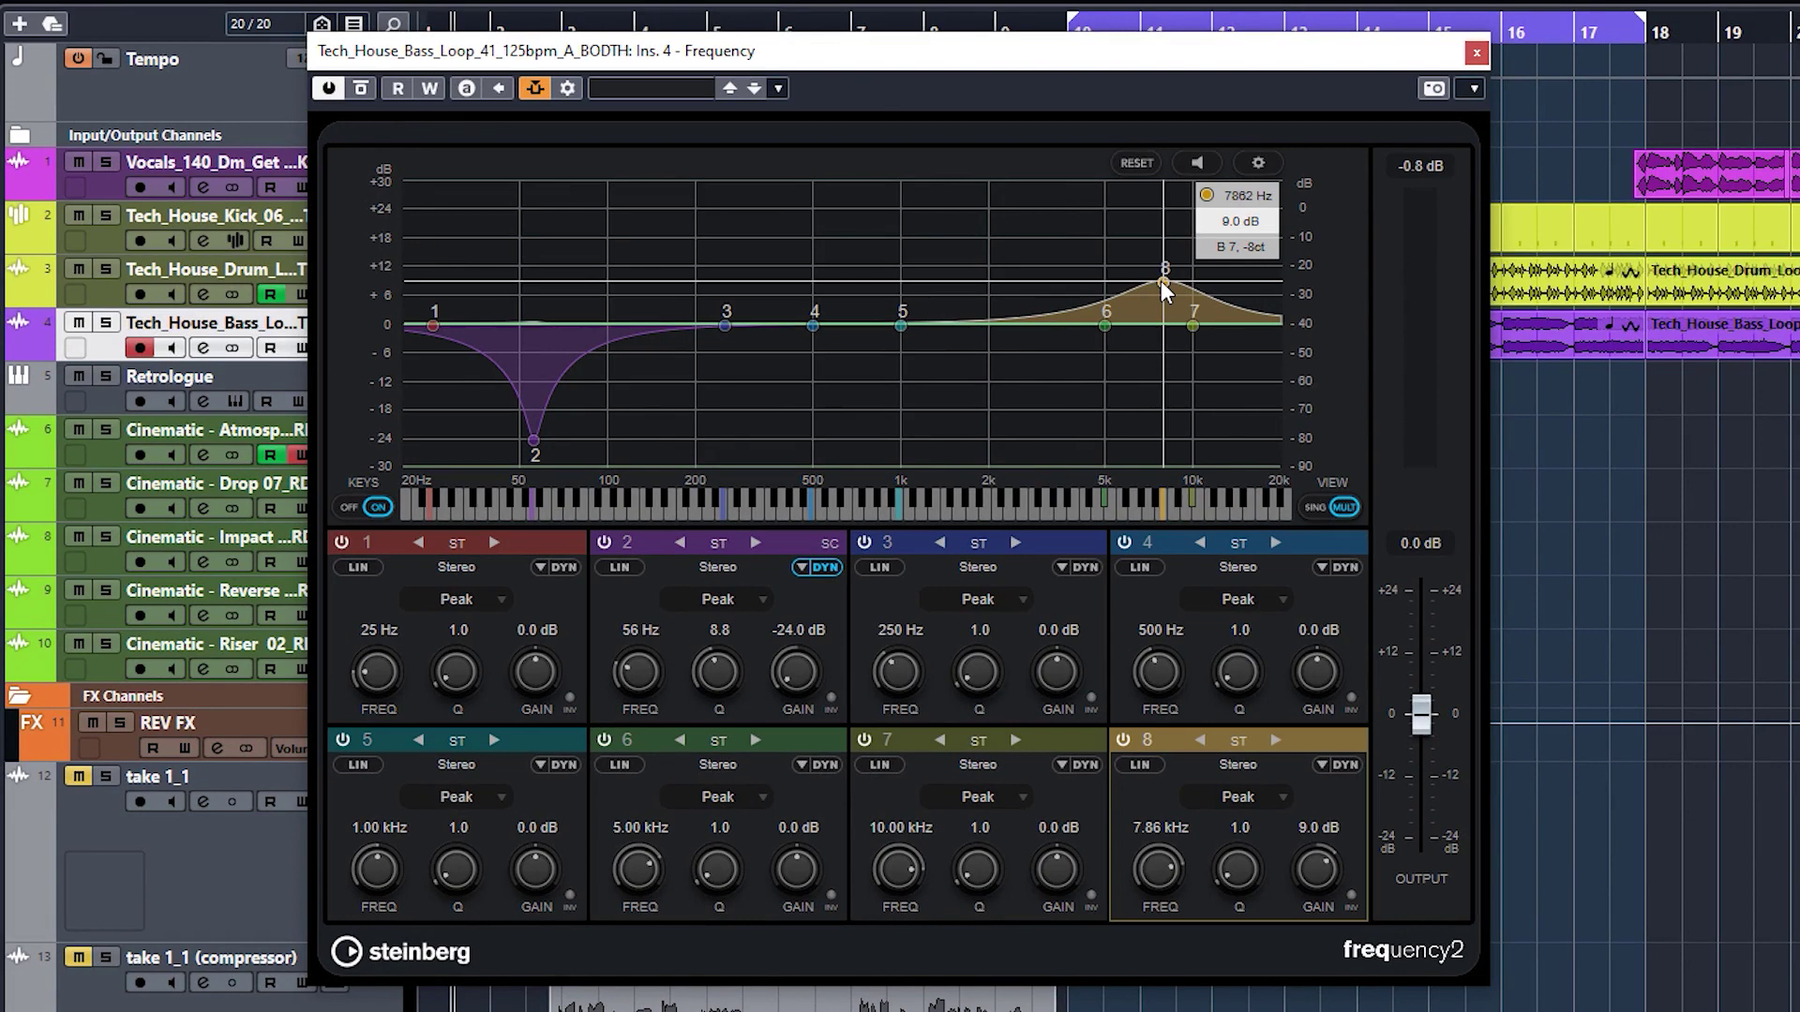
left_click_drag(1158, 280, 1083, 302)
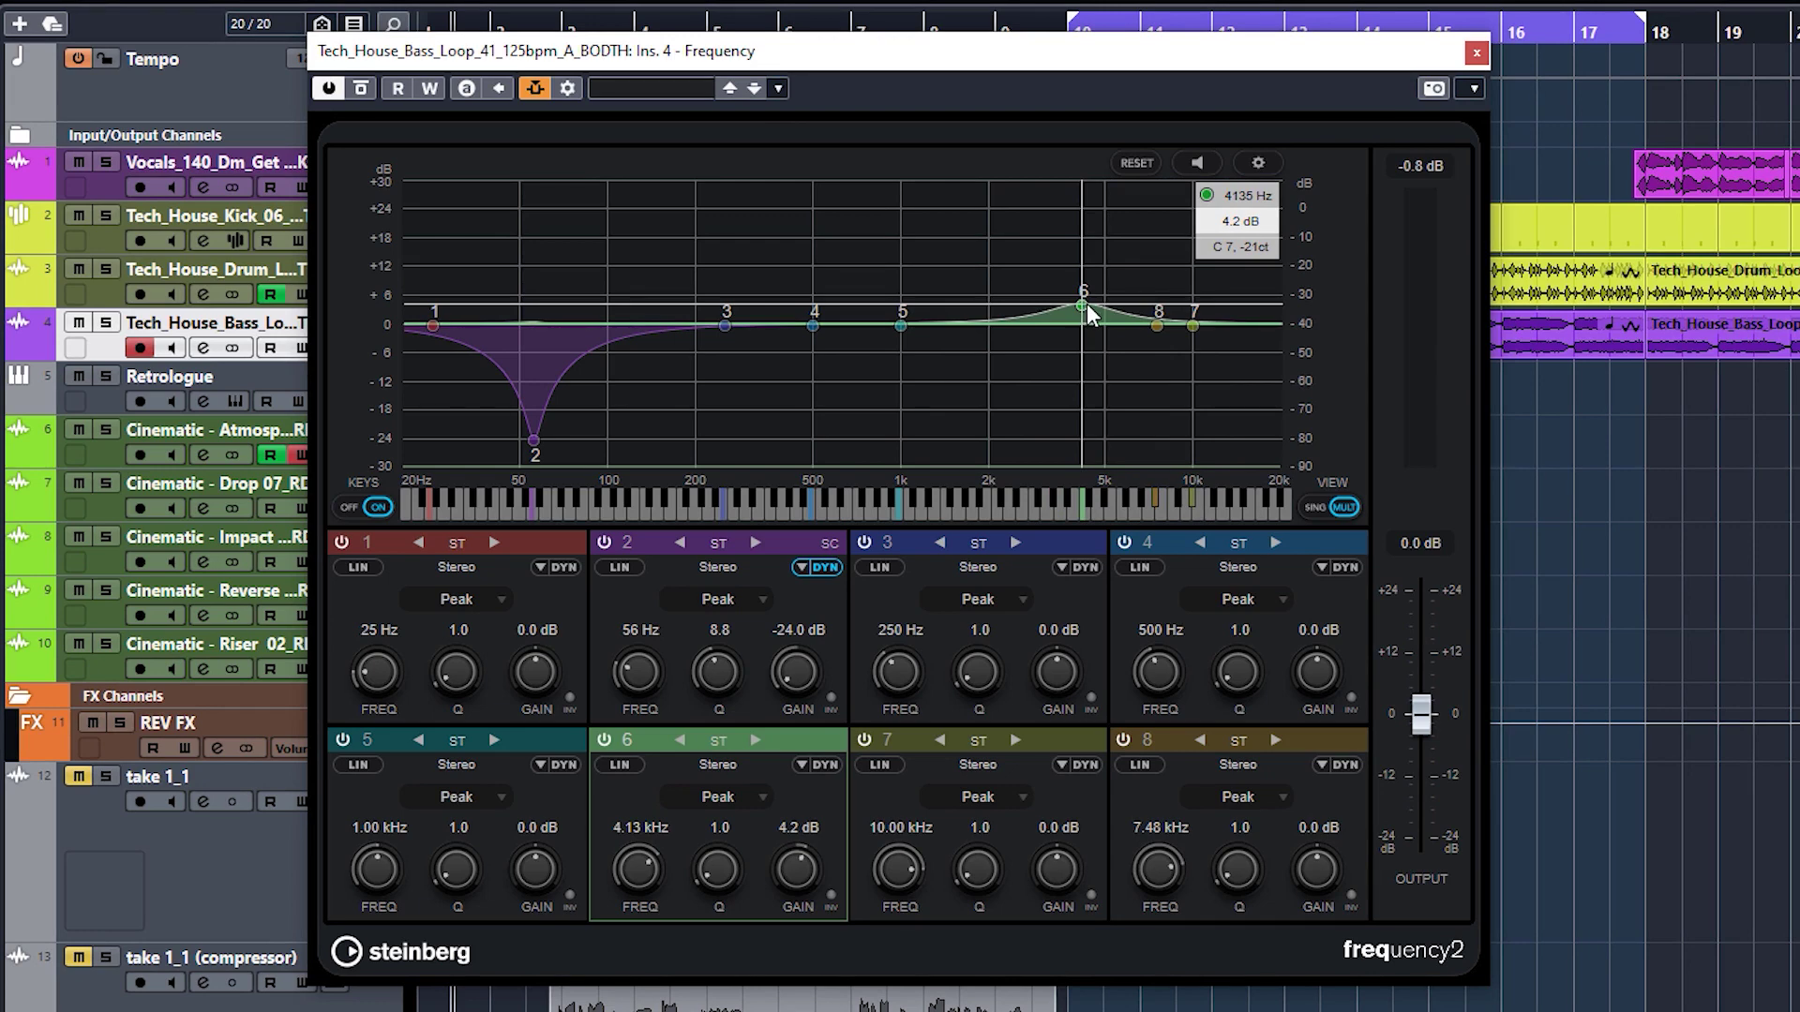
mouse_move(1087, 306)
left_mouse_down()
mouse_move(1088, 328)
mouse_move(1083, 245)
mouse_move(1073, 398)
mouse_move(1077, 267)
mouse_move(1075, 326)
left_mouse_up()
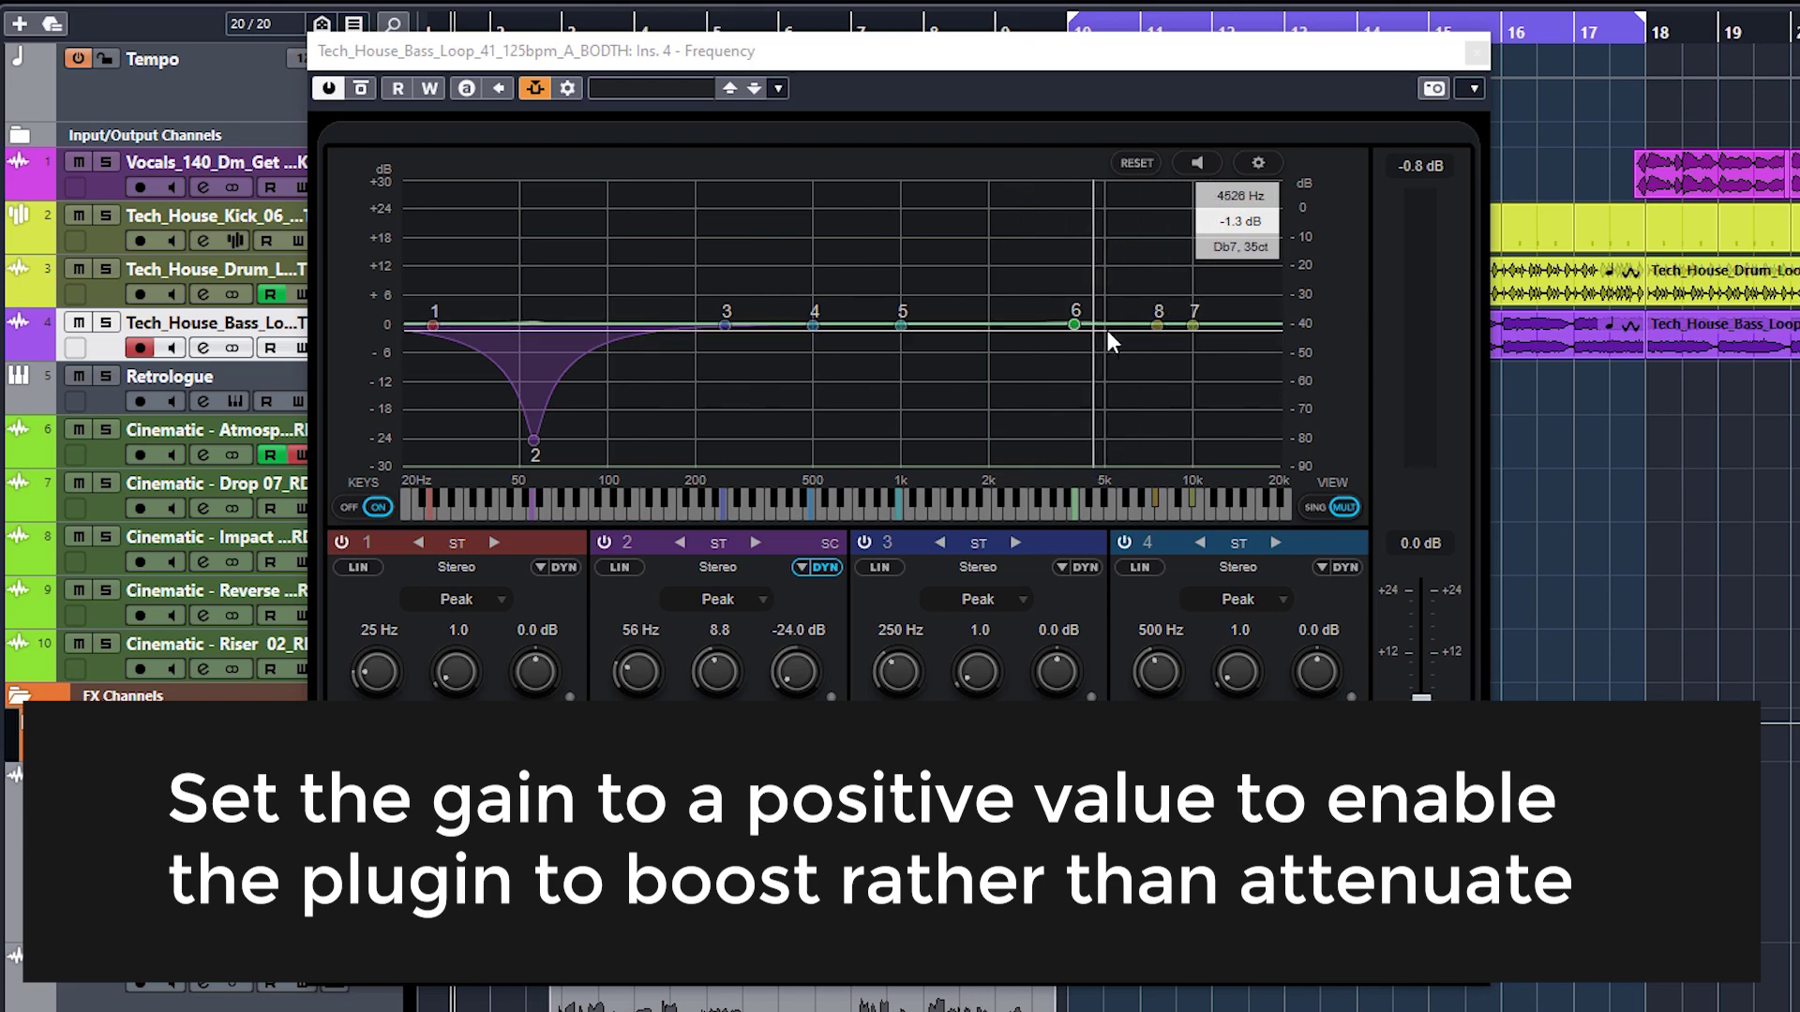
left_click_drag(1154, 324, 1009, 298)
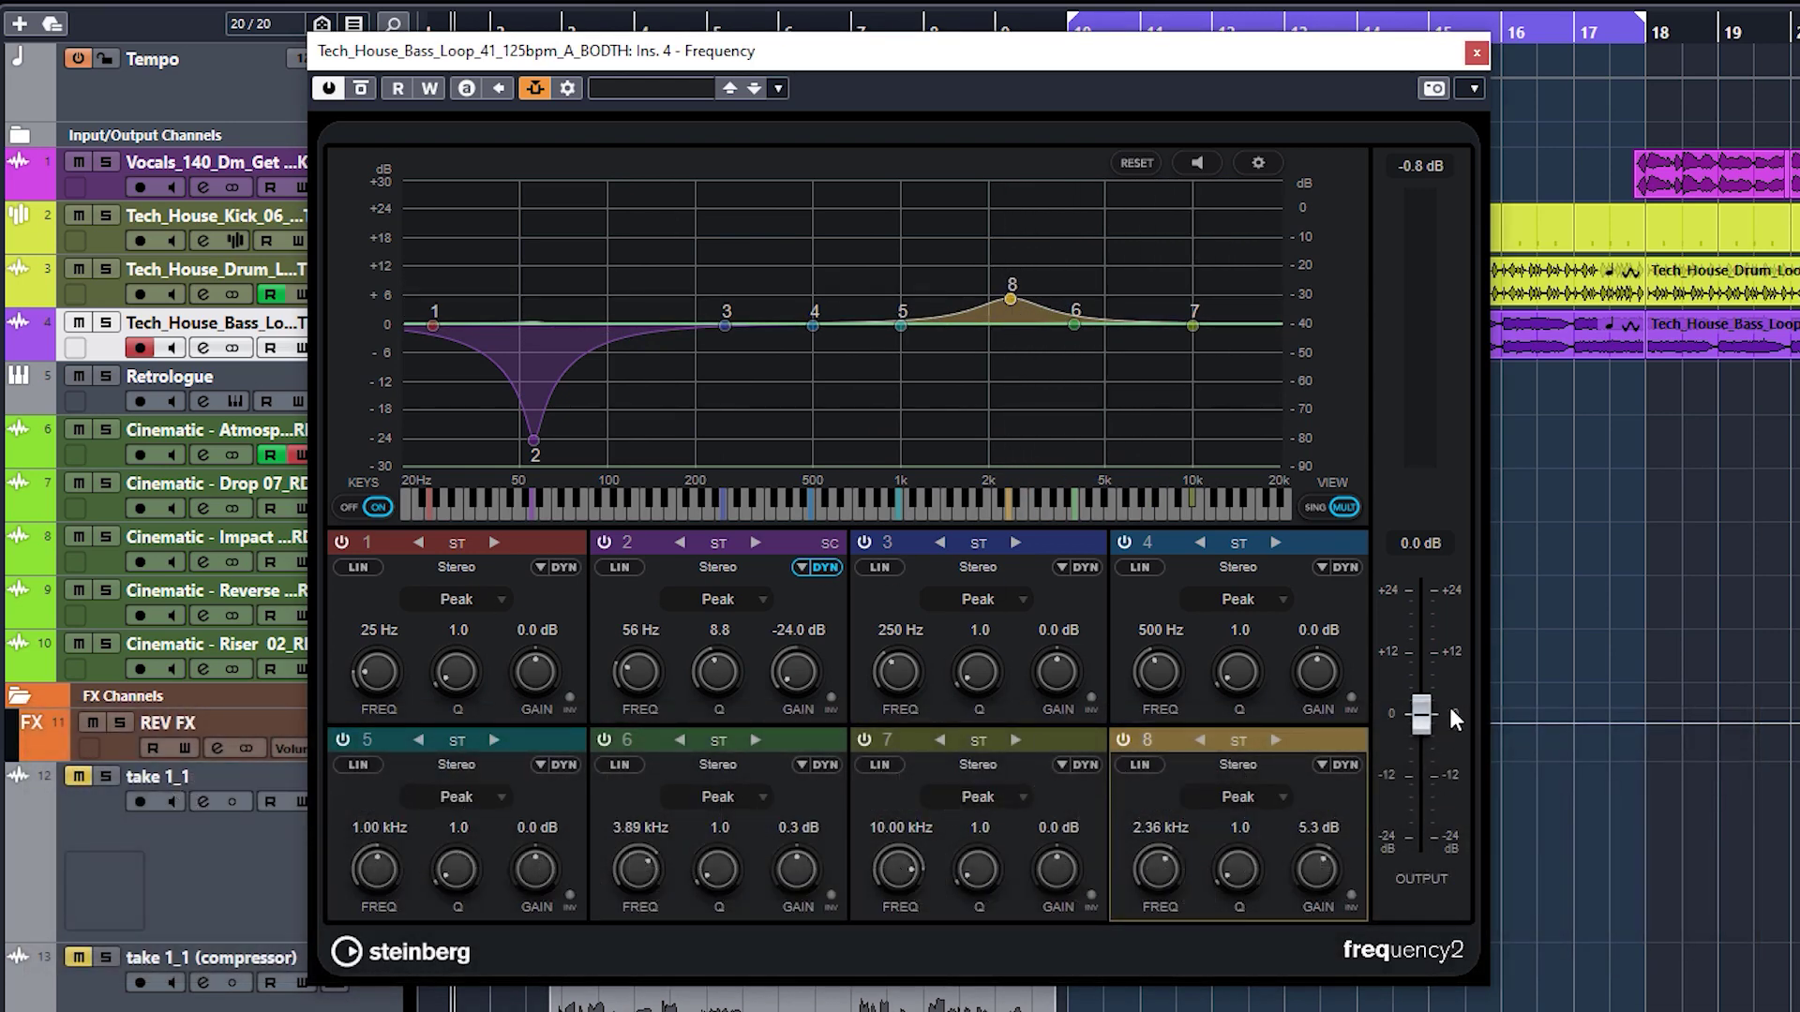
left_click_drag(1010, 298, 1064, 323)
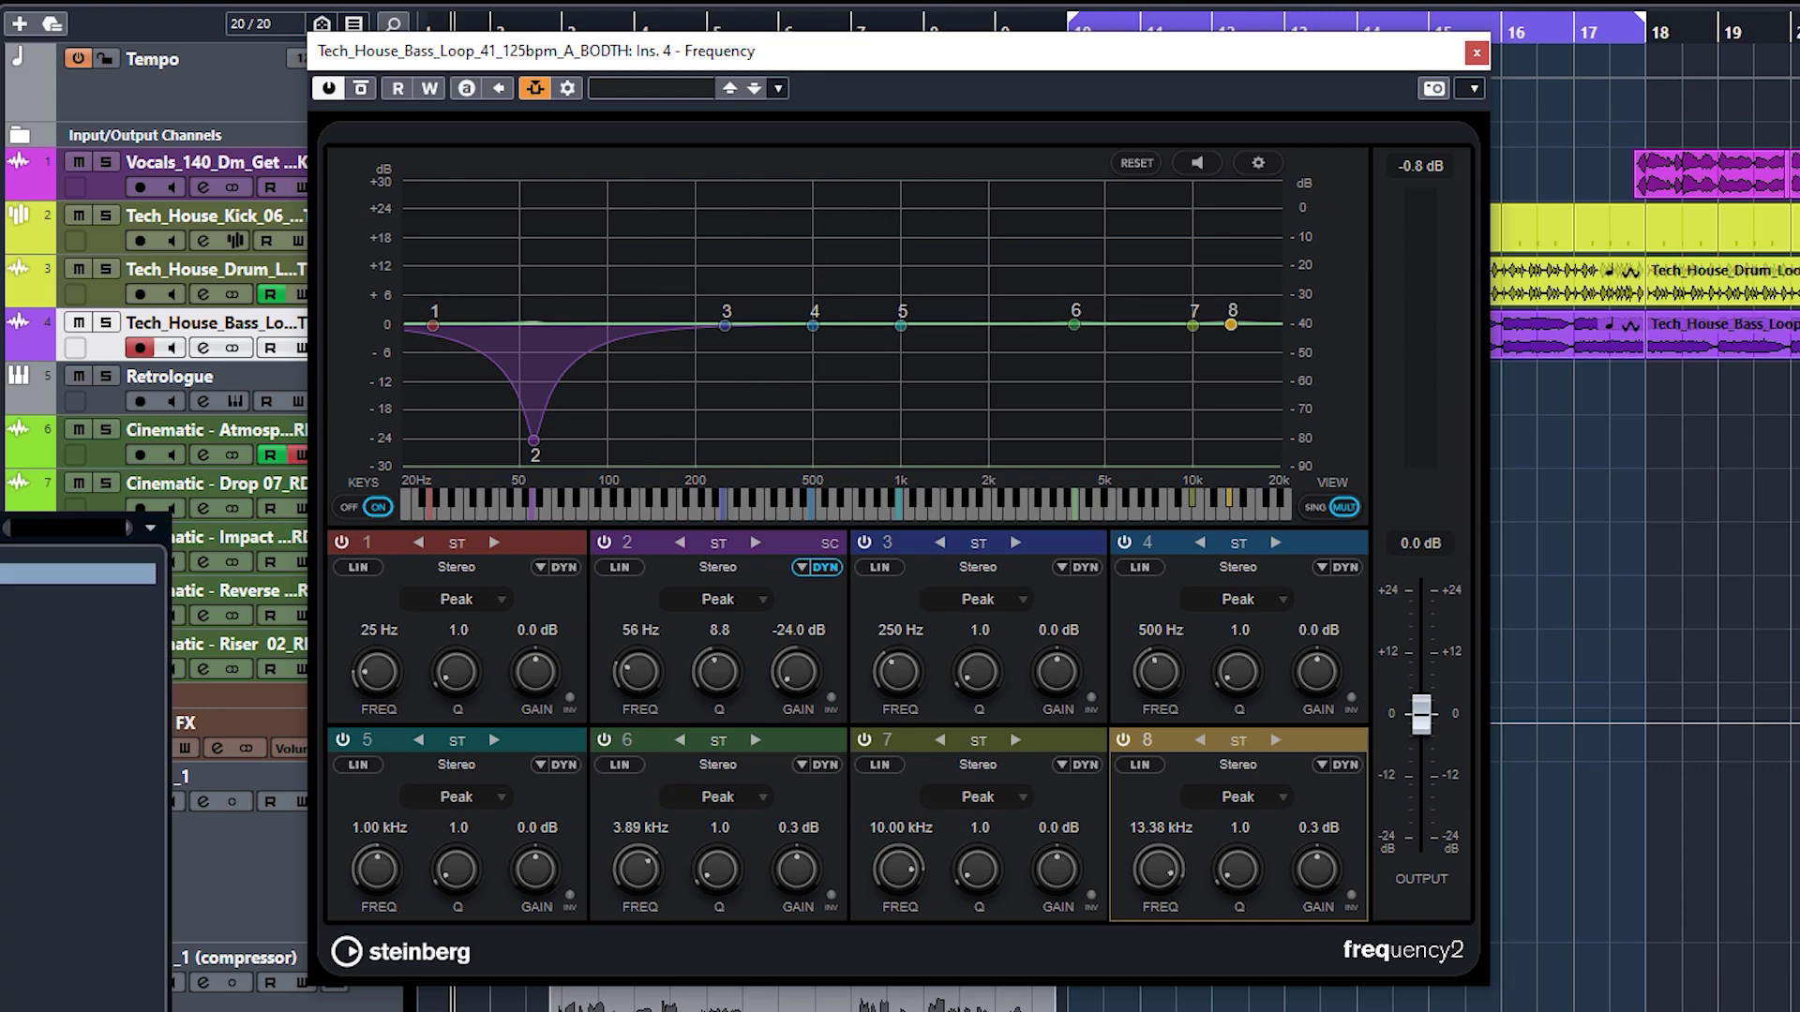
- Insert a MultibandCompressor on the bass track and move its upper two crossovers to about 3.37 kHz and 8.43 kHz
key("Return")
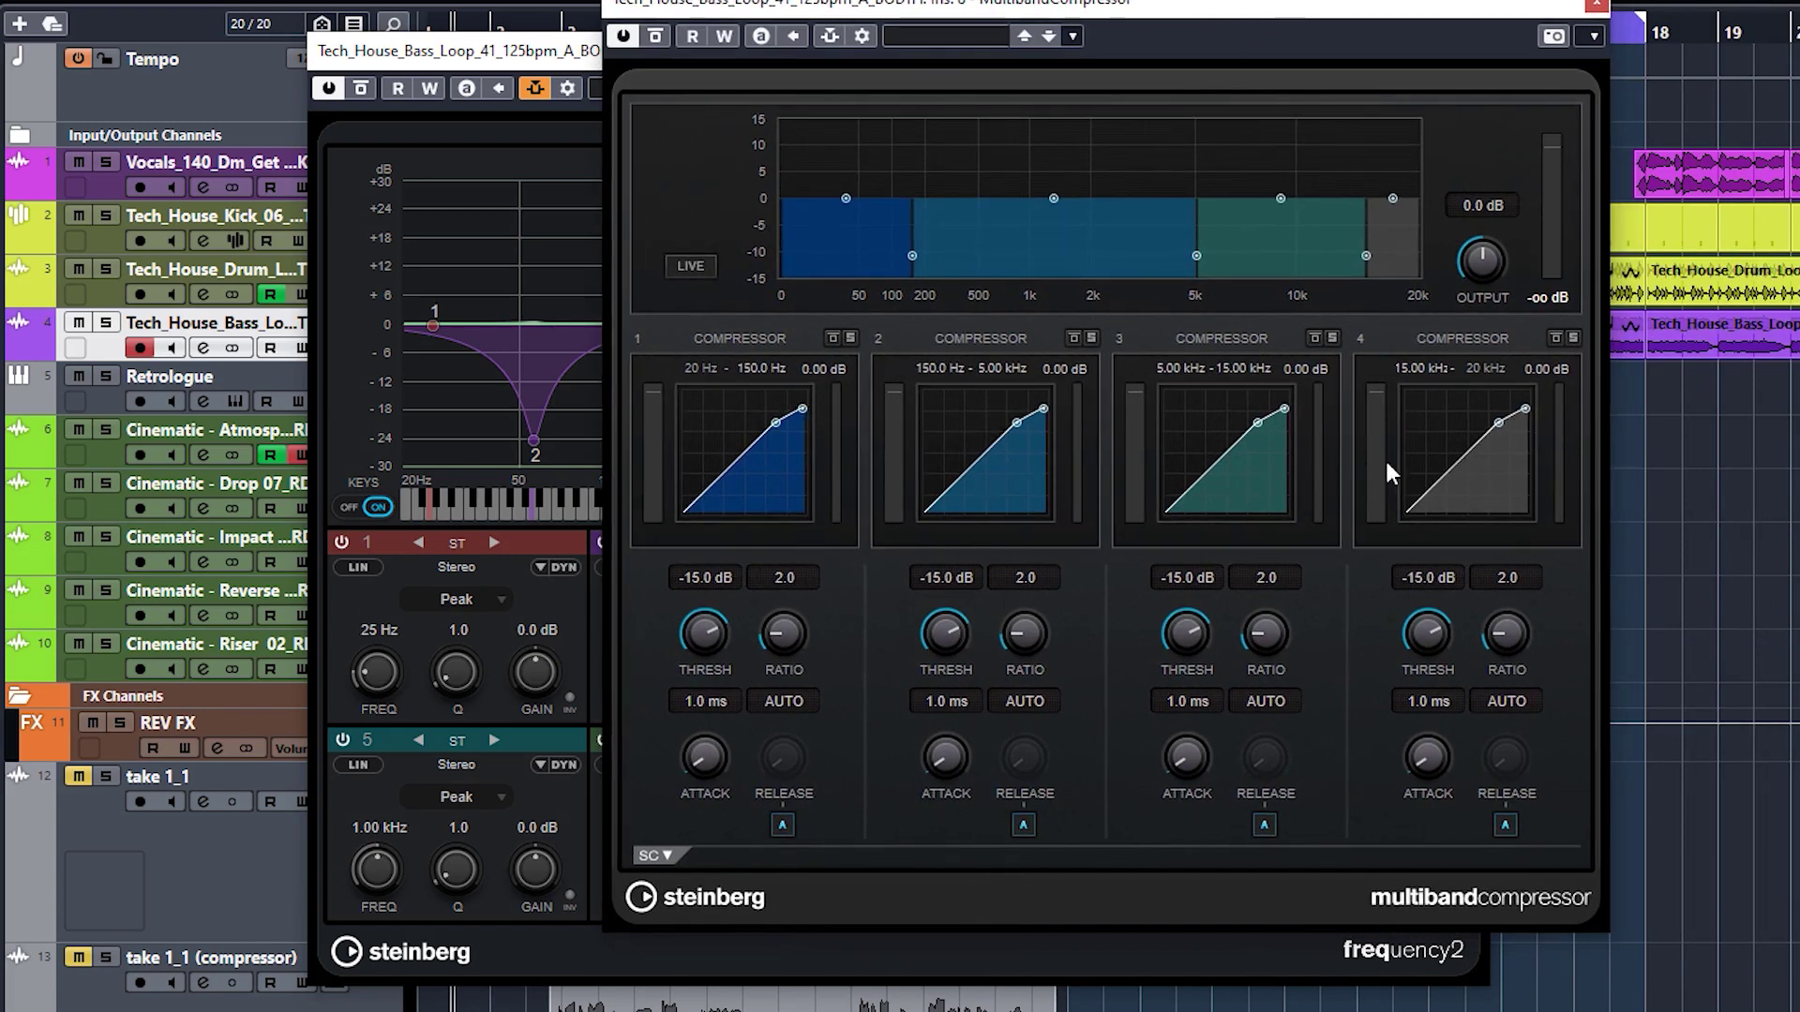
left_click_drag(1087, 5, 1034, 54)
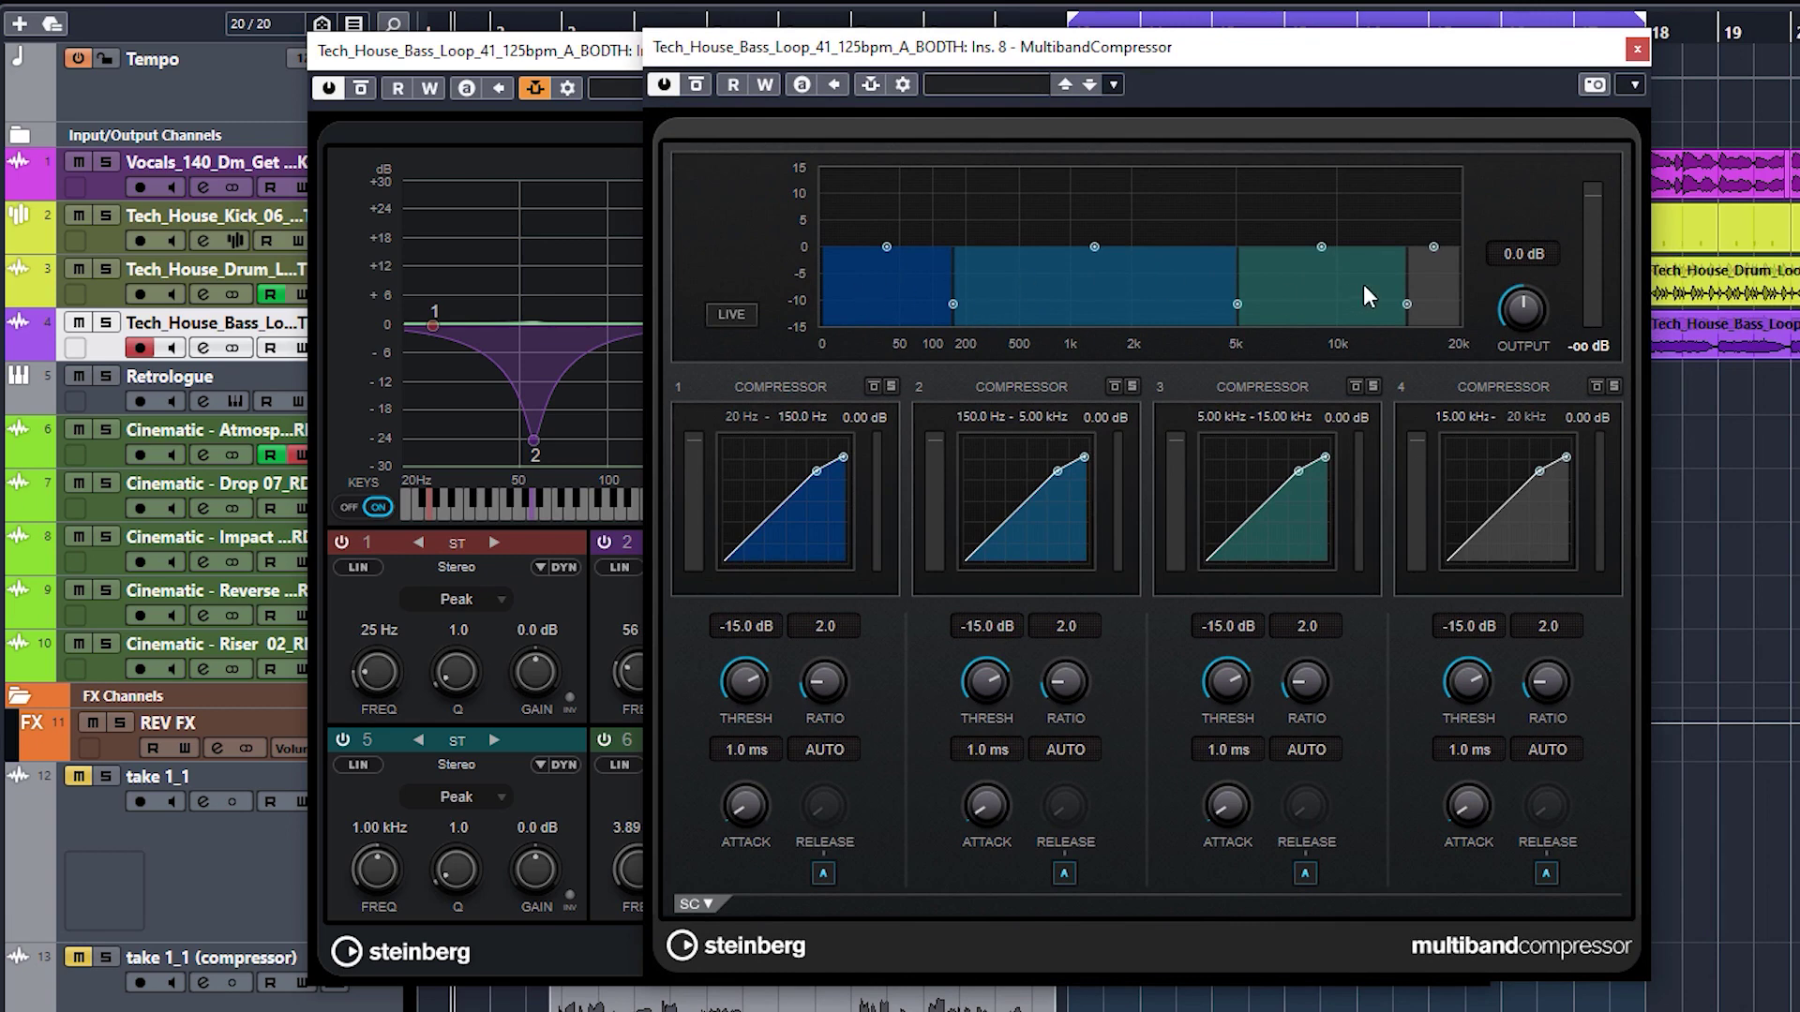
left_click_drag(1235, 304, 1147, 305)
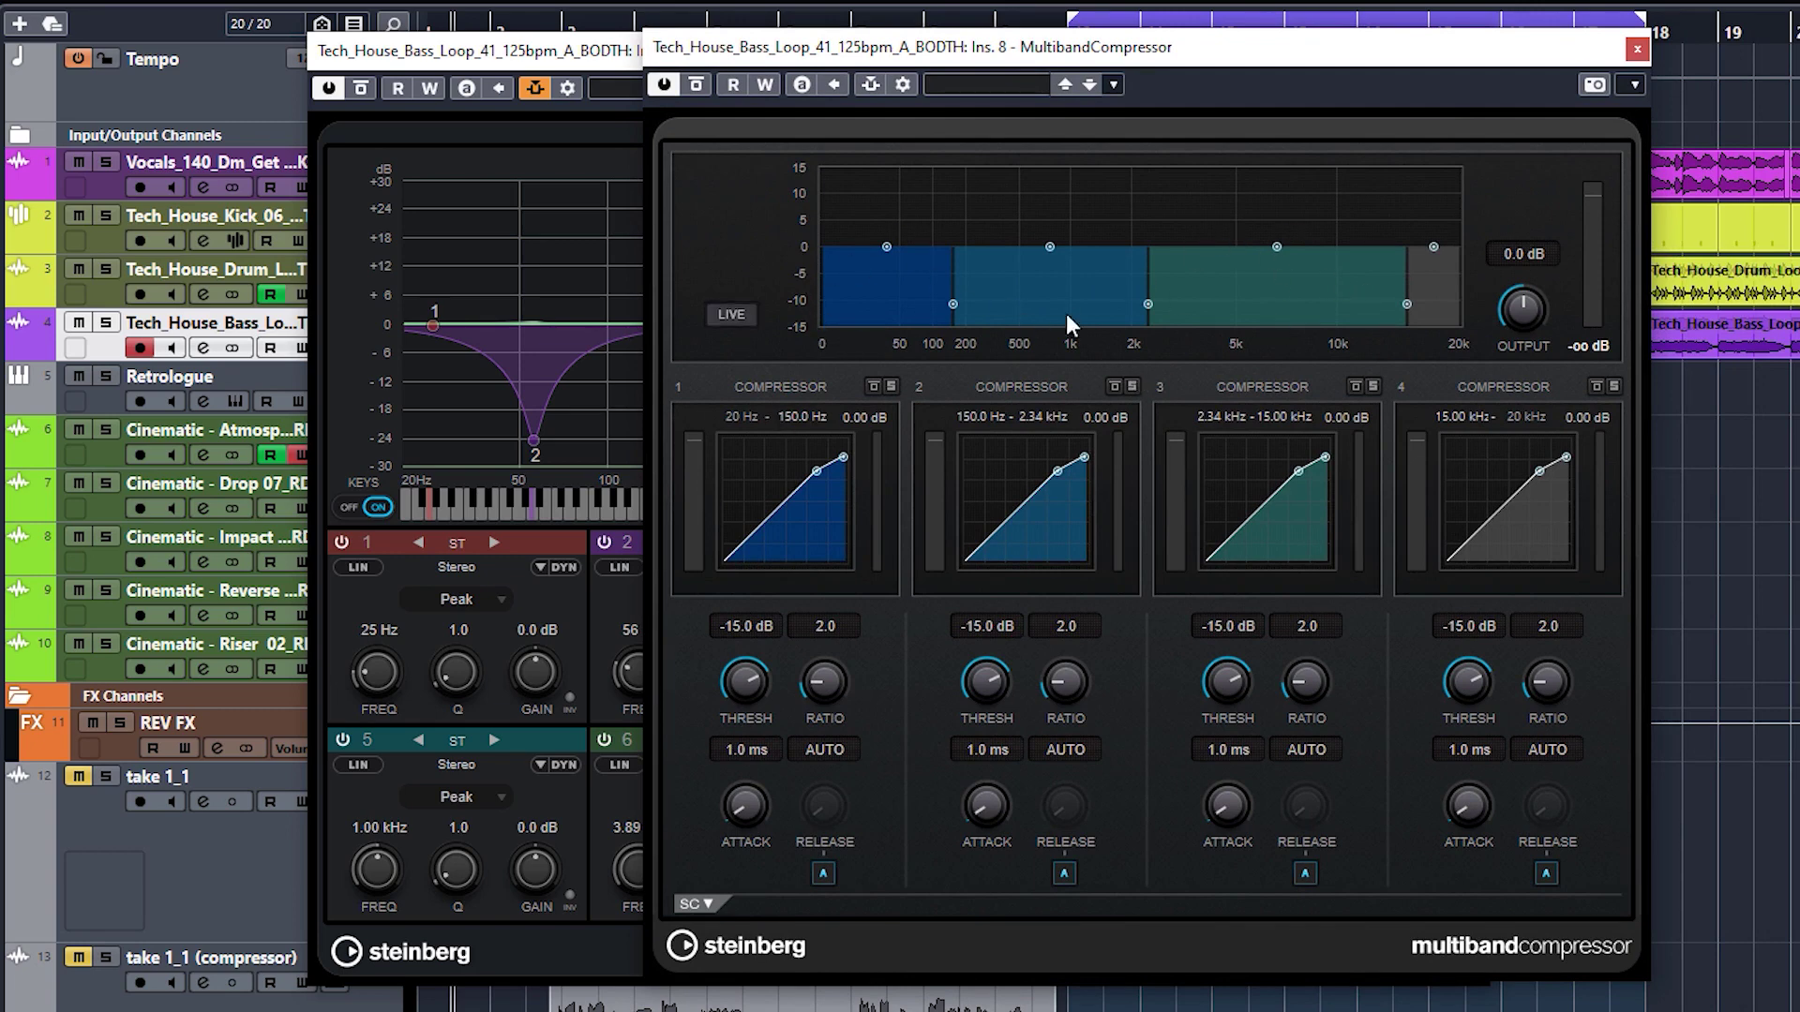
left_click_drag(1406, 303, 1269, 305)
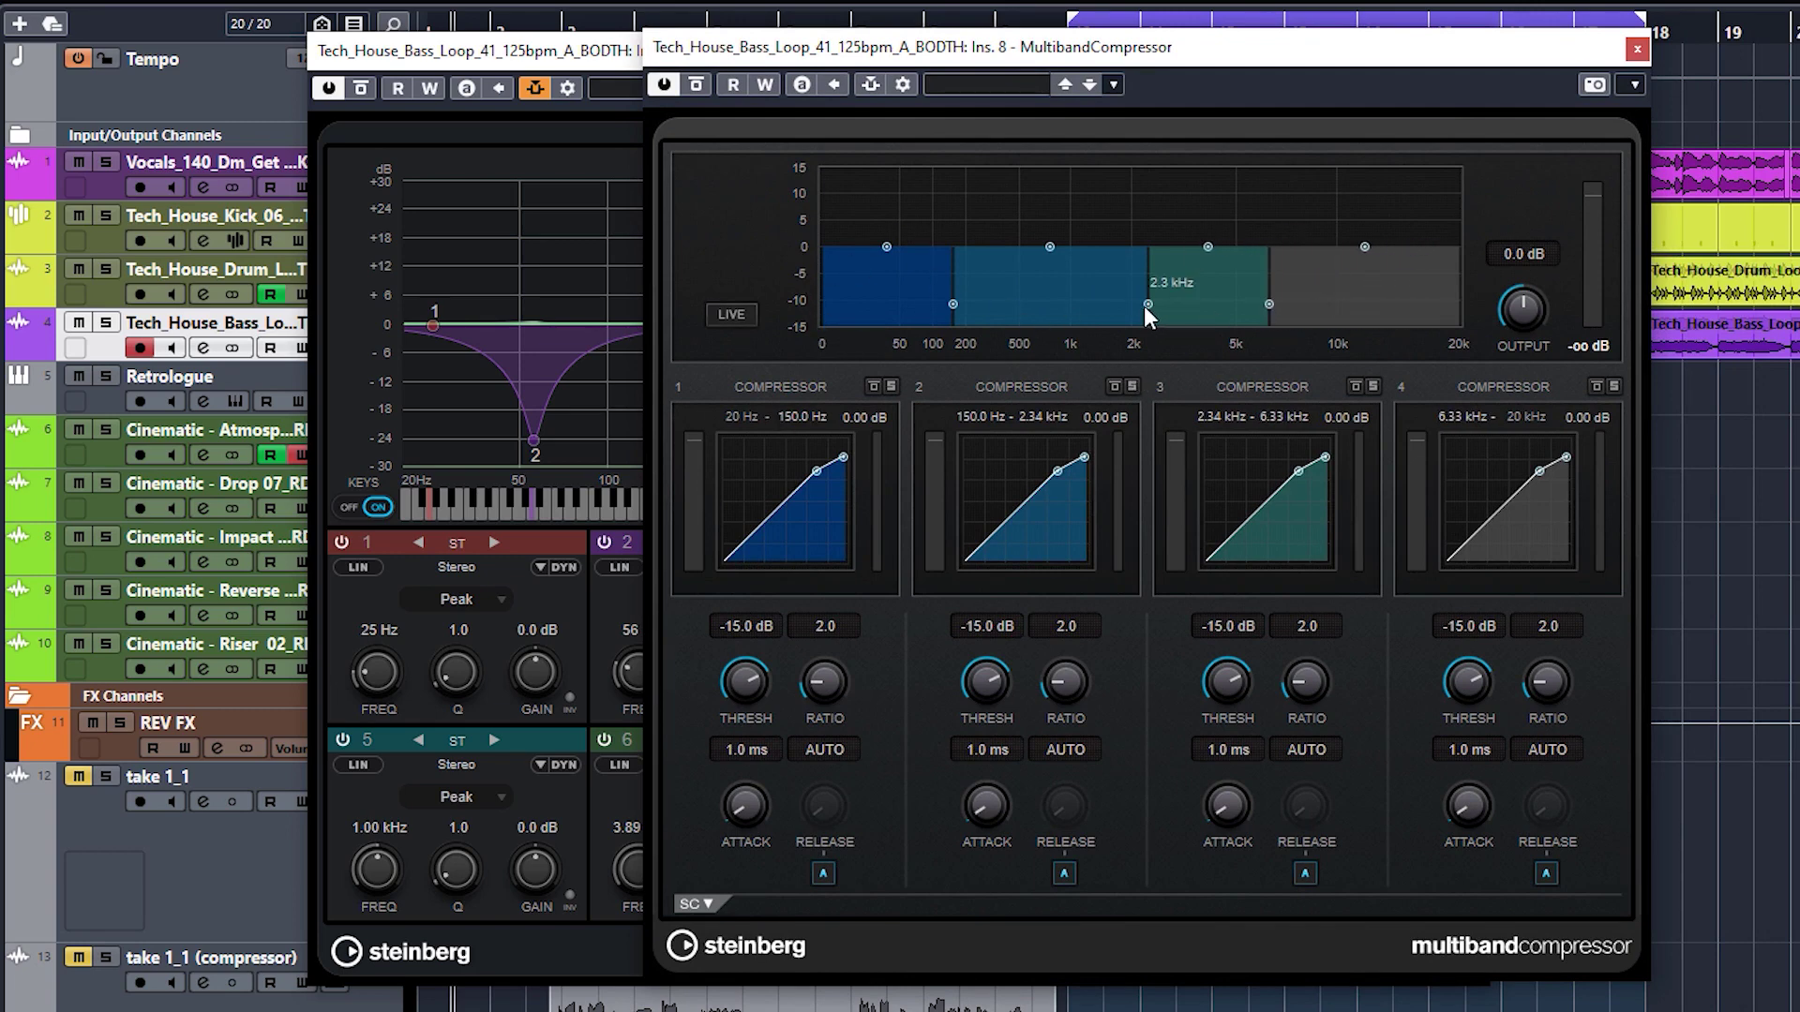
left_click_drag(1147, 305, 1262, 302)
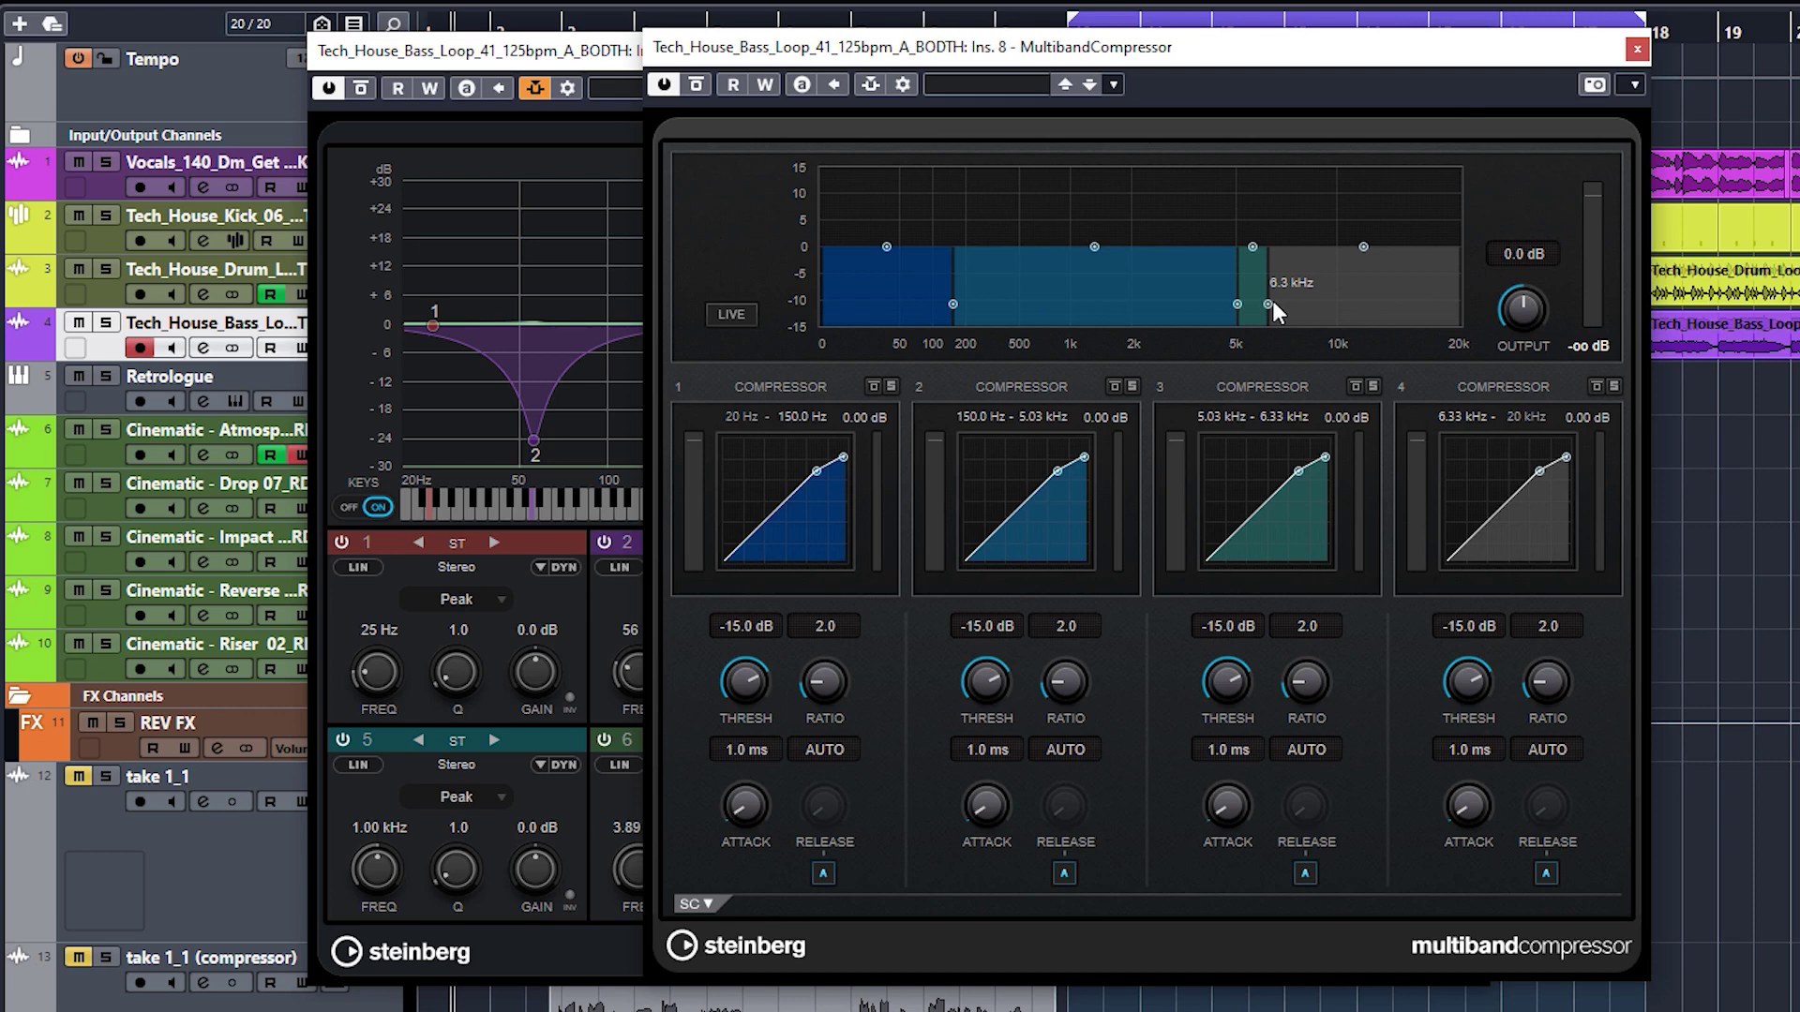
left_click_drag(1267, 301, 1309, 304)
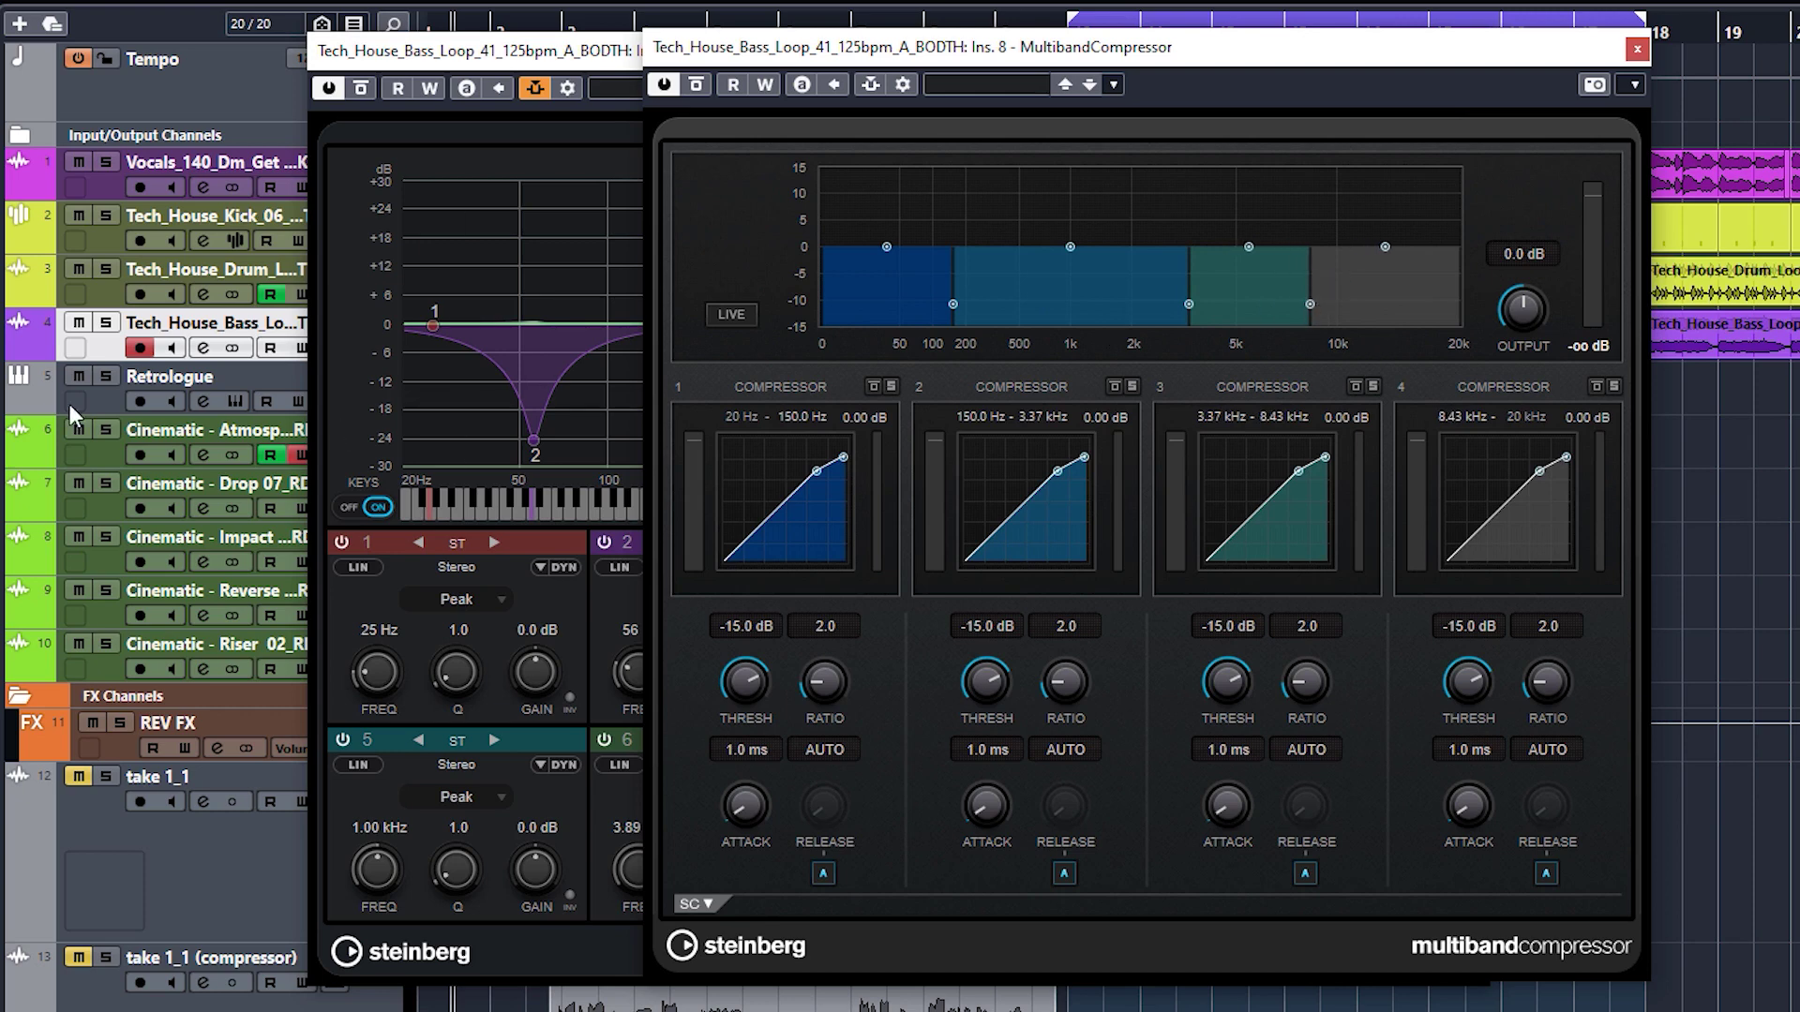
- Insert a DeEsser on the bass track, set its filter range to about 9.49–14.36 kHz, and close it
left_click(934, 673)
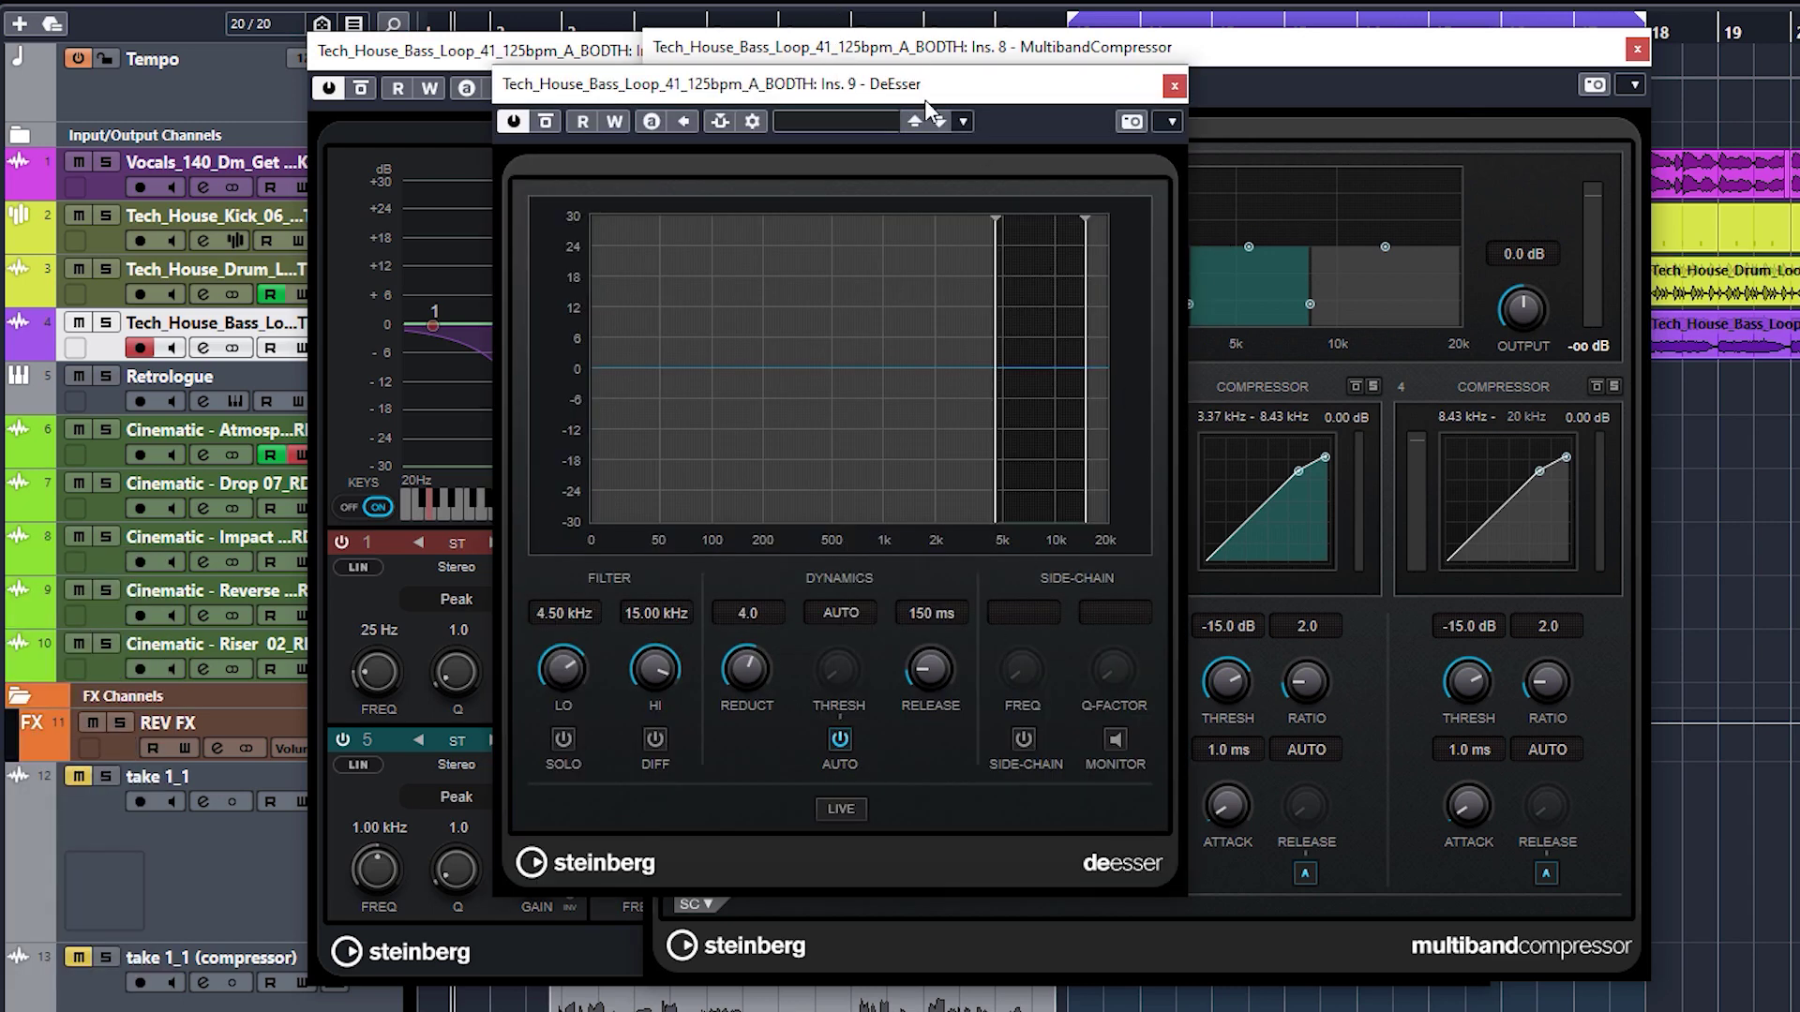
left_click_drag(927, 90, 1284, 86)
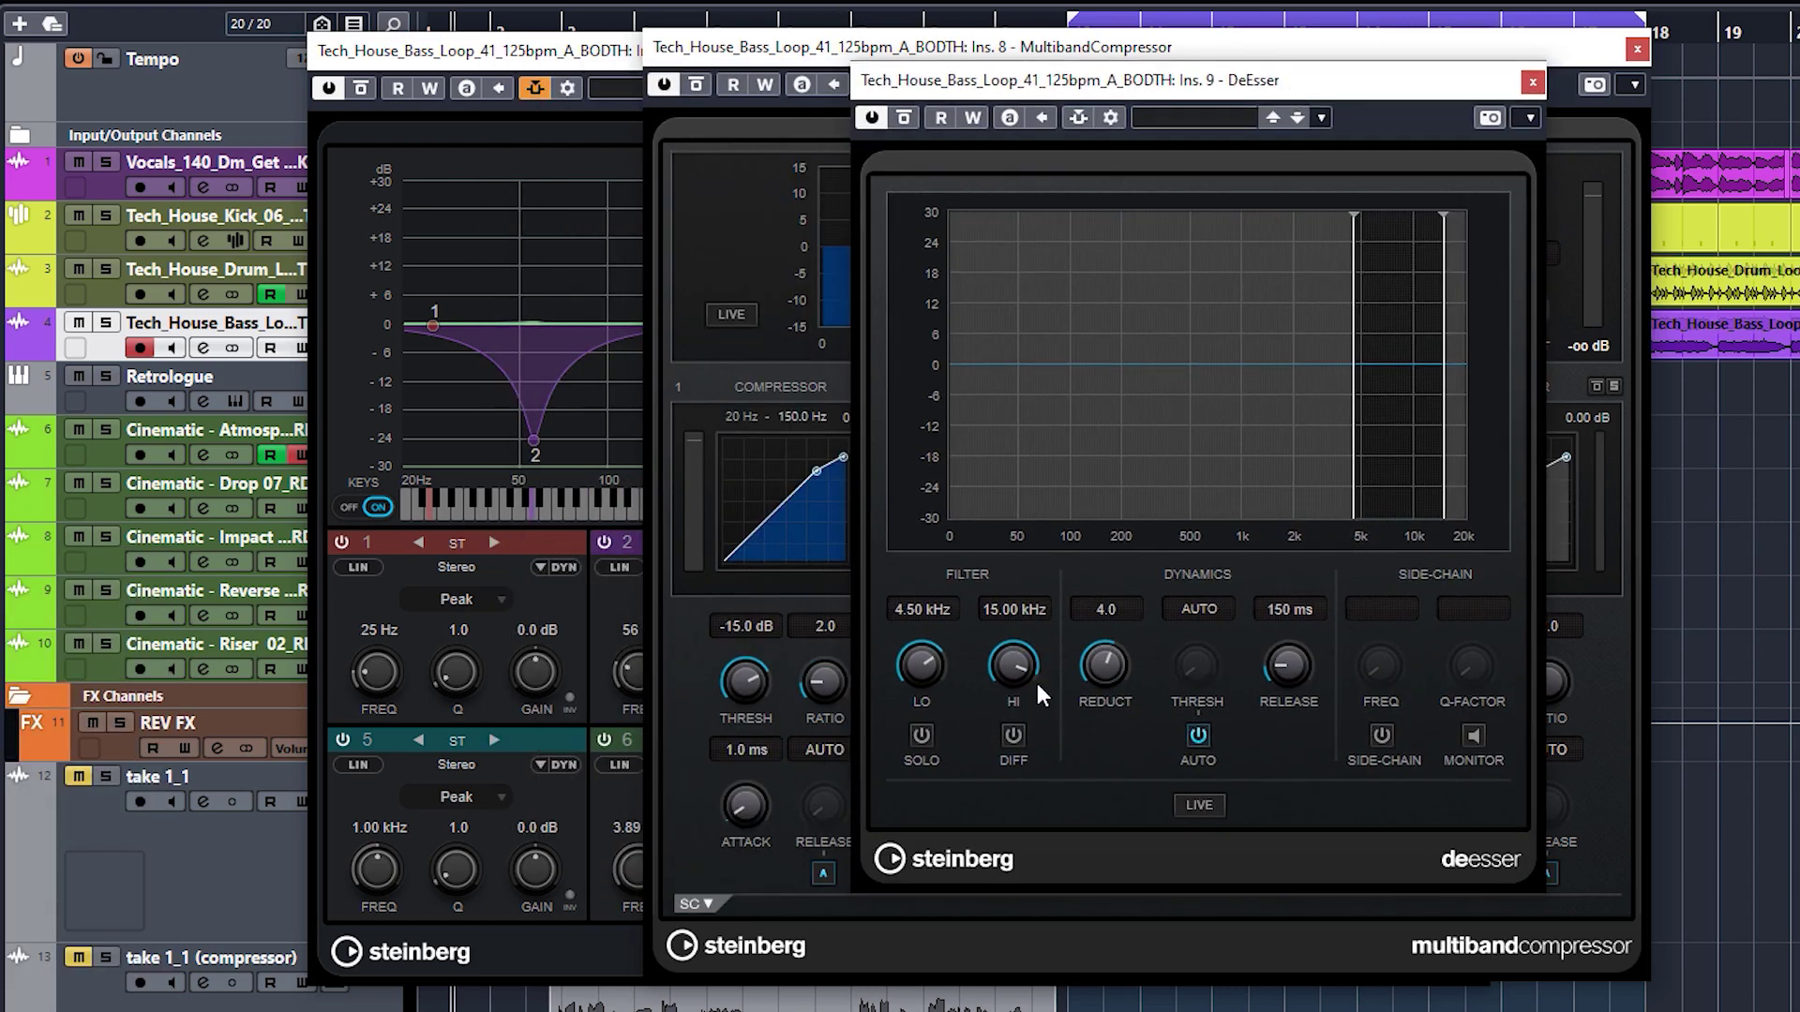
left_click_drag(926, 672, 931, 609)
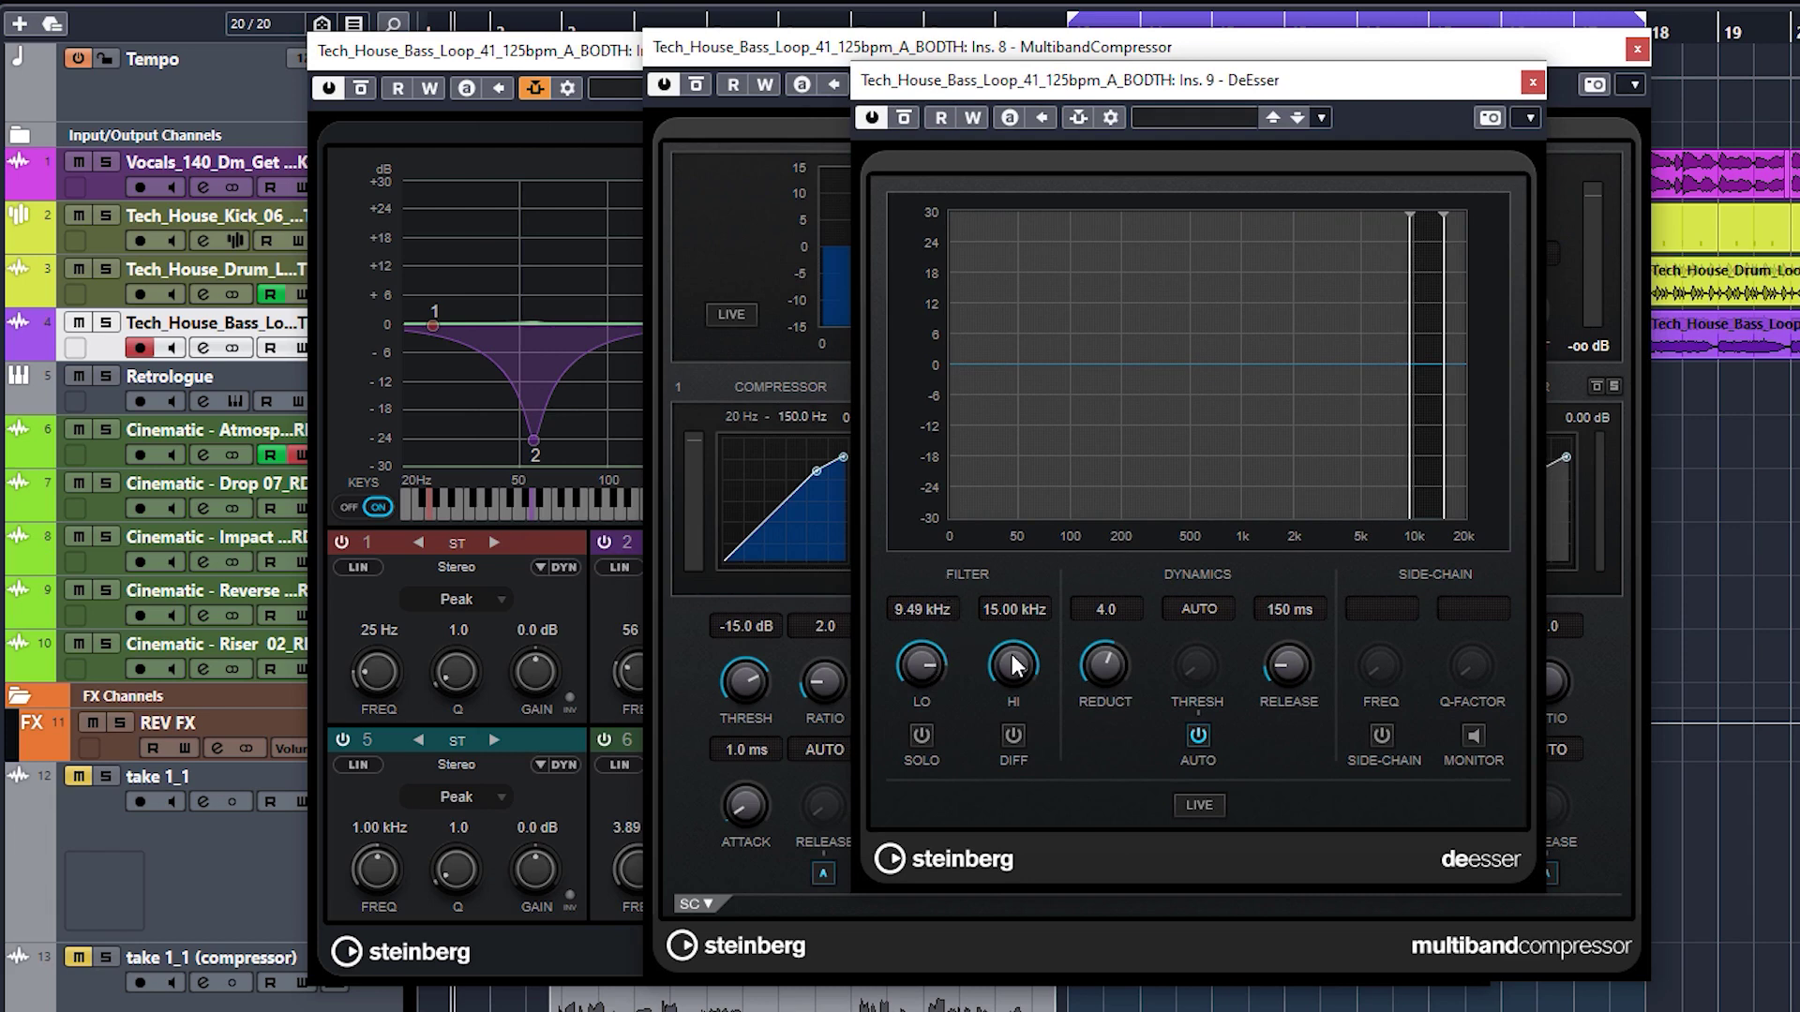
left_click_drag(1013, 668, 992, 745)
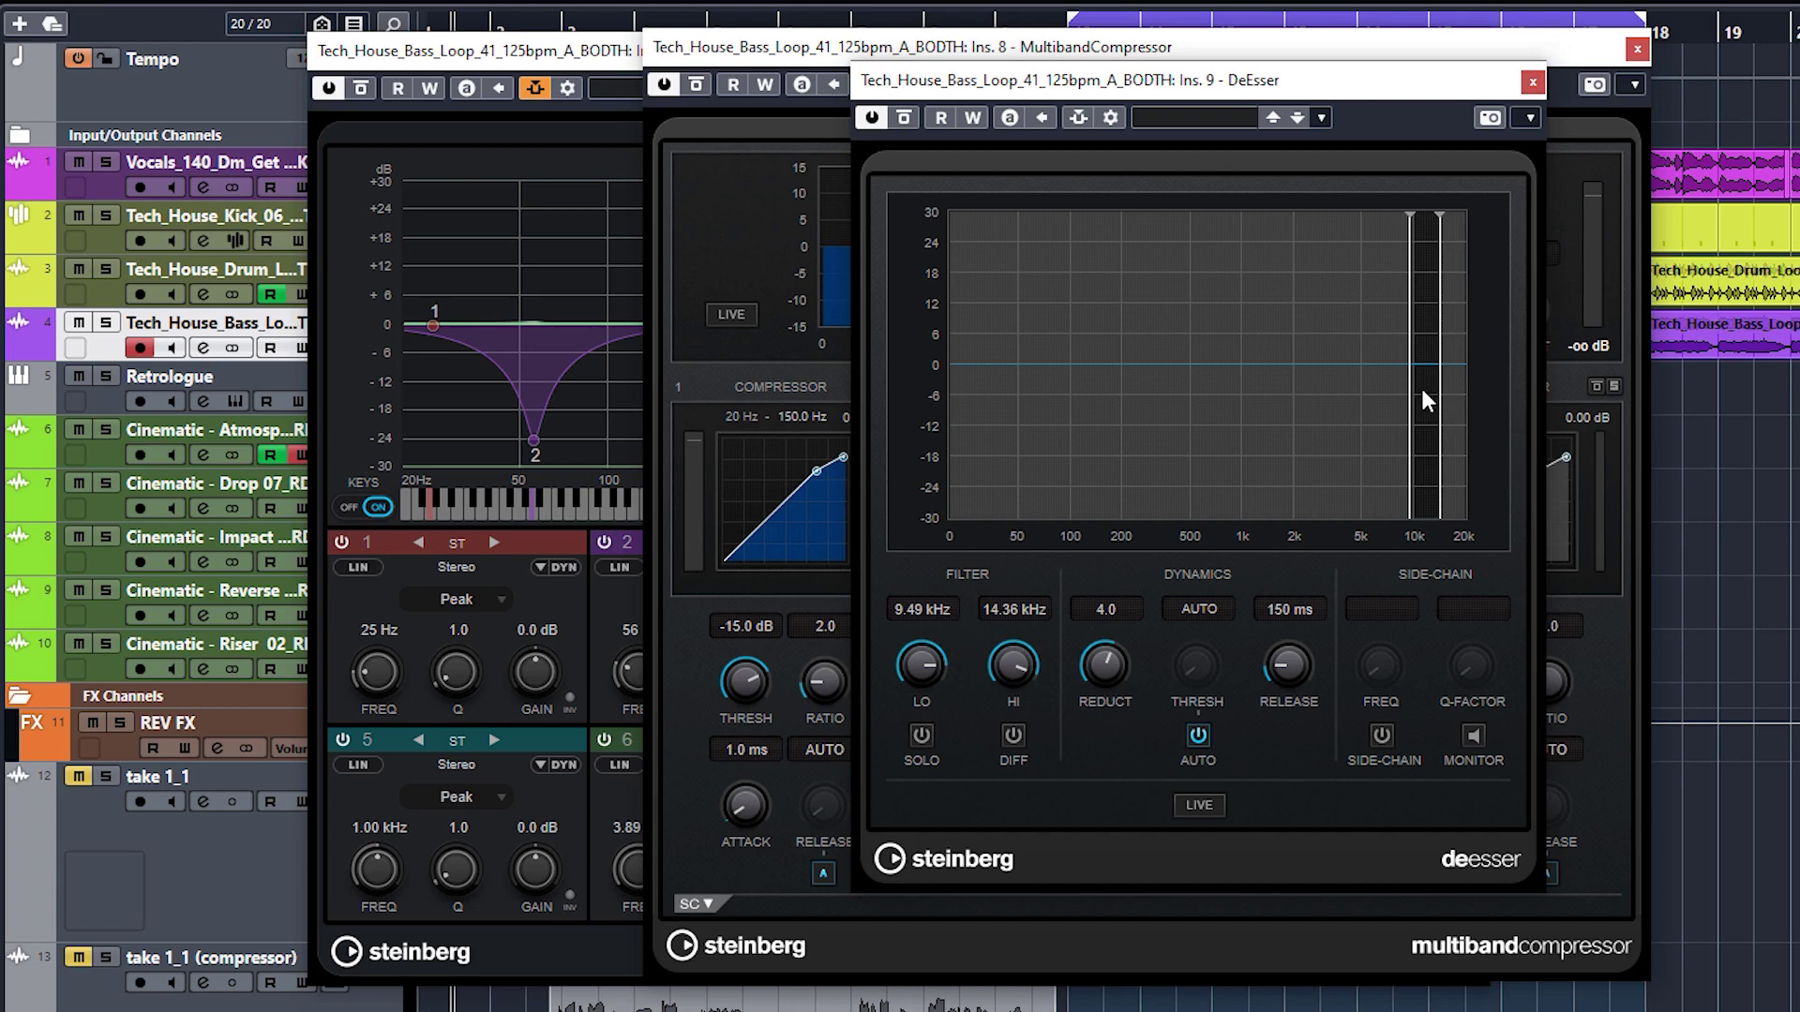
left_click(1533, 82)
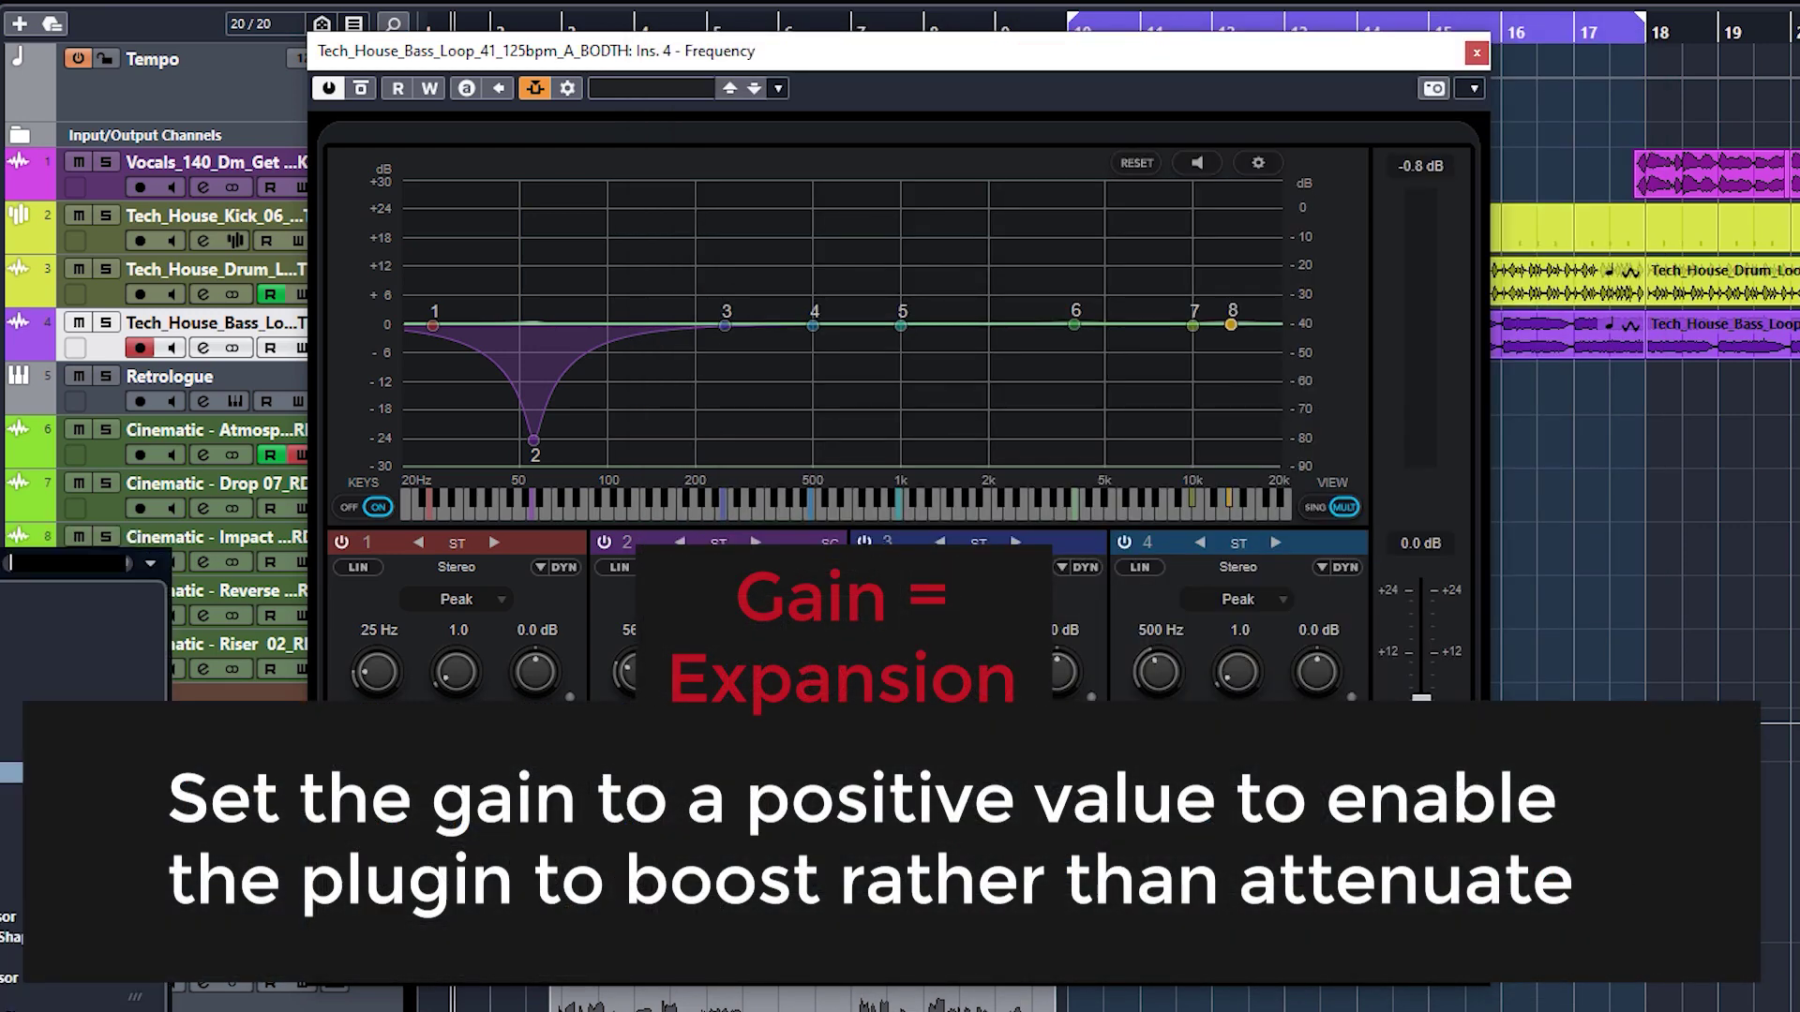
- Try a -14.3 dB cut on EQ band 5 at 1.51 kHz with Q 20, and return its gain to 0 dB at 1.50 kHz
left_click_drag(900, 324, 954, 396)
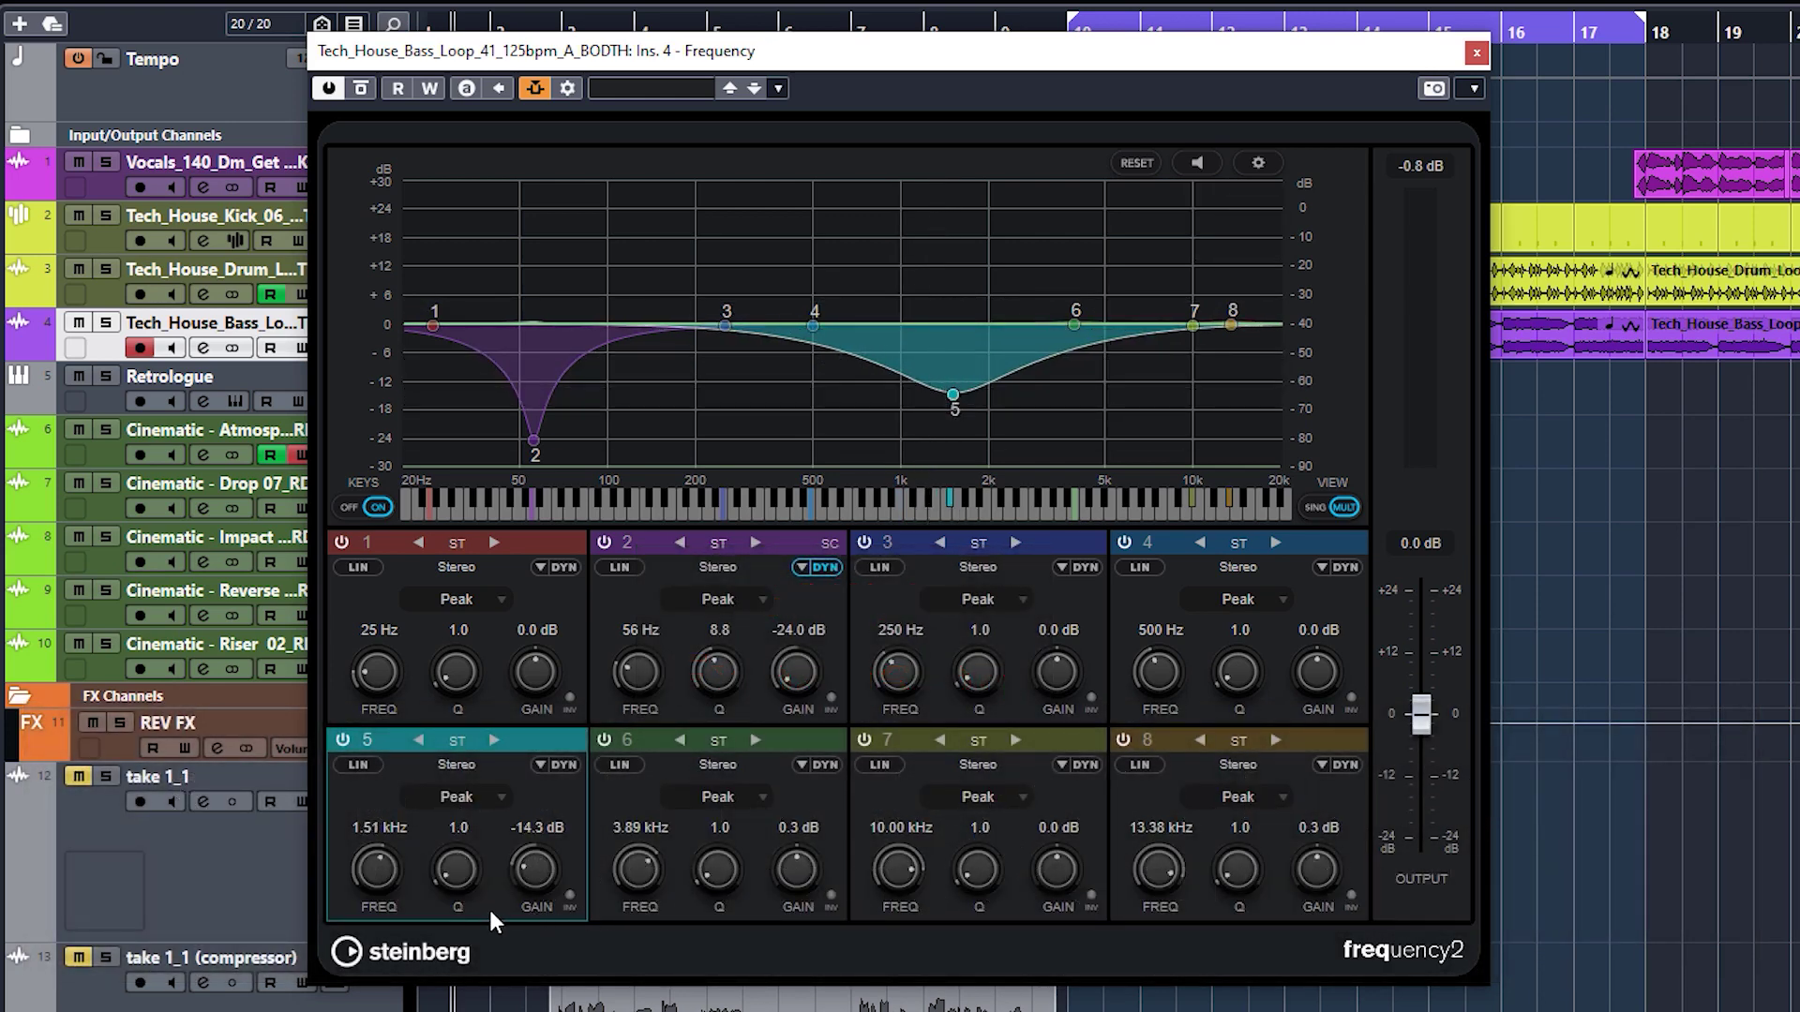
left_click_drag(453, 874, 517, 561)
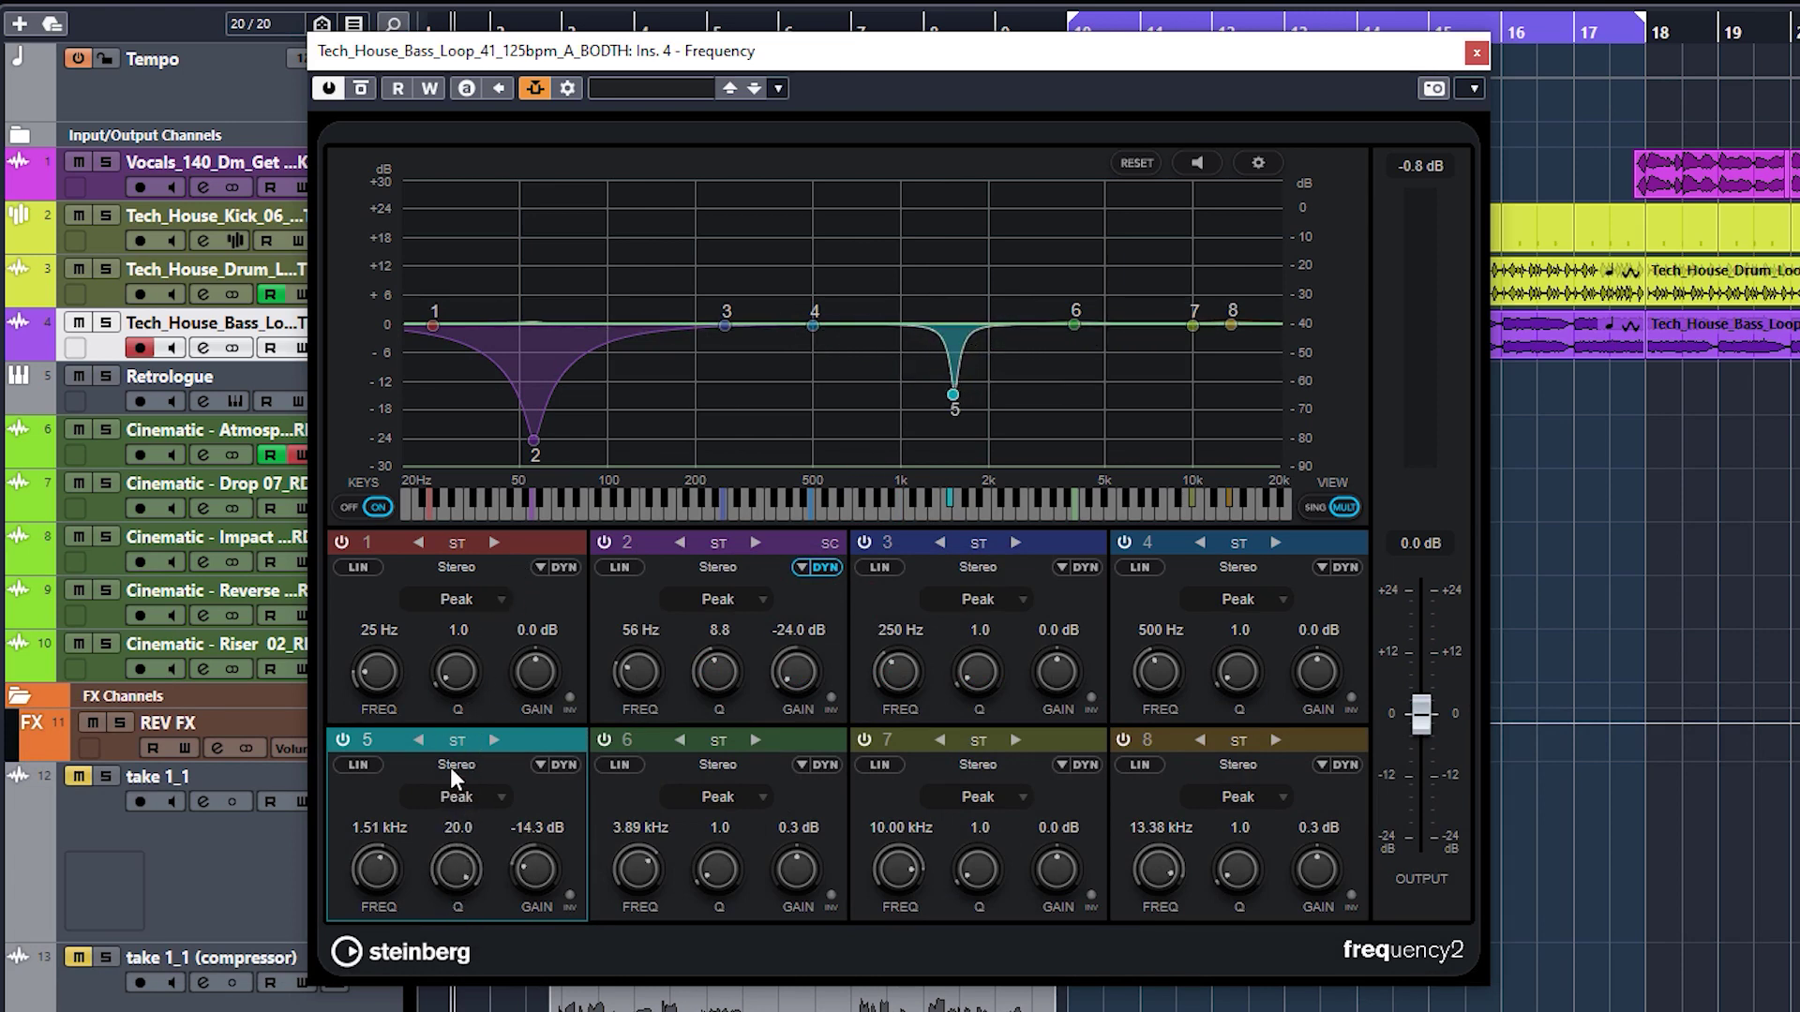
left_click_drag(949, 392, 952, 323)
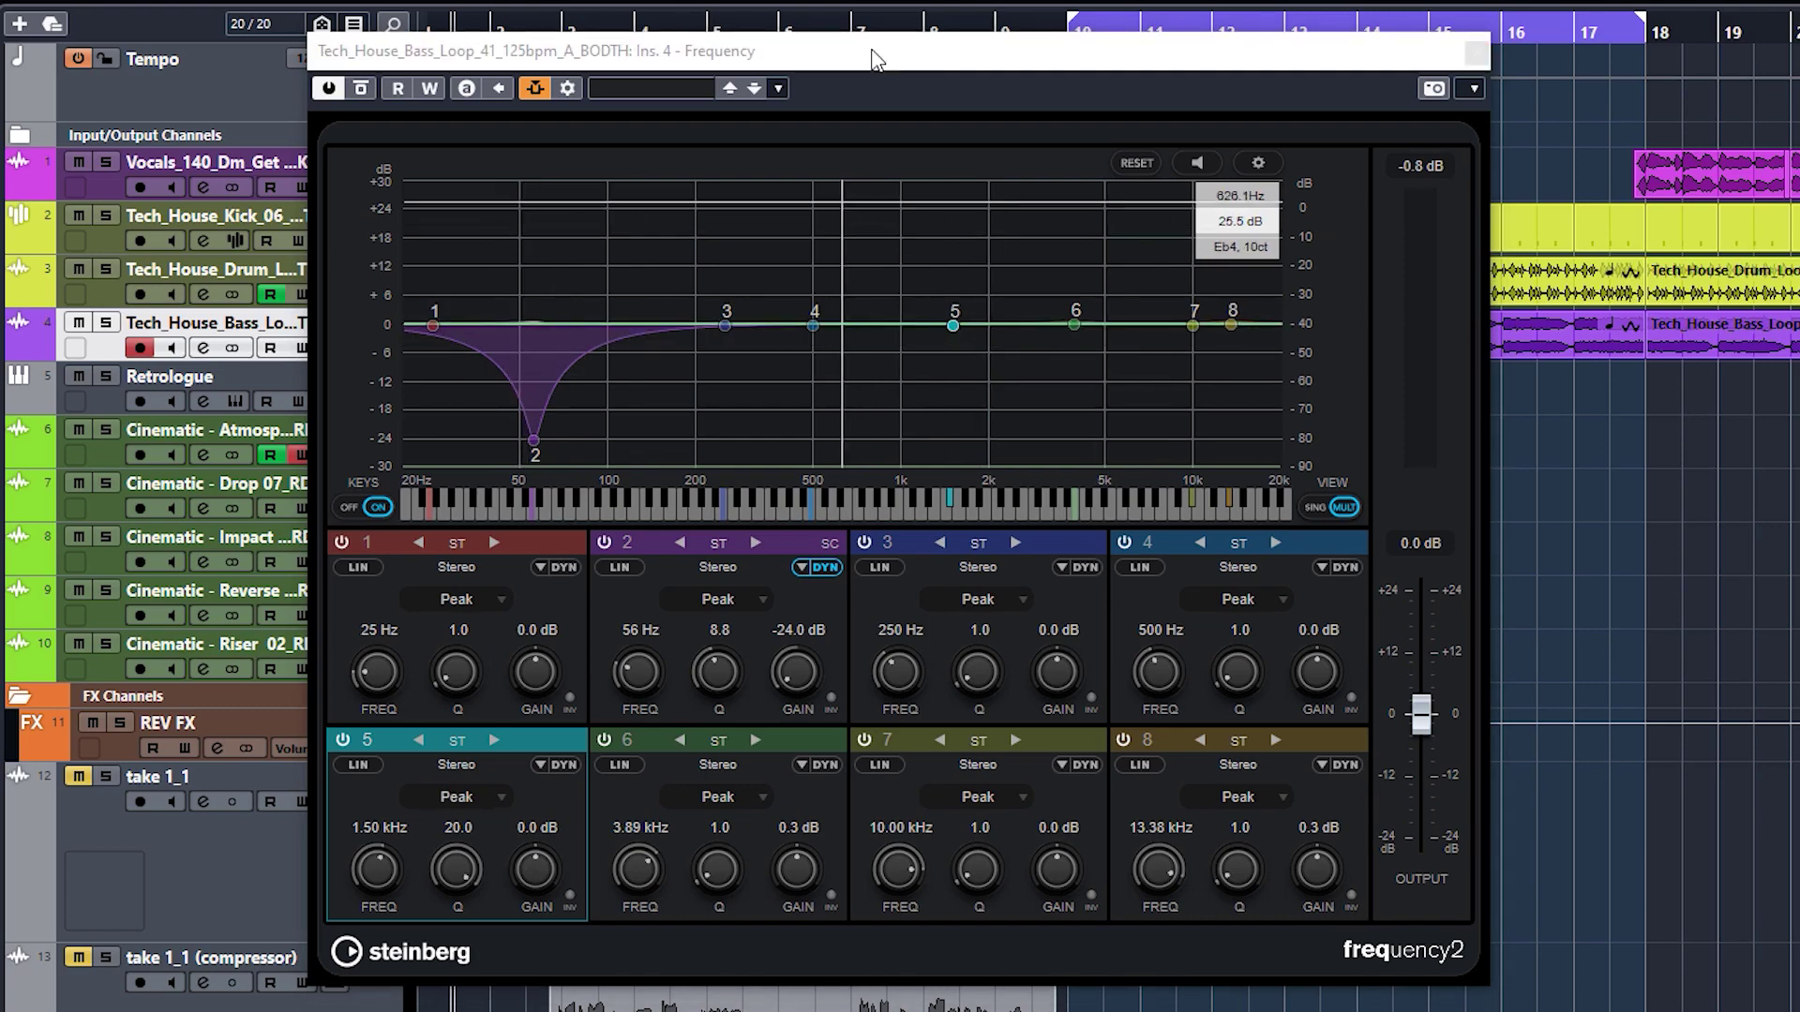
left_click_drag(887, 47, 949, 4)
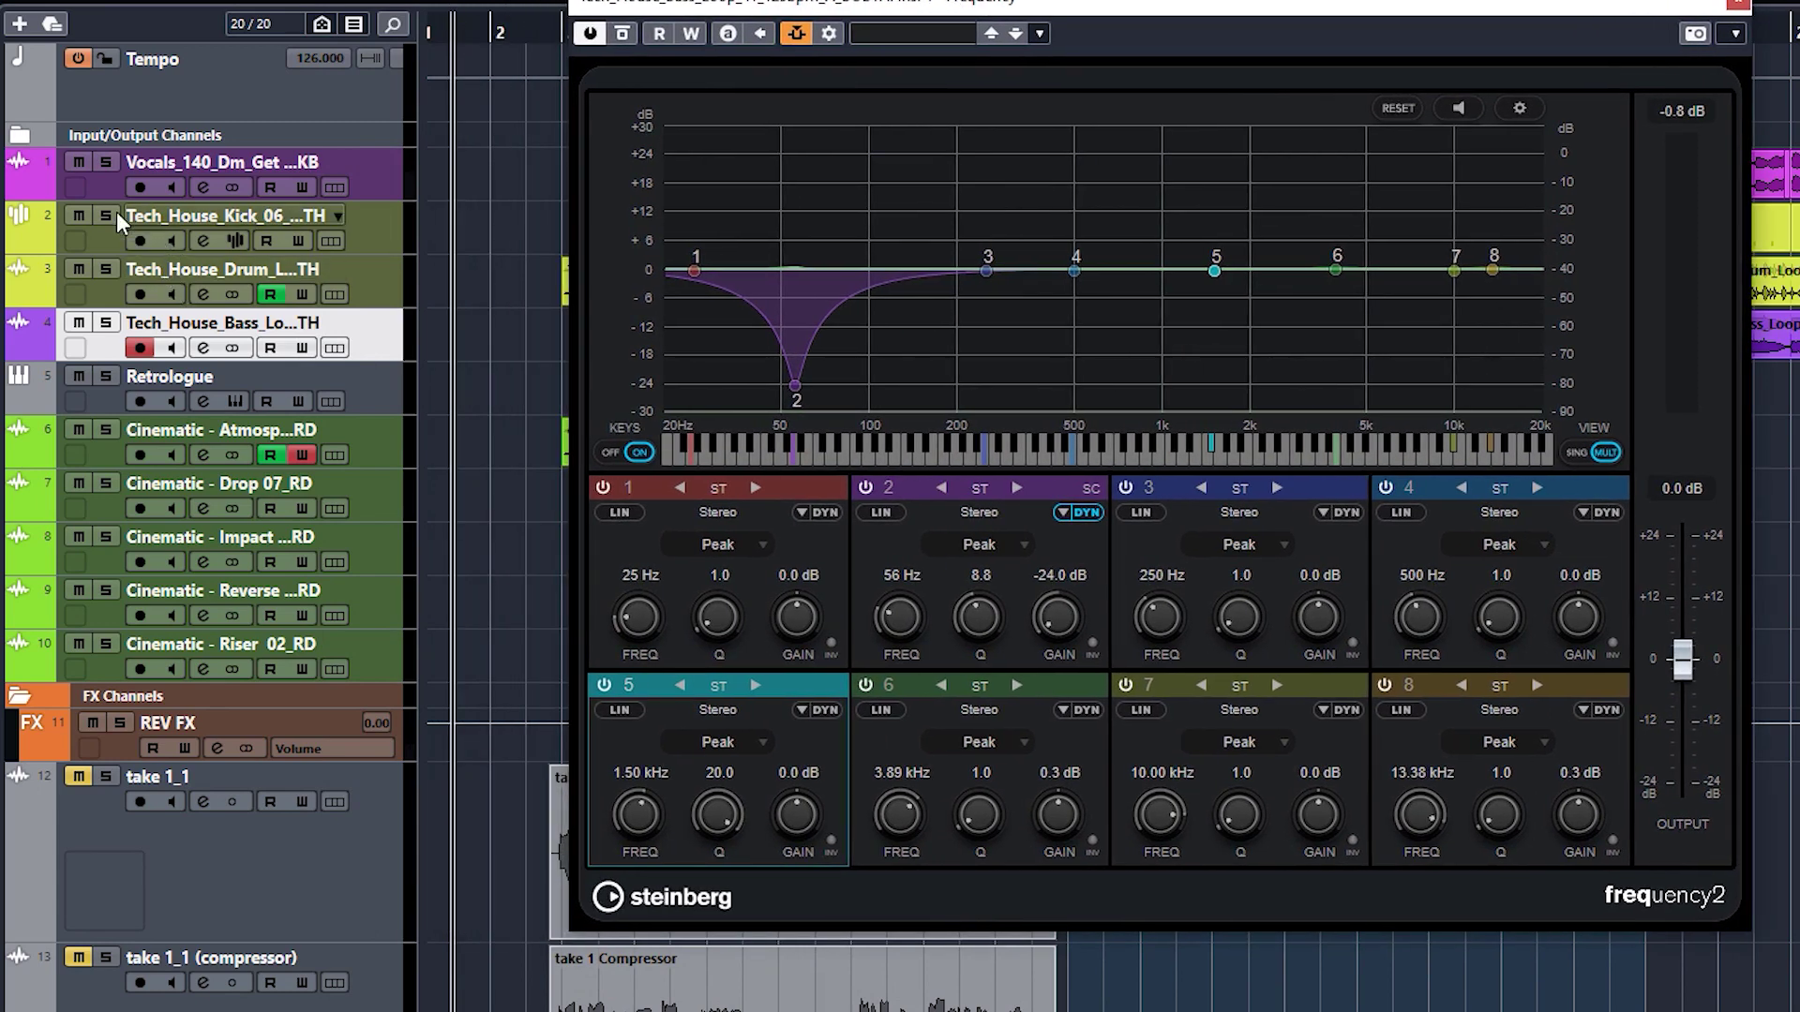
- Solo the kick and bass tracks, and set EQ band 2's dynamics threshold to -31.5 dB in the single-band view
left_click(109, 214)
left_click(106, 323)
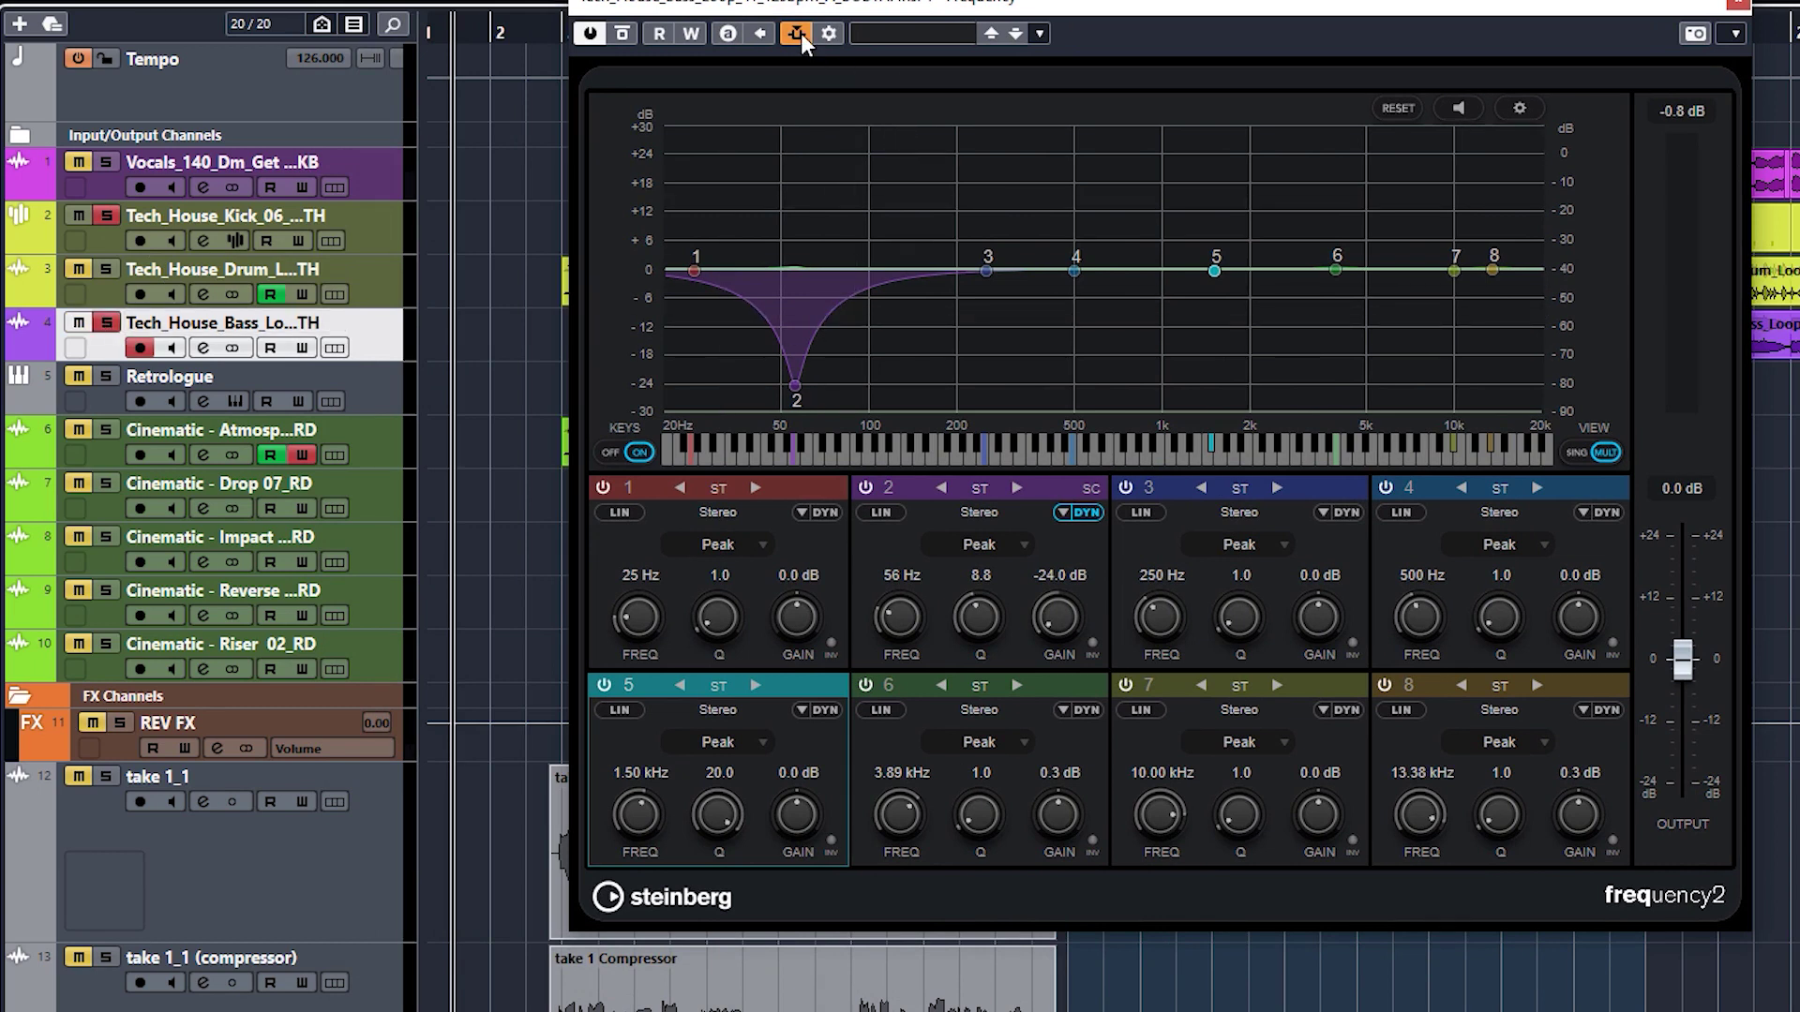
left_click(1054, 482)
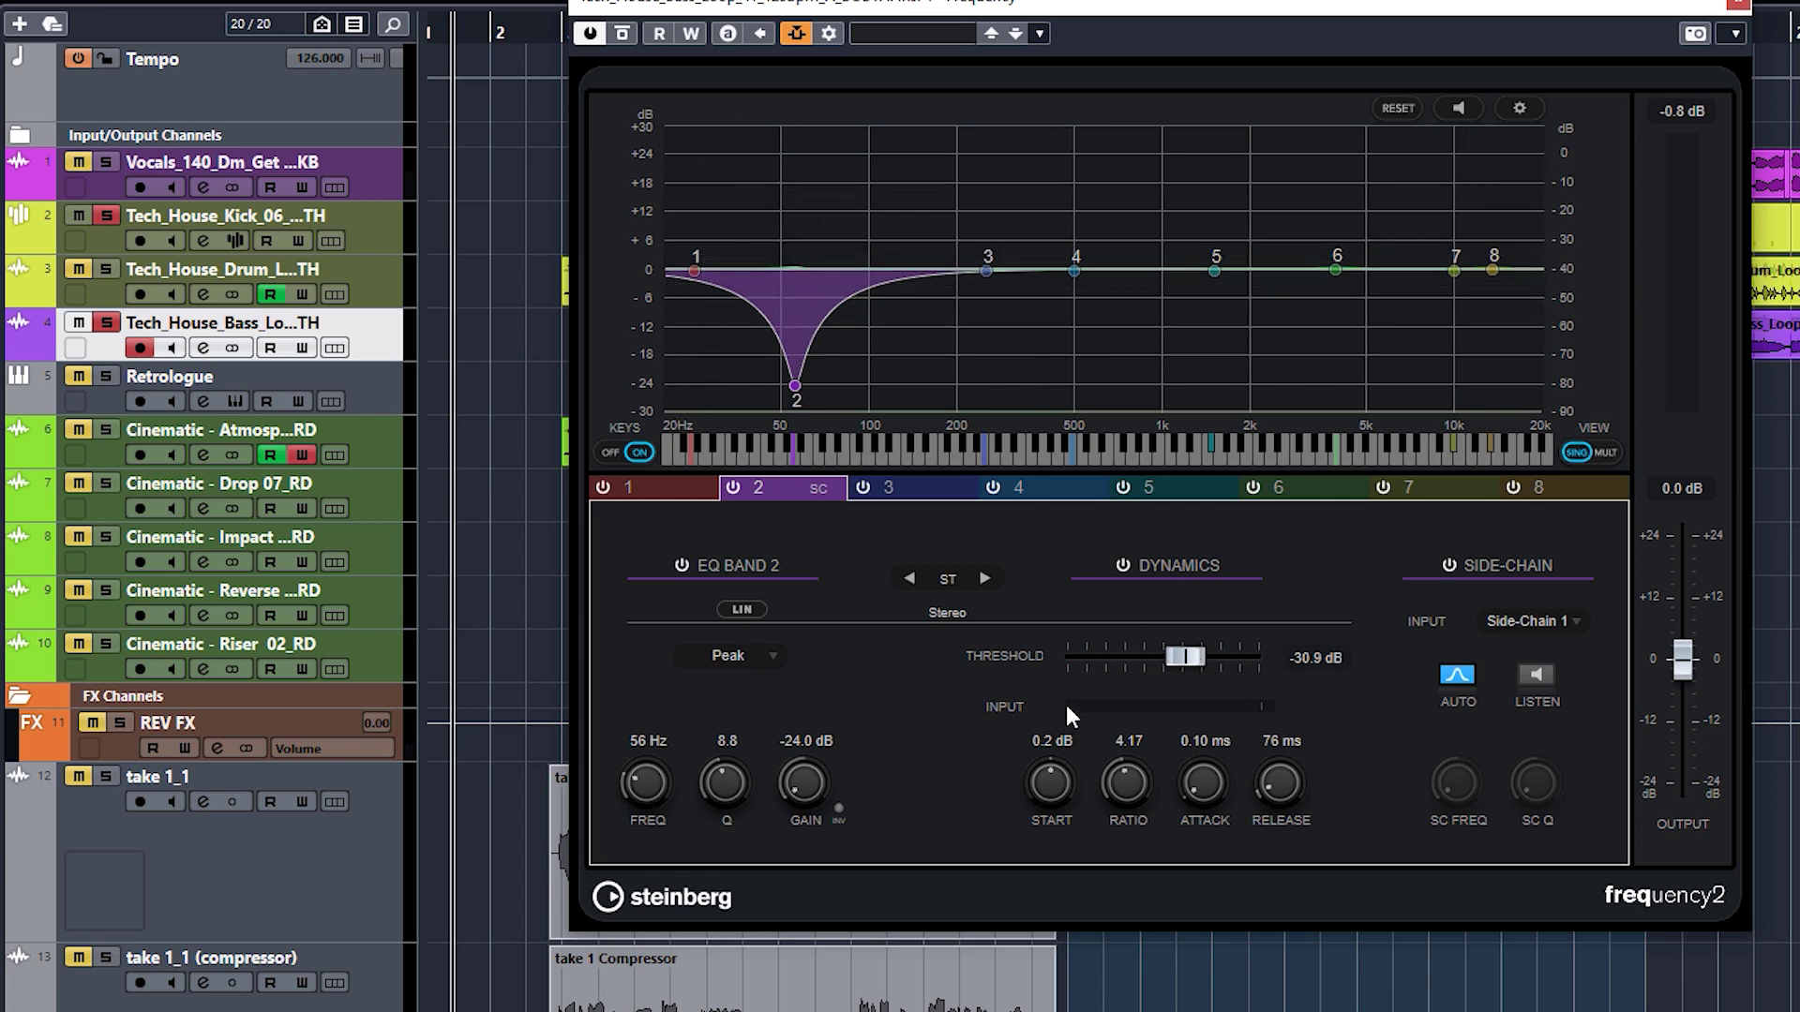
left_click_drag(1191, 652, 1184, 663)
mouse_move(1050, 780)
left_mouse_down()
mouse_move(1066, 714)
mouse_move(1051, 842)
mouse_move(1053, 788)
left_mouse_up()
- Check that EQ band 2 uses Side-Chain 1, and examine the kick source in the plug-in's side-chain routing
left_click(1546, 619)
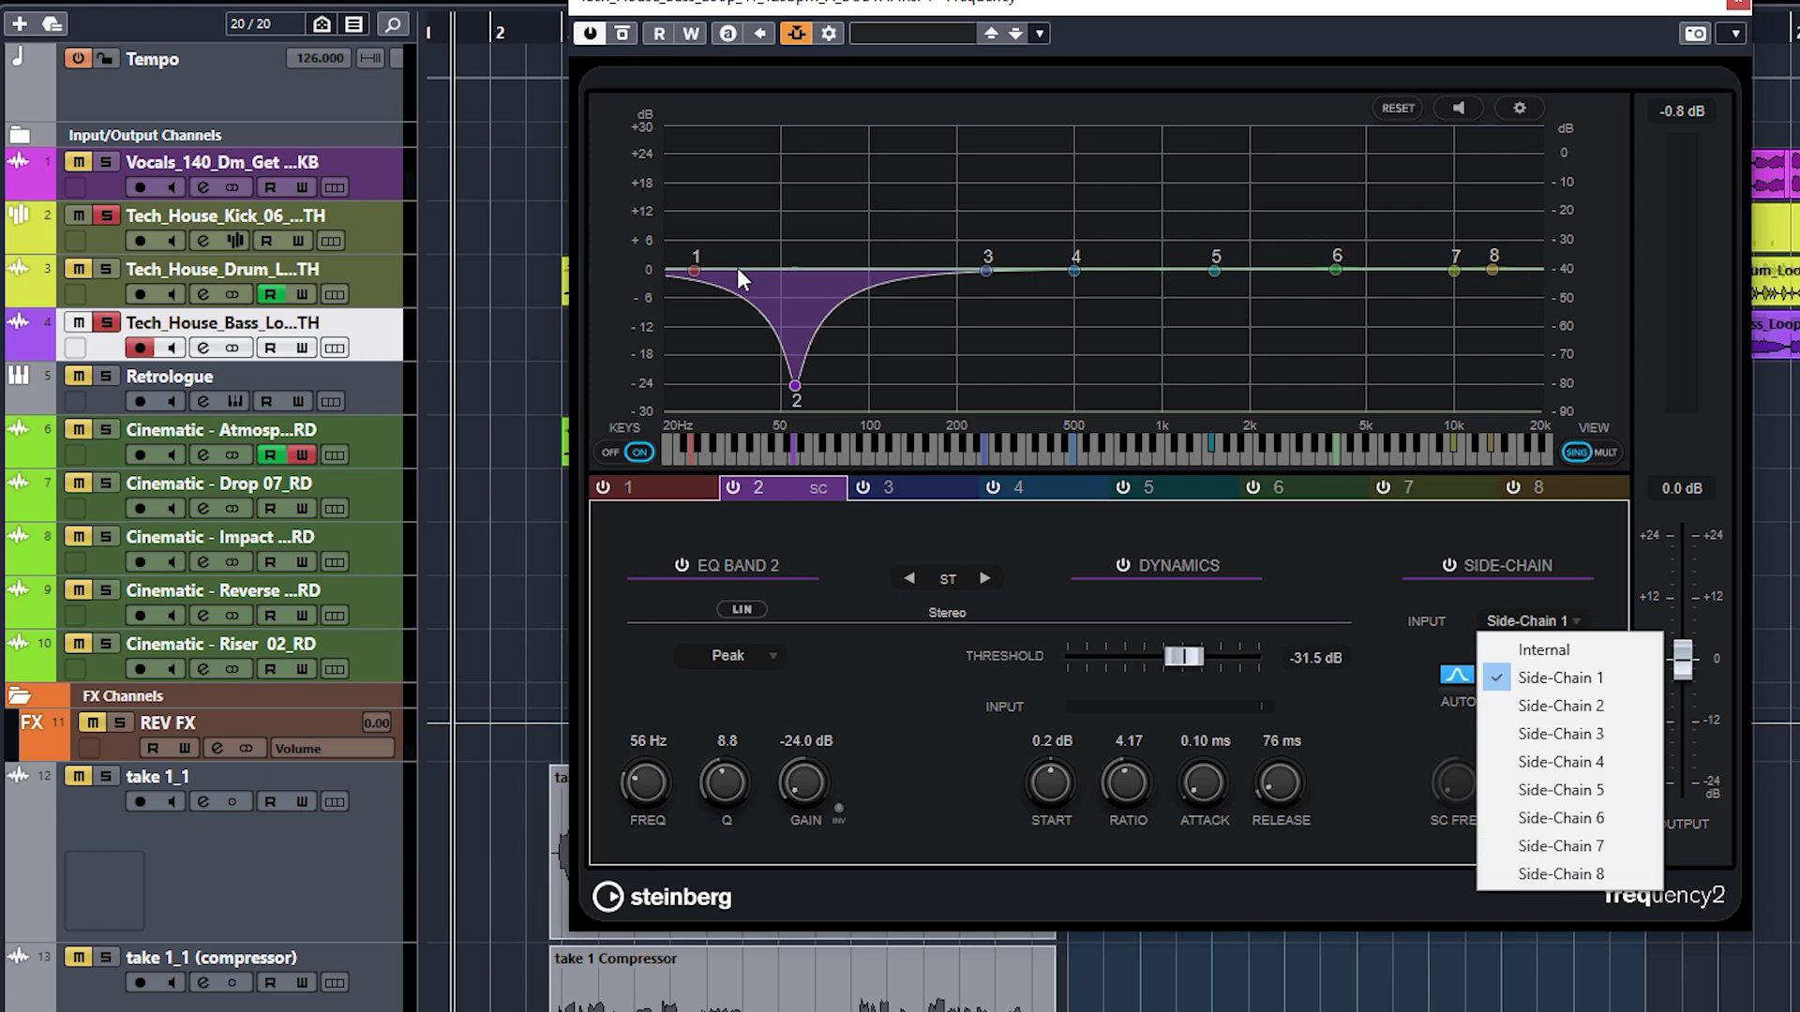
left_click(1532, 679)
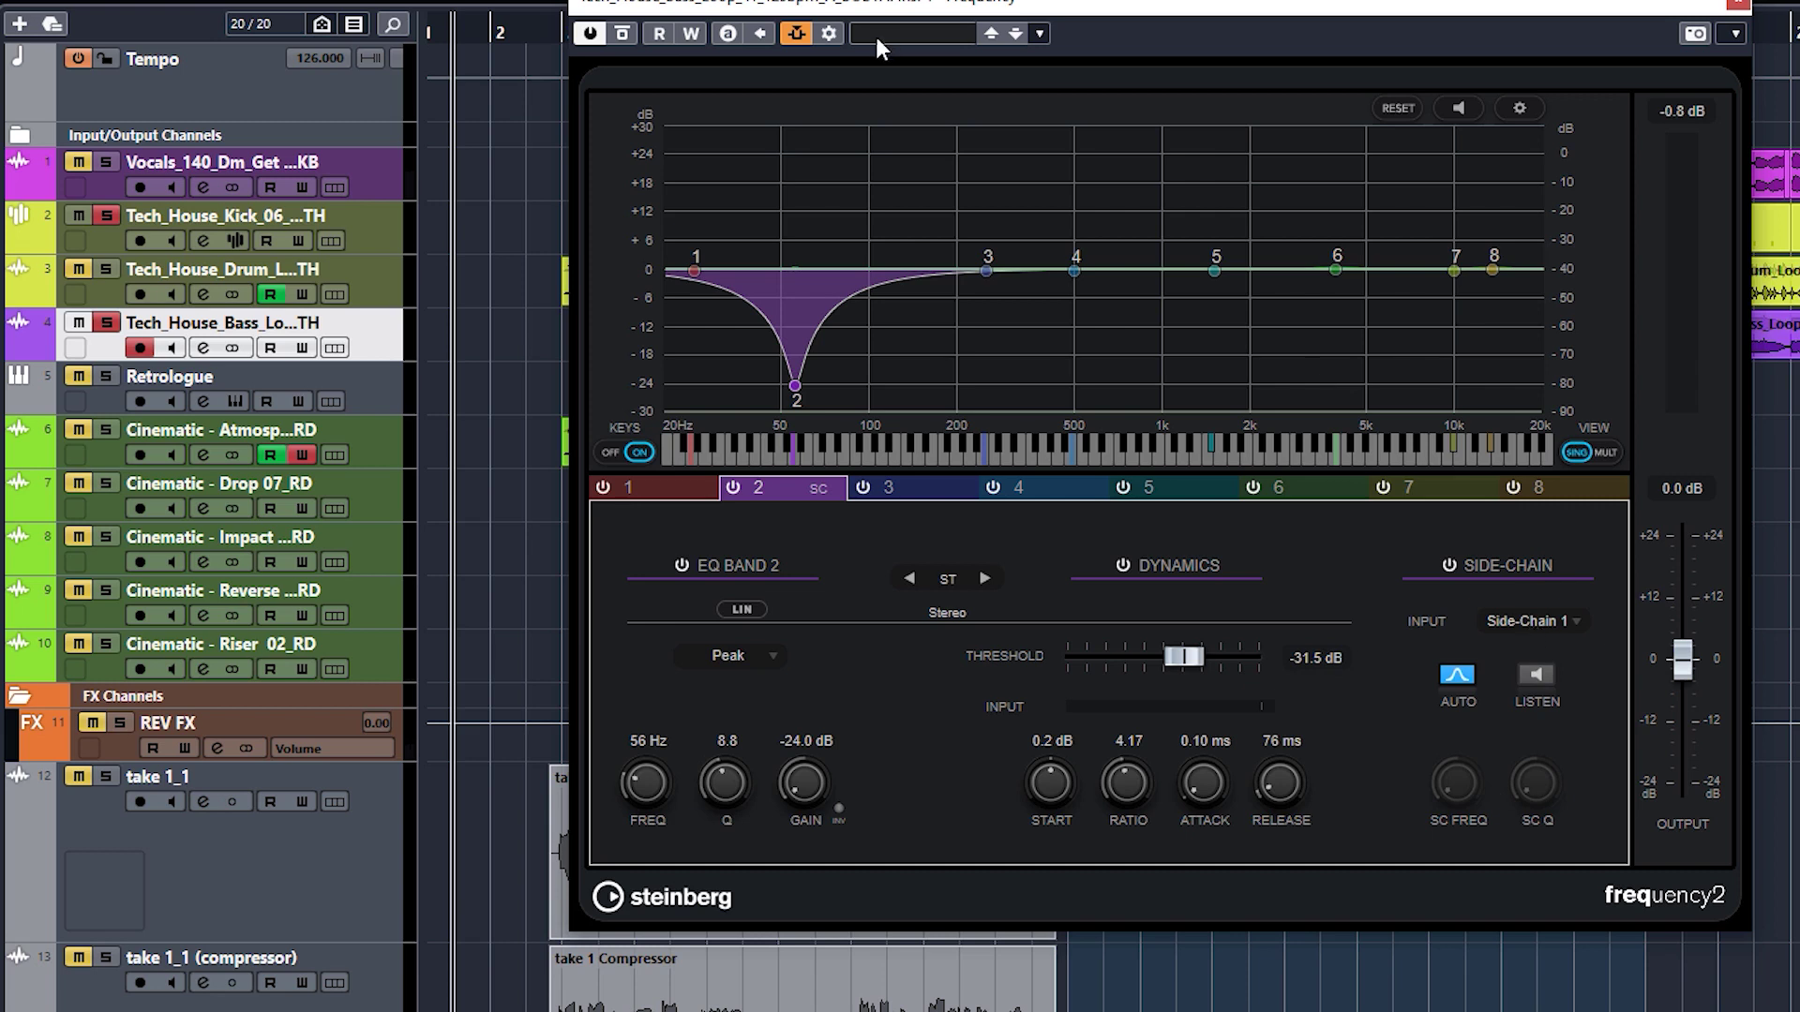
left_click(798, 34)
left_click(798, 34)
left_click(824, 31)
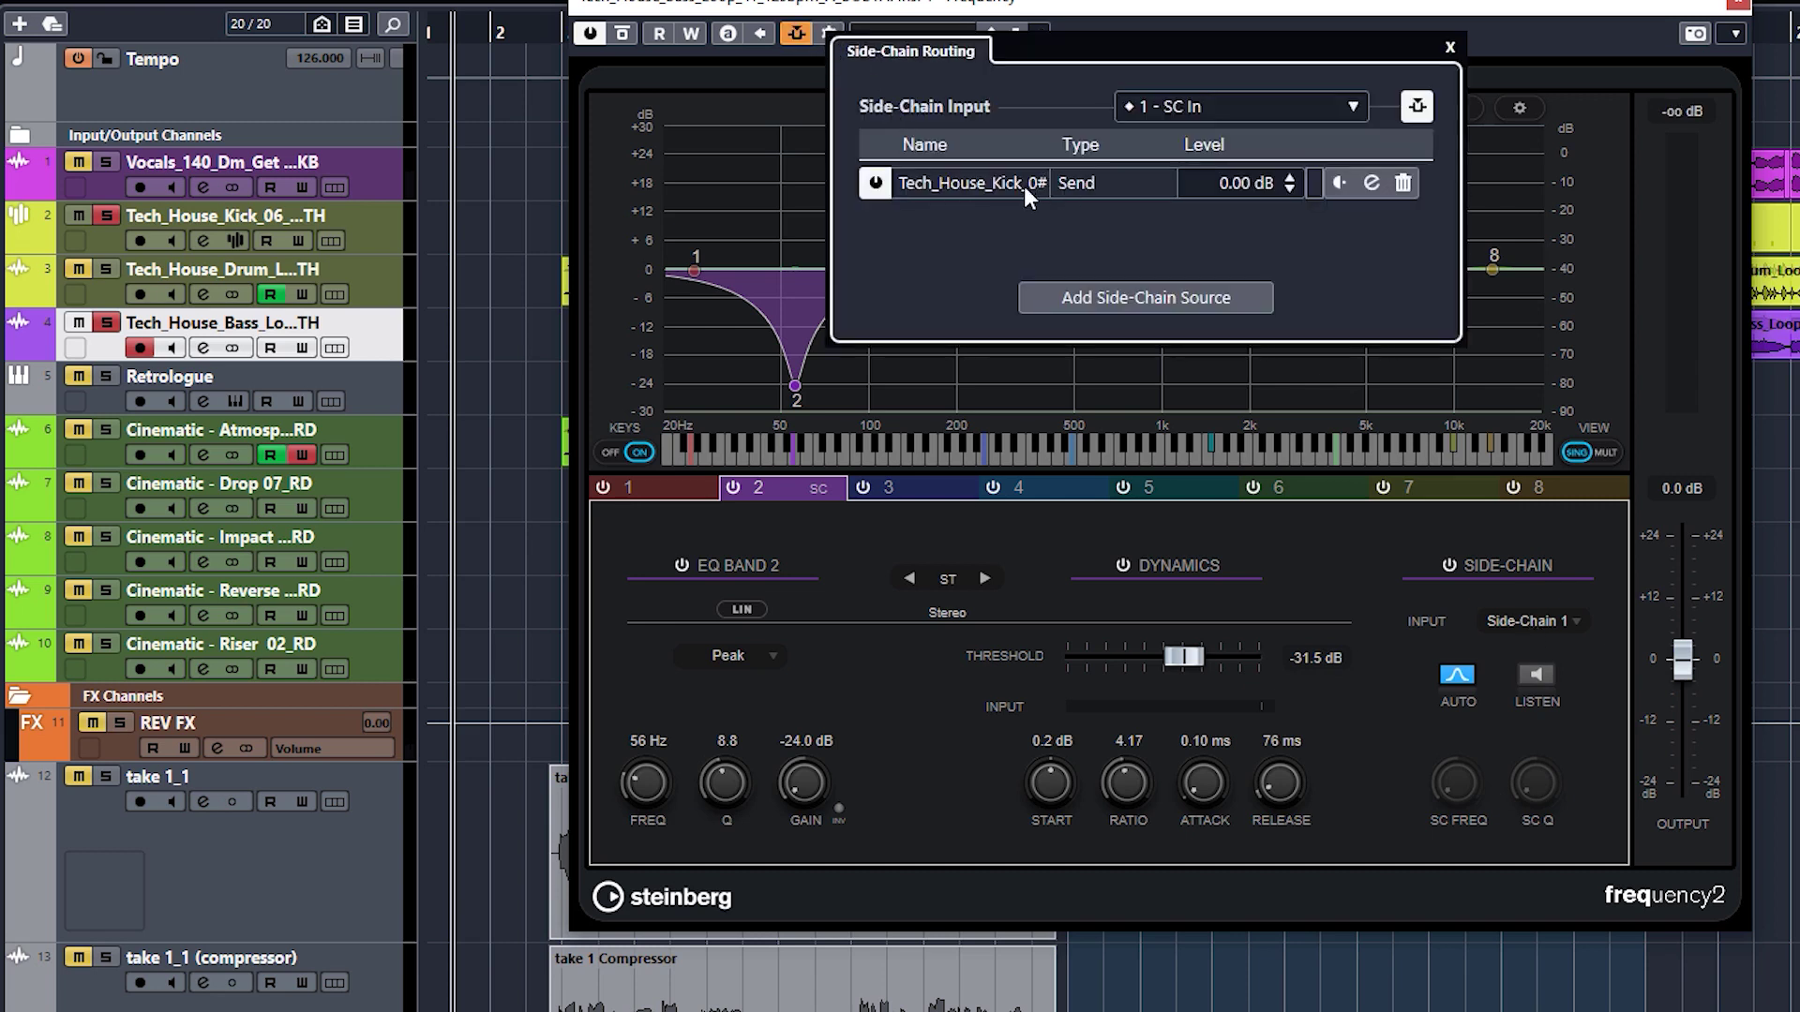
left_click(1449, 47)
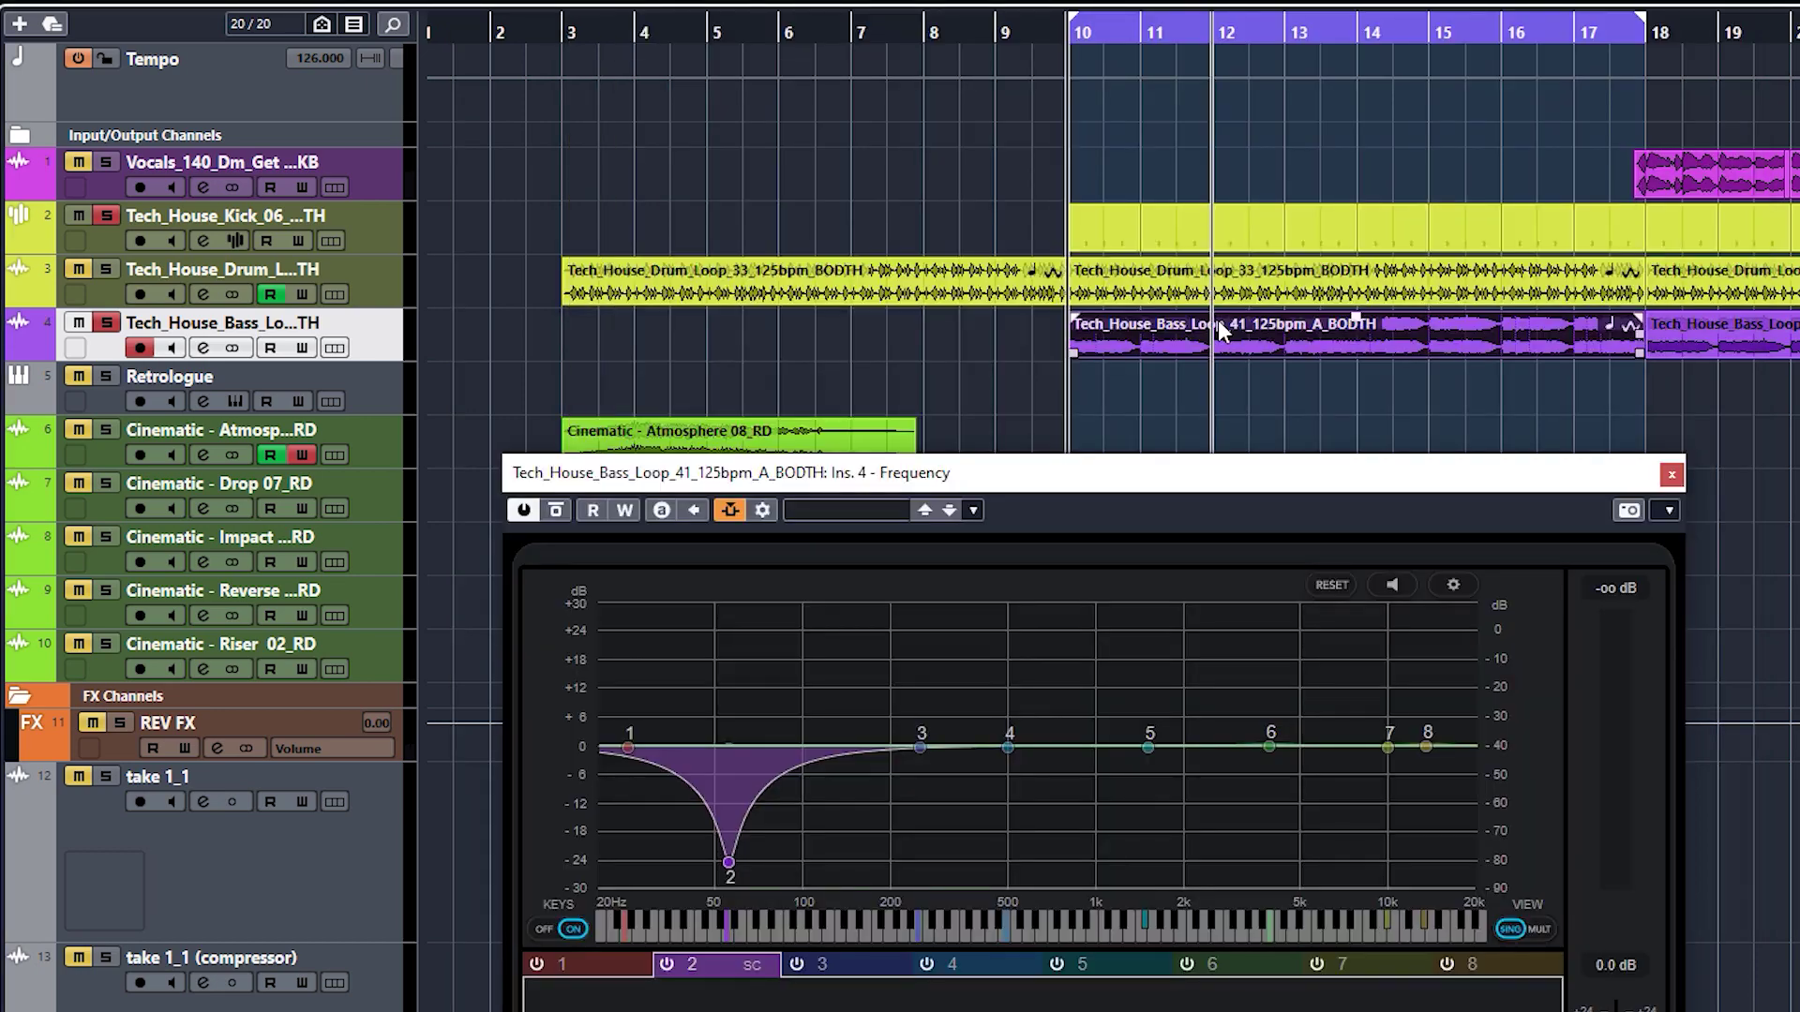
- Play the soloed kick and bass loop to audition band 2's side-chained cut, with the EQ window placed for full view
key("space")
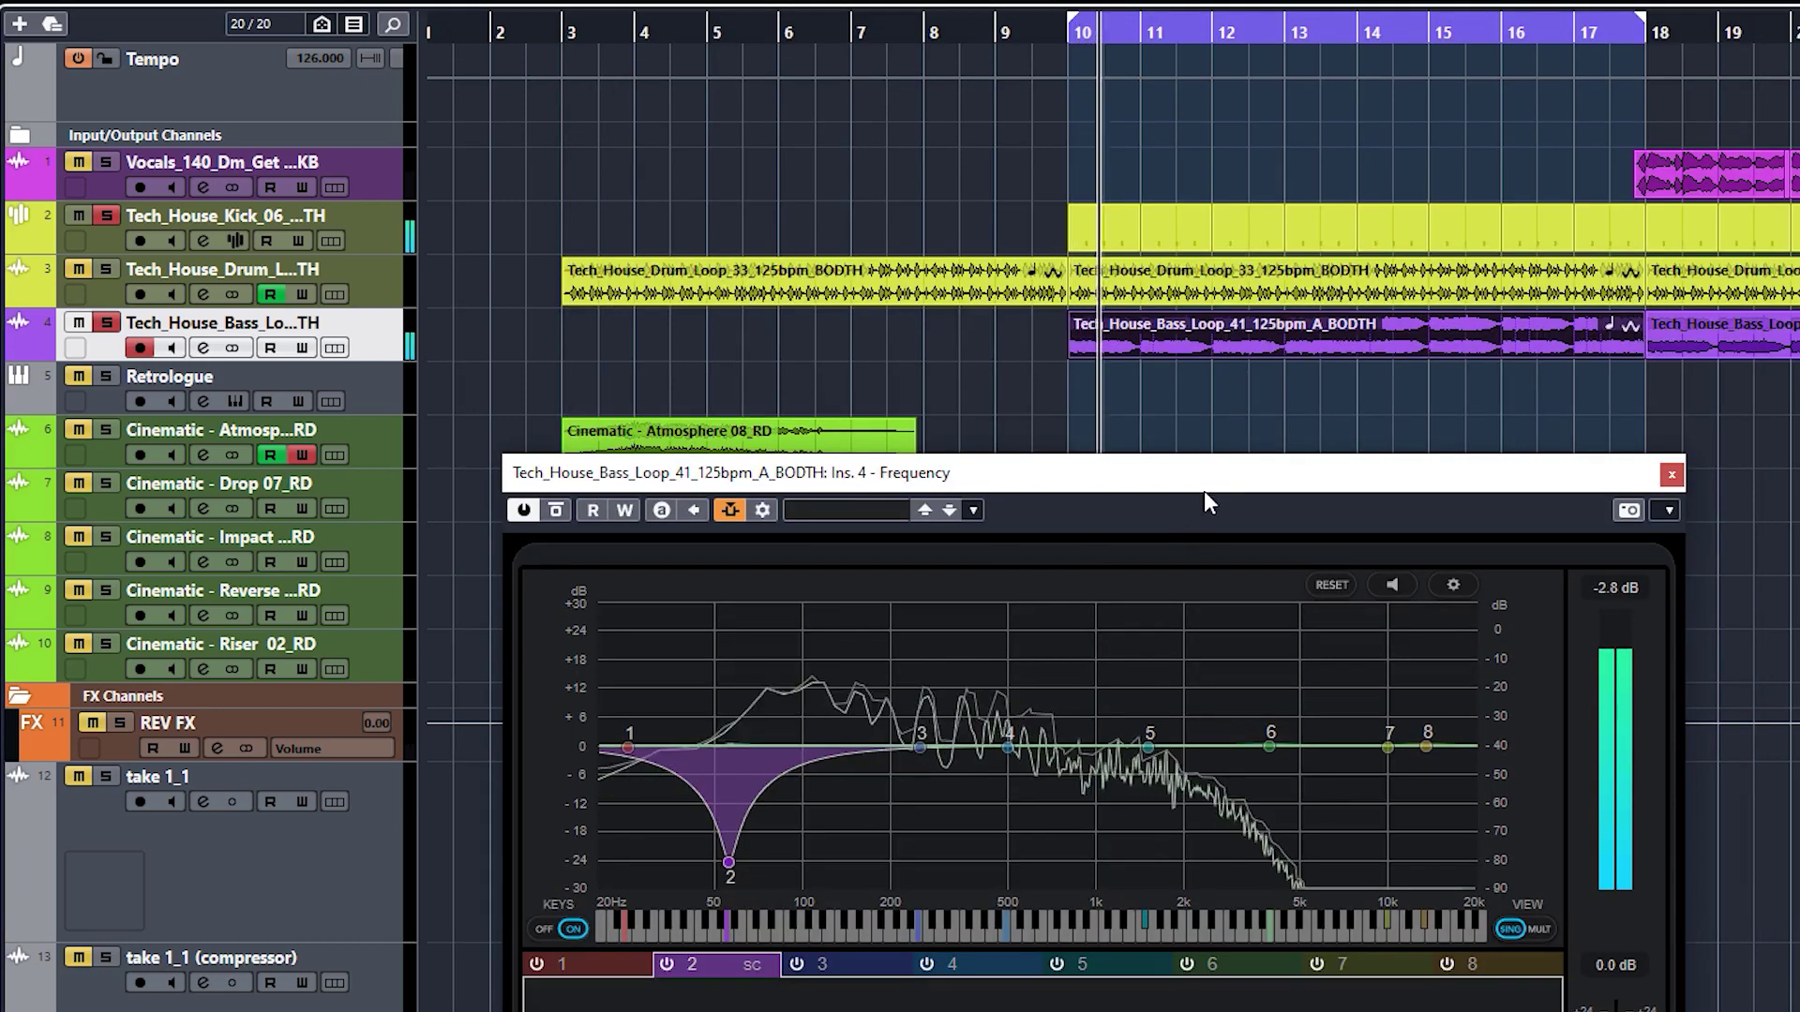
left_click_drag(1208, 488, 1215, 79)
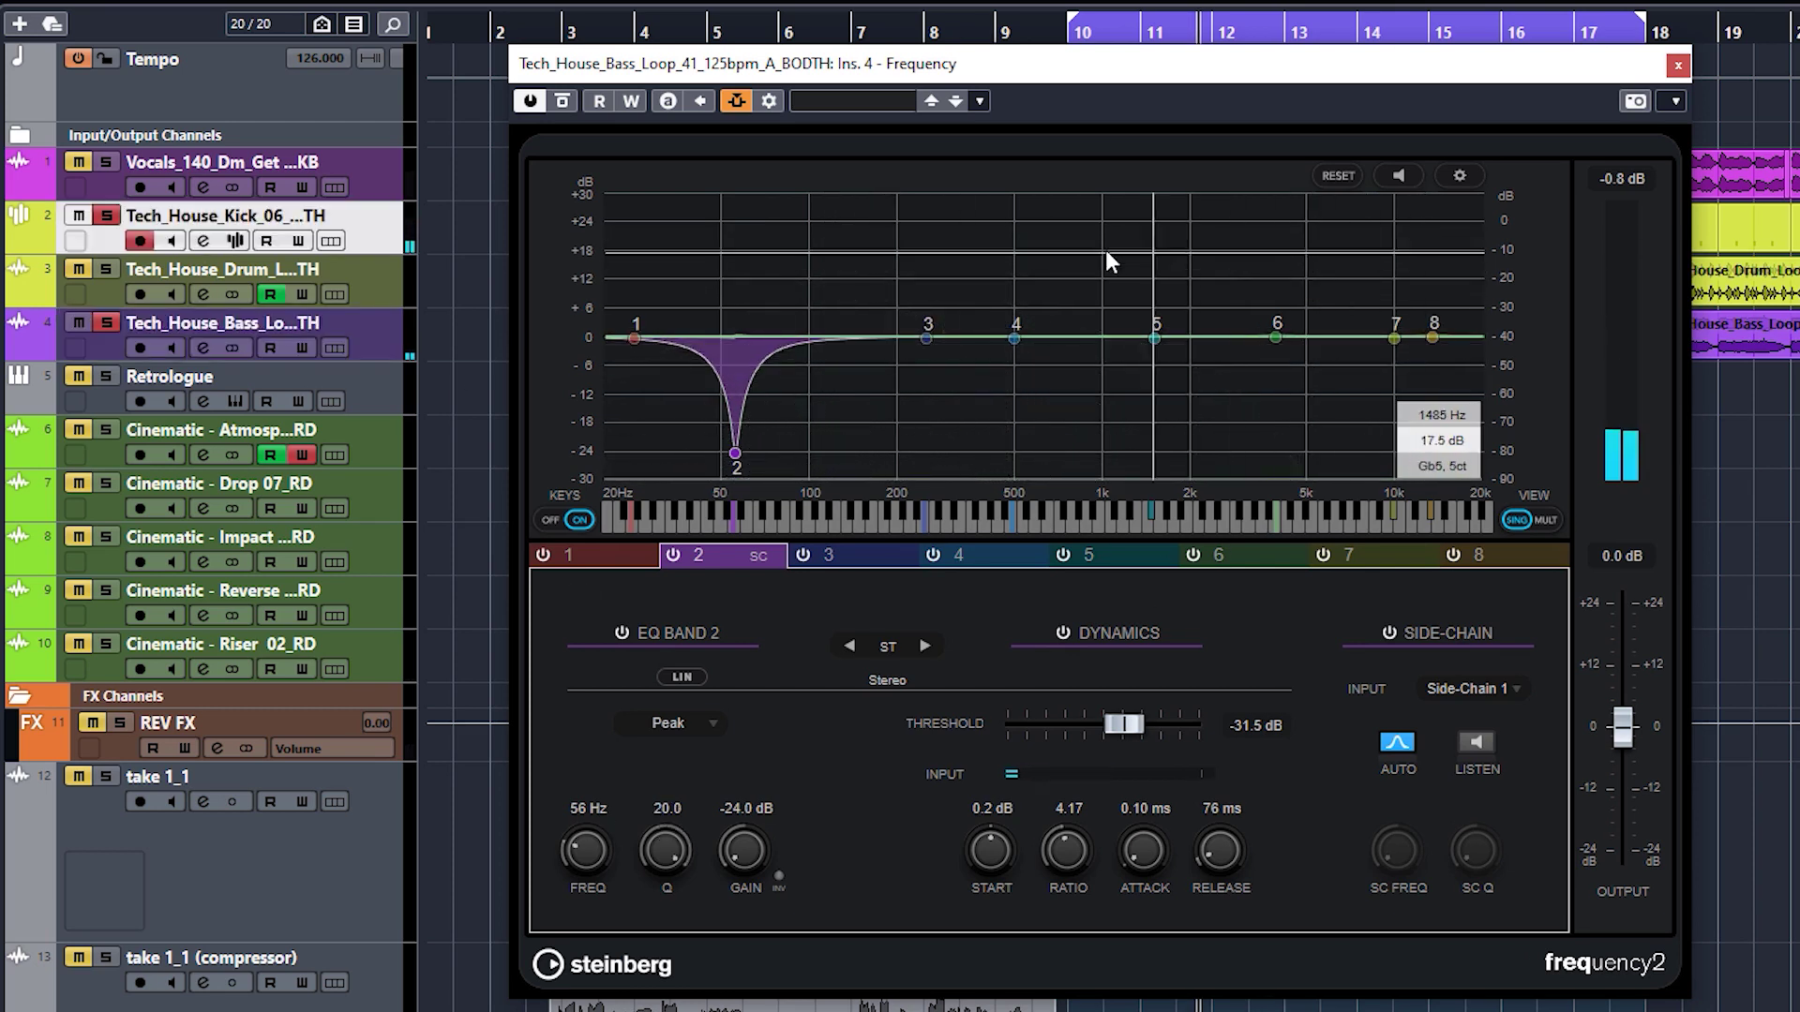
key("space")
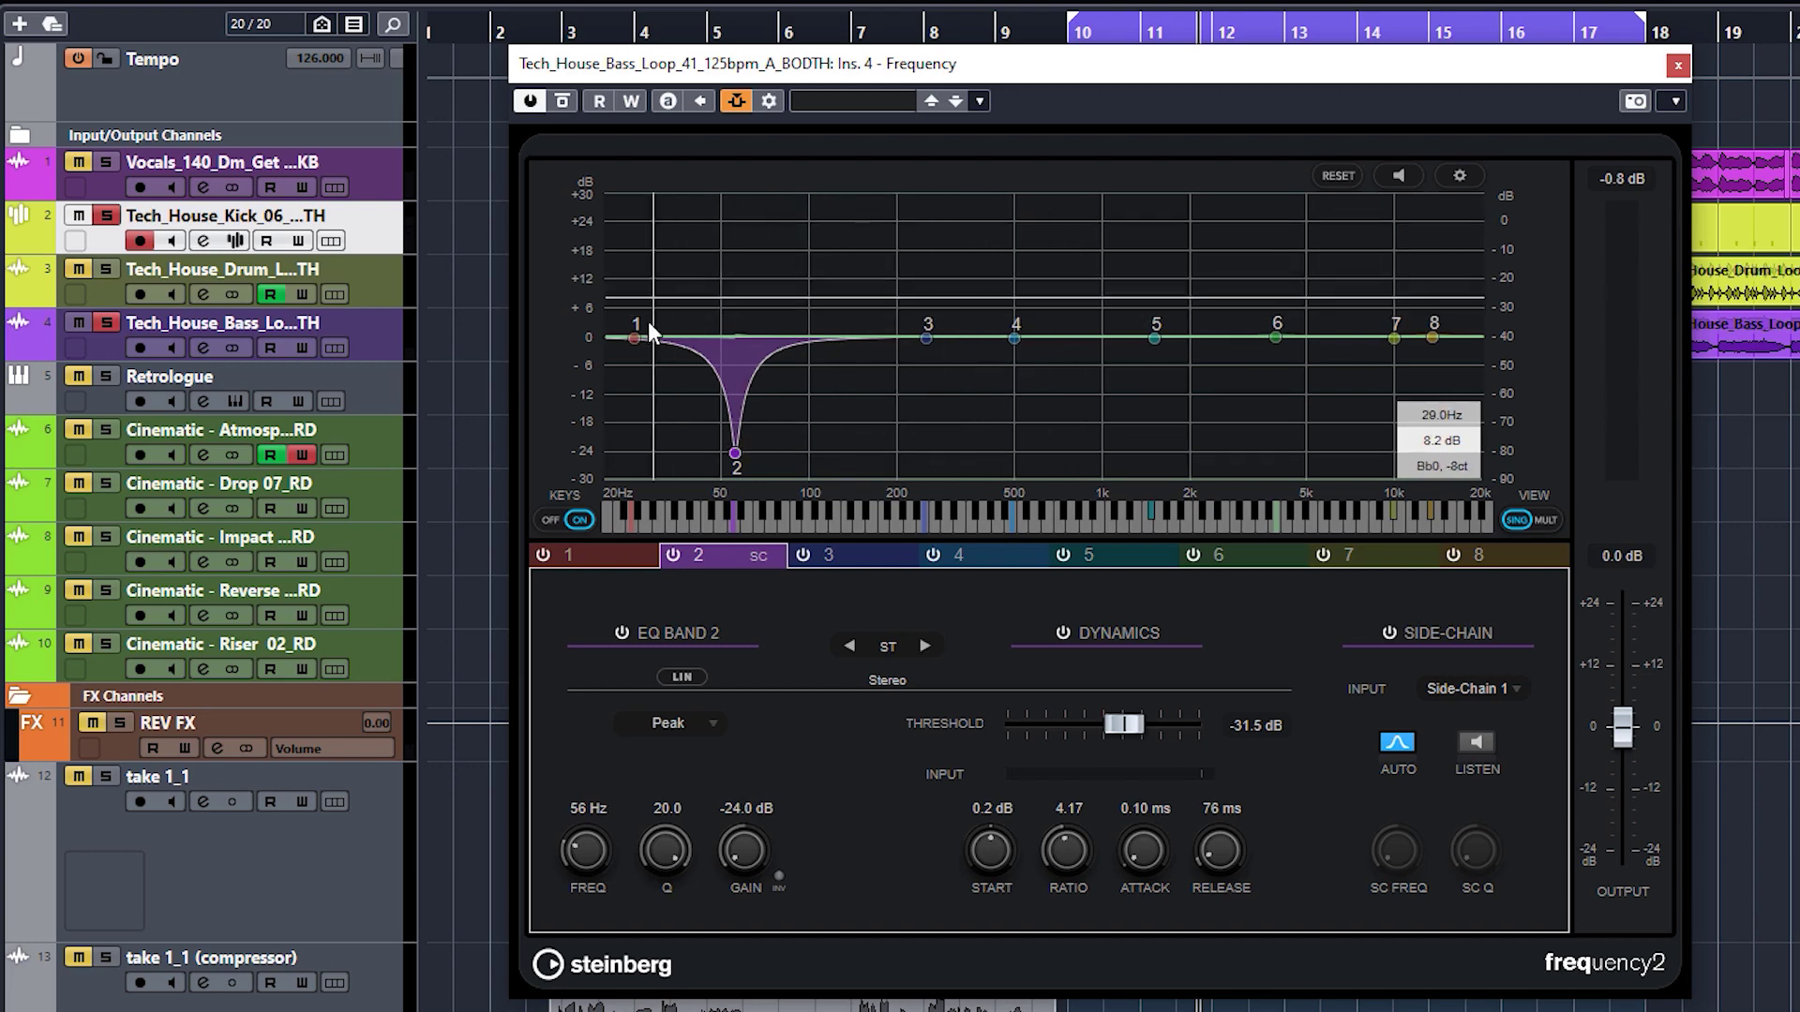
key("space")
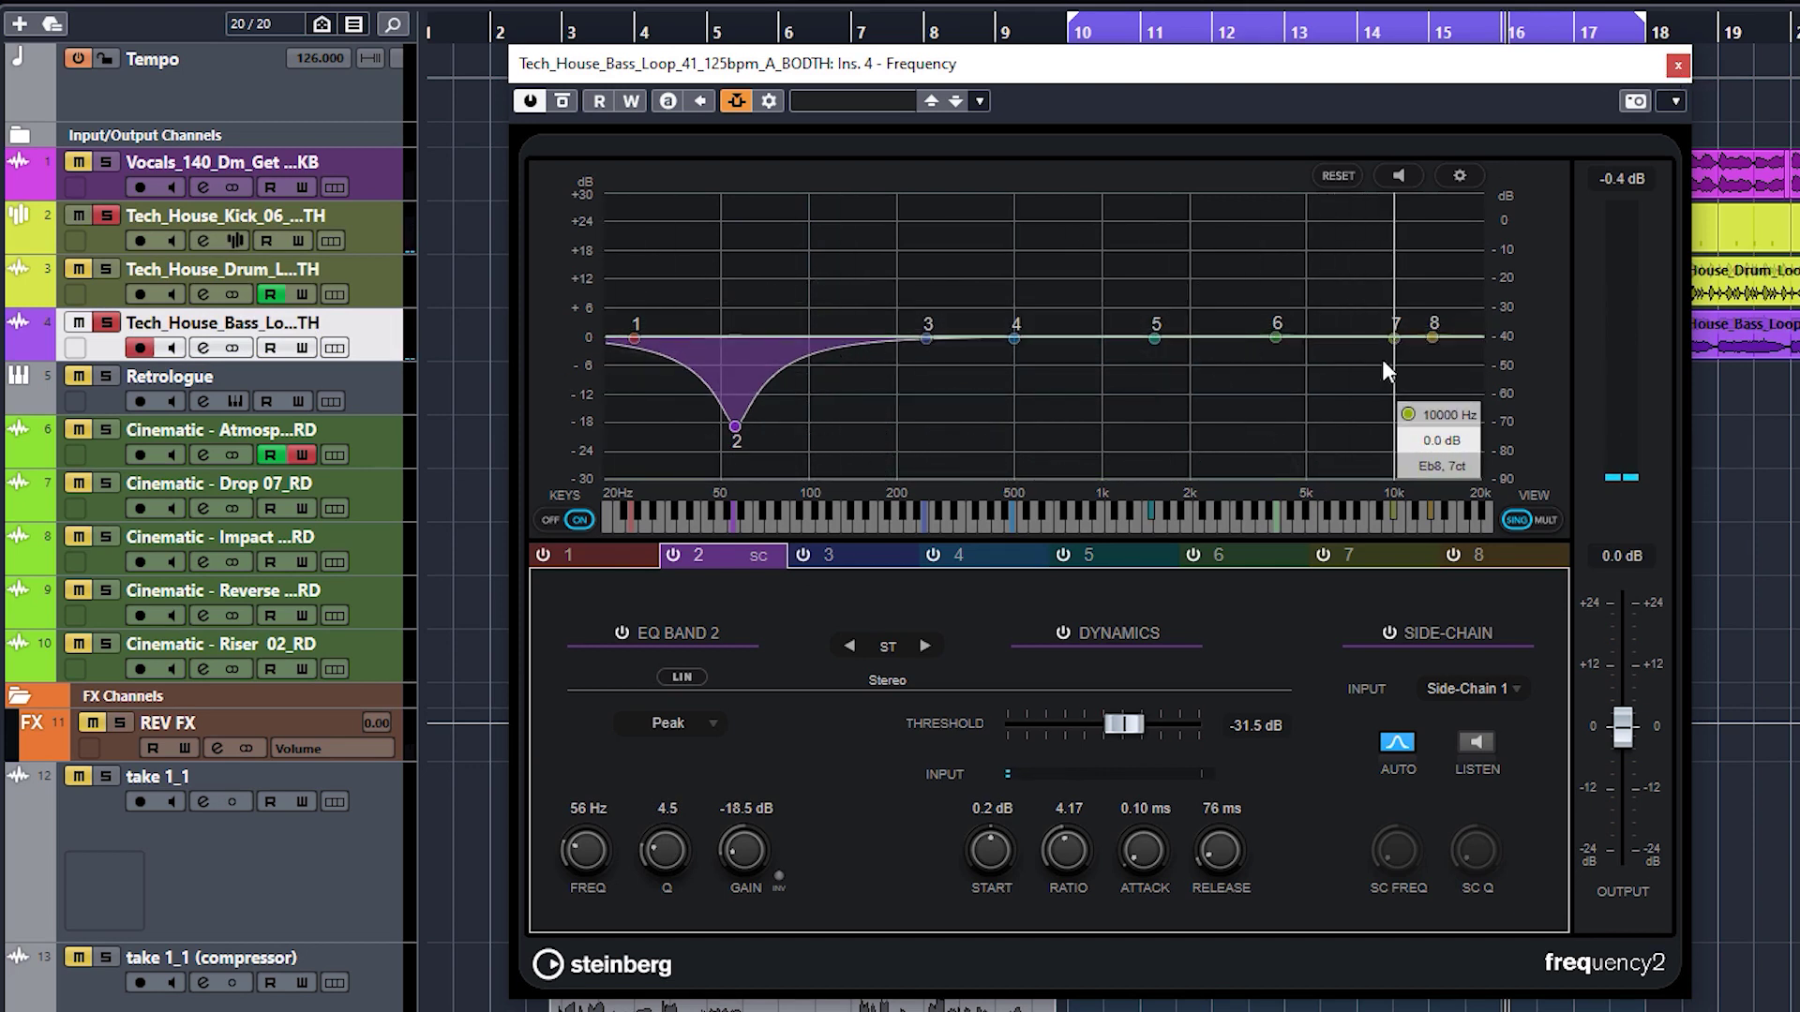
- Try a -14.9 dB cut on EQ band 7 at 7.87 kHz with Q 19.9, and switch the band off
left_click_drag(1394, 338, 1354, 408)
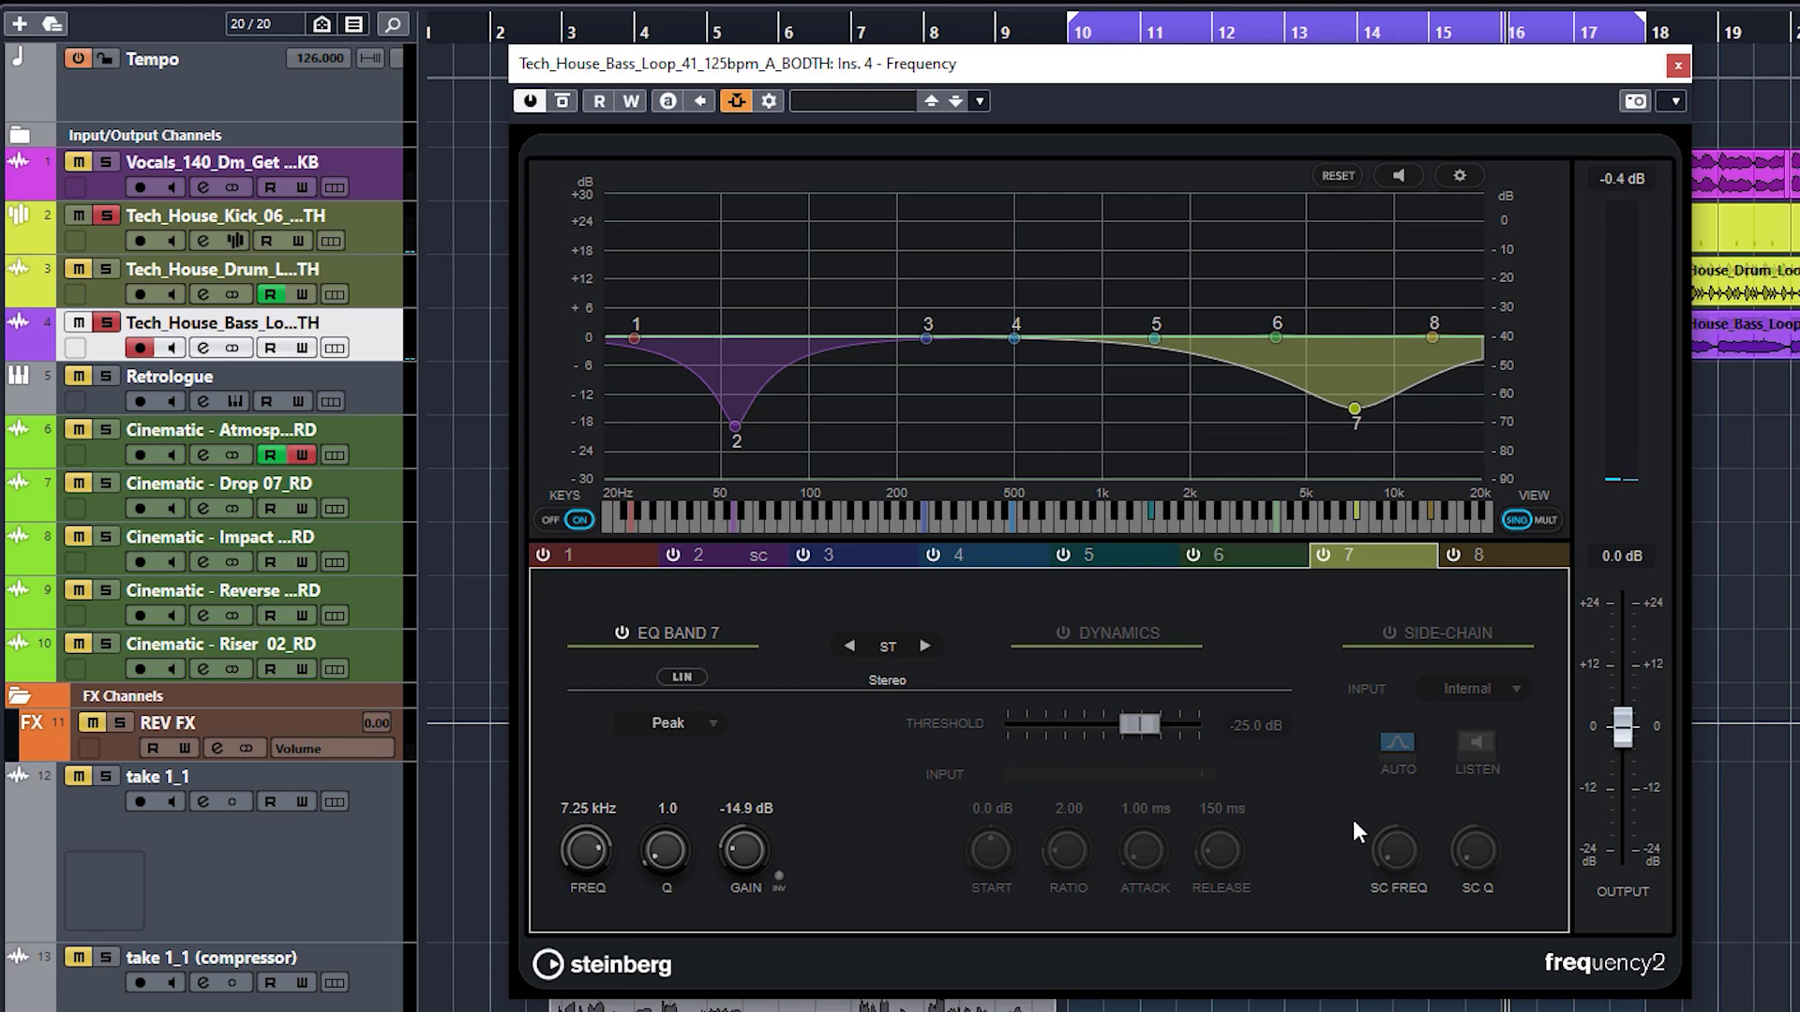
left_click_drag(591, 855, 554, 818)
scroll(555, 819, "up", 2)
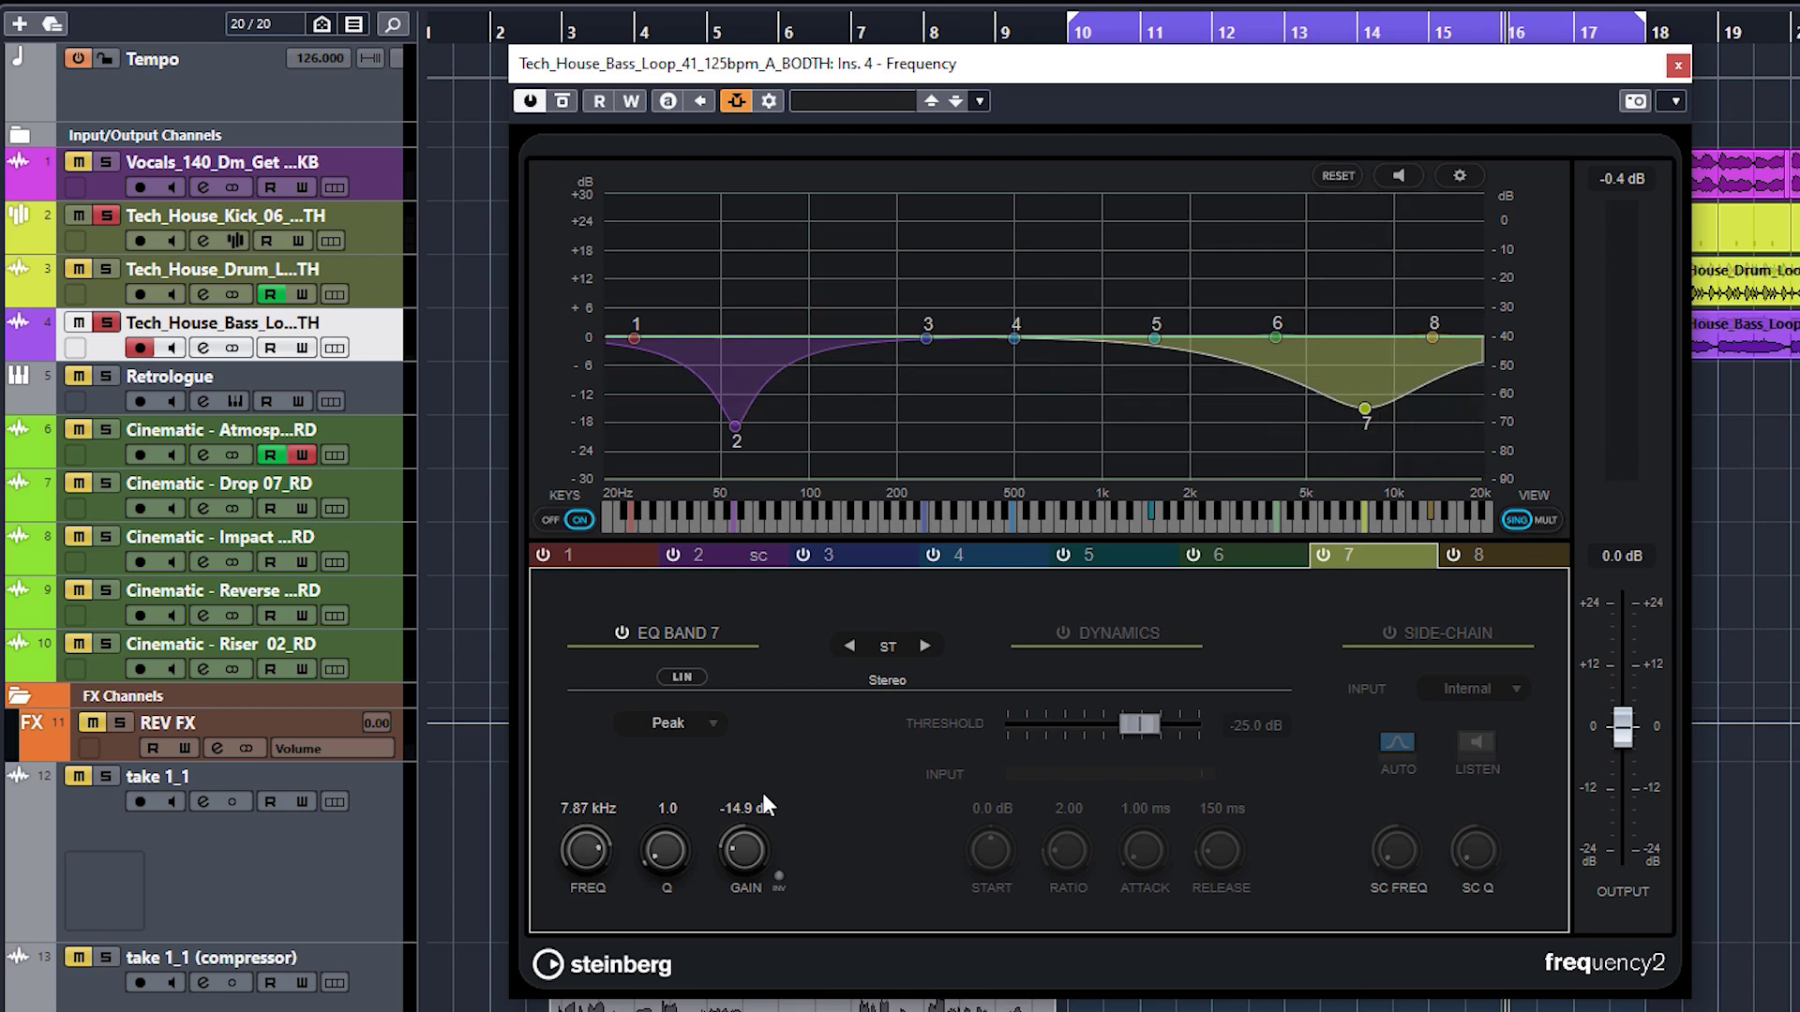
left_click_drag(655, 853, 705, 661)
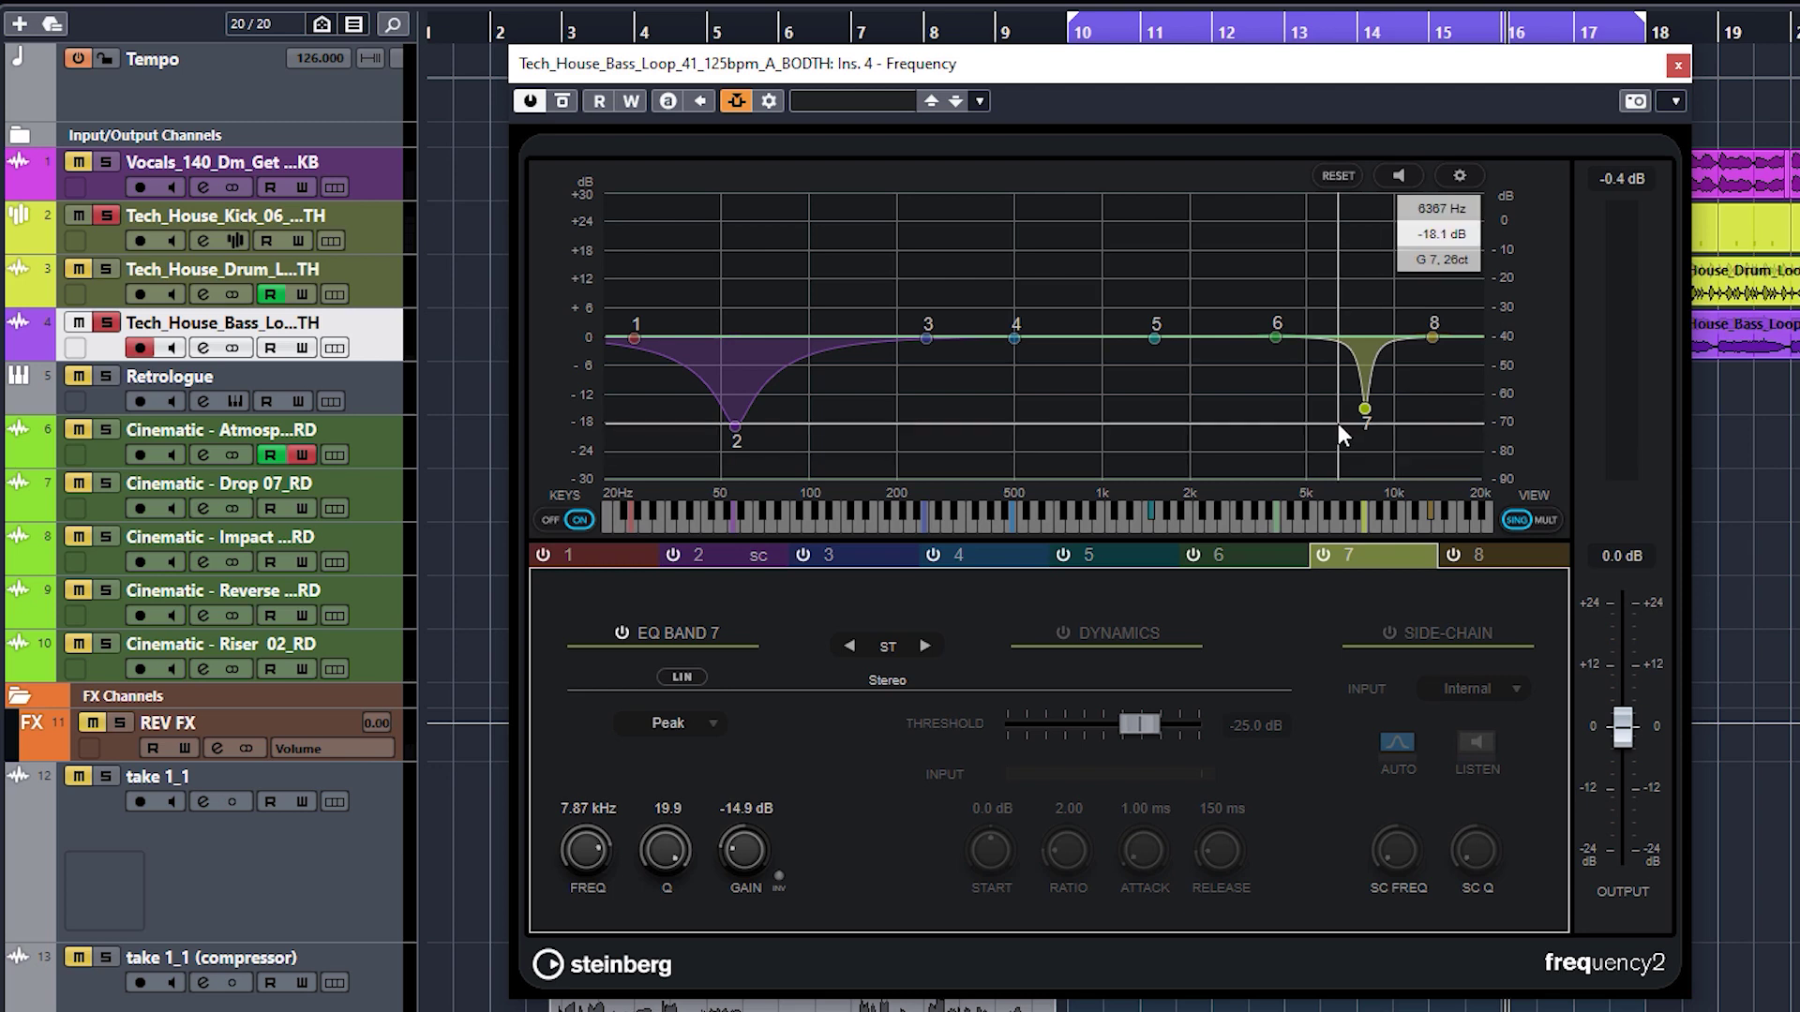
left_click(1322, 554)
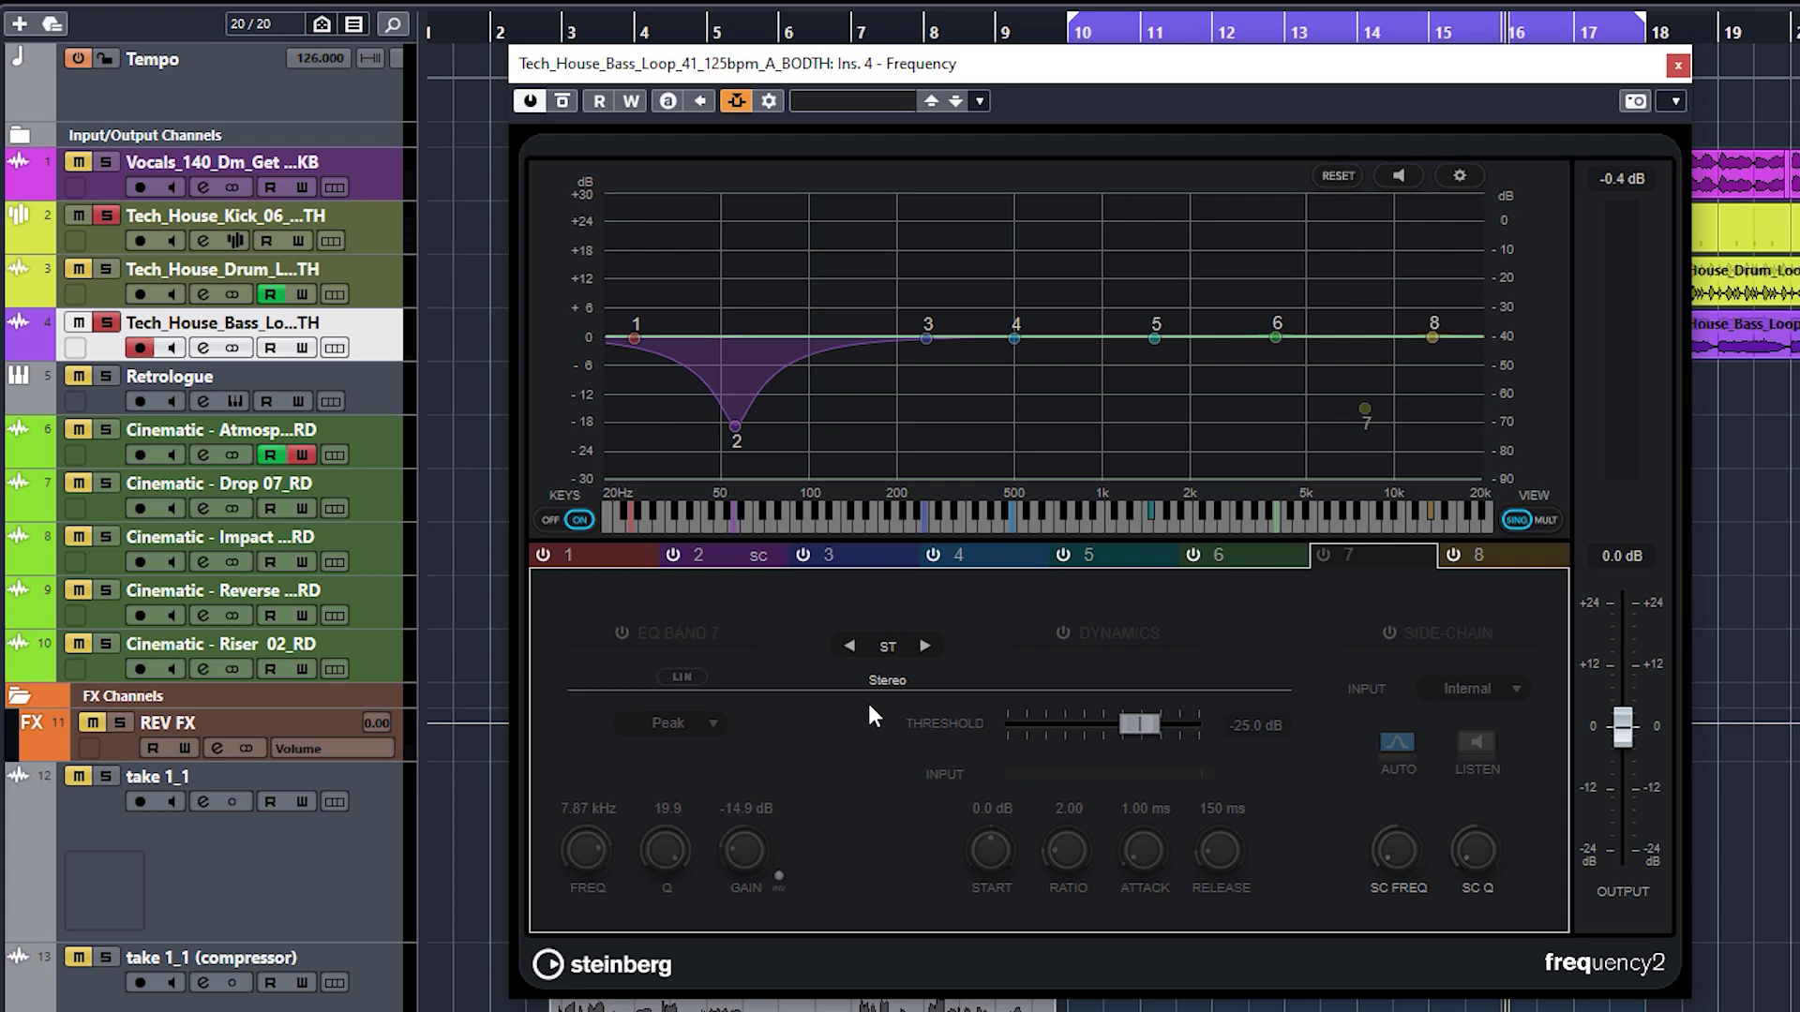
- Move EQ band 5 to 3.67 kHz at 1.6 dB, and turn band 2 into a wide boost of about 9 dB at 239 Hz, Q 0.5
left_click_drag(1154, 337, 1268, 329)
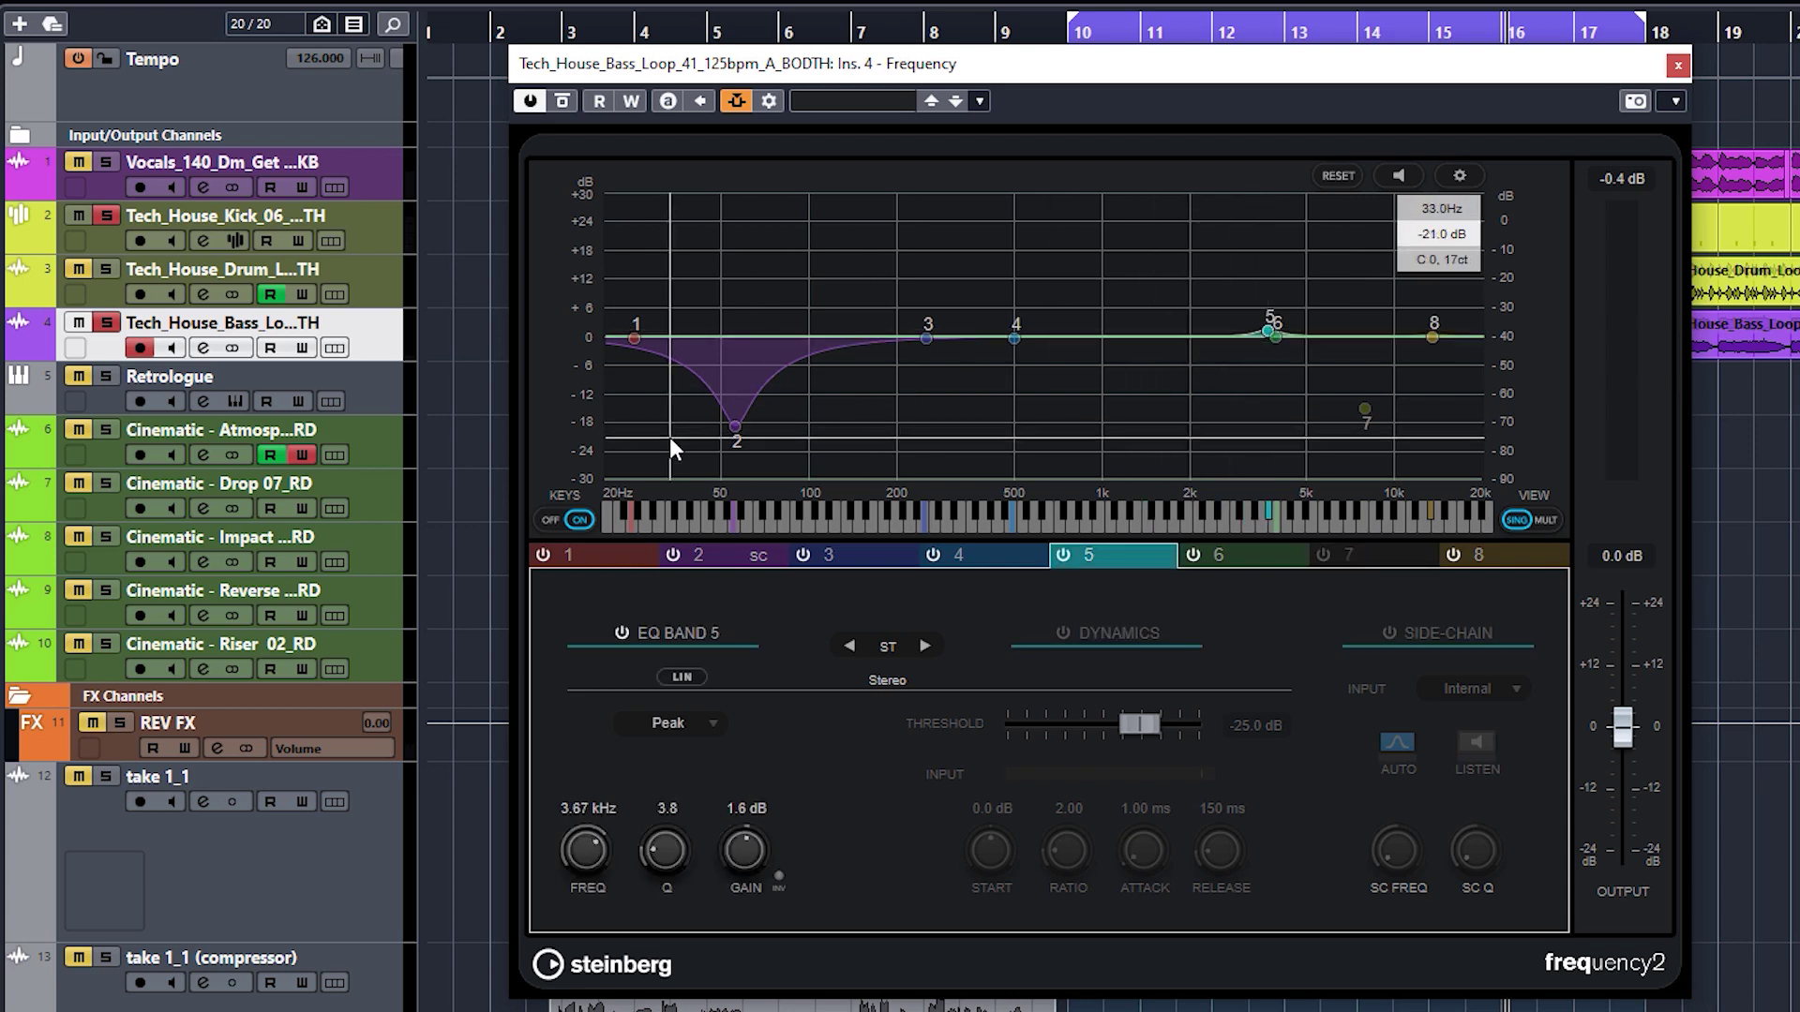
left_click_drag(736, 426, 921, 278)
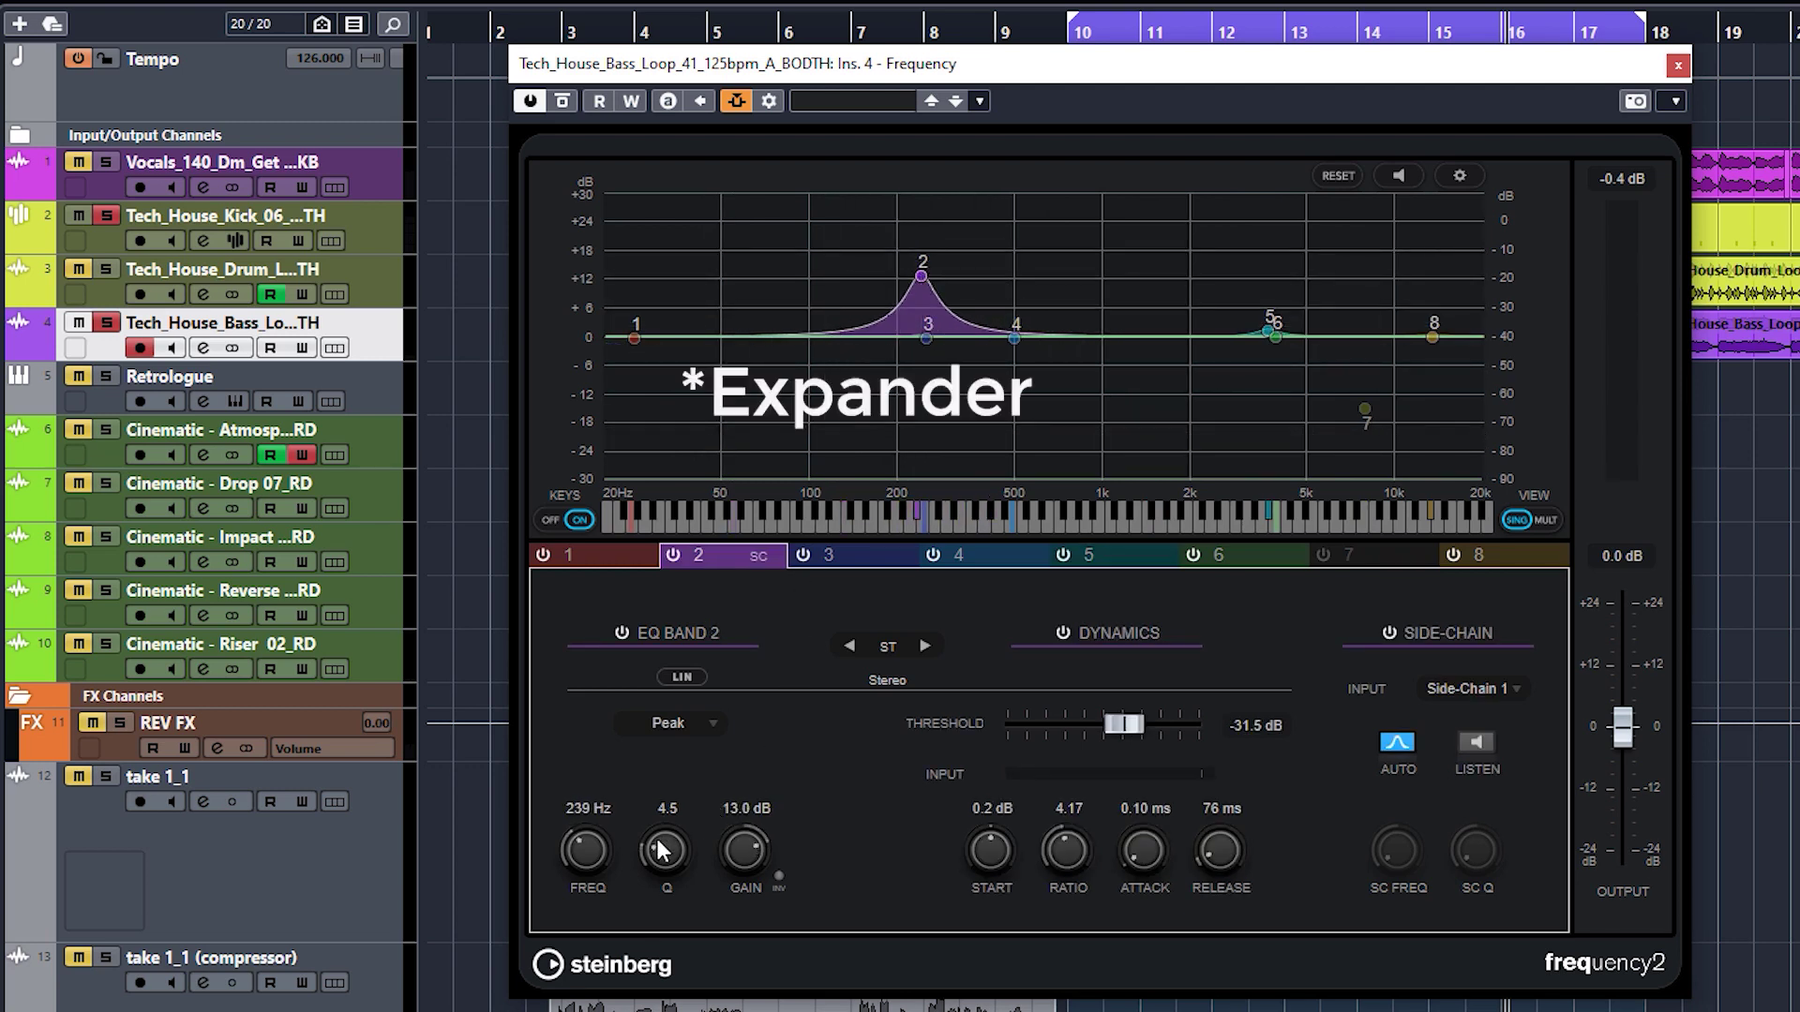
left_click_drag(661, 849, 634, 899)
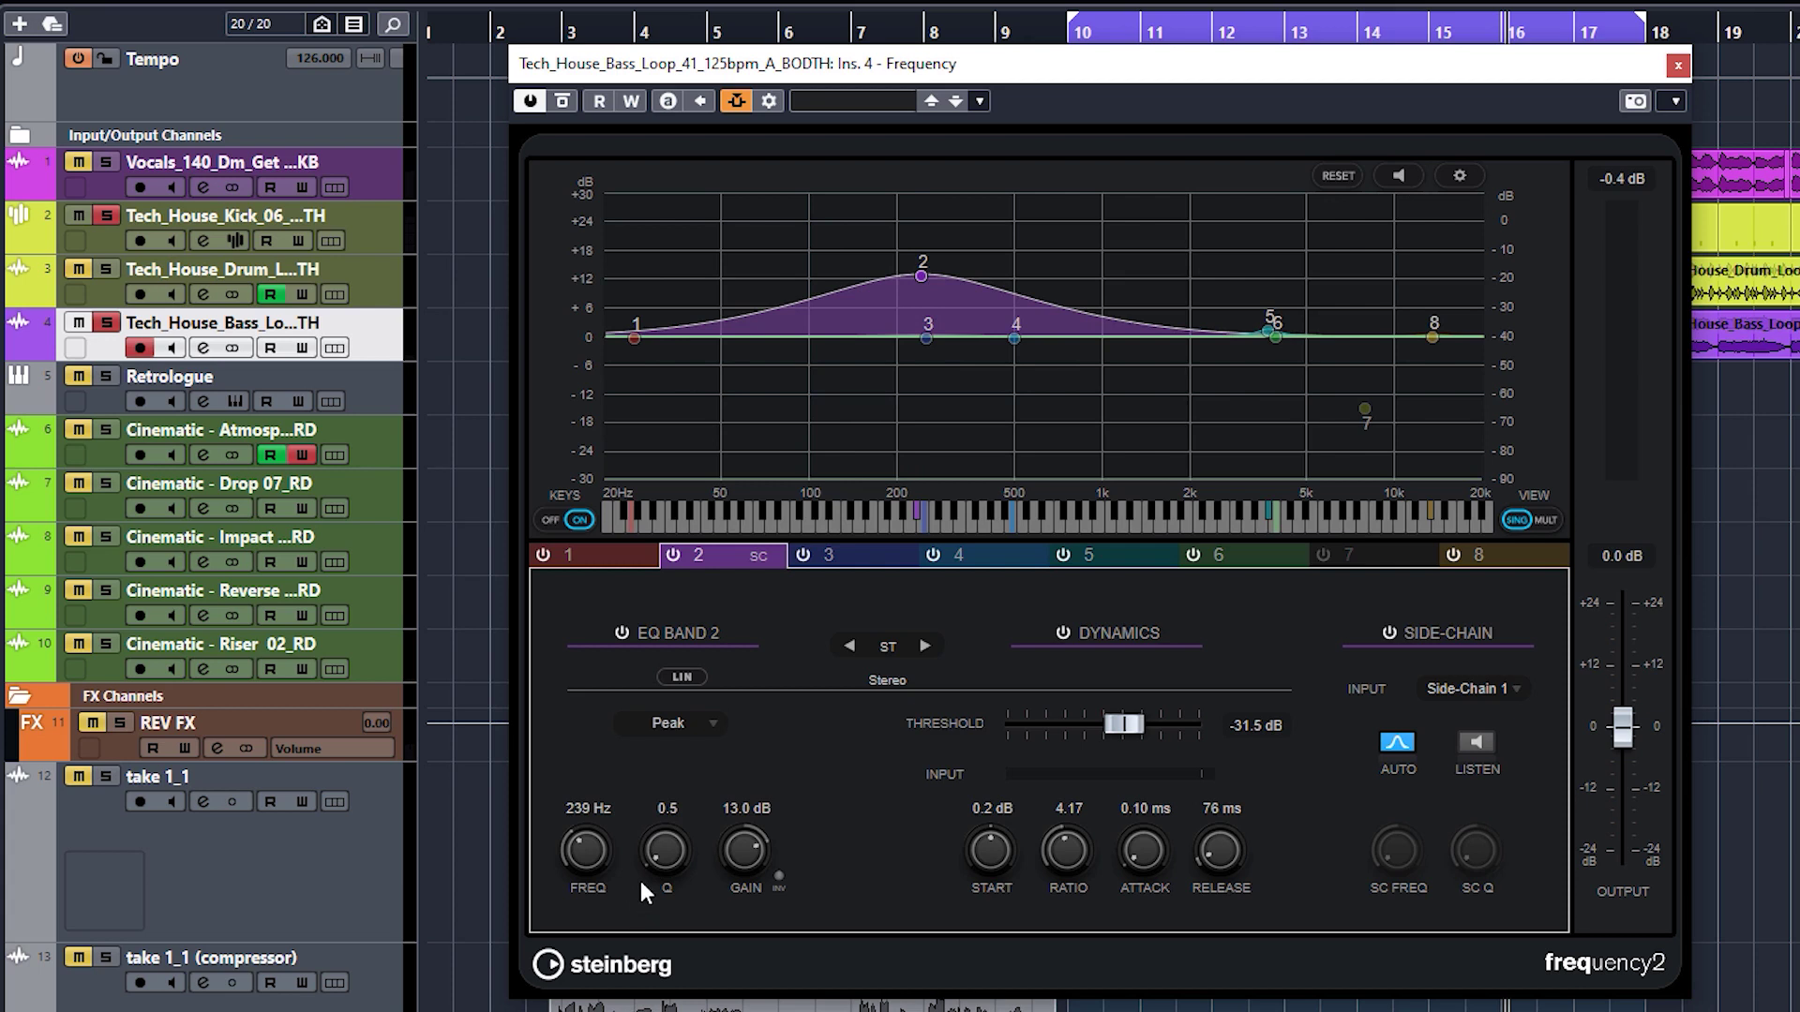
left_click_drag(920, 273, 919, 293)
- Turn EQ band 5 into a -7.7 dB cut at 3.56 kHz and widen its Q
left_click_drag(1269, 330, 1269, 397)
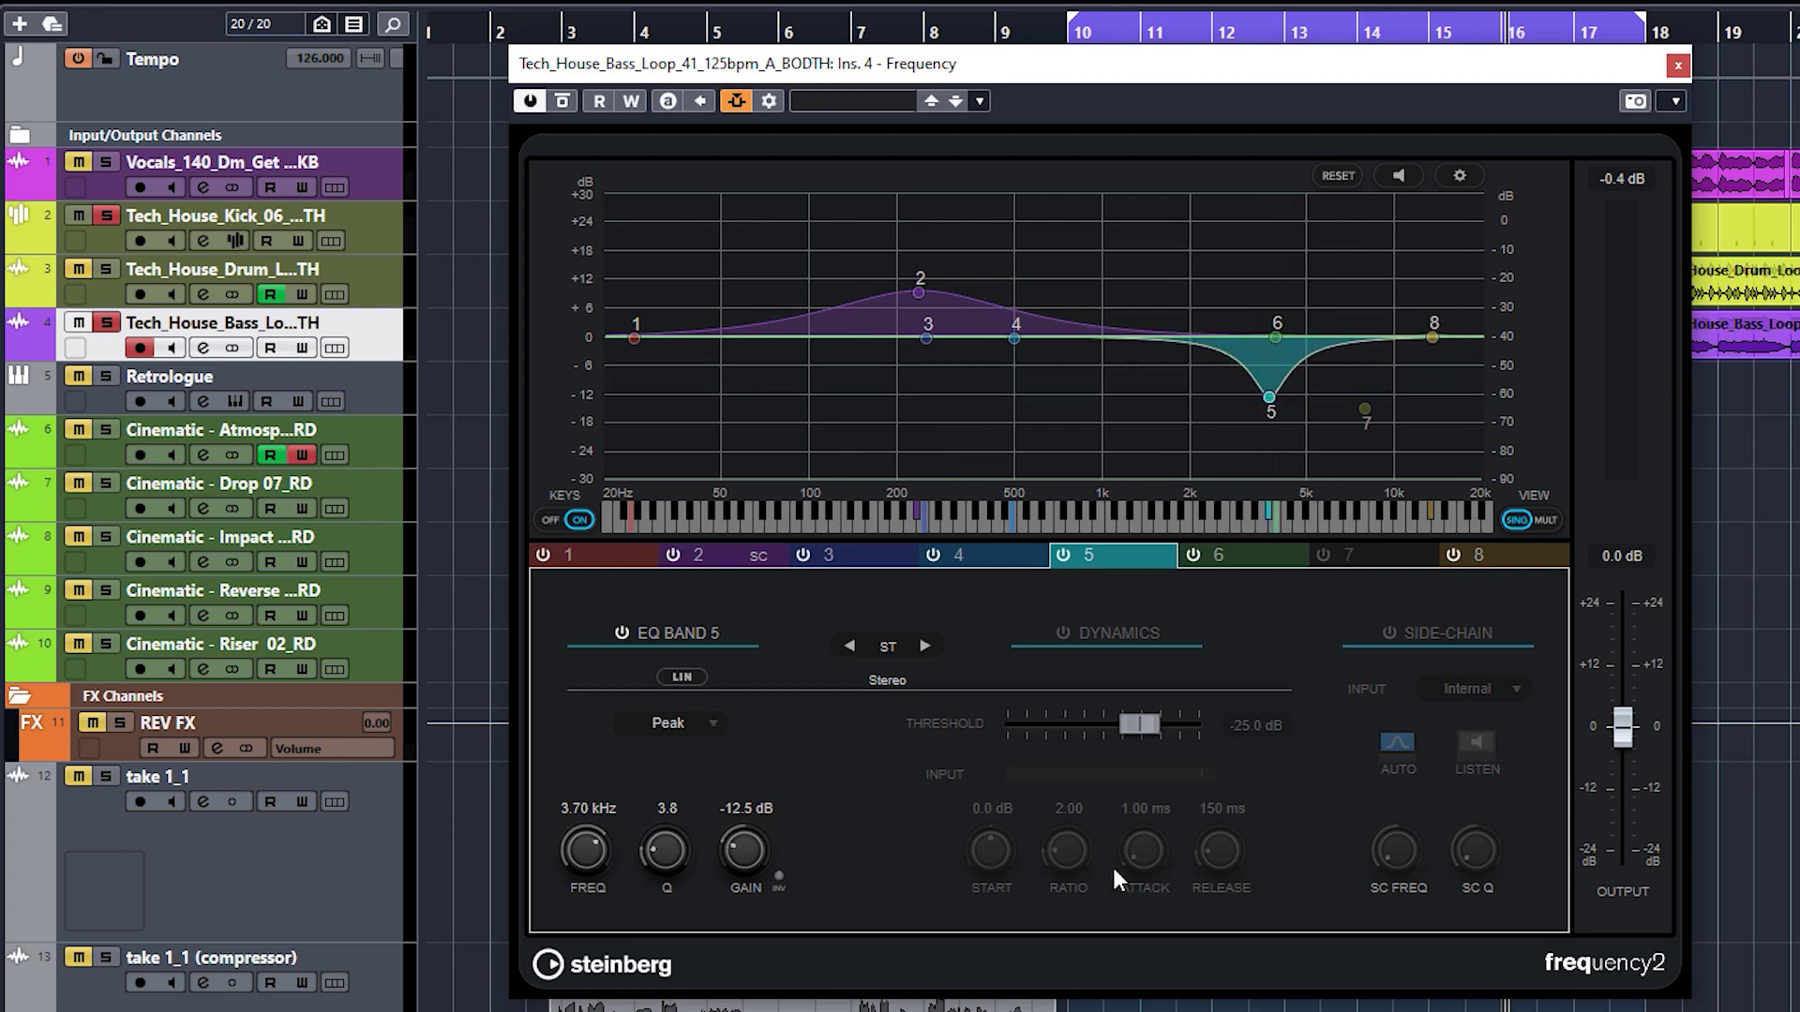
mouse_move(660, 846)
left_mouse_down()
mouse_move(657, 879)
mouse_move(660, 864)
left_mouse_up()
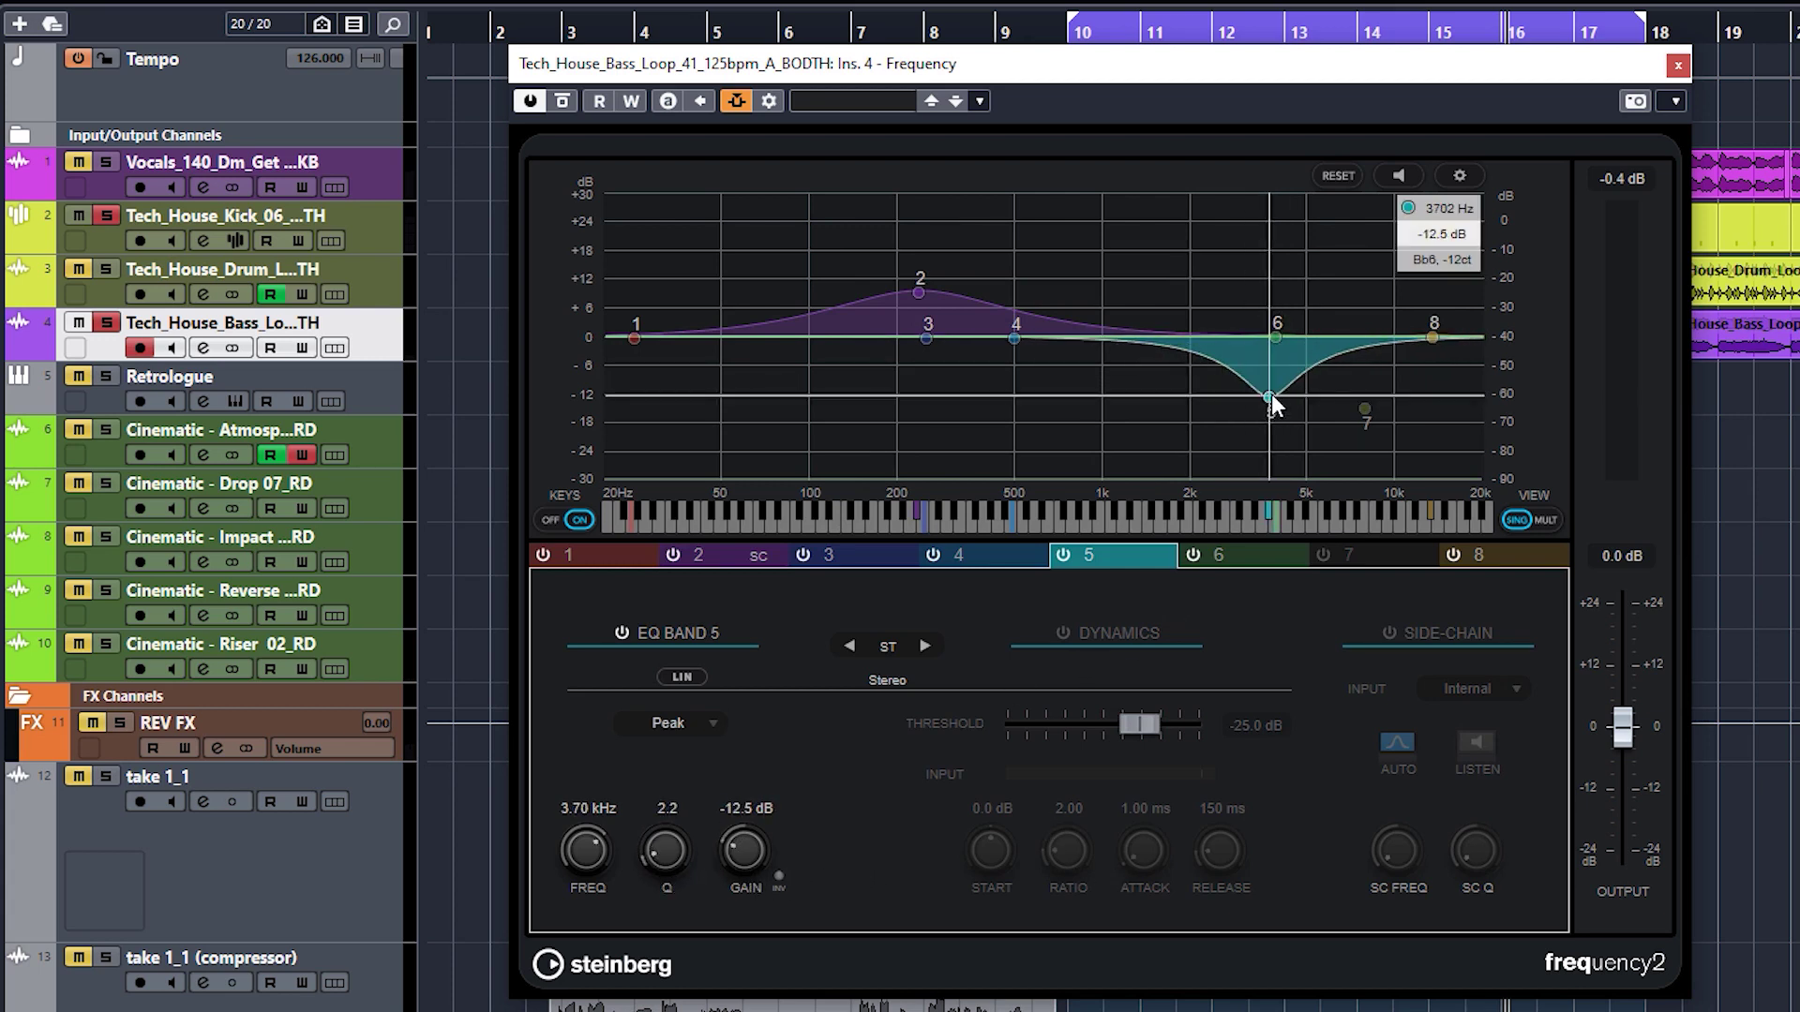
left_click_drag(1271, 394, 1263, 375)
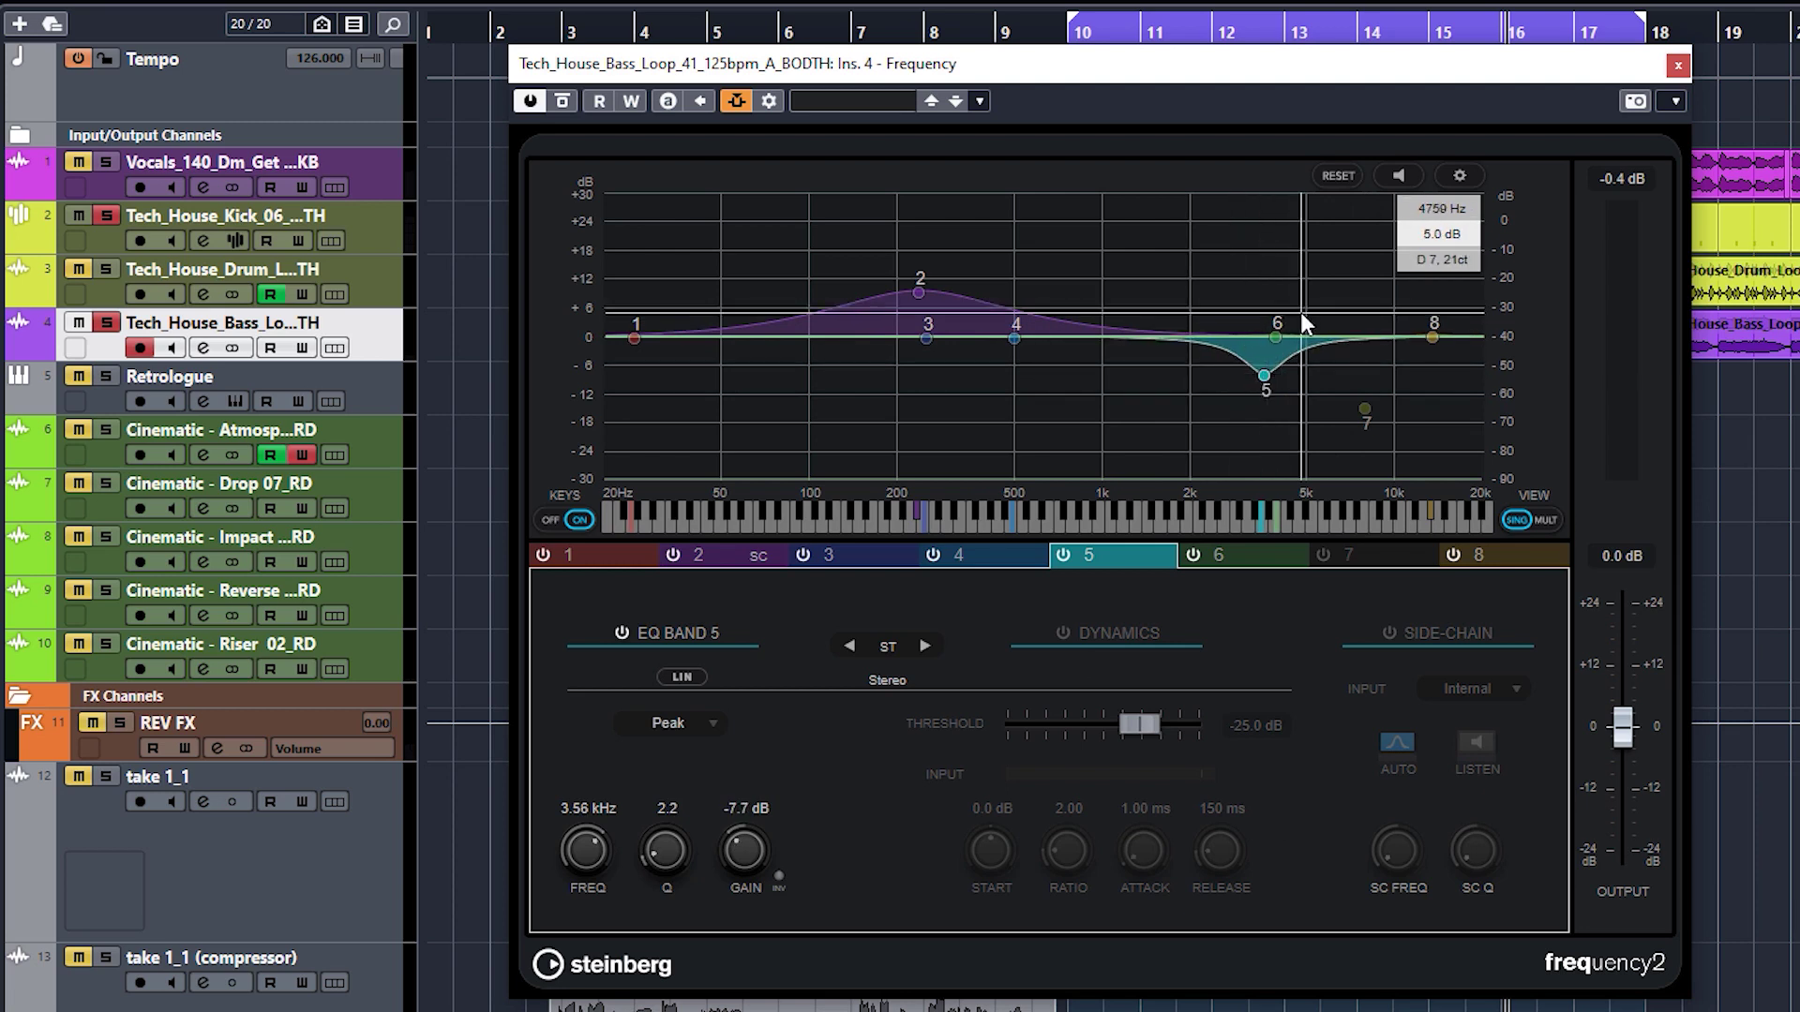
left_click_drag(664, 848, 663, 859)
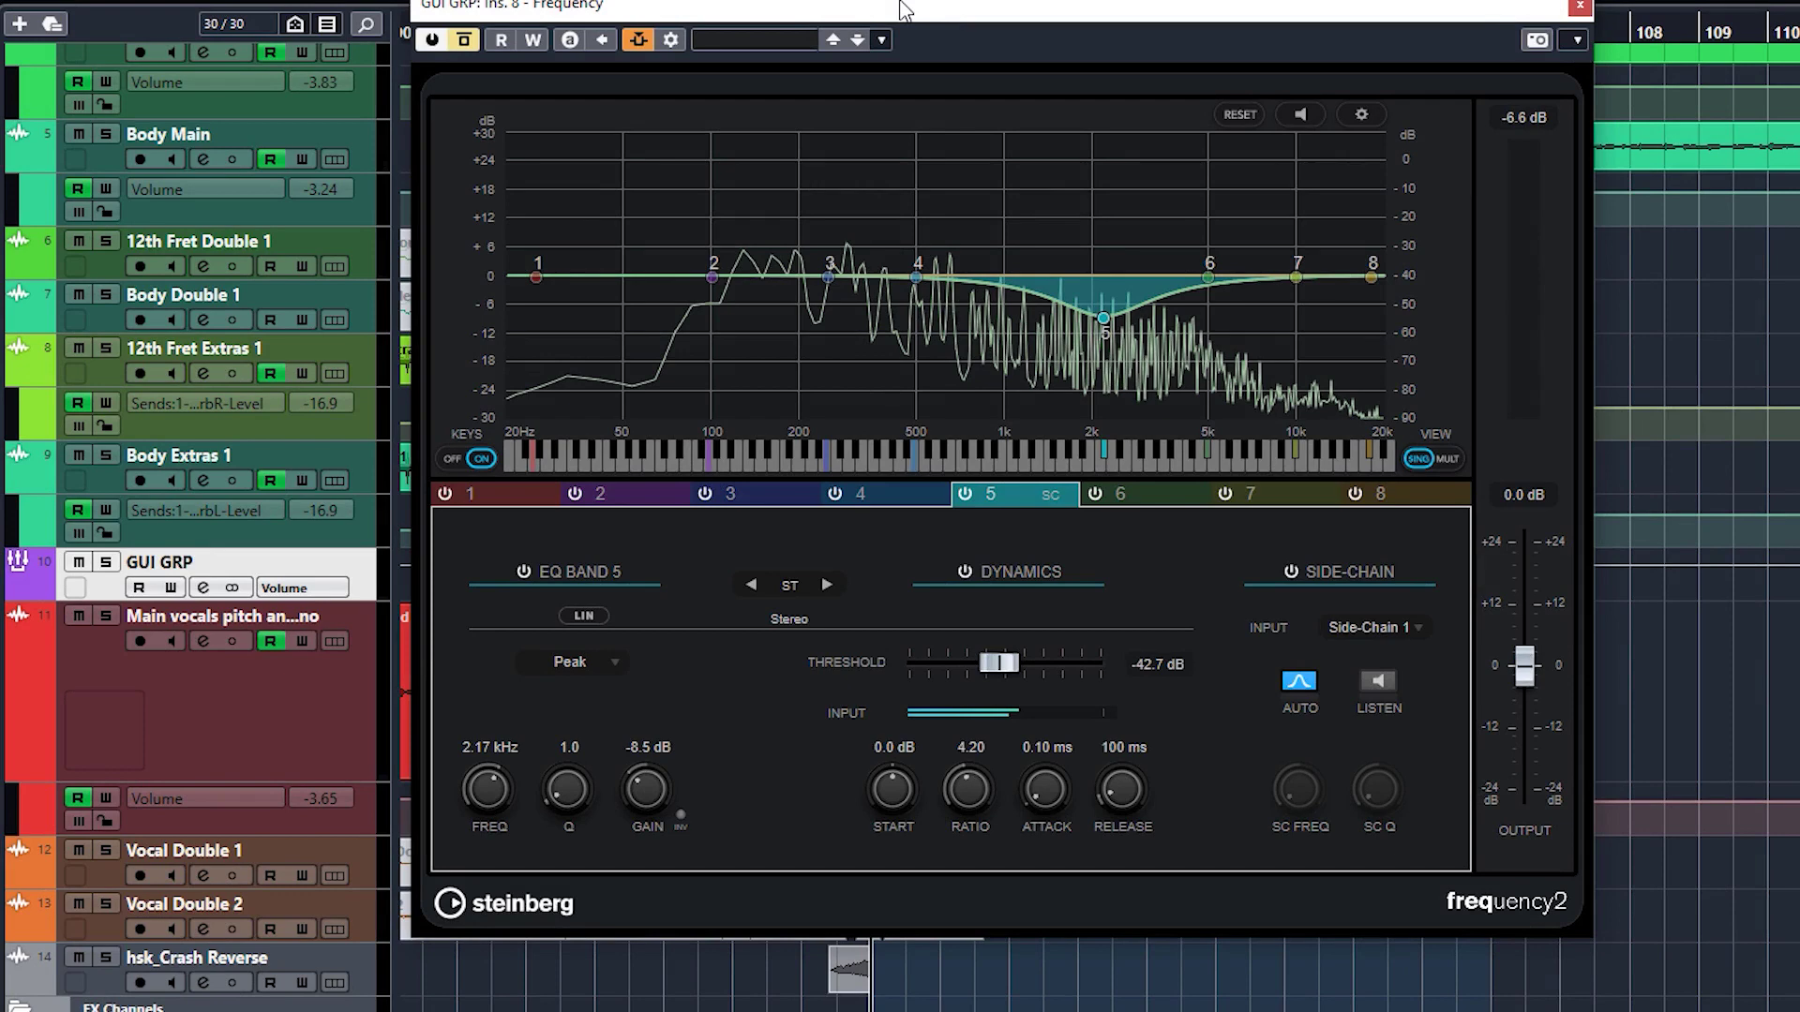
- Reposition the GUI GRP Frequency window and play the looped section to audition its side-chained band 5 cut
left_click_drag(898, 13, 933, 100)
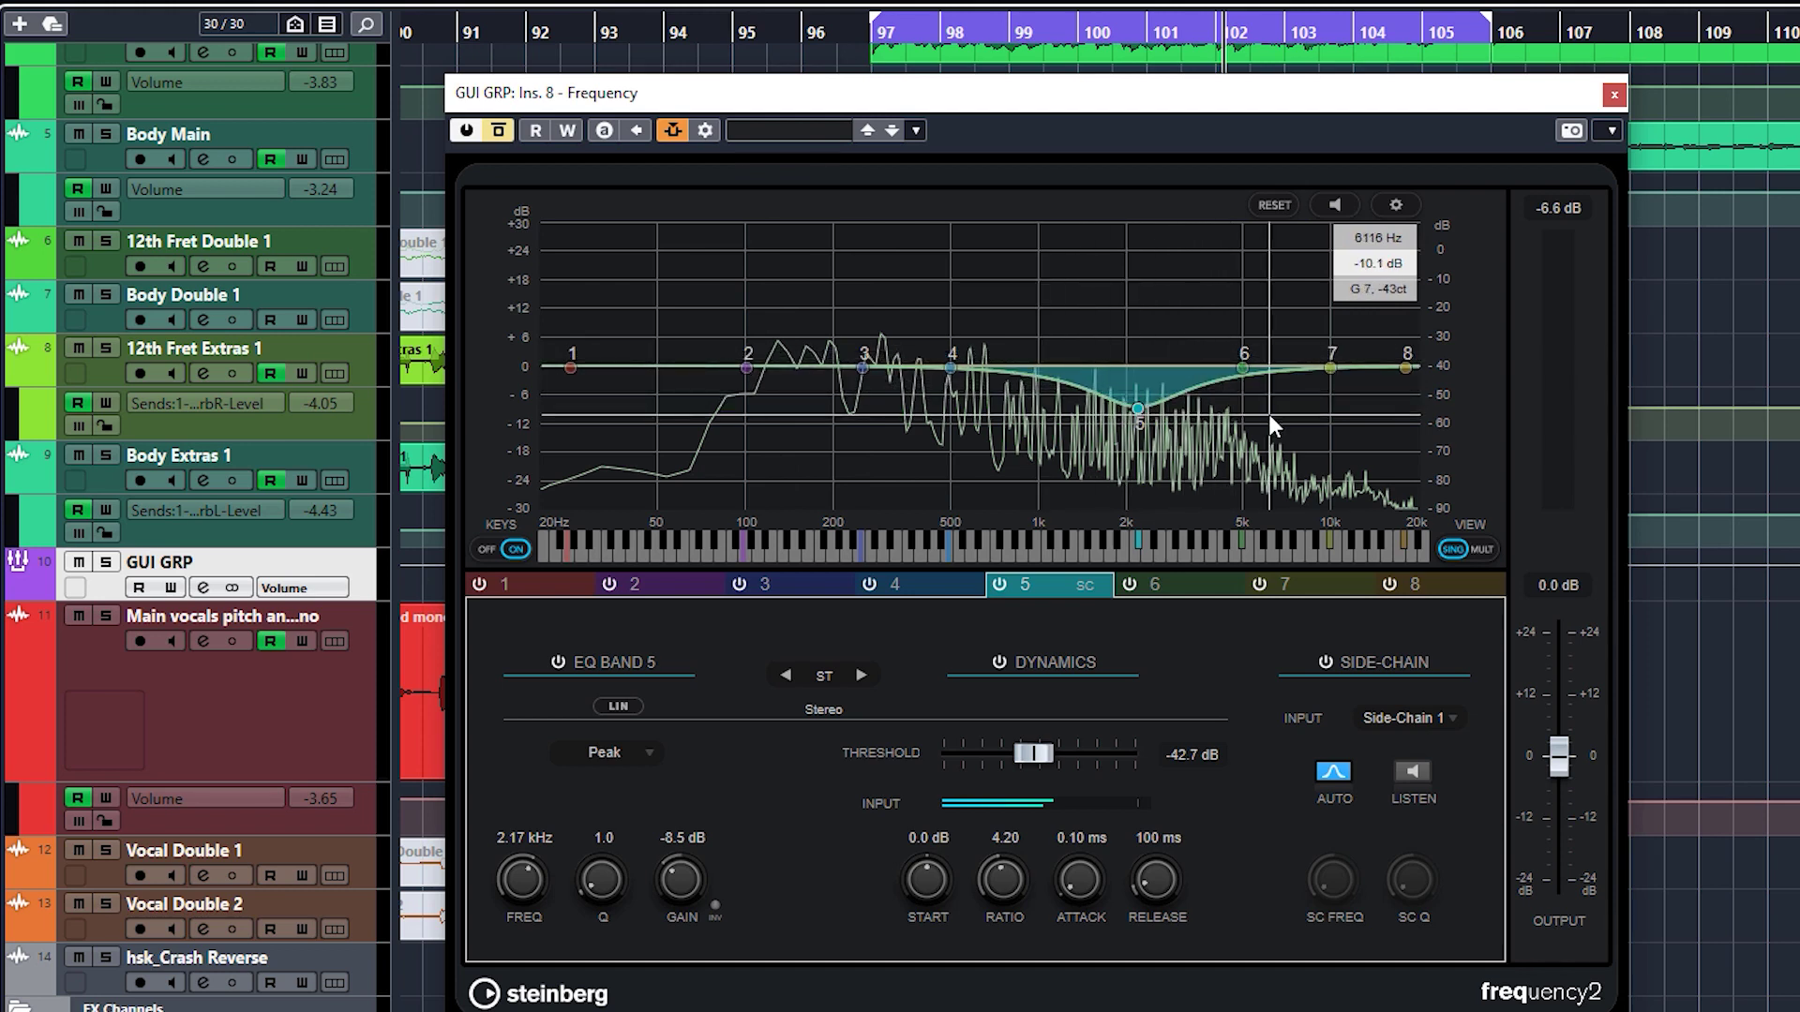
key("space")
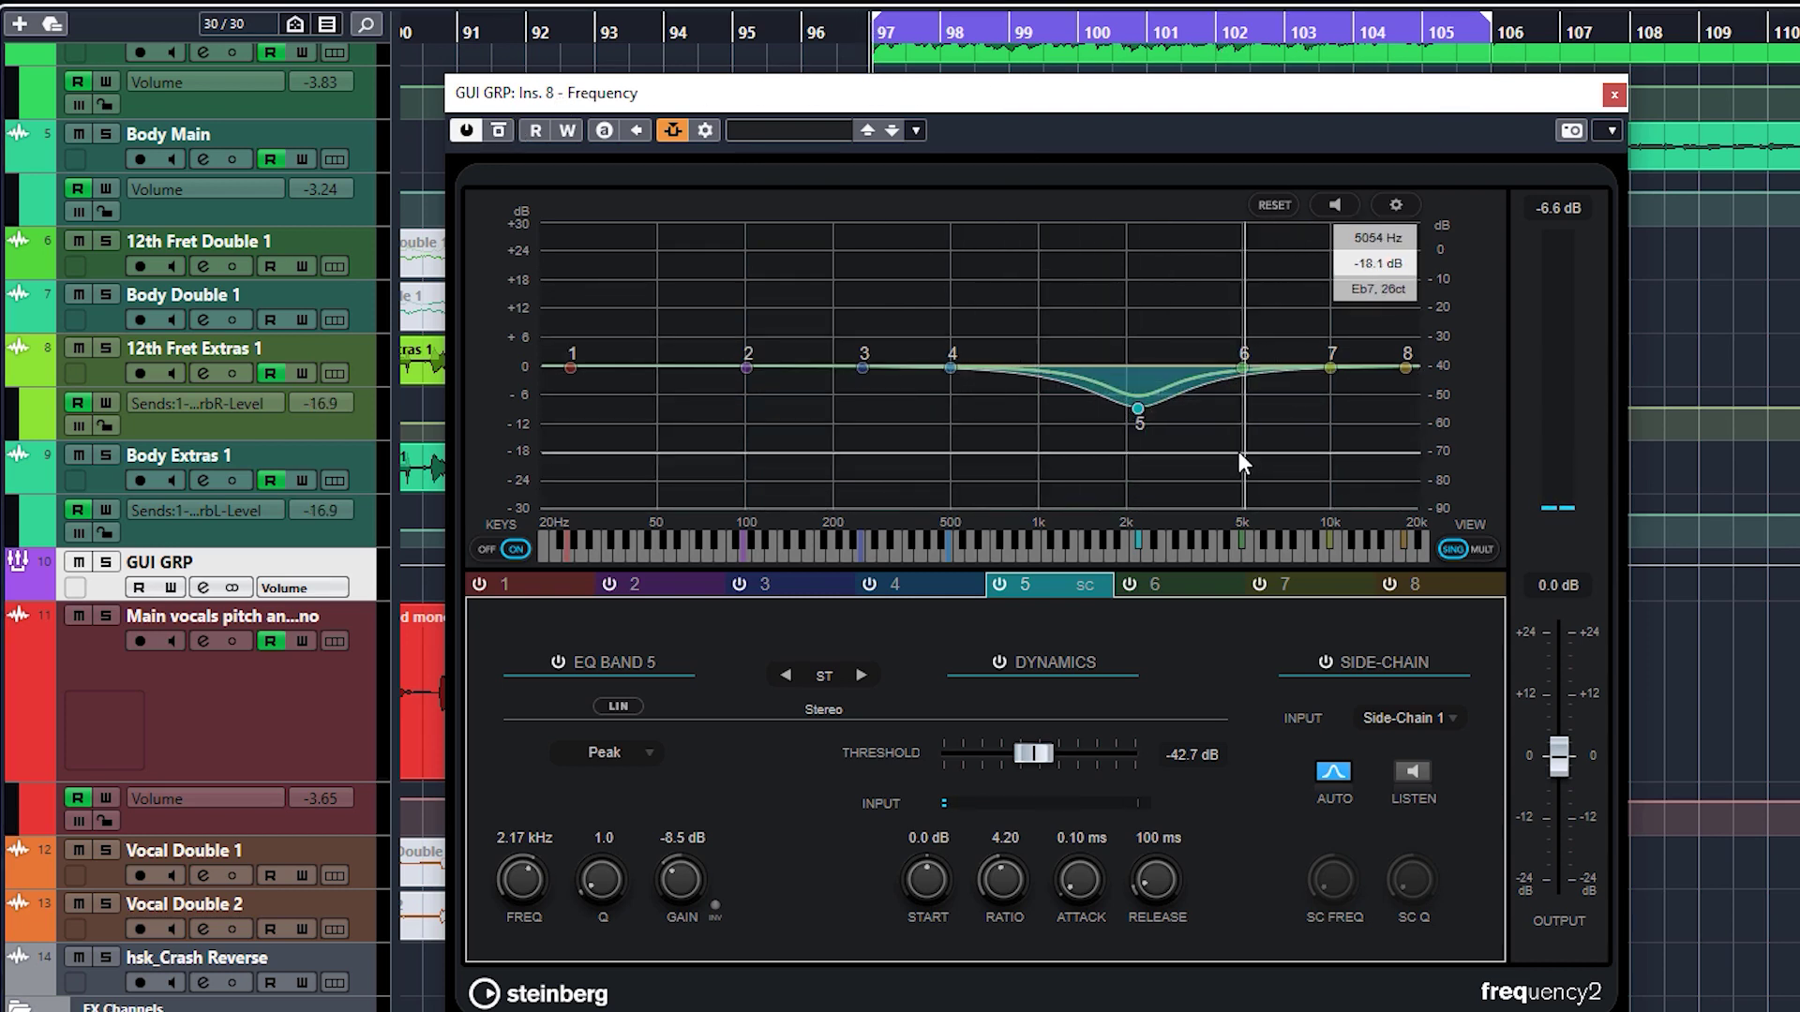
key("space")
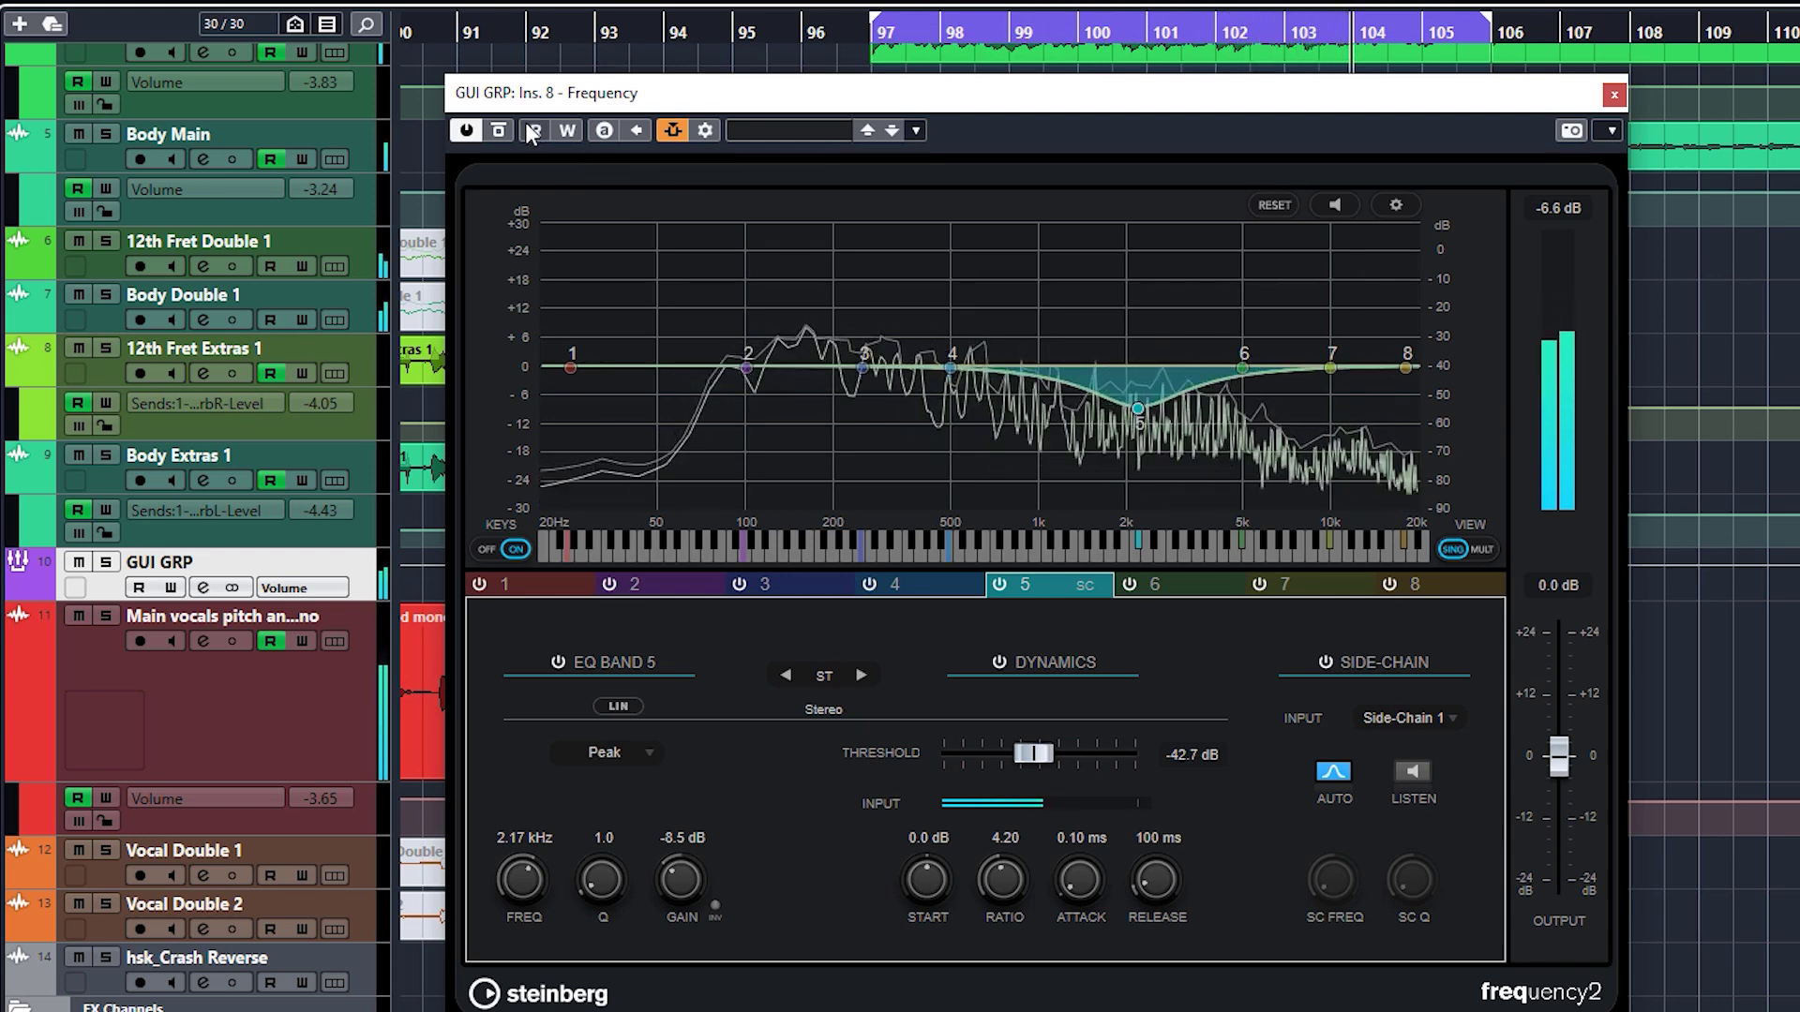
key("space")
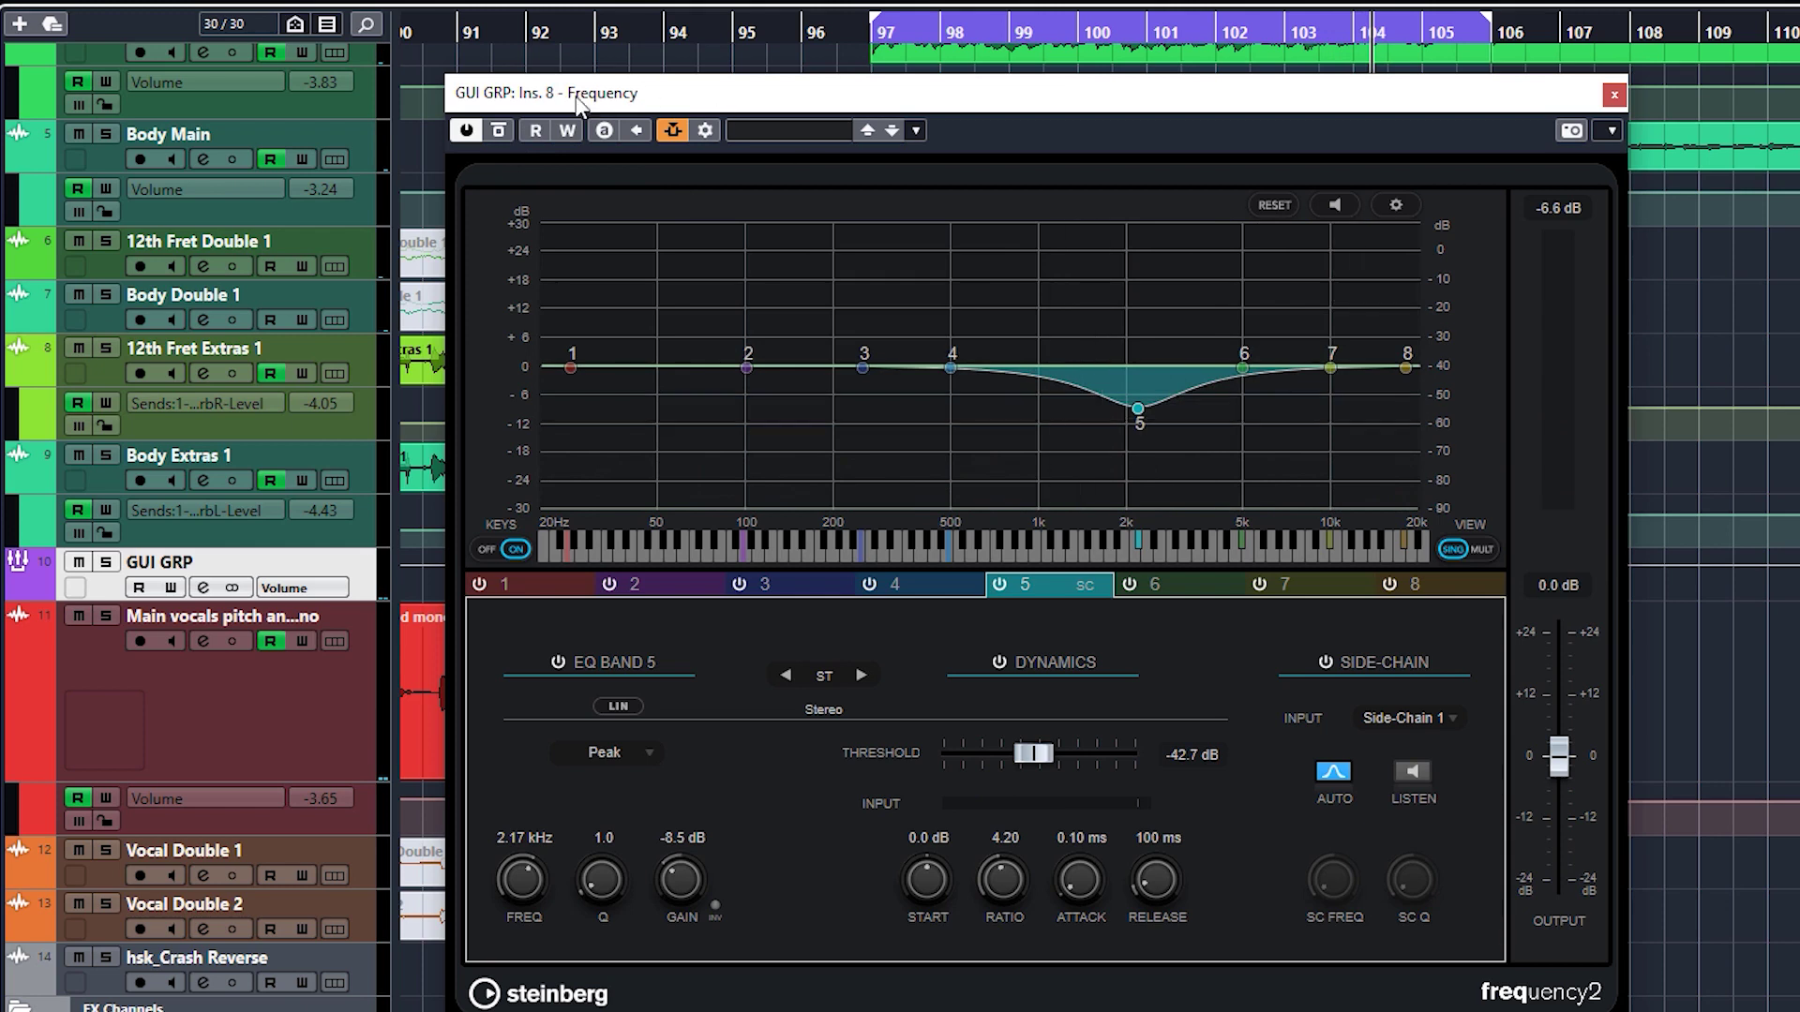
- Compare the guitar group's sound with the dynamic EQ bypassed and active during loop playback
left_click(500, 131)
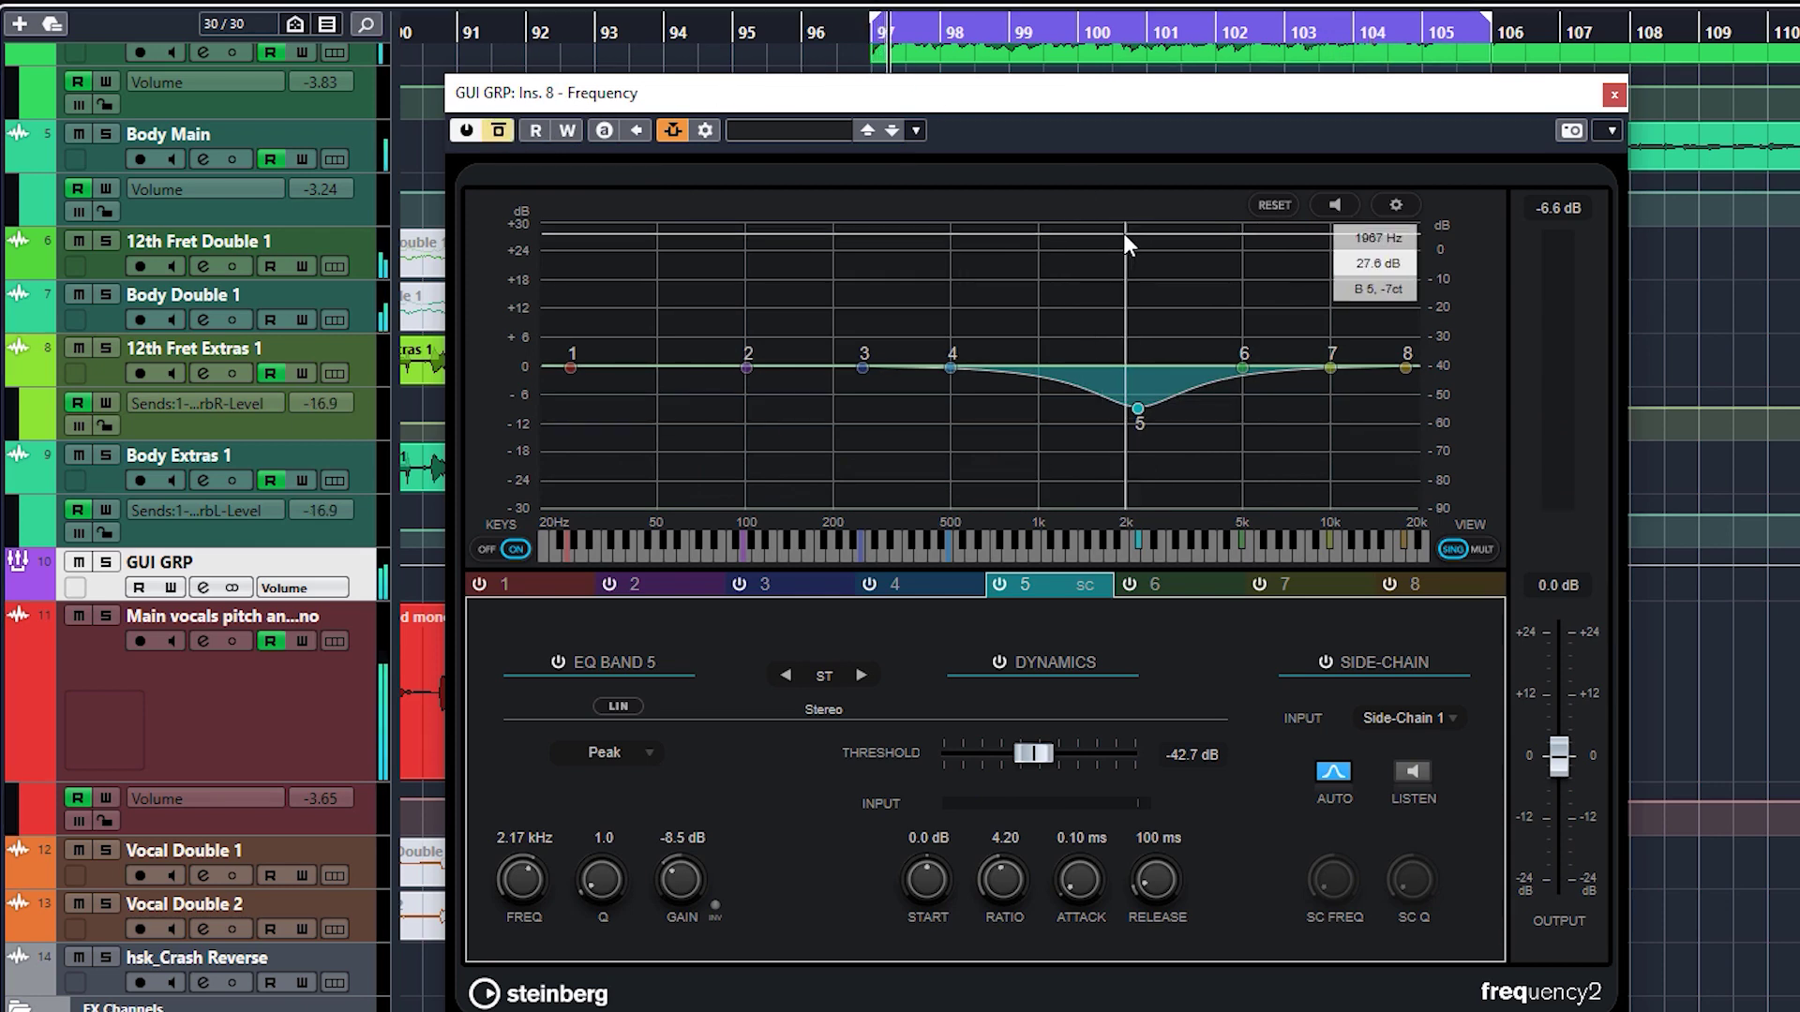
left_click(503, 131)
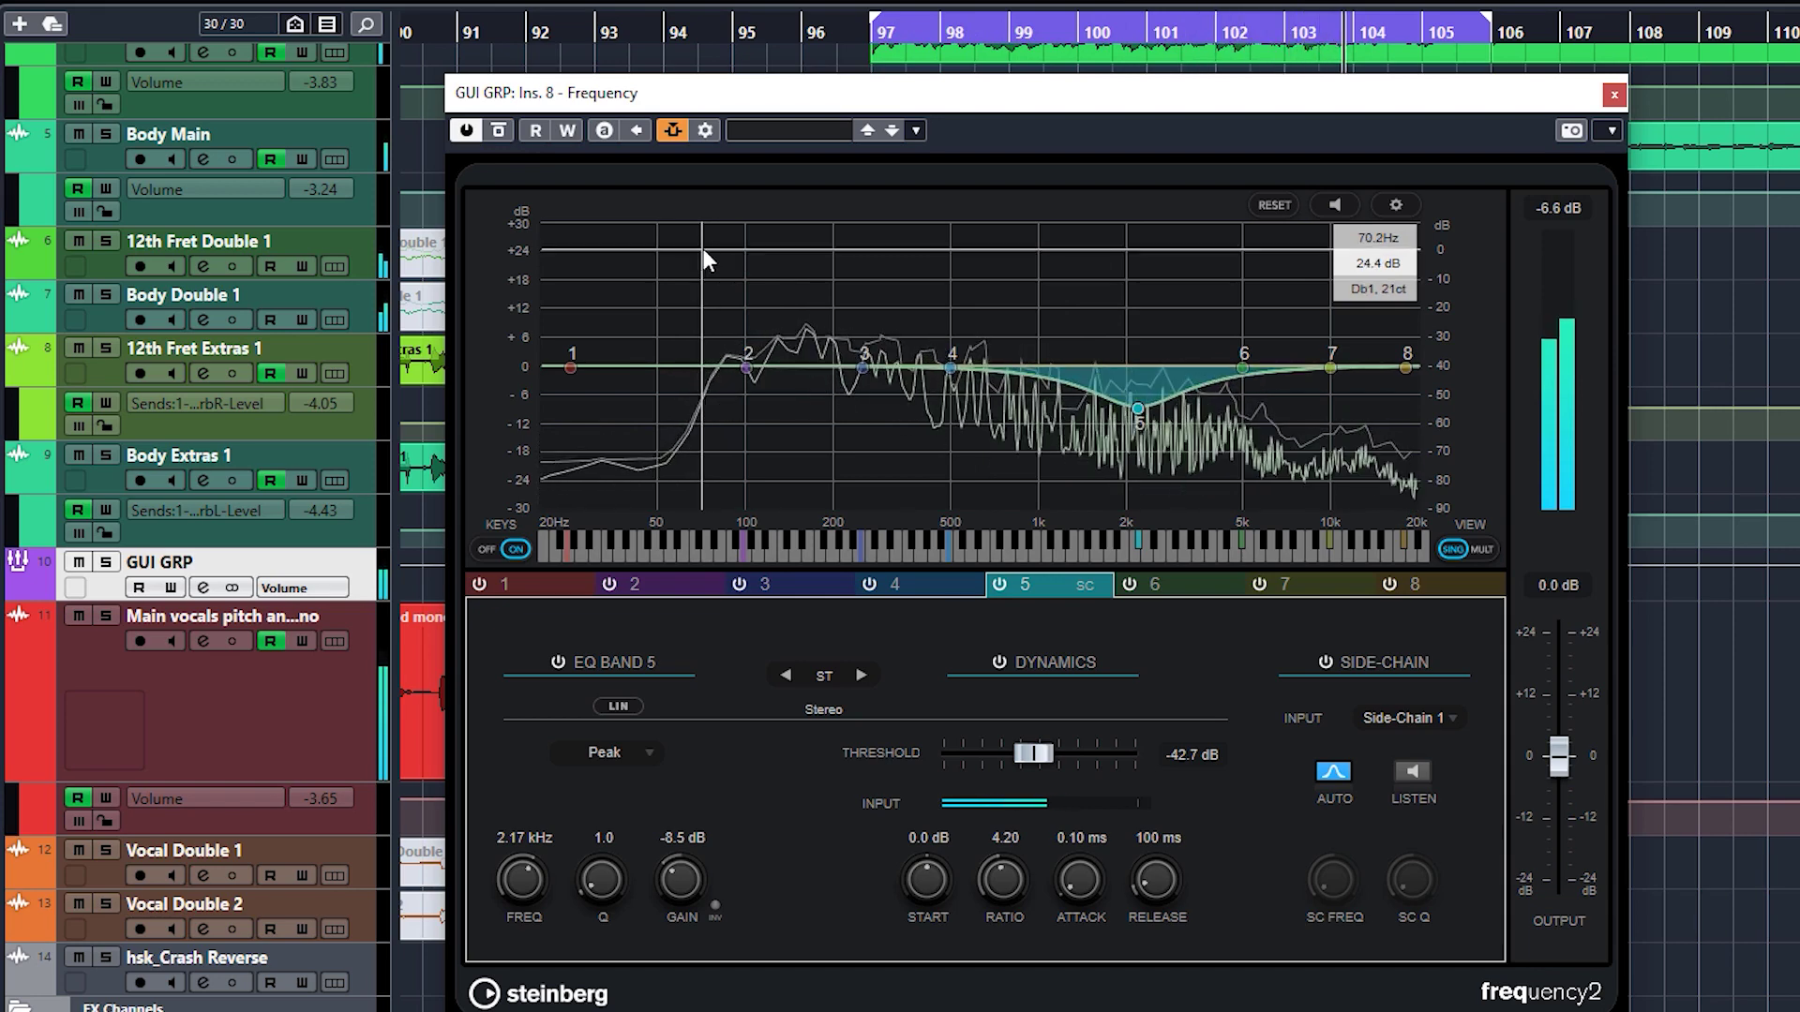
key("space")
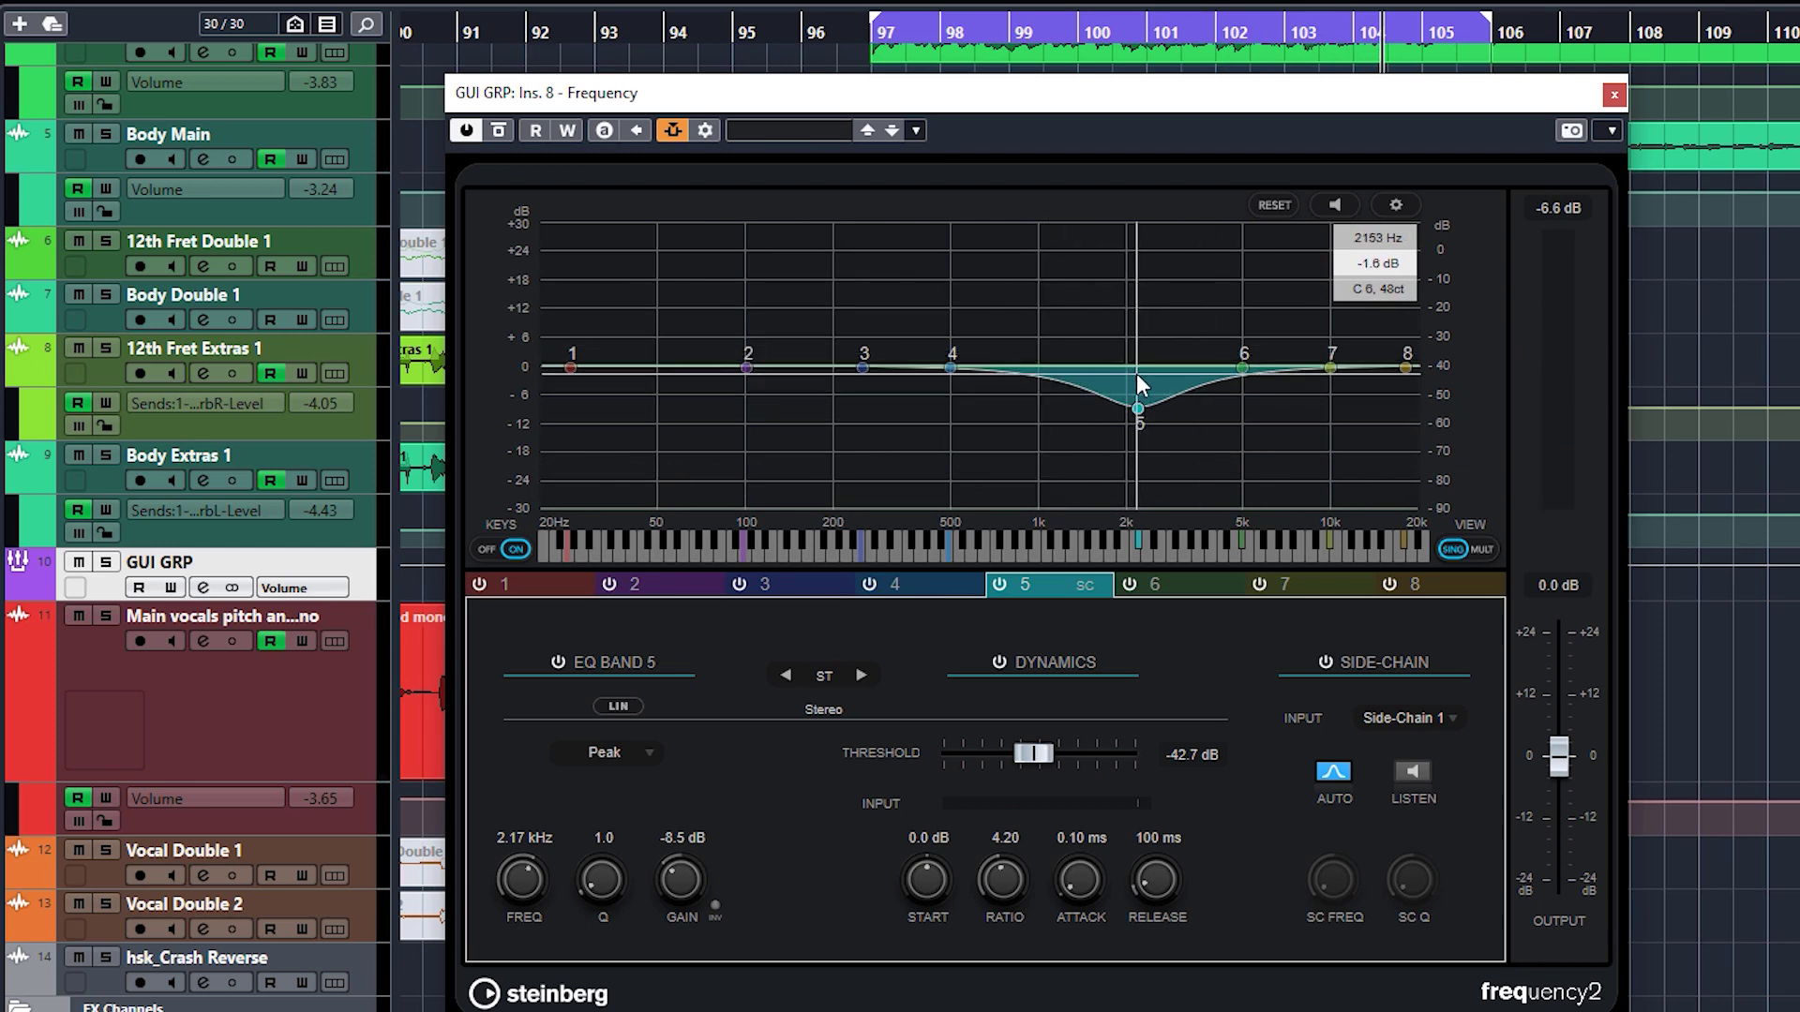
- Set the guitar group's EQ band 5 gain to -6.4 dB during playback, and switch the band to mid/side processing
key("space")
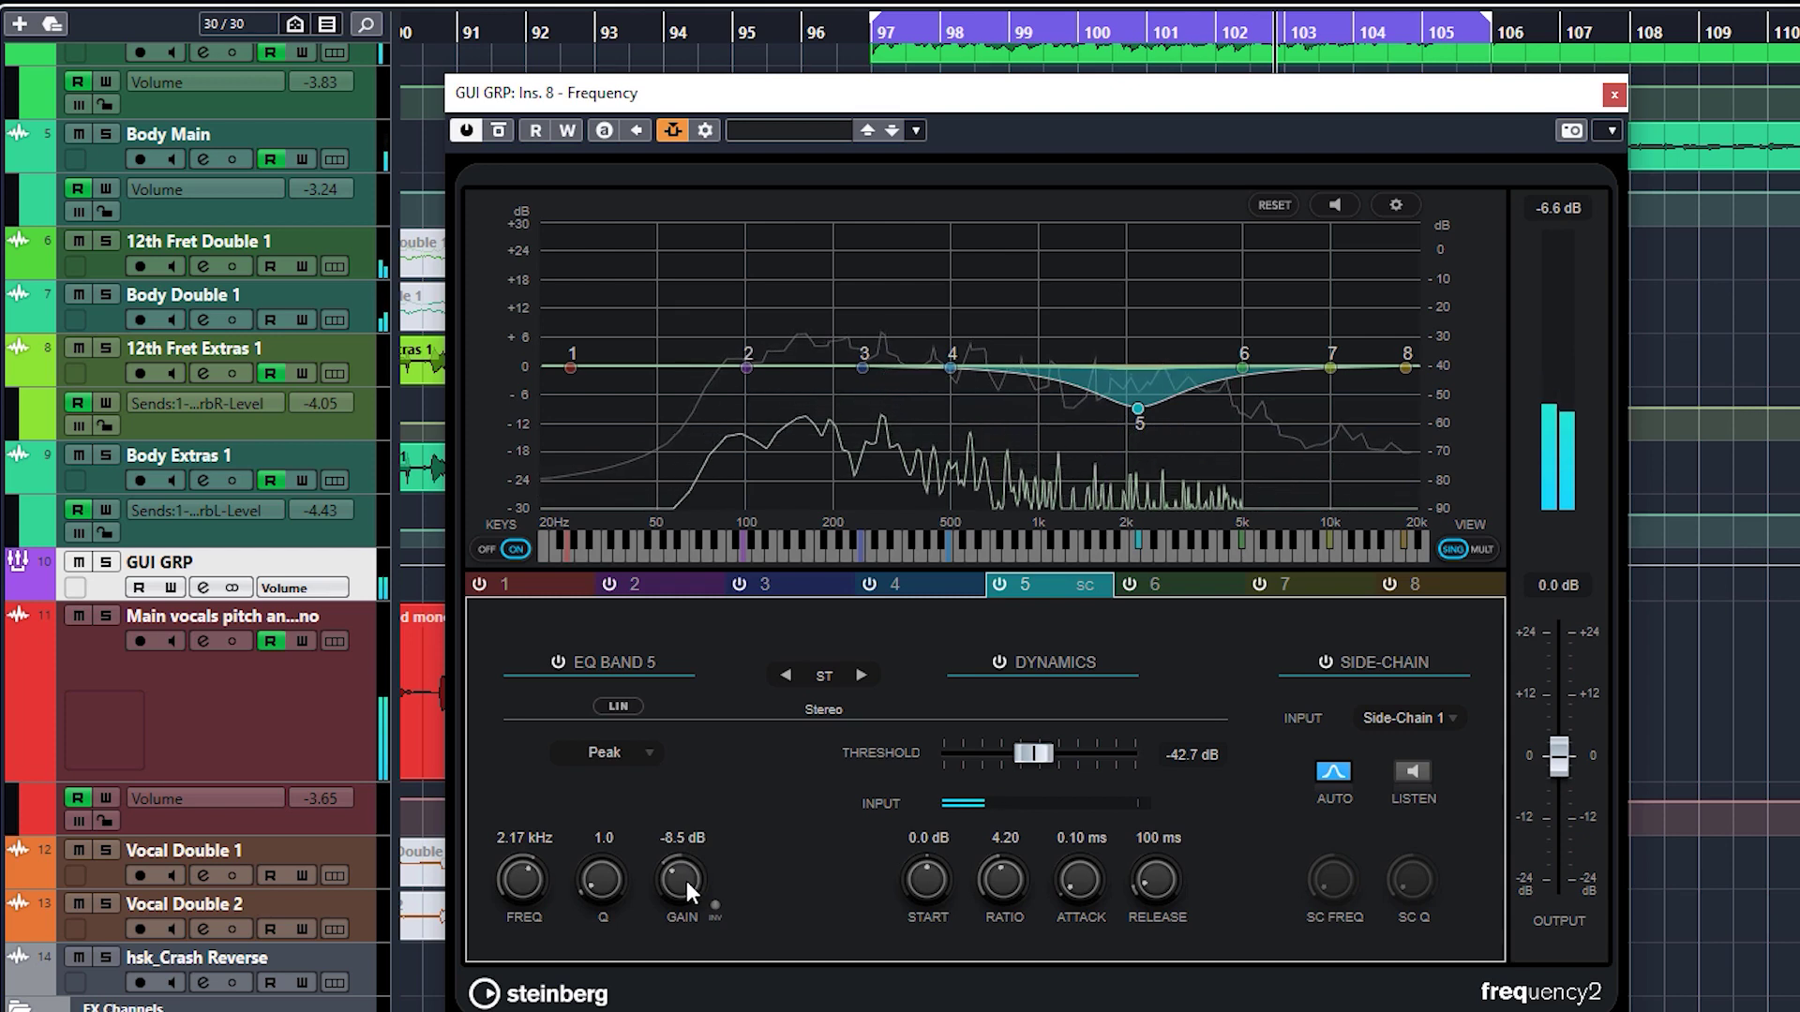
left_click_drag(686, 881, 689, 872)
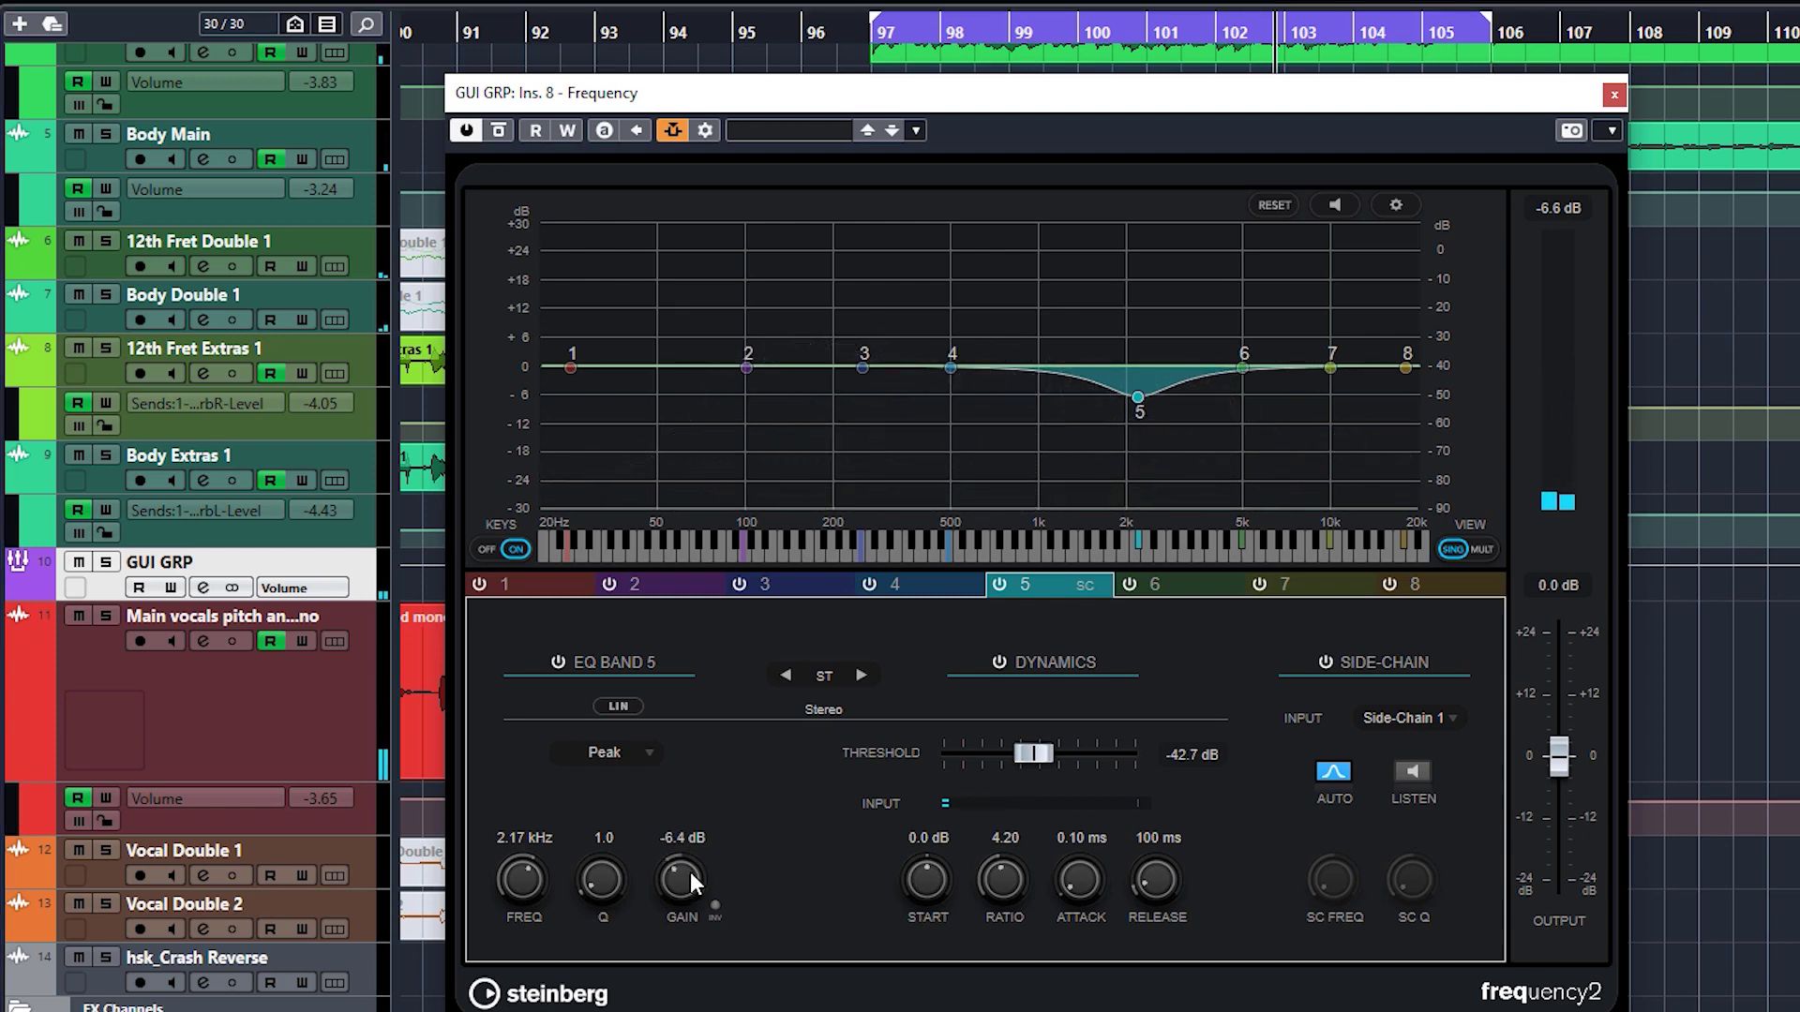
left_click(860, 675)
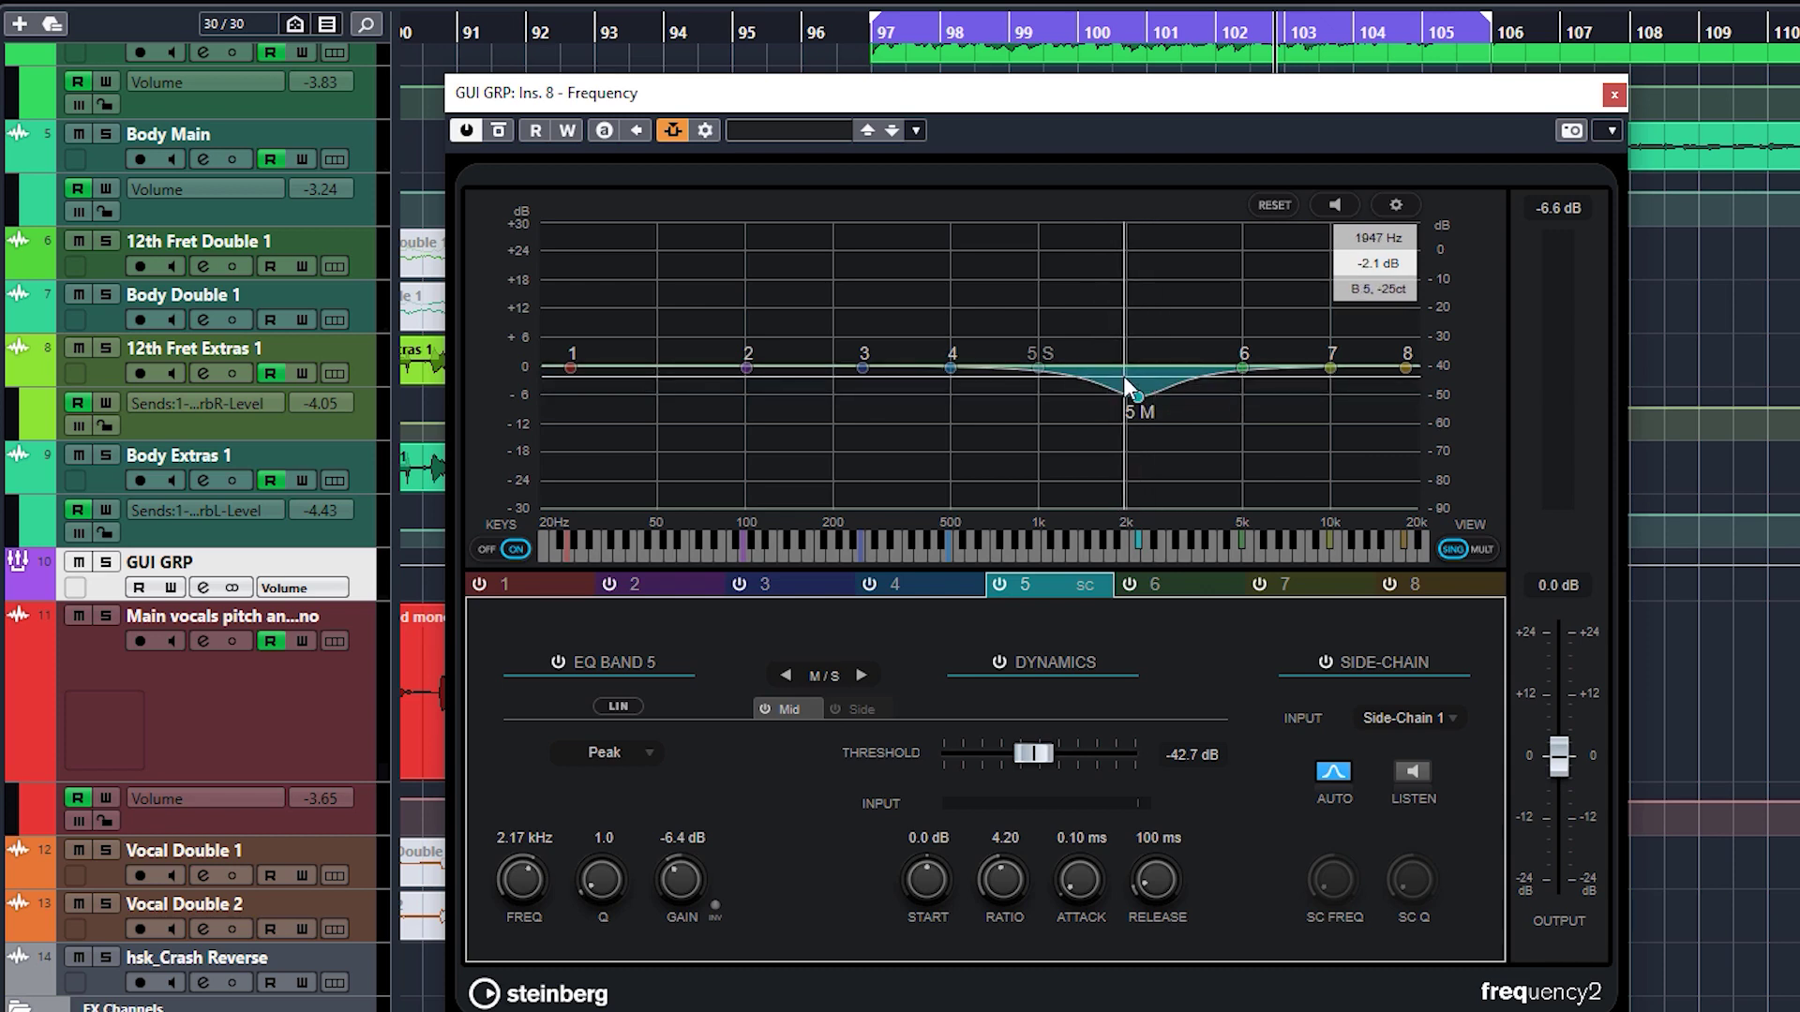
- Play the loop to audition the guitar group's band 5 cut on the mid channel
key("space")
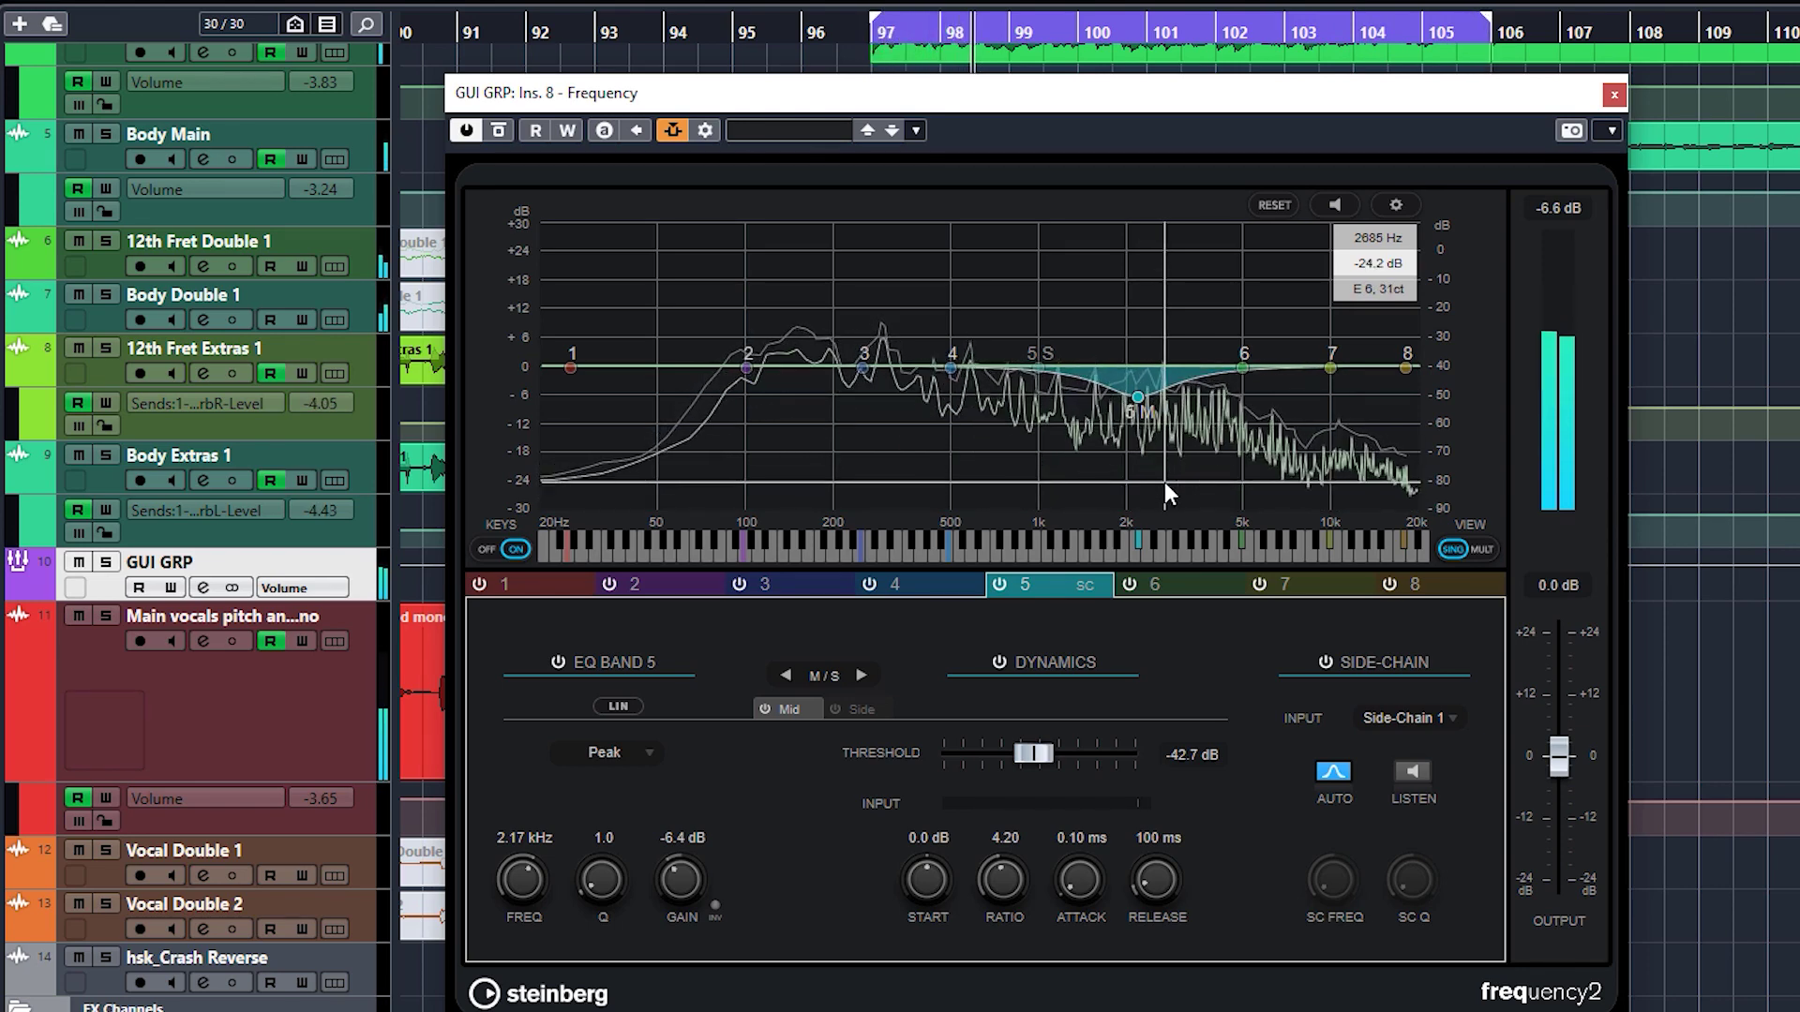
key("space")
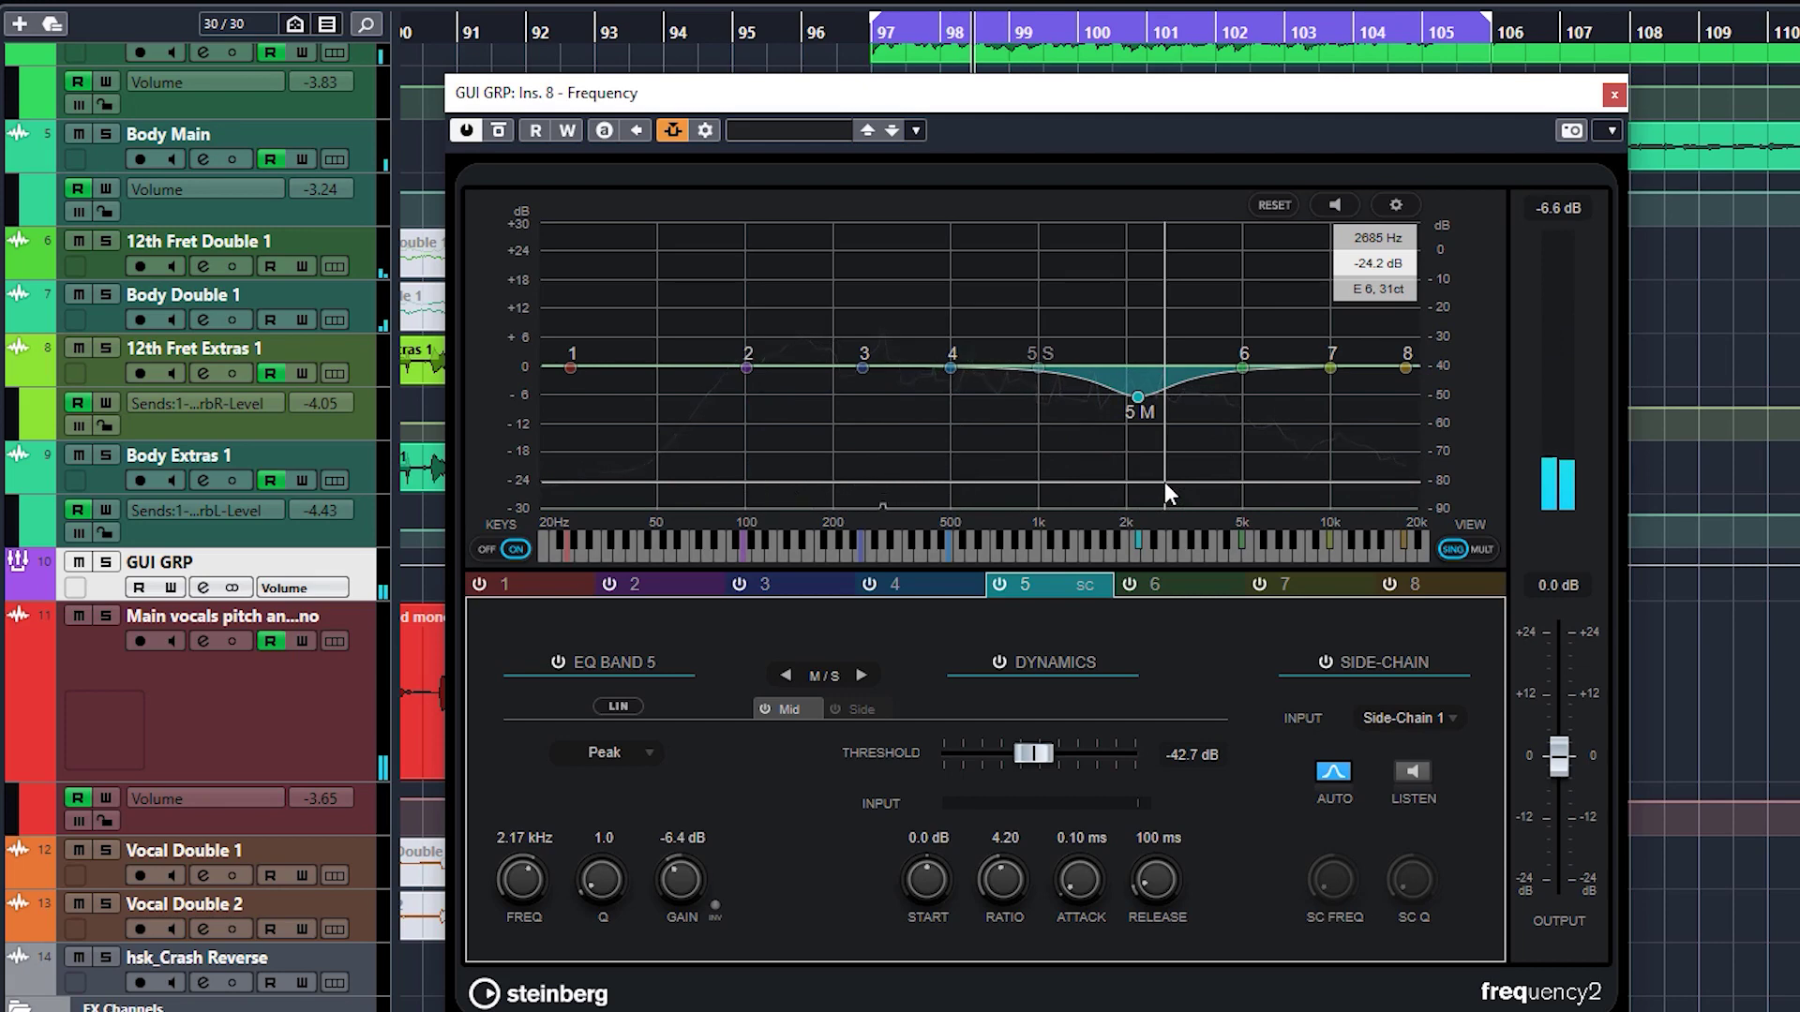
key("space")
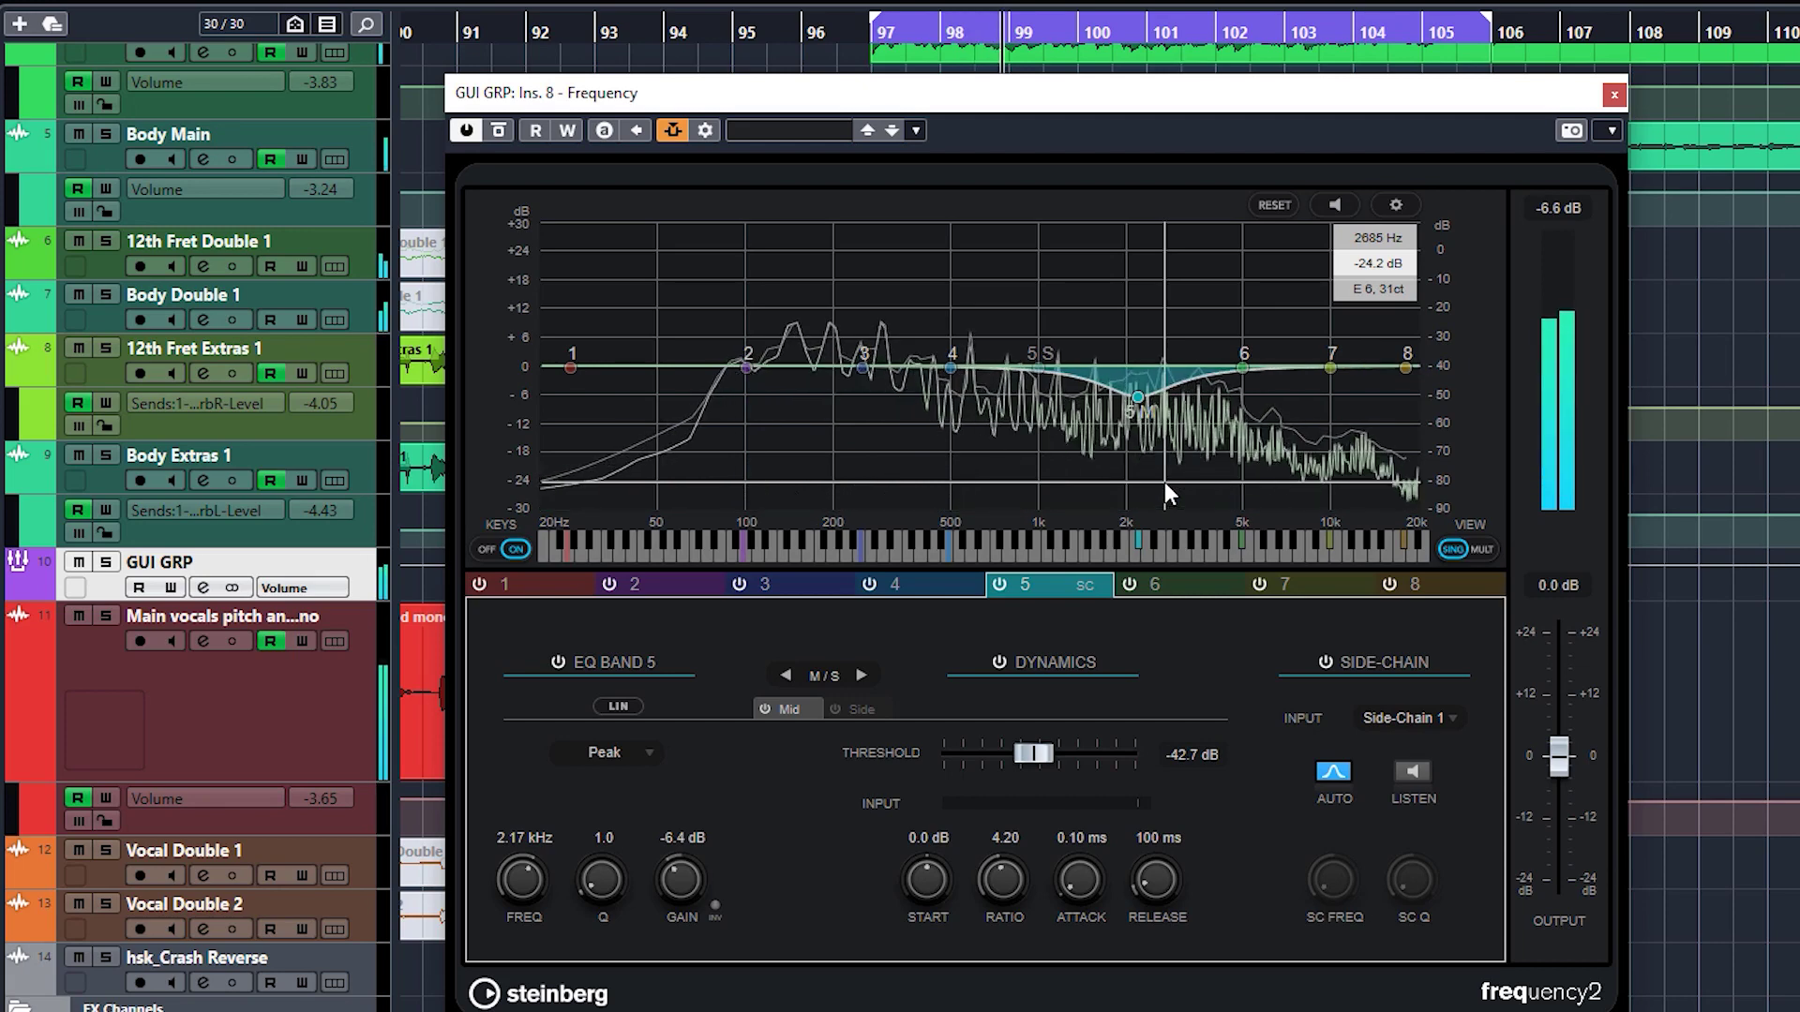